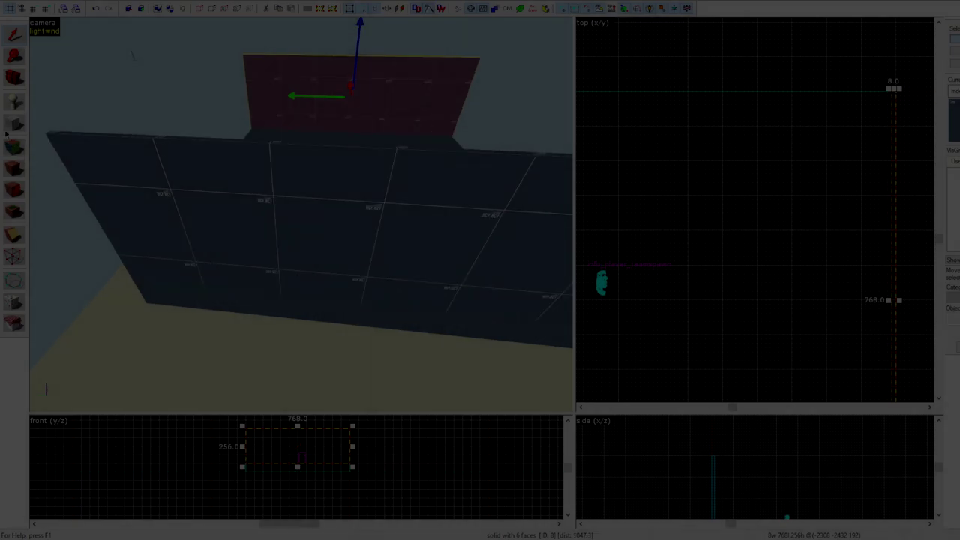
# Enclose the floor by adding the remaining 752-unit-long walls, 8 units thick and 256 units high
pyautogui.press('Return')
pyautogui.click(14, 35)
pyautogui.scroll(-7, 762, 80)
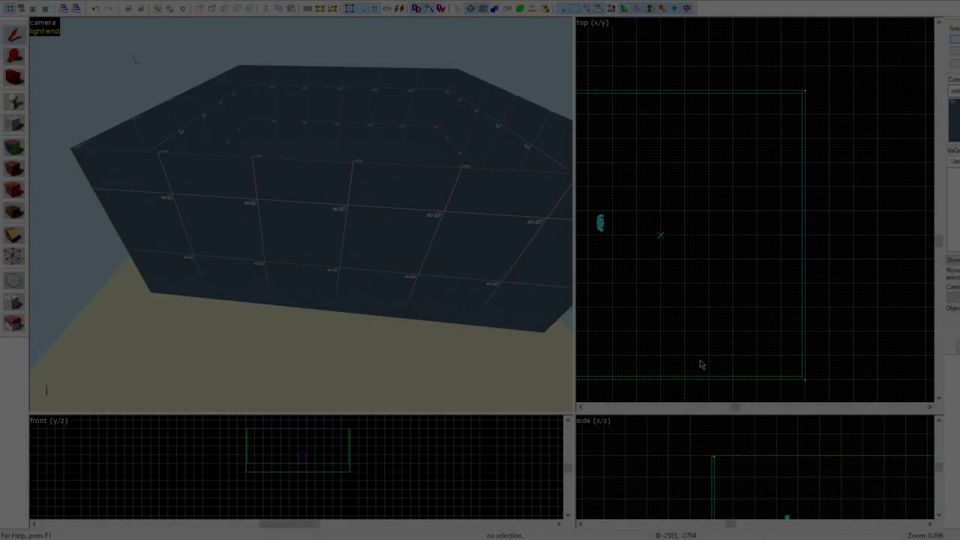
# Clip the 752-unit-long north wall into pieces to form a doorway opening near the player model
pyautogui.click(301, 214)
pyautogui.click(326, 109)
pyautogui.scroll(6, 249, 459)
pyautogui.press('z')
pyautogui.click(300, 214)
pyautogui.hotkey('shift', 'x')
pyautogui.scroll(-10, 766, 210)
pyautogui.hotkey('shift', 's')
pyautogui.press('z')
pyautogui.click(301, 214)
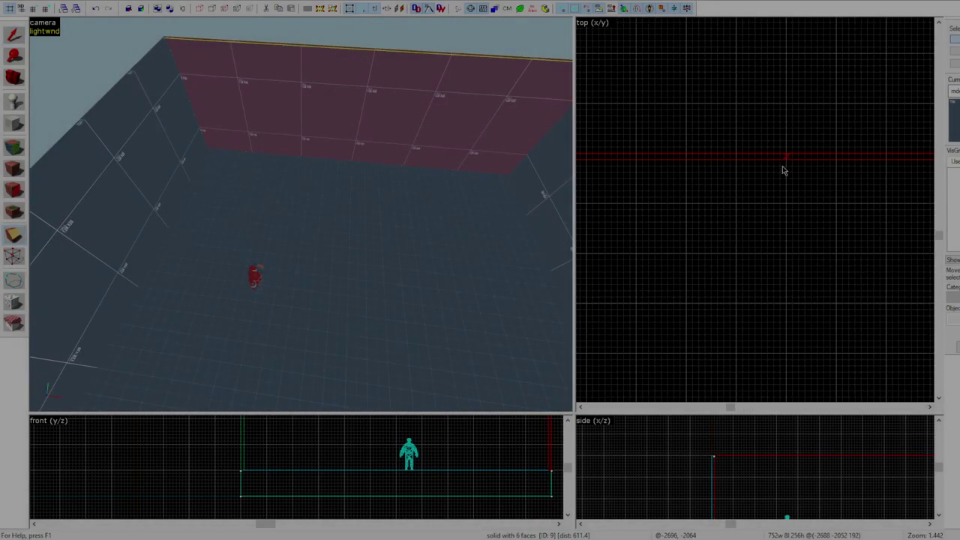
pyautogui.click(300, 215)
pyautogui.press('z')
pyautogui.press('z')
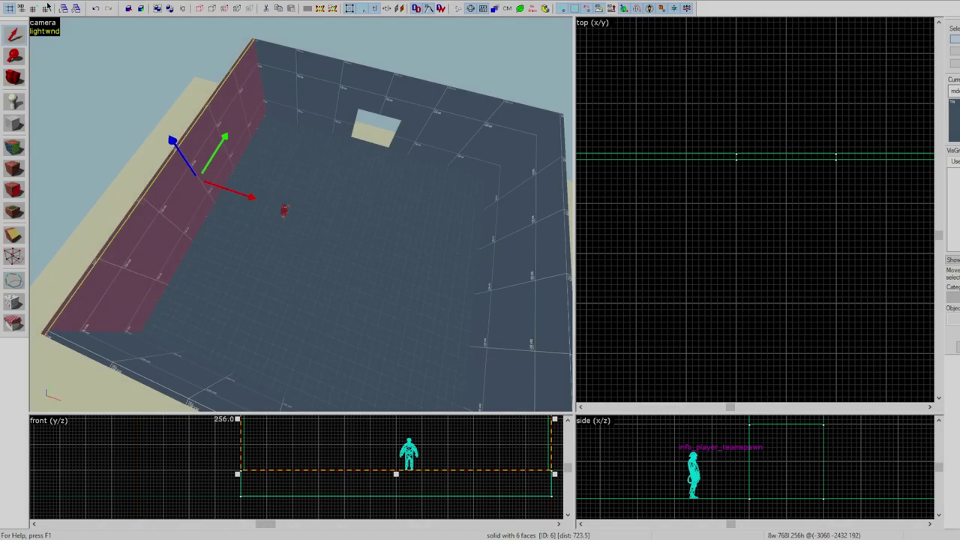
# Increase the grid size and move the 768-unit-long west wall ten grid steps outward
pyautogui.click(47, 9)
pyautogui.scroll(-3, 671, 172)
pyautogui.press('Left')
pyautogui.press('Left')
pyautogui.press('Left')
pyautogui.press('Left')
pyautogui.press('Left')
pyautogui.press('Left')
pyautogui.press('Left')
pyautogui.press('Left')
pyautogui.press('Left')
pyautogui.press('Left')
pyautogui.scroll(-2, 671, 172)
# Move the 752-unit-long south wall eight grid steps outward, away from the player model
pyautogui.click(671, 172)
pyautogui.scroll(-3, 752, 261)
pyautogui.scroll(5, 690, 351)
pyautogui.click(695, 323)
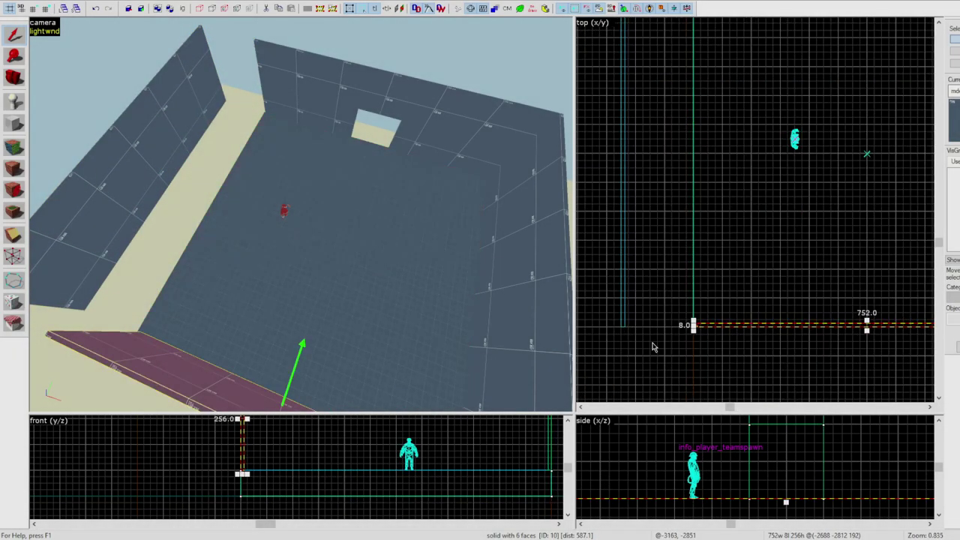
pyautogui.press('Down')
pyautogui.press('Down')
pyautogui.press('Down')
pyautogui.press('Down')
pyautogui.press('Down')
pyautogui.press('Down')
pyautogui.press('Down')
pyautogui.press('Down')
pyautogui.scroll(-1, 653, 345)
# Resize the floor block to 960 by 960 units, extending it toward the moved west and south walls
pyautogui.moveTo(653, 345); pyautogui.dragTo(698, 308, button='middle')
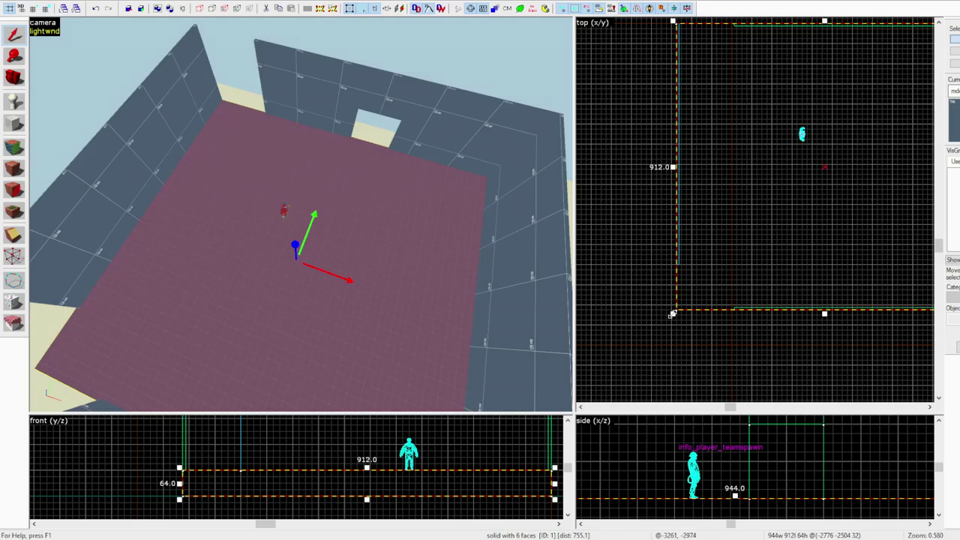
pyautogui.moveTo(672, 315); pyautogui.dragTo(668, 329)
pyautogui.scroll(-4, 668, 330)
pyautogui.moveTo(797, 203); pyautogui.dragTo(864, 150, button='middle')
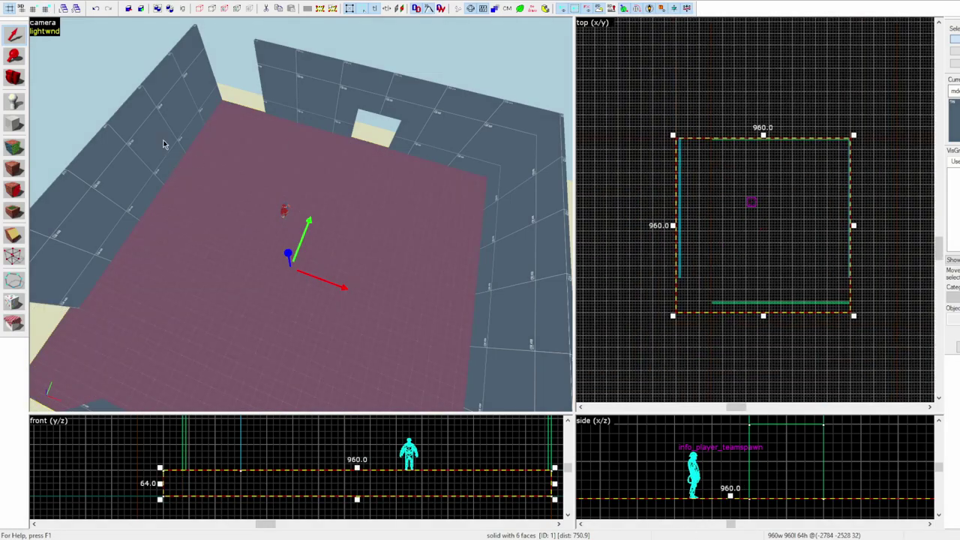
# Move the west wall one grid step outward to the floor's edge and stretch it along the floor's full depth
pyautogui.click(177, 163)
pyautogui.scroll(10, 683, 276)
pyautogui.press('Left')
pyautogui.scroll(-4, 667, 274)
pyautogui.moveTo(661, 285); pyautogui.dragTo(660, 390)
pyautogui.moveTo(679, 230); pyautogui.dragTo(680, 341, button='middle')
pyautogui.scroll(4, 674, 56)
pyautogui.moveTo(678, 49); pyautogui.dragTo(678, 32)
# Stretch the north wall piece west of the doorway so that it reaches the west wall
pyautogui.click(316, 80)
pyautogui.scroll(-8, 646, 134)
pyautogui.scroll(2, 807, 99)
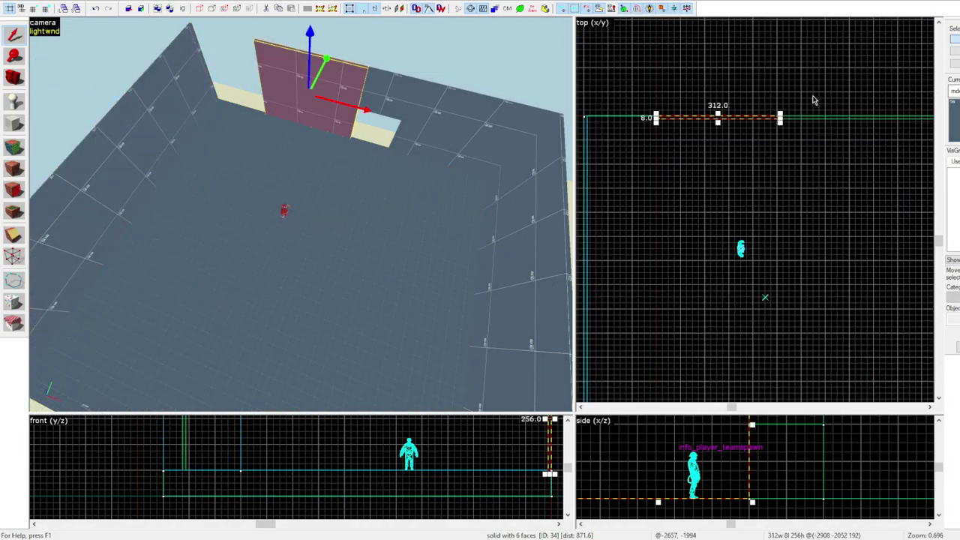
pyautogui.scroll(5, 593, 119)
pyautogui.moveTo(593, 117); pyautogui.dragTo(730, 133, button='middle')
pyautogui.moveTo(728, 132); pyautogui.dragTo(712, 132)
pyautogui.moveTo(714, 132); pyautogui.dragTo(625, 130, button='middle')
pyautogui.moveTo(841, 130); pyautogui.dragTo(830, 131)
# Widen the north wall piece east of the doorway to 408 units to shift the opening
pyautogui.click(426, 123)
pyautogui.click(386, 95)
pyautogui.scroll(-3, 818, 140)
pyautogui.scroll(2, 818, 147)
pyautogui.click(630, 119)
pyautogui.scroll(-1, 630, 121)
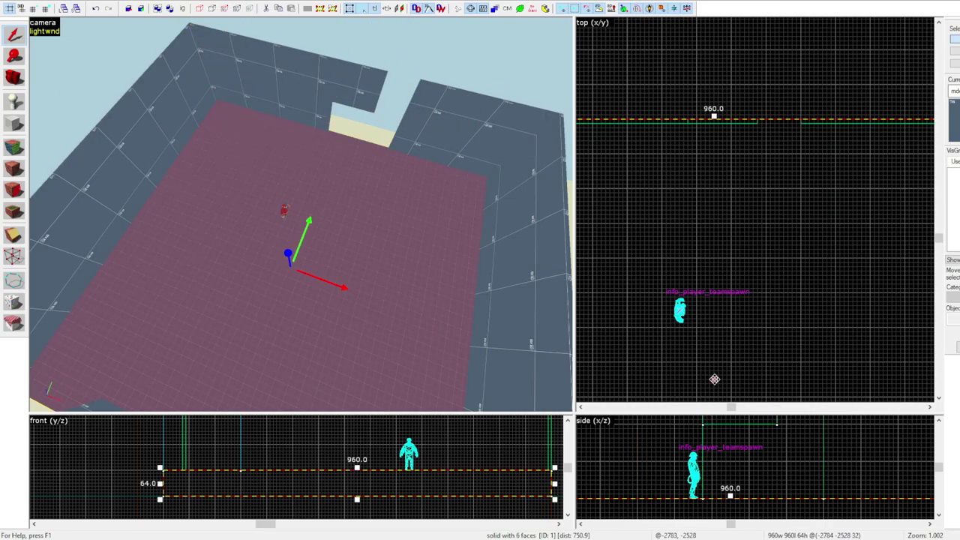
pyautogui.moveTo(795, 120); pyautogui.dragTo(753, 124)
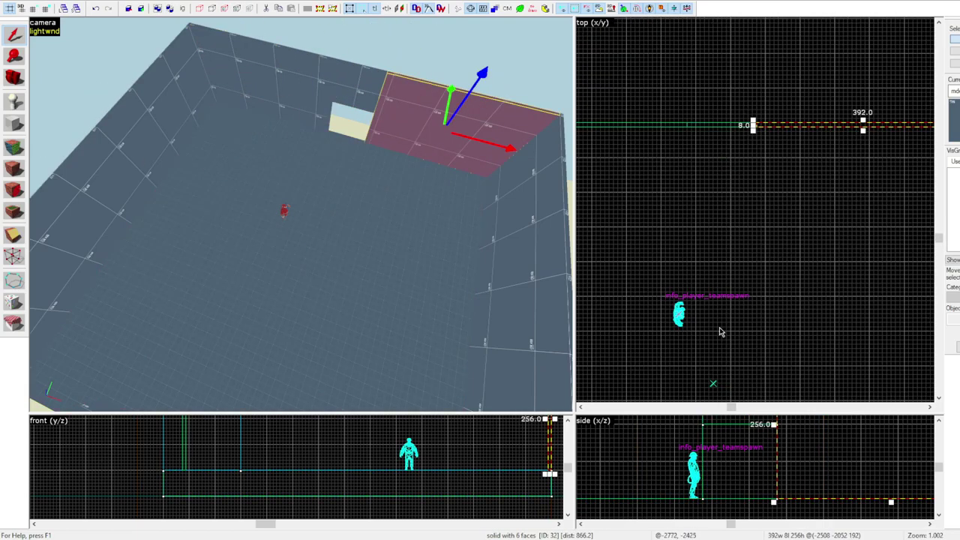
pyautogui.scroll(2, 714, 127)
pyautogui.click(714, 127)
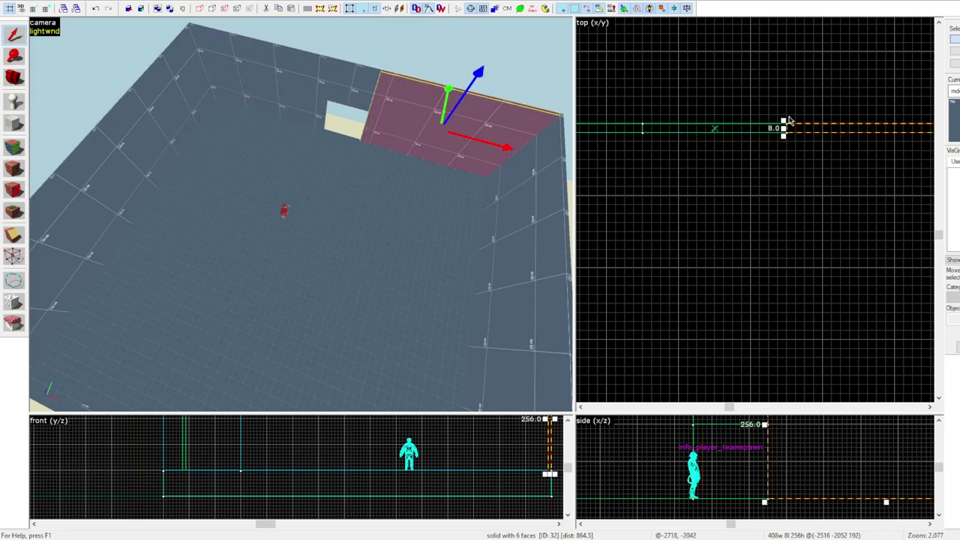
# Extend the east and south walls to the edges of the enlarged floor to close the room
pyautogui.press('Escape')
pyautogui.click(457, 292)
pyautogui.scroll(-4, 750, 225)
pyautogui.moveTo(718, 229); pyautogui.dragTo(717, 268)
pyautogui.click(307, 218)
pyautogui.scroll(-2, 803, 232)
pyautogui.moveTo(803, 195); pyautogui.dragTo(609, 201)
pyautogui.scroll(-7, 802, 246)
pyautogui.scroll(8, 621, 255)
# Build a second tier of 256-unit-high walls above the room, with the north piece 944 units long
pyautogui.press('Escape')
pyautogui.press('z')
pyautogui.press('z')
pyautogui.click(303, 219)
pyautogui.scroll(-6, 392, 472)
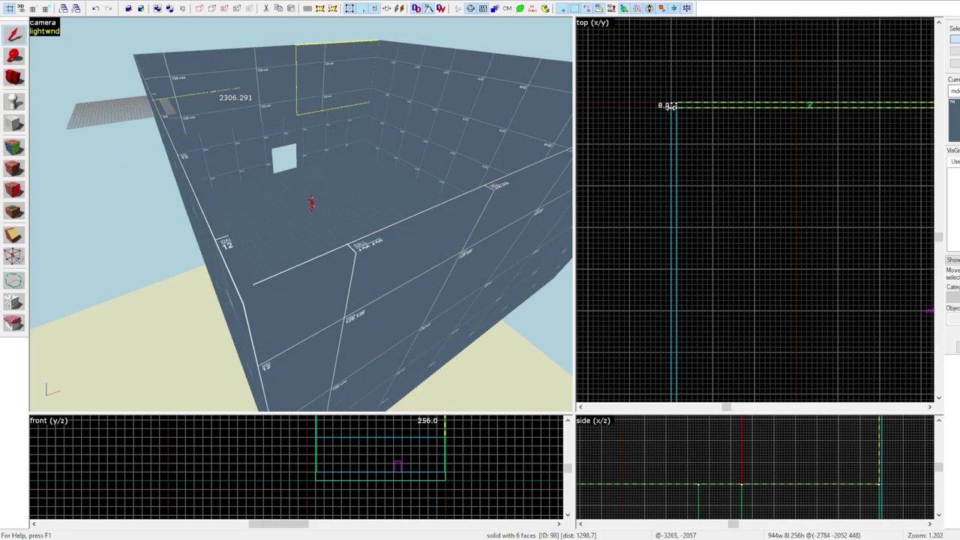
pyautogui.keyDown('ctrl'); pyautogui.click(377, 307); pyautogui.keyUp('ctrl')
pyautogui.scroll(-5, 750, 465)
pyautogui.scroll(-4, 754, 432)
pyautogui.moveTo(749, 453); pyautogui.dragTo(760, 434)
pyautogui.scroll(3, 753, 451)
pyautogui.scroll(-3, 761, 433)
pyautogui.press('z')
pyautogui.press('z')
pyautogui.moveTo(735, 454); pyautogui.dragTo(725, 473, button='middle')
# Clip the selected upper-tier walls along a line in the side elevation
pyautogui.hotkey('shift', 'x')
pyautogui.scroll(7, 743, 488)
pyautogui.moveTo(764, 486); pyautogui.dragTo(767, 455)
pyautogui.press('Return')
pyautogui.scroll(-5, 769, 490)
pyautogui.hotkey('shift', 's')
# Create a thin ceiling block spanning the room's full footprint at the top of the walls
pyautogui.scroll(9, 768, 469)
pyautogui.press('z')
pyautogui.press('z')
pyautogui.click(292, 184)
pyautogui.hotkey('shift', 'b')
pyautogui.scroll(-5, 674, 107)
pyautogui.moveTo(674, 107); pyautogui.dragTo(906, 345)
pyautogui.scroll(-6, 787, 465)
pyautogui.moveTo(775, 511); pyautogui.dragTo(772, 458)
pyautogui.scroll(6, 741, 461)
pyautogui.scroll(7, 707, 437)
pyautogui.press('Return')
pyautogui.hotkey('shift', 's')
pyautogui.scroll(-6, 820, 244)
pyautogui.scroll(4, 639, 68)
pyautogui.moveTo(639, 66); pyautogui.dragTo(635, 62)
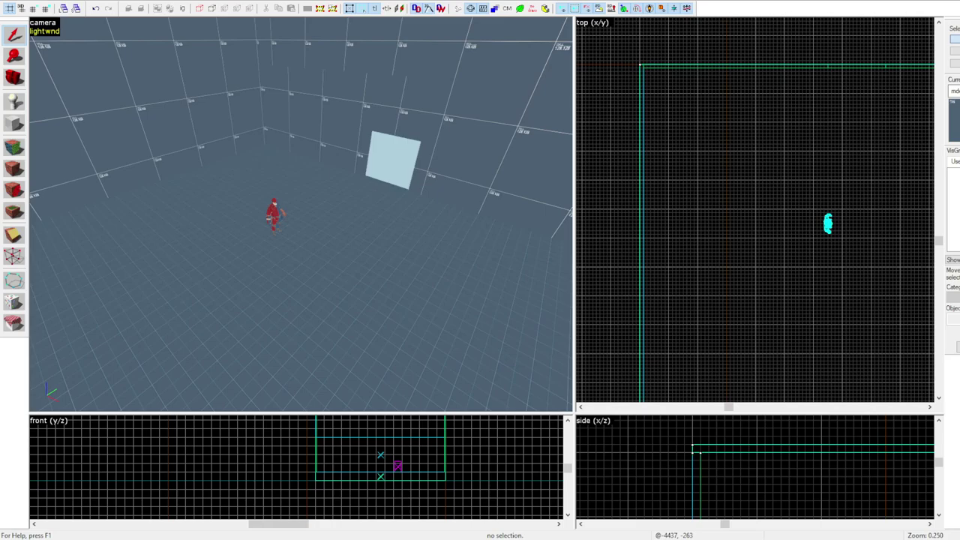
# Rotate the info_player_teamspawn entity a quarter turn and move it onto the room's north-south centre line
pyautogui.moveTo(827, 297); pyautogui.dragTo(828, 297)
pyautogui.scroll(1, 827, 297)
pyautogui.press('Escape')
pyautogui.moveTo(827, 297); pyautogui.dragTo(689, 240, button='middle')
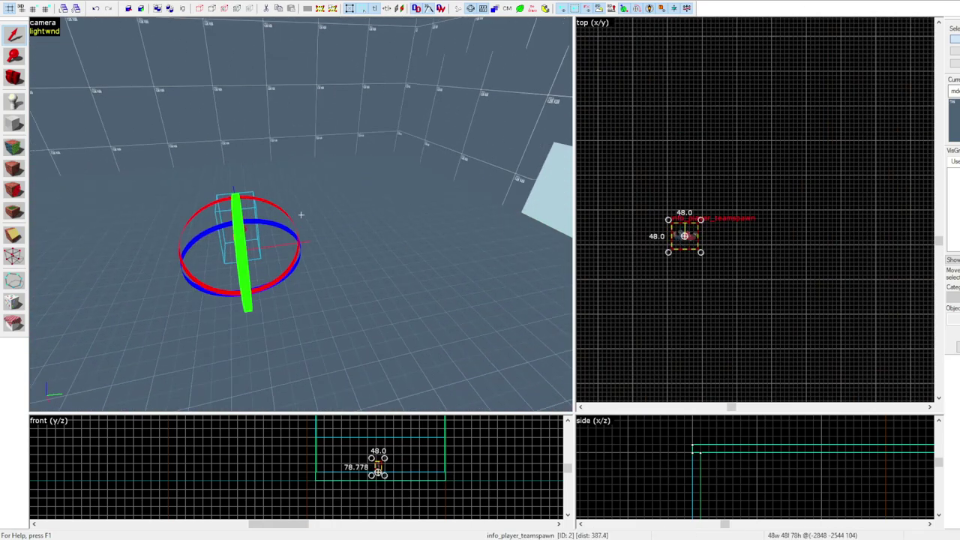
pyautogui.press('z')
pyautogui.scroll(-5, 733, 274)
pyautogui.scroll(6, 733, 274)
pyautogui.moveTo(712, 180); pyautogui.dragTo(752, 306)
pyautogui.scroll(3, 753, 307)
pyautogui.press('Escape')
pyautogui.press('z')
pyautogui.scroll(-5, 735, 181)
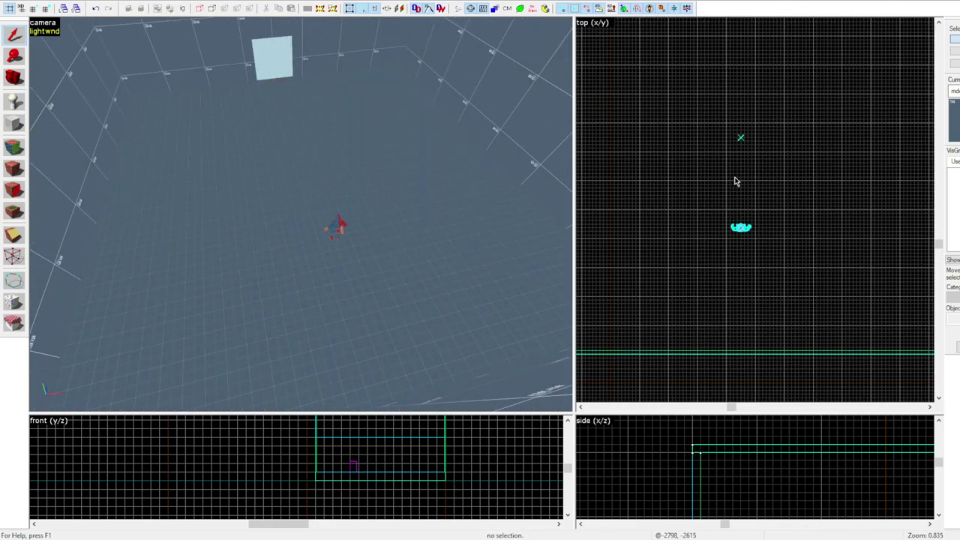
pyautogui.press('Escape')
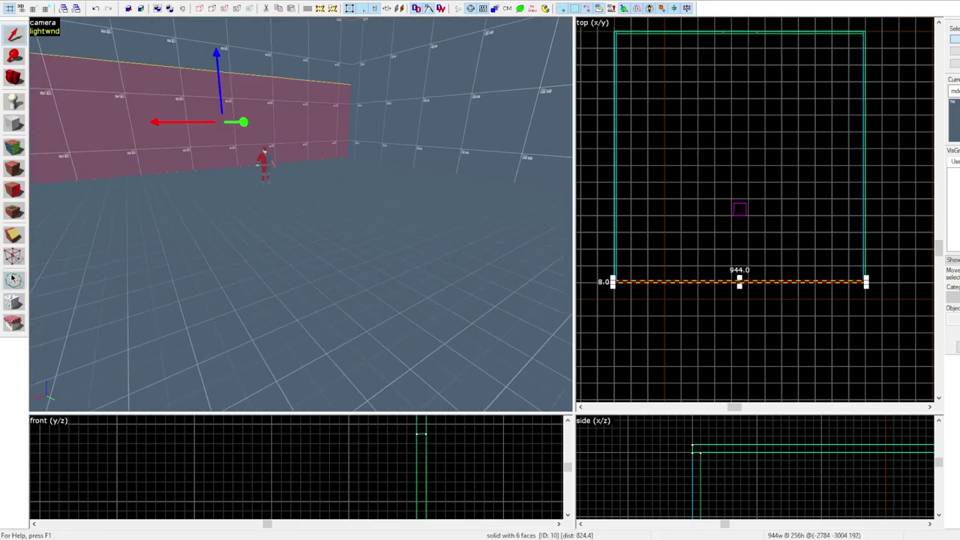
# Clip the 944-unit-long south wall to leave a full-height opening 192 units wide at its centre
pyautogui.click(14, 236)
pyautogui.scroll(5, 738, 279)
pyautogui.moveTo(675, 291); pyautogui.dragTo(675, 297)
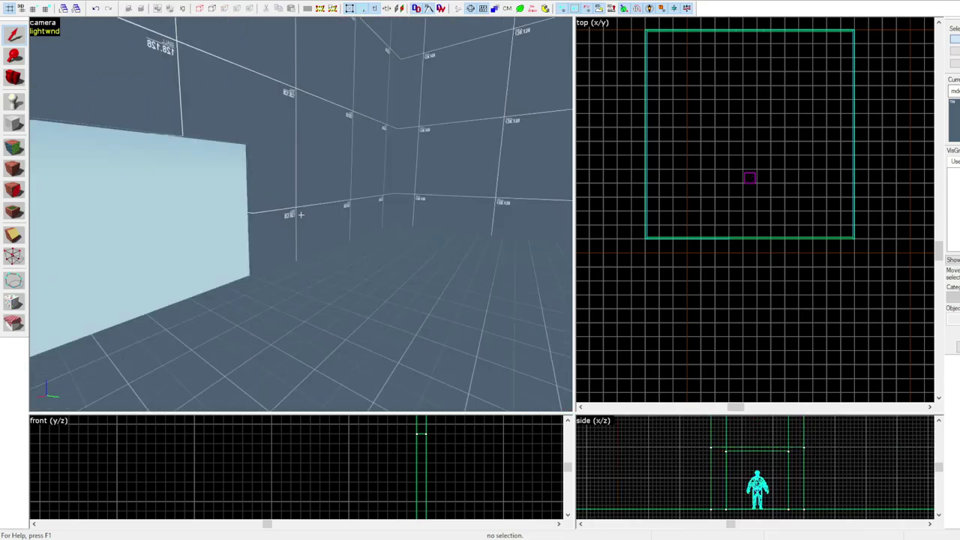
pyautogui.press('z')
pyautogui.click(285, 110)
pyautogui.press('Escape')
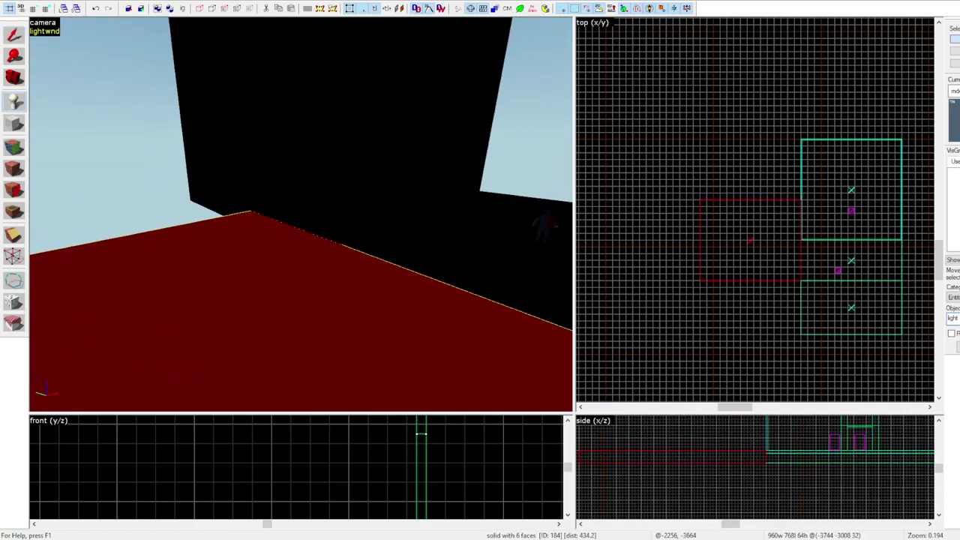
# Place a light entity over the outdoor floor and create an adjoining floor block 1472 by 576 by 64 units
pyautogui.click(291, 322)
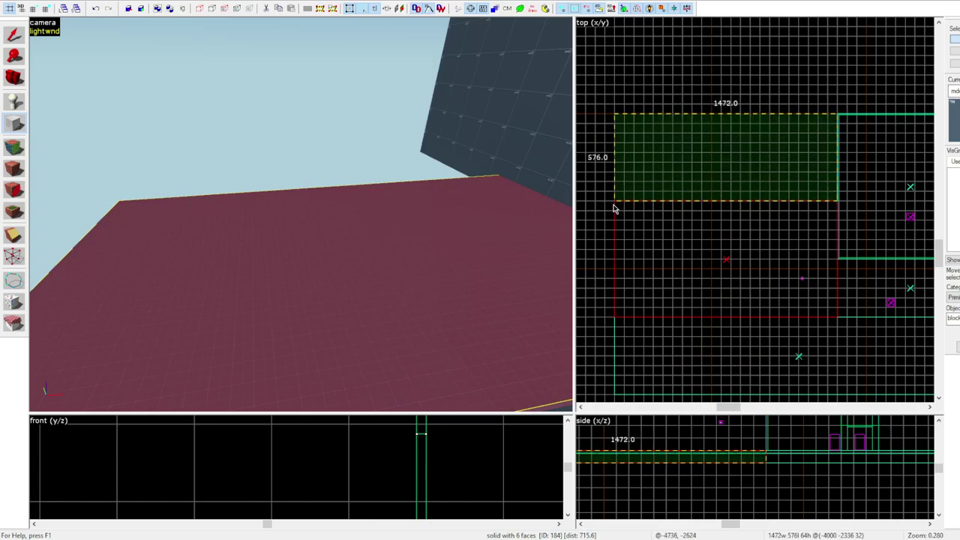
pyautogui.press('Return')
pyautogui.scroll(3, 661, 109)
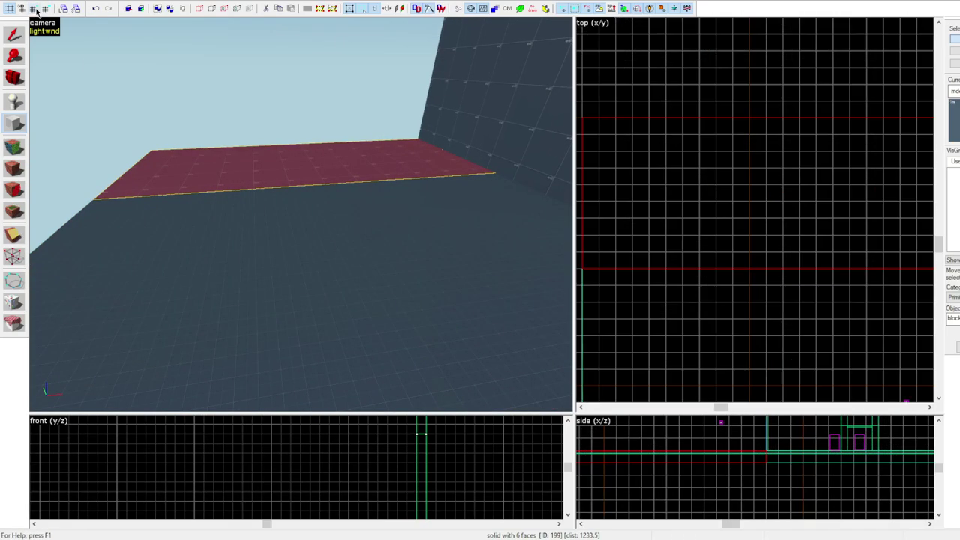
# Reduce the grid size and fit 256-unit-high walls around the new floor, making the inner one 1464 units long and 16 thick
pyautogui.hotkey('shift', 's')
pyautogui.press('[')
pyautogui.press('[')
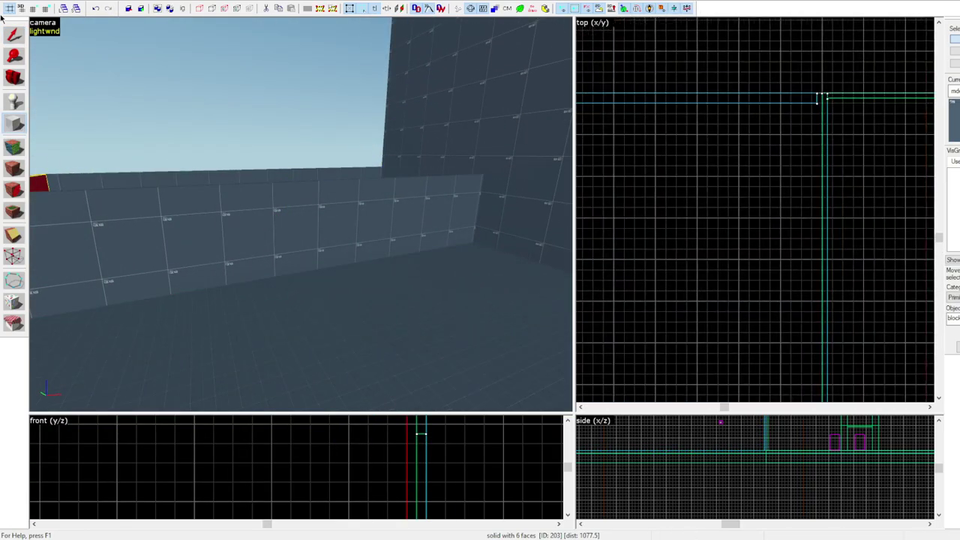
pyautogui.hotkey('shift', 's')
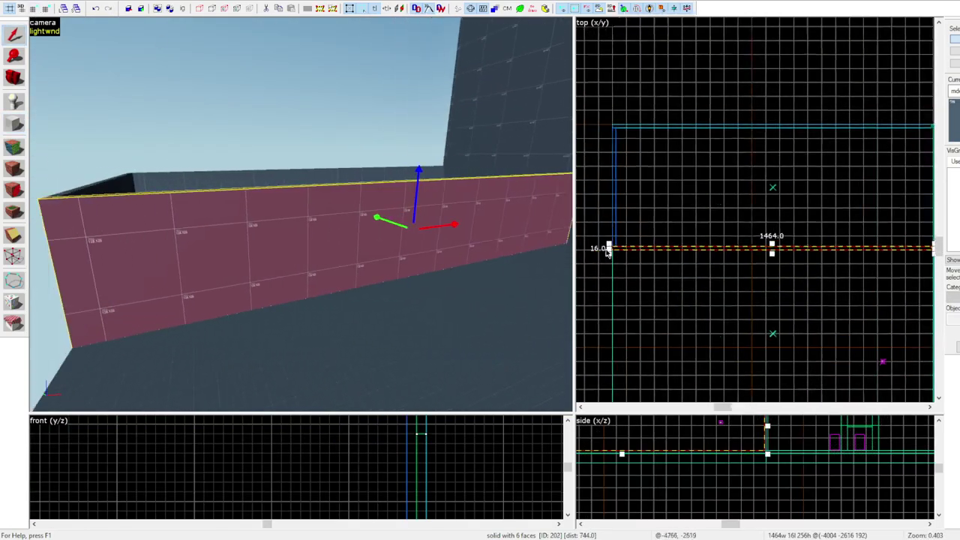
pyautogui.scroll(3, 609, 252)
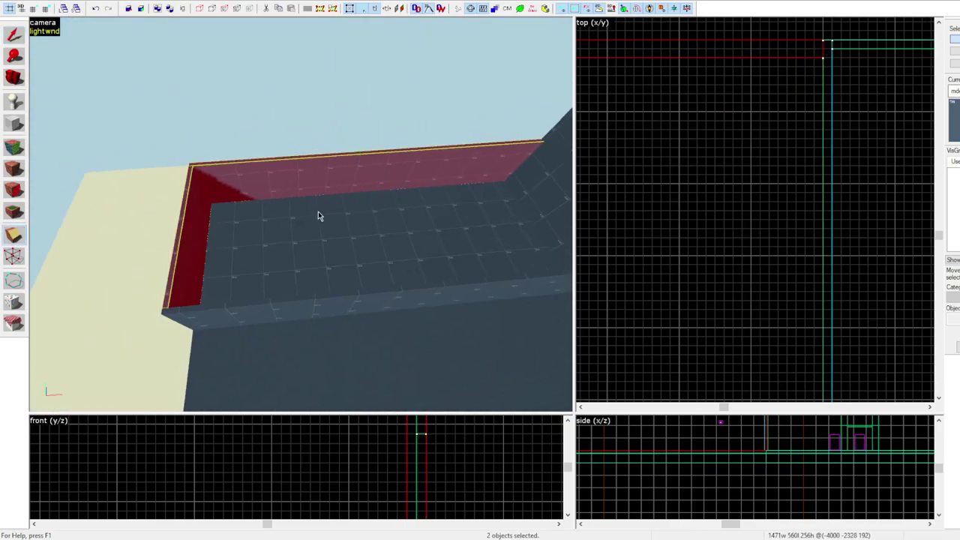
# Clip the new area's two outer walls where they meet at the corner and start vertex editing
pyautogui.scroll(-5, 877, 130)
pyautogui.scroll(2, 705, 114)
pyautogui.press('Return')
pyautogui.moveTo(714, 112); pyautogui.dragTo(781, 159)
pyautogui.click(16, 259)
pyautogui.scroll(-3, 891, 151)
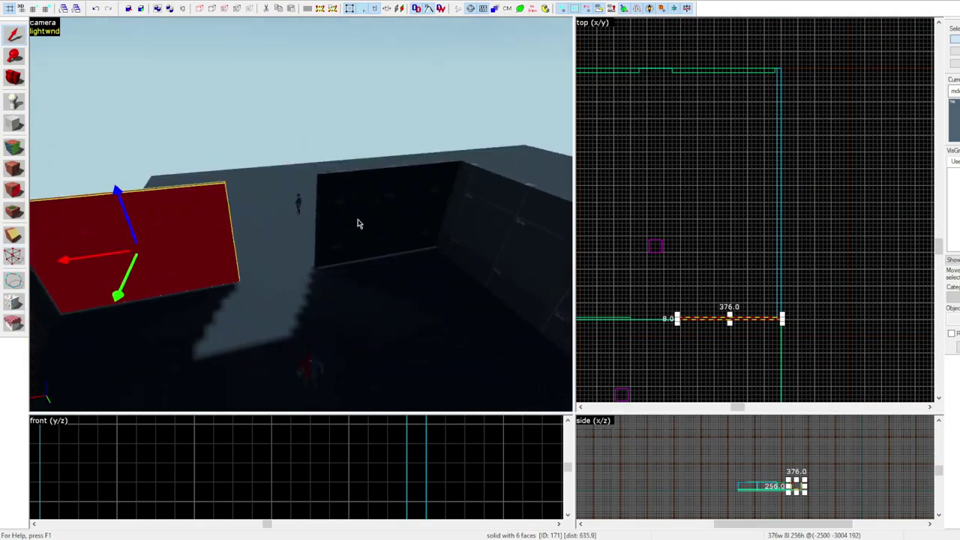
# Thicken both south wall pieces to 16 units and bridge the opening between them with a 192 by 16 by 128 unit lintel
pyautogui.keyDown('ctrl'); pyautogui.click(357, 224); pyautogui.keyUp('ctrl')
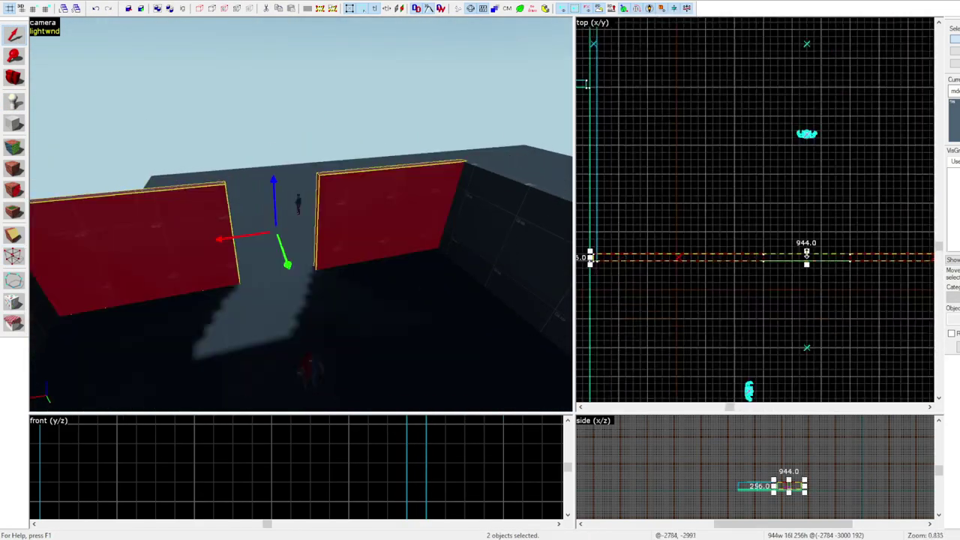
pyautogui.click(213, 244)
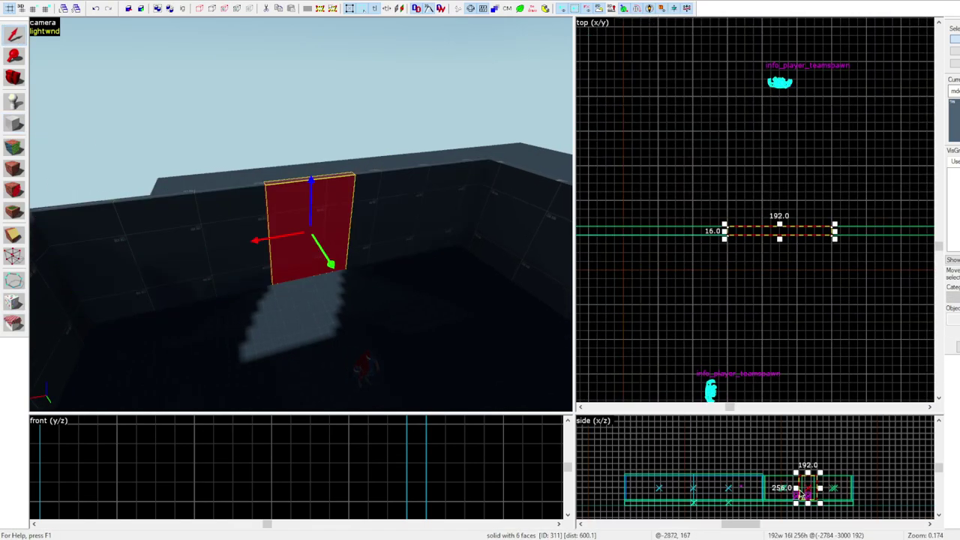
pyautogui.moveTo(802, 490); pyautogui.dragTo(803, 463)
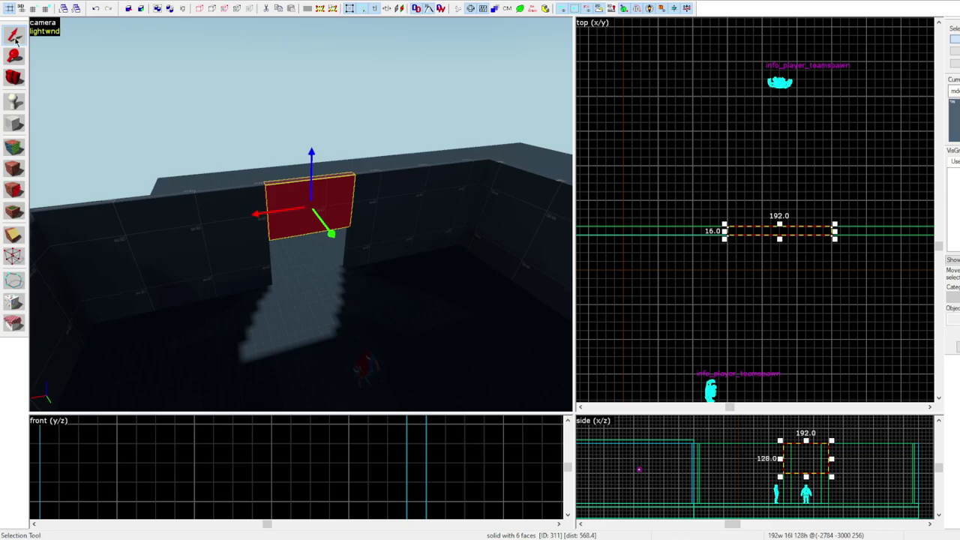
pyautogui.press('z')
pyautogui.press('z')
pyautogui.keyDown('shift'); pyautogui.moveTo(798, 229); pyautogui.dragTo(730, 132); pyautogui.keyUp('shift')
pyautogui.hotkey('ctrl', 'z')
pyautogui.scroll(-3, 757, 318)
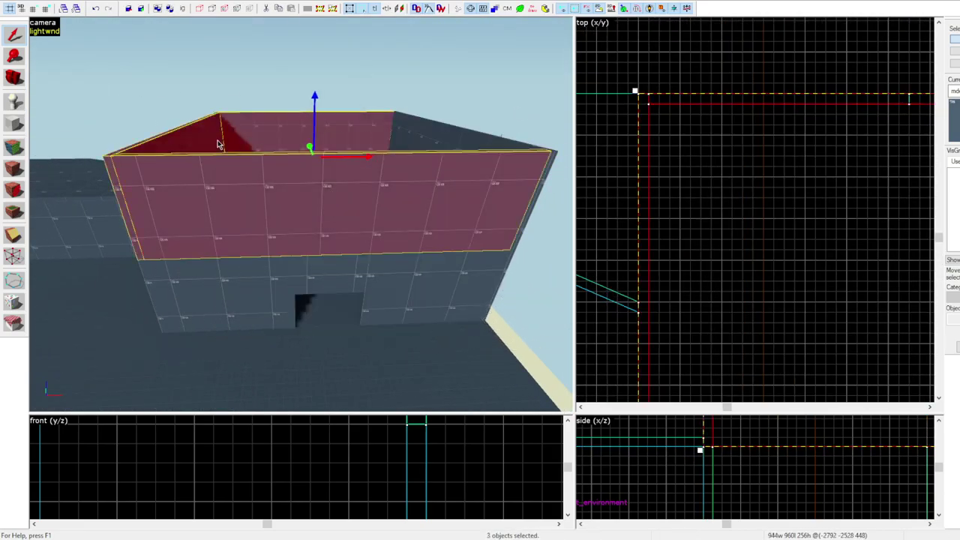
# Add the last upper wall to the selected room walls and stack the 256-unit-high wall ring further upward
pyautogui.keyDown('ctrl'); pyautogui.click(451, 138); pyautogui.keyUp('ctrl')
pyautogui.scroll(-10, 720, 474)
pyautogui.scroll(-3, 750, 474)
pyautogui.moveTo(750, 471); pyautogui.dragTo(748, 441)
pyautogui.scroll(3, 749, 443)
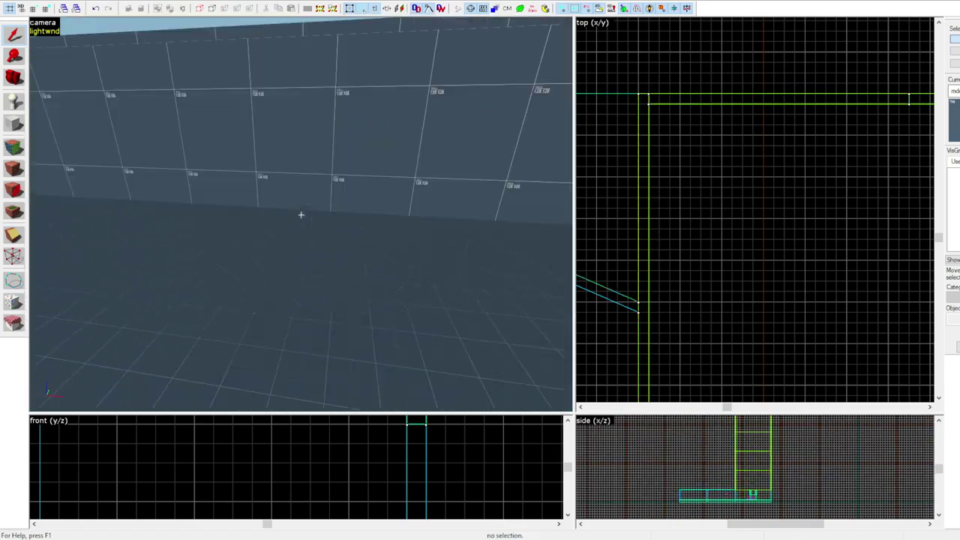
pyautogui.press('z')
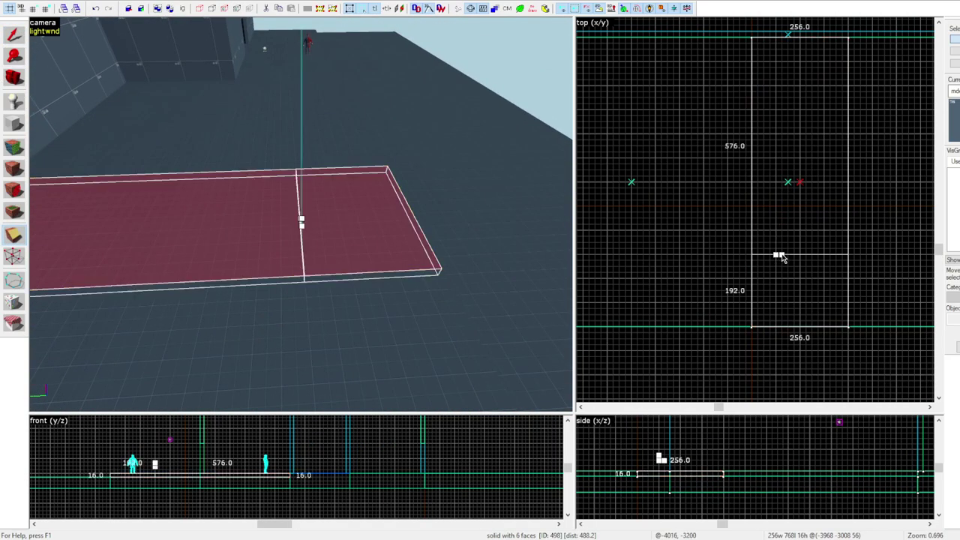
# Split the 256 by 768 by 16 unit block 192 units from its end, and create a low curb block along the south wall
pyautogui.click(14, 237)
pyautogui.scroll(2, 84, 484)
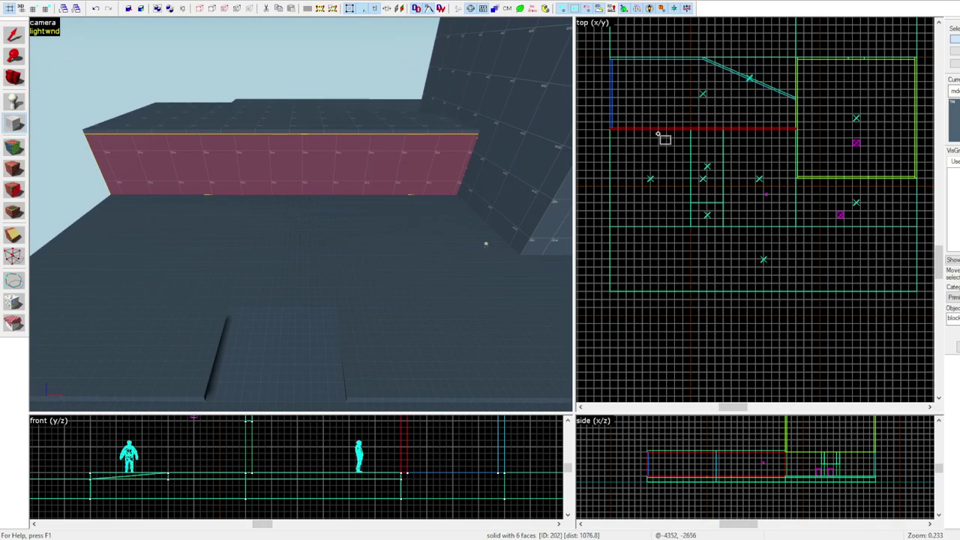
pyautogui.scroll(7, 615, 132)
pyautogui.moveTo(613, 134)
pyautogui.mouseDown()
pyautogui.moveTo(619, 170)
pyautogui.moveTo(930, 180)
pyautogui.moveTo(847, 173)
pyautogui.mouseUp()
pyautogui.press('Return')
pyautogui.scroll(3, 844, 173)
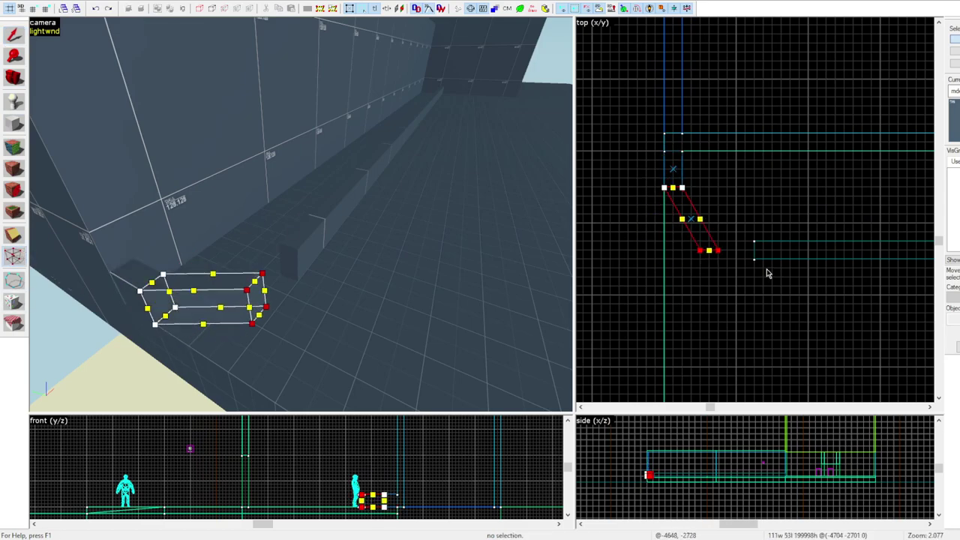
# Try to shape a rounded curb corner by moving the vertices of the short corner blocks
pyautogui.moveTo(707, 252)
pyautogui.mouseDown()
pyautogui.moveTo(725, 242)
pyautogui.moveTo(736, 262)
pyautogui.mouseUp()
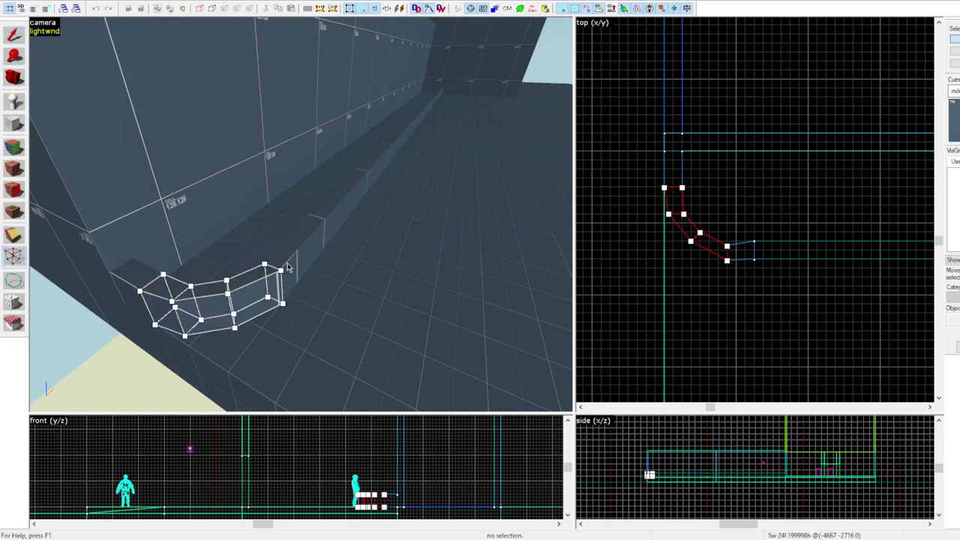
pyautogui.scroll(3, 736, 266)
pyautogui.scroll(-1, 734, 279)
pyautogui.scroll(2, 629, 166)
pyautogui.moveTo(655, 200); pyautogui.dragTo(651, 199)
pyautogui.moveTo(627, 193); pyautogui.dragTo(613, 200)
# Create an 80 by 80 by 32 unit arch at the curb's outer corner
pyautogui.scroll(-1, 635, 224)
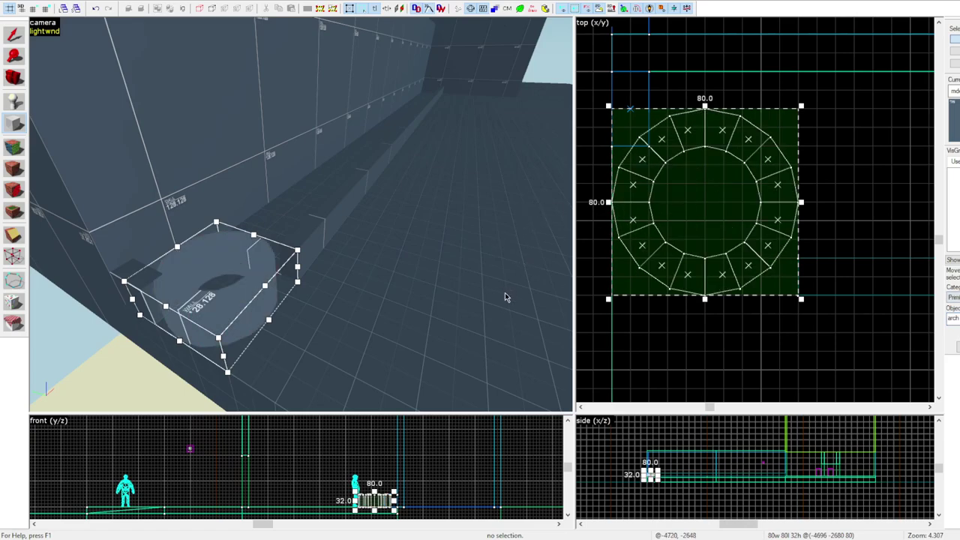
pyautogui.press('Return')
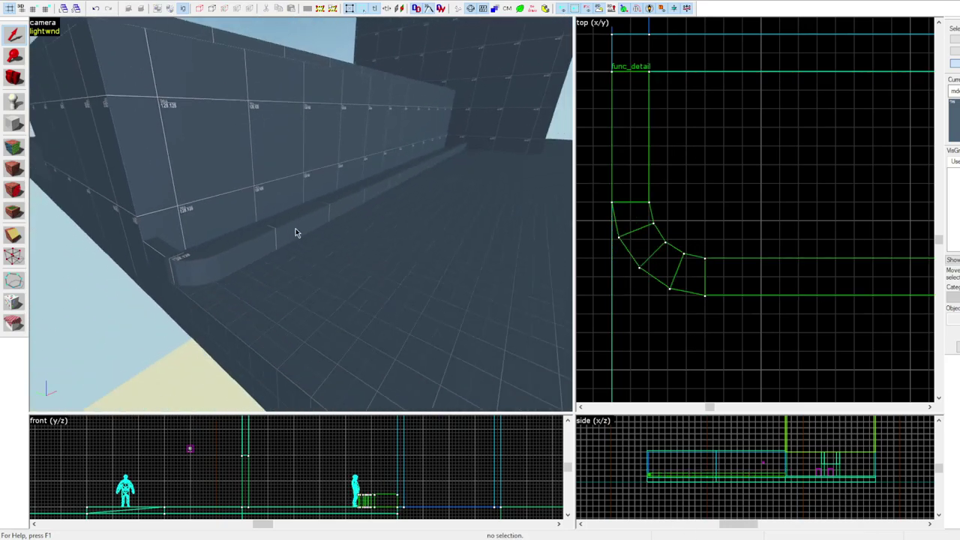
# Lay a parking stripe 16 units wide, 160 long and 1 high on the ground, running out from the curb
pyautogui.scroll(-3, 705, 169)
pyautogui.click(705, 161)
pyautogui.scroll(1, 705, 169)
pyautogui.moveTo(658, 92); pyautogui.dragTo(674, 265)
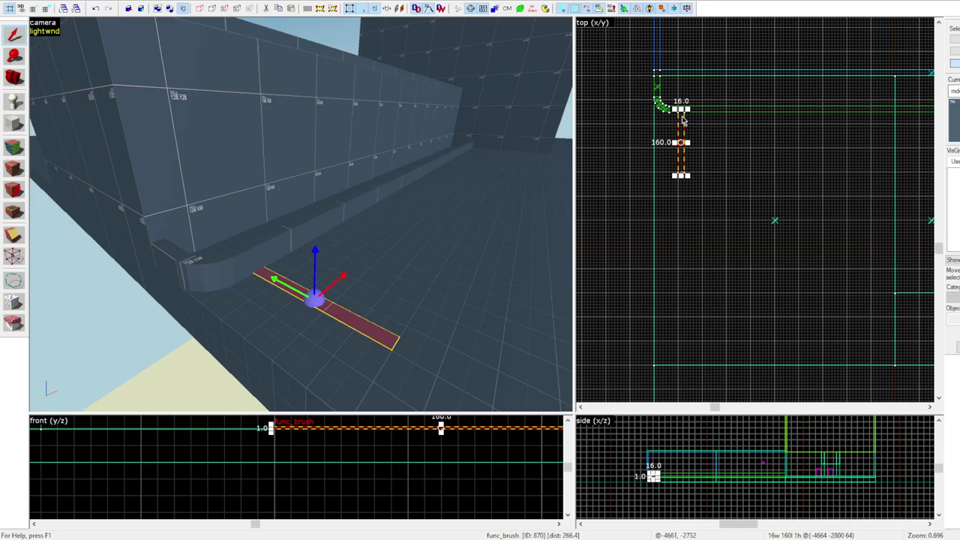
pyautogui.press('Escape')
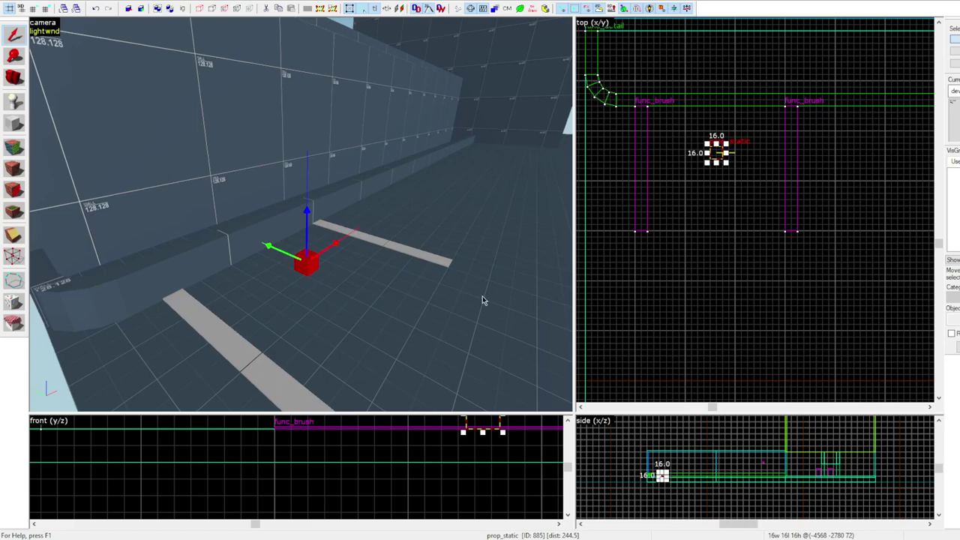
# Rotate the truck prop a quarter turn to face the curb and position it between the two parking stripes
pyautogui.click(716, 152)
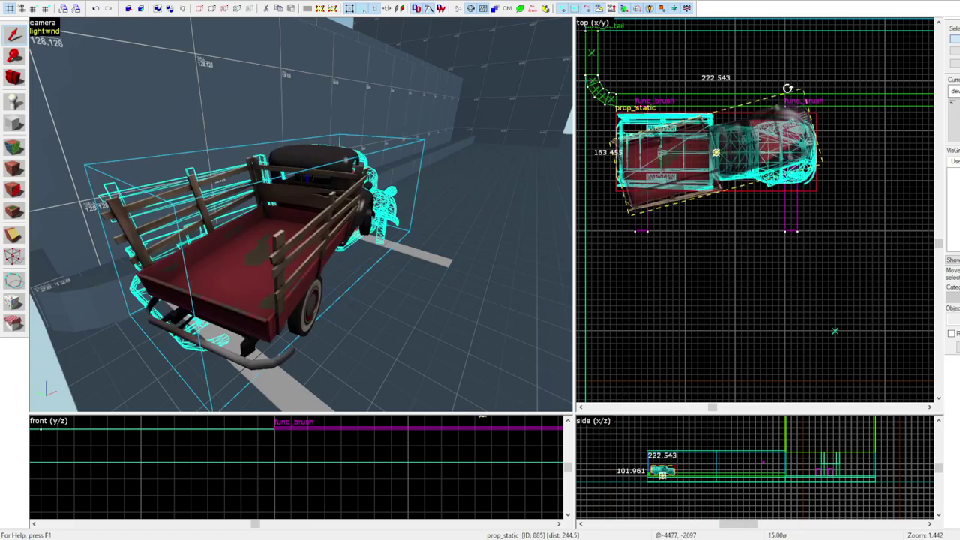
pyautogui.moveTo(816, 108); pyautogui.dragTo(678, 52)
pyautogui.moveTo(717, 152); pyautogui.dragTo(716, 212)
pyautogui.press('Escape')
# Select both parking stripes beside the truck and lengthen them away from the curb
pyautogui.click(785, 163)
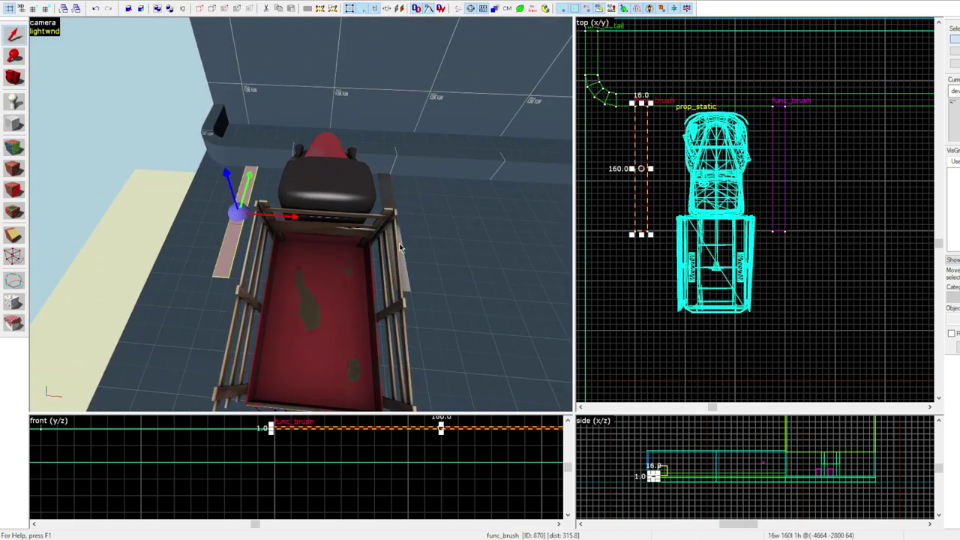
pyautogui.moveTo(712, 236); pyautogui.dragTo(711, 289)
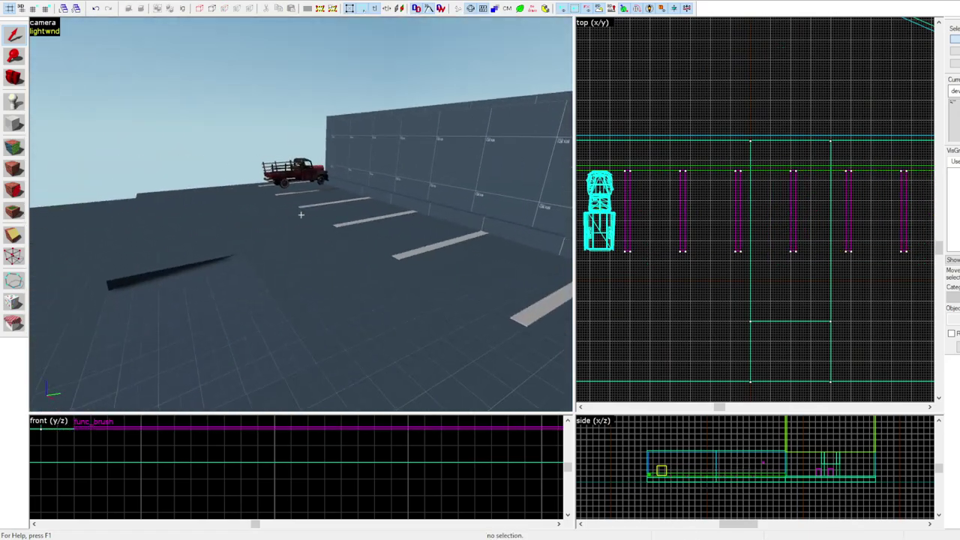
pyautogui.moveTo(831, 382); pyautogui.dragTo(737, 316)
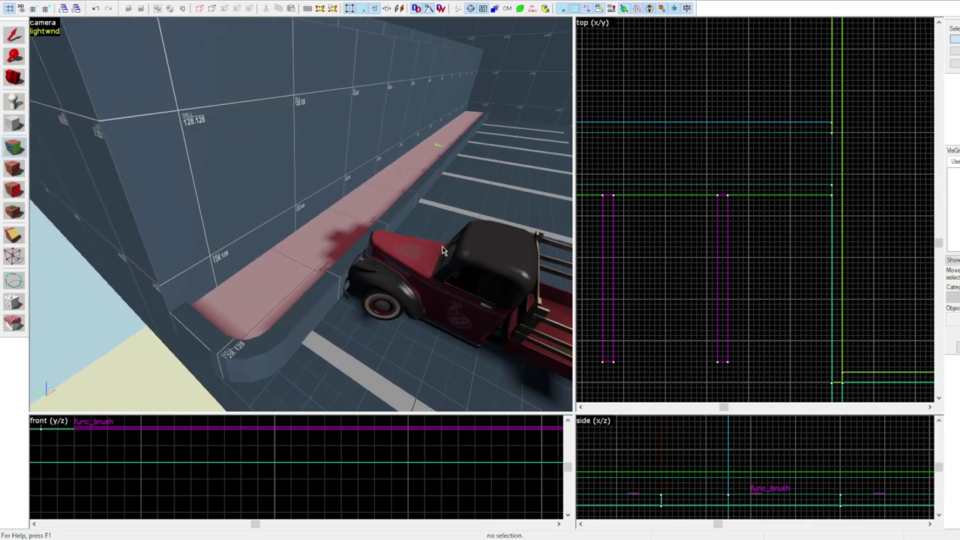
# Clip the 1456 by 80 by 24 unit sidewalk block crosswise into shorter sections
pyautogui.hotkey('shift', 's')
pyautogui.click(9, 237)
pyautogui.moveTo(666, 177); pyautogui.dragTo(635, 187)
pyautogui.scroll(-6, 787, 184)
pyautogui.press('Return')
pyautogui.scroll(2, 634, 186)
pyautogui.press('Return')
pyautogui.moveTo(839, 180); pyautogui.dragTo(839, 183)
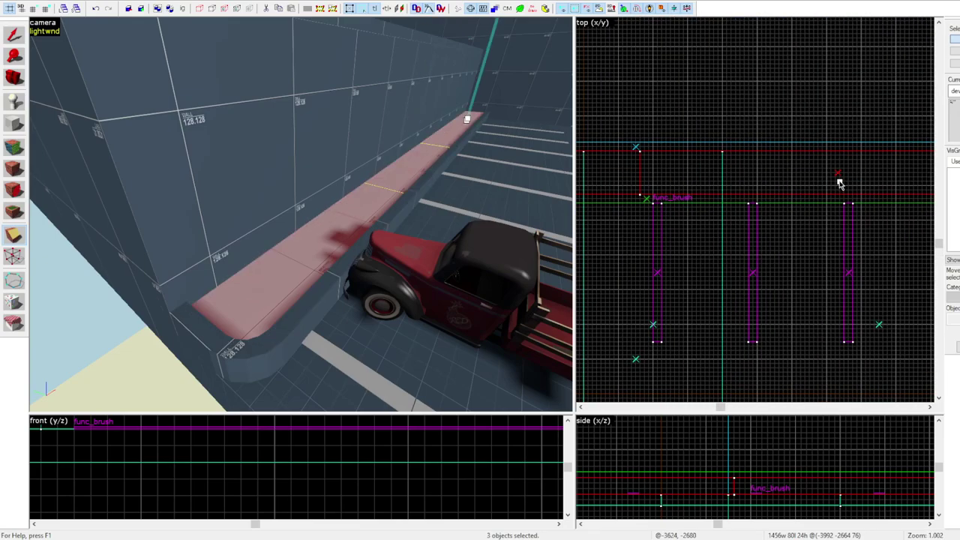
pyautogui.click(539, 258)
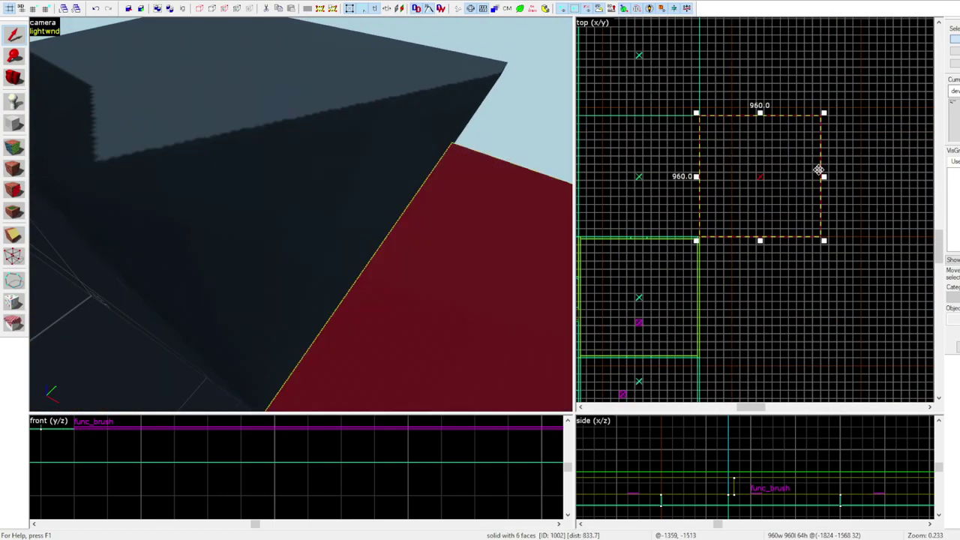
# Narrow the 960 by 960 by 64 unit floor block to 576 units wide and duplicate it to the north
pyautogui.scroll(2, 744, 163)
pyautogui.scroll(-1, 920, 204)
pyautogui.moveTo(919, 205); pyautogui.dragTo(835, 204)
pyautogui.scroll(2, 835, 202)
pyautogui.scroll(-7, 784, 322)
pyautogui.keyDown('shift'); pyautogui.moveTo(776, 279); pyautogui.dragTo(775, 194); pyautogui.keyUp('shift')
pyautogui.scroll(-1, 730, 189)
pyautogui.press('Escape')
pyautogui.click(645, 144)
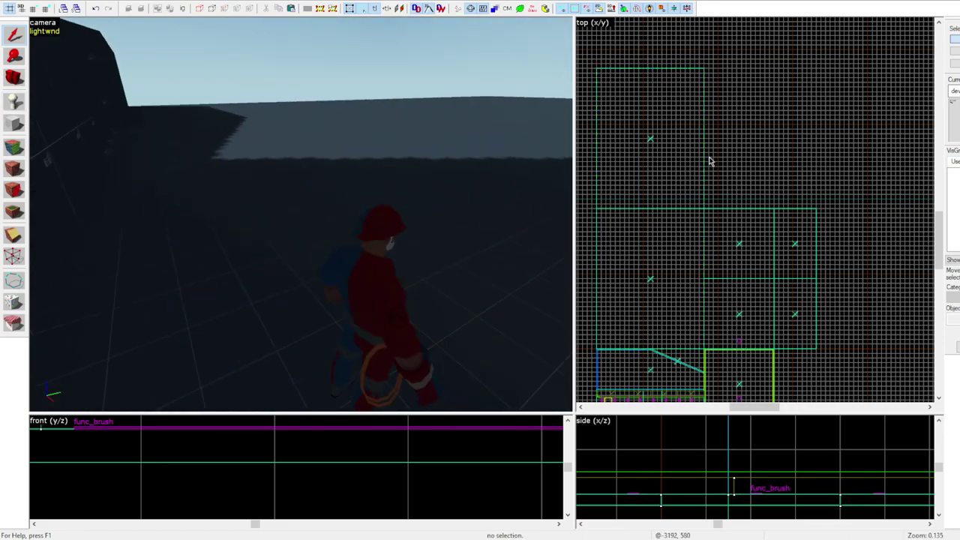
pyautogui.press('z')
pyautogui.press('z')
pyautogui.click(300, 213)
pyautogui.keyDown('ctrl'); pyautogui.click(337, 173); pyautogui.keyUp('ctrl')
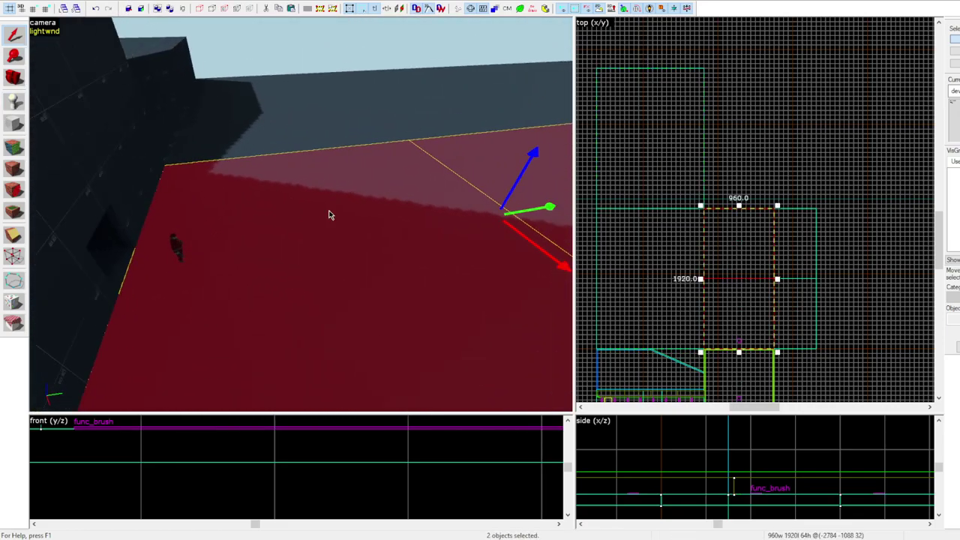
pyautogui.press('z')
pyautogui.click(300, 215)
pyautogui.press('Escape')
pyautogui.press('s')
pyautogui.press('w')
pyautogui.press('z')
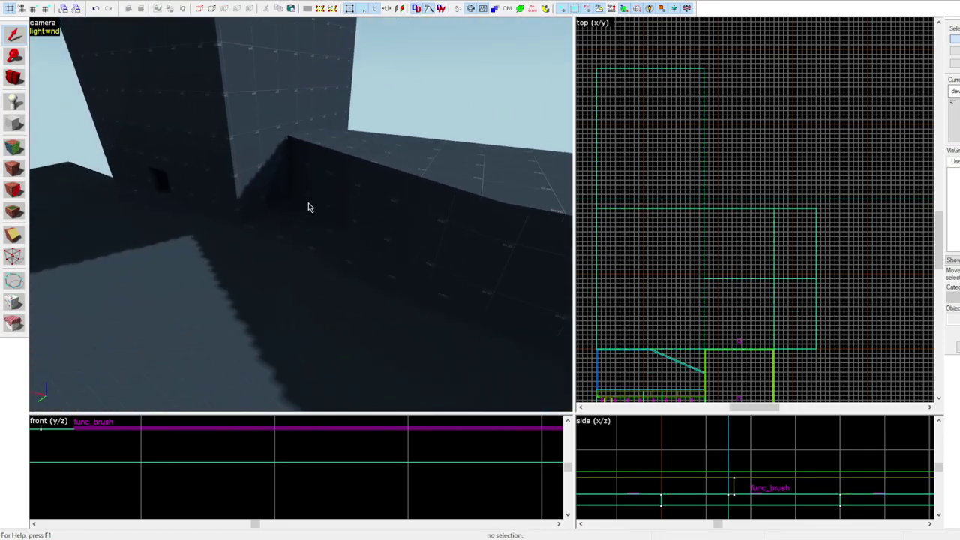
# Straighten the slanted wall and its roof by moving their shared end vertices out to the north edge
pyautogui.click(390, 212)
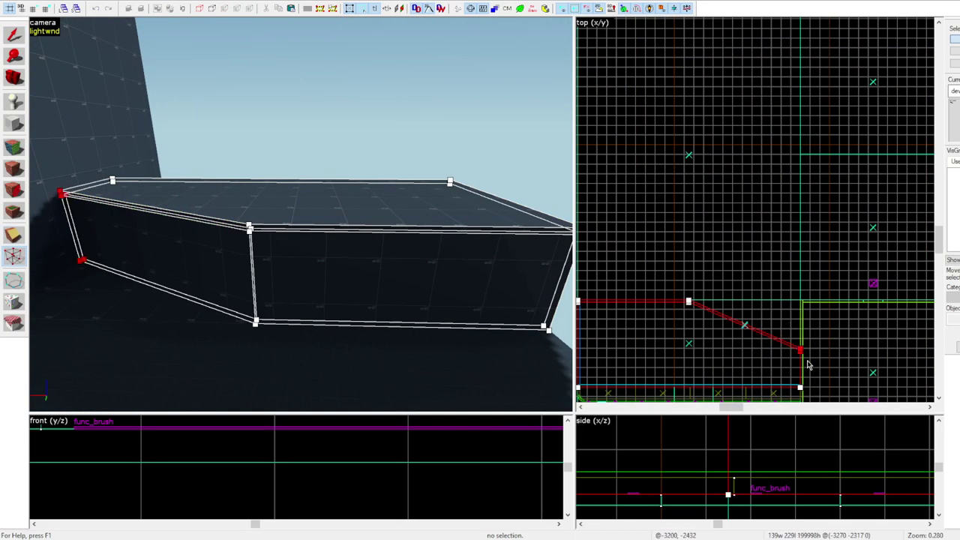
pyautogui.moveTo(800, 349); pyautogui.dragTo(800, 302)
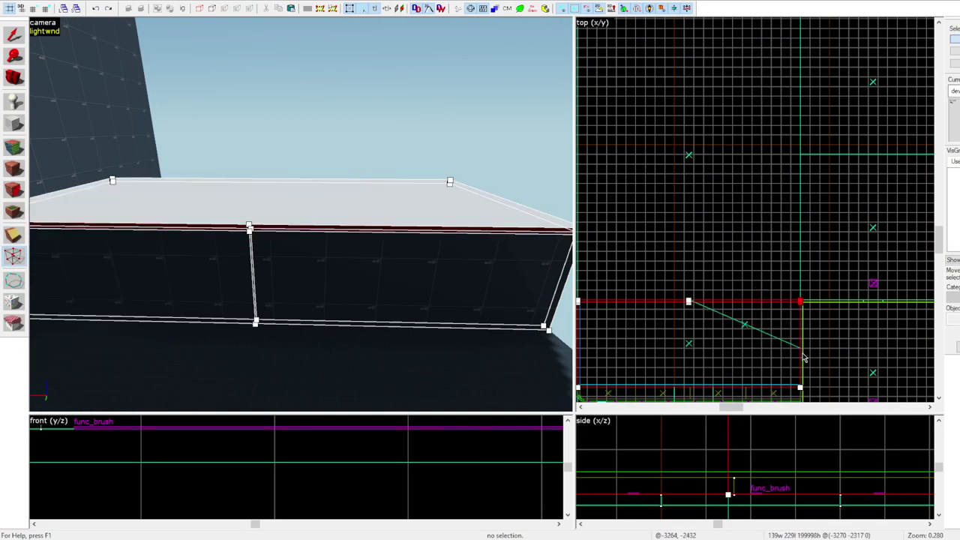
pyautogui.moveTo(808, 365); pyautogui.dragTo(874, 335, button='middle')
pyautogui.click(643, 271)
pyautogui.press('Down')
pyautogui.press('Down')
pyautogui.press('Down')
pyautogui.press('Down')
pyautogui.press('Up')
pyautogui.press('Up')
pyautogui.press('Up')
pyautogui.press('Up')
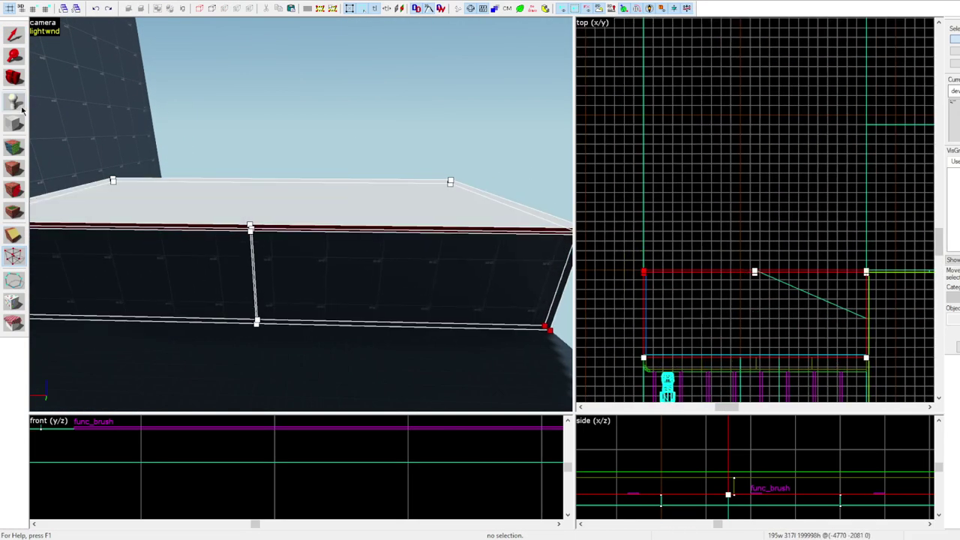
# Remove one wall piece from the selection and clip the rest of the straightened north wall on a finer grid
pyautogui.hotkey('shift', 'x')
pyautogui.scroll(2, 746, 330)
pyautogui.scroll(9, 758, 285)
pyautogui.click(750, 295)
pyautogui.scroll(-9, 747, 262)
pyautogui.hotkey('shift', 's')
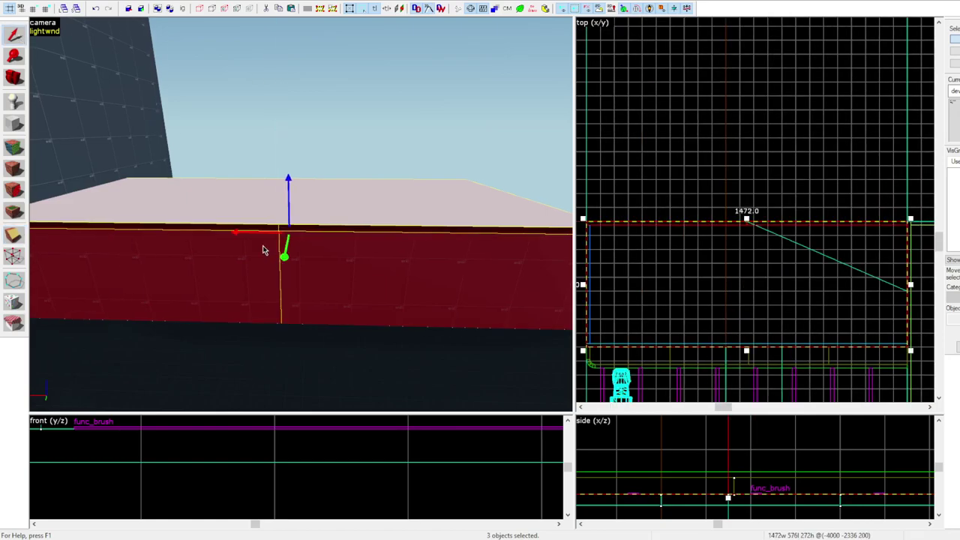
pyautogui.press('a')
pyautogui.keyDown('ctrl'); pyautogui.click(251, 259); pyautogui.keyUp('ctrl')
pyautogui.hotkey('shift', 'x')
pyautogui.scroll(5, 652, 318)
pyautogui.press('[')
pyautogui.moveTo(681, 209); pyautogui.dragTo(681, 231)
pyautogui.scroll(-6, 682, 231)
pyautogui.press('Return')
# Delete the 1472 by 576 by 16 unit roof block above the walled area
pyautogui.press('z')
pyautogui.hotkey('shift', 's')
pyautogui.click(301, 215)
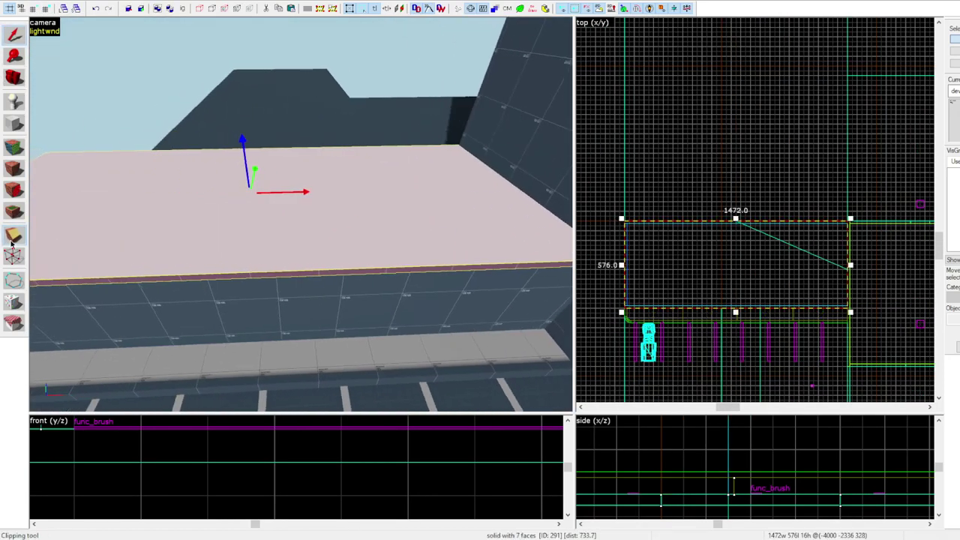
pyautogui.press('z')
pyautogui.hotkey('shift', 'x')
pyautogui.scroll(1, 718, 124)
pyautogui.moveTo(740, 247); pyautogui.dragTo(739, 260)
pyautogui.click(13, 35)
pyautogui.press('a')
pyautogui.press('Delete')
# Select both floor pieces inside the walled area and eliminate the diagonal seam between them
pyautogui.click(180, 213)
pyautogui.press('z')
pyautogui.press('z')
pyautogui.keyDown('ctrl'); pyautogui.click(376, 234); pyautogui.keyUp('ctrl')
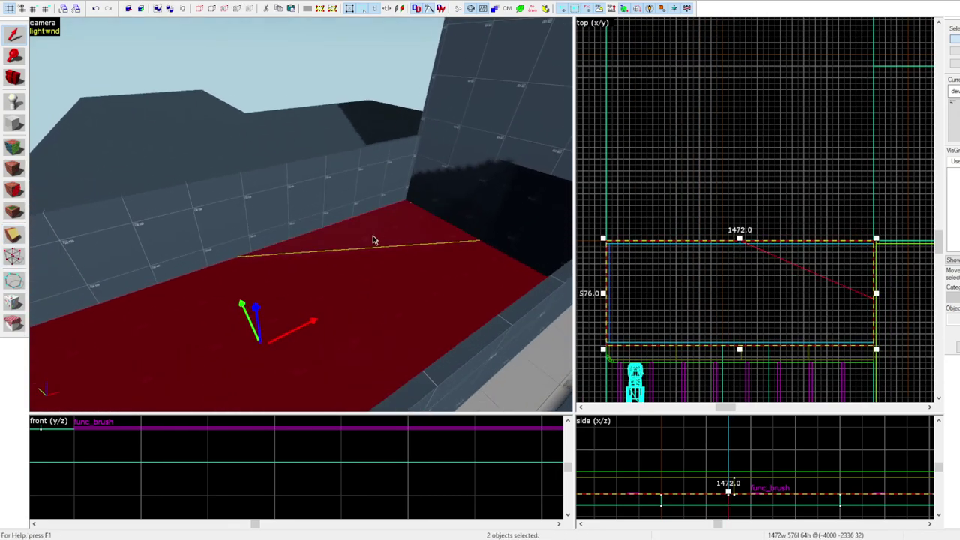
pyautogui.scroll(2, 739, 252)
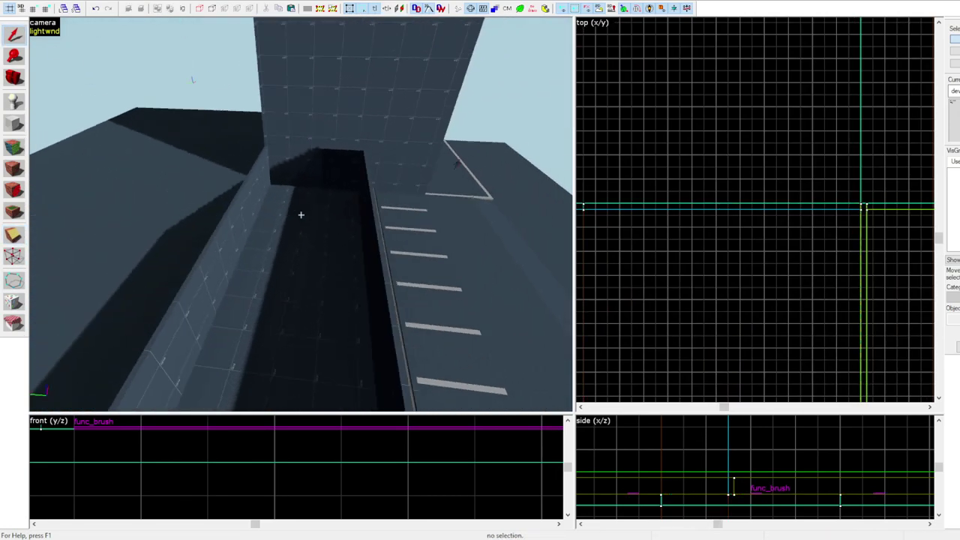
# Examine the opened-up walled area and its surroundings in the camera view without the lighting preview
pyautogui.press('a')
pyautogui.press('z')
pyautogui.press('z')
pyautogui.press('w')
pyautogui.press('z')
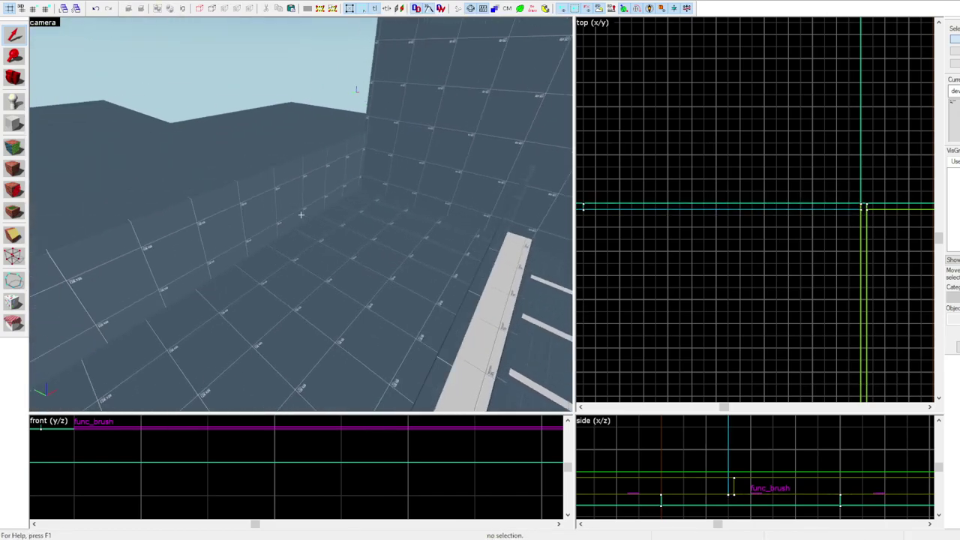
pyautogui.press('a')
pyautogui.press('z')
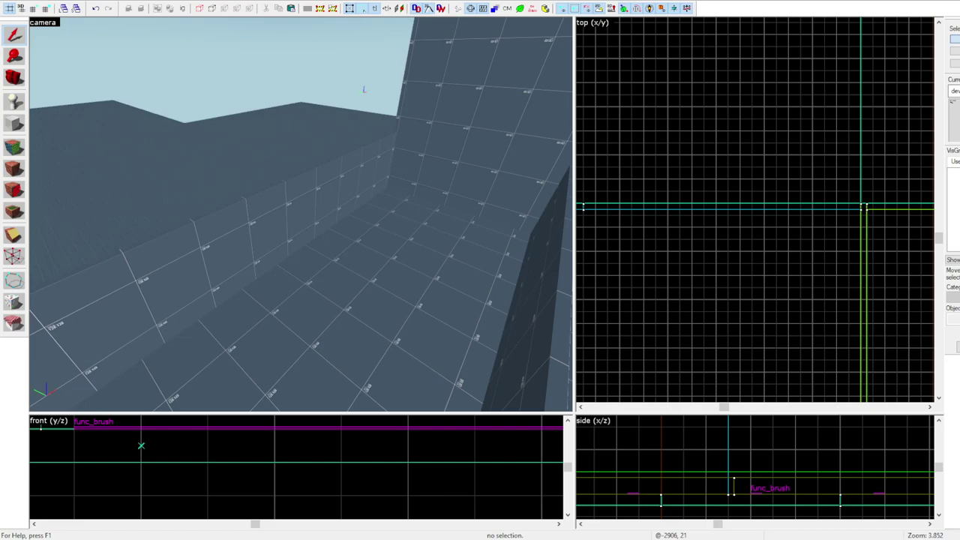
pyautogui.press('z')
pyautogui.press('z')
# Delete the two 576-unit-wide floor blocks along the east side
pyautogui.click(292, 252)
pyautogui.keyDown('ctrl'); pyautogui.click(143, 231); pyautogui.keyUp('ctrl')
pyautogui.press('z')
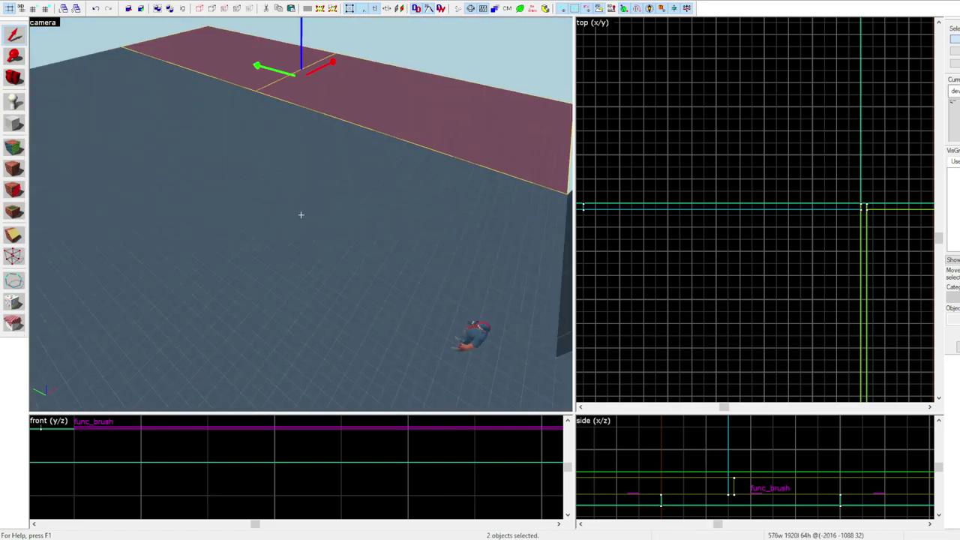
pyautogui.press('z')
# Create a wall 32 units thick, 960 long and 256 high along the east edge of the 960-unit floor
pyautogui.hotkey('shift', 'b')
pyautogui.scroll(-5, 600, 143)
pyautogui.scroll(2, 780, 60)
pyautogui.moveTo(815, 229); pyautogui.dragTo(809, 81)
pyautogui.press('Return')
pyautogui.click(13, 38)
pyautogui.scroll(-3, 754, 466)
pyautogui.scroll(3, 755, 466)
pyautogui.press('z')
pyautogui.press('z')
pyautogui.moveTo(755, 446); pyautogui.dragTo(763, 466)
pyautogui.press('z')
pyautogui.hotkey('ctrl', 'z')
pyautogui.press('w')
pyautogui.press('z')
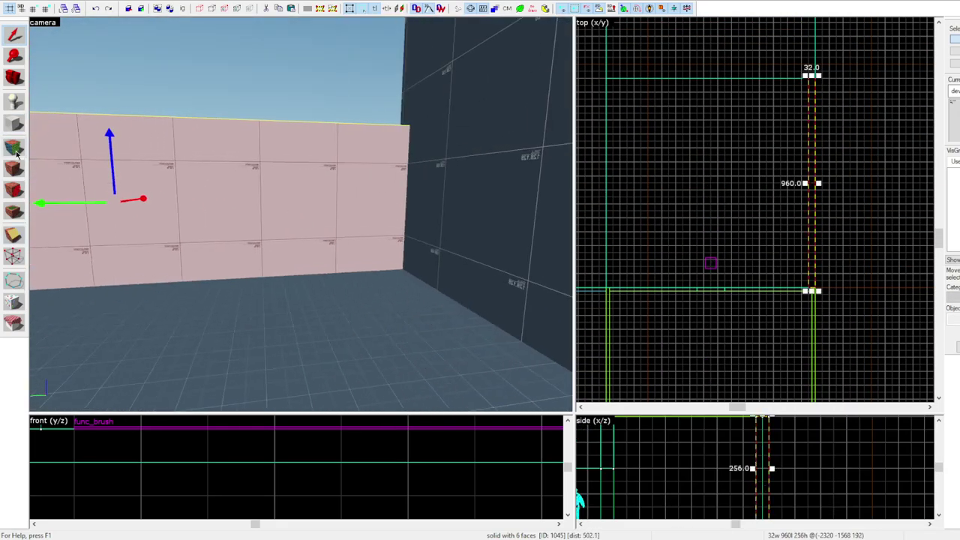
# Create a 32 by 64 by 256 unit pillar against the inner face of the east wall
pyautogui.click(14, 123)
pyautogui.scroll(5, 814, 264)
pyautogui.moveTo(798, 255); pyautogui.dragTo(782, 220)
pyautogui.press('Return')
pyautogui.hotkey('shift', 's')
# Duplicate the pillar along the east wall and space the five pillars evenly over its length
pyautogui.scroll(-5, 830, 274)
pyautogui.scroll(3, 811, 218)
pyautogui.keyDown('shift'); pyautogui.moveTo(814, 268); pyautogui.dragTo(815, 185); pyautogui.keyUp('shift')
pyautogui.press('Escape')
pyautogui.click(816, 233)
pyautogui.scroll(-3, 815, 208)
pyautogui.scroll(3, 816, 173)
pyautogui.click(815, 325)
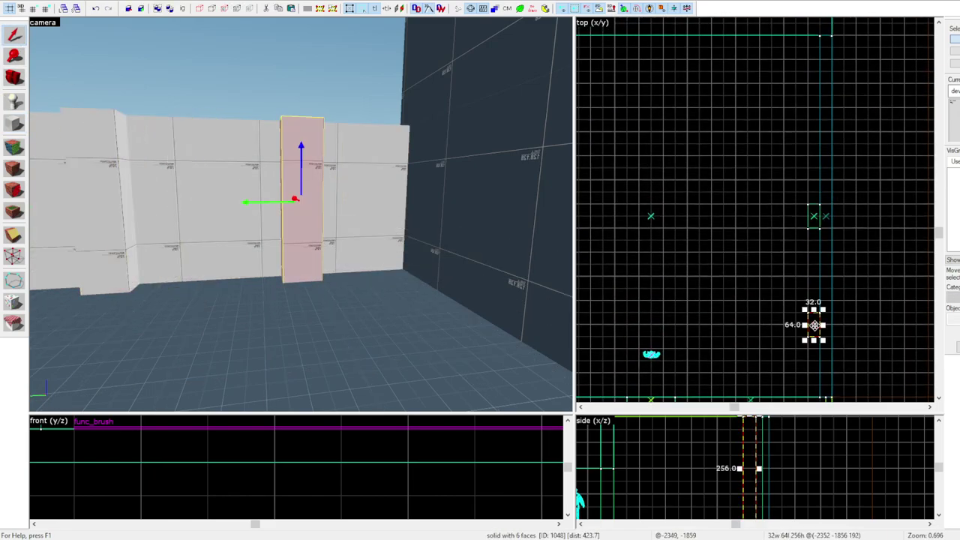
pyautogui.moveTo(814, 324); pyautogui.dragTo(810, 46)
pyautogui.moveTo(810, 47); pyautogui.dragTo(809, 117)
pyautogui.keyDown('shift'); pyautogui.moveTo(813, 306); pyautogui.dragTo(818, 120); pyautogui.keyUp('shift')
pyautogui.press('Up')
# Select the pillars along the east wall together and group them
pyautogui.press('z')
pyautogui.keyDown('ctrl'); pyautogui.click(302, 215); pyautogui.keyUp('ctrl')
pyautogui.keyDown('ctrl'); pyautogui.click(301, 215); pyautogui.keyUp('ctrl')
pyautogui.keyDown('ctrl'); pyautogui.click(302, 214); pyautogui.keyUp('ctrl')
pyautogui.keyDown('ctrl'); pyautogui.click(302, 214); pyautogui.keyUp('ctrl')
pyautogui.press('s')
pyautogui.press('z')
pyautogui.hotkey('ctrl', 'g')
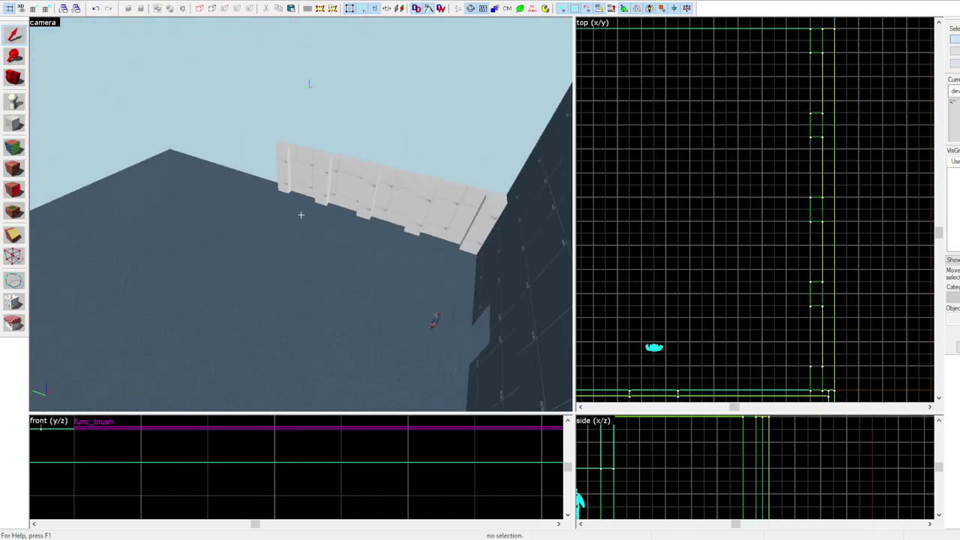
# Clip the 960 by 960 by 64 unit northern floor block diagonally from corner to corner, keeping the triangular half next to the existing floor
pyautogui.hotkey('shift', 'x')
pyautogui.scroll(-3, 750, 225)
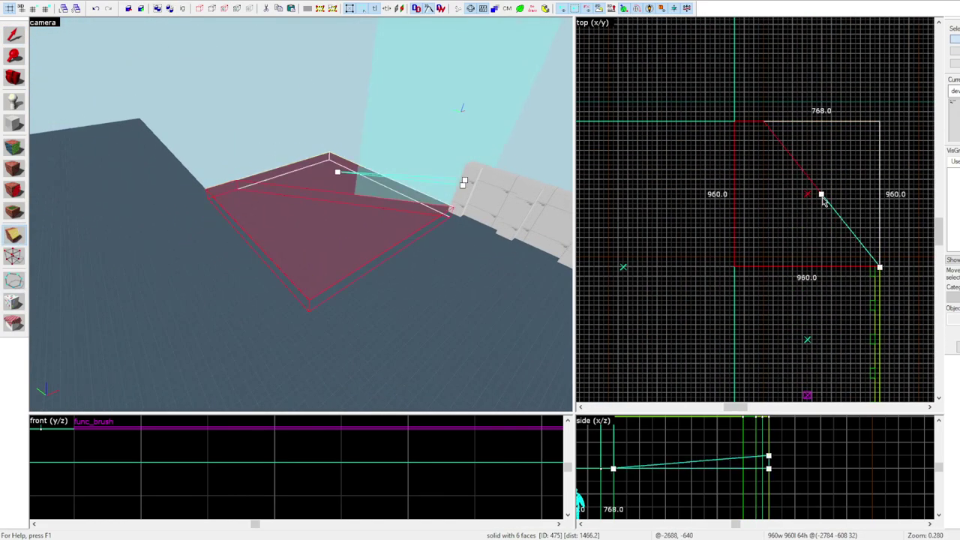
pyautogui.moveTo(813, 201); pyautogui.dragTo(740, 138)
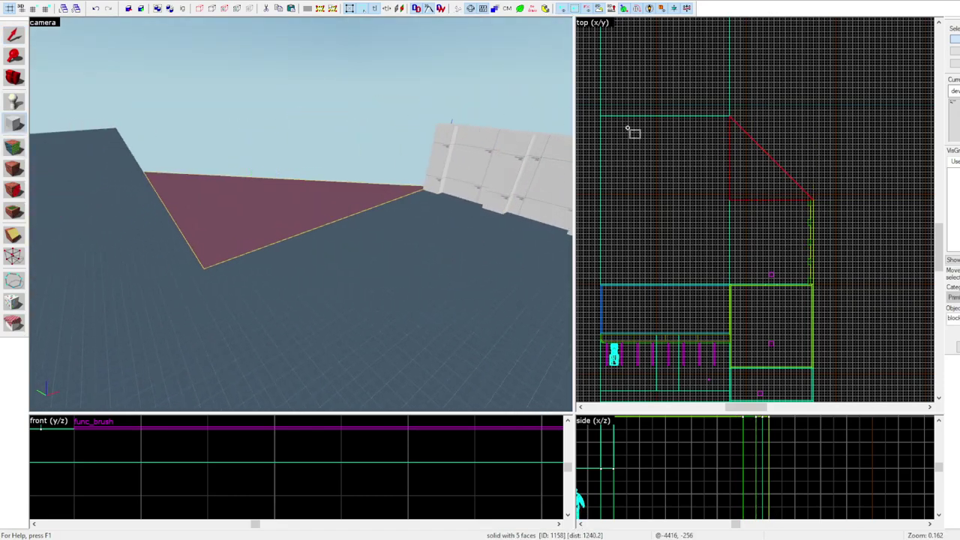
# Clip the upper outer corner off the eastern 272 by 192 unit window panel with a diagonal cut
pyautogui.scroll(3, 750, 188)
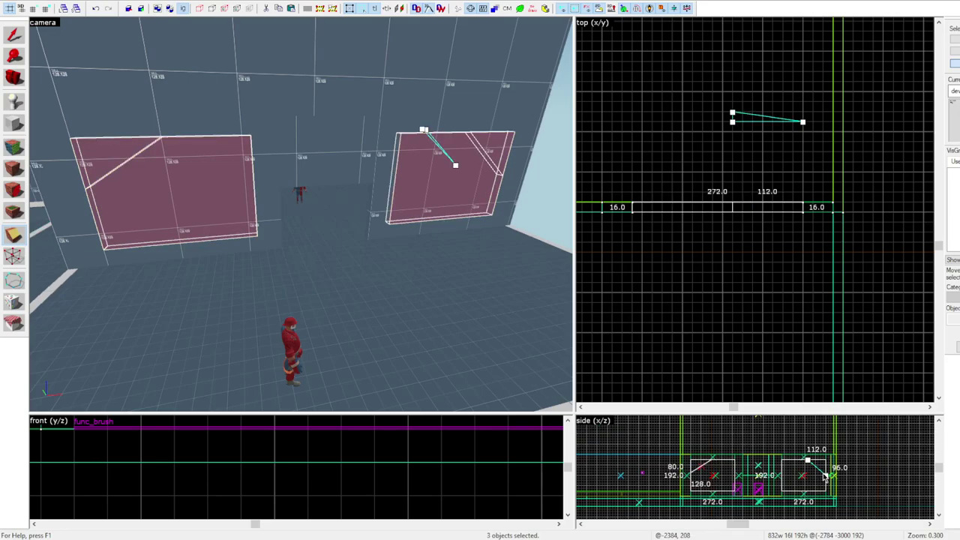
pyautogui.scroll(2, 825, 475)
pyautogui.click(837, 473)
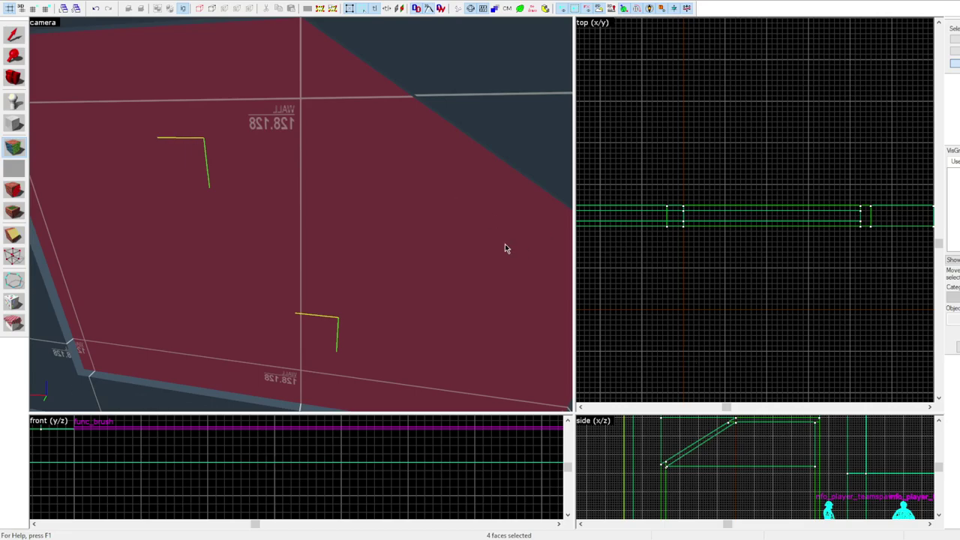
# Select the frame and glass panes of the corner-cut 272 by 192 unit window and tie them to a func_detail entity
pyautogui.click(39, 35)
pyautogui.press('z')
pyautogui.press('s')
pyautogui.press('z')
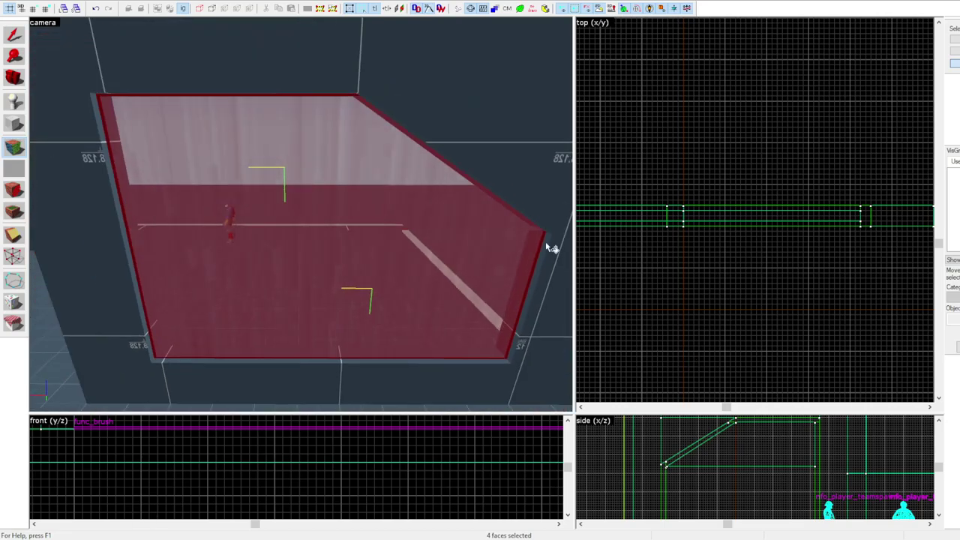
pyautogui.press('z')
pyautogui.press('w')
pyautogui.press('s')
pyautogui.press('z')
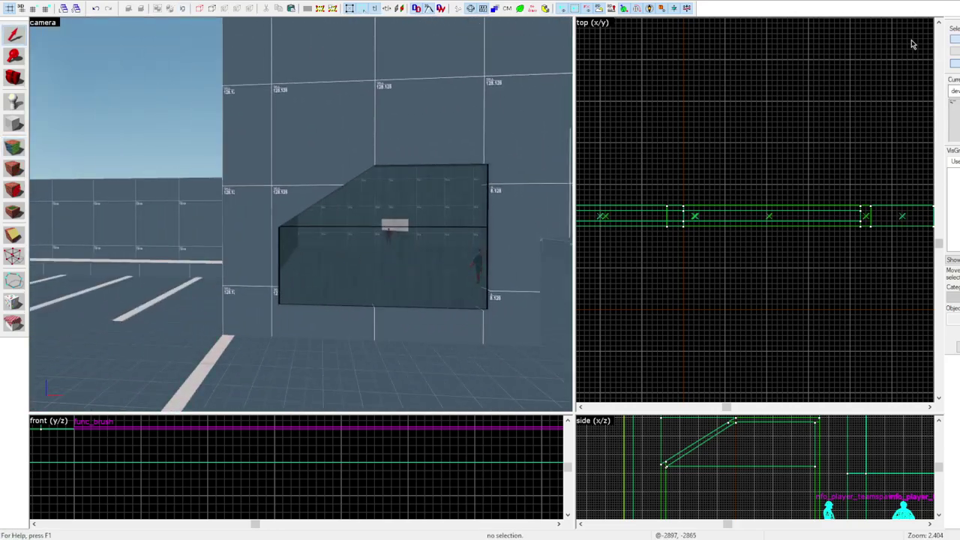
pyautogui.scroll(2, 390, 255)
pyautogui.click(532, 255)
pyautogui.keyDown('ctrl'); pyautogui.click(394, 278); pyautogui.keyUp('ctrl')
pyautogui.keyDown('ctrl'); pyautogui.click(420, 191); pyautogui.keyUp('ctrl')
pyautogui.scroll(-8, 632, 225)
pyautogui.moveTo(633, 219); pyautogui.dragTo(620, 218, button='middle')
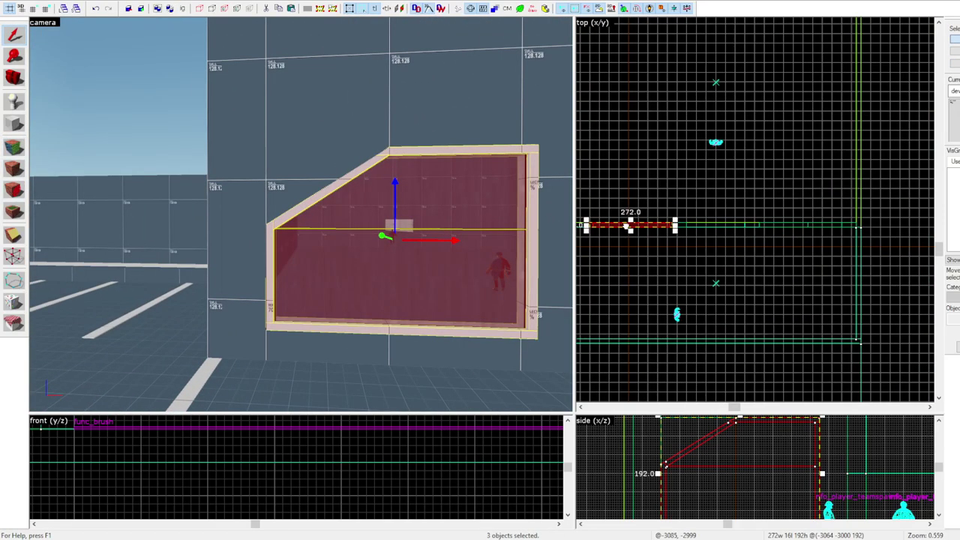
pyautogui.hotkey('ctrl', 't')
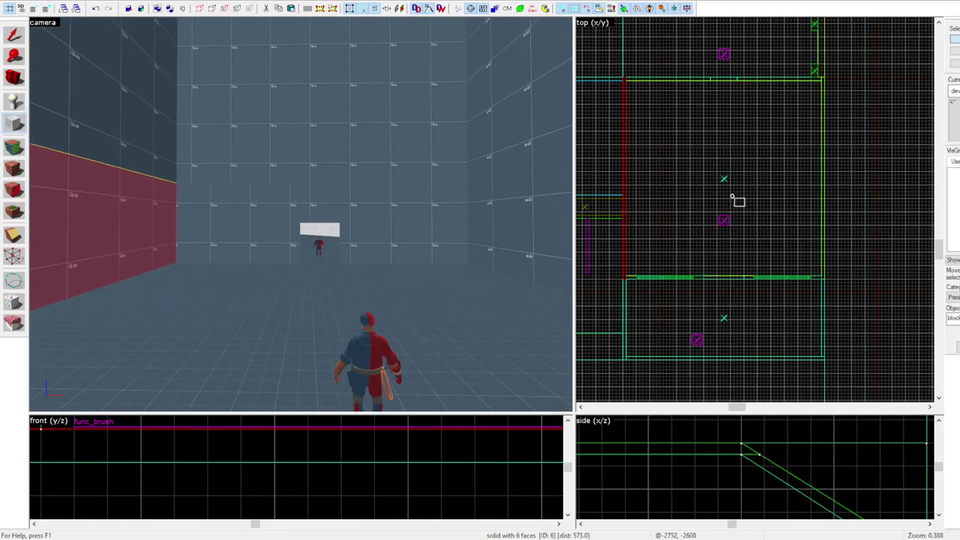
# Draw a block 320 units deep and 256 high in the middle of the large room and widen it on both sides
pyautogui.moveTo(638, 89); pyautogui.dragTo(879, 284)
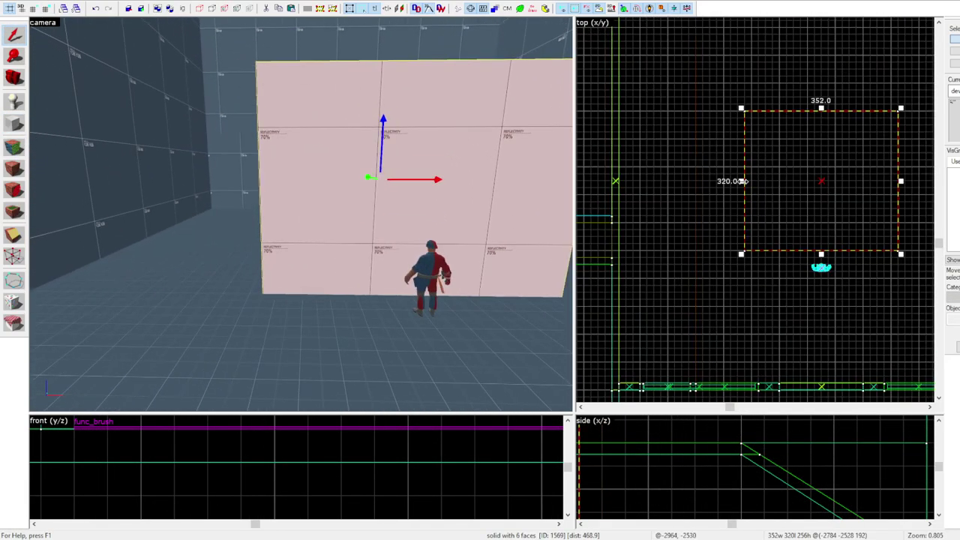
pyautogui.moveTo(742, 181); pyautogui.dragTo(721, 182)
pyautogui.moveTo(894, 185); pyautogui.dragTo(778, 182, button='middle')
pyautogui.moveTo(783, 179); pyautogui.dragTo(828, 177)
pyautogui.moveTo(606, 178); pyautogui.dragTo(675, 194, button='middle')
pyautogui.moveTo(676, 194); pyautogui.dragTo(669, 193)
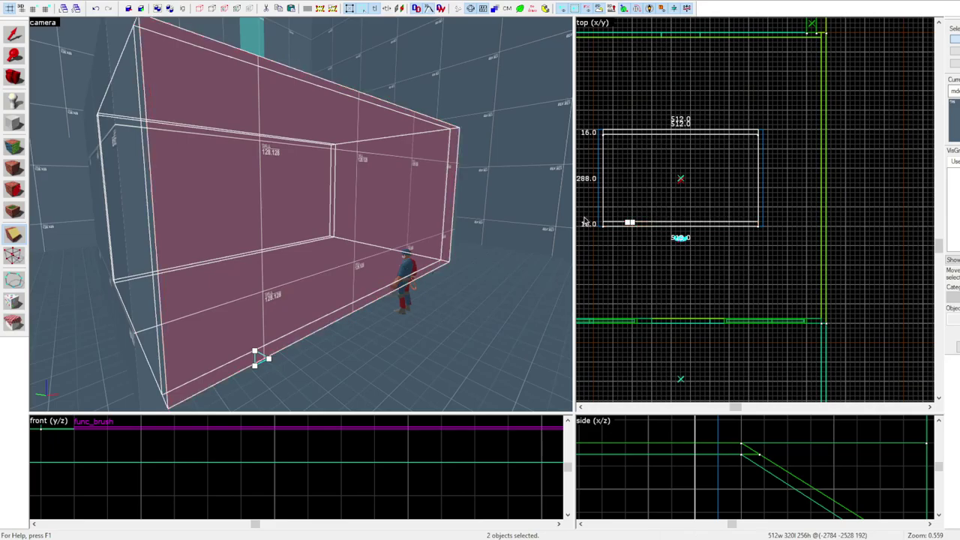
# Clip the block into 16-unit-thick perimeter walls and delete the core to leave a hollow inner room
pyautogui.press('Return')
pyautogui.hotkey('shift', 's')
pyautogui.press('z')
pyautogui.click(301, 214)
pyautogui.press('Delete')
pyautogui.click(301, 214)
pyautogui.press('z')
pyautogui.press('Escape')
pyautogui.press('z')
pyautogui.click(301, 214)
pyautogui.press('z')
# Clip the inner room's southern wall into two 96-unit end pieces and a 320-unit middle section
pyautogui.click(13, 234)
pyautogui.scroll(4, 599, 228)
pyautogui.moveTo(668, 224); pyautogui.dragTo(668, 220)
pyautogui.press('Return')
pyautogui.moveTo(835, 224); pyautogui.dragTo(835, 220)
pyautogui.press('Return')
# Set the 320-unit middle wall section back 48 units and build 16-unit-thick return walls at both sides of the recess
pyautogui.click(399, 225)
pyautogui.scroll(3, 645, 222)
pyautogui.moveTo(645, 223)
pyautogui.mouseDown()
pyautogui.moveTo(645, 170)
pyautogui.moveTo(639, 211)
pyautogui.moveTo(792, 186)
pyautogui.mouseUp()
pyautogui.click(180, 225)
pyautogui.hotkey('shift', 'b')
pyautogui.press('Return')
pyautogui.hotkey('shift', 's')
pyautogui.click(301, 215)
# Clip the recessed wall section into a 32-unit-high base strip, a top strip and a 176-unit-high middle panel
pyautogui.hotkey('shift', 'x')
pyautogui.scroll(-5, 744, 487)
pyautogui.moveTo(745, 493); pyautogui.dragTo(755, 493)
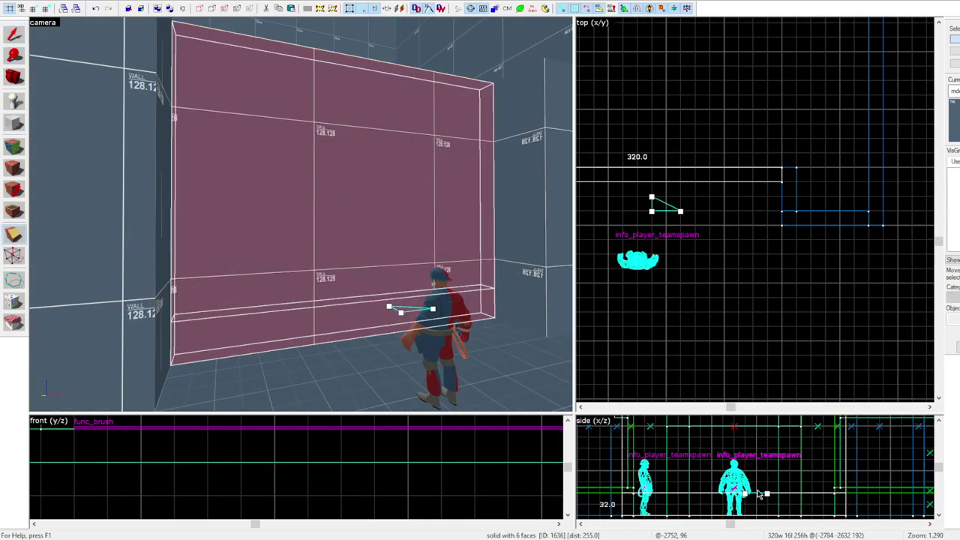
pyautogui.press('Return')
pyautogui.scroll(-3, 741, 504)
pyautogui.moveTo(691, 443); pyautogui.dragTo(705, 442)
pyautogui.click(11, 36)
pyautogui.click(225, 198)
# Clip both ends off the 176-unit-high middle panel so a 256-unit-wide window section remains
pyautogui.click(13, 235)
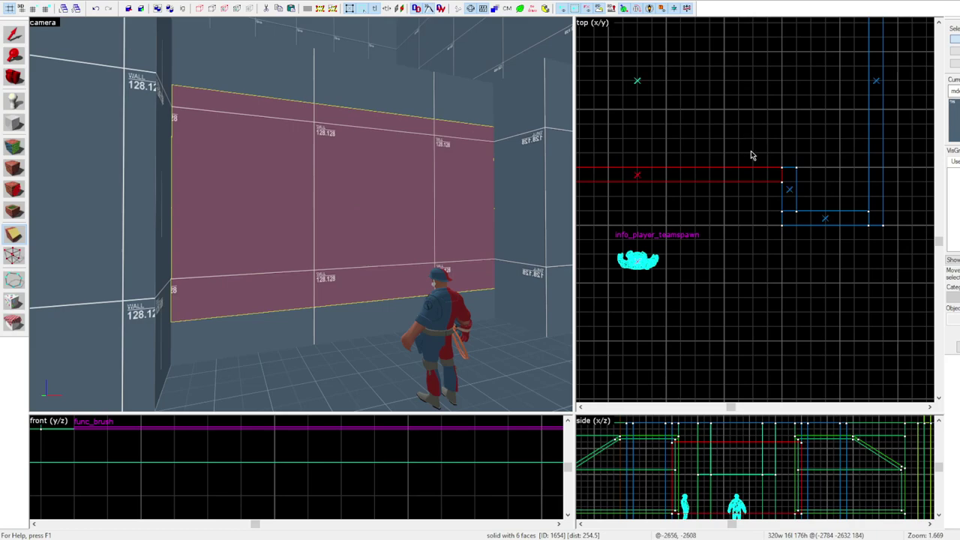
pyautogui.moveTo(767, 167); pyautogui.dragTo(768, 181)
pyautogui.scroll(-2, 760, 184)
pyautogui.moveTo(759, 184); pyautogui.dragTo(815, 199, button='middle')
pyautogui.press('Return')
pyautogui.scroll(3, 654, 185)
pyautogui.moveTo(650, 188); pyautogui.dragTo(650, 206)
pyautogui.press('Return')
pyautogui.click(13, 34)
pyautogui.click(308, 203)
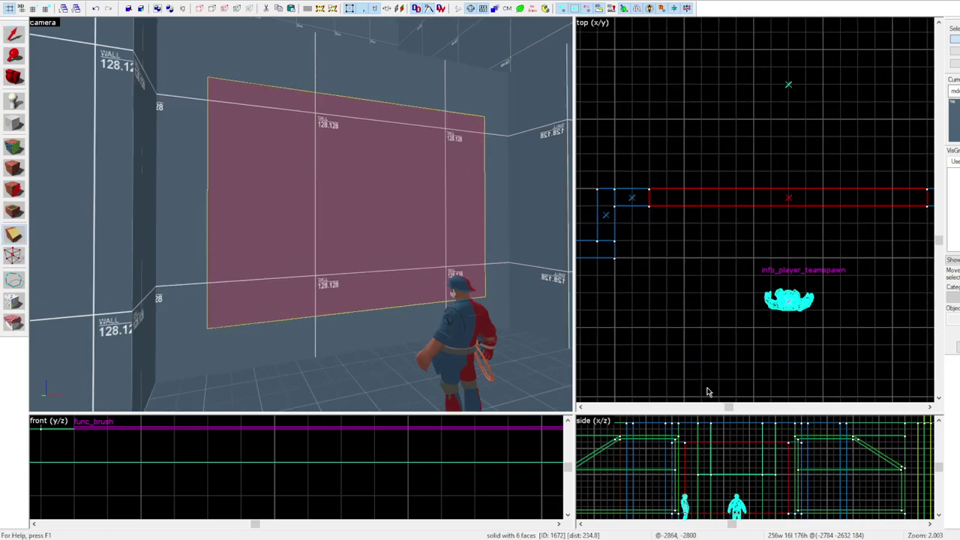
# Clip 8-unit-thick frame strips off all four sides of the 256 by 176 unit window section
pyautogui.click(14, 34)
pyautogui.scroll(-3, 755, 499)
pyautogui.click(33, 8)
pyautogui.scroll(6, 695, 480)
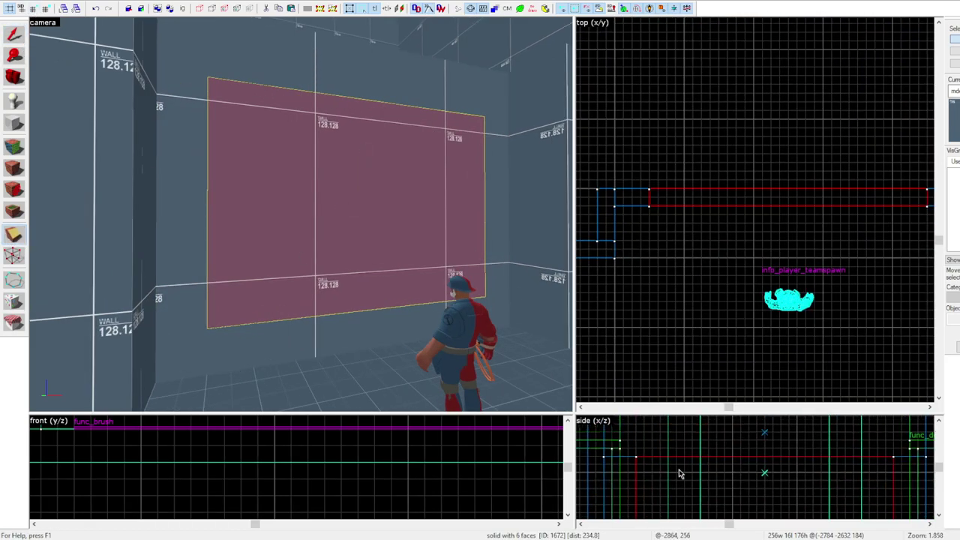
pyautogui.scroll(-3, 694, 480)
pyautogui.moveTo(689, 477); pyautogui.dragTo(695, 479)
pyautogui.moveTo(652, 192); pyautogui.dragTo(658, 189)
pyautogui.press('Return')
pyautogui.scroll(-4, 657, 191)
pyautogui.scroll(5, 790, 189)
pyautogui.moveTo(766, 192); pyautogui.dragTo(765, 213)
pyautogui.press('Return')
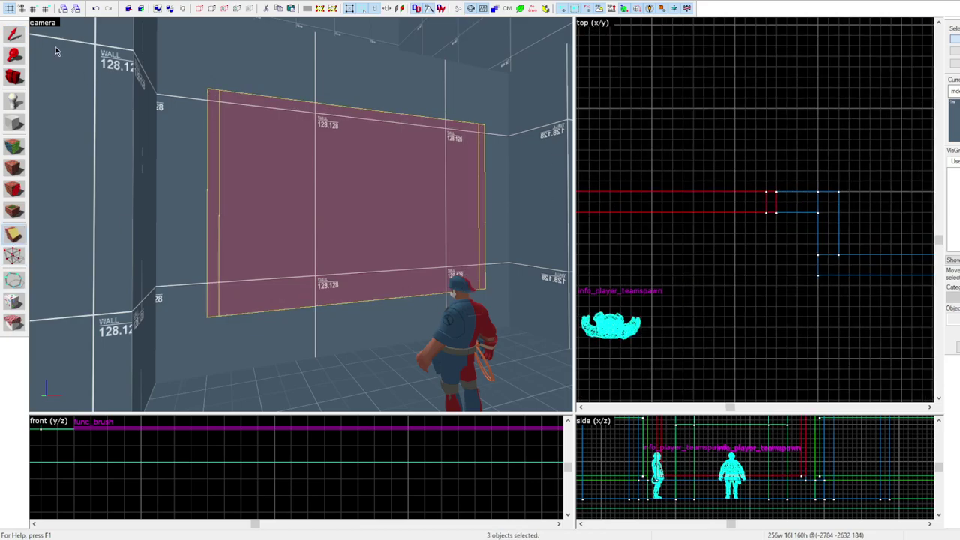
# Shrink the panel inside the window frame to 240 by 72 units against the frame's upper edge
pyautogui.click(14, 256)
pyautogui.moveTo(630, 438); pyautogui.dragTo(808, 476)
pyautogui.scroll(-3, 814, 483)
pyautogui.click(14, 34)
pyautogui.click(294, 190)
pyautogui.scroll(4, 765, 480)
pyautogui.moveTo(764, 513); pyautogui.dragTo(764, 453)
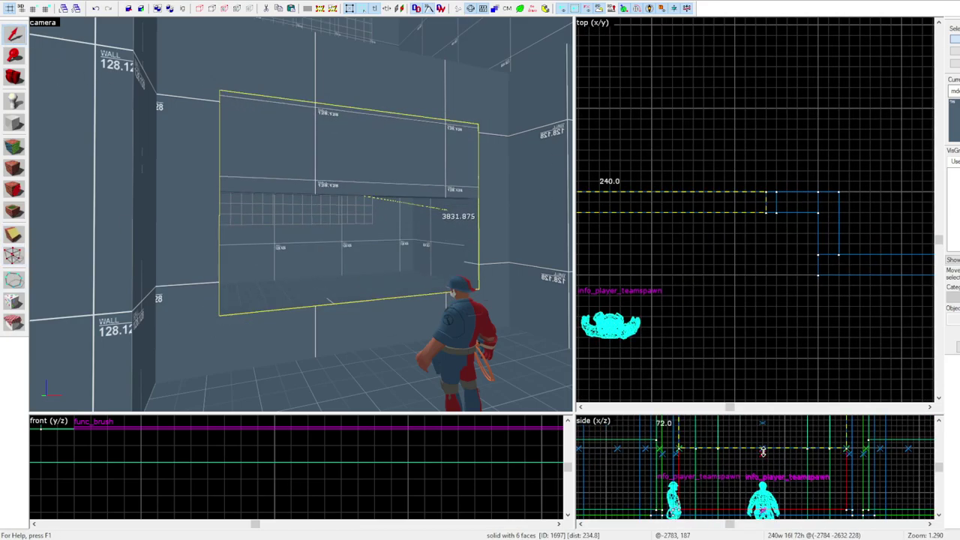
# Clip an 8-unit-high divider strip off the panel's lower edge, leaving a 64-unit-high pane above it
pyautogui.click(8, 235)
pyautogui.scroll(4, 300, 225)
pyautogui.scroll(3, 695, 447)
pyautogui.moveTo(695, 439); pyautogui.dragTo(705, 438)
pyautogui.press('Return')
# Thin the 240 by 64 unit pane to 8 units, centred in the window frame's depth
pyautogui.click(13, 55)
pyautogui.scroll(1, 271, 91)
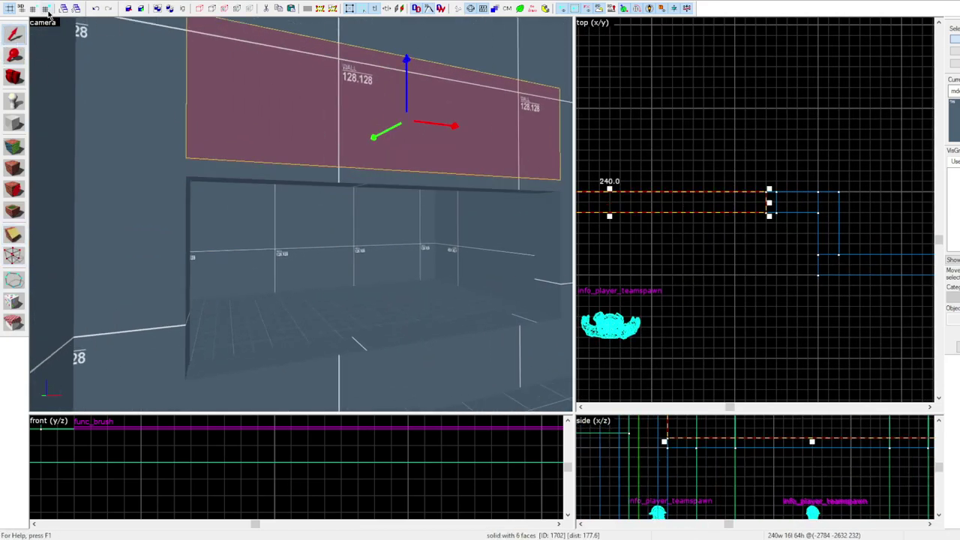
pyautogui.click(34, 9)
pyautogui.scroll(3, 579, 180)
pyautogui.moveTo(632, 198); pyautogui.dragTo(632, 207)
pyautogui.moveTo(631, 240); pyautogui.dragTo(631, 231)
pyautogui.scroll(-3, 301, 215)
# Apply the glass texture to the pane in the upper half of the recessed window
pyautogui.click(13, 147)
pyautogui.click(283, 174)
pyautogui.press('z')
pyautogui.press('z')
pyautogui.hotkey('shift', 's')
pyautogui.press('z')
pyautogui.press('s')
pyautogui.press('z')
pyautogui.scroll(3, 259, 225)
# Select the recessed window's divider, frame strips and glass pane together and tie them to a func_detail entity
pyautogui.click(283, 198)
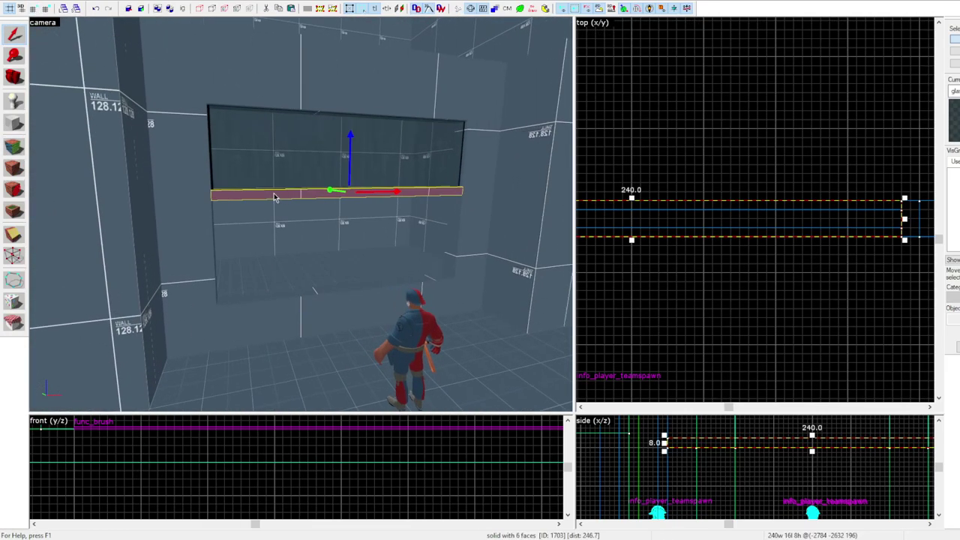
pyautogui.press('z')
pyautogui.press('z')
pyautogui.click(210, 242)
pyautogui.press('z')
pyautogui.press('z')
pyautogui.keyDown('ctrl'); pyautogui.click(259, 356); pyautogui.keyUp('ctrl')
pyautogui.keyDown('ctrl'); pyautogui.click(248, 207); pyautogui.keyUp('ctrl')
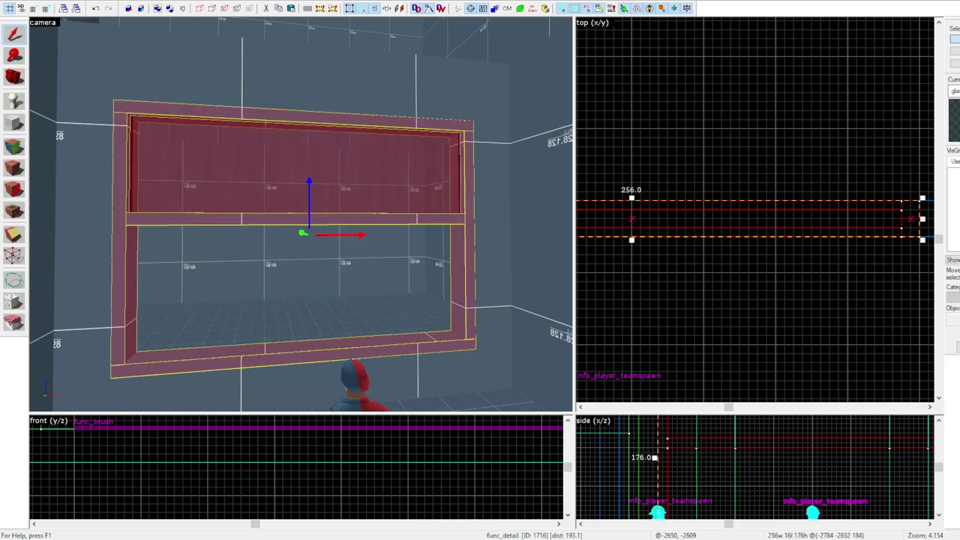
pyautogui.hotkey('ctrl', 'w')
# Deepen the recessed window's frame so it protrudes from both faces of the wall
pyautogui.click(293, 352)
pyautogui.moveTo(633, 197); pyautogui.dragTo(651, 199, button='middle')
pyautogui.moveTo(650, 247); pyautogui.dragTo(651, 275)
pyautogui.press('Escape')
pyautogui.press('z')
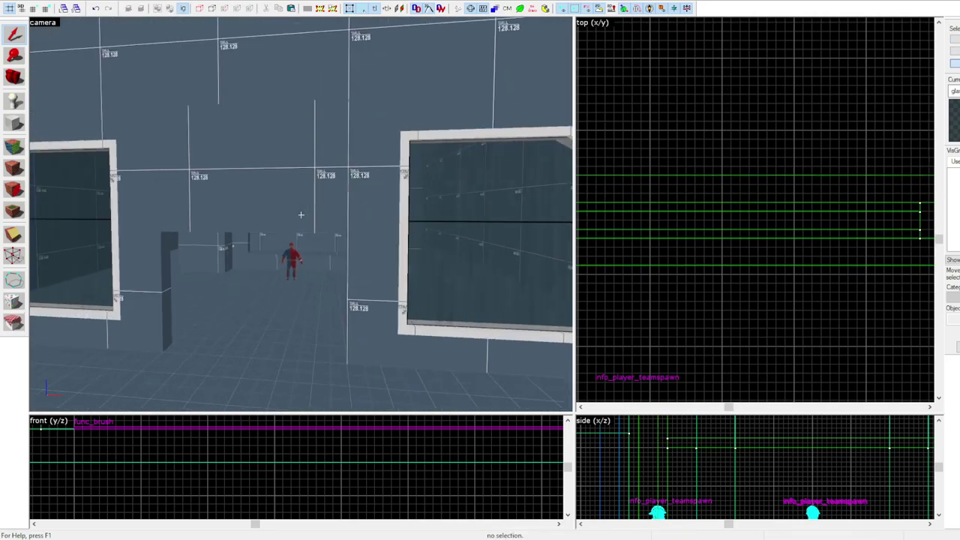
pyautogui.press('z')
# Bevel the outer corners of the inner room's southern wall ends beside the recess by moving their vertices inward
pyautogui.click(79, 173)
pyautogui.keyDown('ctrl'); pyautogui.click(518, 285); pyautogui.keyUp('ctrl')
pyautogui.hotkey('shift', 'v')
pyautogui.moveTo(885, 300); pyautogui.dragTo(666, 254, button='middle')
pyautogui.click(791, 302)
pyautogui.click(46, 9)
pyautogui.moveTo(791, 302); pyautogui.dragTo(827, 302)
pyautogui.scroll(-6, 862, 294)
pyautogui.moveTo(626, 291)
pyautogui.mouseDown()
pyautogui.moveTo(614, 291)
pyautogui.moveTo(650, 272)
pyautogui.mouseUp()
# Bevel the inner room's rear outer corners by moving the side-wall and rear-wall vertices inward 16 units
pyautogui.hotkey('shift', 's')
pyautogui.click(298, 226)
pyautogui.click(13, 256)
pyautogui.scroll(-4, 750, 270)
pyautogui.moveTo(649, 37); pyautogui.dragTo(650, 43)
pyautogui.scroll(-4, 623, 97)
pyautogui.scroll(3, 808, 114)
pyautogui.click(825, 113)
pyautogui.moveTo(826, 47); pyautogui.dragTo(825, 53)
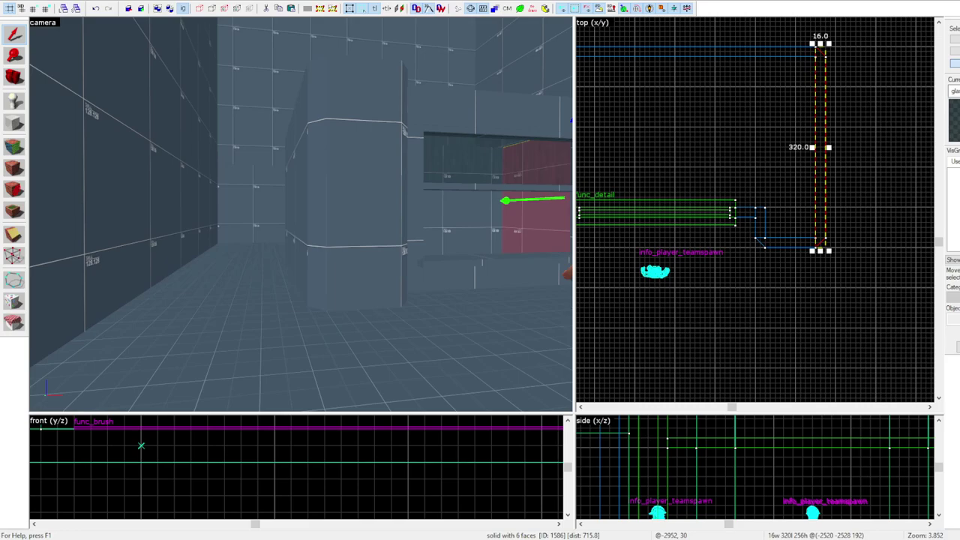
pyautogui.press('Escape')
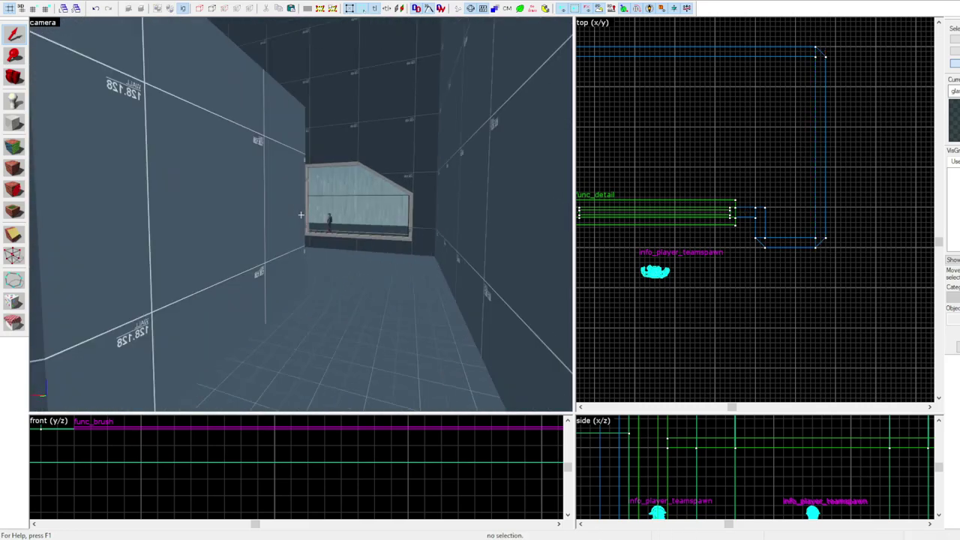
# Place a prop_static entity on the floor in front of the inner room's recessed window
pyautogui.click(301, 214)
pyautogui.press('z')
pyautogui.click(13, 100)
pyautogui.scroll(-6, 734, 213)
pyautogui.click(46, 10)
pyautogui.press('z')
pyautogui.press('z')
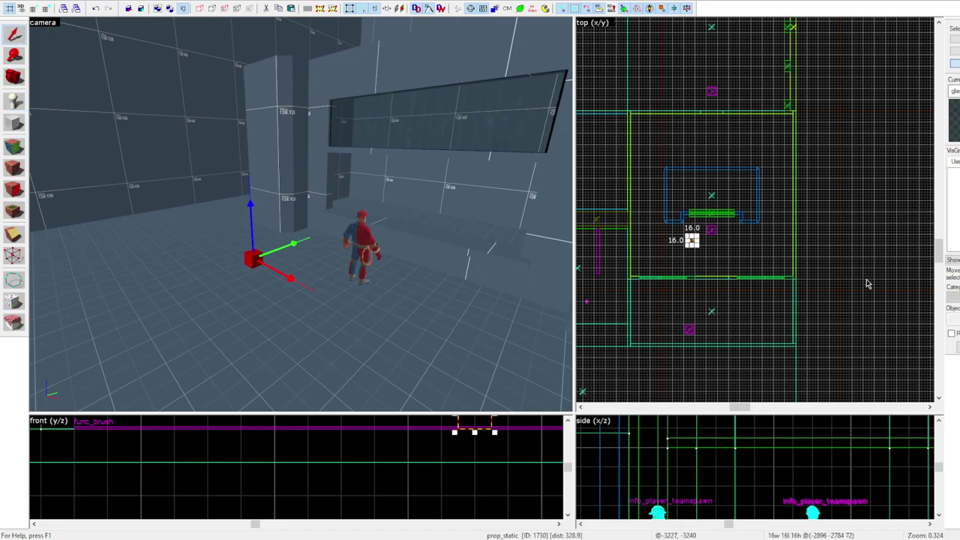
# Align the rope barrier prop with one side of the recess, copy it to the opposite side and select both
pyautogui.scroll(8, 692, 228)
pyautogui.moveTo(693, 228); pyautogui.dragTo(643, 273)
pyautogui.keyDown('shift'); pyautogui.moveTo(643, 270); pyautogui.dragTo(907, 270); pyautogui.keyUp('shift')
pyautogui.hotkey('ctrl', 'shift', 'e')
pyautogui.keyDown('ctrl'); pyautogui.click(642, 266); pyautogui.keyUp('ctrl')
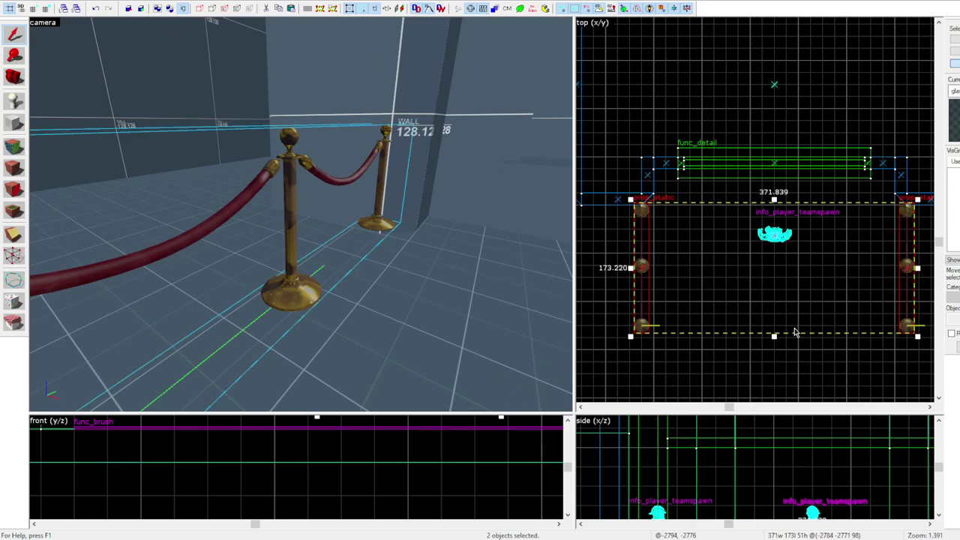
# Build a player clip block around the western rope barrier and size it to 16 by 168 by 51 units
pyautogui.hotkey('shift', 'b')
pyautogui.scroll(3, 658, 221)
pyautogui.moveTo(628, 200); pyautogui.dragTo(636, 311)
pyautogui.press('Return')
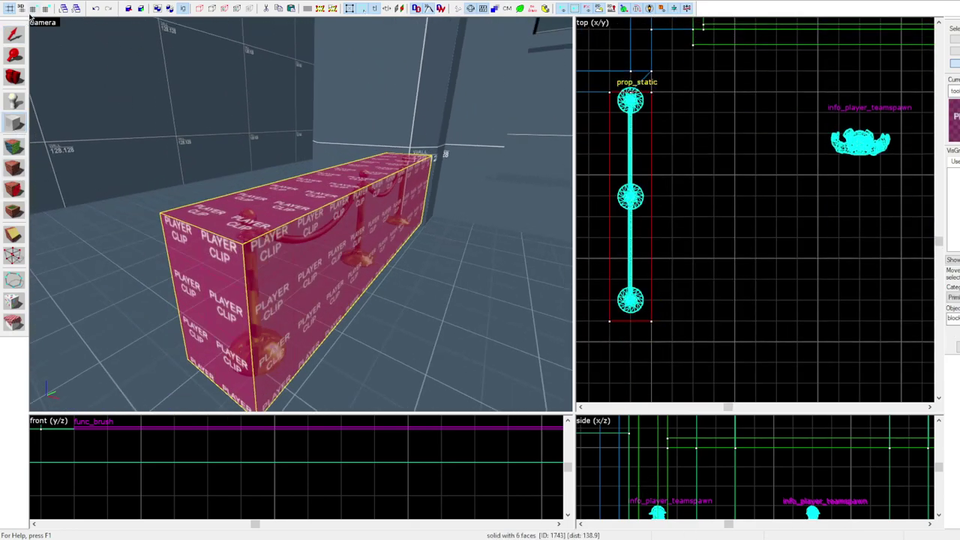
pyautogui.click(14, 34)
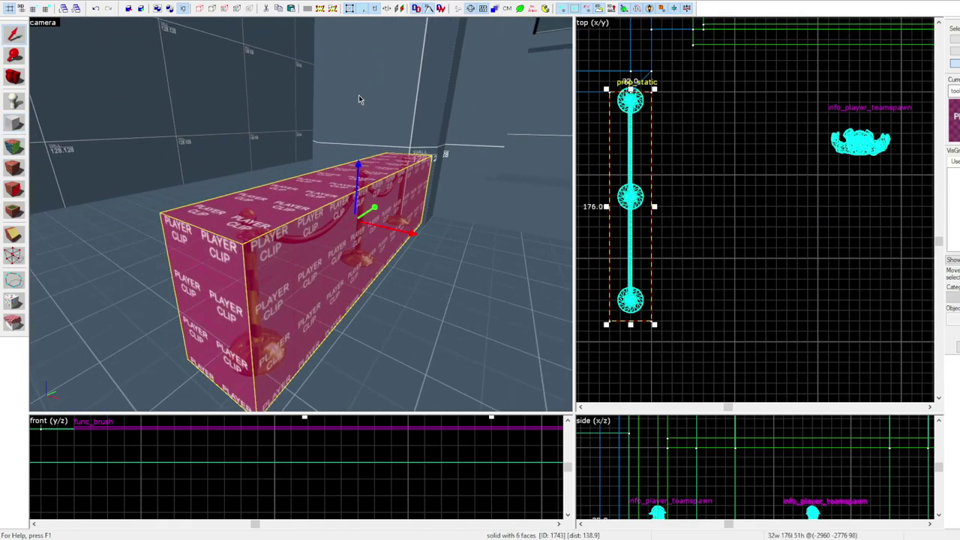
pyautogui.moveTo(636, 324); pyautogui.dragTo(637, 310)
pyautogui.scroll(-3, 632, 197)
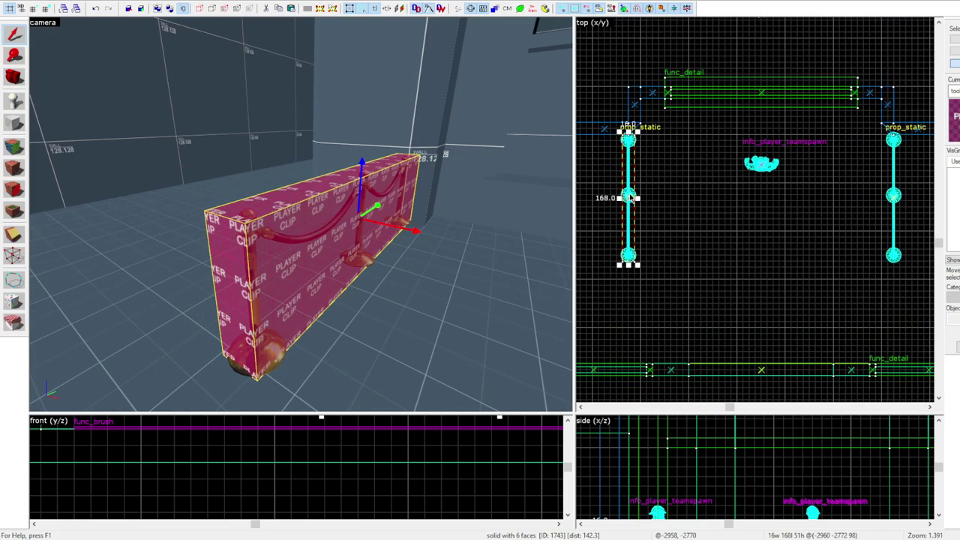
# Copy the player clip block onto the eastern rope barrier
pyautogui.keyDown('ctrl'); pyautogui.click(257, 240); pyautogui.keyUp('ctrl')
pyautogui.keyDown('ctrl'); pyautogui.click(280, 225); pyautogui.keyUp('ctrl')
pyautogui.click(281, 225)
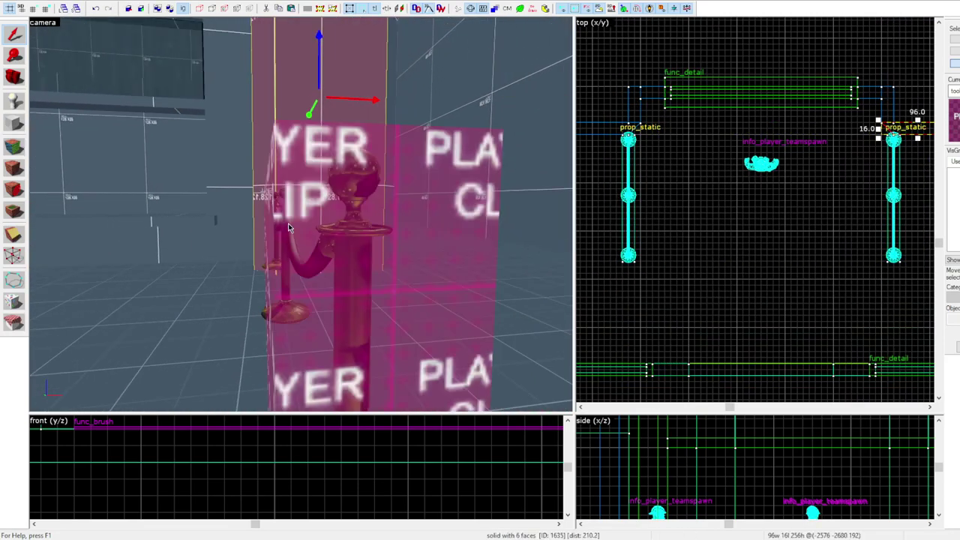
# Clear the selection and examine the player clip blocks around both rope barriers in front of the recessed window
pyautogui.click(303, 215)
pyautogui.scroll(-5, 880, 219)
pyautogui.press('z')
pyautogui.press('s')
pyautogui.press('w')
pyautogui.press('Escape')
pyautogui.press('s')
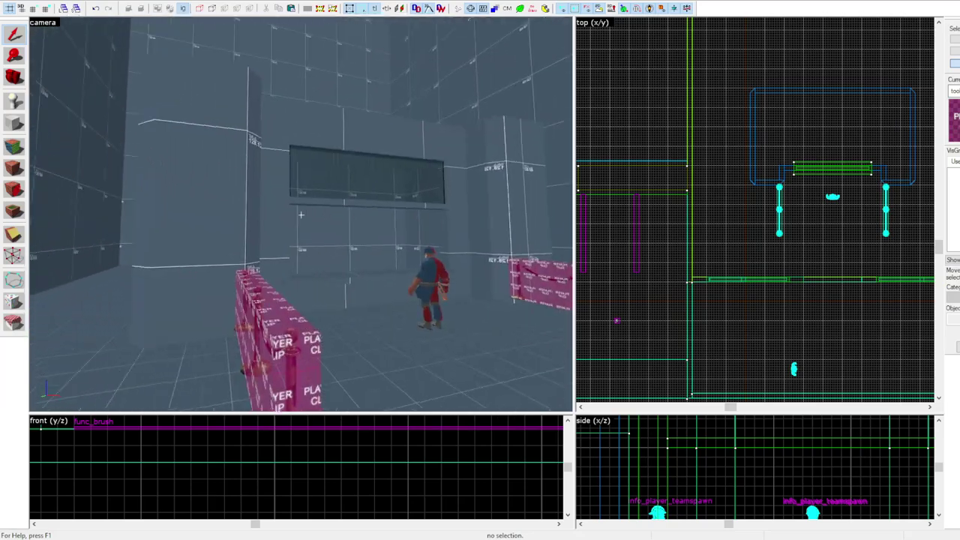
pyautogui.press('w')
# Place a copy of the pickup truck prop outside the building's front windows, beyond the white kerb
pyautogui.click(302, 215)
pyautogui.press('s')
pyautogui.press('z')
pyautogui.moveTo(439, 302); pyautogui.dragTo(558, 303)
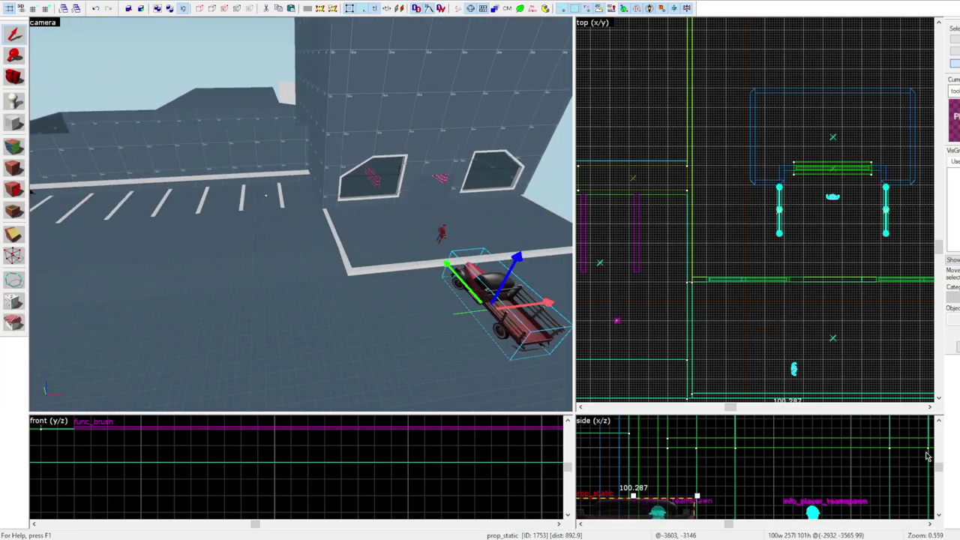
pyautogui.scroll(-4, 814, 177)
pyautogui.click(802, 297)
pyautogui.press('z')
pyautogui.press('w')
pyautogui.moveTo(817, 271); pyautogui.dragTo(886, 265)
pyautogui.press('z')
# Switch the placed truck prop to a red double-decker bus model and position it parallel to the kerb
pyautogui.scroll(6, 829, 303)
pyautogui.press('Escape')
pyautogui.press('z')
pyautogui.press('s')
pyautogui.press('z')
pyautogui.click(301, 216)
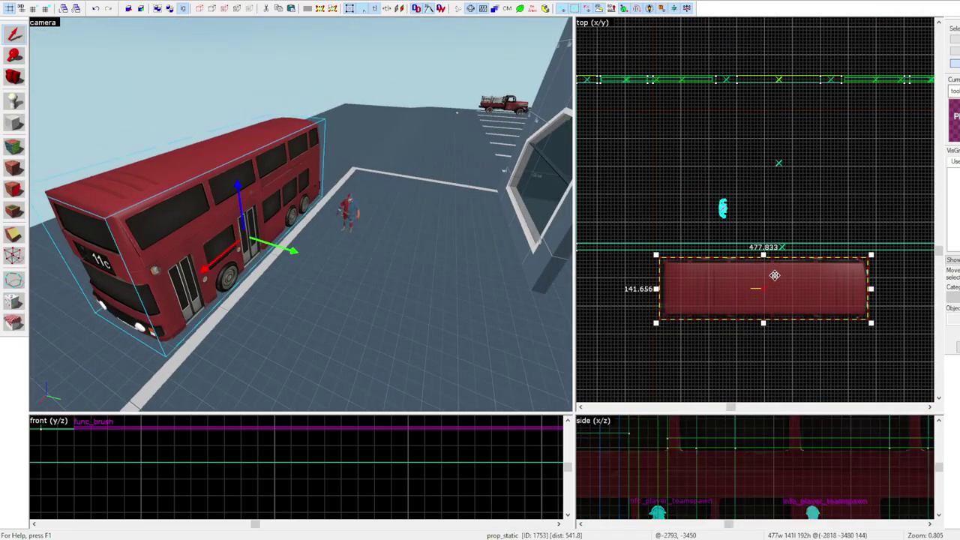
pyautogui.moveTo(775, 275); pyautogui.dragTo(781, 272)
pyautogui.press('Escape')
pyautogui.press('z')
# Copy the player spawn beside the bus to build two rows of four spawns facing the building
pyautogui.click(298, 212)
pyautogui.click(278, 210)
pyautogui.moveTo(739, 225)
pyautogui.mouseDown()
pyautogui.moveTo(743, 199)
pyautogui.moveTo(798, 232)
pyautogui.mouseUp()
pyautogui.scroll(5, 715, 187)
pyautogui.press('Escape')
pyautogui.click(304, 246)
pyautogui.scroll(-5, 728, 228)
pyautogui.keyDown('shift'); pyautogui.moveTo(716, 236); pyautogui.dragTo(786, 236); pyautogui.keyUp('shift')
pyautogui.moveTo(786, 236)
pyautogui.keyDown('shift'); pyautogui.mouseDown()
pyautogui.moveTo(872, 236)
pyautogui.moveTo(811, 210)
pyautogui.mouseUp(); pyautogui.keyUp('shift')
# Select all eight player spawns beside the bus and group them
pyautogui.keyDown('ctrl'); pyautogui.click(375, 263); pyautogui.keyUp('ctrl')
pyautogui.scroll(-5, 854, 248)
pyautogui.scroll(2, 855, 248)
pyautogui.press('z')
pyautogui.press('w')
pyautogui.press('z')
pyautogui.click(154, 289)
pyautogui.keyDown('ctrl'); pyautogui.click(278, 233); pyautogui.keyUp('ctrl')
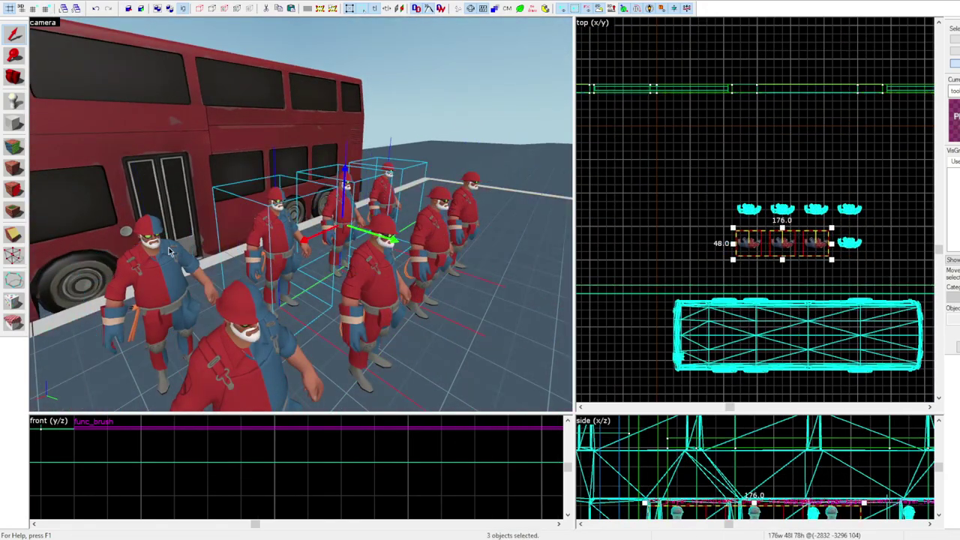
pyautogui.click(956, 40)
pyautogui.click(252, 301)
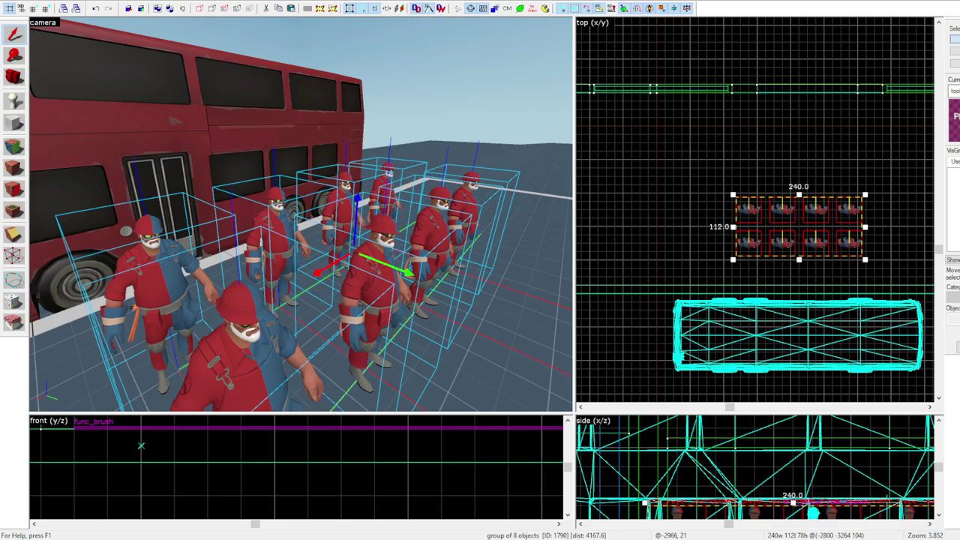
# Copy the group of eight spawns toward the building to form a four-by-four block of spawns
pyautogui.moveTo(782, 241)
pyautogui.mouseDown()
pyautogui.moveTo(782, 257)
pyautogui.moveTo(783, 192)
pyautogui.mouseUp()
pyautogui.keyDown('ctrl'); pyautogui.click(755, 235); pyautogui.keyUp('ctrl')
pyautogui.hotkey('ctrl', 'g')
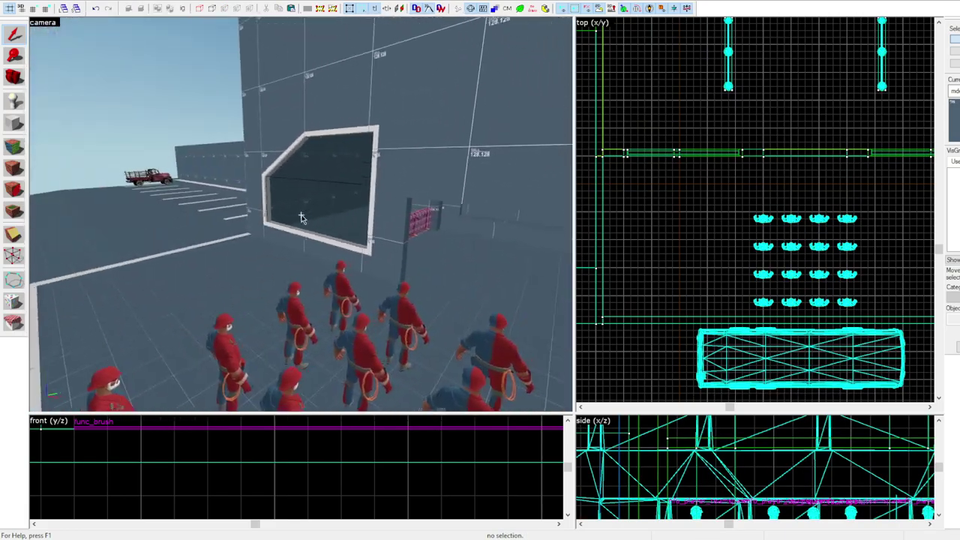
# Copy the 960 by 960 unit floor slab upward as a ceiling over the room
pyautogui.click(301, 215)
pyautogui.scroll(-5, 709, 473)
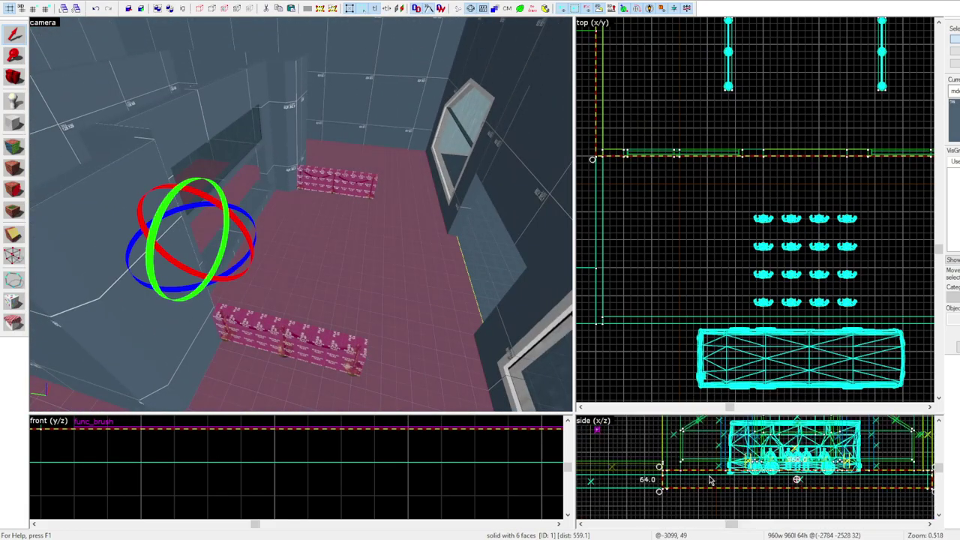
pyautogui.keyDown('shift'); pyautogui.moveTo(710, 476); pyautogui.dragTo(729, 458); pyautogui.keyUp('shift')
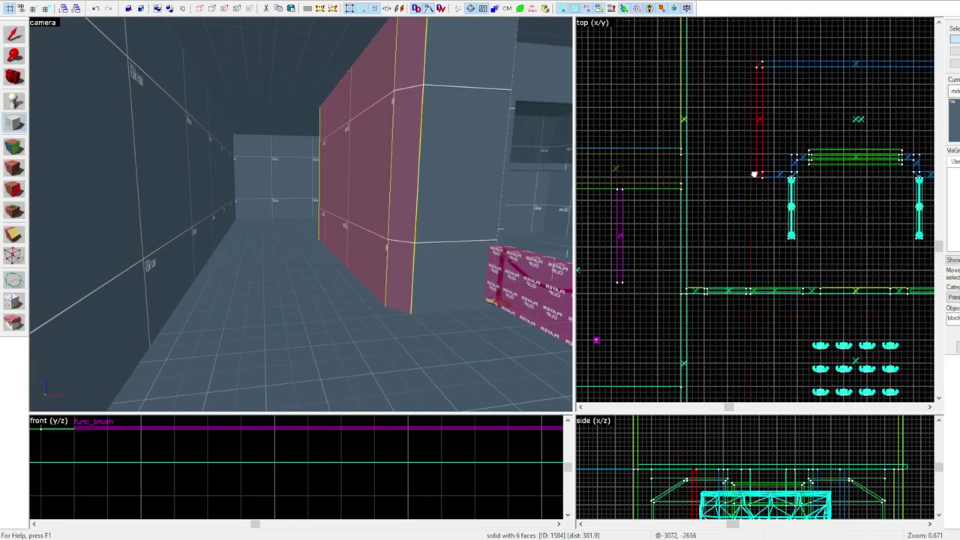
# Build a first stair step of 192 by 16 by 8 units between the outer west wall and the inner room
pyautogui.scroll(3, 754, 174)
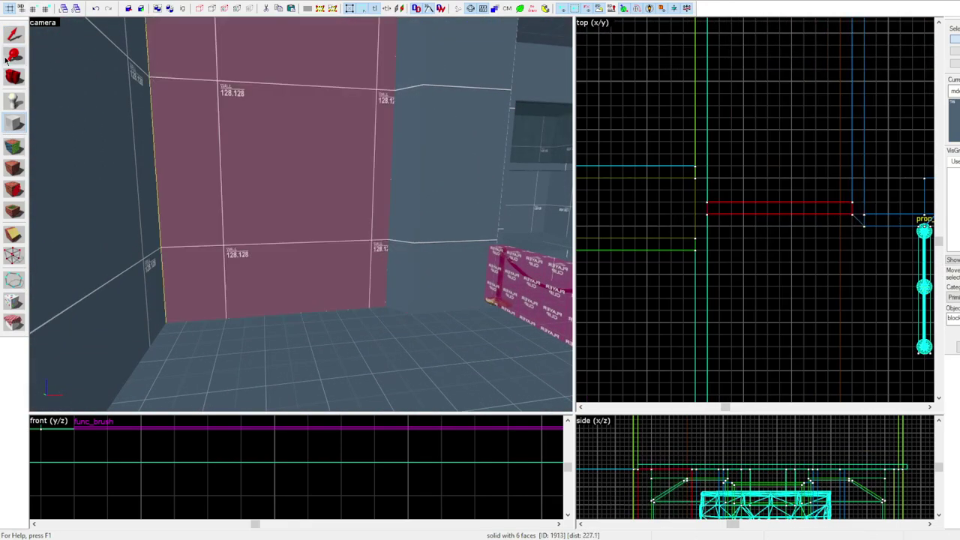
pyautogui.moveTo(710, 476); pyautogui.dragTo(708, 469)
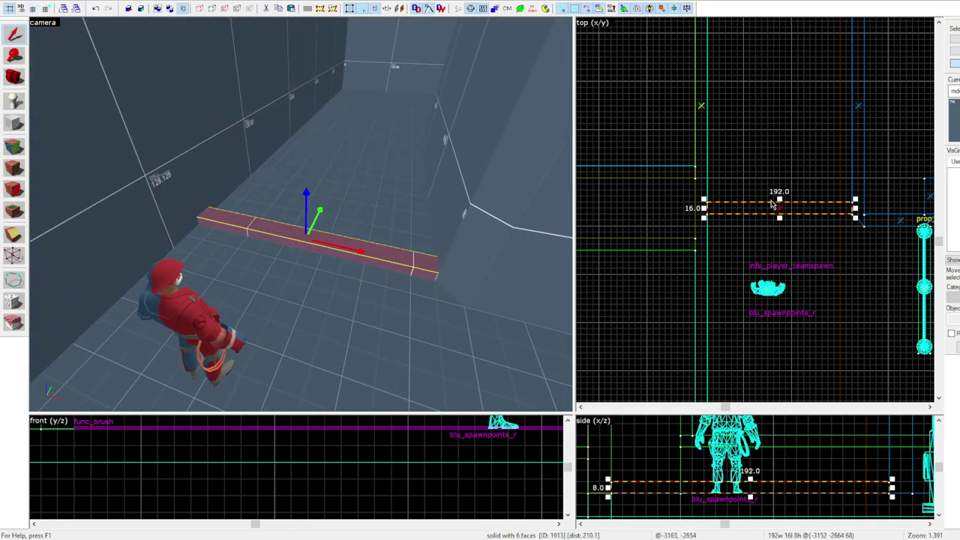
pyautogui.scroll(3, 780, 195)
# Duplicate the step repeatedly, 8 units up and 16 units back each time, into an eight-step func_detail flight
pyautogui.moveTo(750, 487); pyautogui.dragTo(750, 476)
pyautogui.moveTo(782, 212); pyautogui.dragTo(782, 191)
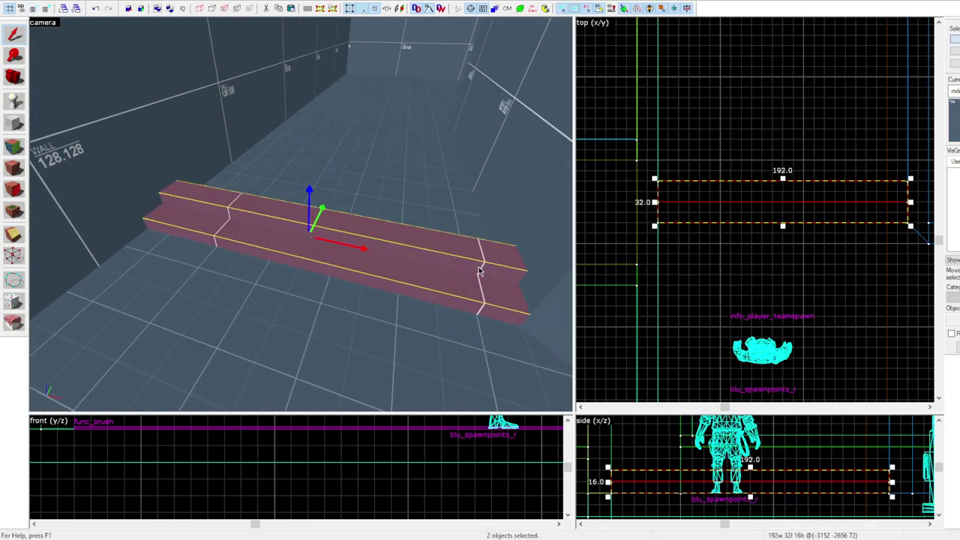
pyautogui.keyDown('shift'); pyautogui.moveTo(641, 474); pyautogui.dragTo(641, 451); pyautogui.keyUp('shift')
pyautogui.moveTo(738, 215); pyautogui.dragTo(738, 173)
pyautogui.scroll(-5, 737, 196)
pyautogui.keyDown('ctrl'); pyautogui.click(355, 260); pyautogui.keyUp('ctrl')
pyautogui.keyDown('shift'); pyautogui.moveTo(720, 253); pyautogui.dragTo(720, 220); pyautogui.keyUp('shift')
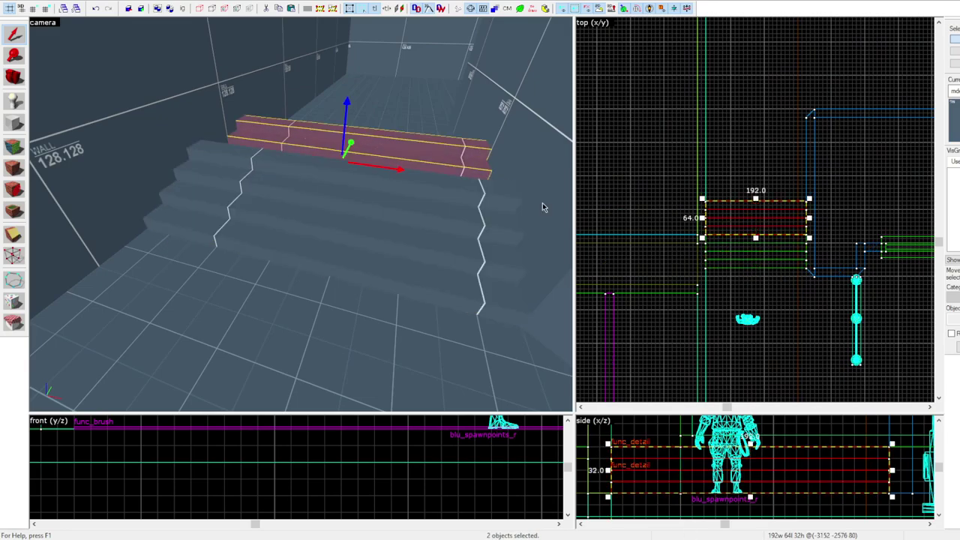
# Select all the stair step pairs and tie them into one func_detail entity
pyautogui.moveTo(686, 432); pyautogui.dragTo(686, 432)
pyautogui.scroll(4, 697, 210)
pyautogui.click(450, 262)
pyautogui.moveTo(686, 468); pyautogui.dragTo(673, 456)
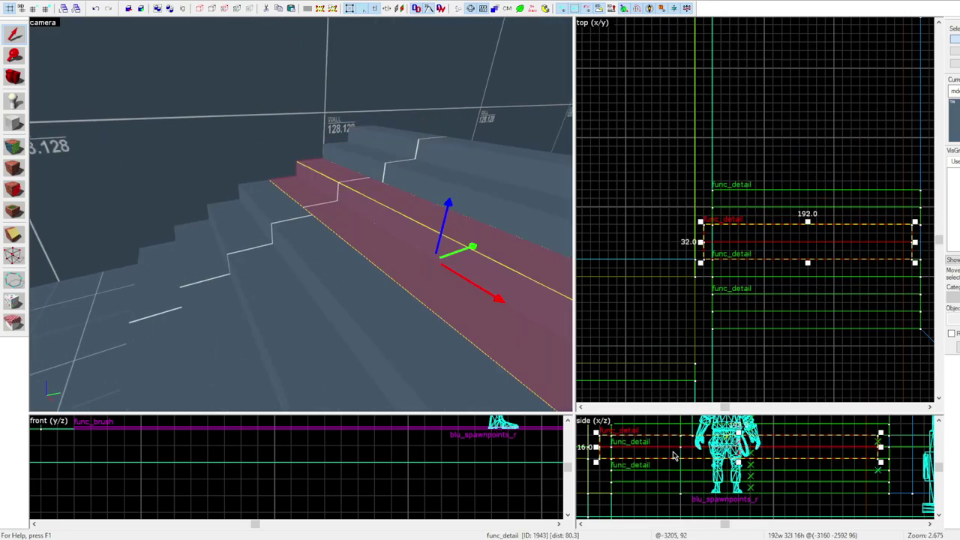
pyautogui.moveTo(700, 469); pyautogui.dragTo(698, 513, button='middle')
pyautogui.keyDown('ctrl'); pyautogui.click(342, 155); pyautogui.keyUp('ctrl')
pyautogui.hotkey('ctrl', 't')
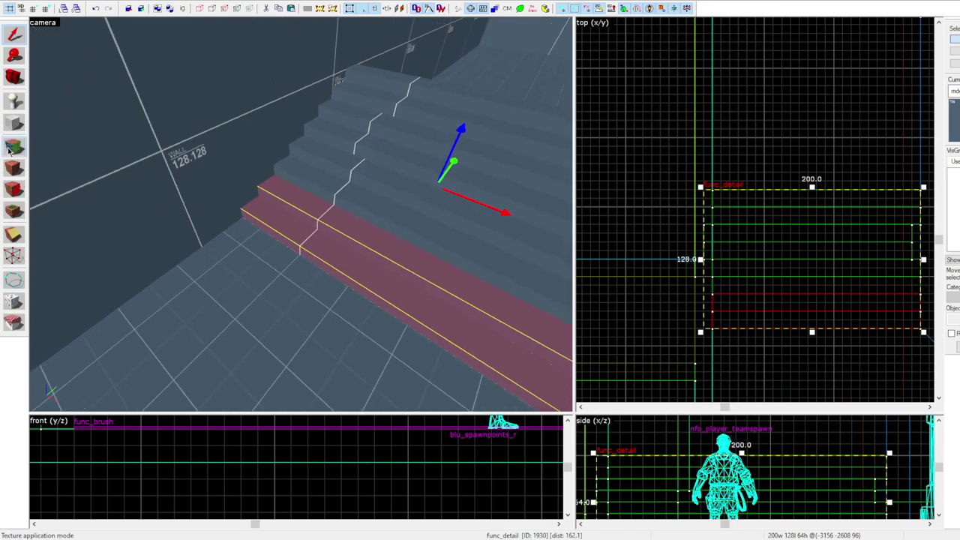
# Apply a dark wood texture to the faces of the lowest stair step
pyautogui.hotkey('shift', 'a')
pyautogui.click(304, 240)
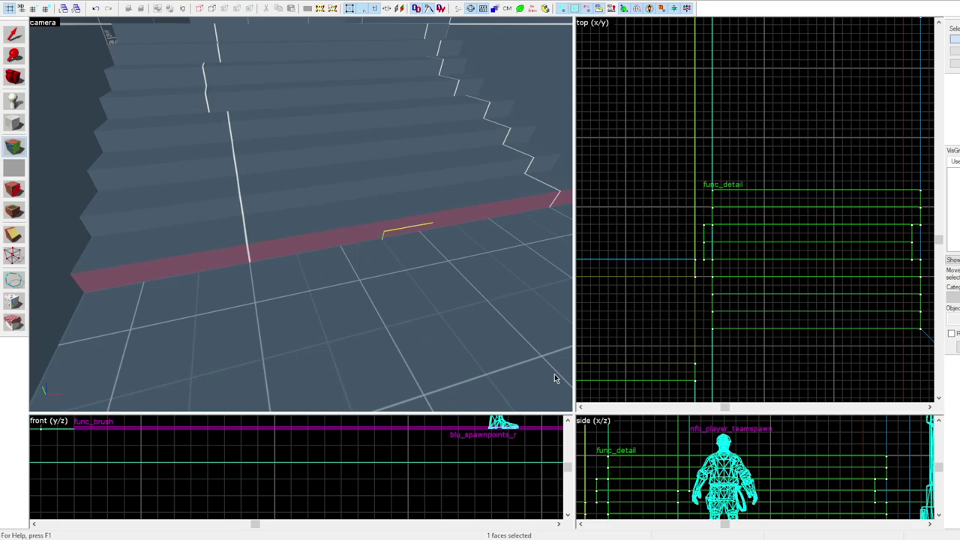
pyautogui.rightClick(301, 246)
pyautogui.rightClick(301, 131)
pyautogui.rightClick(301, 203)
pyautogui.rightClick(300, 173)
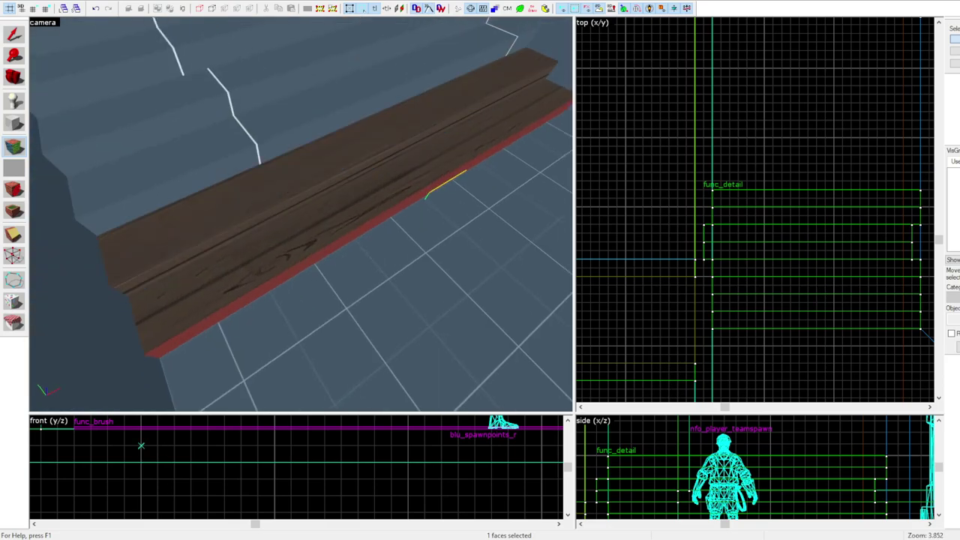
pyautogui.moveTo(278, 259)
pyautogui.mouseDown(button='right')
pyautogui.moveTo(273, 219)
pyautogui.moveTo(292, 108)
pyautogui.mouseUp(button='right')
# Apply the dark wood texture to every step of the flight
pyautogui.hotkey('shift', 's')
pyautogui.click(368, 180)
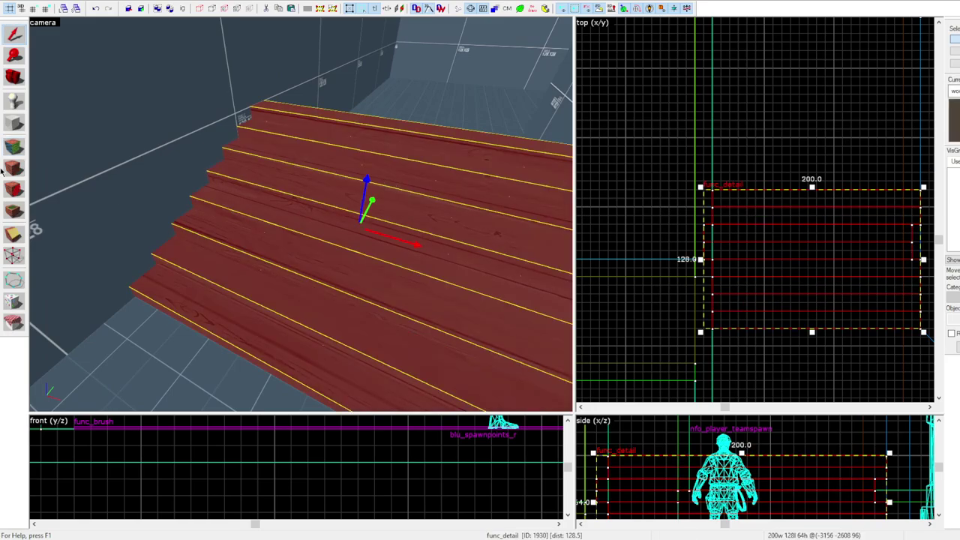
pyautogui.hotkey('shift', 'a')
pyautogui.click(551, 245)
pyautogui.click(550, 244)
pyautogui.click(613, 157)
pyautogui.press('z')
pyautogui.press('w')
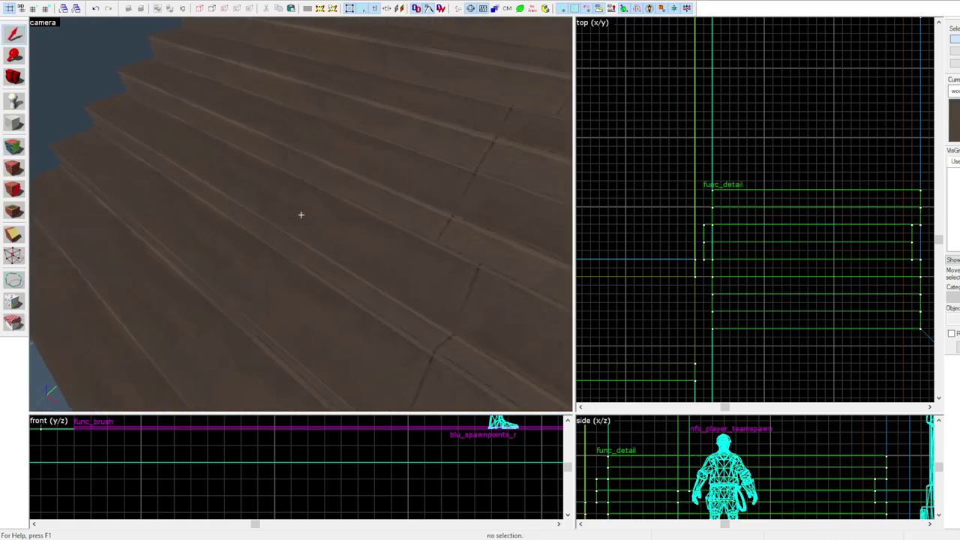
# Select the misaligned steps in the flight individually and shift them flush with the other steps
pyautogui.press('z')
pyautogui.click(298, 222)
pyautogui.scroll(-4, 785, 511)
pyautogui.moveTo(722, 505)
pyautogui.mouseDown()
pyautogui.moveTo(722, 463)
pyautogui.moveTo(722, 506)
pyautogui.mouseUp()
pyautogui.click(954, 64)
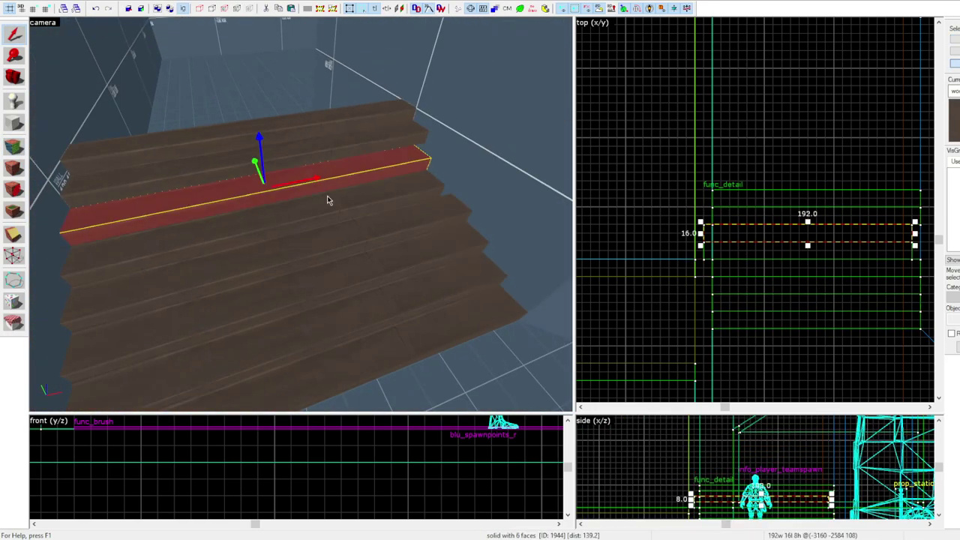
pyautogui.keyDown('ctrl'); pyautogui.click(326, 190); pyautogui.keyUp('ctrl')
pyautogui.scroll(3, 731, 242)
pyautogui.moveTo(731, 242); pyautogui.dragTo(747, 241)
# Copy the eight-step flight 64 units up and 128 units back to continue the staircase
pyautogui.click(330, 225)
pyautogui.keyDown('shift'); pyautogui.moveTo(735, 505); pyautogui.dragTo(735, 460); pyautogui.keyUp('shift')
pyautogui.moveTo(795, 293); pyautogui.dragTo(795, 52)
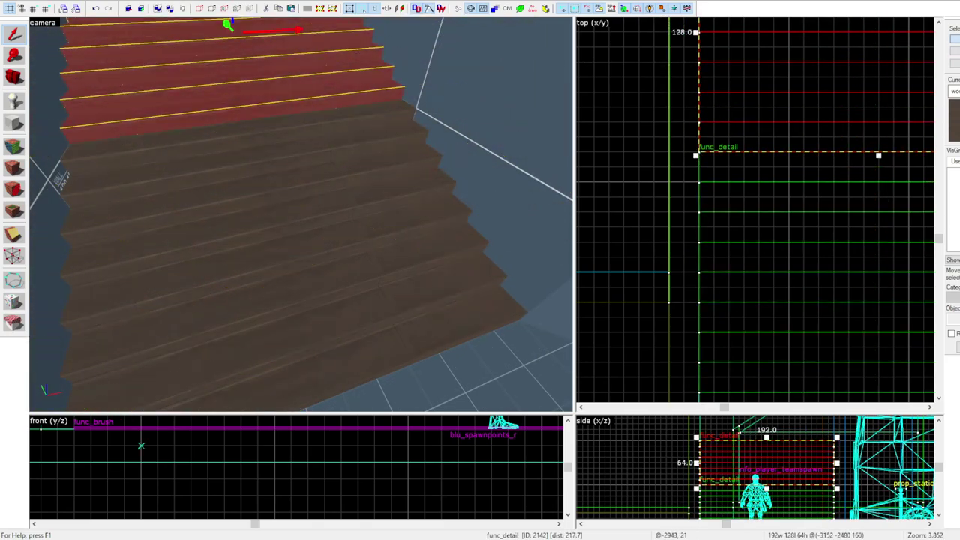
# Select the top two steps individually and copy them upward and back to extend the staircase
pyautogui.press('z')
pyautogui.press('w')
pyautogui.press('z')
pyautogui.click(954, 64)
pyautogui.press('z')
pyautogui.press('z')
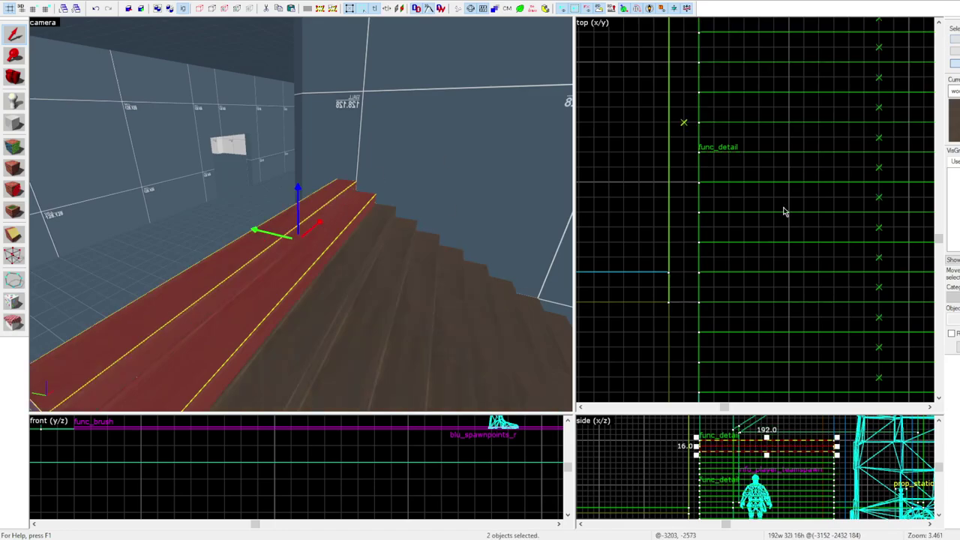
pyautogui.scroll(-6, 828, 179)
pyautogui.keyDown('shift'); pyautogui.moveTo(846, 108); pyautogui.dragTo(845, 88); pyautogui.keyUp('shift')
pyautogui.scroll(3, 737, 432)
pyautogui.moveTo(750, 455); pyautogui.dragTo(750, 435)
# Draw a wooden landing block behind the top step, filling the corner of the corridor
pyautogui.press('z')
pyautogui.press('z')
pyautogui.hotkey('shift', 'b')
pyautogui.moveTo(655, 58); pyautogui.dragTo(770, 260)
pyautogui.scroll(2, 769, 260)
# Copy both eight-step flights onto the landing area and rotate the copy 90 degrees to climb eastward
pyautogui.moveTo(300, 215); pyautogui.dragTo(300, 214)
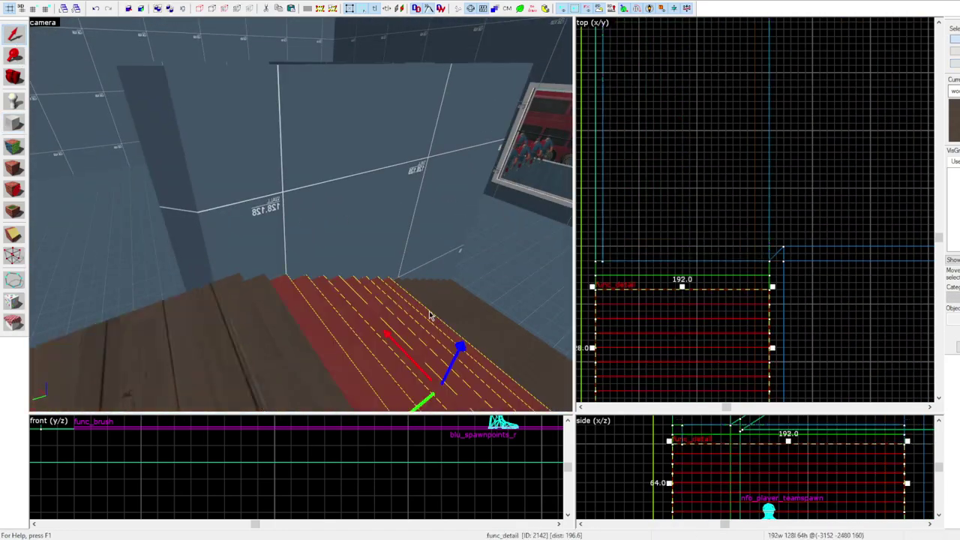
pyautogui.scroll(-3, 758, 199)
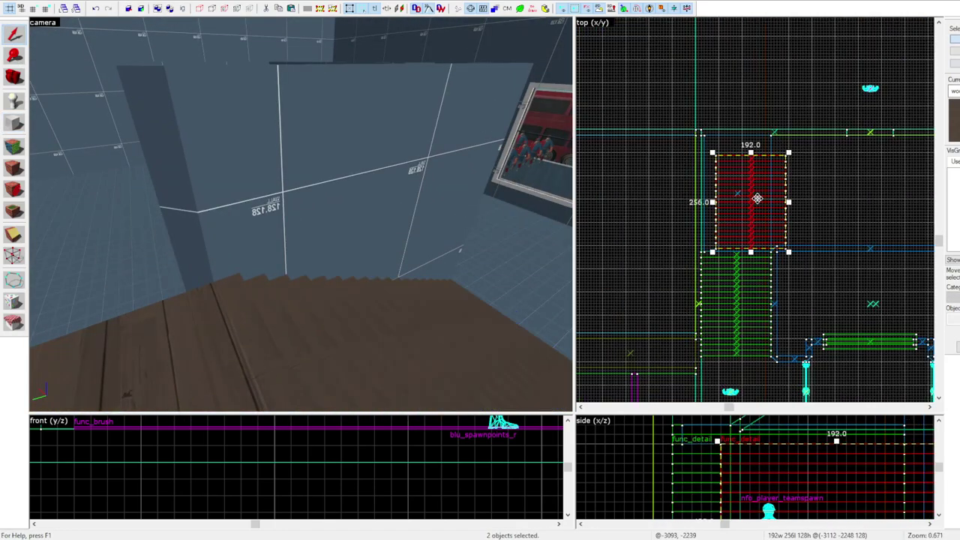
pyautogui.moveTo(778, 201); pyautogui.dragTo(772, 188)
pyautogui.scroll(5, 711, 149)
pyautogui.click(716, 152)
pyautogui.press('z')
pyautogui.press('z')
pyautogui.press('z')
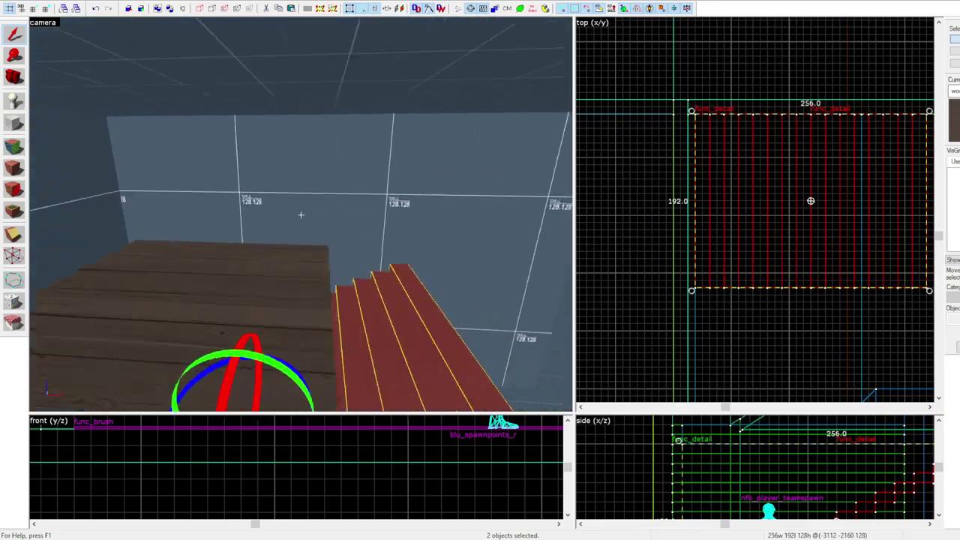
# Move the rotated flights to the landing's east edge and raise them to start at landing height
pyautogui.press('z')
pyautogui.scroll(-3, 690, 183)
pyautogui.moveTo(712, 213); pyautogui.dragTo(752, 214)
pyautogui.press('z')
pyautogui.press('z')
pyautogui.scroll(-4, 750, 472)
pyautogui.moveTo(750, 480)
pyautogui.mouseDown()
pyautogui.moveTo(729, 473)
pyautogui.moveTo(748, 469)
pyautogui.mouseUp()
pyautogui.press('z')
# Split the ceiling slab beside the new stairwell with the Clipping tool
pyautogui.click(300, 214)
pyautogui.press('z')
pyautogui.hotkey('shift', 'x')
pyautogui.scroll(-3, 748, 251)
pyautogui.scroll(-1, 754, 293)
pyautogui.moveTo(736, 251); pyautogui.dragTo(783, 235)
pyautogui.scroll(2, 743, 337)
pyautogui.press('Return')
pyautogui.scroll(-3, 743, 337)
# Clip the ceiling piece over the stairwell a second time and delete the section above the stairs
pyautogui.hotkey('shift', 's')
pyautogui.click(175, 92)
pyautogui.hotkey('shift', 'x')
pyautogui.scroll(4, 750, 258)
pyautogui.press('Return')
pyautogui.scroll(-2, 784, 235)
pyautogui.hotkey('shift', 's')
pyautogui.click(301, 215)
pyautogui.press('Delete')
# Merge the two upper flights into one func_detail entity, and do the same with the two lower flights
pyautogui.press('z')
pyautogui.press('z')
pyautogui.click(302, 214)
pyautogui.keyDown('ctrl'); pyautogui.click(323, 305); pyautogui.keyUp('ctrl')
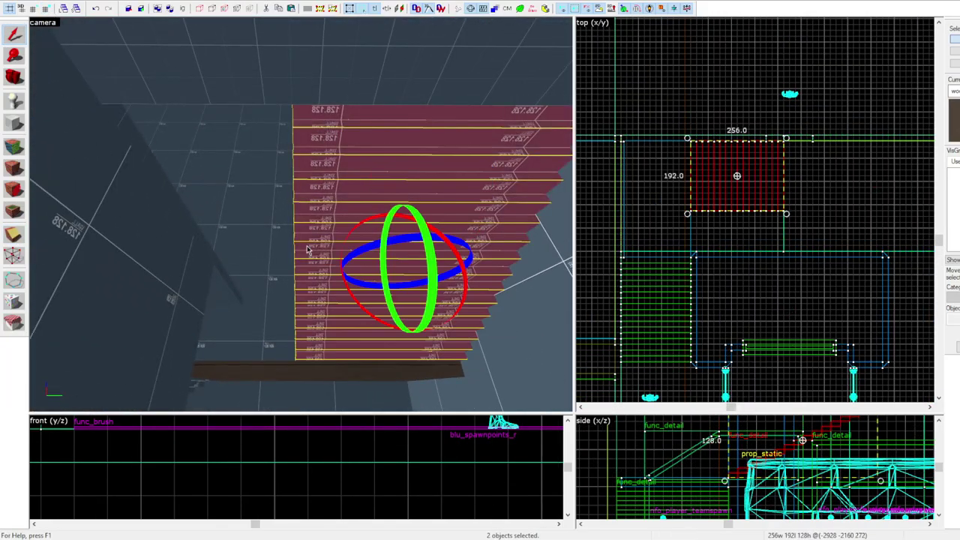
pyautogui.press('z')
pyautogui.click(301, 215)
pyautogui.click(302, 215)
pyautogui.keyDown('ctrl'); pyautogui.click(301, 215); pyautogui.keyUp('ctrl')
pyautogui.press('z')
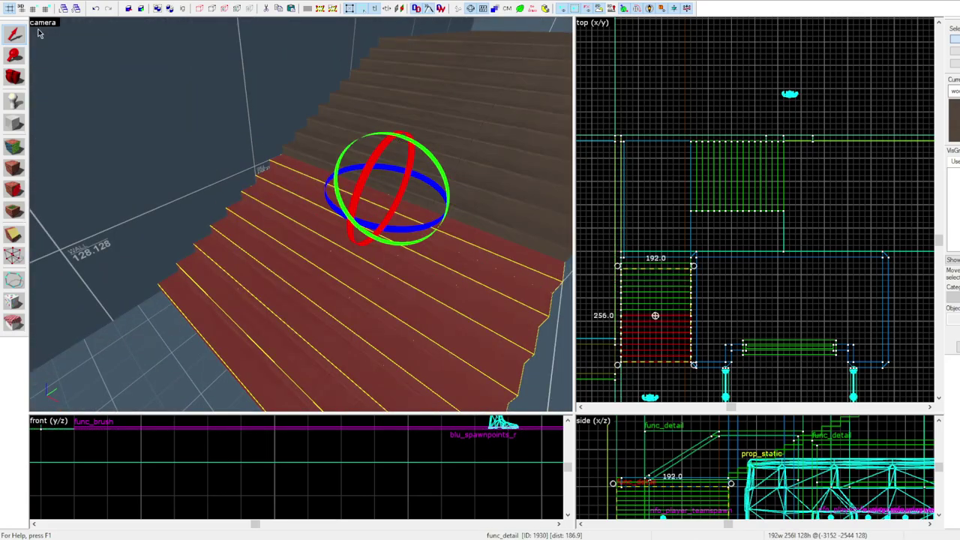
# Try to clip the lower flight diagonally along the slope of its steps
pyautogui.hotkey('shift', 'x')
pyautogui.scroll(-6, 333, 492)
pyautogui.moveTo(344, 514); pyautogui.dragTo(585, 401)
pyautogui.scroll(4, 562, 418)
pyautogui.hotkey('shift', 's')
pyautogui.keyDown('ctrl'); pyautogui.click(495, 53); pyautogui.keyUp('ctrl')
pyautogui.moveTo(439, 480); pyautogui.dragTo(319, 445)
pyautogui.scroll(-5, 319, 446)
pyautogui.press('Escape')
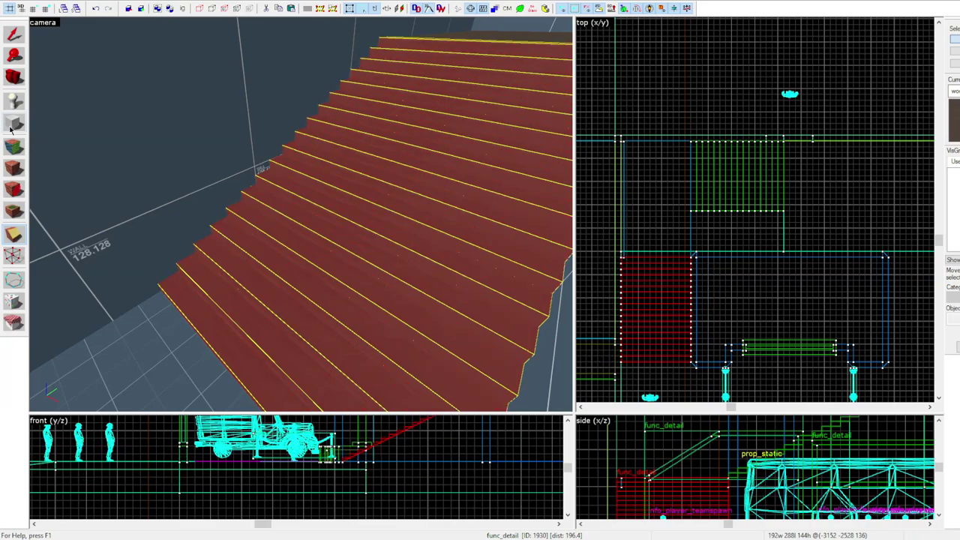
# Create a block under the lower flight and clip it diagonally into a sloped slab that follows the steps
pyautogui.hotkey('shift', 'b')
pyautogui.scroll(2, 420, 443)
pyautogui.moveTo(420, 441); pyautogui.dragTo(271, 513)
pyautogui.press('Return')
pyautogui.hotkey('shift', 'x')
pyautogui.moveTo(423, 442)
pyautogui.mouseDown()
pyautogui.moveTo(279, 507)
pyautogui.moveTo(298, 506)
pyautogui.mouseUp()
pyautogui.hotkey('shift', 'x')
pyautogui.press('Return')
pyautogui.scroll(2, 288, 506)
pyautogui.scroll(-2, 351, 504)
# Apply the wood texture to the landing and to all faces of the upper flight
pyautogui.press('z')
pyautogui.press('z')
pyautogui.click(299, 244)
pyautogui.click(22, 131)
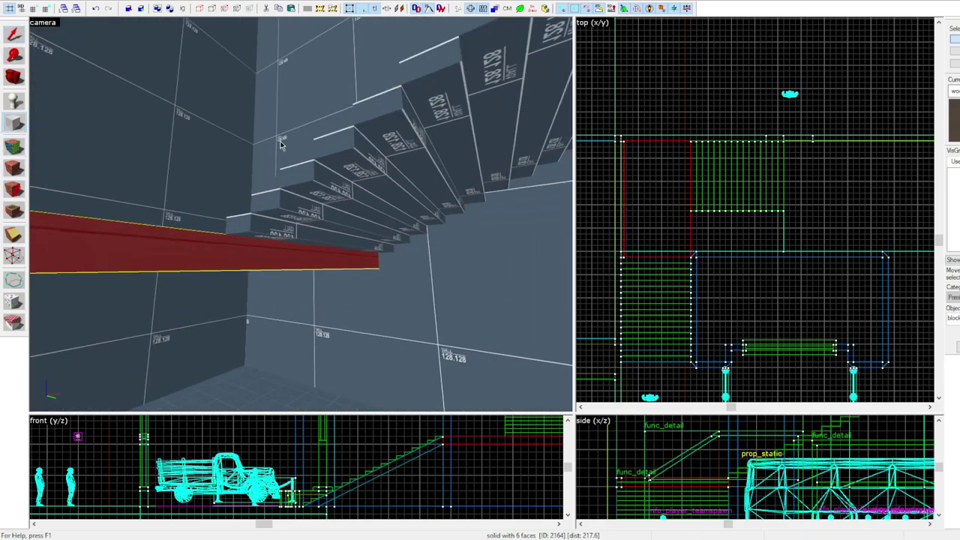
pyautogui.press('Return')
pyautogui.press('z')
pyautogui.press('z')
pyautogui.click(14, 33)
pyautogui.moveTo(450, 450); pyautogui.dragTo(342, 473, button='middle')
pyautogui.click(225, 150)
pyautogui.click(13, 147)
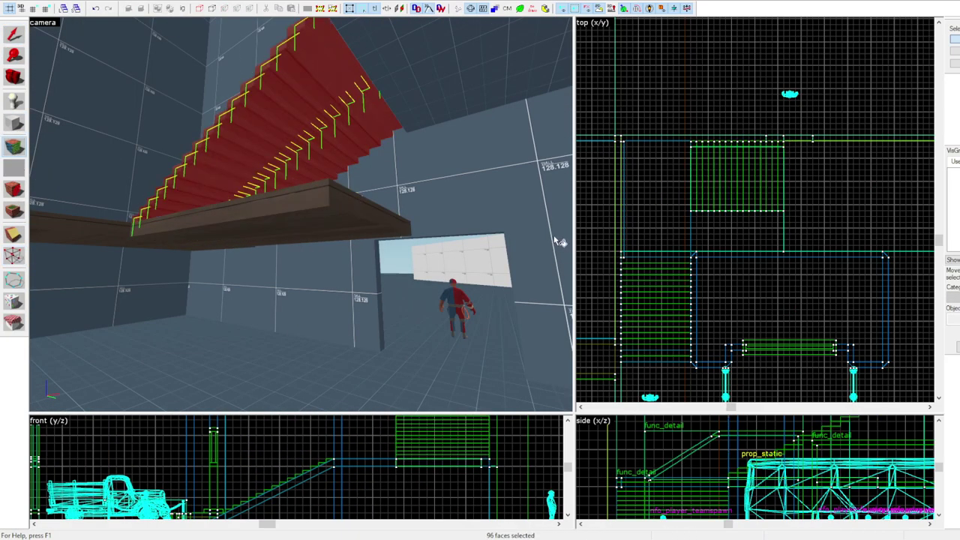
# Add a sloped underside slab to the upper flight and select it together with the steps
pyautogui.click(13, 33)
pyautogui.click(298, 199)
pyautogui.scroll(-2, 581, 470)
pyautogui.moveTo(782, 479); pyautogui.dragTo(783, 437)
pyautogui.scroll(4, 783, 437)
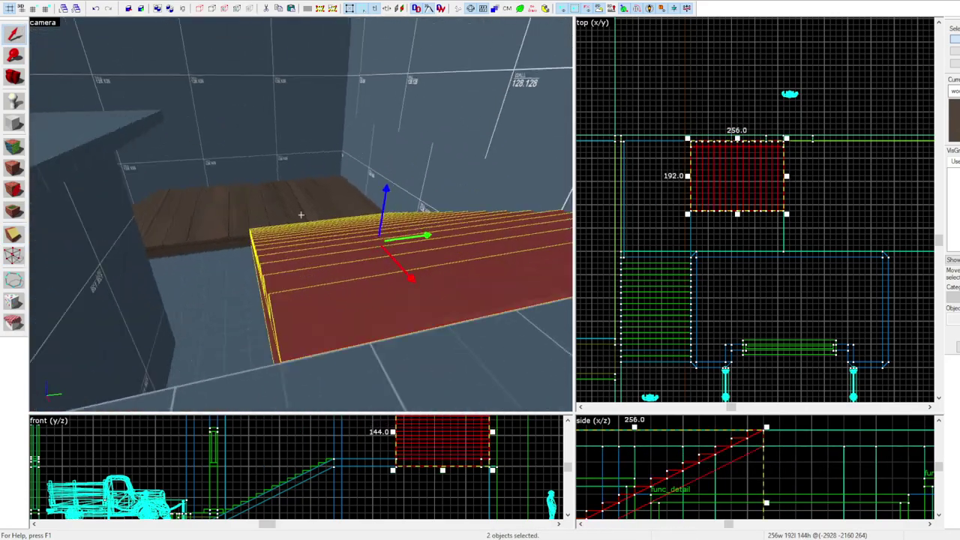
# Apply the wood texture to the sloped side rail of the lower flight
pyautogui.scroll(2, 745, 223)
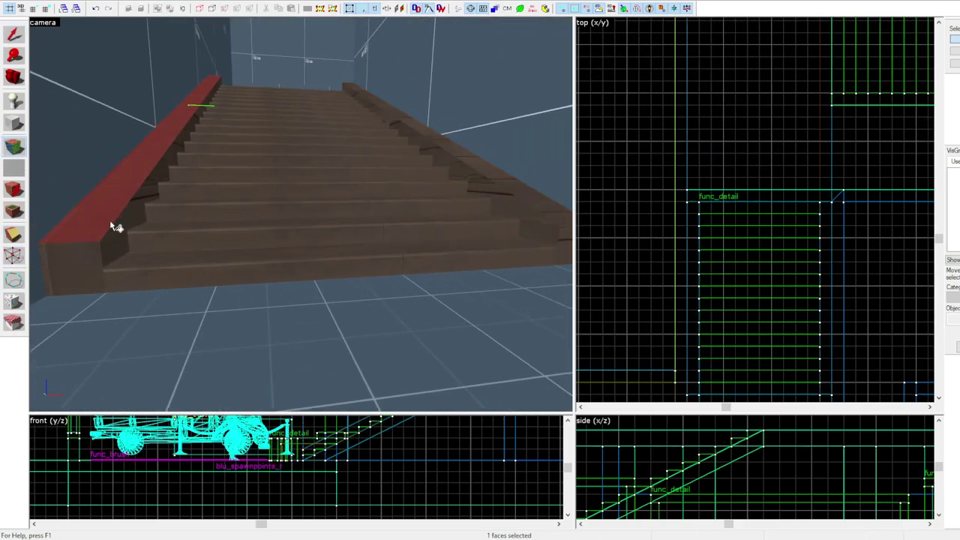
pyautogui.press('d')
pyautogui.click(88, 192)
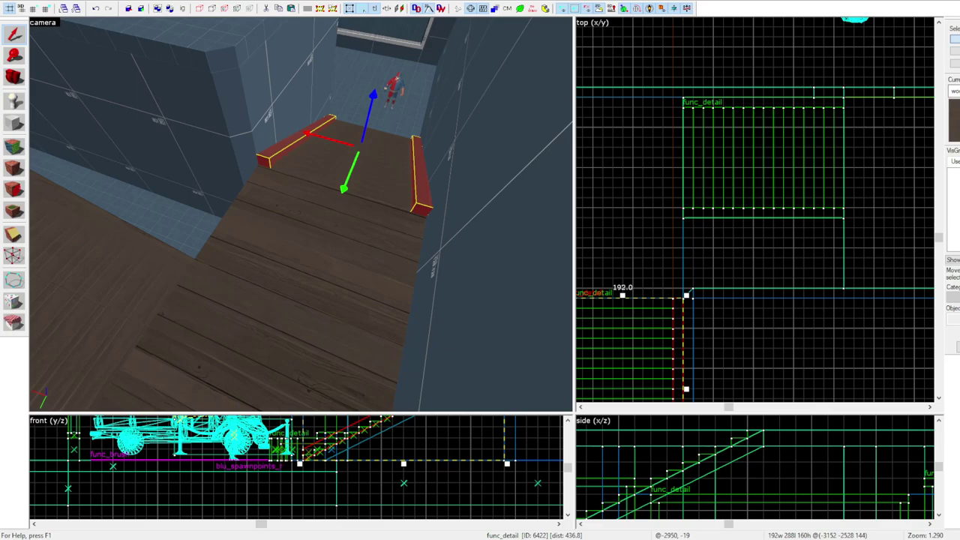
# Shorten the upper flight's two side rails to the flight's 256-unit length by moving their far end vertices
pyautogui.scroll(-3, 690, 290)
pyautogui.click(758, 104)
pyautogui.moveTo(813, 171); pyautogui.dragTo(813, 172)
pyautogui.scroll(3, 752, 138)
pyautogui.moveTo(753, 139); pyautogui.dragTo(854, 260)
pyautogui.press('z')
pyautogui.hotkey('shift', 'v')
pyautogui.scroll(-1, 757, 171)
pyautogui.moveTo(803, 121); pyautogui.dragTo(786, 120)
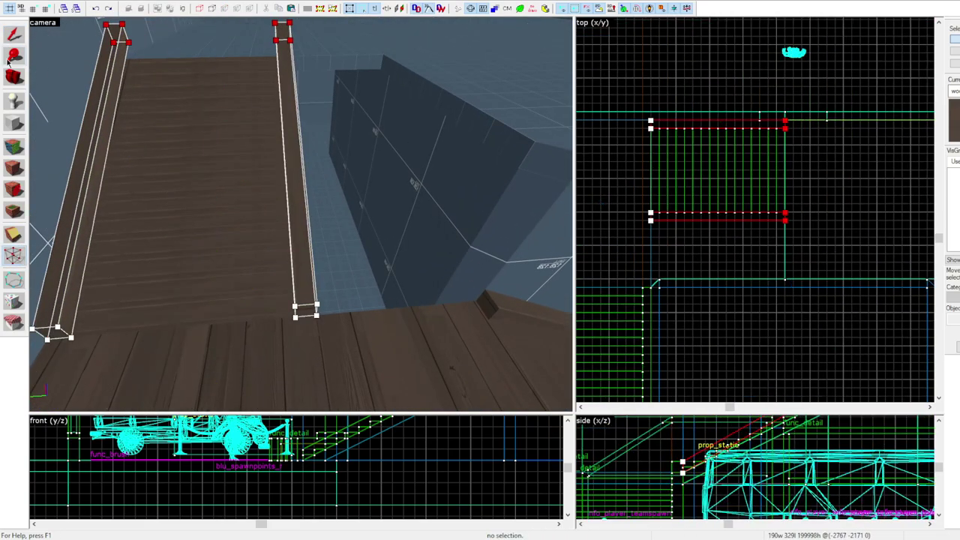
# Lower the end vertices of the upper flight's side rails and merge the rails and steps into one func_detail
pyautogui.click(13, 35)
pyautogui.press('z')
pyautogui.press('z')
pyautogui.click(13, 256)
pyautogui.scroll(-2, 795, 469)
pyautogui.scroll(2, 796, 466)
pyautogui.moveTo(796, 450); pyautogui.dragTo(796, 466)
pyautogui.click(13, 35)
pyautogui.press('z')
pyautogui.press('z')
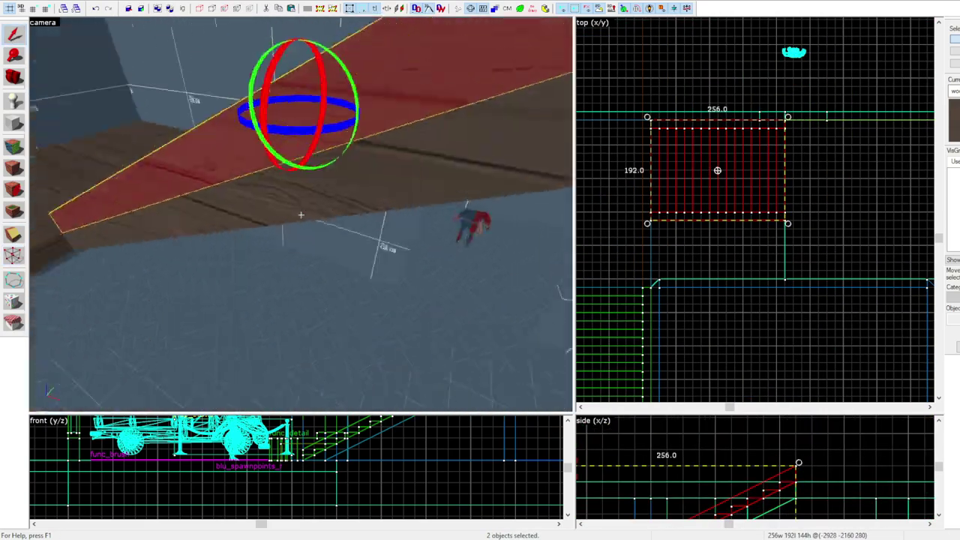
pyautogui.hotkey('ctrl', 't')
# Adjust the wood texture on the side and underside faces of the upper flight
pyautogui.press('z')
pyautogui.hotkey('shift', 'a')
pyautogui.click(300, 215)
pyautogui.click(301, 216)
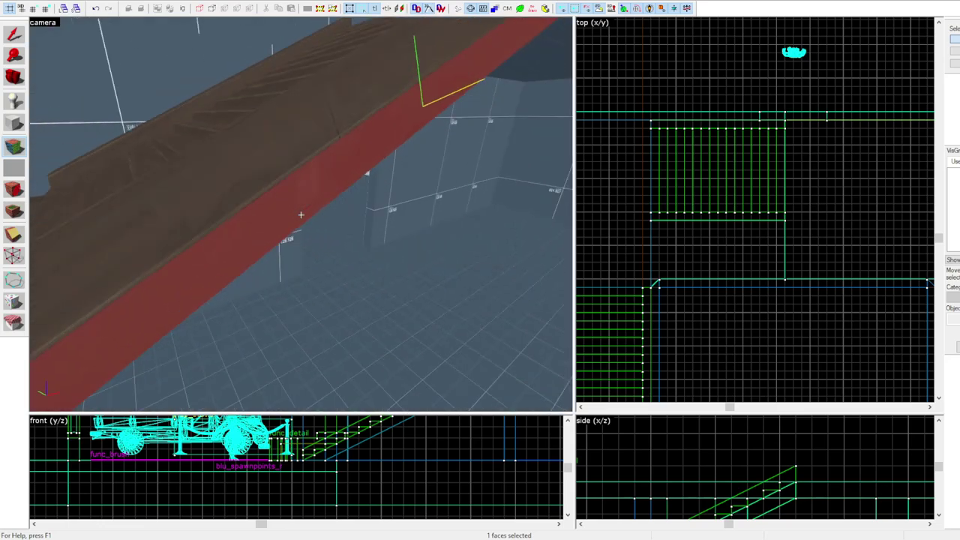
pyautogui.click(301, 215)
pyautogui.press('z')
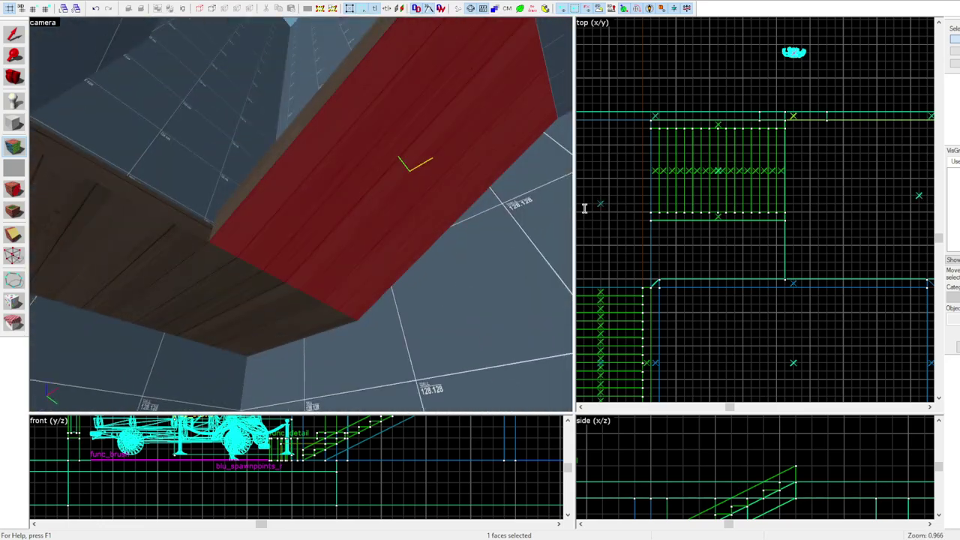
pyautogui.click(14, 35)
pyautogui.press('z')
# Widen the upper flight by moving the vertices of its inner side out to the room wall
pyautogui.click(301, 215)
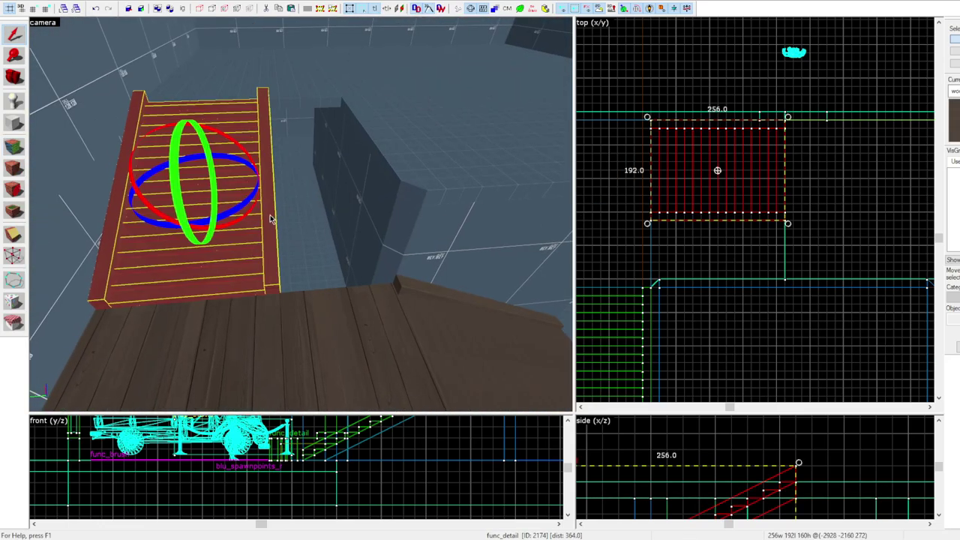
pyautogui.click(13, 255)
pyautogui.moveTo(624, 197); pyautogui.dragTo(870, 263)
pyautogui.moveTo(785, 220); pyautogui.dragTo(785, 279)
pyautogui.click(13, 34)
pyautogui.click(677, 35)
pyautogui.press('z')
# Move the edge vertices of the upper floor slab beside the widened flight to line up with the wall edge
pyautogui.click(300, 215)
pyautogui.press('z')
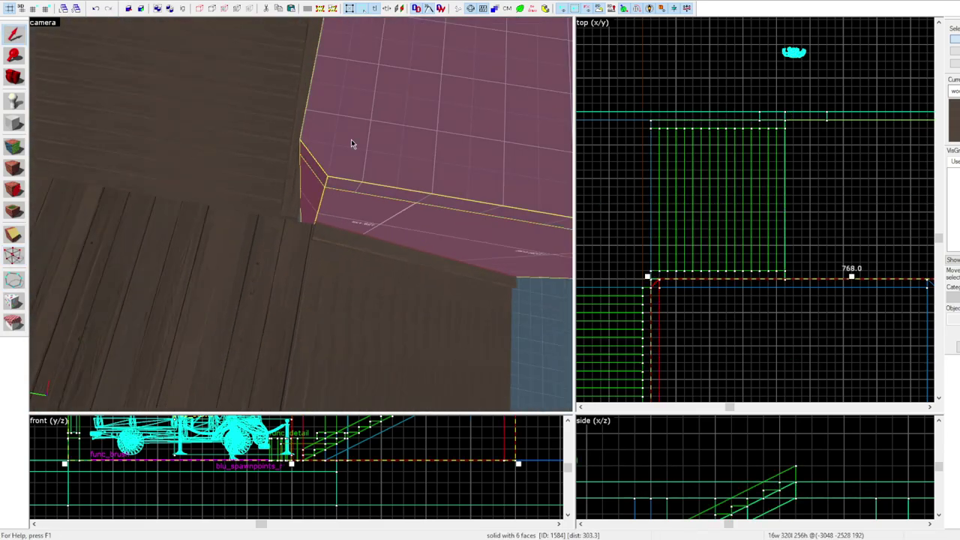
pyautogui.scroll(3, 649, 290)
pyautogui.moveTo(652, 286)
pyautogui.mouseDown()
pyautogui.moveTo(652, 271)
pyautogui.moveTo(879, 279)
pyautogui.mouseUp()
pyautogui.press('Return')
pyautogui.hotkey('shift', 'v')
pyautogui.scroll(-5, 647, 273)
pyautogui.moveTo(868, 273); pyautogui.dragTo(868, 267)
pyautogui.hotkey('shift', 's')
pyautogui.press('Escape')
pyautogui.press('z')
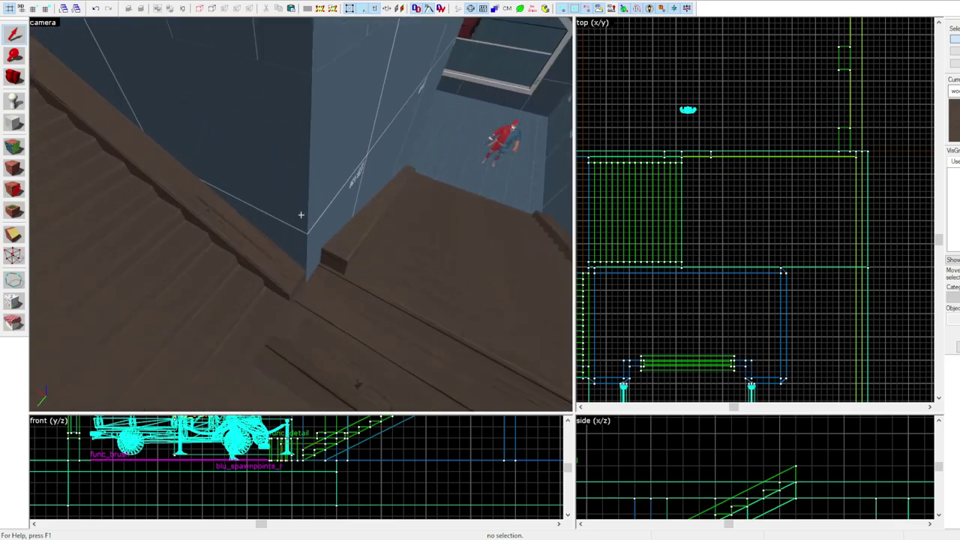
# Fill the gap at the chamfered wall corner between the landing and the upper flight with a small block
pyautogui.click(301, 215)
pyautogui.press('z')
pyautogui.hotkey('shift', 'b')
pyautogui.scroll(7, 583, 270)
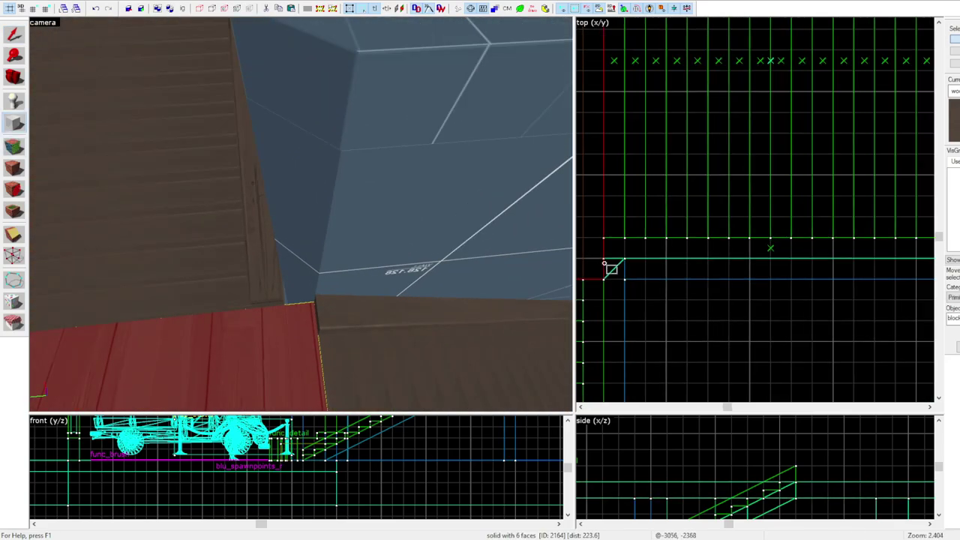
pyautogui.press('Return')
pyautogui.hotkey('shift', 's')
pyautogui.scroll(-8, 776, 351)
pyautogui.scroll(-4, 735, 461)
pyautogui.scroll(7, 734, 461)
# Select both flights, the landing and the corner piece, and merge them into one func_detail
pyautogui.press('z')
pyautogui.press('z')
pyautogui.click(303, 246)
pyautogui.keyDown('ctrl'); pyautogui.click(303, 300); pyautogui.keyUp('ctrl')
pyautogui.press('z')
pyautogui.press('z')
pyautogui.keyDown('ctrl'); pyautogui.click(301, 215); pyautogui.keyUp('ctrl')
pyautogui.press('z')
pyautogui.press('z')
pyautogui.keyDown('ctrl'); pyautogui.click(324, 229); pyautogui.keyUp('ctrl')
pyautogui.press('z')
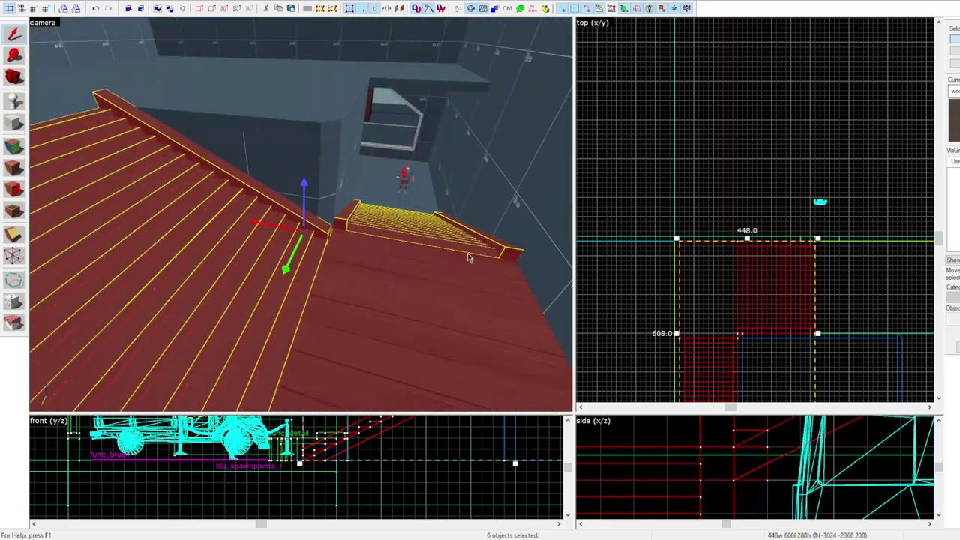
pyautogui.press('Escape')
# Examine the staircase from below and check the wood texture on its underside
pyautogui.press('z')
pyautogui.hotkey('shift', 's')
pyautogui.press('z')
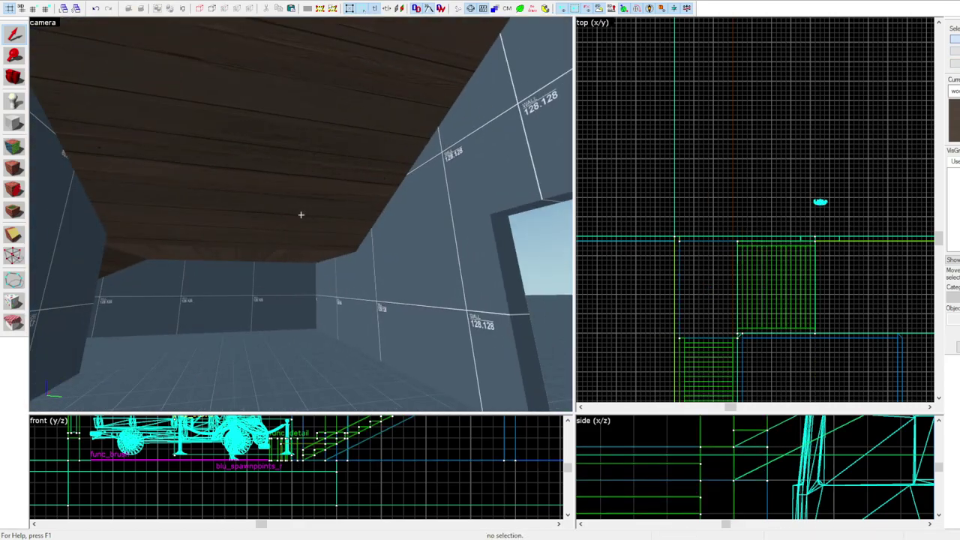
pyautogui.press('z')
pyautogui.click(245, 149)
pyautogui.press('z')
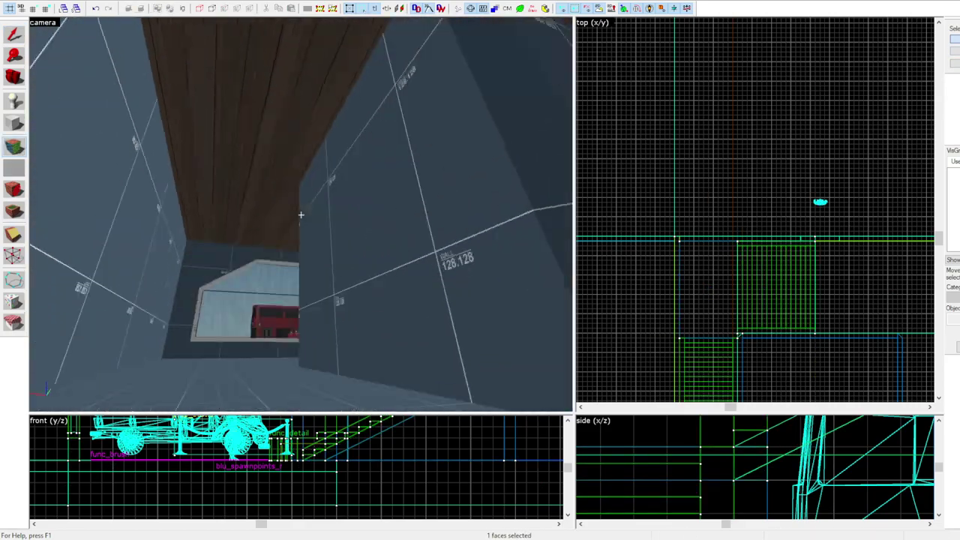
pyautogui.press('z')
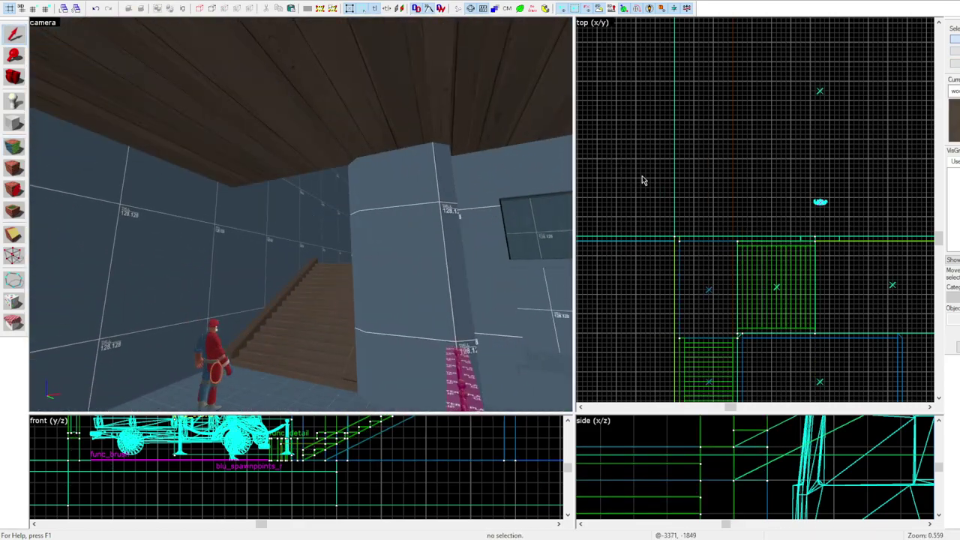
pyautogui.press('z')
pyautogui.press('z')
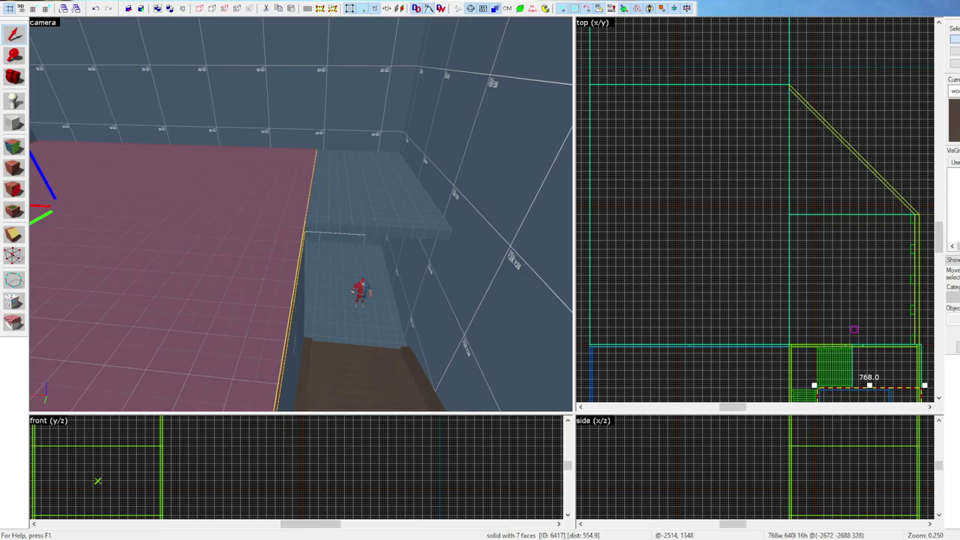
# Raise the bottom of the 128-unit-wide wall section to 160 units high, opening a doorway under the upper floor slab
pyautogui.press('z')
pyautogui.press('w')
pyautogui.press('z')
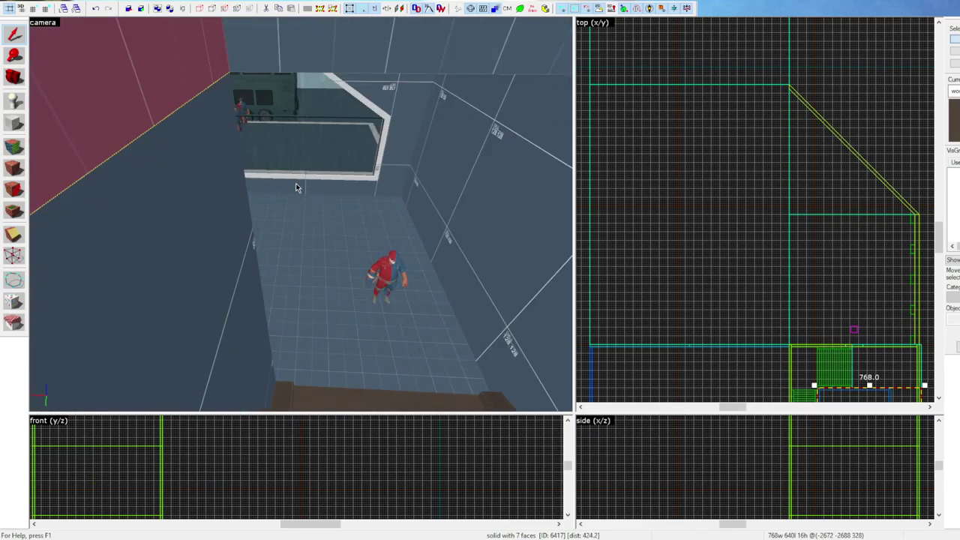
pyautogui.press('z')
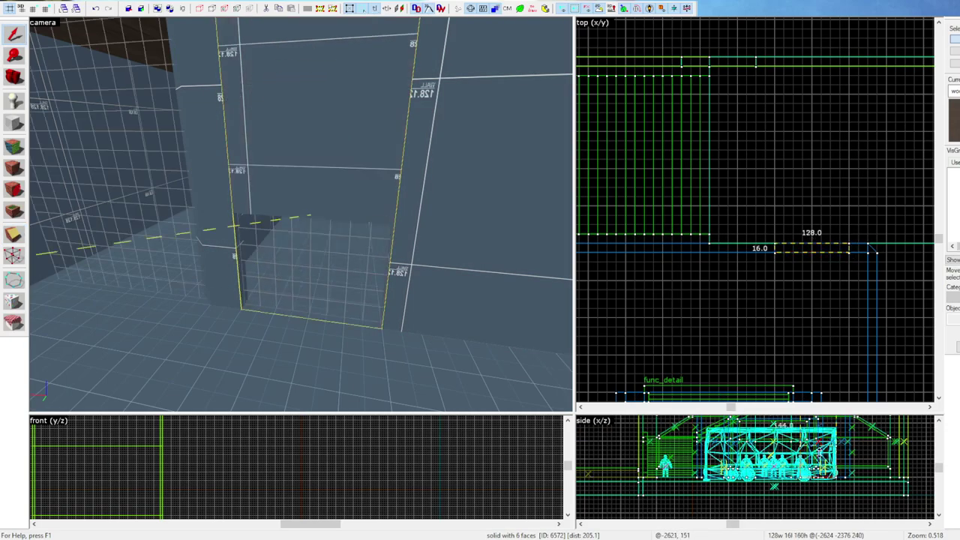
pyautogui.press('Escape')
# Examine the outdoor spawn area, its boundary walls and the adjoining floor slabs from several heights
pyautogui.press('z')
pyautogui.press('w')
pyautogui.press('z')
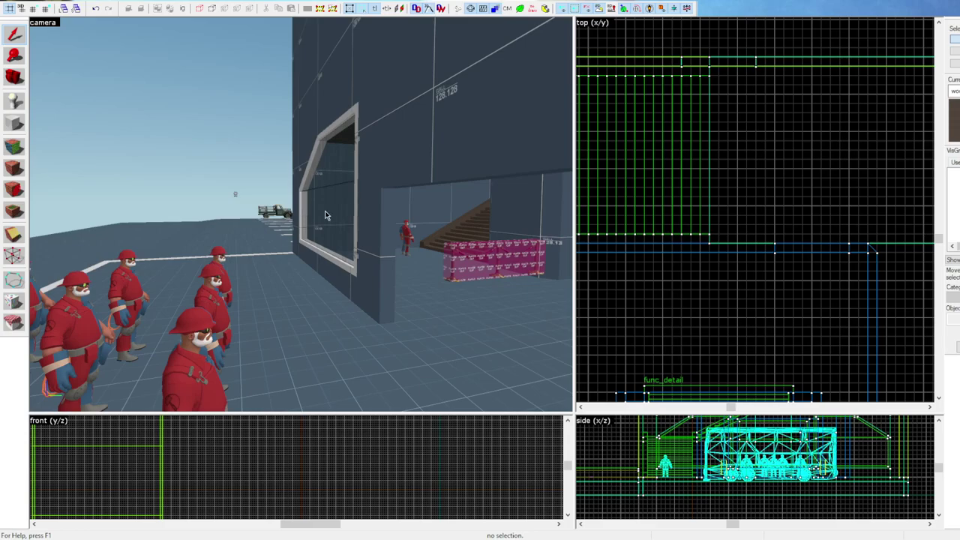
pyautogui.press('z')
pyautogui.press('w')
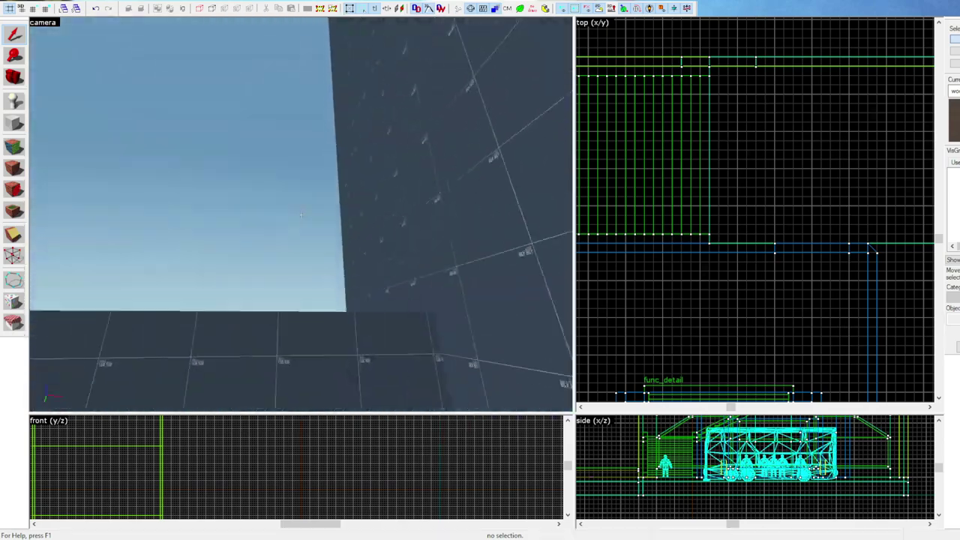
pyautogui.press('z')
pyautogui.press('z')
pyautogui.press('z')
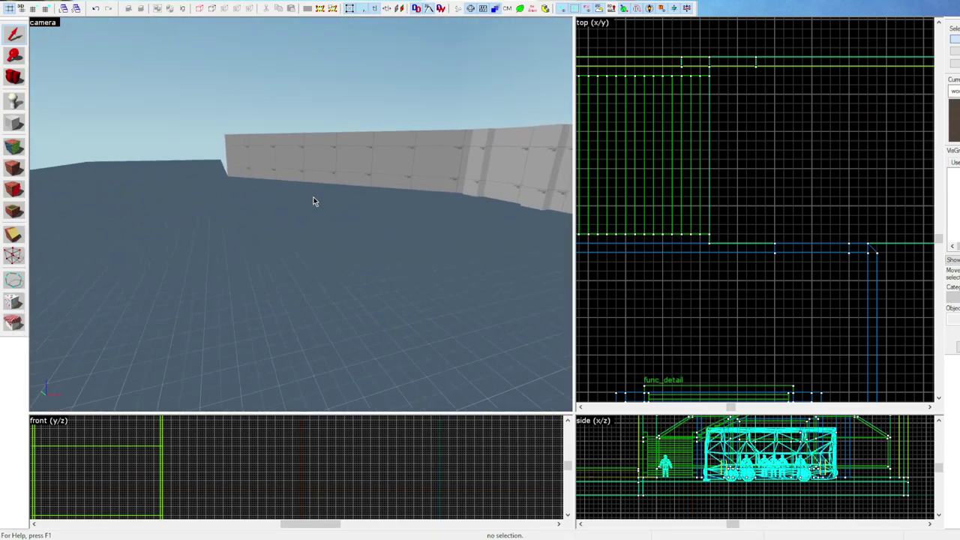
pyautogui.press('z')
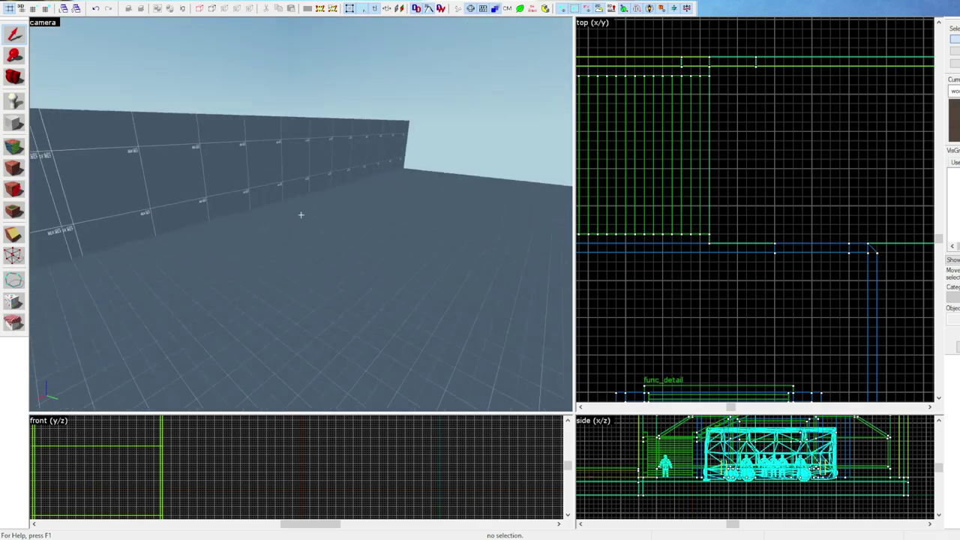
pyautogui.press('s')
pyautogui.press('z')
pyautogui.click(449, 156)
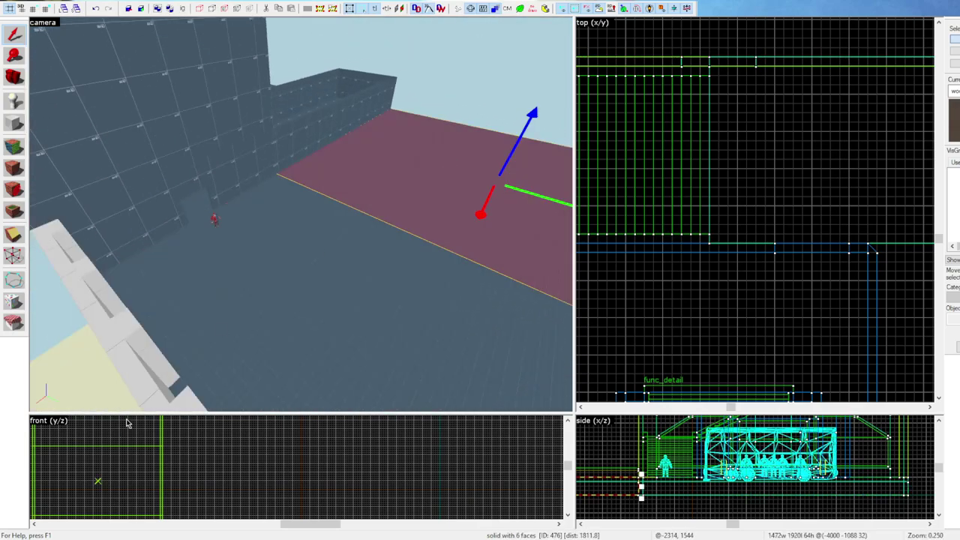
pyautogui.press('z')
pyautogui.press('s')
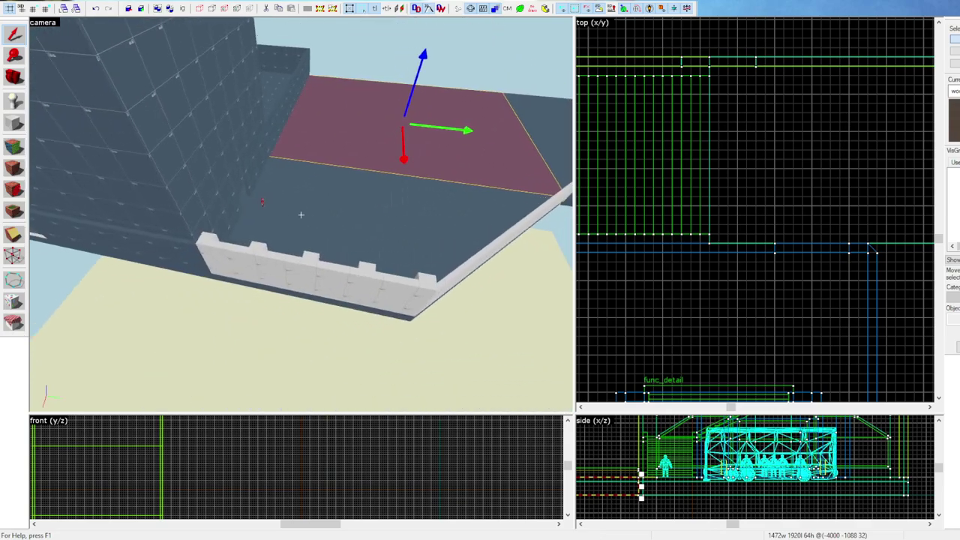
pyautogui.press('w')
pyautogui.click(301, 215)
pyautogui.hotkey('ctrl', 'w')
pyautogui.click(301, 215)
pyautogui.press('z')
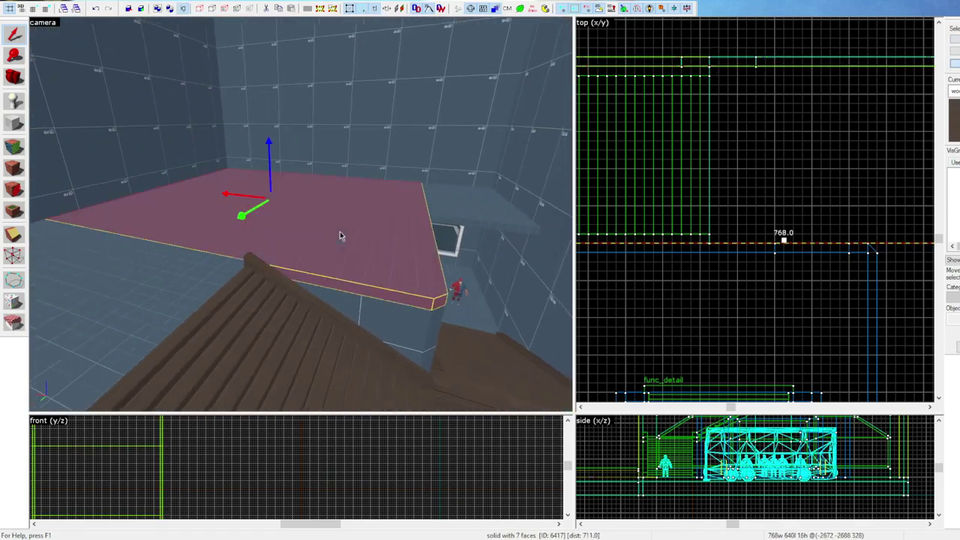
pyautogui.press('Escape')
pyautogui.press('z')
pyautogui.press('z')
pyautogui.click(954, 39)
# Select the complete staircase, copy it, and paste the duplicate above the upper floor slab
pyautogui.press('z')
pyautogui.click(301, 215)
pyautogui.press('z')
pyautogui.press('z')
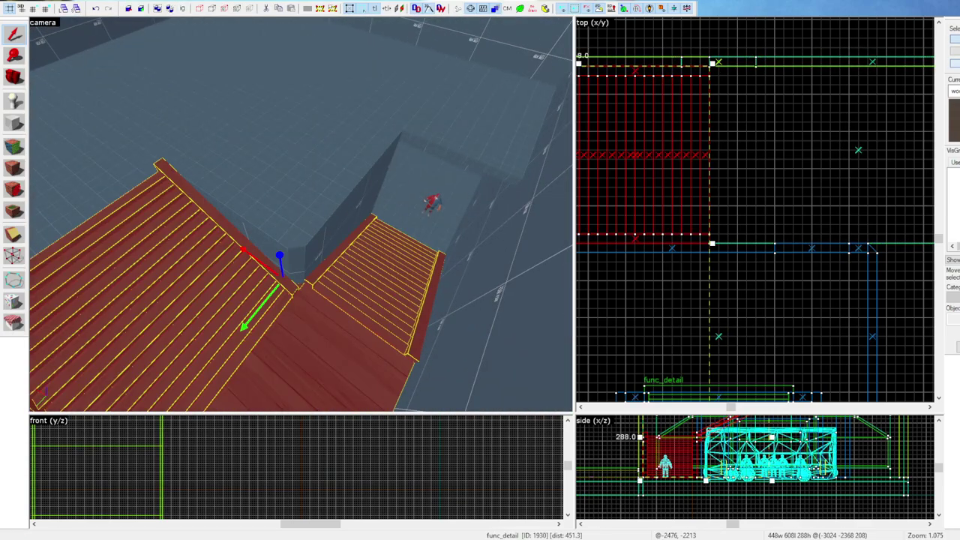
pyautogui.press('z')
pyautogui.press('z')
pyautogui.press('z')
pyautogui.hotkey('ctrl', 'v')
pyautogui.press('z')
pyautogui.press('z')
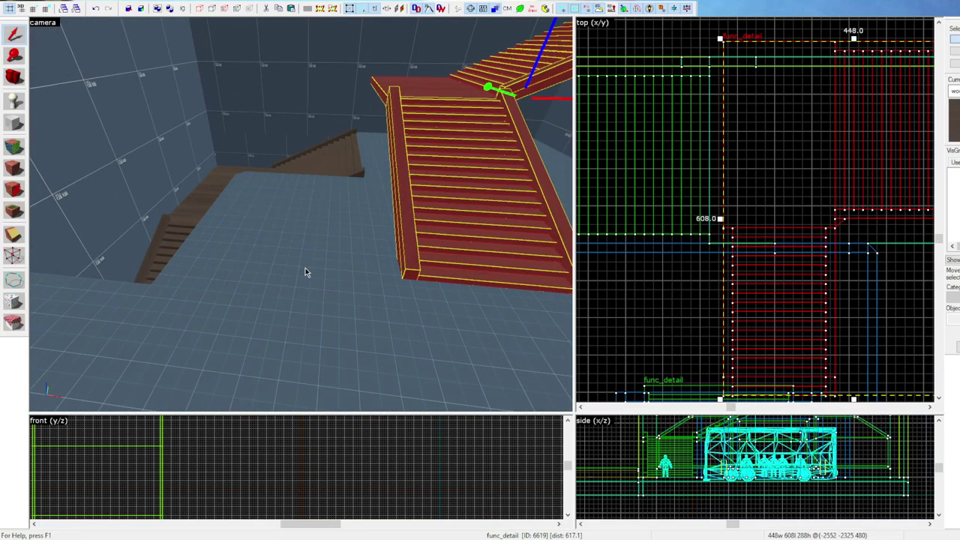
# Move the duplicated L-shaped staircase across the upper floor to its new position near the side wall
pyautogui.press('z')
pyautogui.press('z')
pyautogui.press('Delete')
pyautogui.hotkey('ctrl', 'z')
pyautogui.scroll(-9, 814, 205)
pyautogui.scroll(3, 825, 204)
pyautogui.press('z')
pyautogui.press('z')
pyautogui.click(784, 225)
pyautogui.moveTo(824, 205)
pyautogui.mouseDown()
pyautogui.moveTo(771, 245)
pyautogui.moveTo(835, 283)
pyautogui.mouseUp()
# Check the vertices of the moved staircase against the surrounding walls on the upper floor
pyautogui.press('z')
pyautogui.press('z')
pyautogui.press('z')
pyautogui.press('z')
pyautogui.hotkey('shift', 'v')
pyautogui.scroll(4, 832, 252)
pyautogui.moveTo(804, 141); pyautogui.dragTo(838, 308)
pyautogui.hotkey('shift', 's')
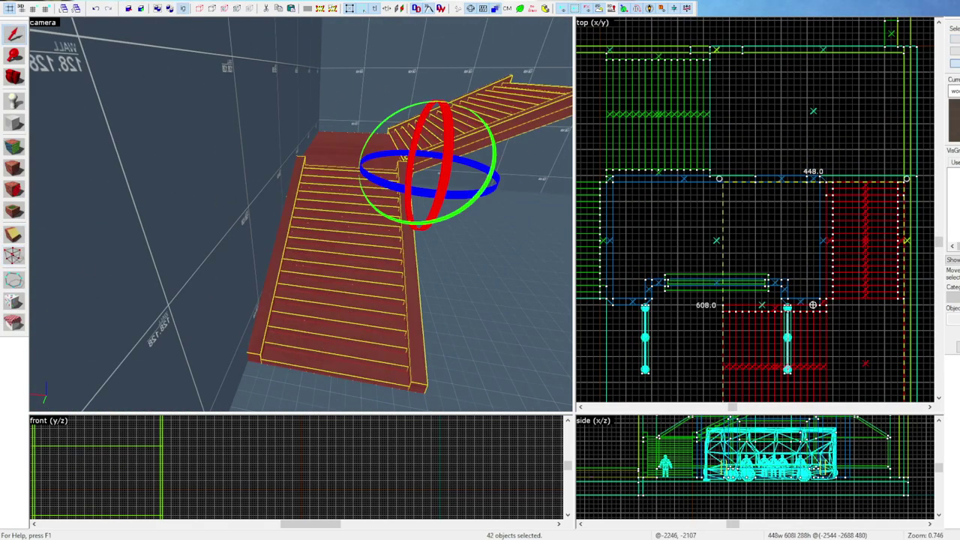
# Reduce the duplicated staircase to a single straight flight, 192 units wide, 288 long and 160 high
pyautogui.press('w')
pyautogui.click(301, 214)
pyautogui.press('z')
pyautogui.click(861, 305)
pyautogui.scroll(3, 860, 303)
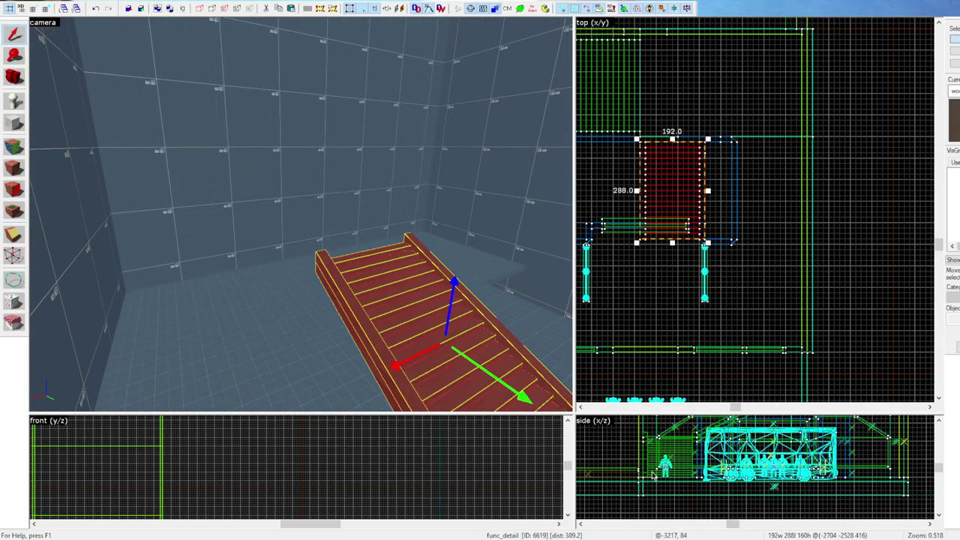
pyautogui.scroll(8, 746, 452)
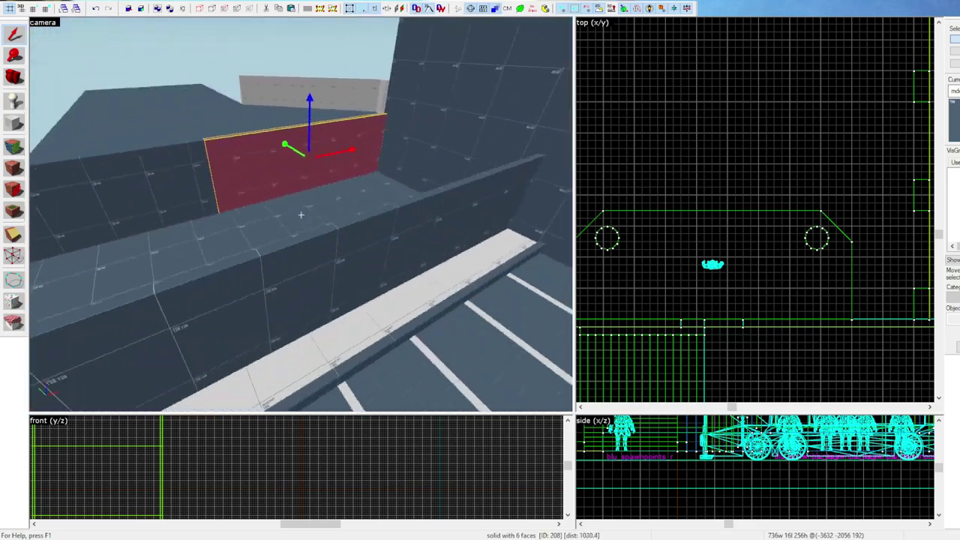
pyautogui.press('Escape')
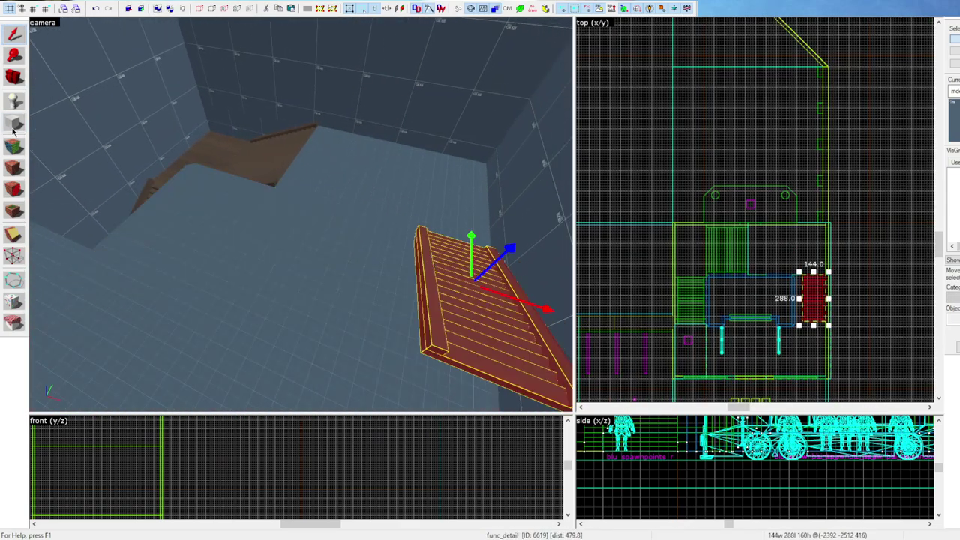
# Build a wall 16 units thick, 288 long and 256 high along the open side of the straight flight
pyautogui.click(14, 125)
pyautogui.scroll(4, 789, 354)
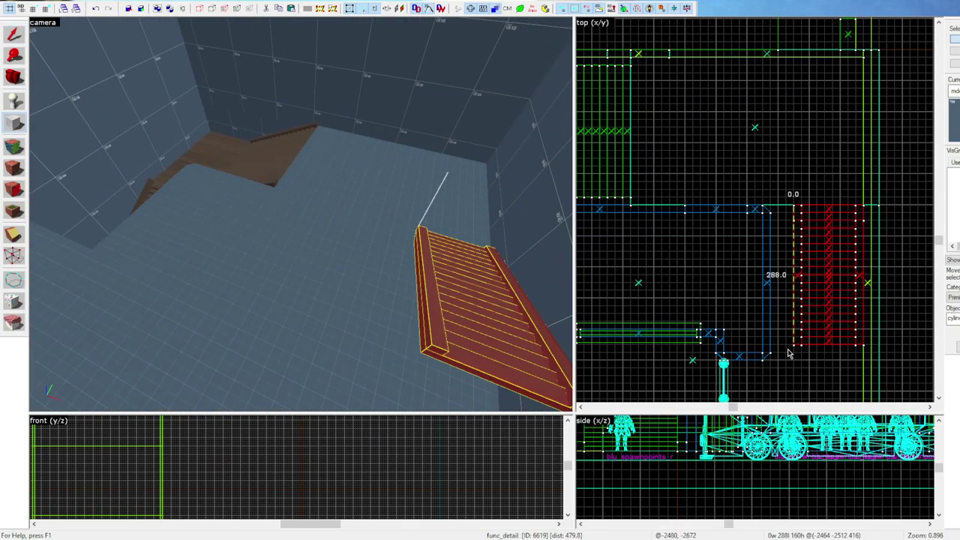
pyautogui.click(15, 40)
pyautogui.scroll(-9, 747, 468)
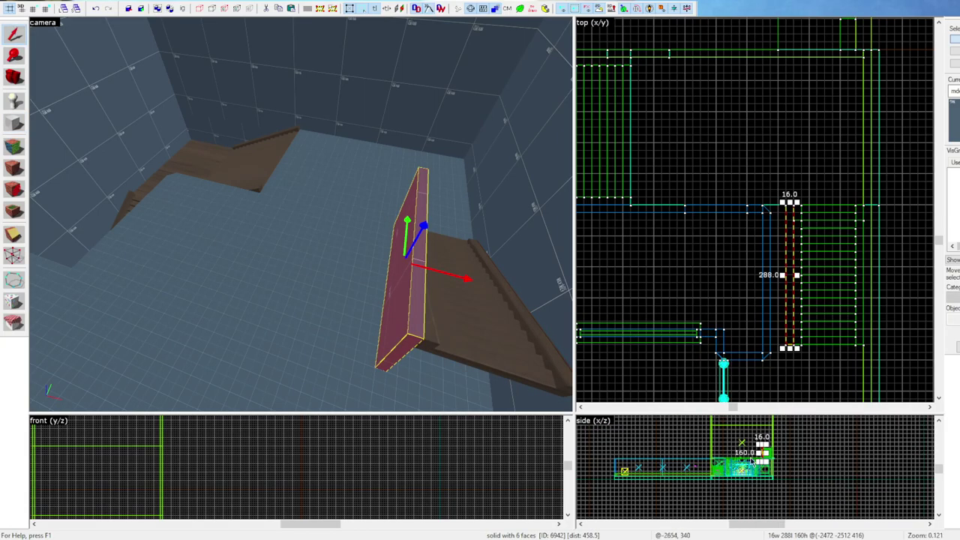
pyautogui.scroll(6, 752, 468)
pyautogui.moveTo(776, 439); pyautogui.dragTo(776, 441)
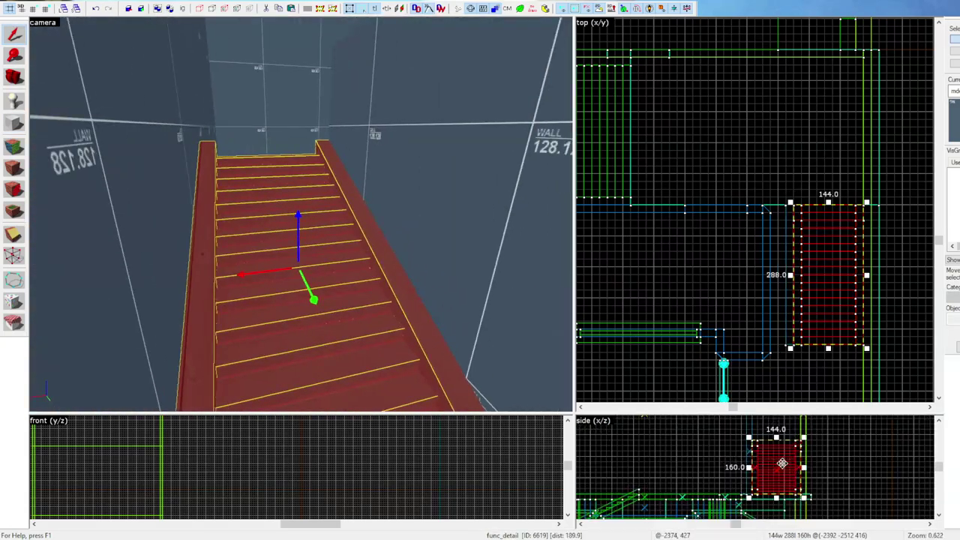
# Duplicate the 288-unit-long flight, place the copy as its upward continuation, and check the vertices where both meet
pyautogui.moveTo(817, 304); pyautogui.dragTo(791, 223, button='middle')
pyautogui.keyDown('shift'); pyautogui.moveTo(790, 223); pyautogui.dragTo(790, 363); pyautogui.keyUp('shift')
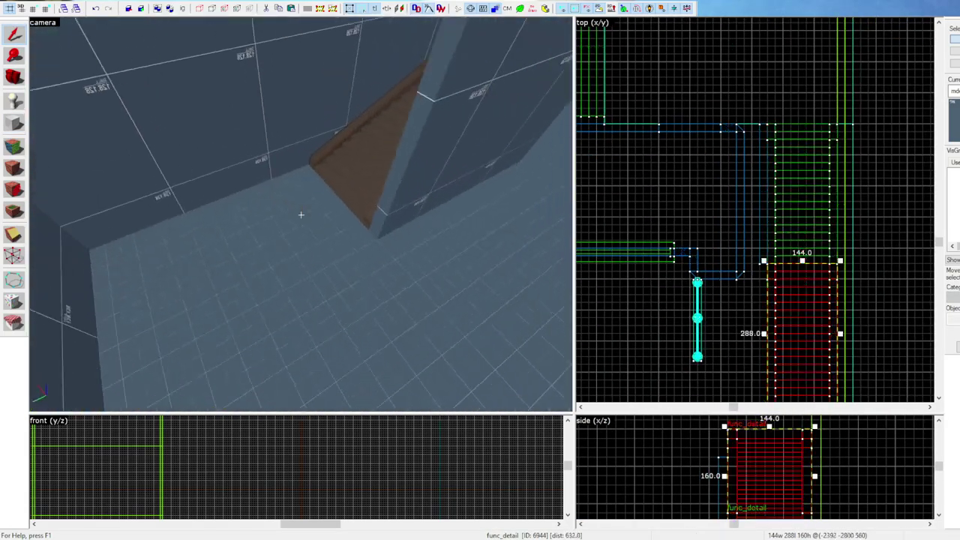
pyautogui.keyDown('ctrl'); pyautogui.click(301, 215); pyautogui.keyUp('ctrl')
pyautogui.click(301, 215)
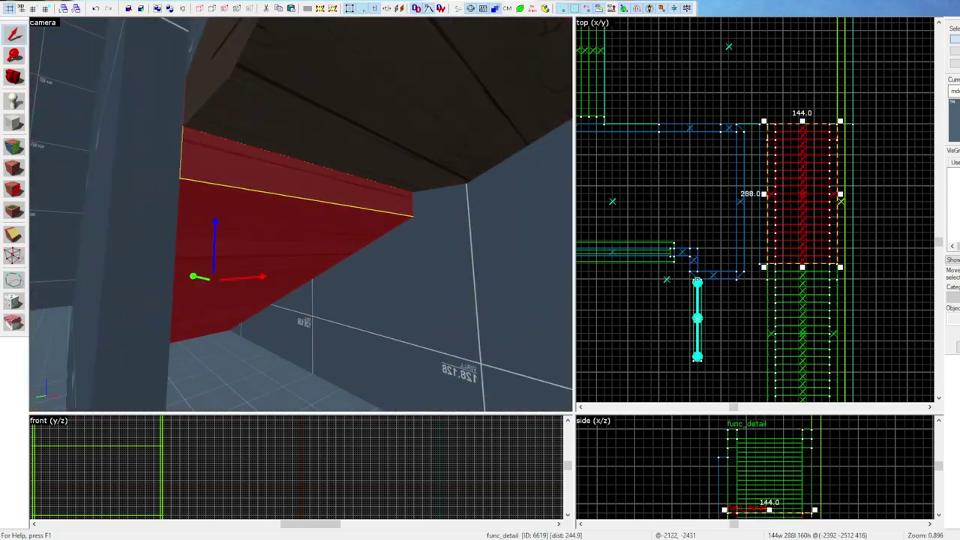
pyautogui.hotkey('shift', 'v')
pyautogui.press('z')
pyautogui.scroll(-5, 709, 489)
pyautogui.scroll(-6, 244, 487)
pyautogui.scroll(10, 270, 452)
pyautogui.click(250, 458)
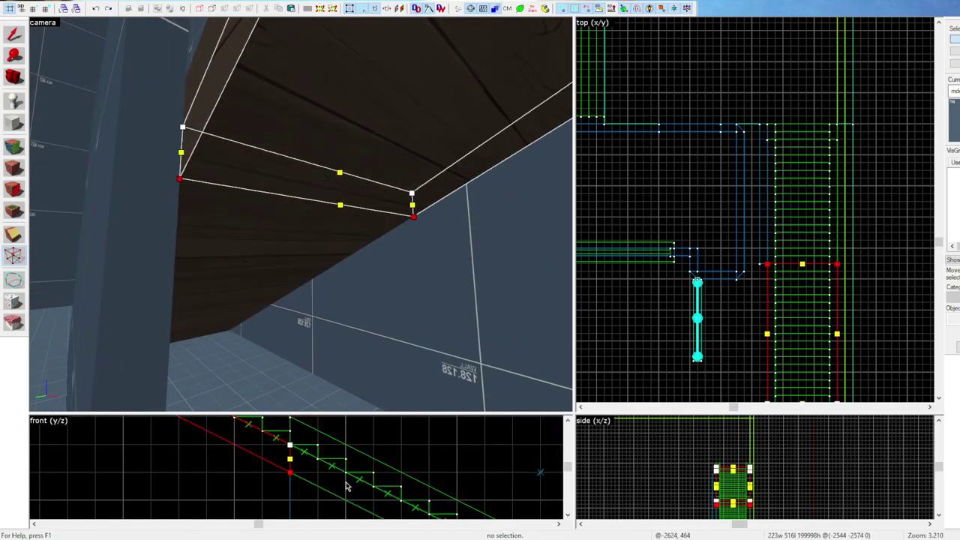
pyautogui.hotkey('shift', 's')
# Join both straight flights into one detail entity and shift it back along the side wall
pyautogui.click(301, 216)
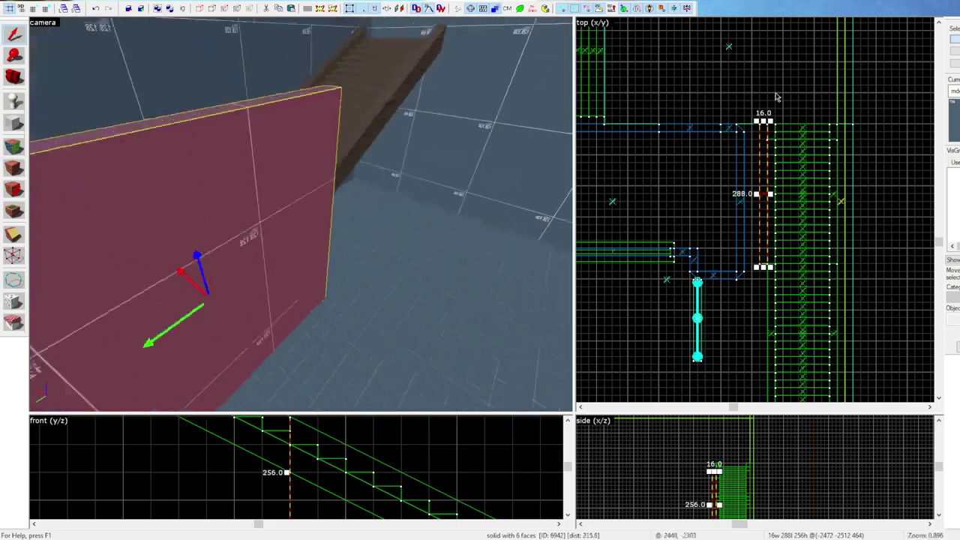
pyautogui.click(301, 215)
pyautogui.hotkey('ctrl', 't')
pyautogui.press('z')
pyautogui.press('z')
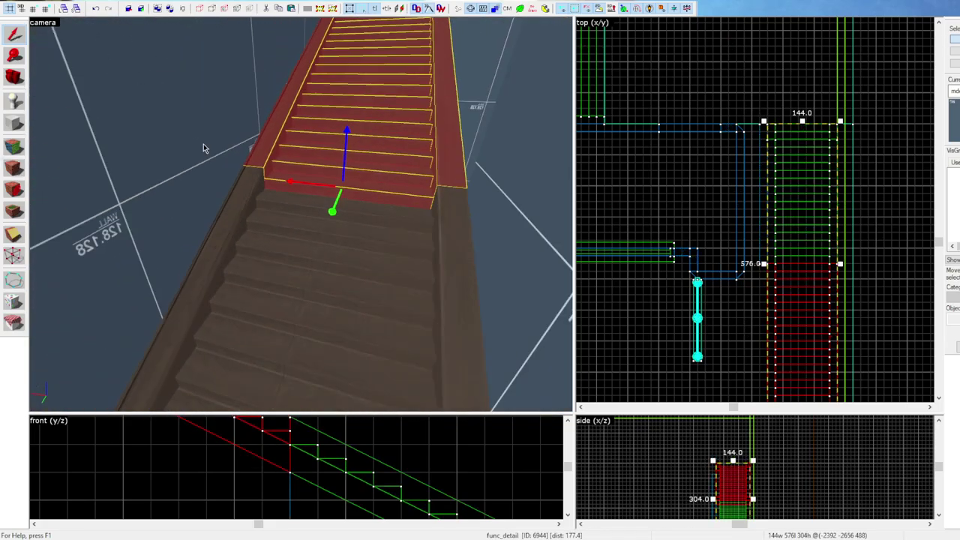
pyautogui.click(301, 216)
pyautogui.scroll(-1, 793, 124)
pyautogui.moveTo(799, 197); pyautogui.dragTo(800, 144)
pyautogui.press('z')
pyautogui.click(301, 215)
pyautogui.press('z')
pyautogui.hotkey('shift', 'v')
pyautogui.moveTo(722, 122); pyautogui.dragTo(811, 160, button='middle')
pyautogui.scroll(-1, 810, 160)
pyautogui.scroll(5, 654, 161)
pyautogui.moveTo(641, 147); pyautogui.dragTo(930, 176)
pyautogui.press('z')
pyautogui.hotkey('shift', 's')
pyautogui.press('z')
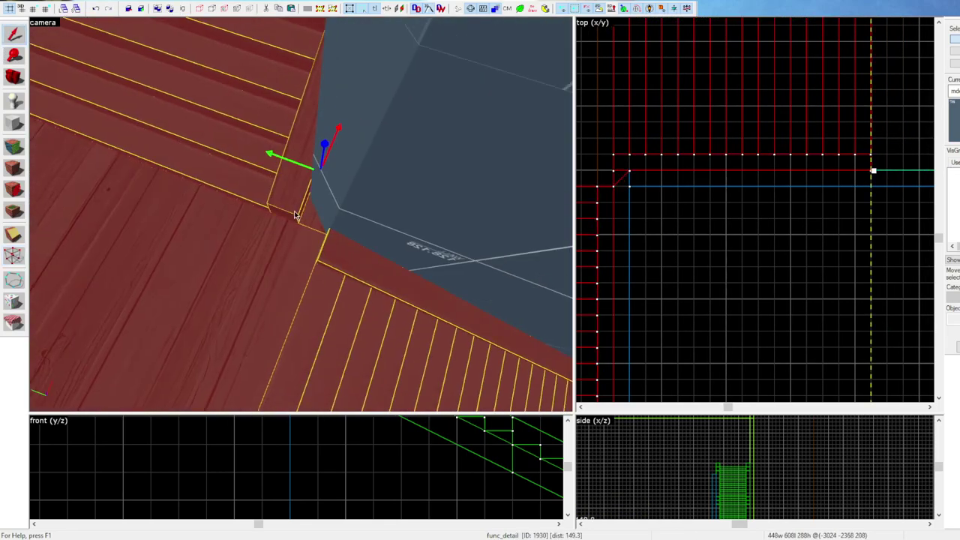
# Narrow the upper flight of the original L-shaped staircase by moving the vertices on its inner-room side
pyautogui.hotkey('ctrl', 'shift', 'w')
pyautogui.press('z')
pyautogui.keyDown('ctrl'); pyautogui.click(425, 120); pyautogui.keyUp('ctrl')
pyautogui.keyDown('ctrl'); pyautogui.click(189, 97); pyautogui.keyUp('ctrl')
pyautogui.click(14, 256)
pyautogui.scroll(-5, 721, 216)
pyautogui.moveTo(657, 180); pyautogui.dragTo(886, 224)
pyautogui.press('Up')
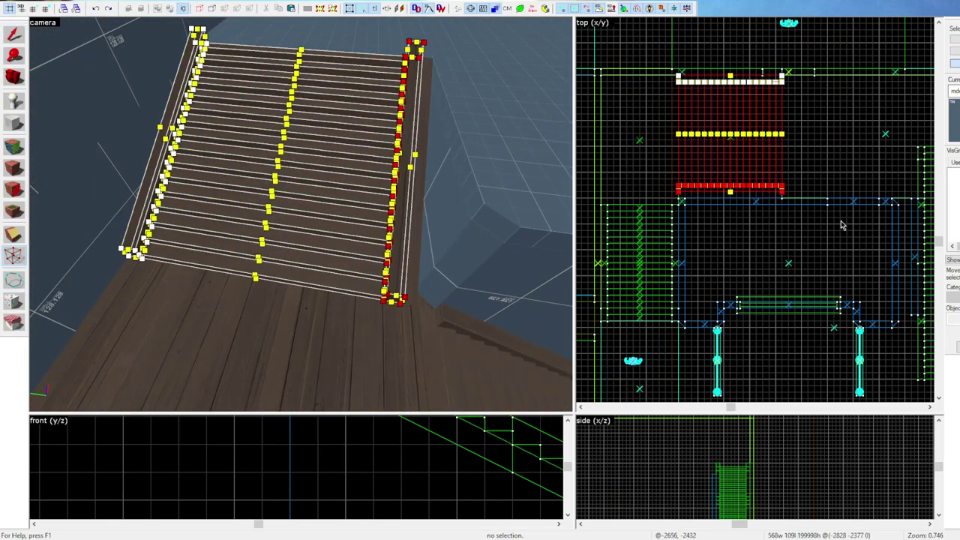
pyautogui.click(377, 191)
pyautogui.moveTo(730, 202)
pyautogui.mouseDown()
pyautogui.moveTo(729, 153)
pyautogui.moveTo(783, 198)
pyautogui.mouseUp()
pyautogui.press('z')
pyautogui.press('z')
# Create a block 256 units wide, 112 long and 272 high between the narrowed flight and the inner room
pyautogui.click(350, 210)
pyautogui.hotkey('shift', 'b')
pyautogui.press('Return')
pyautogui.click(14, 35)
pyautogui.press('z')
pyautogui.press('z')
pyautogui.moveTo(778, 486); pyautogui.dragTo(778, 477)
pyautogui.press('z')
pyautogui.press('z')
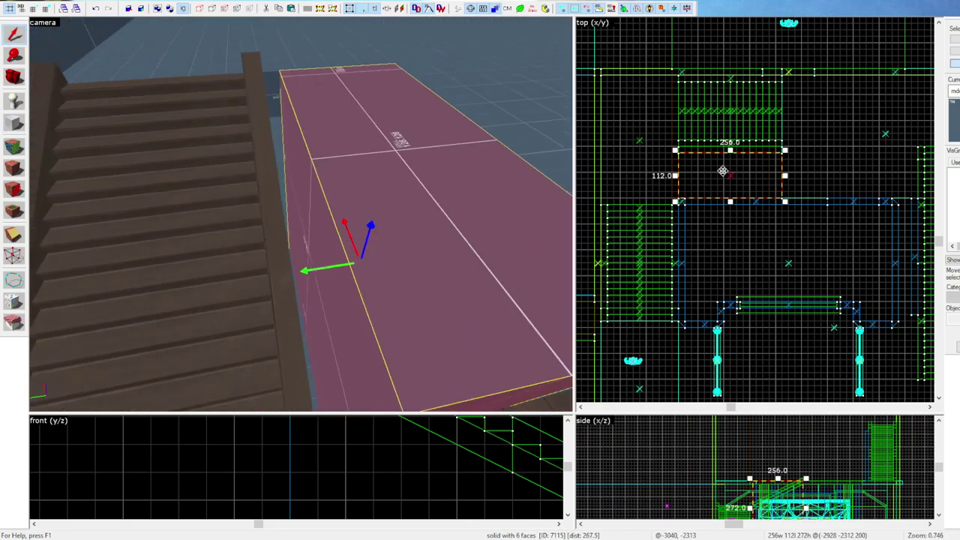
# Extend the new block's edge until it meets the side of the narrowed flight
pyautogui.scroll(3, 726, 177)
pyautogui.moveTo(734, 132); pyautogui.dragTo(735, 123)
pyautogui.click(733, 135)
pyautogui.press('z')
pyautogui.press('Escape')
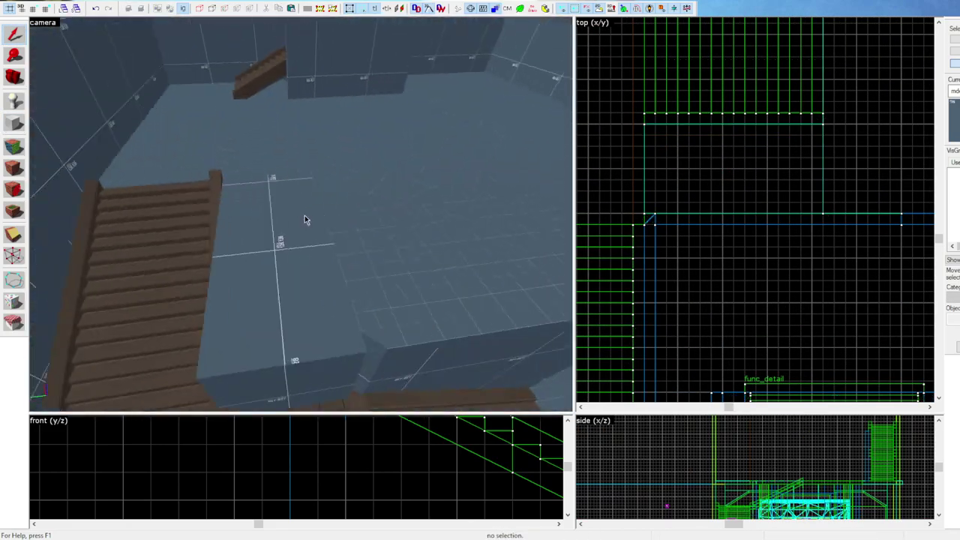
# Apply the dark wall texture to the side face of the block beside the narrowed flight
pyautogui.press('z')
pyautogui.hotkey('shift', 'a')
pyautogui.rightClick(323, 214)
pyautogui.hotkey('shift', 's')
pyautogui.press('z')
pyautogui.press('z')
# Square off the mitred corner of the inner room's wall beside the stair landing by moving its vertices
pyautogui.click(334, 143)
pyautogui.click(344, 163)
pyautogui.press('z')
pyautogui.press('z')
pyautogui.moveTo(644, 224); pyautogui.dragTo(645, 213)
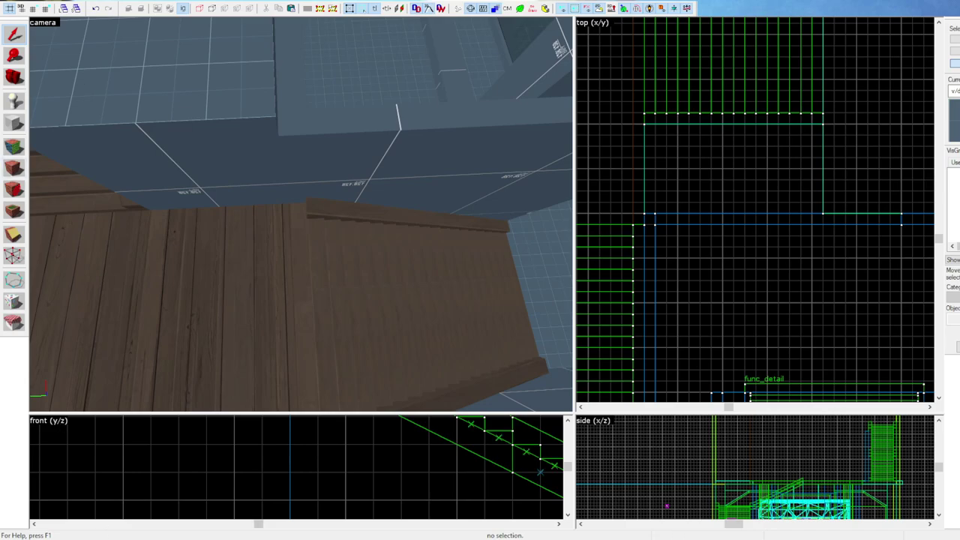
pyautogui.press('z')
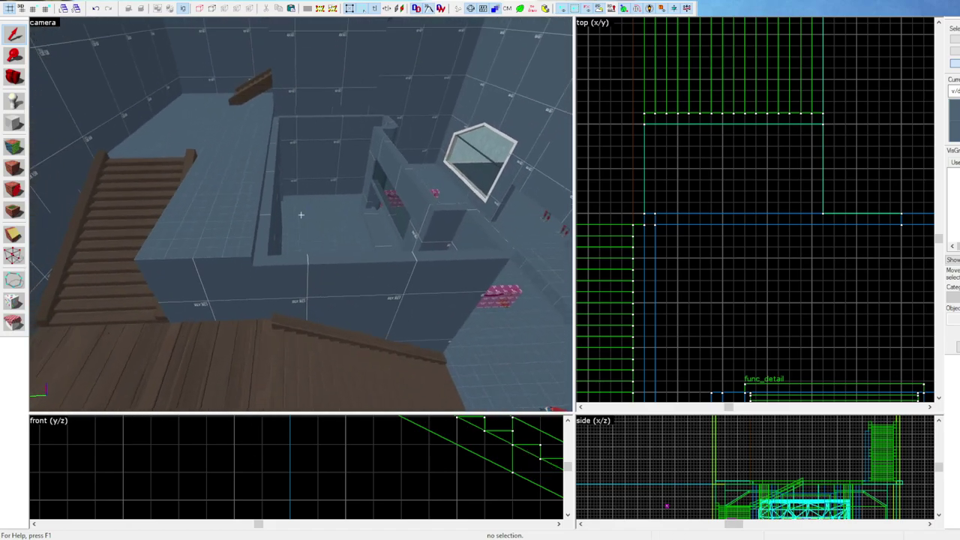
pyautogui.press('z')
# Duplicate the three 48-unit-high low walls around the stair opening directly above themselves
pyautogui.click(275, 196)
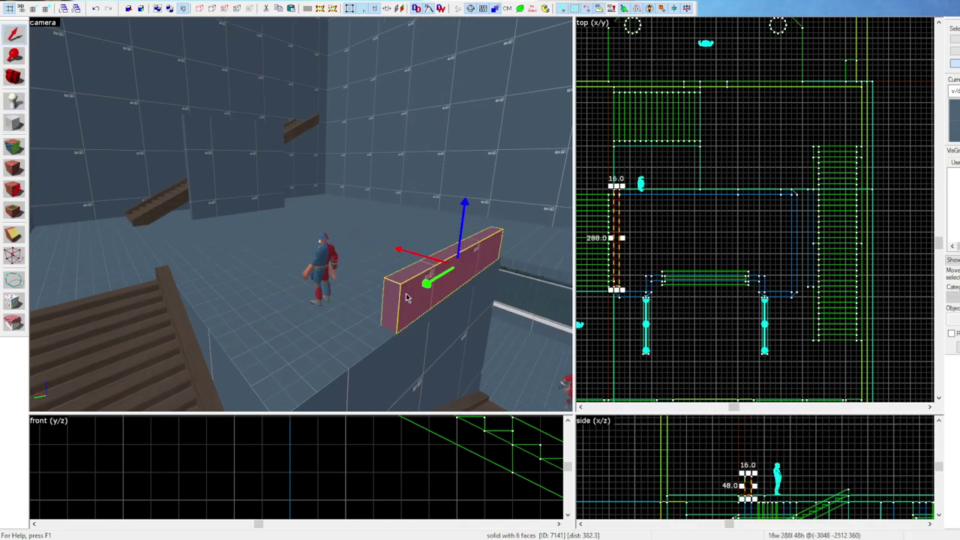
pyautogui.scroll(2, 593, 196)
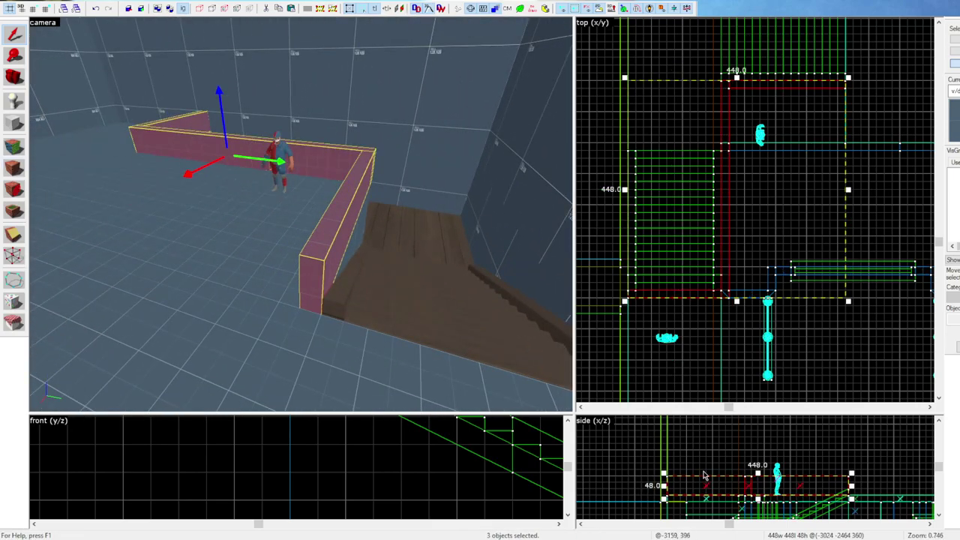
pyautogui.scroll(-2, 704, 475)
pyautogui.moveTo(700, 507); pyautogui.dragTo(699, 443)
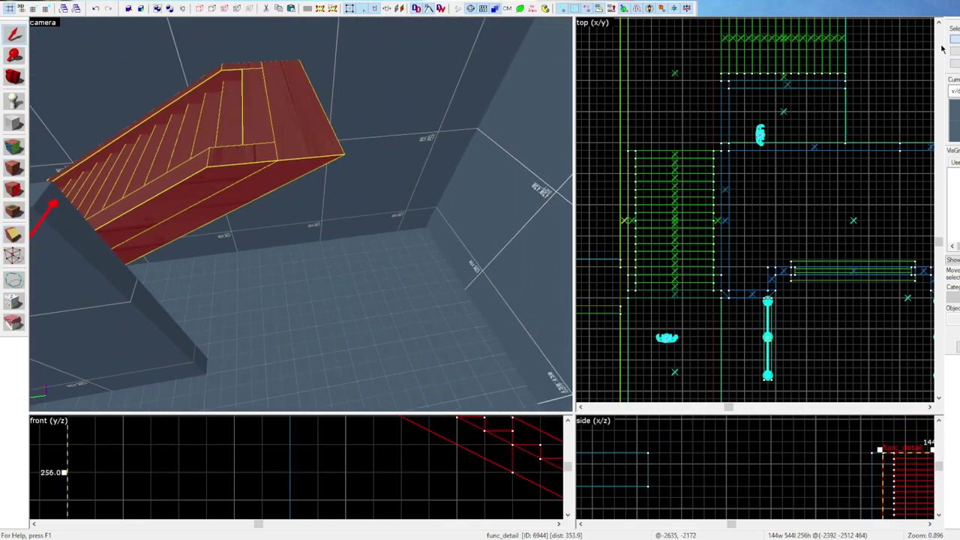
# Build a floor slab 928 units wide, 272 long and 16 thick at the top of the long straight staircase
pyautogui.scroll(4, 369, 435)
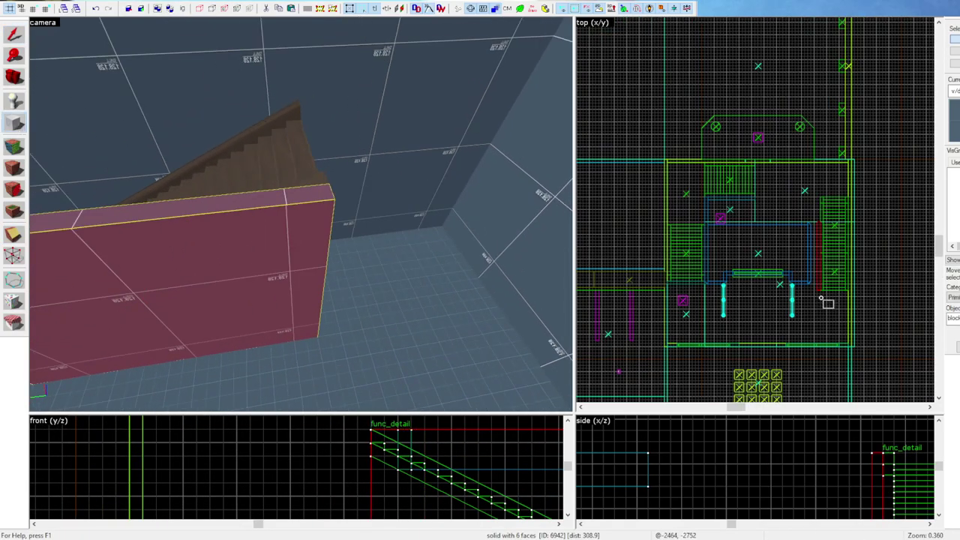
pyautogui.scroll(6, 823, 300)
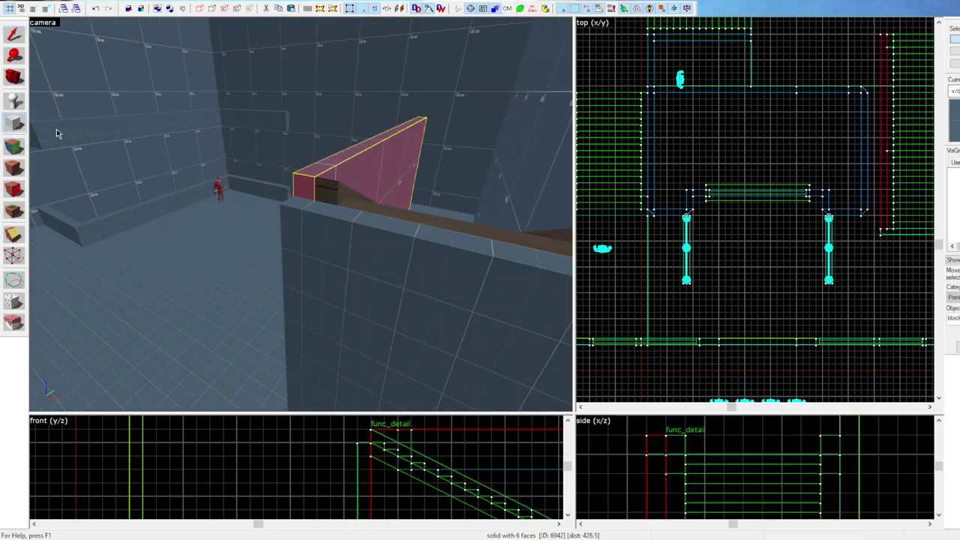
pyautogui.moveTo(887, 234); pyautogui.dragTo(825, 228, button='middle')
pyautogui.scroll(-1, 825, 227)
pyautogui.moveTo(868, 223)
pyautogui.mouseDown()
pyautogui.moveTo(827, 330)
pyautogui.moveTo(679, 313)
pyautogui.mouseUp()
pyautogui.press('Return')
pyautogui.scroll(-3, 735, 469)
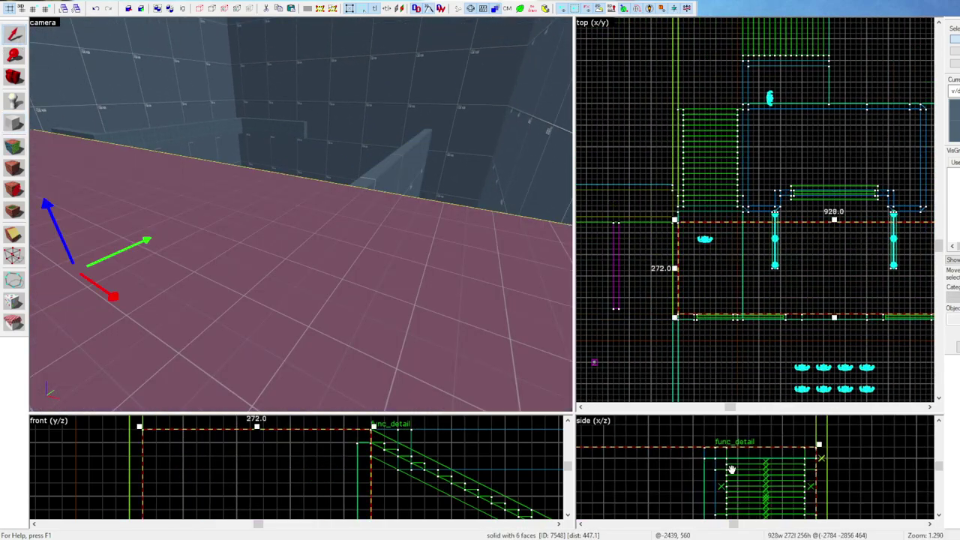
pyautogui.scroll(-4, 735, 470)
pyautogui.moveTo(735, 469); pyautogui.dragTo(789, 439, button='middle')
pyautogui.moveTo(673, 517); pyautogui.dragTo(672, 454)
pyautogui.press('s')
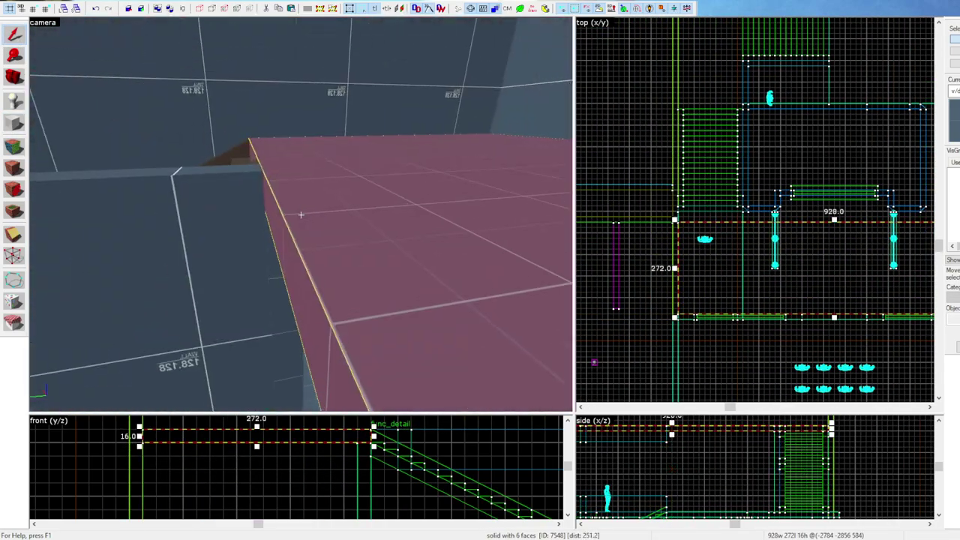
# Add a second 16-unit-thick slab, 656 units long, over the rest of the room at the same level
pyautogui.press('z')
pyautogui.moveTo(823, 270); pyautogui.dragTo(722, 240, button='middle')
pyautogui.hotkey('shift', 'b')
pyautogui.scroll(-1, 722, 240)
pyautogui.moveTo(636, 221)
pyautogui.mouseDown()
pyautogui.moveTo(851, 34)
pyautogui.moveTo(896, 34)
pyautogui.mouseUp()
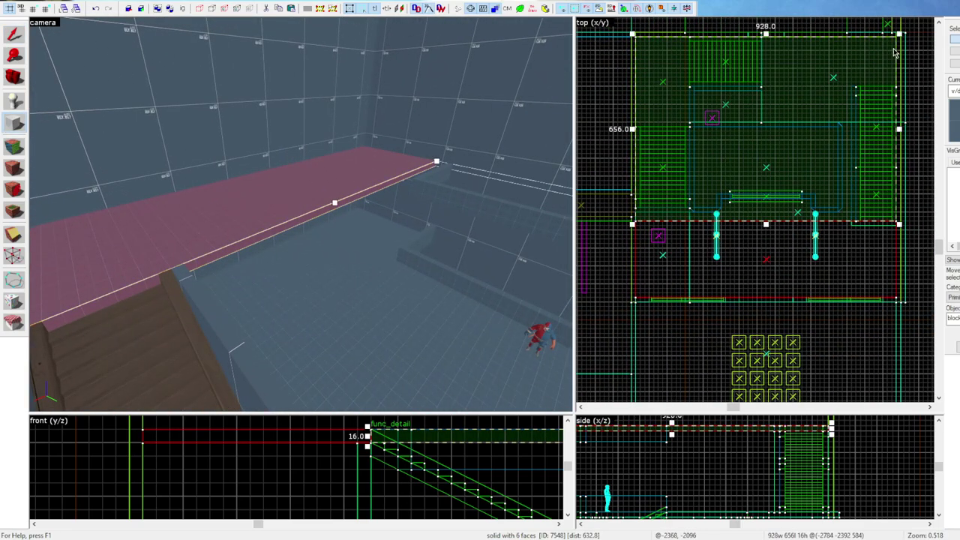
pyautogui.press('Return')
pyautogui.hotkey('shift', 's')
pyautogui.press('Escape')
pyautogui.press('z')
# Duplicate the 480-unit-long wall beside the long staircase onto the new top floor, 256 units high
pyautogui.press('w')
pyautogui.press('z')
pyautogui.click(301, 233)
pyautogui.scroll(-3, 754, 435)
pyautogui.scroll(3, 752, 450)
pyautogui.moveTo(748, 491)
pyautogui.keyDown('shift'); pyautogui.mouseDown()
pyautogui.moveTo(745, 428)
pyautogui.moveTo(750, 492)
pyautogui.mouseUp(); pyautogui.keyUp('shift')
pyautogui.press('z')
pyautogui.press('z')
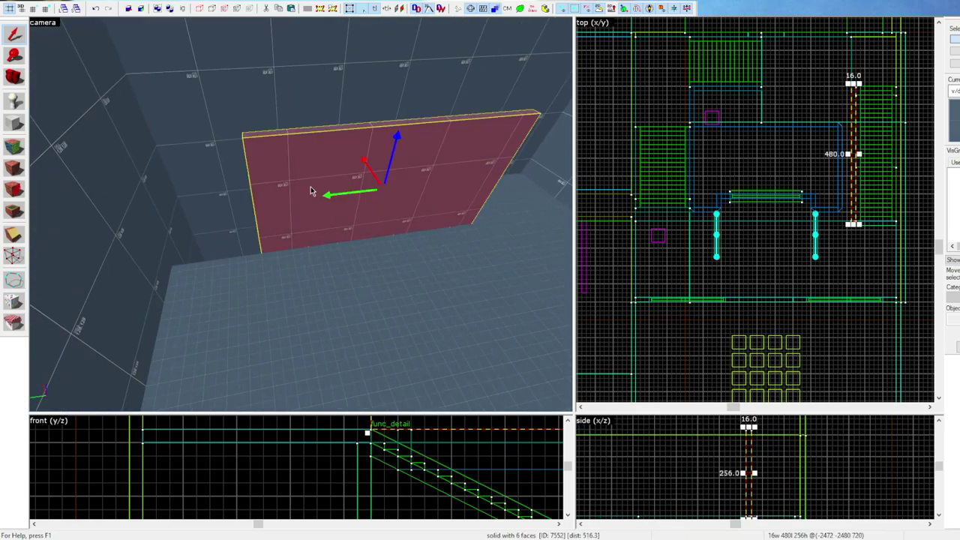
# Duplicate the top-floor wall parallel to itself, further away from the staircase
pyautogui.press('z')
pyautogui.click(301, 218)
pyautogui.click(632, 325)
pyautogui.click(301, 217)
pyautogui.press('z')
pyautogui.click(301, 218)
pyautogui.keyDown('shift'); pyautogui.moveTo(852, 123); pyautogui.dragTo(791, 123); pyautogui.keyUp('shift')
pyautogui.press('z')
pyautogui.press('z')
# Add a sloped brush 112 units wide, 192 long and 112 high over the upper steps of the long staircase
pyautogui.click(401, 294)
pyautogui.hotkey('shift', 'b')
pyautogui.hotkey('ctrl', 'w')
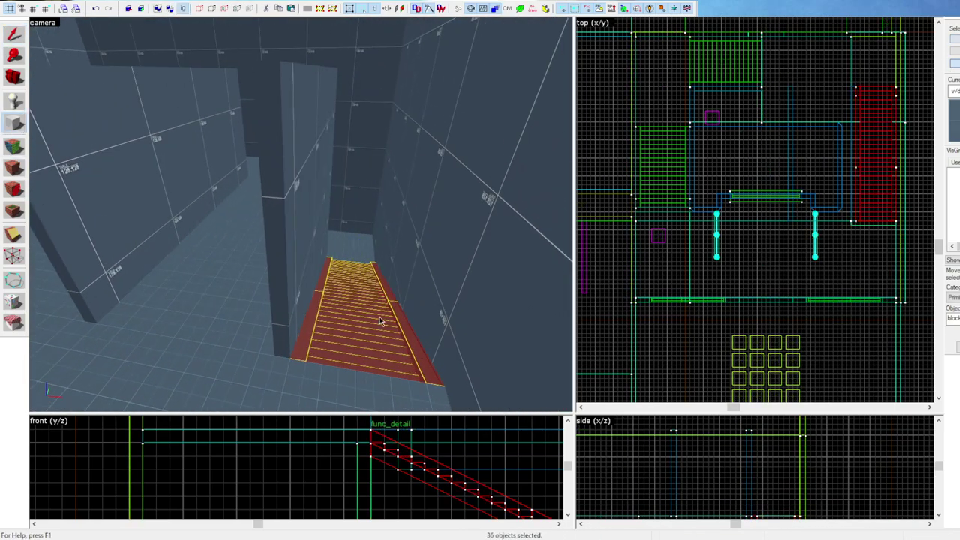
pyautogui.hotkey('shift', 's')
pyautogui.press('d')
pyautogui.click(312, 324)
pyautogui.scroll(4, 860, 190)
pyautogui.moveTo(862, 192); pyautogui.dragTo(780, 189, button='middle')
pyautogui.click(811, 194)
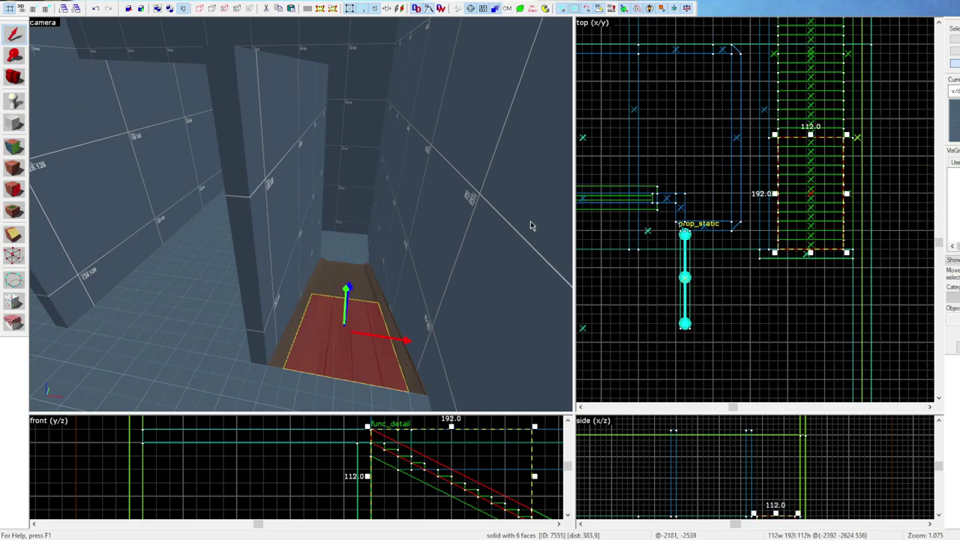
# Apply the player clip texture to the sloped brush and stretch it down the whole staircase, 512 units long and 256 high
pyautogui.click(13, 168)
pyautogui.click(14, 255)
pyautogui.scroll(-6, 326, 431)
pyautogui.scroll(4, 502, 498)
pyautogui.moveTo(396, 456); pyautogui.dragTo(478, 499)
pyautogui.click(14, 34)
pyautogui.press('z')
pyautogui.press('z')
pyautogui.click(13, 256)
pyautogui.click(13, 35)
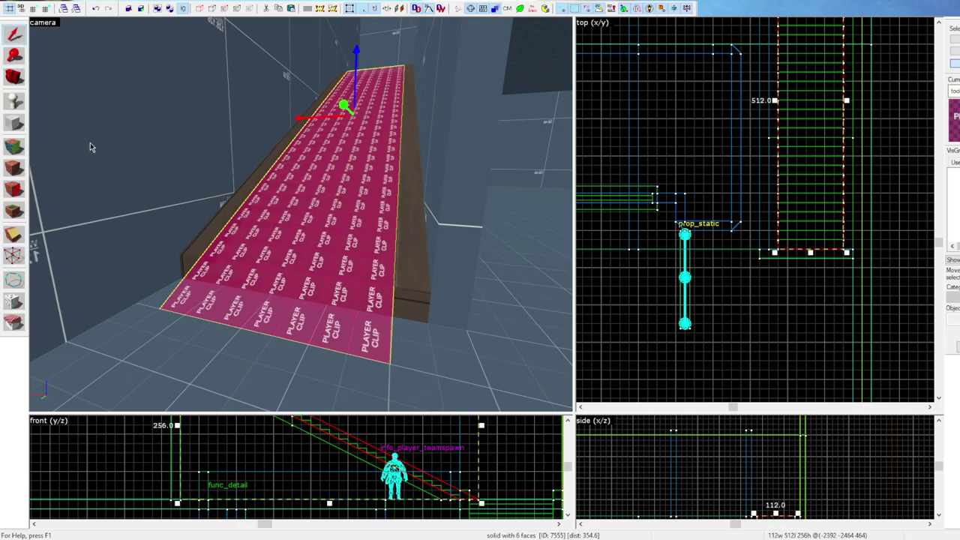
# Stretch the top-floor wall farther from the staircase lengthwise until it reaches the outer wall
pyautogui.press('Escape')
pyautogui.press('z')
pyautogui.click(301, 215)
pyautogui.press('z')
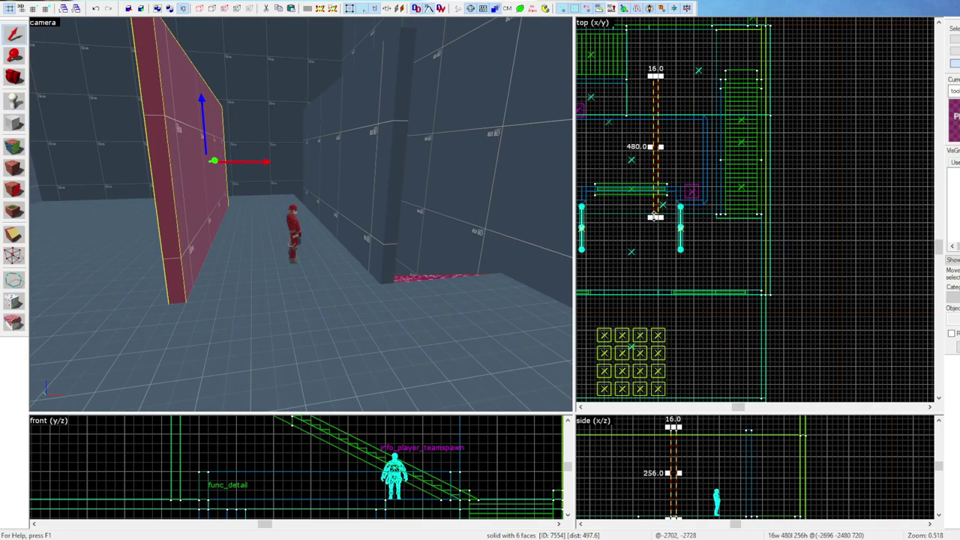
pyautogui.moveTo(654, 216); pyautogui.dragTo(654, 292)
# Duplicate the long staircase with its player clip one storey higher, then rotate and place it parallel to the original
pyautogui.hotkey('ctrl', 'w')
pyautogui.press('z')
pyautogui.press('z')
pyautogui.click(450, 337)
pyautogui.press('z')
pyautogui.press('z')
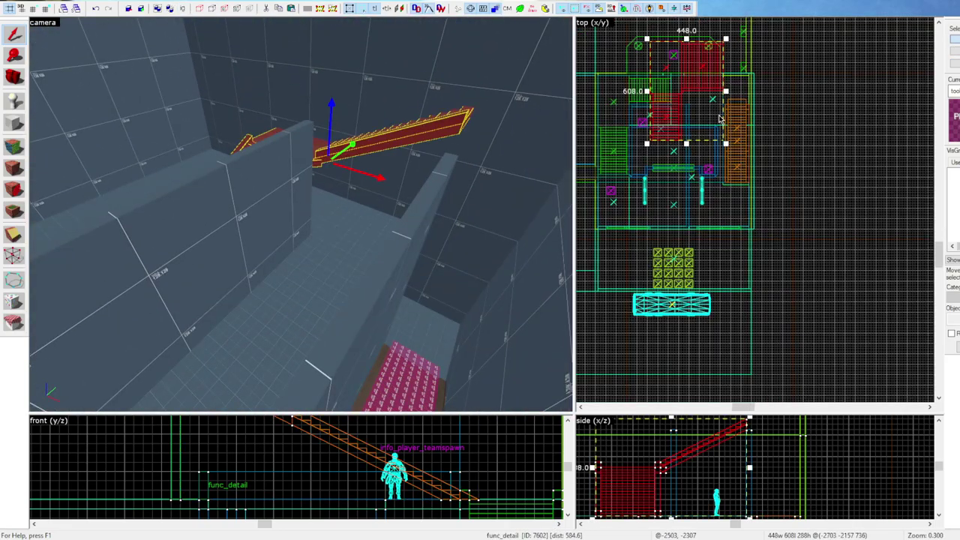
pyautogui.moveTo(725, 36); pyautogui.dragTo(720, 56)
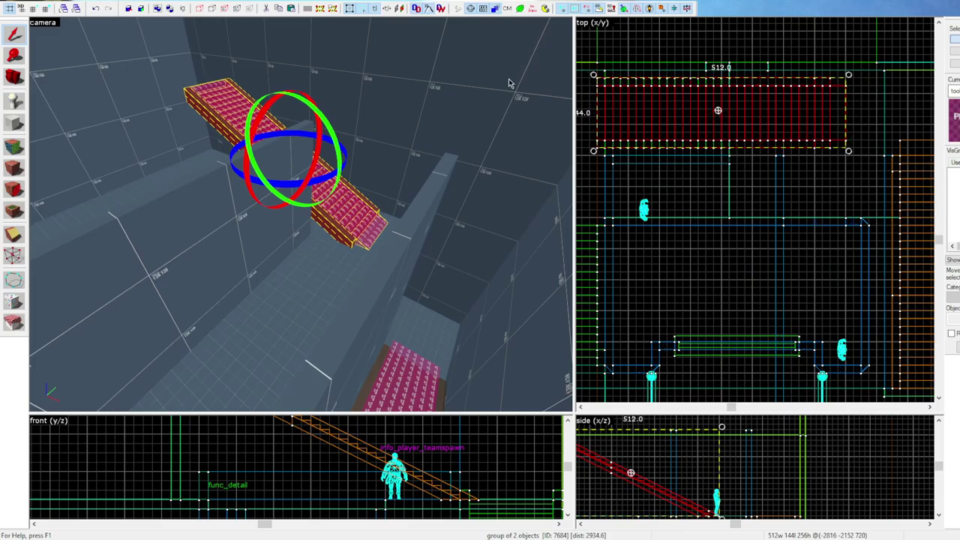
pyautogui.hotkey('ctrl', 'shift', 'e')
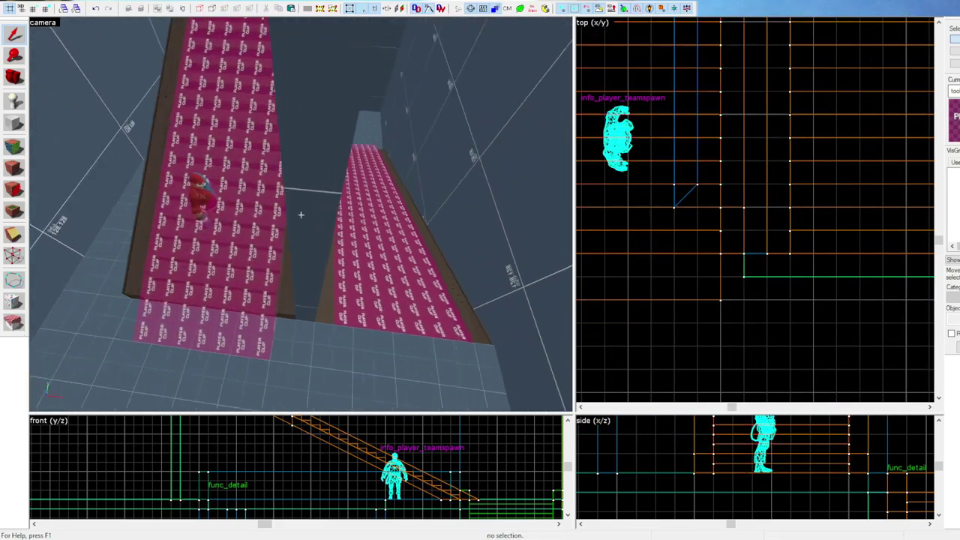
# Clip the upper staircase and its player clip down to a length of 480 units
pyautogui.click(301, 215)
pyautogui.hotkey('ctrl', 'w')
pyautogui.click(301, 216)
pyautogui.hotkey('shift', 'x')
pyautogui.moveTo(698, 253); pyautogui.dragTo(744, 253)
pyautogui.scroll(-7, 717, 253)
pyautogui.press('Return')
pyautogui.hotkey('shift', 's')
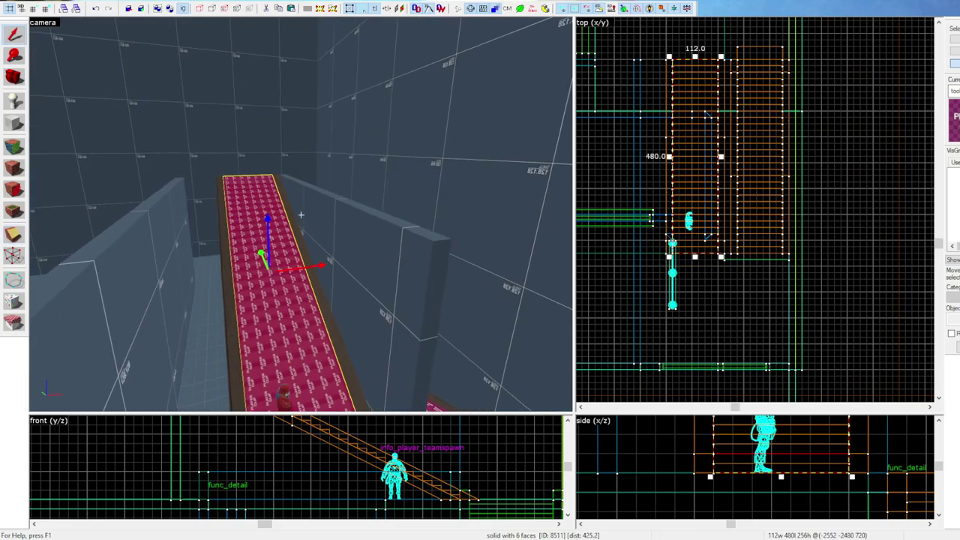
# Clip the far end of the original long staircase so it aligns with the 480-unit-long upper staircase
pyautogui.click(301, 216)
pyautogui.press('z')
pyautogui.hotkey('shift', 'x')
pyautogui.moveTo(775, 60); pyautogui.dragTo(763, 60)
pyautogui.press('Return')
pyautogui.hotkey('shift', 's')
pyautogui.press('z')
pyautogui.press('Escape')
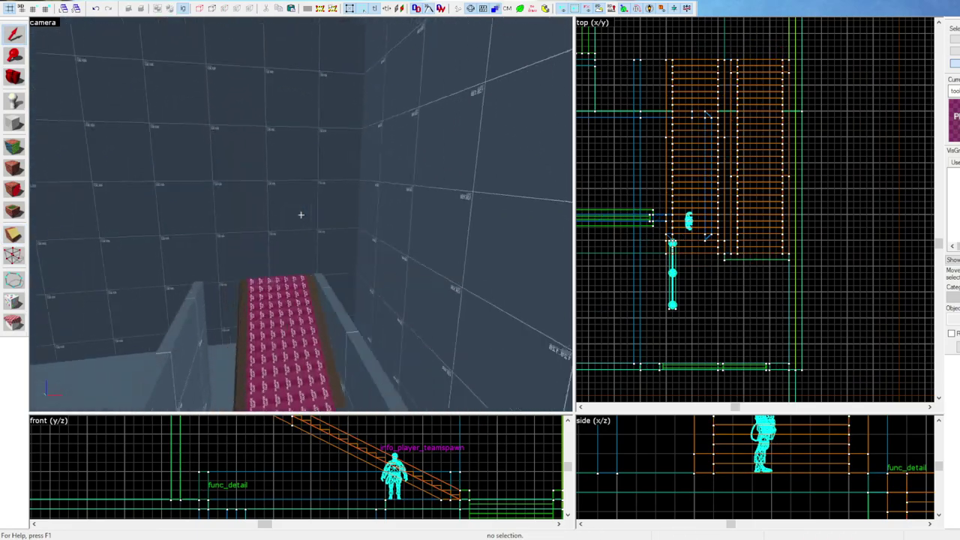
# Duplicate the 768 by 656 unit floor slab, 16 units thick, one storey up and pull its edge back beside the staircase
pyautogui.click(301, 215)
pyautogui.press('z')
pyautogui.scroll(-10, 844, 485)
pyautogui.click(740, 485)
pyautogui.click(734, 484)
pyautogui.keyDown('shift'); pyautogui.moveTo(732, 485); pyautogui.dragTo(730, 442); pyautogui.keyUp('shift')
pyautogui.press('z')
pyautogui.press('z')
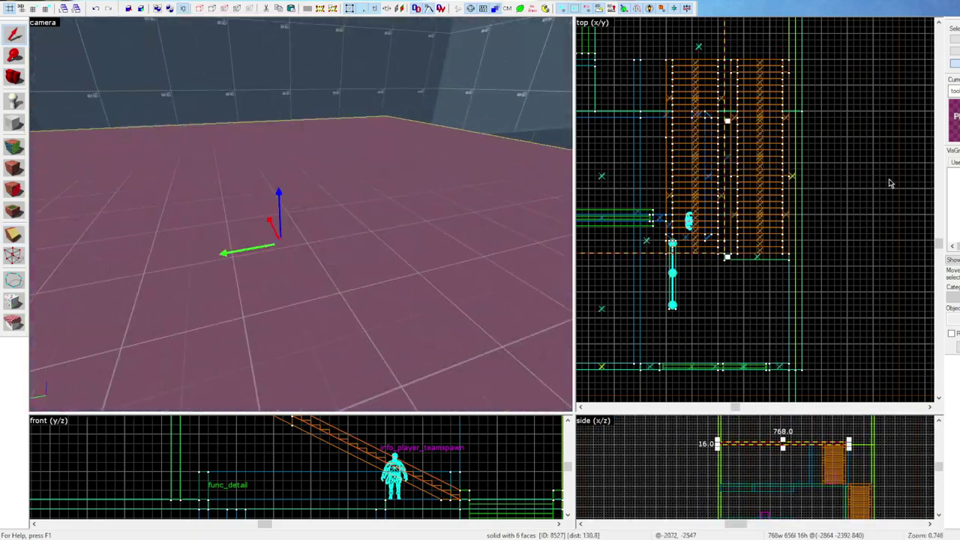
pyautogui.scroll(-3, 863, 149)
pyautogui.moveTo(786, 132); pyautogui.dragTo(751, 130)
# Add a landing slab 304 units wide, 176 long and 16 thick at the top of the upper staircase
pyautogui.click(300, 215)
pyautogui.click(301, 216)
pyautogui.hotkey('shift', 'b')
pyautogui.moveTo(753, 64); pyautogui.dragTo(820, 96)
pyautogui.scroll(5, 819, 97)
pyautogui.press('Return')
pyautogui.hotkey('shift', 's')
pyautogui.hotkey('shift', 't')
pyautogui.press('Escape')
pyautogui.press('z')
pyautogui.click(301, 216)
pyautogui.press('z')
pyautogui.scroll(-2, 772, 188)
pyautogui.moveTo(761, 135); pyautogui.dragTo(759, 128)
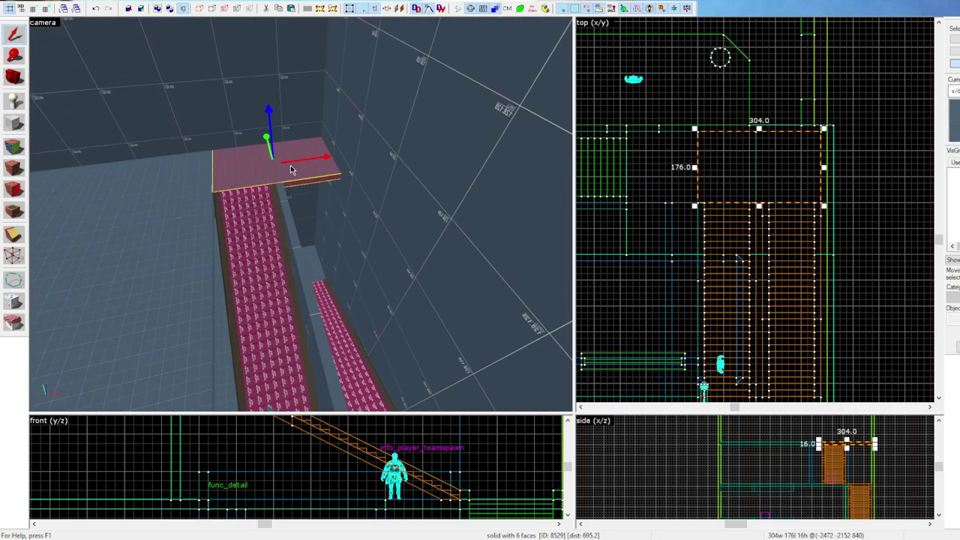
pyautogui.press('z')
pyautogui.click(301, 215)
pyautogui.press('z')
pyautogui.scroll(-3, 844, 468)
pyautogui.scroll(6, 840, 473)
pyautogui.press('z')
pyautogui.press('Escape')
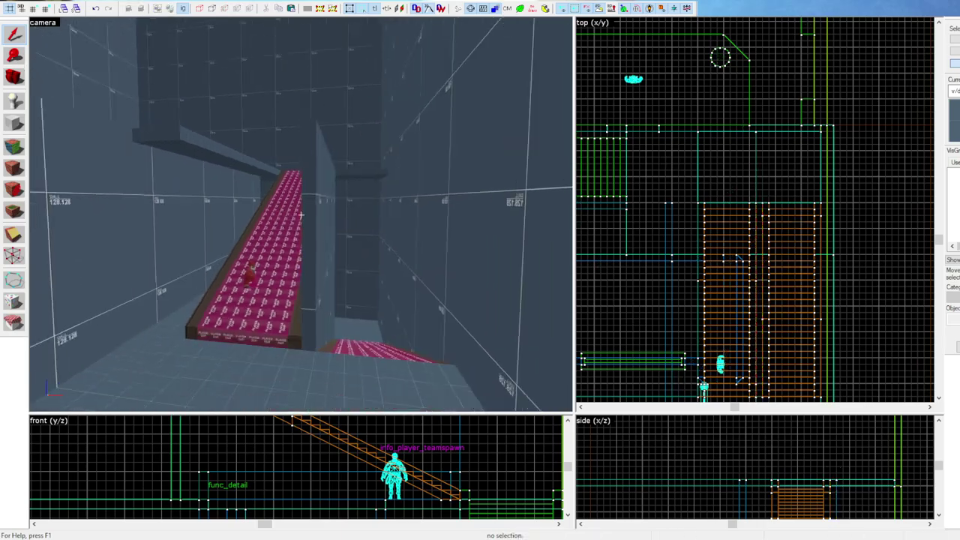
# Fit a wall 16 units wide, 480 long and 256 high along the room side of the upper staircase
pyautogui.click(301, 215)
pyautogui.press('z')
pyautogui.scroll(-3, 862, 124)
pyautogui.moveTo(748, 180)
pyautogui.mouseDown()
pyautogui.moveTo(726, 180)
pyautogui.moveTo(737, 165)
pyautogui.mouseUp()
pyautogui.press('z')
pyautogui.press('z')
pyautogui.scroll(-1, 758, 139)
pyautogui.click(301, 216)
pyautogui.click(301, 215)
pyautogui.press('z')
pyautogui.scroll(3, 787, 225)
pyautogui.press('z')
pyautogui.click(301, 215)
pyautogui.press('z')
pyautogui.click(342, 202)
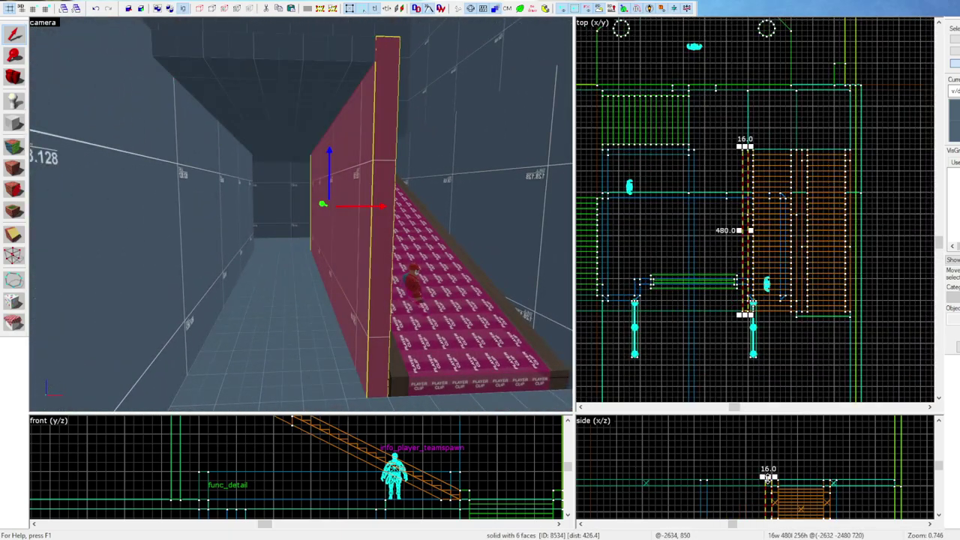
pyautogui.press('Escape')
# Duplicate the staircase wall across to the other side of the upper staircase, between the two flights
pyautogui.press('z')
pyautogui.click(301, 215)
pyautogui.press('z')
pyautogui.keyDown('shift'); pyautogui.moveTo(744, 240); pyautogui.dragTo(799, 240); pyautogui.keyUp('shift')
pyautogui.press('z')
# Add a landing slab 160 units wide, 176 long and 16 thick at the top of the lower staircase
pyautogui.click(300, 216)
pyautogui.press('z')
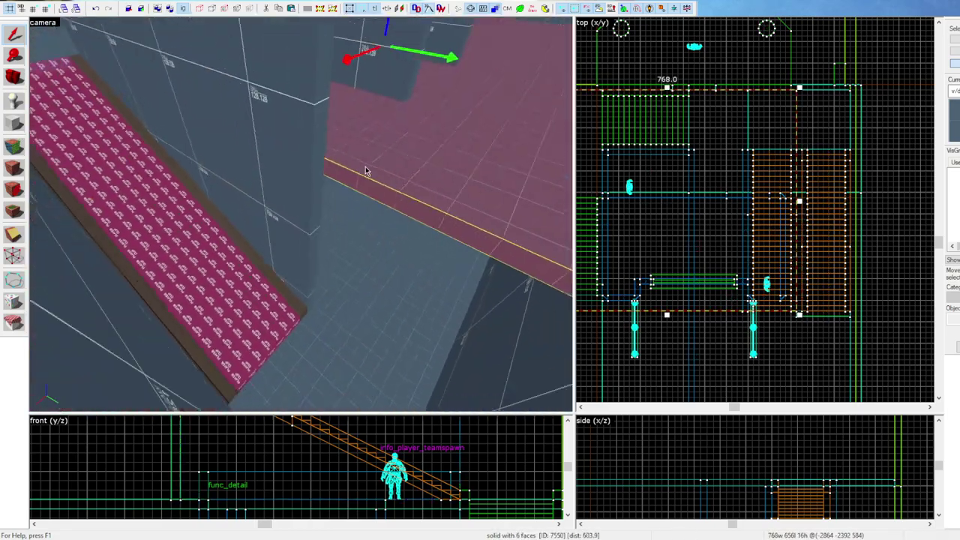
pyautogui.click(301, 214)
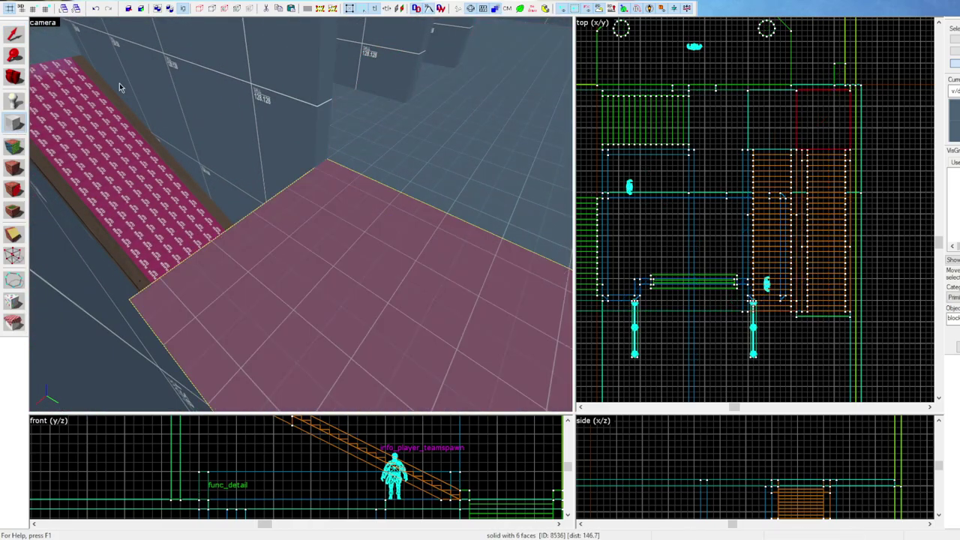
pyautogui.hotkey('shift', 's')
# Stretch the 240-unit-high wall between the two staircases to 656 units long so it runs past the landing
pyautogui.press('z')
pyautogui.click(300, 214)
pyautogui.press('z')
pyautogui.moveTo(801, 146); pyautogui.dragTo(807, 92)
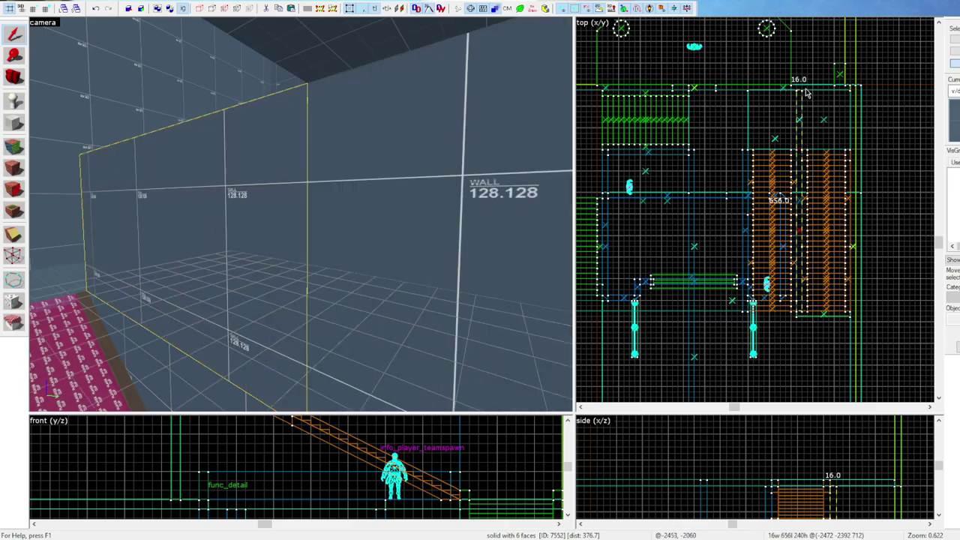
pyautogui.press('z')
# Delete the slab 144 units wide and 480 long that covers the shaft above the lower staircase
pyautogui.click(301, 214)
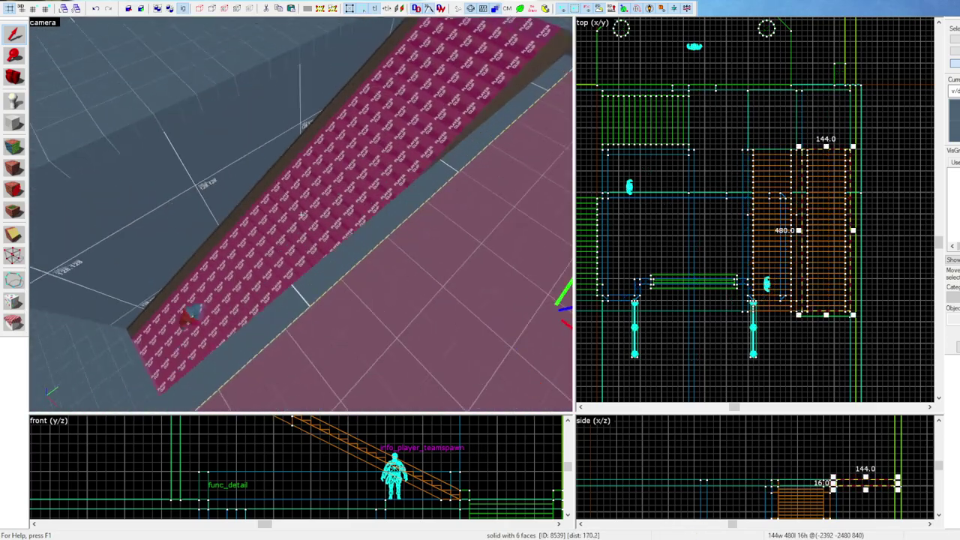
pyautogui.press('z')
pyautogui.press('Delete')
# Duplicate the lower staircase with its player clip straight up so it starts at the level of the new upper floor
pyautogui.hotkey('ctrl', 'w')
pyautogui.click(333, 337)
pyautogui.press('z')
pyautogui.press('z')
pyautogui.scroll(-6, 360, 498)
pyautogui.moveTo(368, 516)
pyautogui.keyDown('shift'); pyautogui.mouseDown()
pyautogui.moveTo(372, 448)
pyautogui.moveTo(417, 436)
pyautogui.mouseUp(); pyautogui.keyUp('shift')
pyautogui.scroll(8, 377, 448)
pyautogui.scroll(-2, 425, 452)
pyautogui.moveTo(289, 437); pyautogui.dragTo(409, 495, button='middle')
pyautogui.scroll(-2, 409, 494)
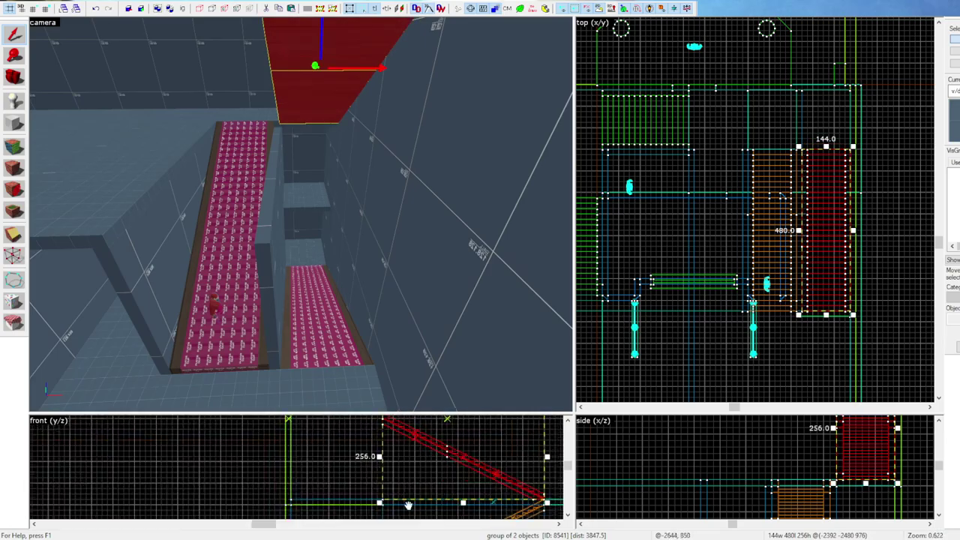
# Raise the top of the building's outer walls above the uppermost staircase
pyautogui.press('z')
pyautogui.click(300, 215)
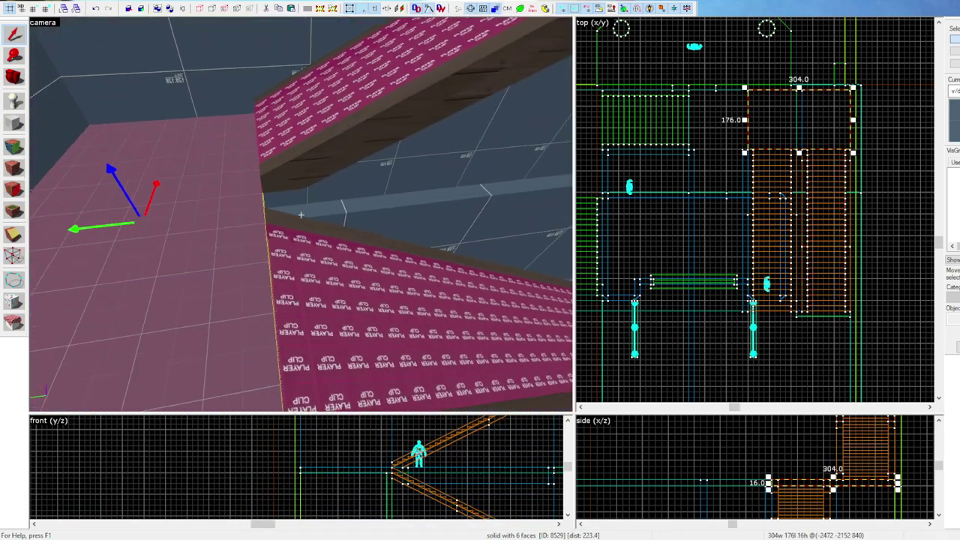
pyautogui.hotkey('ctrl', 'w')
pyautogui.click(301, 214)
pyautogui.press('z')
pyautogui.scroll(-10, 833, 469)
pyautogui.moveTo(841, 465); pyautogui.dragTo(839, 429)
pyautogui.press('Escape')
pyautogui.scroll(5, 813, 422)
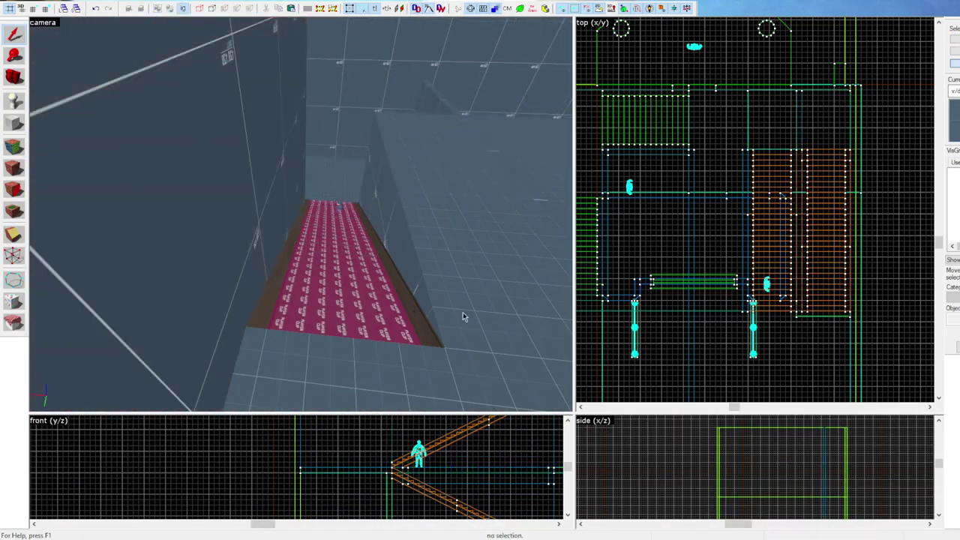
pyautogui.press('z')
pyautogui.click(301, 214)
pyautogui.press('z')
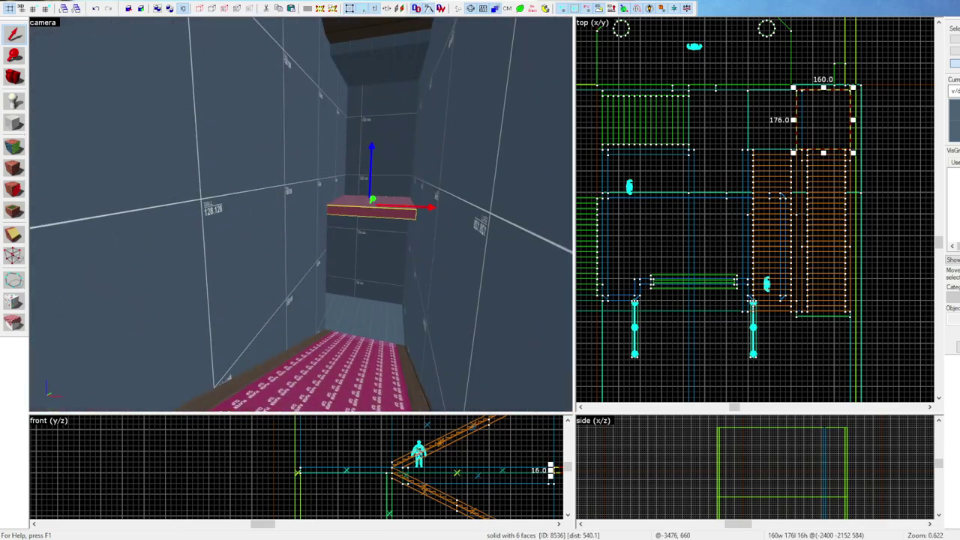
pyautogui.press('z')
pyautogui.press('Escape')
pyautogui.press('z')
# Undo the stray edit to the 304-unit-wide upper landing and draw a new block across the staircase shaft beside it
pyautogui.click(313, 185)
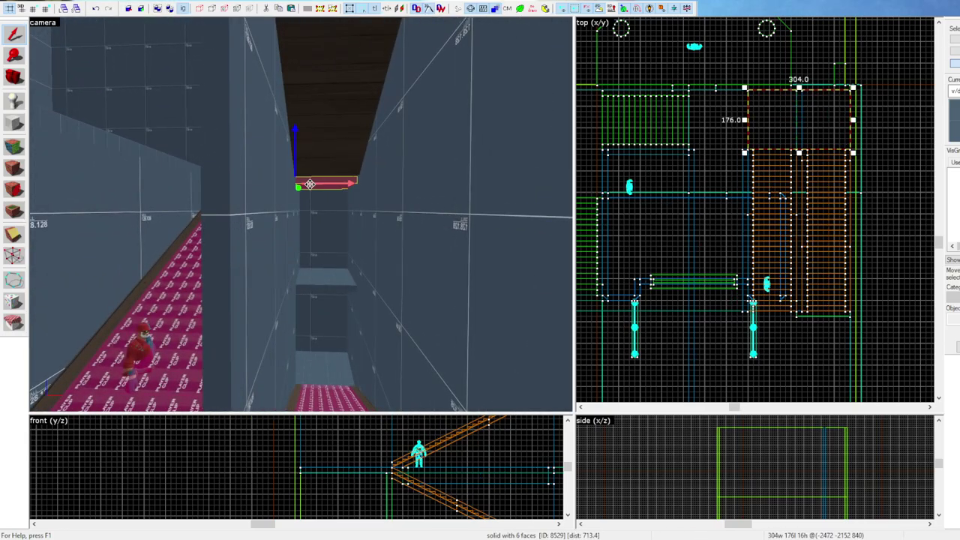
pyautogui.scroll(-3, 839, 126)
pyautogui.moveTo(784, 122)
pyautogui.mouseDown()
pyautogui.moveTo(770, 122)
pyautogui.moveTo(867, 291)
pyautogui.mouseUp()
pyautogui.hotkey('ctrl', 'z')
pyautogui.hotkey('shift', 'b')
pyautogui.scroll(3, 817, 144)
pyautogui.press('Return')
pyautogui.press('z')
pyautogui.press('Escape')
pyautogui.press('Escape')
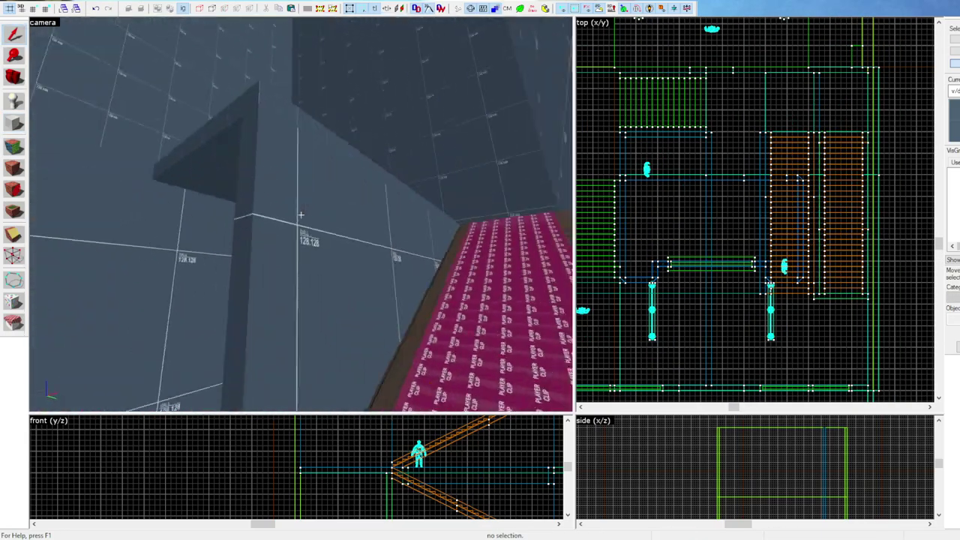
# Lower the top edge of the wall beside the staircase to the underside of the upper floor
pyautogui.click(301, 215)
pyautogui.press('z')
pyautogui.scroll(-6, 716, 463)
pyautogui.scroll(8, 734, 514)
pyautogui.moveTo(744, 454); pyautogui.dragTo(744, 459)
pyautogui.press('Escape')
# Inspect the walls, ceilings and corridors around the stacked staircases
pyautogui.press('z')
pyautogui.click(301, 215)
pyautogui.press('z')
pyautogui.press('Escape')
pyautogui.press('z')
pyautogui.press('z')
pyautogui.press('z')
pyautogui.click(301, 215)
pyautogui.press('Escape')
pyautogui.press('z')
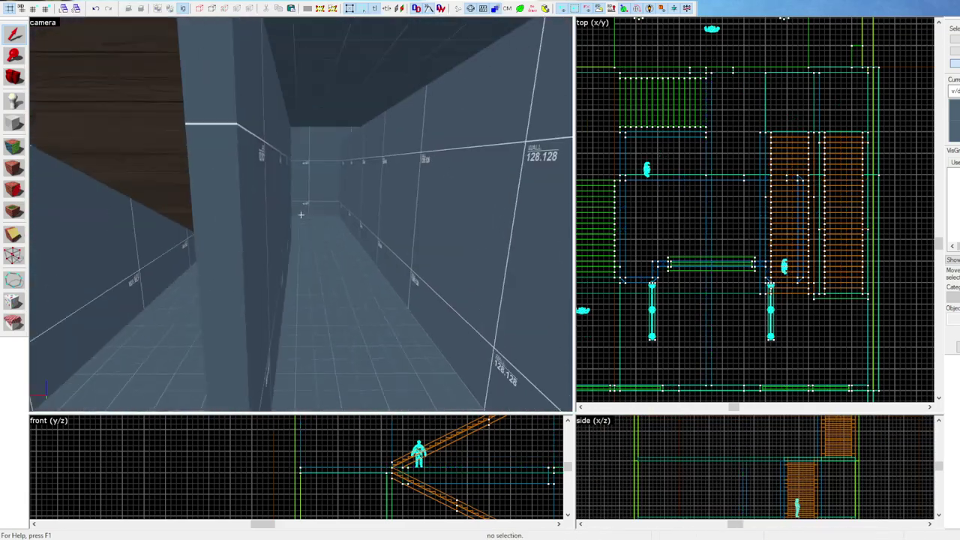
# Delete the player spawn on the upper staircase and place a new info_player_teamspawn on the floor near its foot
pyautogui.click(301, 215)
pyautogui.press('Delete')
pyautogui.hotkey('shift', 'e')
pyautogui.click(301, 215)
pyautogui.press('z')
# Place a prop_static on the floor near the new player spawn and give it a door frame model
pyautogui.hotkey('shift', 'e')
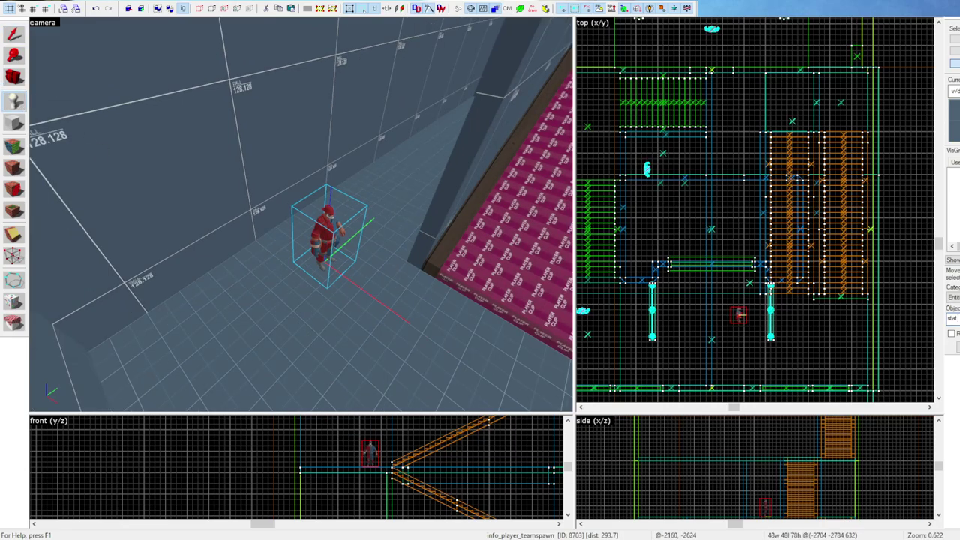
pyautogui.click(197, 297)
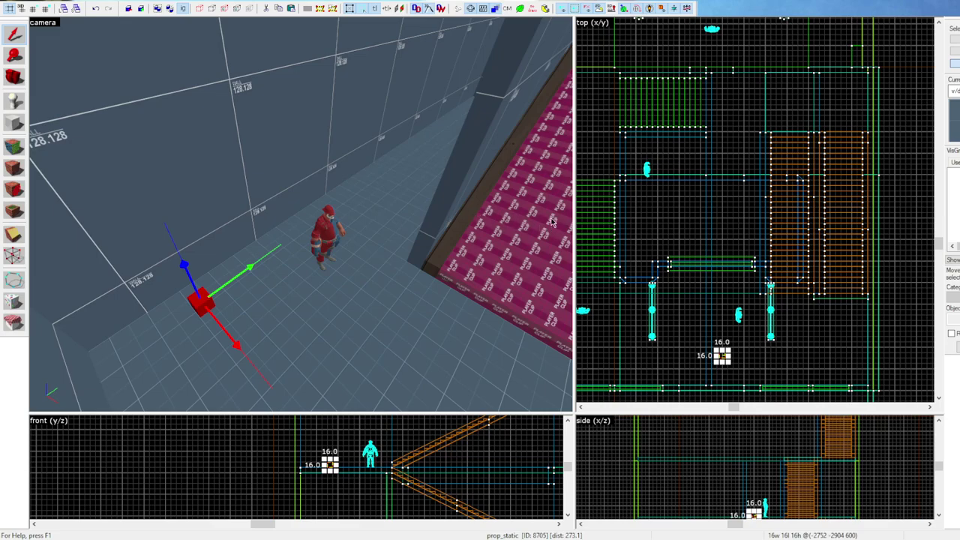
pyautogui.press('Return')
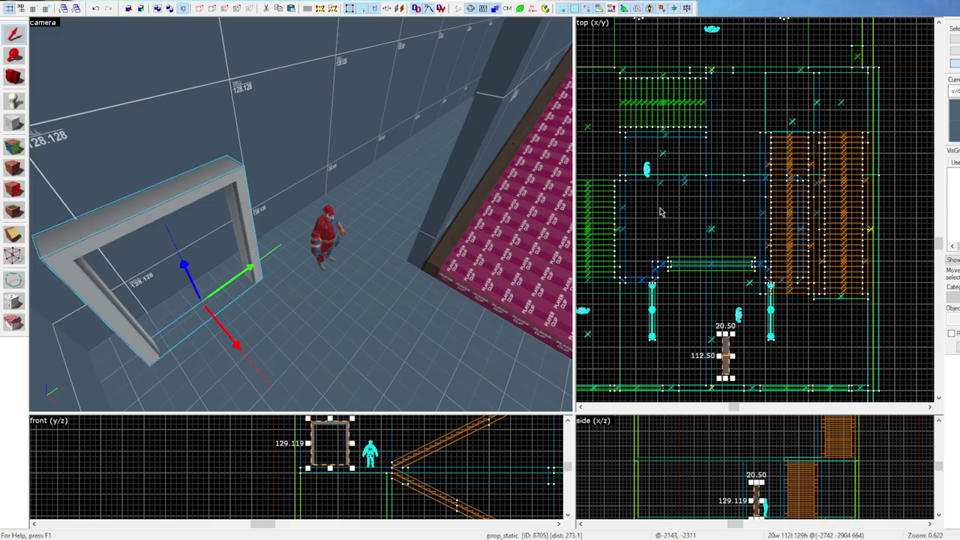
# Move the door frame prop into the long wall and lower it onto the floor
pyautogui.scroll(5, 704, 377)
pyautogui.moveTo(791, 240); pyautogui.dragTo(753, 193)
pyautogui.scroll(5, 743, 198)
pyautogui.moveTo(788, 180); pyautogui.dragTo(771, 197)
pyautogui.scroll(11, 750, 459)
pyautogui.moveTo(743, 440)
pyautogui.mouseDown()
pyautogui.moveTo(730, 459)
pyautogui.moveTo(744, 458)
pyautogui.mouseUp()
# Split the long wall vertically at both sides of the door frame, keeping all the pieces
pyautogui.click(300, 161)
pyautogui.hotkey('shift', 'x')
pyautogui.scroll(-6, 862, 173)
pyautogui.moveTo(837, 147); pyautogui.dragTo(848, 147)
pyautogui.scroll(5, 843, 148)
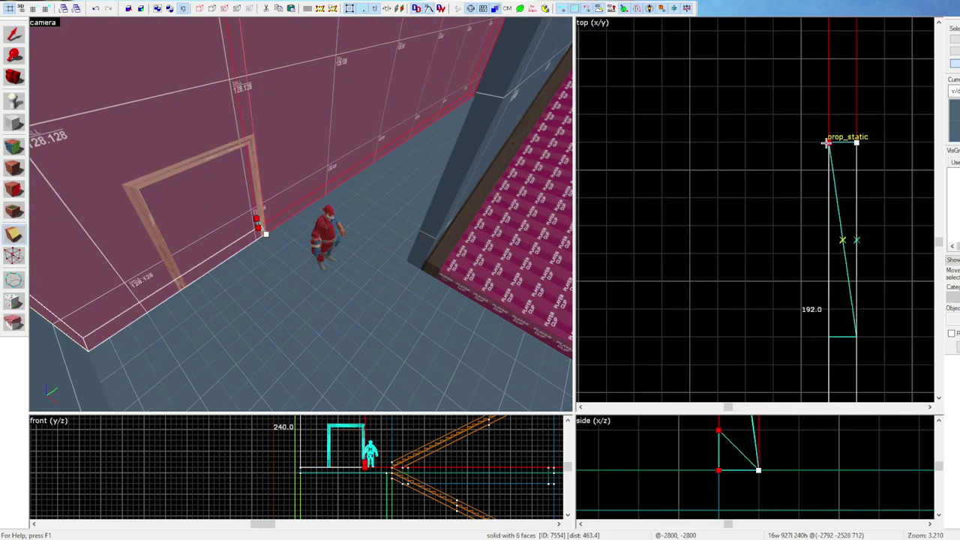
pyautogui.scroll(-5, 838, 183)
pyautogui.press('Return')
pyautogui.moveTo(834, 246); pyautogui.dragTo(845, 246)
# Raise the bottom edge of the wall section at the door frame to the frame's top to open the doorway
pyautogui.hotkey('shift', 's')
pyautogui.scroll(-9, 743, 482)
pyautogui.moveTo(743, 482); pyautogui.dragTo(750, 424)
pyautogui.press('Escape')
pyautogui.press('z')
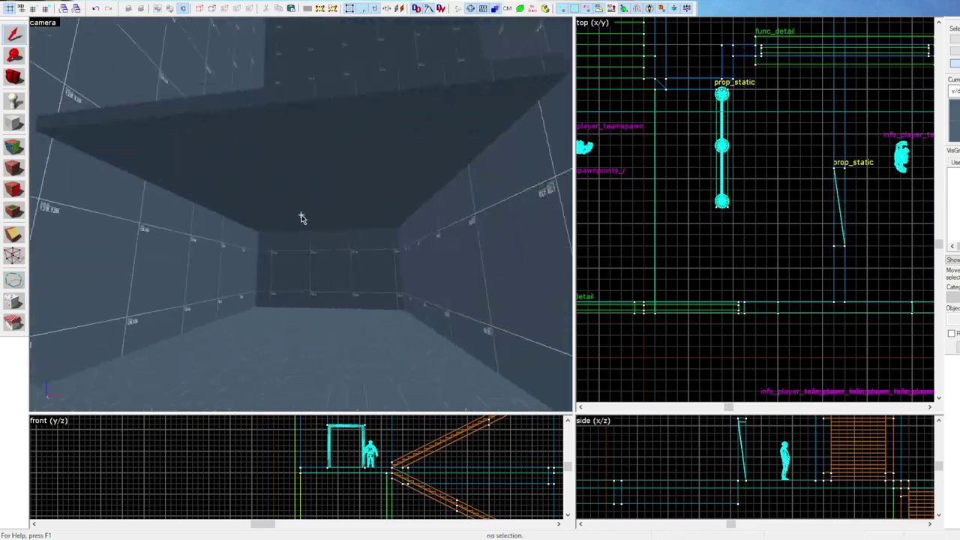
# Extend the ceiling slab over the open part of the room and clip it to fit
pyautogui.click(301, 215)
pyautogui.press('z')
pyautogui.scroll(-5, 732, 219)
pyautogui.moveTo(736, 179); pyautogui.dragTo(732, 253)
pyautogui.press('z')
pyautogui.click(14, 235)
pyautogui.scroll(4, 769, 151)
pyautogui.moveTo(775, 151); pyautogui.dragTo(776, 143)
pyautogui.press('Return')
pyautogui.scroll(-9, 779, 149)
pyautogui.press('Escape')
pyautogui.press('Escape')
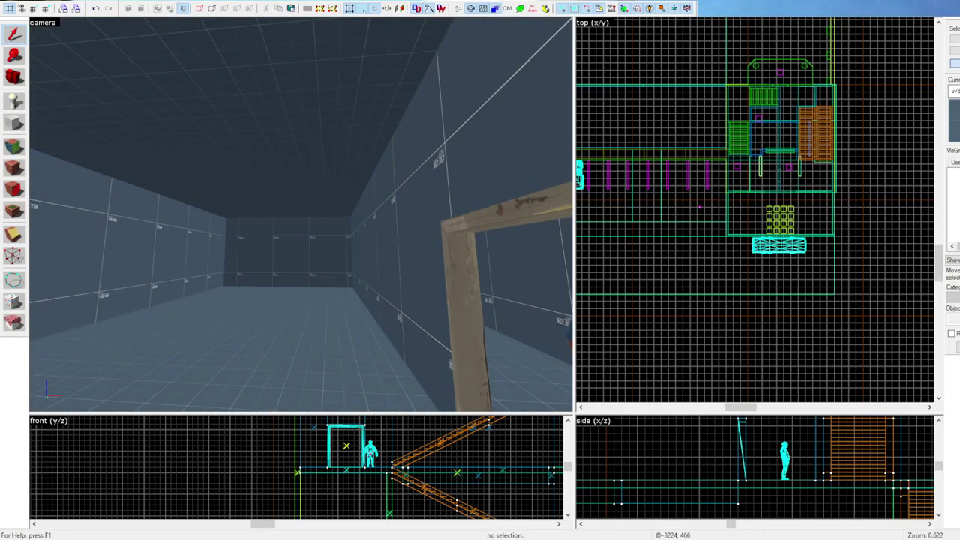
# Duplicate the door frame together with the wall section above it and position the copy further along the same wall
pyautogui.press('z')
pyautogui.click(309, 213)
pyautogui.press('z')
pyautogui.press('z')
pyautogui.scroll(6, 779, 157)
pyautogui.press('z')
pyautogui.press('z')
pyautogui.keyDown('ctrl'); pyautogui.click(380, 157); pyautogui.keyUp('ctrl')
pyautogui.keyDown('shift'); pyautogui.moveTo(778, 212); pyautogui.dragTo(778, 82); pyautogui.keyUp('shift')
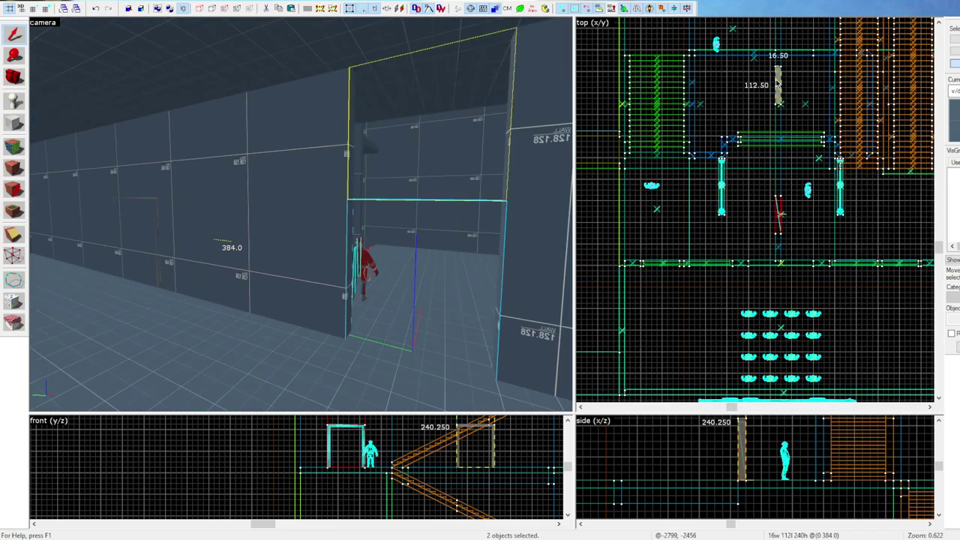
pyautogui.scroll(8, 781, 96)
pyautogui.press('z')
pyautogui.press('z')
pyautogui.press('Right')
pyautogui.press('Right')
# Make another copy of the door frame and header section near the far end of the wall and adjust its position
pyautogui.press('z')
pyautogui.press('z')
pyautogui.keyDown('shift'); pyautogui.moveTo(330, 159); pyautogui.dragTo(160, 165); pyautogui.keyUp('shift')
pyautogui.press('z')
pyautogui.press('z')
pyautogui.moveTo(120, 188); pyautogui.dragTo(159, 188)
pyautogui.press('z')
pyautogui.press('z')
# Draw a partition wall 16 units thick and 240 high across the room and stretch it to meet the wall with the doorways
pyautogui.click(300, 215)
pyautogui.click(13, 126)
pyautogui.scroll(-6, 757, 155)
pyautogui.moveTo(759, 267); pyautogui.dragTo(805, 293, button='middle')
pyautogui.moveTo(792, 224); pyautogui.dragTo(620, 221)
pyautogui.scroll(-2, 669, 220)
pyautogui.press('Return')
pyautogui.press('z')
pyautogui.press('z')
pyautogui.click(14, 34)
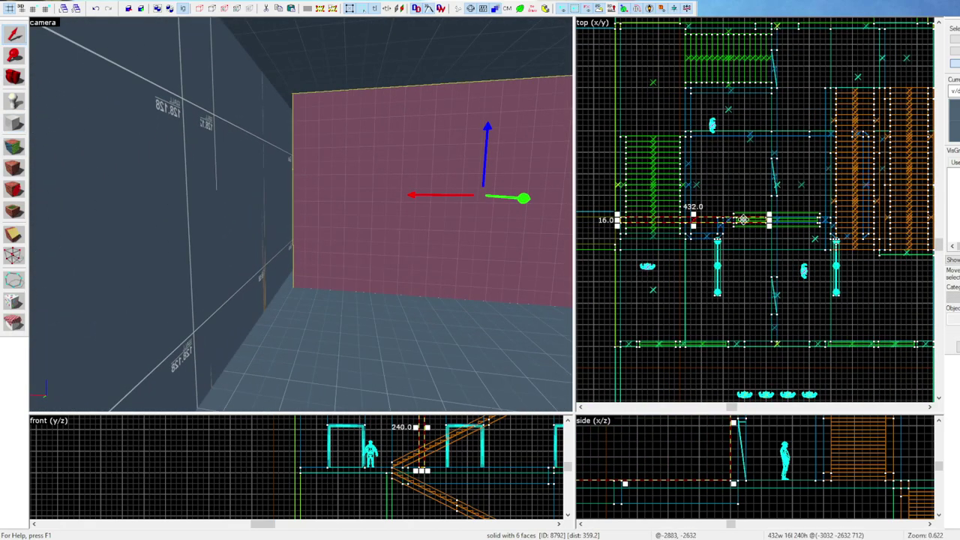
pyautogui.moveTo(770, 220); pyautogui.dragTo(775, 221)
pyautogui.scroll(-3, 767, 457)
# Split the long wall at both sides of the middle door frame and delete the piece filling the doorway
pyautogui.click(336, 232)
pyautogui.hotkey('shift', 'x')
pyautogui.scroll(4, 780, 173)
pyautogui.moveTo(763, 144); pyautogui.dragTo(774, 144)
pyautogui.press('Return')
pyautogui.moveTo(763, 222); pyautogui.dragTo(774, 222)
pyautogui.press('Return')
pyautogui.hotkey('shift', 's')
pyautogui.click(517, 232)
pyautogui.press('Delete')
# Split the remaining wall at the far door frame and delete the piece that blocks its doorway
pyautogui.click(390, 217)
pyautogui.hotkey('shift', 'x')
pyautogui.moveTo(785, 118); pyautogui.dragTo(795, 118)
pyautogui.press('Return')
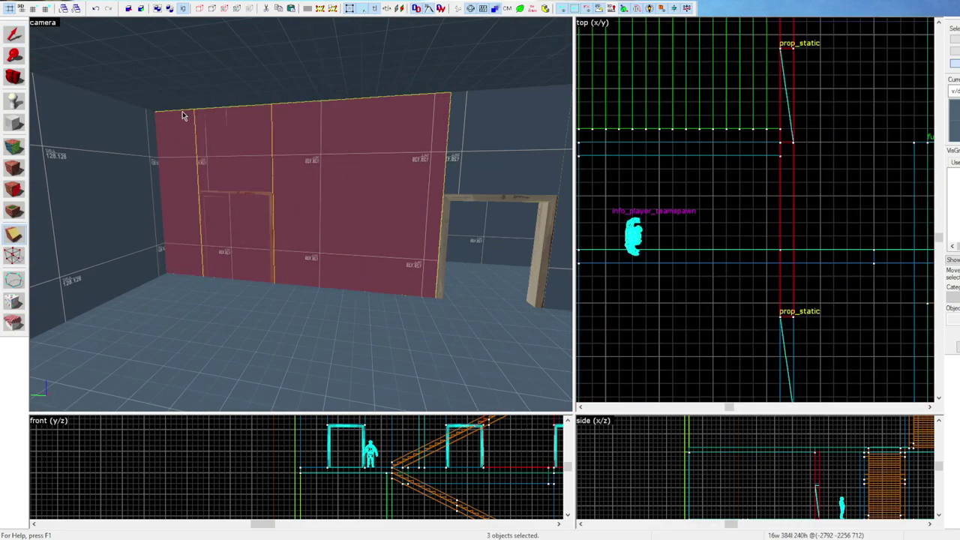
pyautogui.hotkey('shift', 's')
pyautogui.click(233, 154)
pyautogui.press('Delete')
# Extend the 16-unit-thick wall beside the wooden staircase to the far end of the building
pyautogui.press('z')
pyautogui.click(301, 214)
pyautogui.press('z')
pyautogui.scroll(-5, 778, 43)
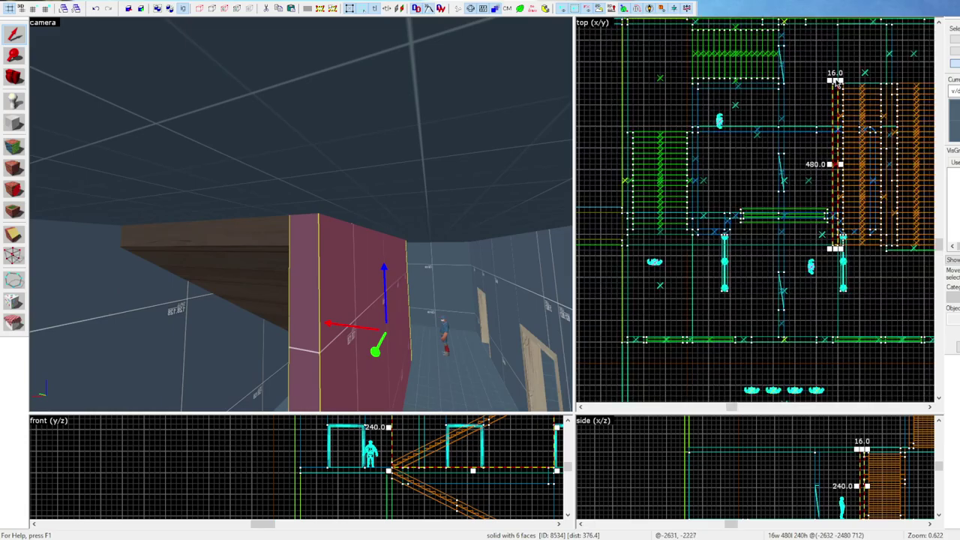
pyautogui.moveTo(836, 80); pyautogui.dragTo(837, 25)
pyautogui.press('Escape')
pyautogui.press('z')
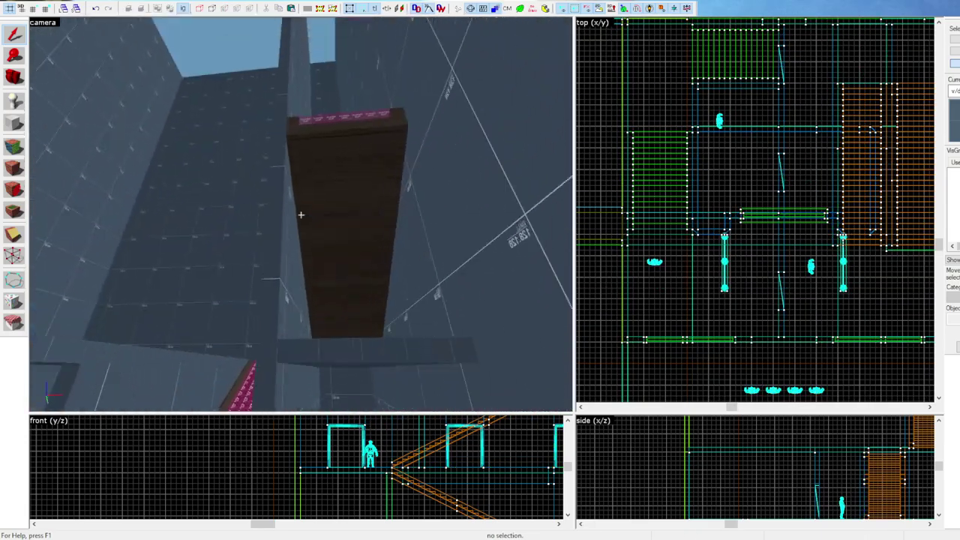
pyautogui.click(301, 214)
pyautogui.press('z')
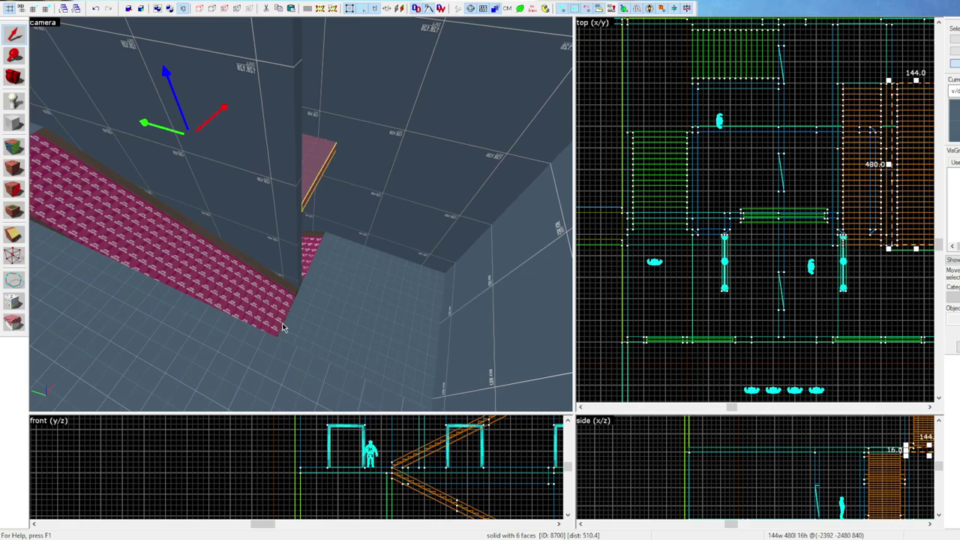
pyautogui.scroll(-2, 282, 327)
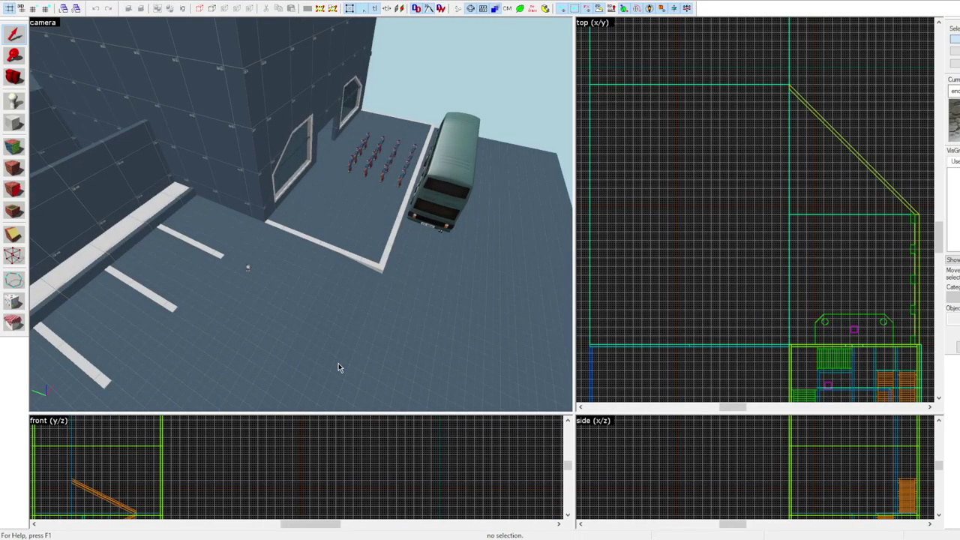
# Delete the diagonal concrete perimeter wall at the corner of the outdoor area
pyautogui.moveTo(338, 365); pyautogui.dragTo(301, 216)
pyautogui.press('w')
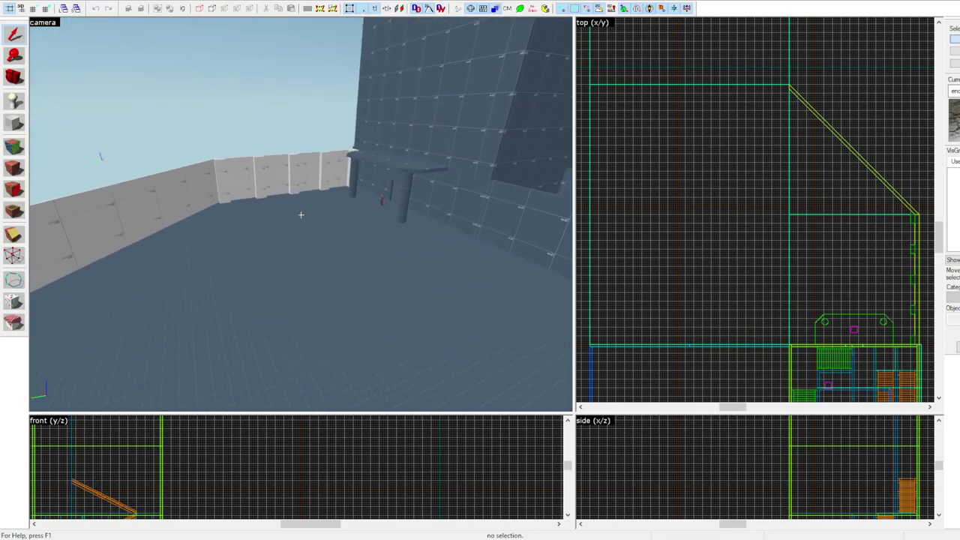
pyautogui.press('z')
pyautogui.click(243, 177)
pyautogui.press('a')
pyautogui.press('z')
pyautogui.press('a')
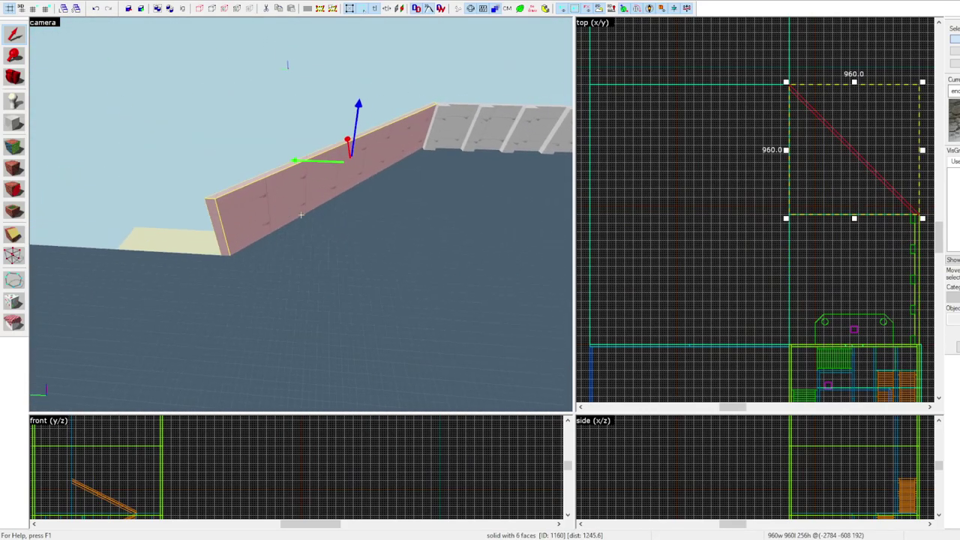
pyautogui.press('Delete')
# Lengthen the ground slab in front of the building entrance to 1152 units with a coarser grid
pyautogui.click(461, 203)
pyautogui.press('z')
pyautogui.press('z')
pyautogui.press('z')
pyautogui.press('w')
pyautogui.press('z')
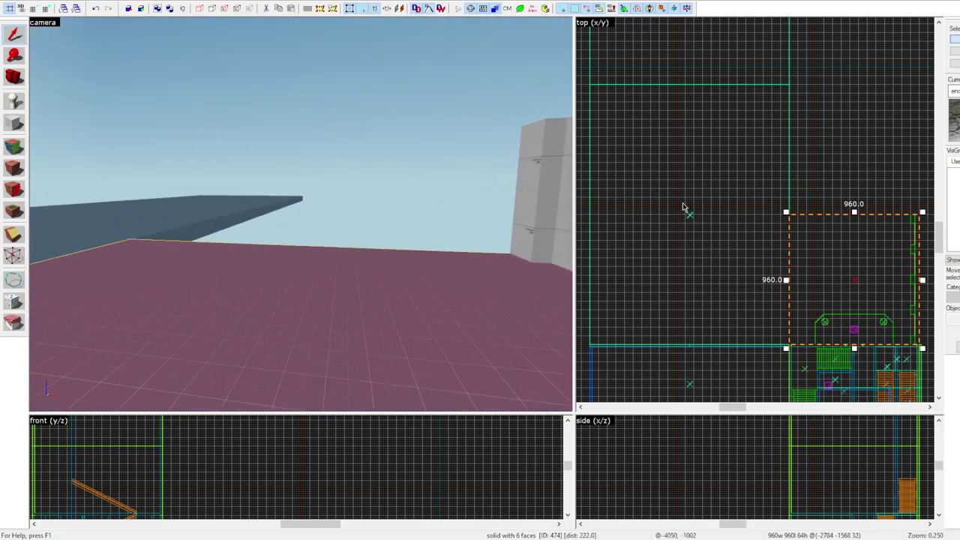
pyautogui.press(']')
pyautogui.scroll(1, 855, 213)
pyautogui.moveTo(855, 212); pyautogui.dragTo(853, 179)
pyautogui.press('z')
pyautogui.press('z')
pyautogui.moveTo(855, 180); pyautogui.dragTo(752, 178, button='middle')
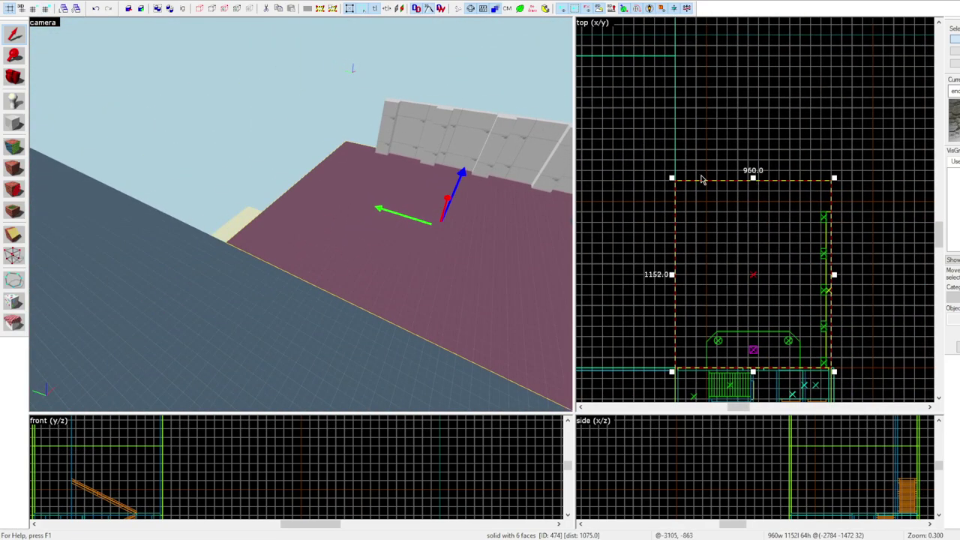
# Duplicate the concrete perimeter wall with its pillars further along the edge of the ground
pyautogui.click(450, 138)
pyautogui.press('z')
pyautogui.press('z')
pyautogui.scroll(6, 823, 210)
pyautogui.moveTo(827, 355)
pyautogui.keyDown('shift'); pyautogui.mouseDown()
pyautogui.moveTo(822, 209)
pyautogui.moveTo(847, 180)
pyautogui.moveTo(849, 248)
pyautogui.mouseUp(); pyautogui.keyUp('shift')
# Lengthen the ground slab to 1856 units so that it runs alongside the copied perimeter wall
pyautogui.click(34, 9)
pyautogui.press('z')
pyautogui.press('w')
pyautogui.press('z')
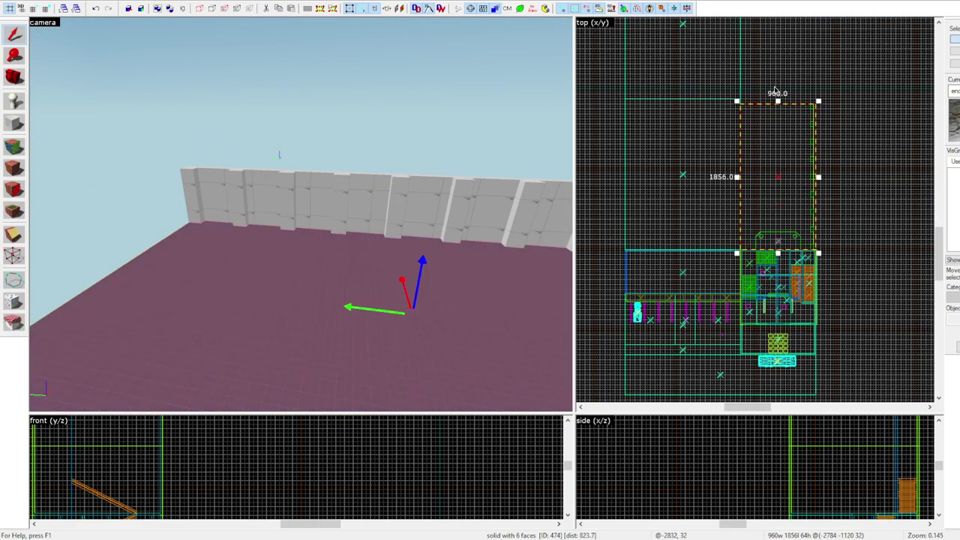
# Add a 928 by 512 by 256 unit block at the ground's far end with a diagonally clipped corner, and fill the floor gap beside it
pyautogui.press('Escape')
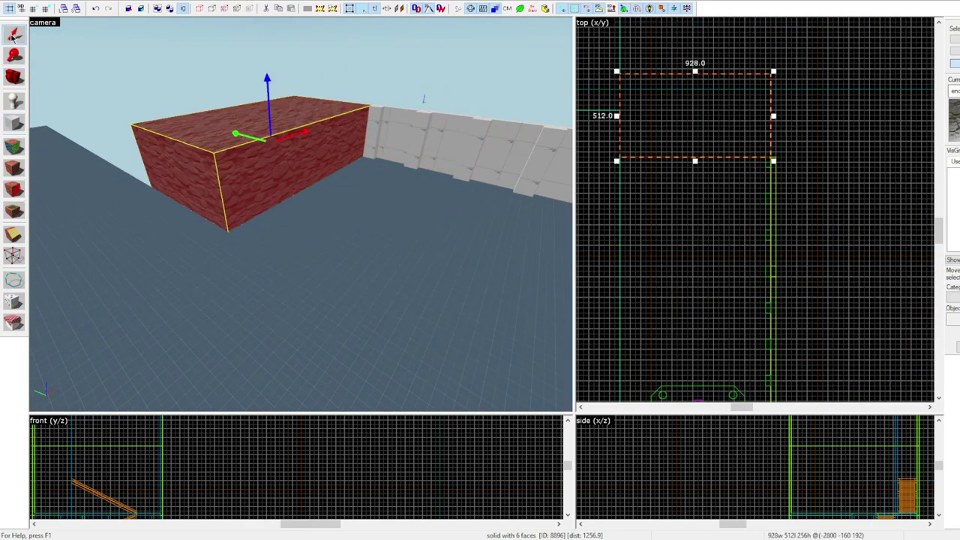
pyautogui.press('Return')
pyautogui.click(250, 178)
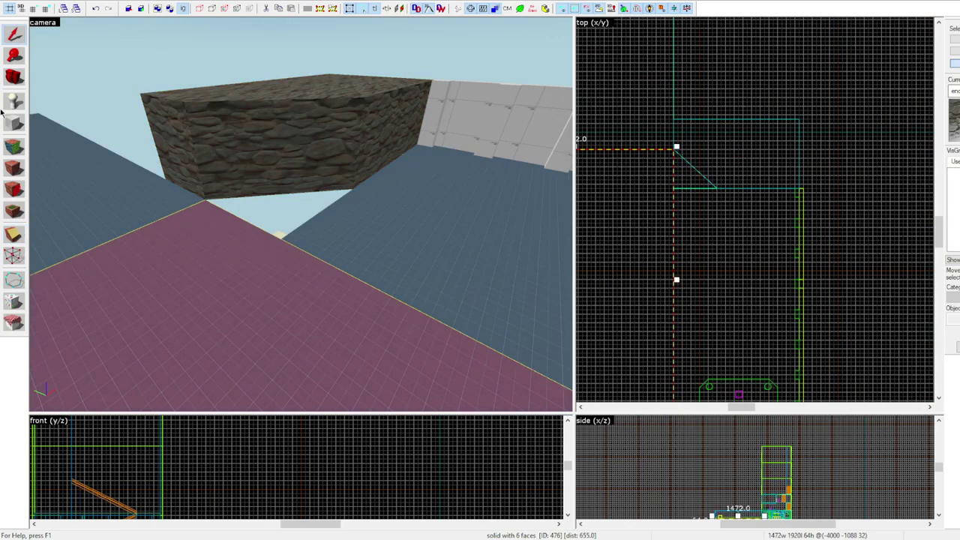
pyautogui.moveTo(606, 84); pyautogui.dragTo(760, 223)
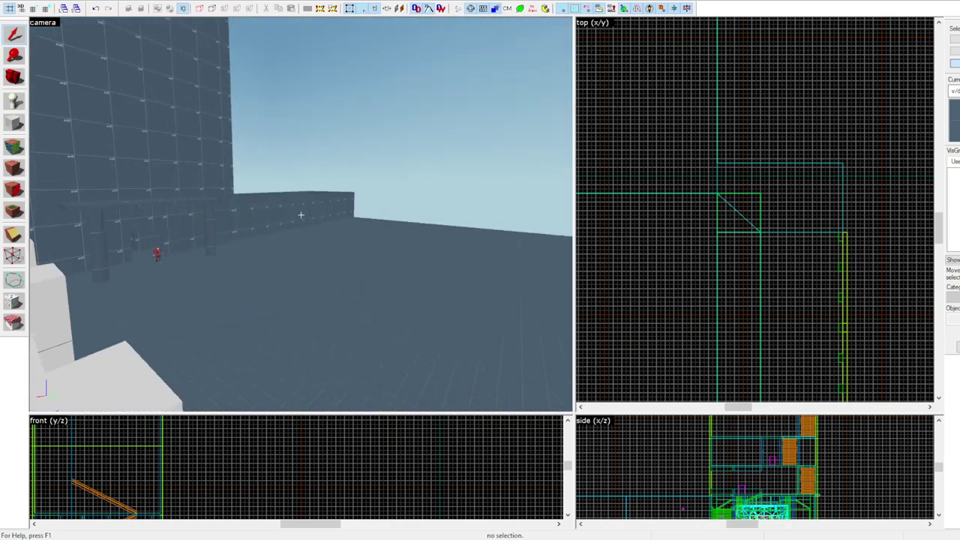
pyautogui.press('z')
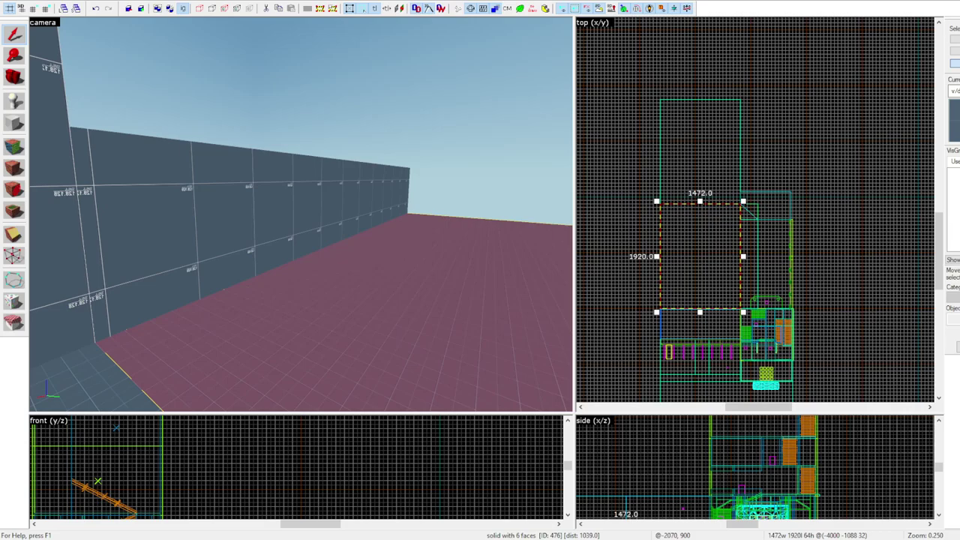
# Clip the two opposite side walls of the lobby vertically to isolate a section 192 units long in each
pyautogui.click(301, 214)
pyautogui.click(301, 214)
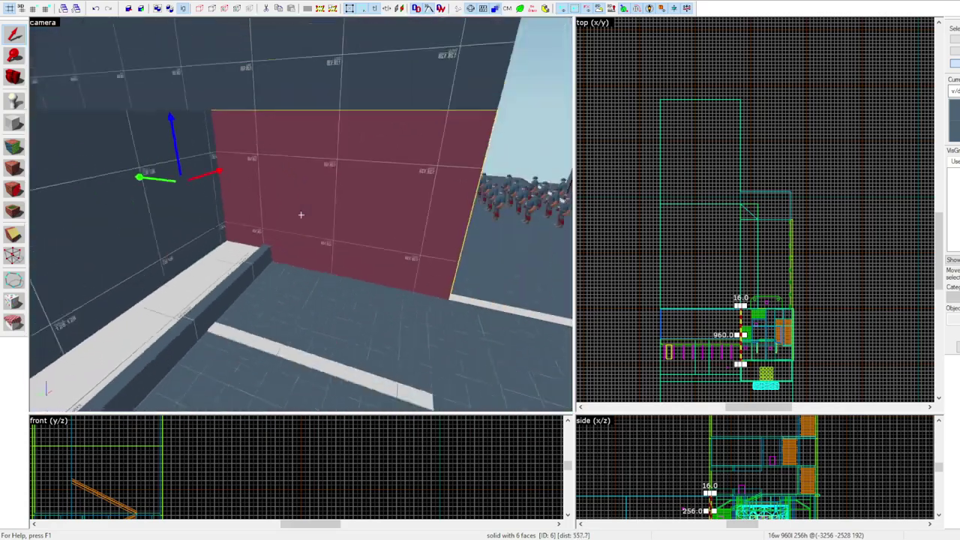
pyautogui.scroll(3, 301, 215)
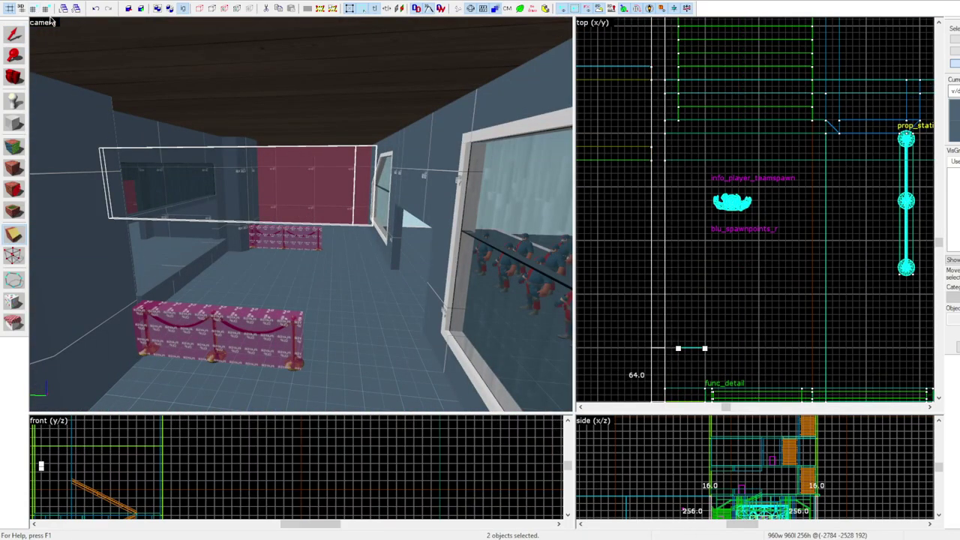
pyautogui.press('Return')
# Clip the isolated lobby wall sections horizontally to leave pieces 160 units high for the openings
pyautogui.click(300, 243)
pyautogui.keyDown('ctrl'); pyautogui.click(301, 214); pyautogui.keyUp('ctrl')
pyautogui.scroll(10, 658, 487)
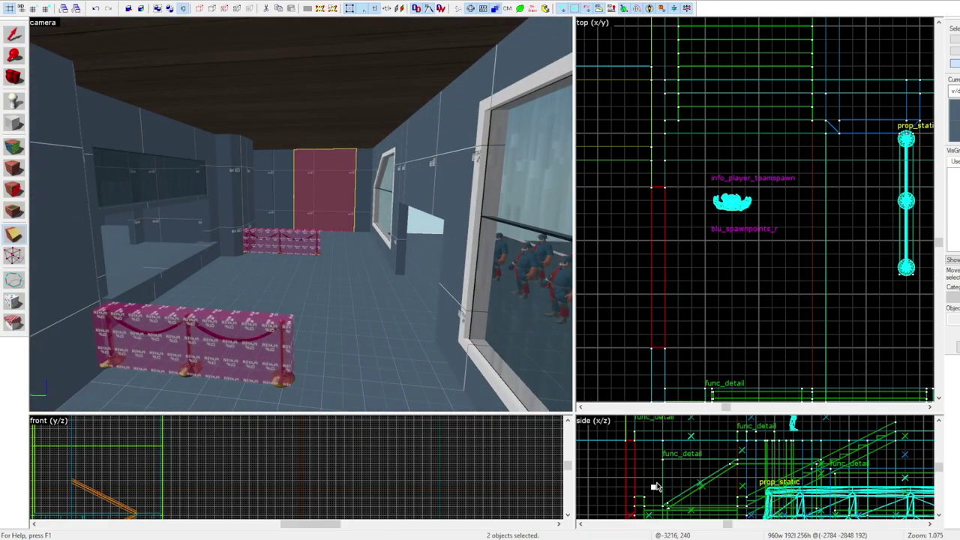
pyautogui.press('Return')
pyautogui.scroll(-6, 659, 489)
pyautogui.scroll(6, 651, 461)
pyautogui.click(13, 34)
# Split thin strips off the top and bottom of both 160-unit-high wall sections using a finer grid
pyautogui.click(325, 196)
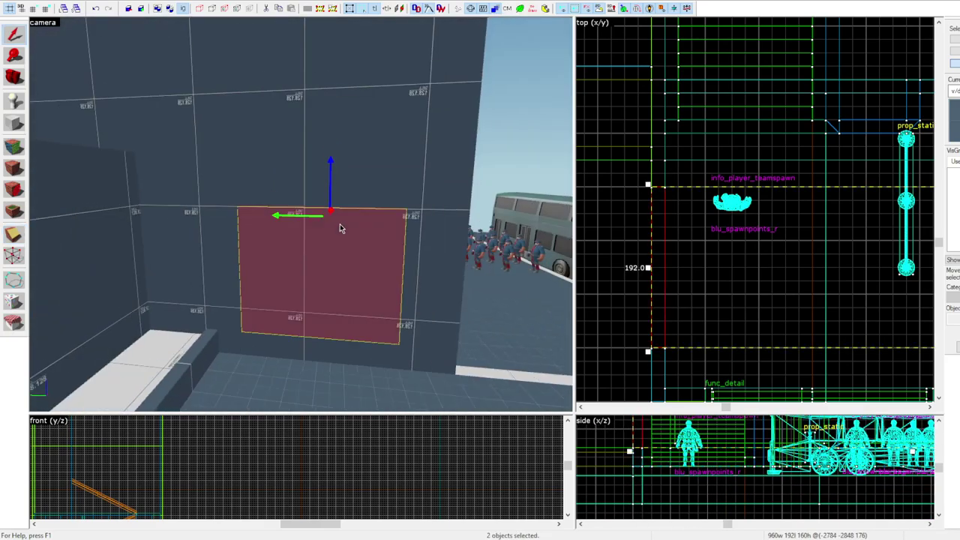
pyautogui.keyDown('ctrl'); pyautogui.click(338, 227); pyautogui.keyUp('ctrl')
pyautogui.hotkey('shift', 'x')
pyautogui.press('[')
pyautogui.press('Left')
pyautogui.press('Left')
pyautogui.scroll(3, 660, 487)
pyautogui.moveTo(660, 492); pyautogui.dragTo(692, 491)
pyautogui.press('Return')
pyautogui.scroll(6, 673, 450)
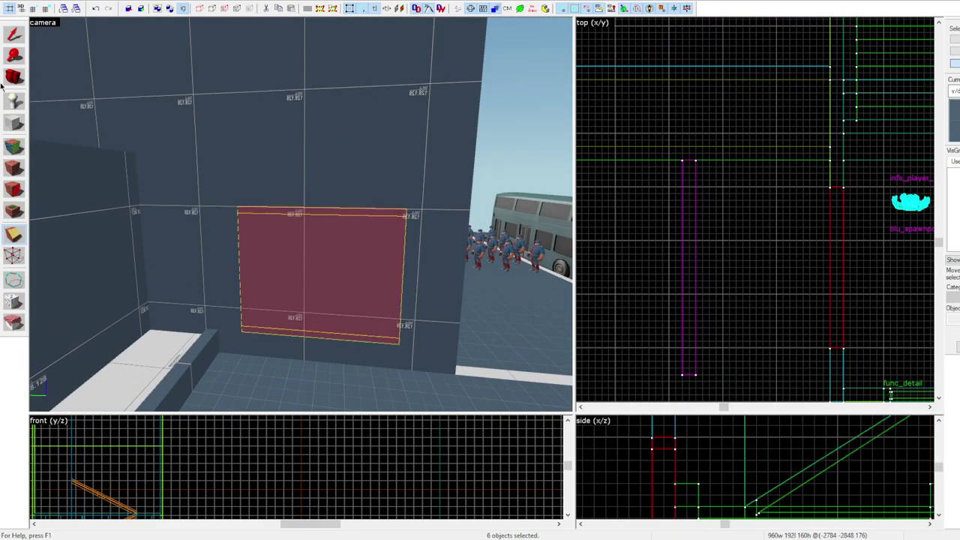
# Split thin vertical strips off both side edges of the two 160-unit-high lobby wall sections
pyautogui.click(14, 35)
pyautogui.click(323, 270)
pyautogui.keyDown('ctrl'); pyautogui.click(351, 197); pyautogui.keyUp('ctrl')
pyautogui.click(14, 234)
pyautogui.moveTo(844, 194); pyautogui.dragTo(827, 194)
pyautogui.press('Return')
pyautogui.keyDown('ctrl'); pyautogui.click(242, 300); pyautogui.keyUp('ctrl')
pyautogui.press('Delete')
# Group the four frame strips around each lobby window and tie each set to a func_detail entity
pyautogui.click(193, 210)
pyautogui.keyDown('ctrl'); pyautogui.click(300, 300); pyautogui.keyUp('ctrl')
pyautogui.keyDown('ctrl'); pyautogui.click(91, 288); pyautogui.keyUp('ctrl')
pyautogui.keyDown('ctrl'); pyautogui.click(193, 386); pyautogui.keyUp('ctrl')
pyautogui.press('z')
pyautogui.press('z')
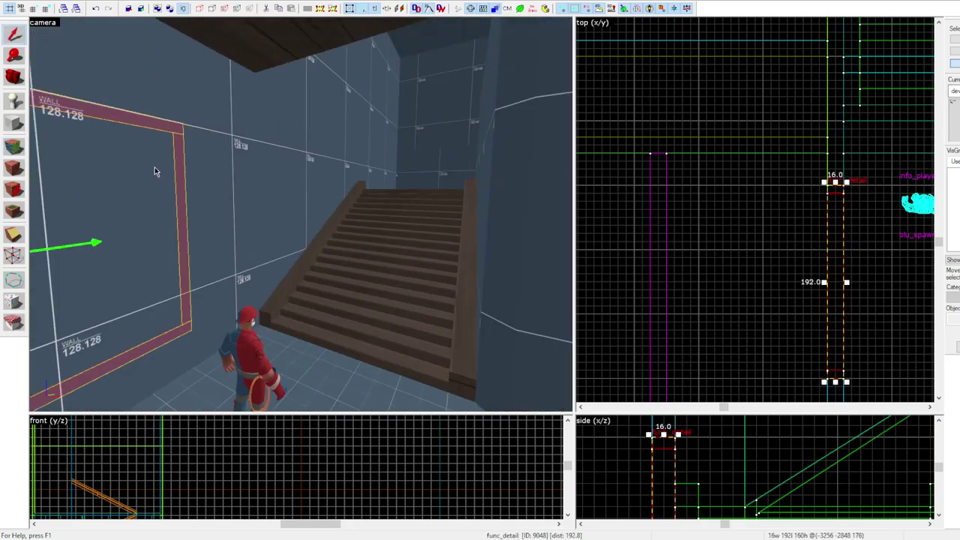
pyautogui.hotkey('ctrl', 't')
pyautogui.press('z')
pyautogui.press('z')
pyautogui.click(273, 218)
pyautogui.keyDown('ctrl'); pyautogui.click(225, 179); pyautogui.keyUp('ctrl')
pyautogui.press('z')
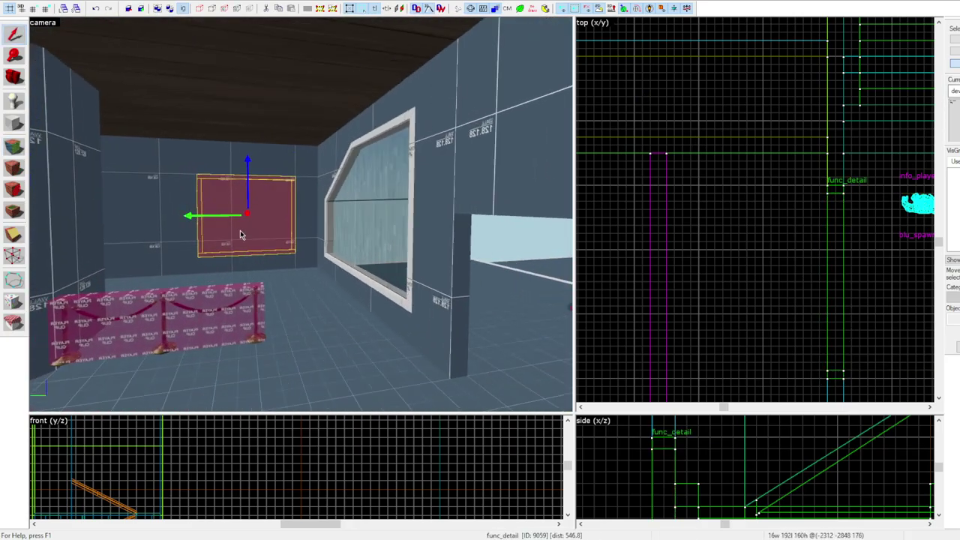
# Thin the centre panes of both lobby windows with the vertex tool on a finer grid
pyautogui.click(237, 217)
pyautogui.keyDown('ctrl'); pyautogui.click(198, 236); pyautogui.keyUp('ctrl')
pyautogui.hotkey('shift', 'v')
pyautogui.press('[')
pyautogui.moveTo(839, 183); pyautogui.dragTo(814, 188)
pyautogui.press('Left')
pyautogui.press('z')
pyautogui.click(420, 217)
# Apply the glass texture to the faces of both lobby window panes
pyautogui.scroll(-8, 791, 207)
pyautogui.scroll(7, 840, 270)
pyautogui.hotkey('shift', 'a')
pyautogui.press('z')
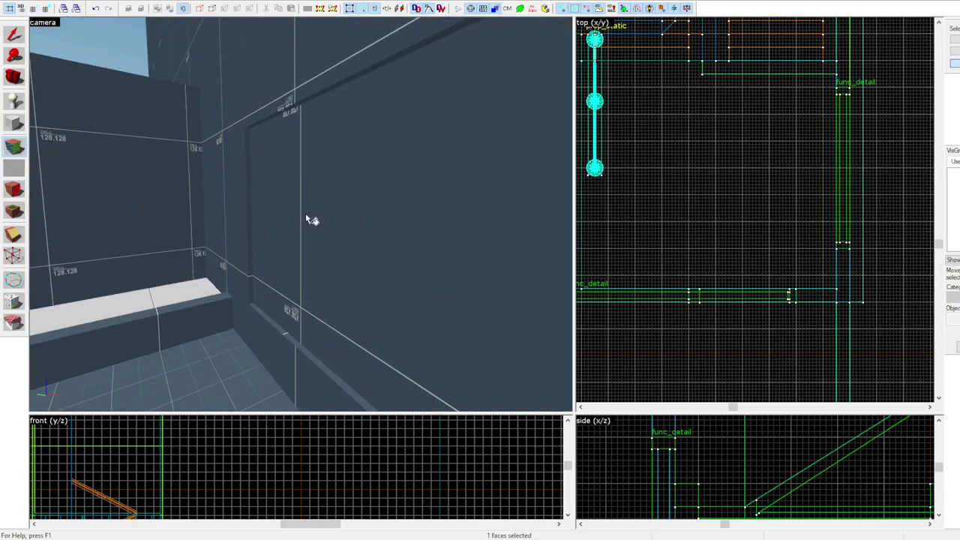
pyautogui.rightClick(306, 215)
pyautogui.click(279, 235)
pyautogui.press('z')
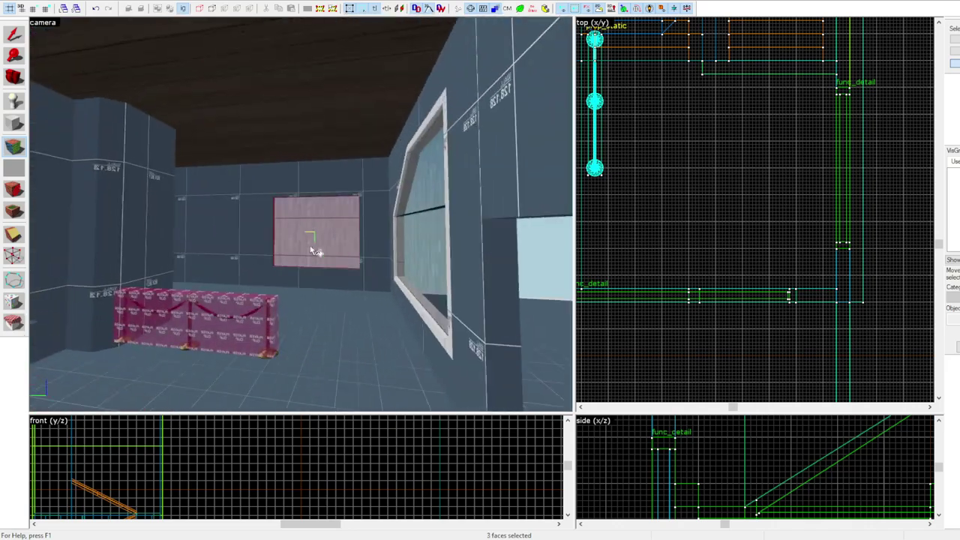
pyautogui.press('z')
pyautogui.click(225, 228)
pyautogui.hotkey('shift', 's')
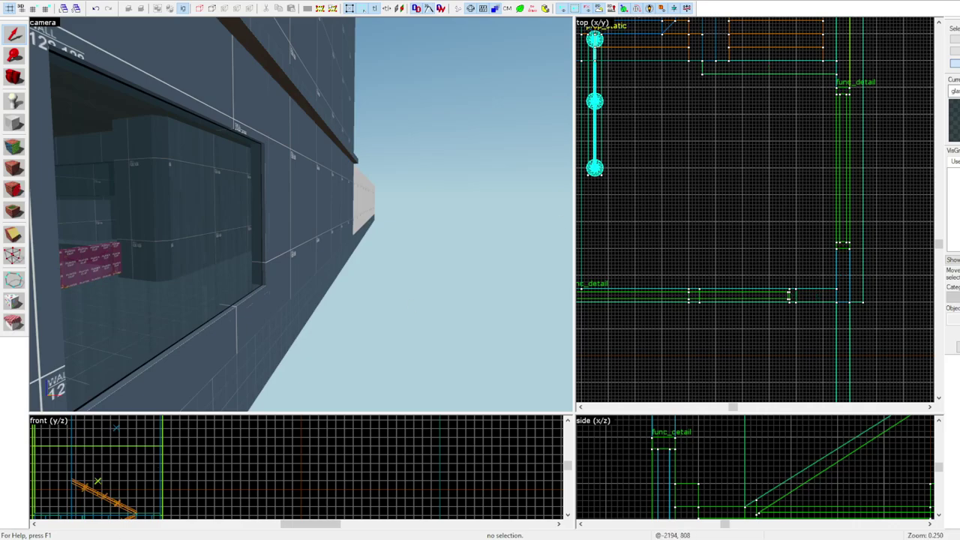
pyautogui.press('z')
pyautogui.press('z')
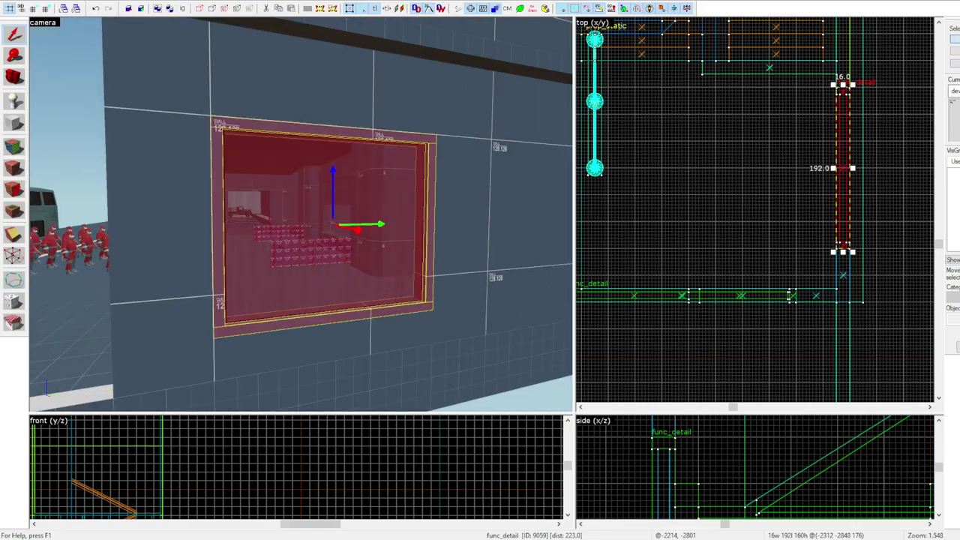
pyautogui.press('Escape')
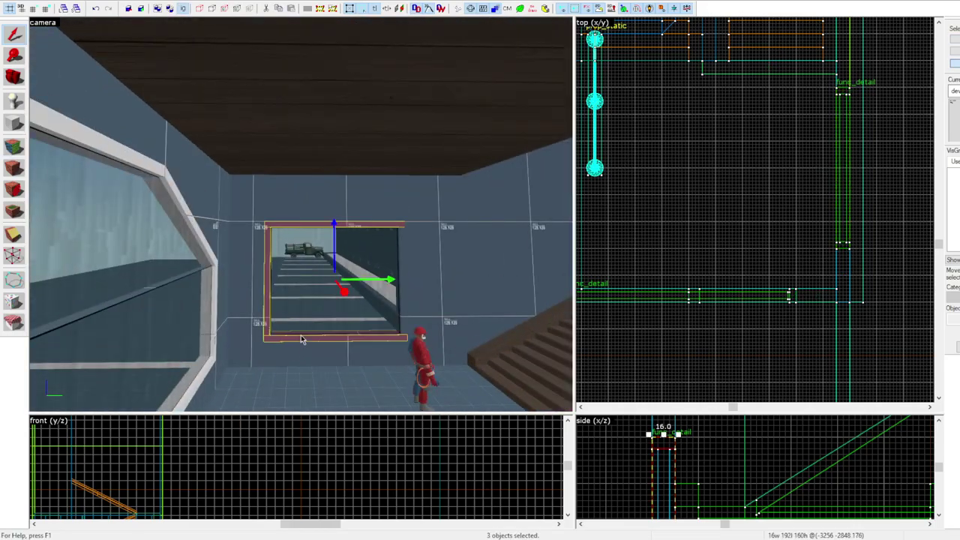
pyautogui.click(684, 209)
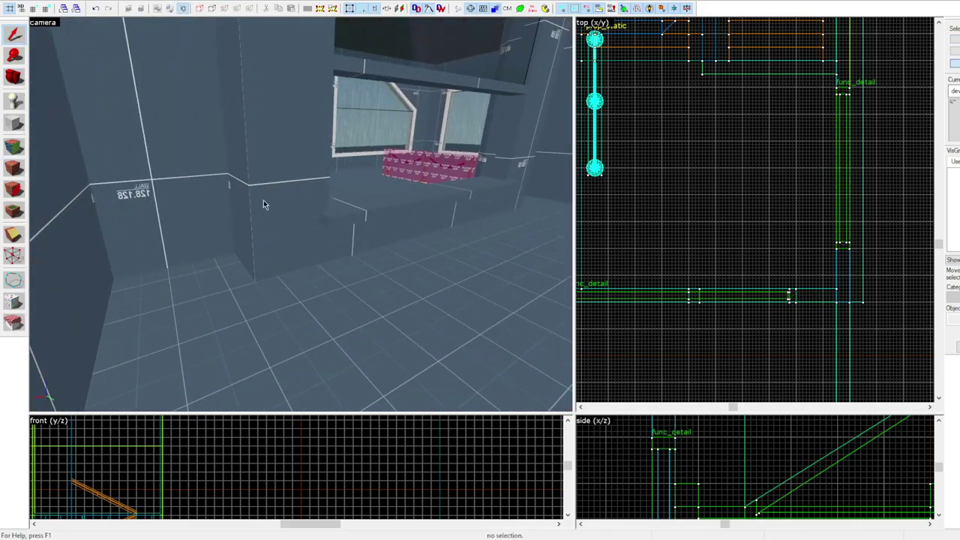
# Add a wall block 256 units wide and 16 thick on the outdoor ground, and raise its height to 256 units
pyautogui.click(263, 199)
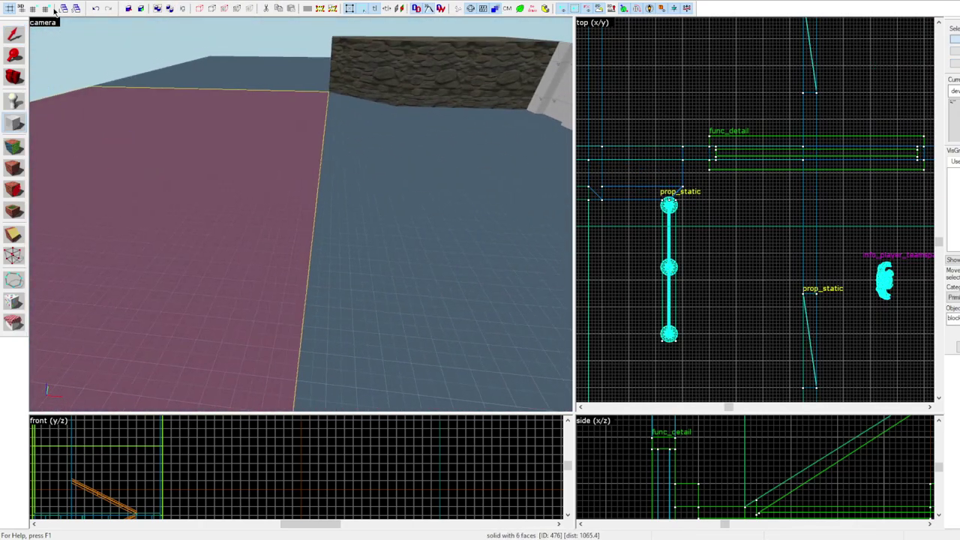
pyautogui.scroll(-4, 710, 262)
pyautogui.scroll(6, 709, 262)
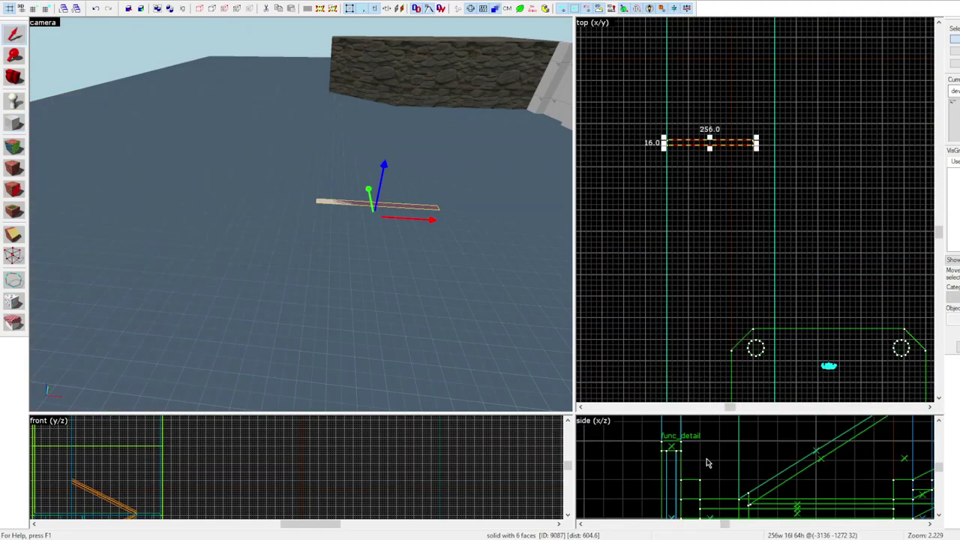
pyautogui.scroll(-3, 705, 467)
pyautogui.moveTo(726, 491); pyautogui.dragTo(725, 428)
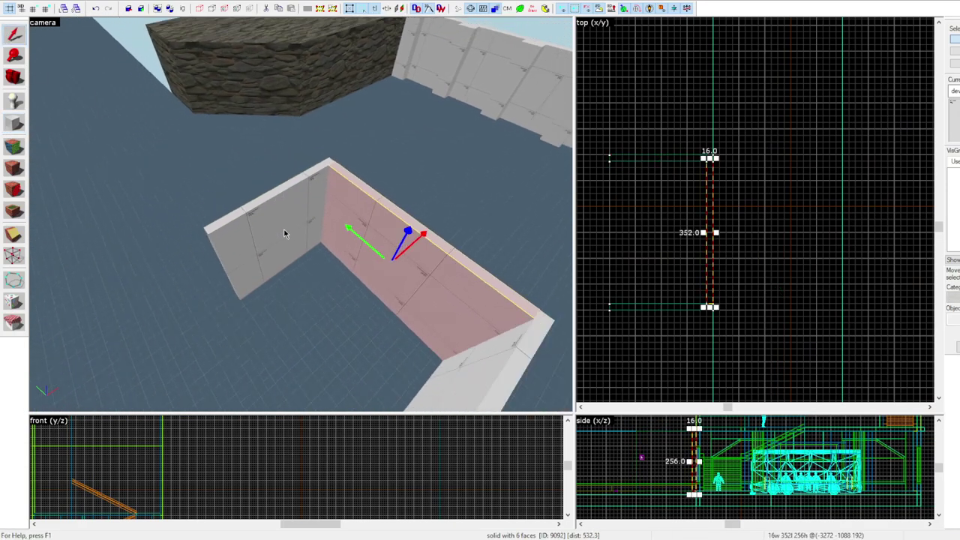
# Reshape the three connected outdoor walls by shifting their selected vertices four grid steps
pyautogui.keyDown('ctrl'); pyautogui.click(288, 222); pyautogui.keyUp('ctrl')
pyautogui.keyDown('ctrl'); pyautogui.click(467, 375); pyautogui.keyUp('ctrl')
pyautogui.hotkey('shift', 'v')
pyautogui.scroll(-8, 739, 195)
pyautogui.moveTo(699, 172); pyautogui.dragTo(724, 241)
pyautogui.scroll(6, 723, 237)
pyautogui.press('Left')
pyautogui.press('Left')
pyautogui.press('Left')
pyautogui.press('Left')
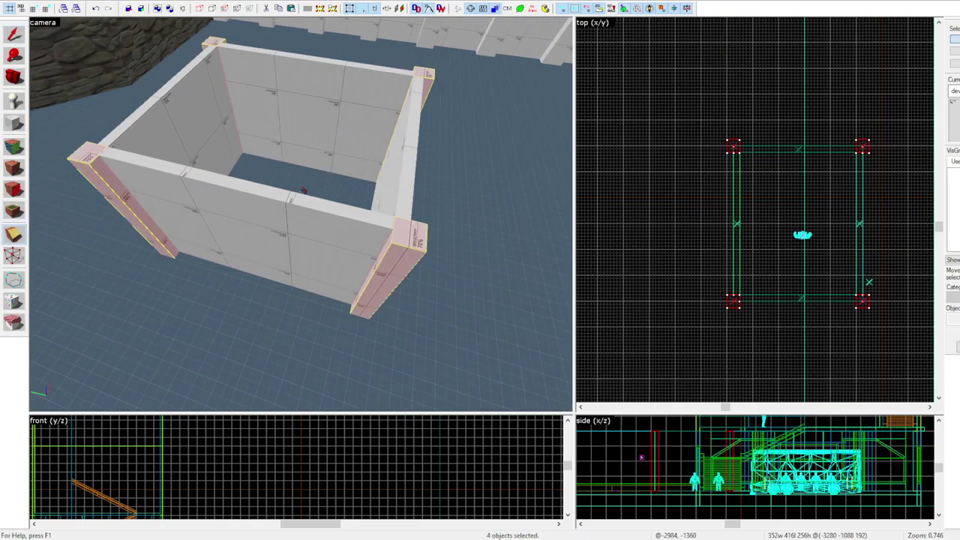
# Bevel the outer corners of the small building's corner pillars with diagonal clips
pyautogui.scroll(3, 882, 314)
pyautogui.moveTo(849, 301); pyautogui.dragTo(860, 291)
pyautogui.press(']')
pyautogui.press('Escape')
pyautogui.scroll(-3, 866, 296)
pyautogui.scroll(2, 722, 302)
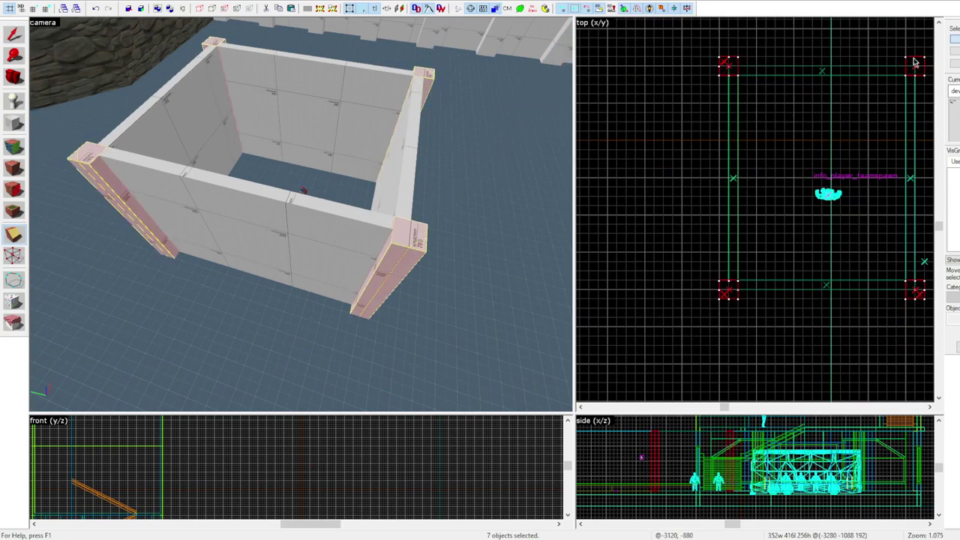
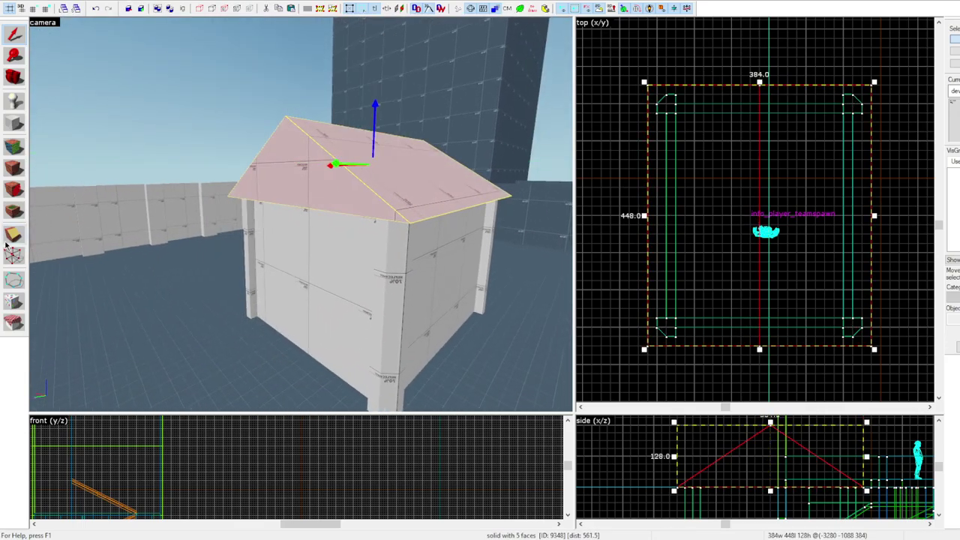
pyautogui.click(10, 239)
pyautogui.scroll(1, 726, 469)
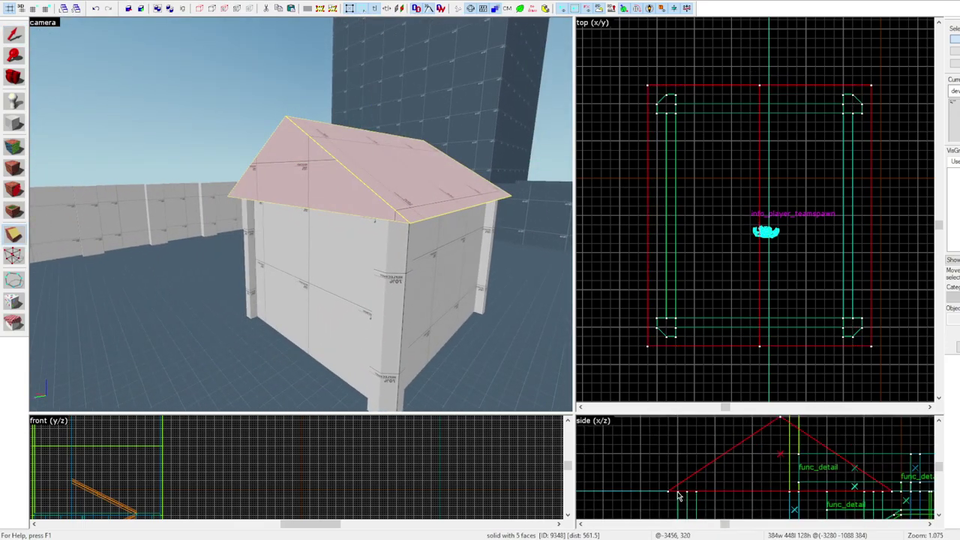
pyautogui.click(13, 34)
pyautogui.press('Escape')
# Inspect the underside of the gabled roof and the small building's interior end wall
pyautogui.press('z')
pyautogui.press('z')
pyautogui.click(318, 195)
pyautogui.press('z')
pyautogui.click(301, 215)
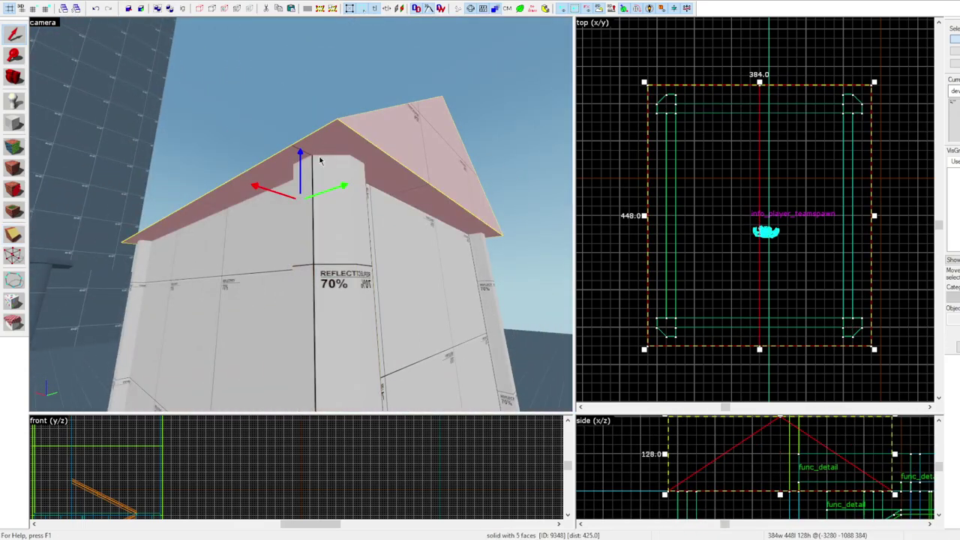
pyautogui.press('z')
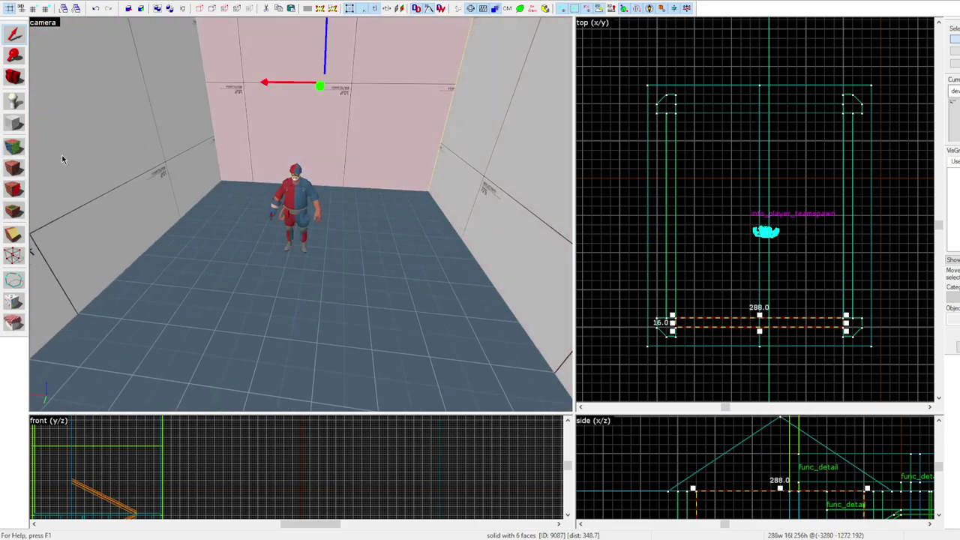
pyautogui.press('z')
pyautogui.click(301, 215)
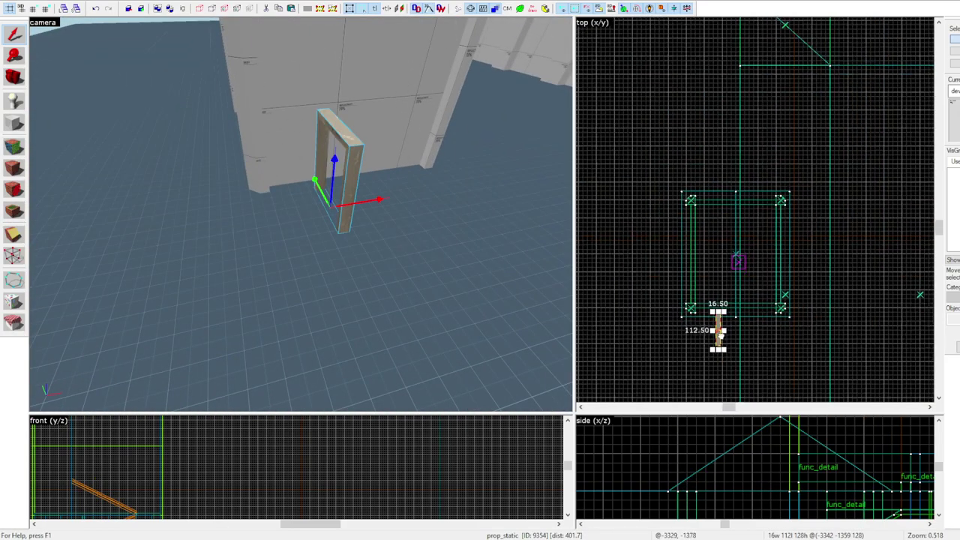
# Align the door frame prop within the small building's end wall and clip the wall along the frame's edge
pyautogui.scroll(5, 776, 210)
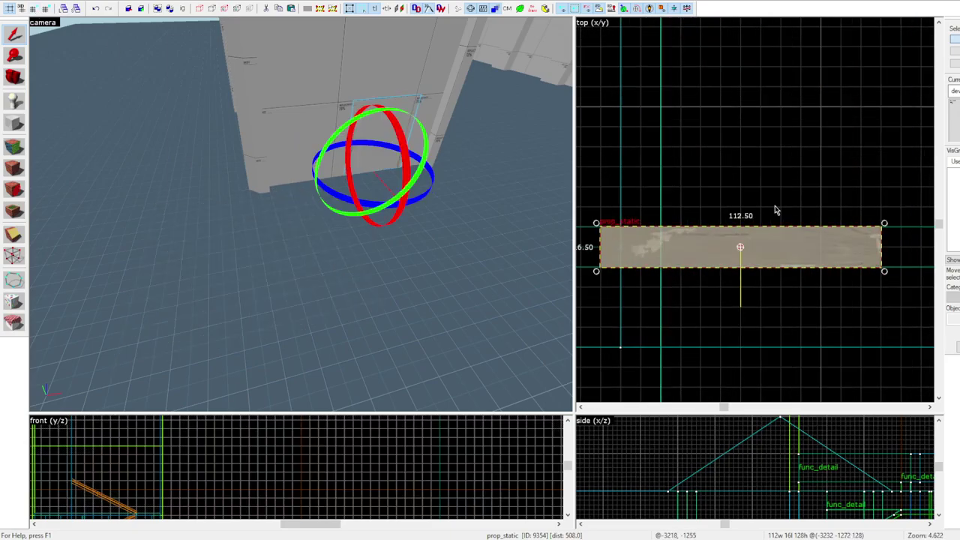
pyautogui.scroll(5, 848, 472)
pyautogui.click(330, 105)
pyautogui.hotkey('shift', 'x')
pyautogui.scroll(-3, 634, 249)
pyautogui.moveTo(615, 236); pyautogui.dragTo(615, 260)
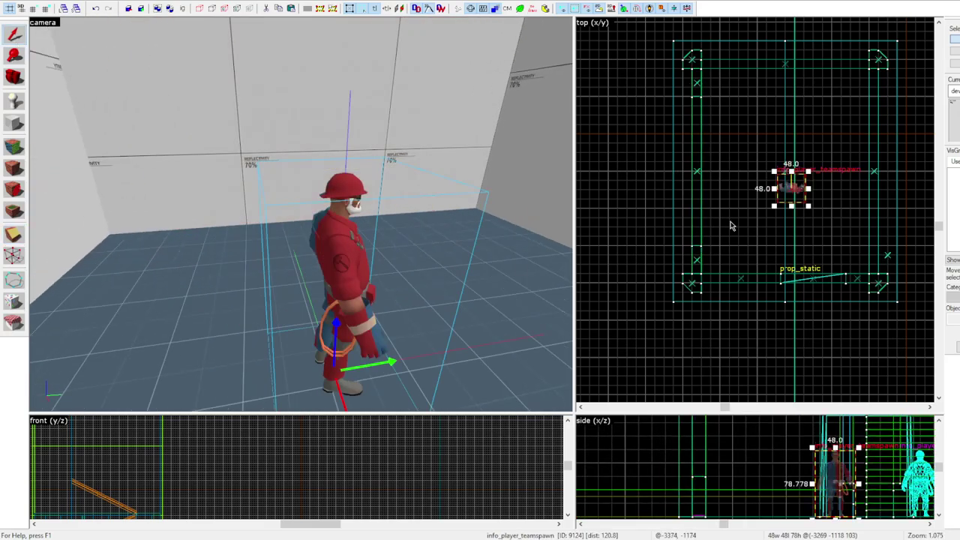
# Move the player spawn next to the side wall and raise the bottom of that wall's middle section for a wide opening
pyautogui.moveTo(791, 188); pyautogui.dragTo(720, 189)
pyautogui.click(293, 98)
pyautogui.scroll(-3, 673, 458)
pyautogui.moveTo(692, 501); pyautogui.dragTo(693, 444)
pyautogui.press('Escape')
pyautogui.click(304, 84)
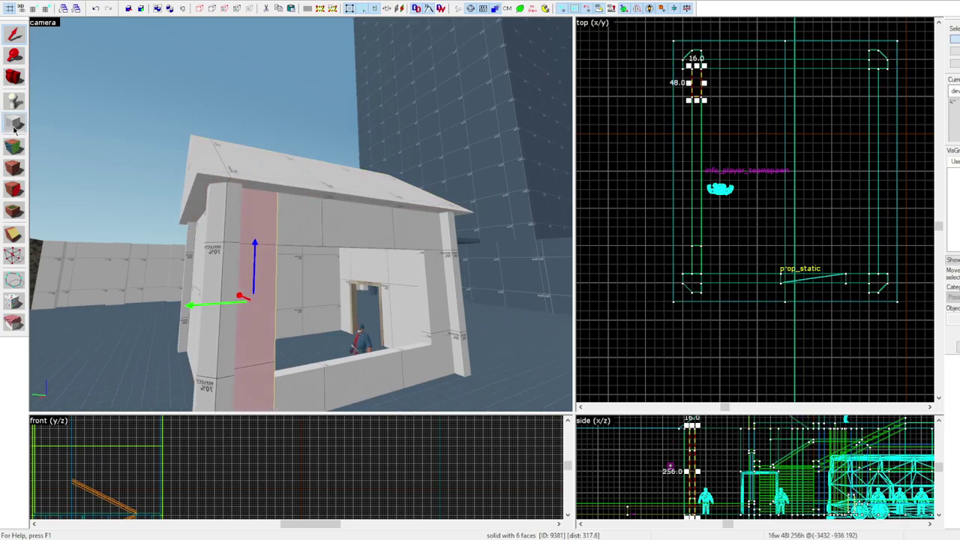
# Draw a canopy block outside the wide opening along the side wall, and set its height in the side view
pyautogui.click(13, 128)
pyautogui.moveTo(692, 69)
pyautogui.mouseDown()
pyautogui.moveTo(560, 242)
pyautogui.moveTo(602, 275)
pyautogui.mouseUp()
pyautogui.scroll(-1, 705, 480)
pyautogui.moveTo(671, 515)
pyautogui.mouseDown()
pyautogui.moveTo(675, 455)
pyautogui.moveTo(686, 453)
pyautogui.mouseUp()
pyautogui.scroll(3, 686, 450)
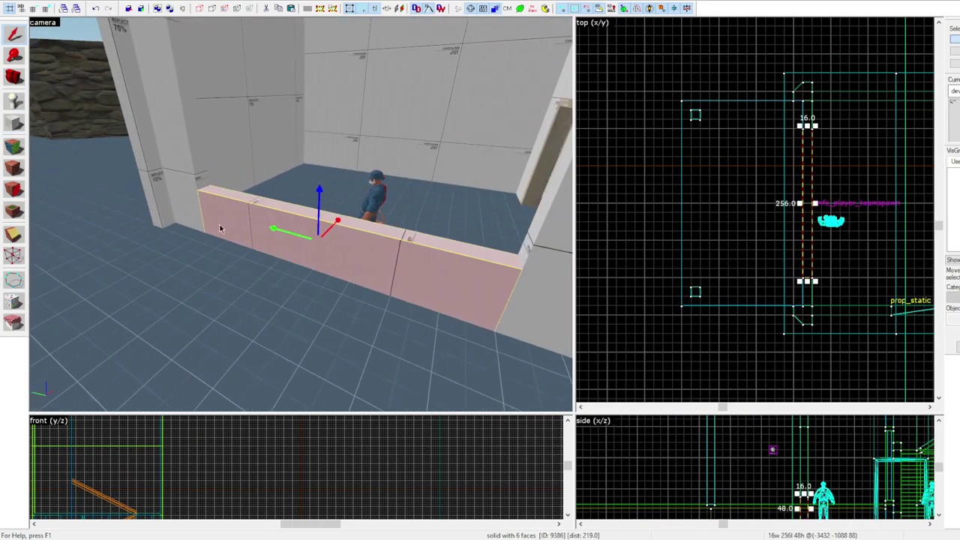
# Lower the half wall under the wide opening and draw a wider countertop block over it
pyautogui.press('z')
pyautogui.press('z')
pyautogui.scroll(4, 822, 514)
pyautogui.moveTo(785, 463); pyautogui.dragTo(784, 481)
pyautogui.press('z')
pyautogui.press('z')
pyautogui.hotkey('shift', 'b')
pyautogui.scroll(4, 813, 148)
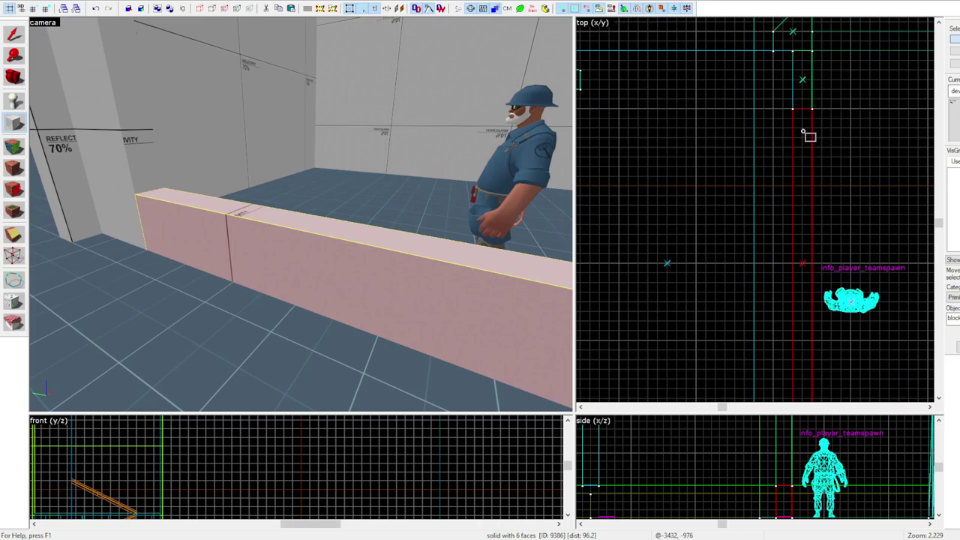
pyautogui.moveTo(773, 108); pyautogui.dragTo(834, 335)
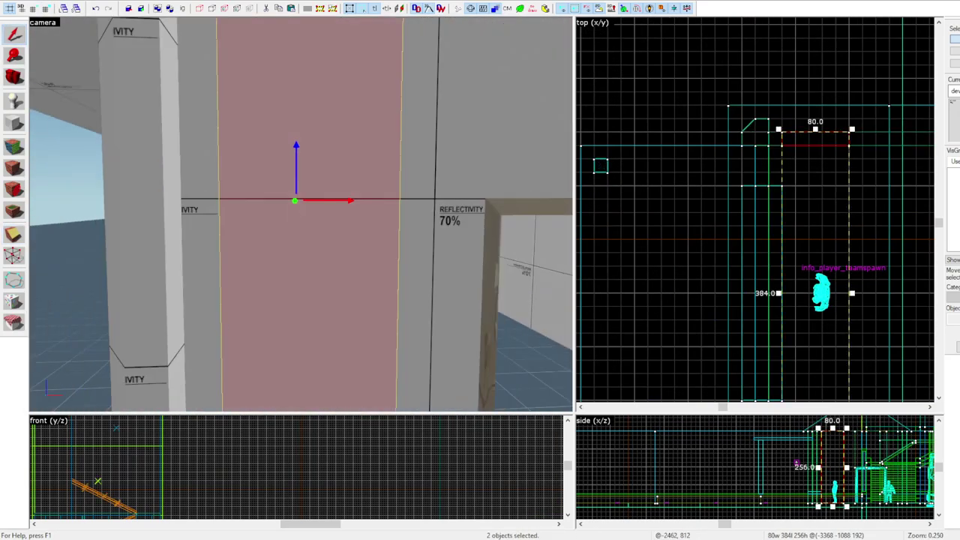
# Clip the 80-unit-wide sections of both end walls horizontally to isolate window pieces 128 units high
pyautogui.scroll(5, 831, 500)
pyautogui.moveTo(832, 500)
pyautogui.mouseDown()
pyautogui.moveTo(796, 495)
pyautogui.moveTo(805, 480)
pyautogui.mouseUp()
pyautogui.press('Return')
pyautogui.click(14, 35)
pyautogui.click(354, 179)
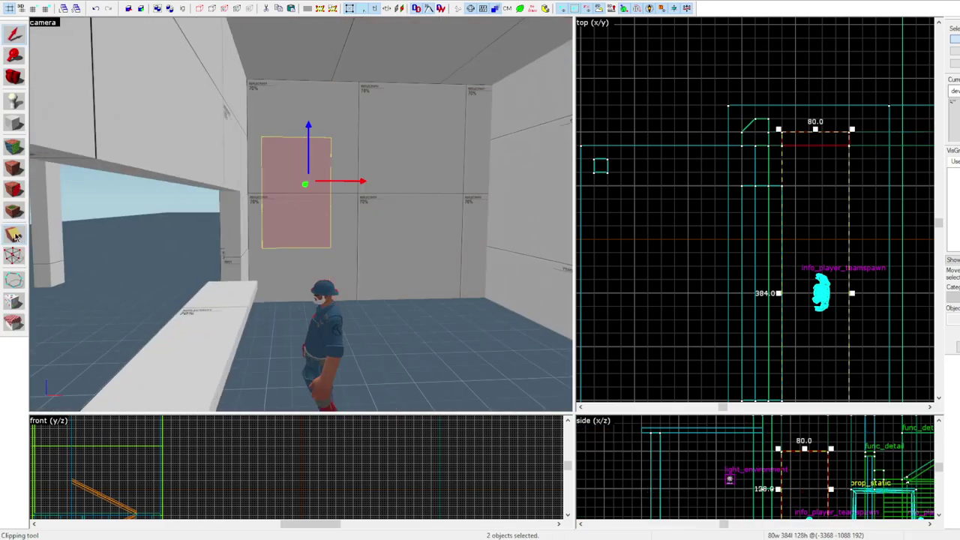
pyautogui.scroll(4, 667, 154)
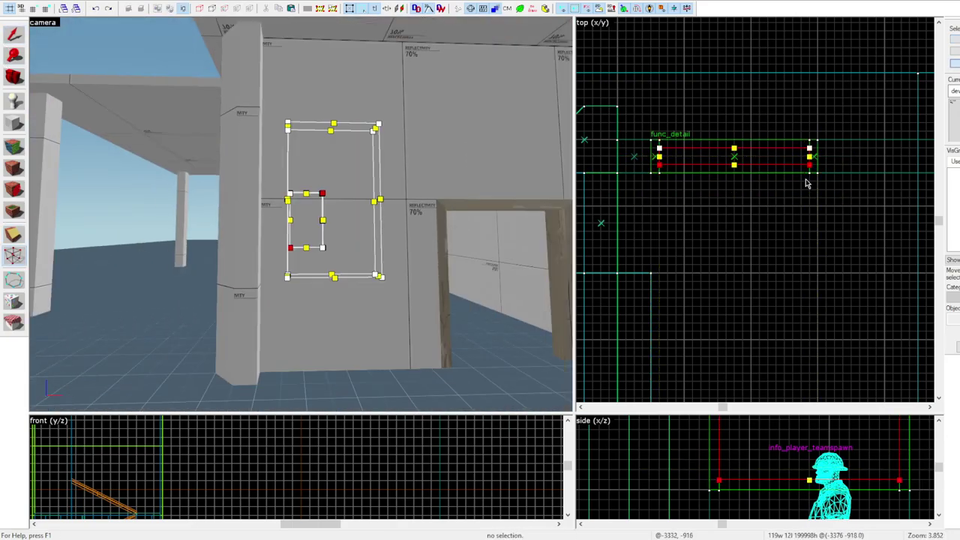
# Split the wall section above the counter opening into three pieces with a wider middle piece
pyautogui.scroll(-3, 807, 183)
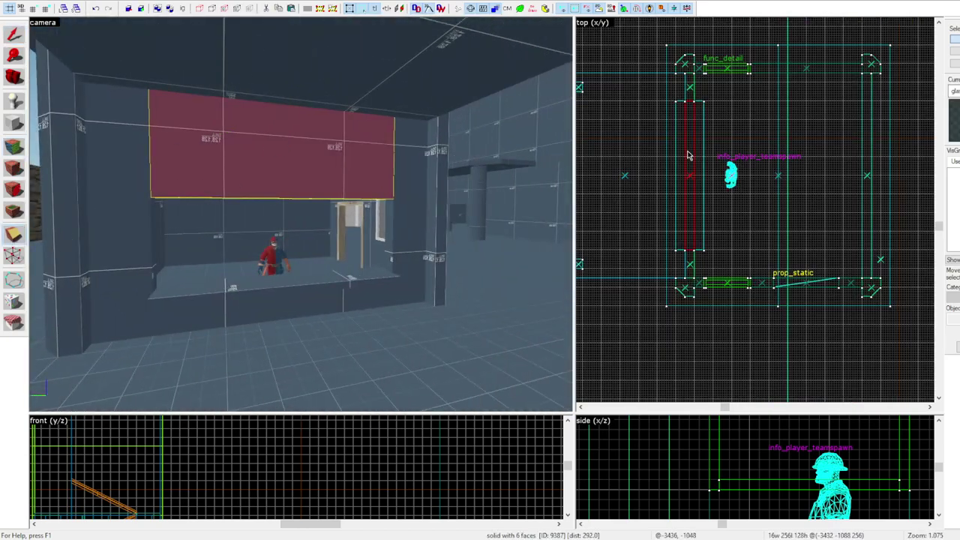
pyautogui.hotkey('shift', 'v')
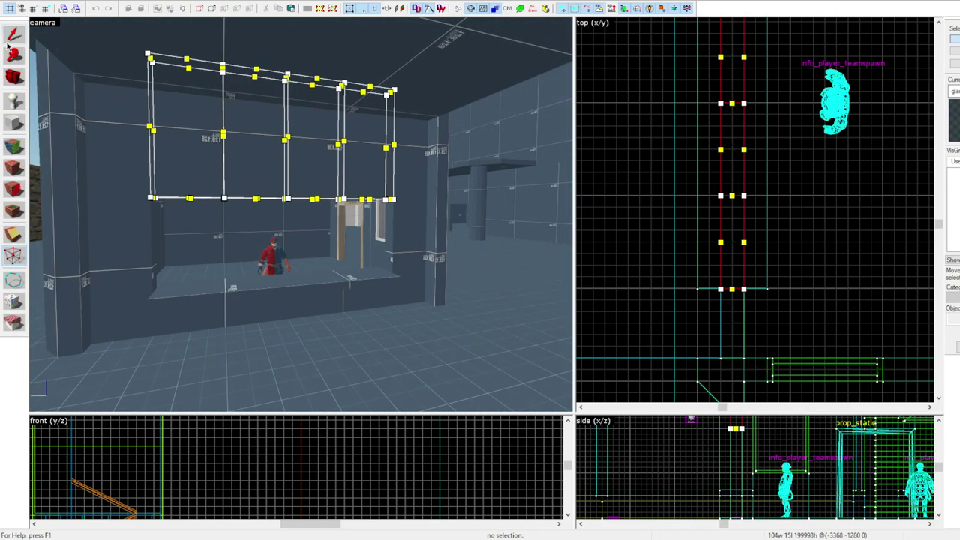
pyautogui.hotkey('shift', 'x')
pyautogui.scroll(-2, 740, 131)
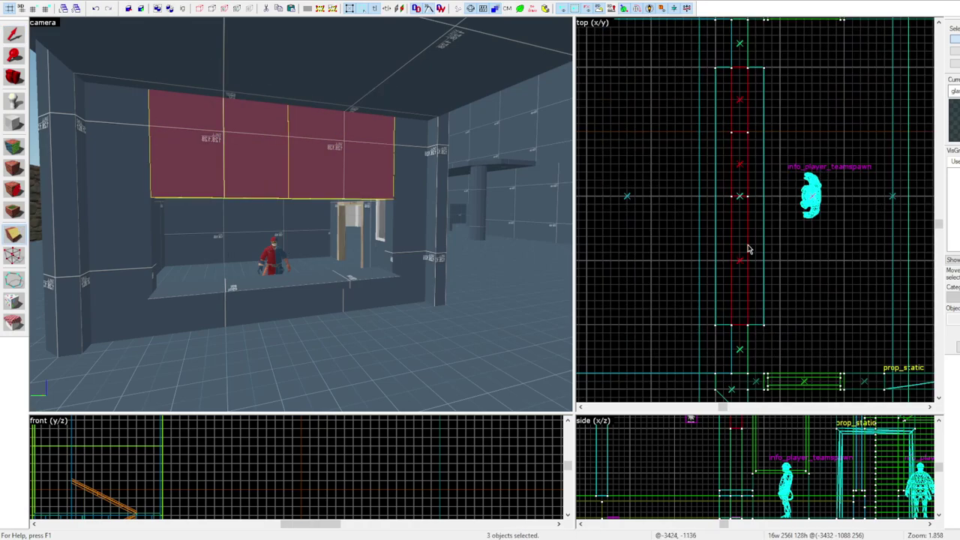
pyautogui.click(13, 255)
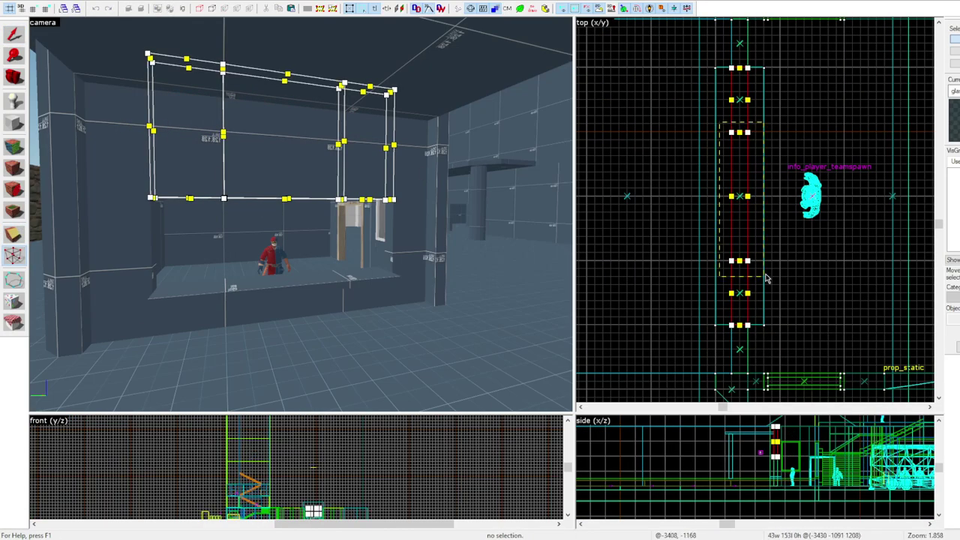
# Raise the inner bottom vertices of the wall pieces above the counter to form an angled arch
pyautogui.scroll(-4, 304, 466)
pyautogui.scroll(7, 306, 502)
pyautogui.click(334, 455)
pyautogui.scroll(8, 334, 456)
pyautogui.moveTo(234, 450); pyautogui.dragTo(295, 466)
pyautogui.press('Up')
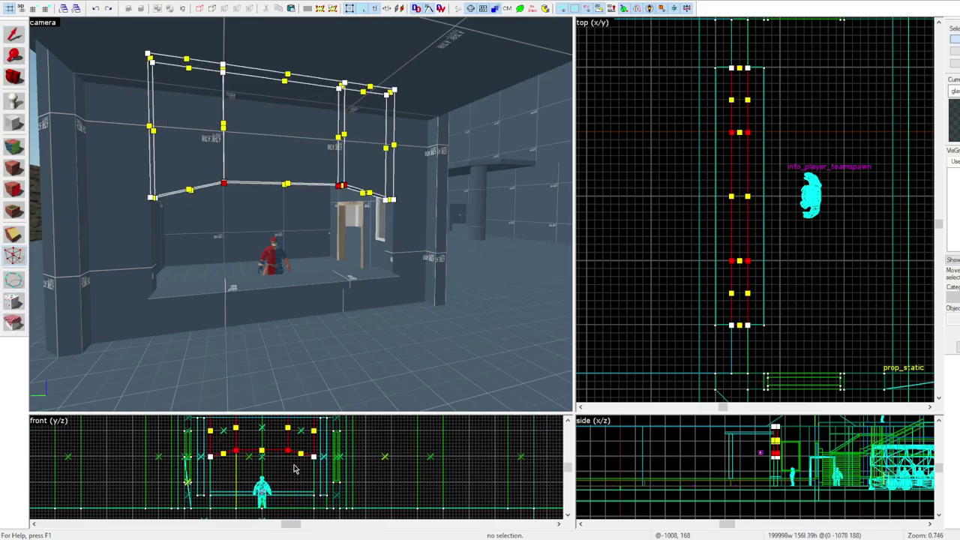
pyautogui.press('Escape')
# Draw a block 144 by 32 units against the inner side of the doorway wall
pyautogui.press('z')
pyautogui.press('s')
pyautogui.press('w')
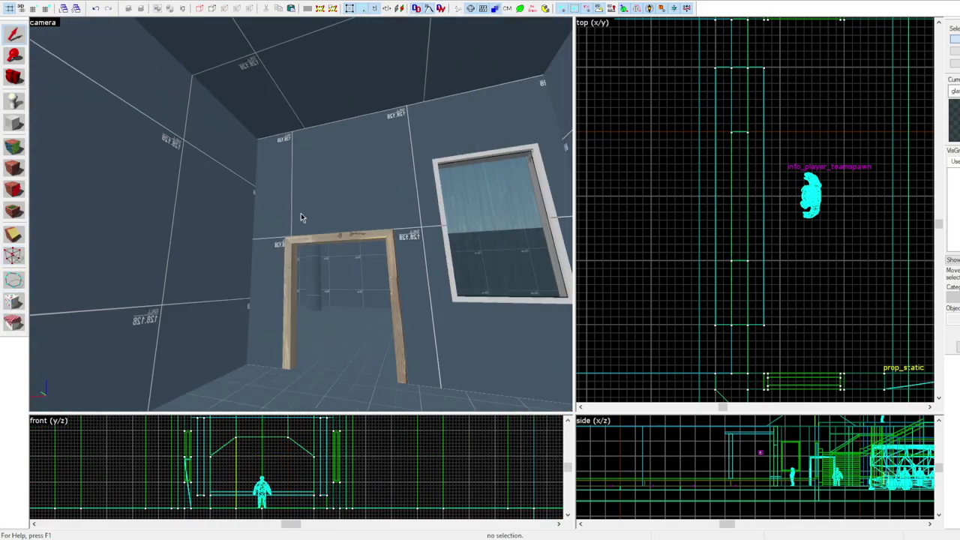
pyautogui.click(301, 215)
pyautogui.press('w')
pyautogui.press('z')
pyautogui.click(15, 123)
pyautogui.scroll(-3, 750, 187)
pyautogui.scroll(3, 892, 259)
pyautogui.moveTo(854, 250); pyautogui.dragTo(680, 213)
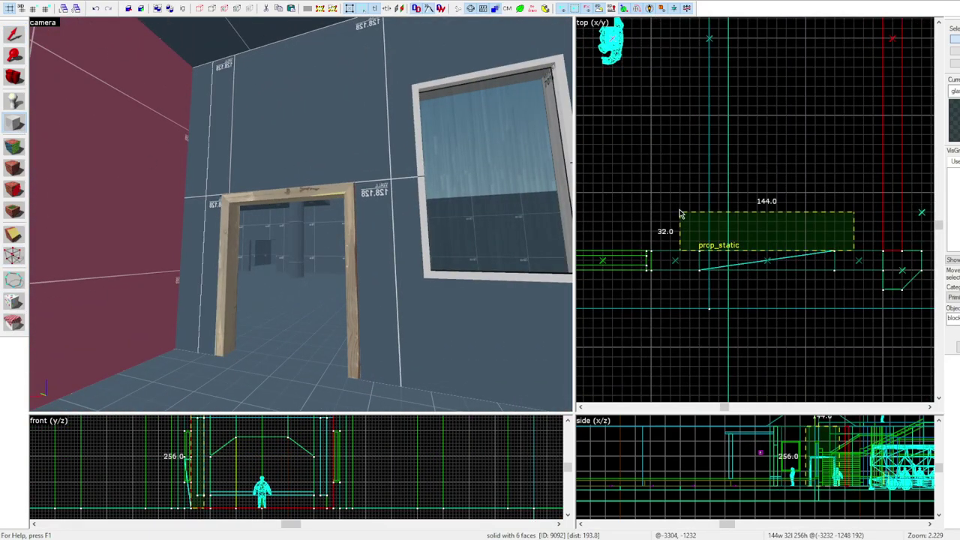
# Resize the new block into a shelf 176 by 32 by 8 units and position it just above the door frame
pyautogui.moveTo(860, 229); pyautogui.dragTo(864, 230)
pyautogui.scroll(2, 855, 429)
pyautogui.moveTo(806, 512); pyautogui.dragTo(802, 463)
pyautogui.scroll(2, 832, 427)
pyautogui.moveTo(786, 423); pyautogui.dragTo(783, 469)
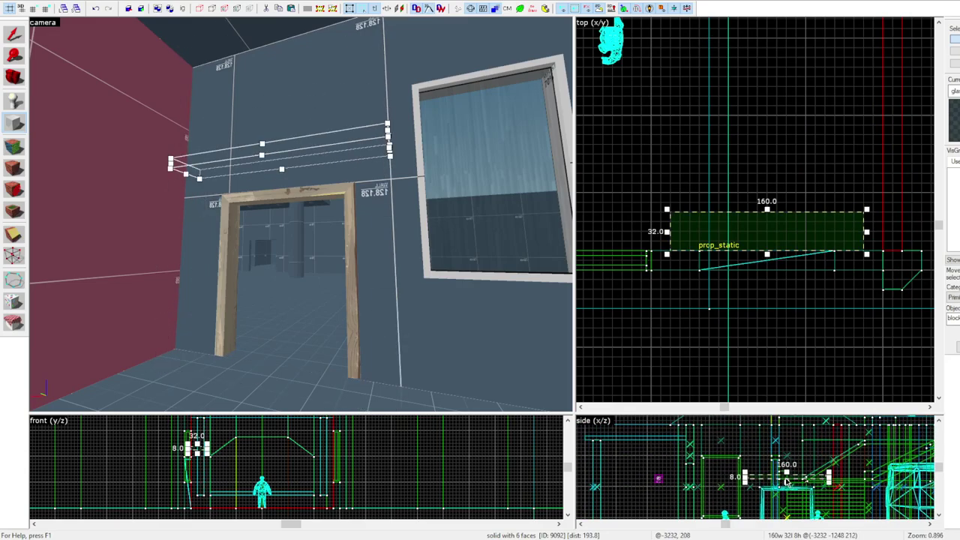
pyautogui.moveTo(867, 232); pyautogui.dragTo(886, 233)
# Place a rotated copy of the shelf along the adjoining back wall and lengthen it to 320 units
pyautogui.scroll(-3, 886, 233)
pyautogui.moveTo(877, 234); pyautogui.dragTo(858, 282, button='middle')
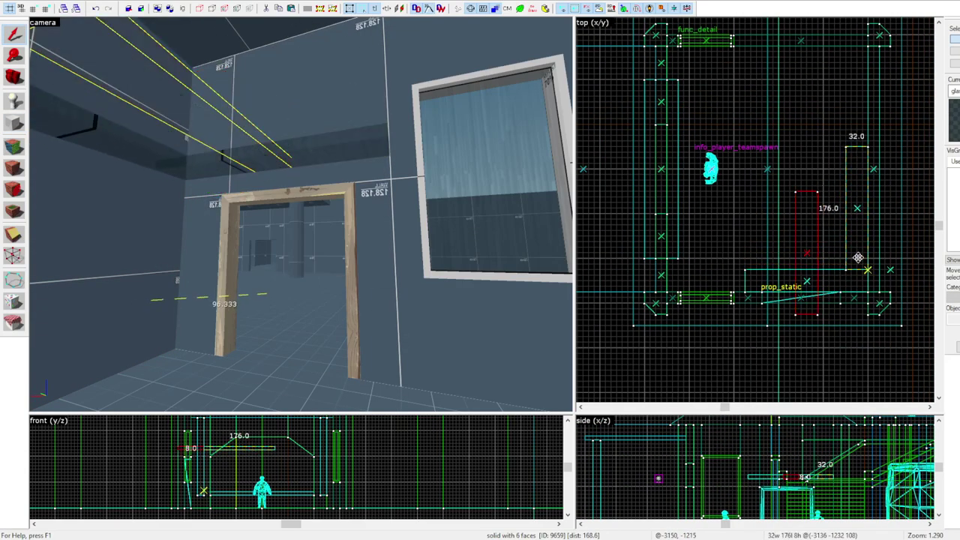
pyautogui.scroll(-2, 856, 163)
pyautogui.moveTo(857, 148); pyautogui.dragTo(857, 78)
pyautogui.press('z')
pyautogui.press('z')
# Apply the light grey developer texture to both upper shelf pieces
pyautogui.hotkey('shift', 'a')
pyautogui.click(315, 154)
pyautogui.hotkey('shift', 's')
pyautogui.click(353, 177)
pyautogui.keyDown('ctrl'); pyautogui.click(285, 174); pyautogui.keyUp('ctrl')
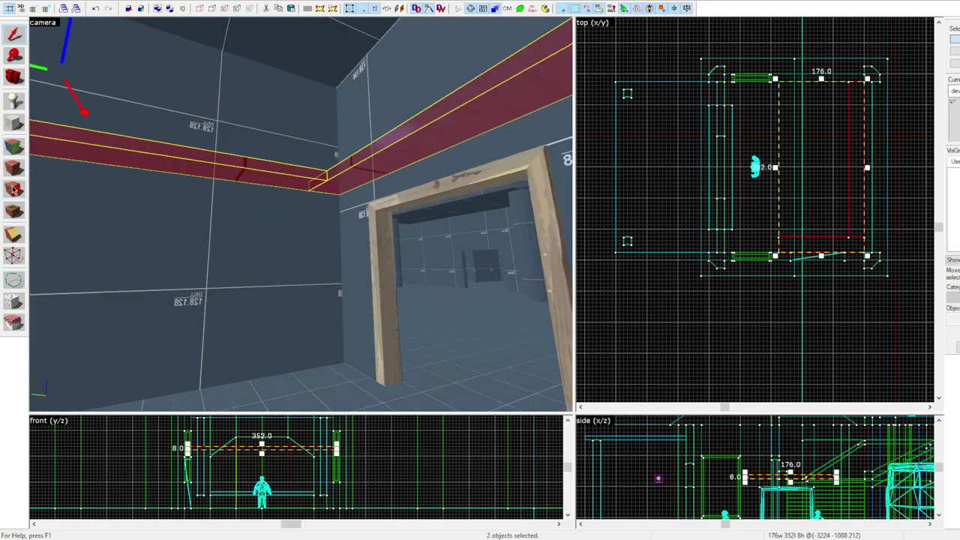
pyautogui.click(14, 169)
# Copy the back-wall shelf down to a lower height and lengthen it to meet the doorway wall
pyautogui.moveTo(692, 487); pyautogui.dragTo(688, 460, button='middle')
pyautogui.click(255, 169)
pyautogui.scroll(2, 803, 445)
pyautogui.moveTo(831, 453); pyautogui.dragTo(831, 515)
pyautogui.press('z')
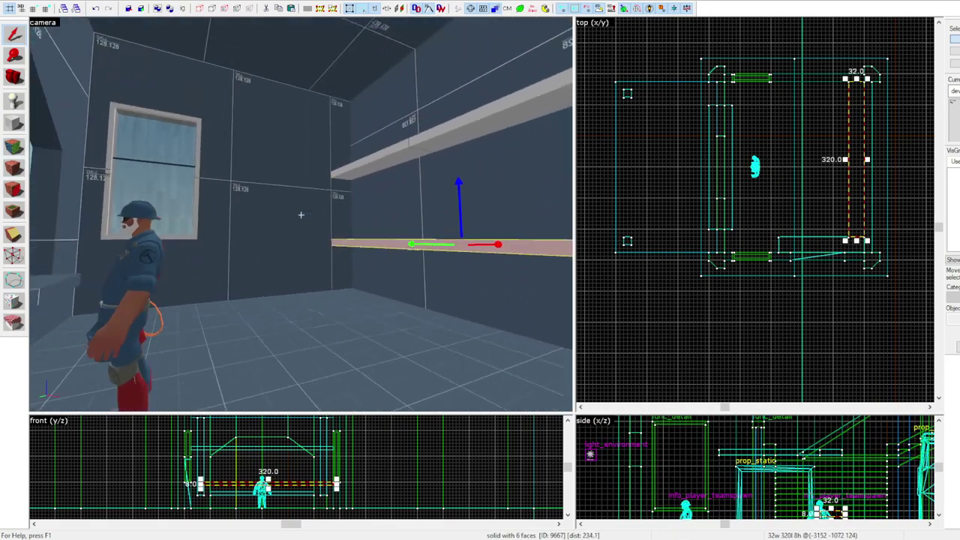
pyautogui.press('z')
pyautogui.moveTo(856, 241); pyautogui.dragTo(860, 254)
pyautogui.press('Escape')
pyautogui.press('z')
pyautogui.press('s')
pyautogui.press('w')
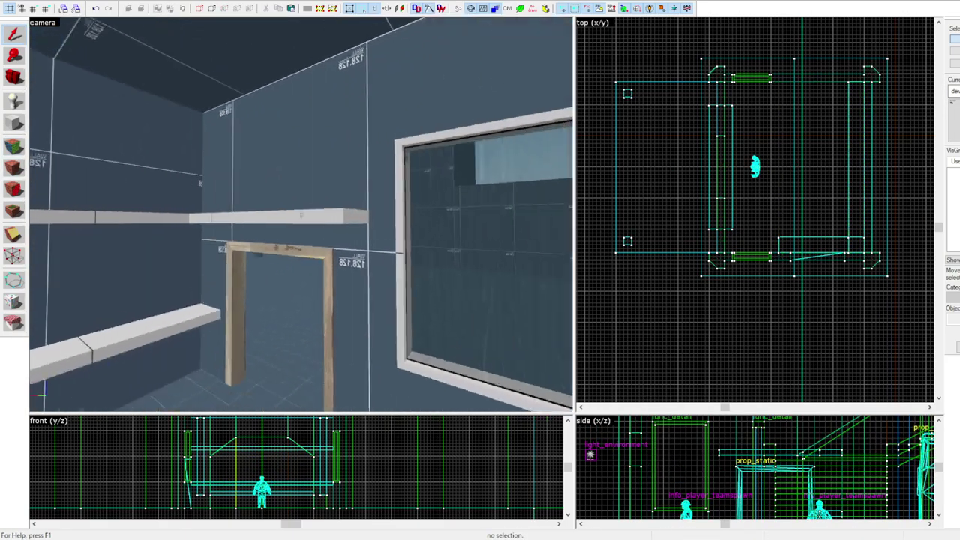
# Draw a vertical 8 by 8 unit post in the inner corner at the free end of the back-wall shelves
pyautogui.press('z')
pyautogui.click(294, 246)
pyautogui.click(14, 124)
pyautogui.scroll(5, 844, 75)
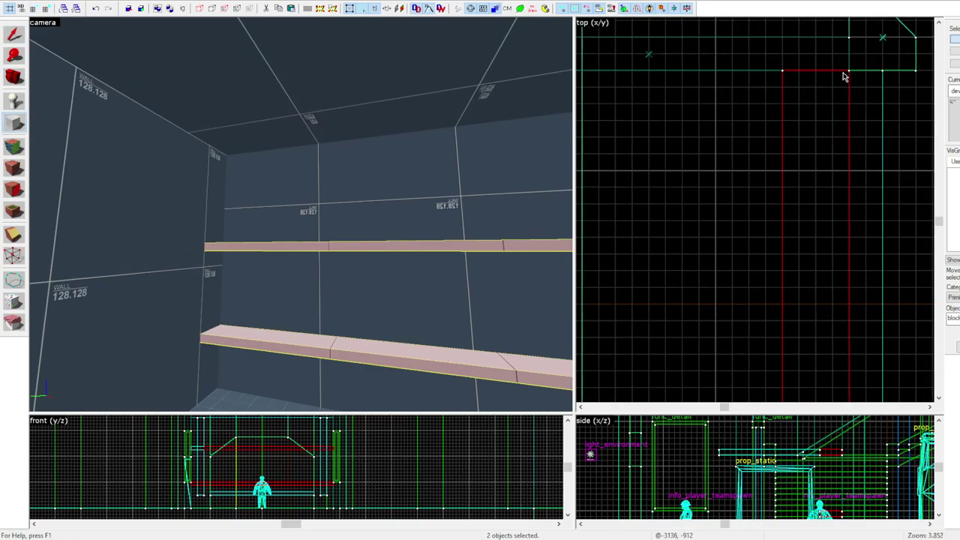
pyautogui.click(846, 86)
pyautogui.scroll(-3, 852, 458)
pyautogui.press('z')
# Split the kiosk's gabled roof block vertically along its ridge into two halves
pyautogui.click(301, 112)
pyautogui.hotkey('shift', 'x')
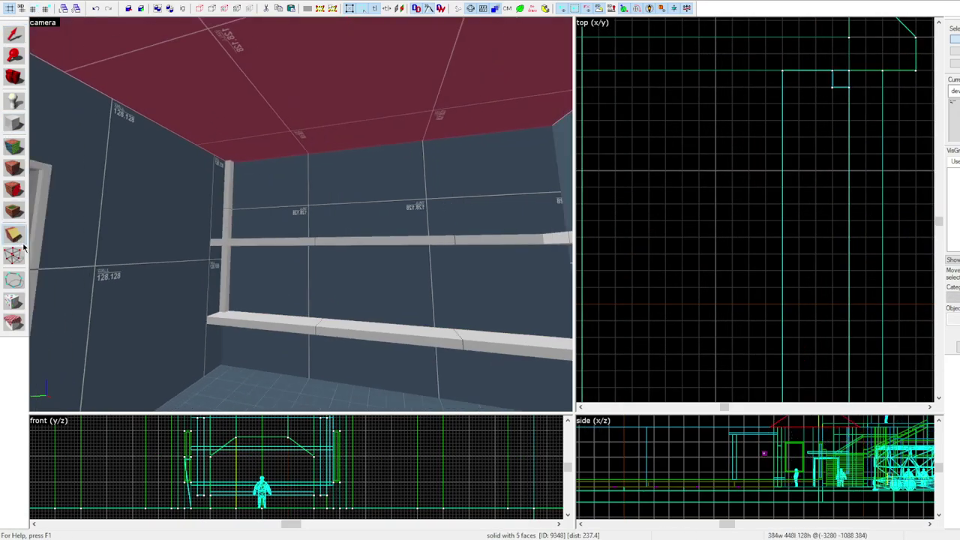
pyautogui.scroll(8, 786, 420)
pyautogui.scroll(-6, 768, 290)
pyautogui.scroll(-3, 769, 288)
pyautogui.scroll(-3, 772, 456)
pyautogui.scroll(-1, 762, 455)
pyautogui.moveTo(755, 453); pyautogui.dragTo(752, 462)
pyautogui.press('Return')
pyautogui.click(13, 35)
pyautogui.click(193, 64)
pyautogui.hotkey('ctrl', 'z')
pyautogui.hotkey('ctrl', 'z')
pyautogui.hotkey('shift', 'x')
pyautogui.click(13, 35)
pyautogui.click(180, 60)
# Split the roof half on the counter side parallel to its slope, leaving an inner wedge 144 units wide and 96 high
pyautogui.press('z')
pyautogui.press('z')
pyautogui.hotkey('shift', 'x')
pyautogui.scroll(-4, 611, 492)
pyautogui.scroll(4, 635, 490)
pyautogui.scroll(1, 697, 434)
pyautogui.moveTo(635, 487)
pyautogui.mouseDown()
pyautogui.moveTo(698, 433)
pyautogui.moveTo(697, 451)
pyautogui.mouseUp()
pyautogui.press('z')
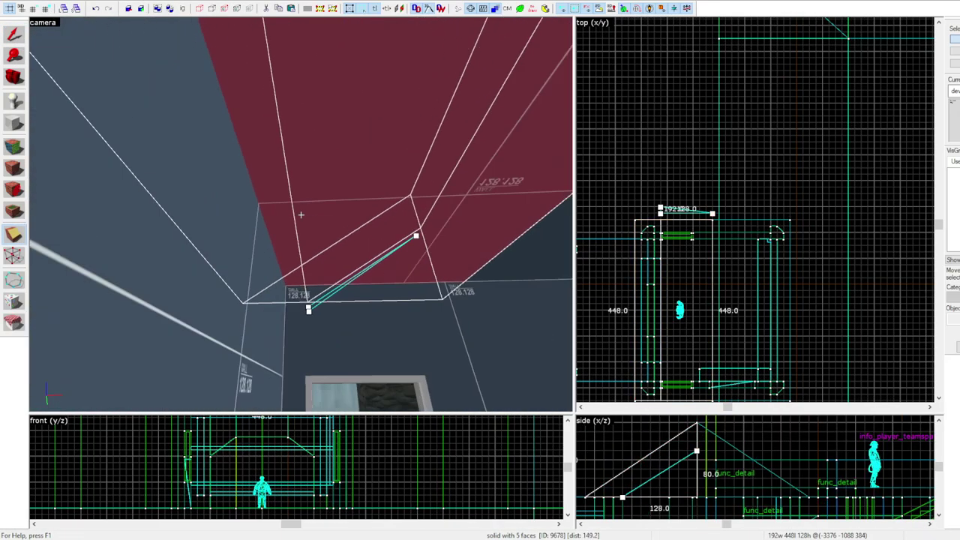
pyautogui.press('w')
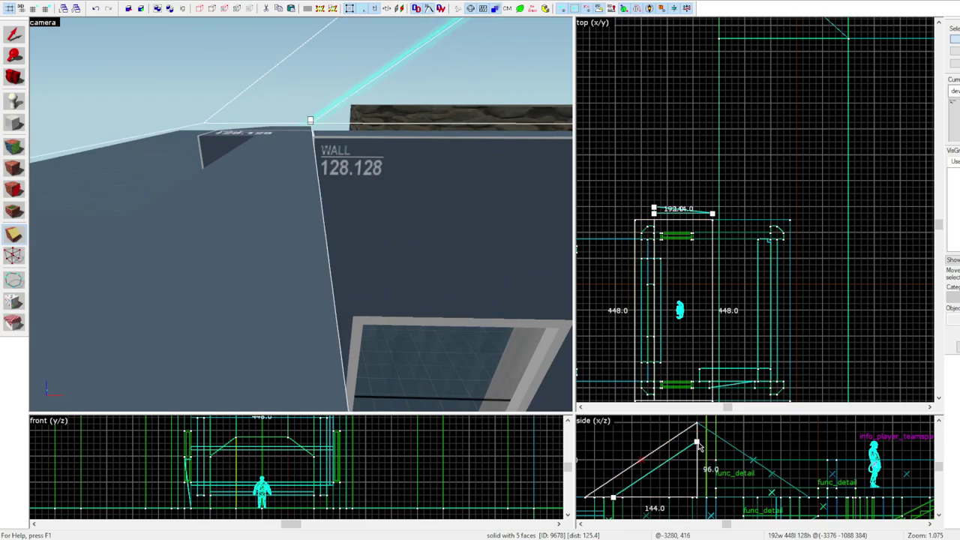
pyautogui.press('Return')
pyautogui.hotkey('shift', 's')
pyautogui.press('Escape')
pyautogui.press('z')
pyautogui.press('z')
pyautogui.click(296, 201)
pyautogui.keyDown('ctrl'); pyautogui.click(334, 157); pyautogui.keyUp('ctrl')
pyautogui.hotkey('shift', 'x')
pyautogui.scroll(2, 691, 234)
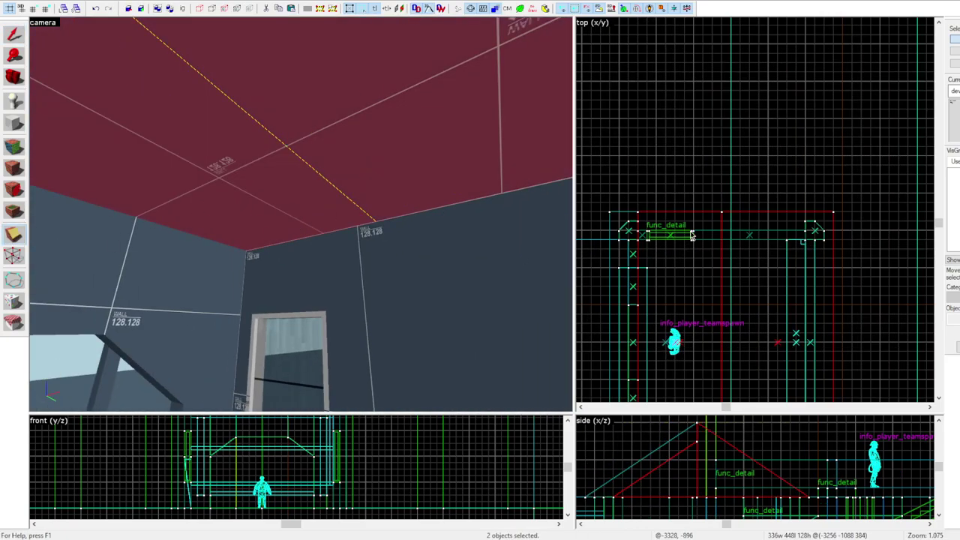
pyautogui.moveTo(692, 232); pyautogui.dragTo(712, 231)
# Split the other roof half parallel to its slope, leaving an inner wedge 160 units wide and 96 high
pyautogui.click(13, 34)
pyautogui.click(330, 120)
pyautogui.press('z')
pyautogui.press('z')
pyautogui.hotkey('shift', 'x')
pyautogui.scroll(-2, 750, 480)
pyautogui.moveTo(767, 483); pyautogui.dragTo(704, 445)
pyautogui.scroll(4, 775, 489)
pyautogui.scroll(-3, 780, 497)
pyautogui.press('Return')
# Cut both inner roof wedges 48 units from each end and delete the middle pieces to hollow out the roof
pyautogui.hotkey('shift', 'v')
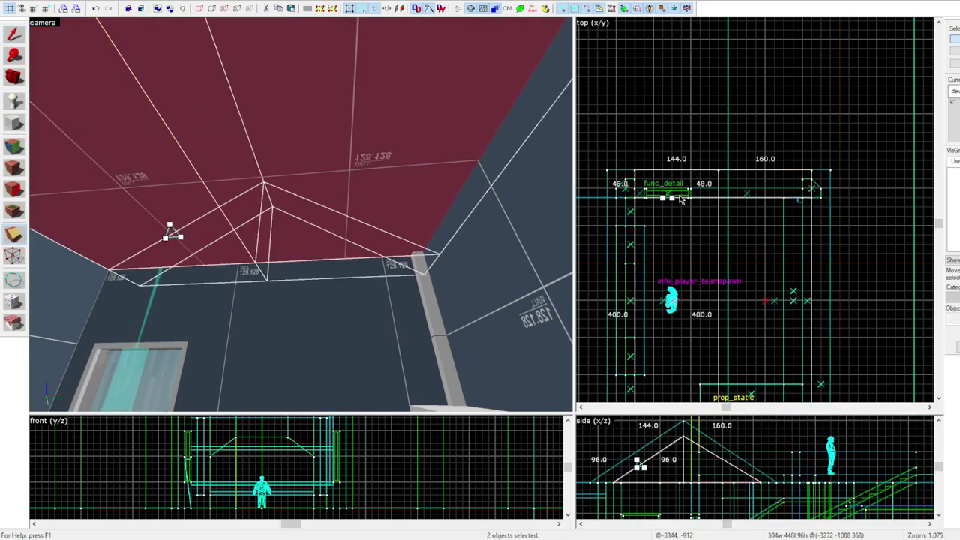
pyautogui.press('Return')
pyautogui.scroll(-3, 677, 199)
pyautogui.moveTo(673, 281); pyautogui.dragTo(685, 281)
pyautogui.press('Return')
pyautogui.press('Delete')
pyautogui.press('z')
pyautogui.click(301, 215)
pyautogui.hotkey('shift', 'v')
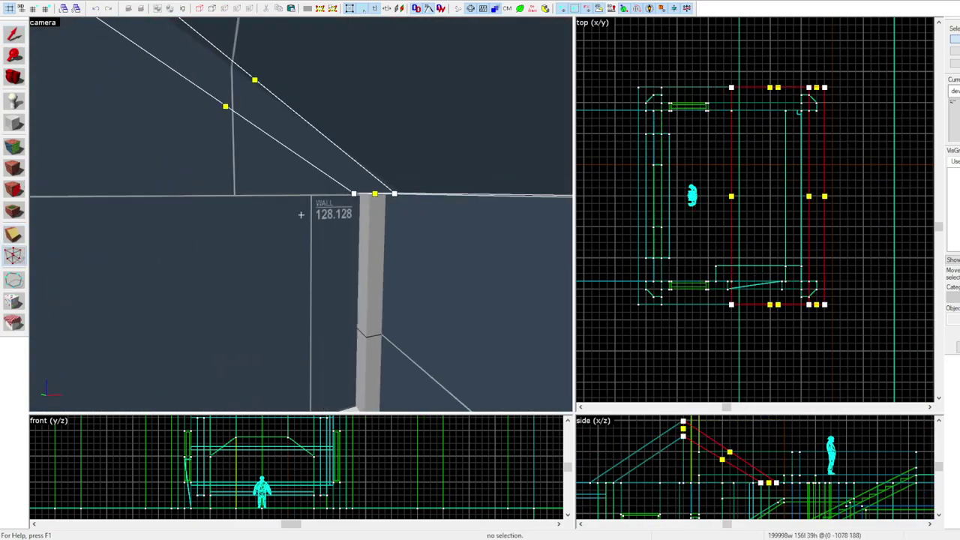
pyautogui.press('s')
pyautogui.press('z')
pyautogui.scroll(4, 755, 490)
pyautogui.click(766, 476)
pyautogui.scroll(-2, 900, 466)
pyautogui.hotkey('ctrl', 'z')
pyautogui.press('z')
pyautogui.press('z')
# Move the inner lower vertices of the thinner roof slab and its adjoining gable piece inward to match the opposite slab
pyautogui.click(229, 193)
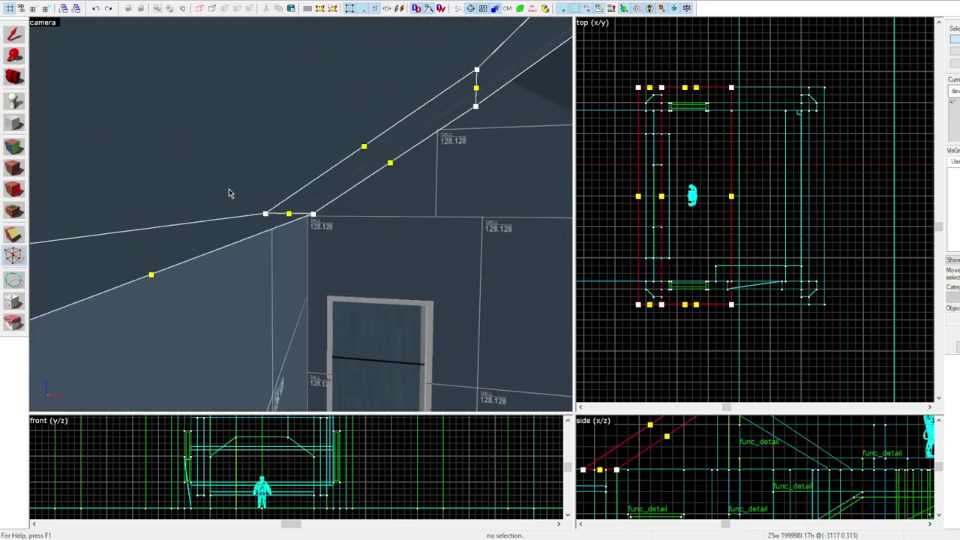
pyautogui.click(360, 150)
pyautogui.keyDown('ctrl'); pyautogui.click(323, 208); pyautogui.keyUp('ctrl')
pyautogui.scroll(4, 817, 474)
pyautogui.moveTo(828, 459); pyautogui.dragTo(829, 466)
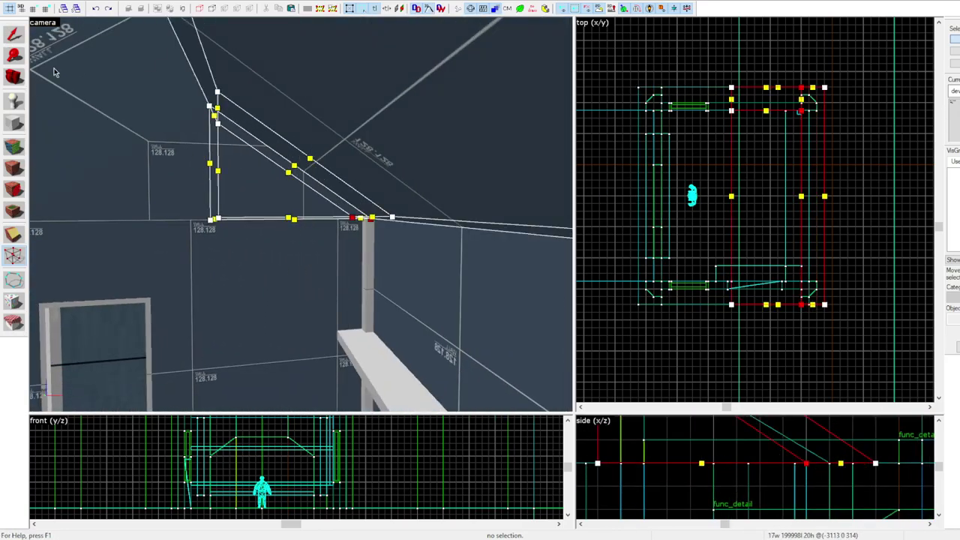
# Move the lower outer vertices of the gable piece at the other end inward to meet the thickened roof slab
pyautogui.hotkey('shift', 's')
pyautogui.press('z')
pyautogui.press('w')
pyautogui.press('z')
pyautogui.click(301, 215)
pyautogui.moveTo(829, 464); pyautogui.dragTo(806, 464)
pyautogui.click(752, 102)
# Lengthen both roof slabs at each end so they overhang the gable pieces
pyautogui.press('z')
pyautogui.hotkey('shift', 's')
pyautogui.click(301, 215)
pyautogui.keyDown('ctrl'); pyautogui.click(300, 214); pyautogui.keyUp('ctrl')
pyautogui.press('z')
pyautogui.scroll(-6, 690, 206)
pyautogui.scroll(2, 695, 184)
pyautogui.moveTo(692, 180); pyautogui.dragTo(692, 174)
pyautogui.moveTo(696, 359); pyautogui.dragTo(694, 345)
# Examine the roof slabs and gable pieces from outside, checking how they sit on the kiosk walls
pyautogui.press('z')
pyautogui.click(301, 215)
pyautogui.keyDown('ctrl'); pyautogui.click(300, 214); pyautogui.keyUp('ctrl')
pyautogui.press('z')
pyautogui.press('Escape')
pyautogui.press('z')
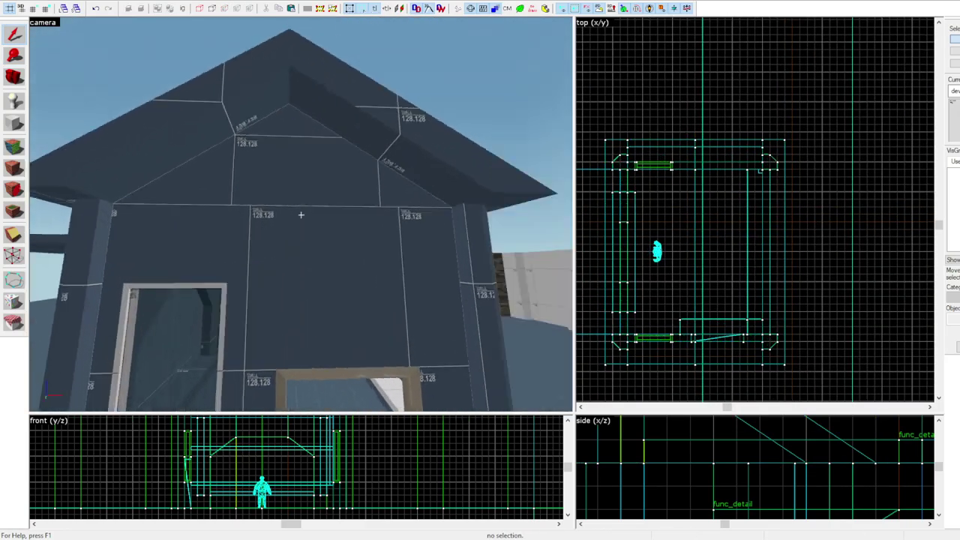
pyautogui.click(301, 215)
pyautogui.keyDown('ctrl'); pyautogui.click(301, 214); pyautogui.keyUp('ctrl')
pyautogui.press('z')
pyautogui.press('Escape')
pyautogui.press('z')
pyautogui.click(301, 215)
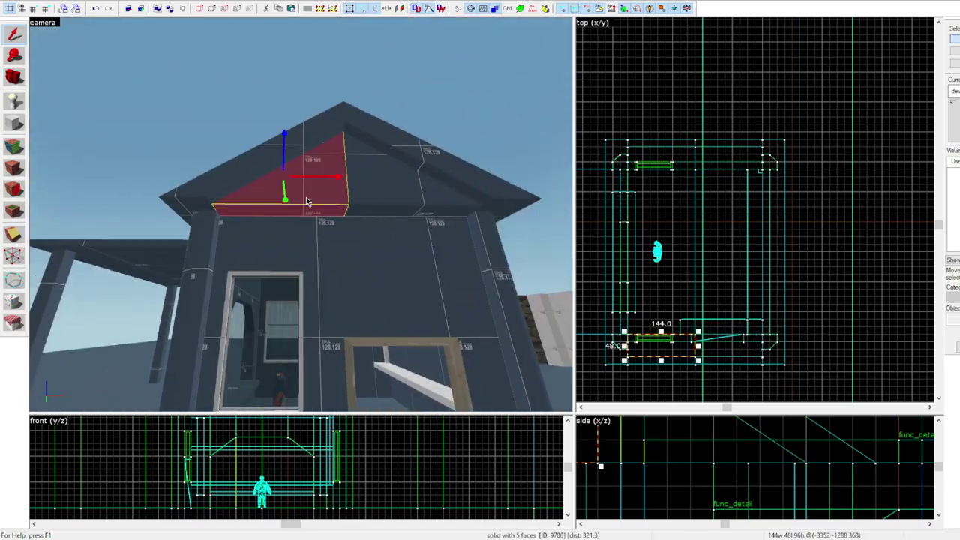
pyautogui.keyDown('ctrl'); pyautogui.click(301, 215); pyautogui.keyUp('ctrl')
pyautogui.press('Escape')
# Extend the corner post down to the floor so it is 256 units tall
pyautogui.click(301, 215)
pyautogui.press('z')
pyautogui.scroll(-3, 782, 219)
pyautogui.scroll(-9, 782, 426)
pyautogui.scroll(4, 792, 510)
pyautogui.moveTo(776, 465); pyautogui.dragTo(777, 498)
pyautogui.press('z')
pyautogui.press('z')
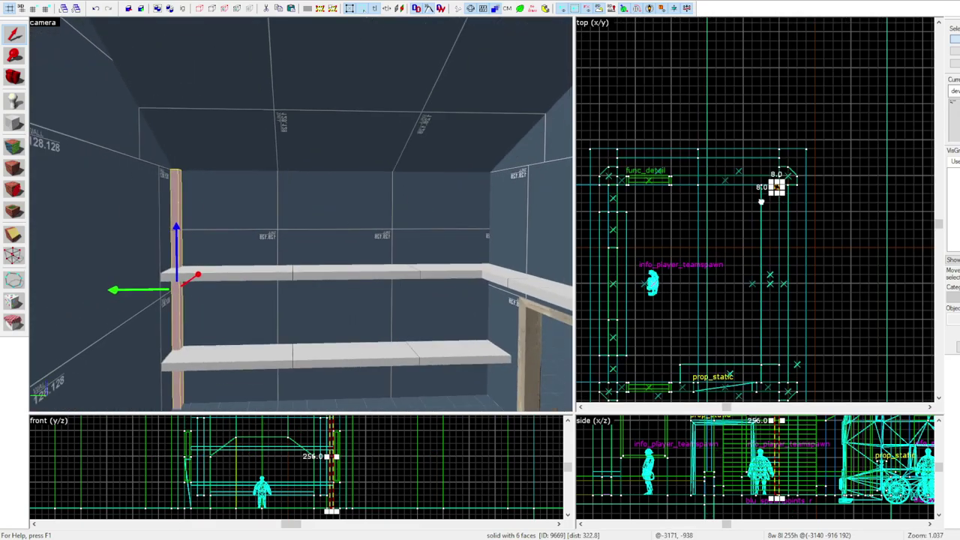
# Copy the corner post to the other inner corners of the kiosk
pyautogui.press('z')
pyautogui.press('z')
pyautogui.keyDown('ctrl'); pyautogui.click(111, 171); pyautogui.keyUp('ctrl')
pyautogui.scroll(-1, 793, 148)
pyautogui.keyDown('shift'); pyautogui.moveTo(789, 120); pyautogui.dragTo(631, 120); pyautogui.keyUp('shift')
pyautogui.press('z')
pyautogui.press('z')
# Draw a block 280 by 8 units along the inner side of the doorway wall between the corner posts
pyautogui.hotkey('shift', 'b')
pyautogui.moveTo(789, 290); pyautogui.dragTo(631, 293)
pyautogui.scroll(2, 631, 296)
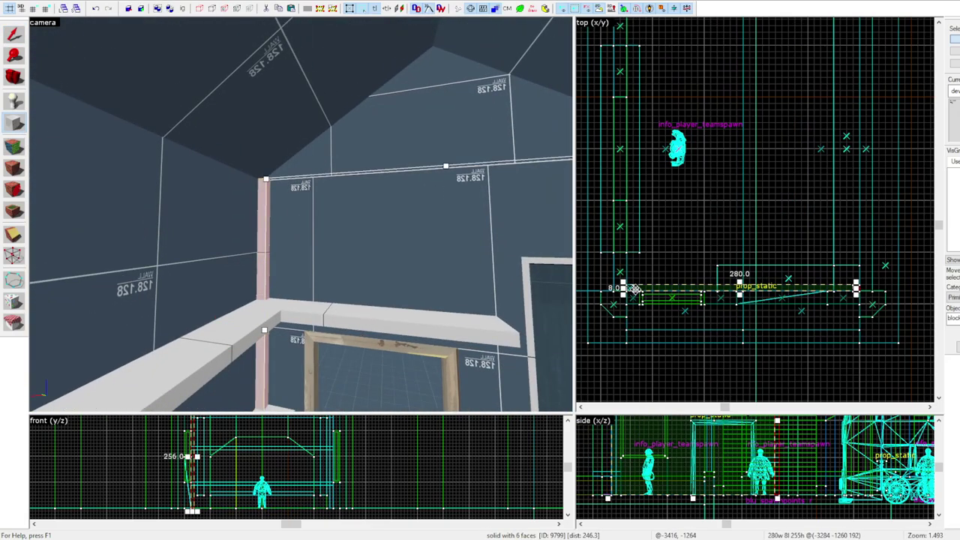
pyautogui.press('Return')
pyautogui.hotkey('shift', 's')
# Reduce the block to an 8-unit-high beam at the top of the doorway wall and lengthen it to 288 units
pyautogui.scroll(-2, 663, 488)
pyautogui.moveTo(662, 488); pyautogui.dragTo(660, 457)
pyautogui.scroll(2, 660, 457)
pyautogui.click(624, 495)
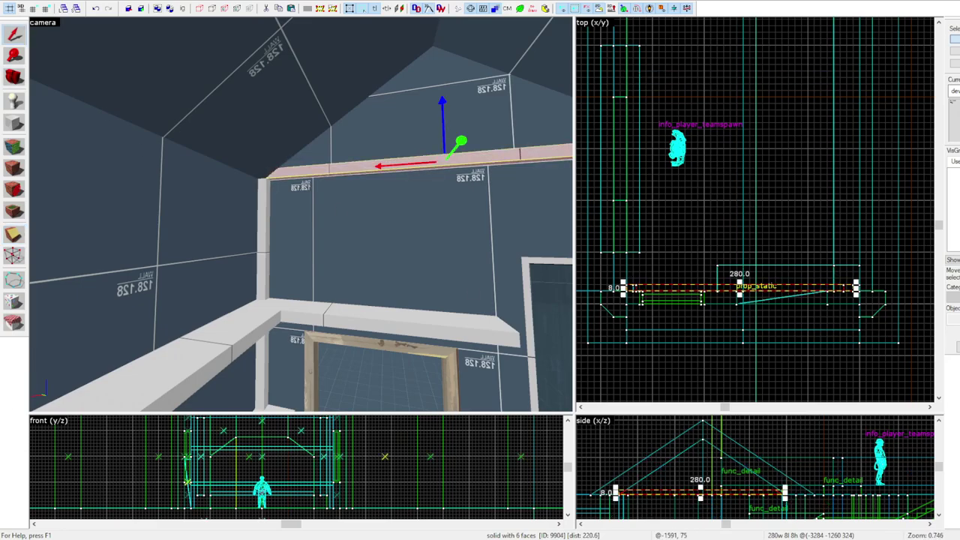
pyautogui.press('w')
pyautogui.press('s')
pyautogui.press('z')
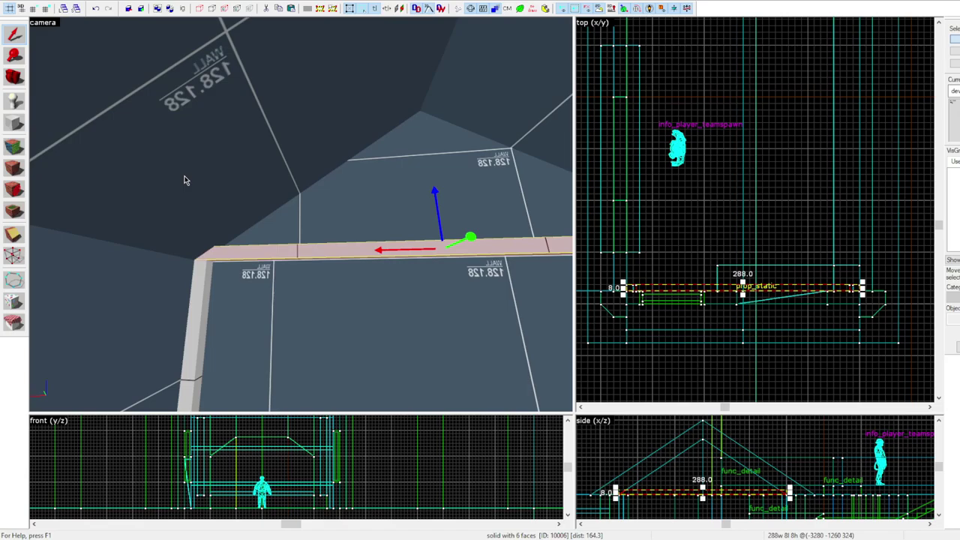
# Draw a block above the end of the doorway wall beam and reshape its vertices into a rafter following the roof slope
pyautogui.press('d')
pyautogui.hotkey('shift', 'b')
pyautogui.scroll(3, 777, 490)
pyautogui.moveTo(776, 491); pyautogui.dragTo(718, 460)
pyautogui.press('Return')
pyautogui.hotkey('shift', 'v')
pyautogui.scroll(-2, 690, 476)
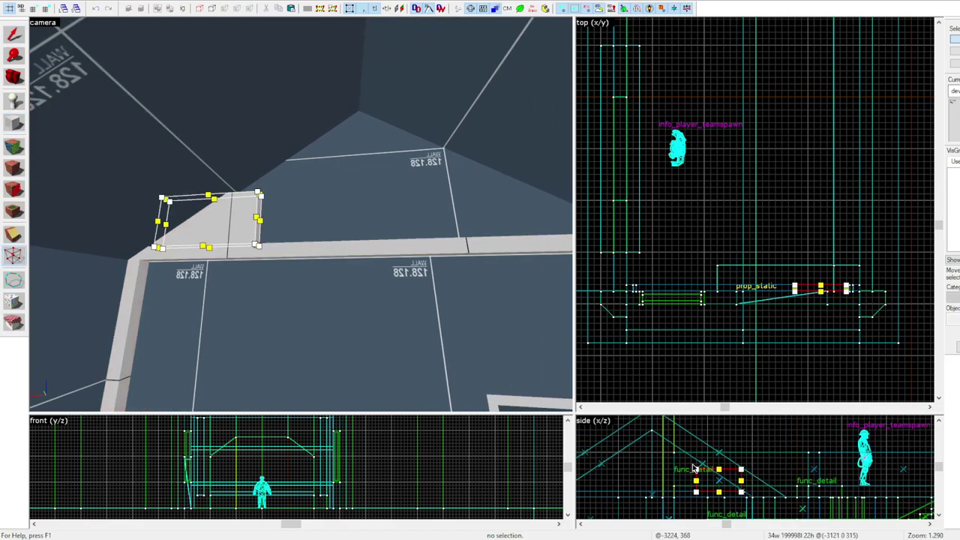
pyautogui.scroll(6, 753, 504)
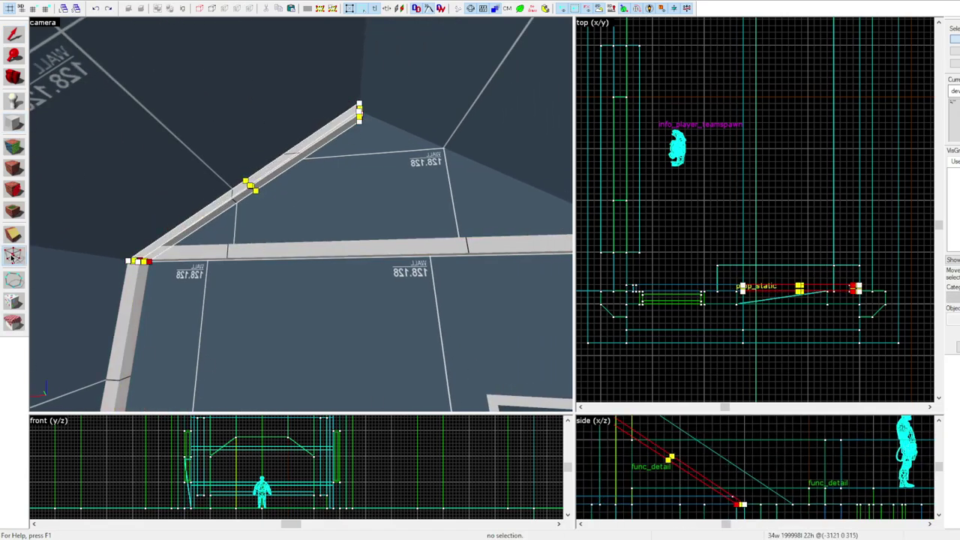
# Mirror a copy of the rafter onto the other roof slope to complete the triangular truss
pyautogui.press('Return')
pyautogui.hotkey('shift', 's')
pyautogui.scroll(1, 816, 287)
pyautogui.moveTo(761, 289); pyautogui.dragTo(714, 283)
pyautogui.scroll(2, 698, 283)
# Turn the two rafters and the horizontal beam into a func_detail and apply the dark wood texture to them
pyautogui.press('z')
pyautogui.click(301, 214)
pyautogui.keyDown('ctrl'); pyautogui.click(301, 215); pyautogui.keyUp('ctrl')
pyautogui.keyDown('ctrl'); pyautogui.click(300, 215); pyautogui.keyUp('ctrl')
pyautogui.press('z')
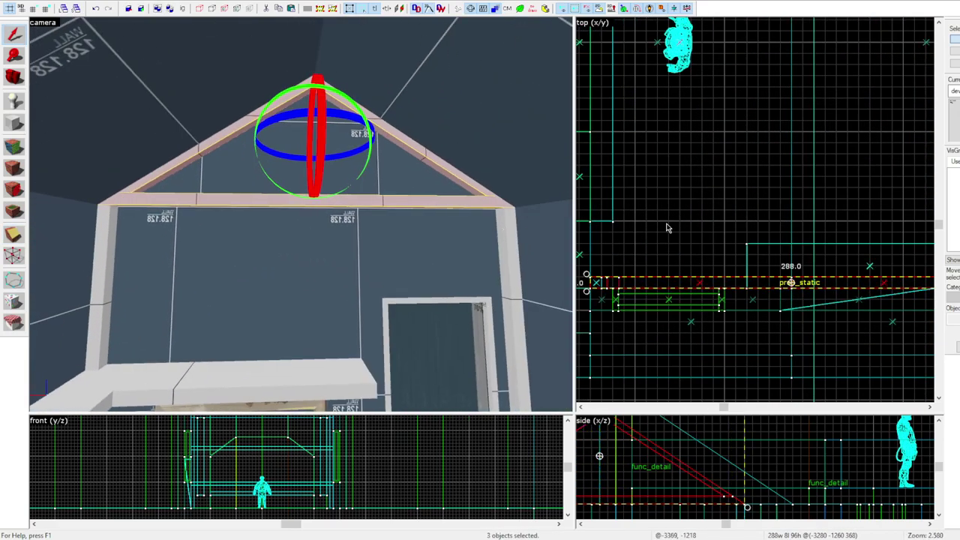
pyautogui.scroll(-5, 637, 216)
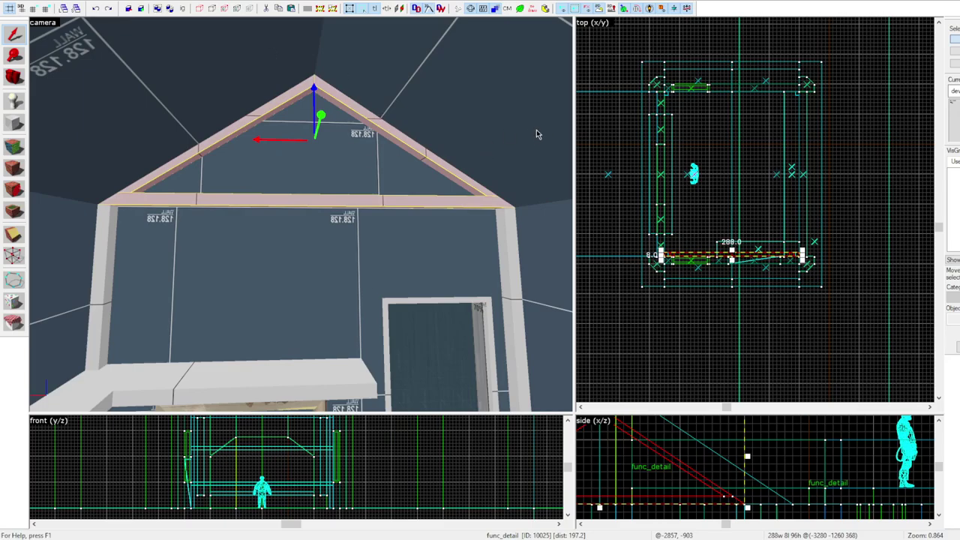
pyautogui.click(14, 168)
pyautogui.click(13, 147)
# Align the wood texture on the sloped faces of both rafters
pyautogui.press('z')
pyautogui.press('w')
pyautogui.press('z')
pyautogui.click(316, 126)
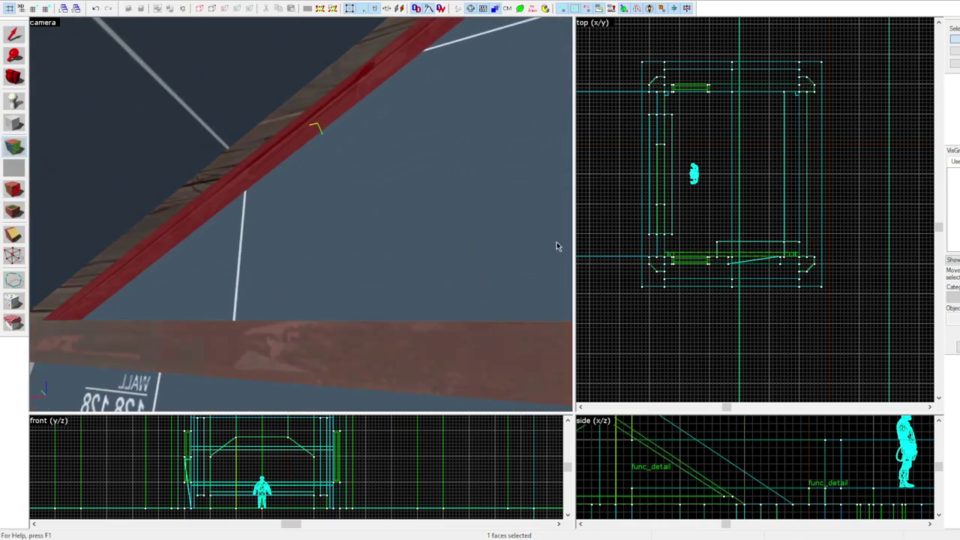
pyautogui.rightClick(251, 152)
pyautogui.press('z')
pyautogui.press('z')
pyautogui.click(239, 245)
pyautogui.press('z')
pyautogui.press('z')
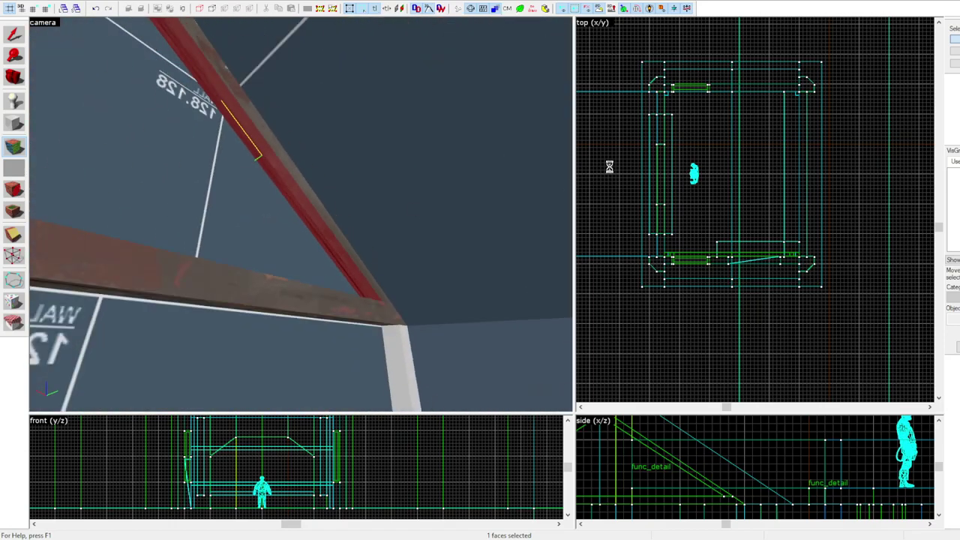
# Copy the wooden truss three times along the length of the kiosk roof
pyautogui.hotkey('shift', 's')
pyautogui.press('z')
pyautogui.press('z')
pyautogui.click(281, 249)
pyautogui.scroll(-1, 699, 263)
pyautogui.moveTo(691, 260)
pyautogui.keyDown('shift'); pyautogui.mouseDown()
pyautogui.moveTo(694, 193)
pyautogui.moveTo(736, 180)
pyautogui.mouseUp(); pyautogui.keyUp('shift')
pyautogui.scroll(4, 711, 192)
pyautogui.scroll(-3, 739, 186)
pyautogui.click(271, 196)
pyautogui.keyDown('shift'); pyautogui.moveTo(710, 273); pyautogui.dragTo(710, 235); pyautogui.keyUp('shift')
pyautogui.keyDown('shift'); pyautogui.moveTo(709, 234); pyautogui.dragTo(708, 148); pyautogui.keyUp('shift')
pyautogui.press('z')
pyautogui.press('z')
pyautogui.click(602, 278)
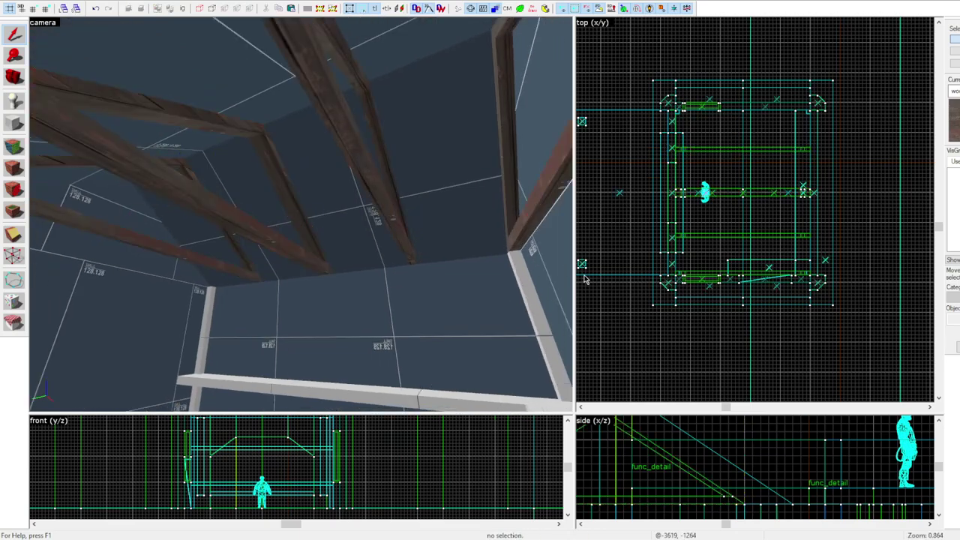
# Adjust the wood texture on the remaining faces of the roof trusses
pyautogui.hotkey('shift', 'a')
pyautogui.press('z')
pyautogui.press('z')
pyautogui.click(311, 197)
pyautogui.press('z')
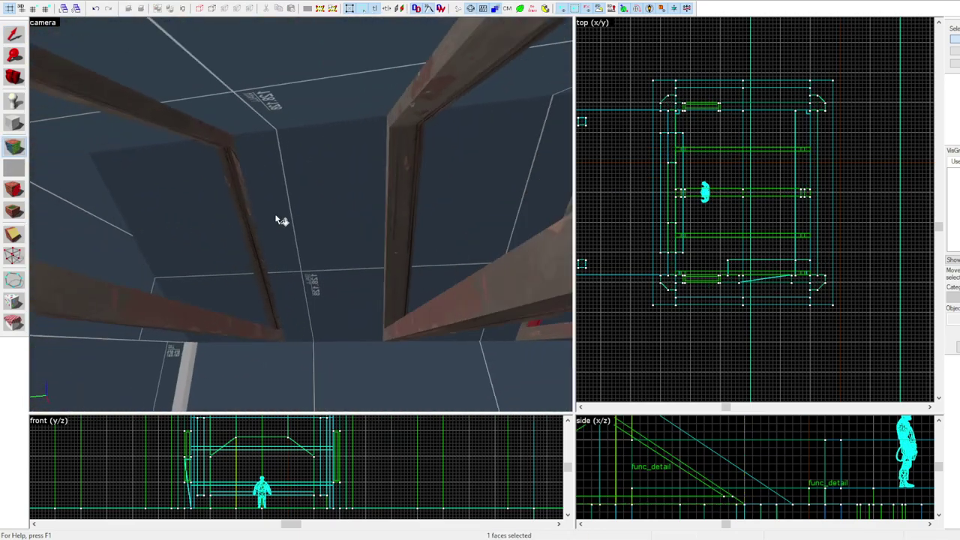
pyautogui.press('z')
# Apply the dark wood texture to the corner post beside the doorway wall
pyautogui.hotkey('shift', 's')
pyautogui.click(258, 217)
pyautogui.hotkey('shift', 'a')
pyautogui.hotkey('shift', 't')
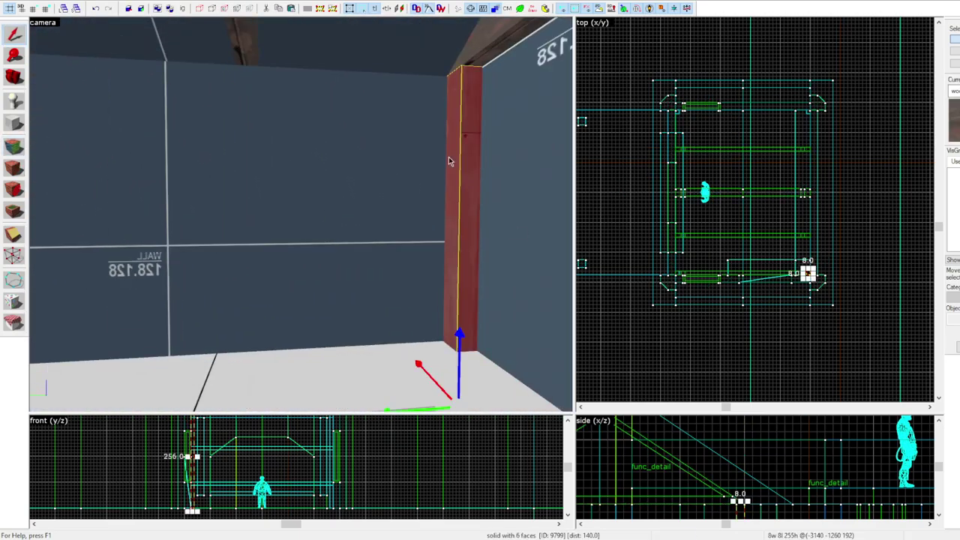
pyautogui.click(449, 162)
# Select the horizontal beams of all four trusses and slope their ends with the vertex tool to match the roof
pyautogui.press('z')
pyautogui.press('z')
pyautogui.click(251, 86)
pyautogui.press('z')
pyautogui.press('z')
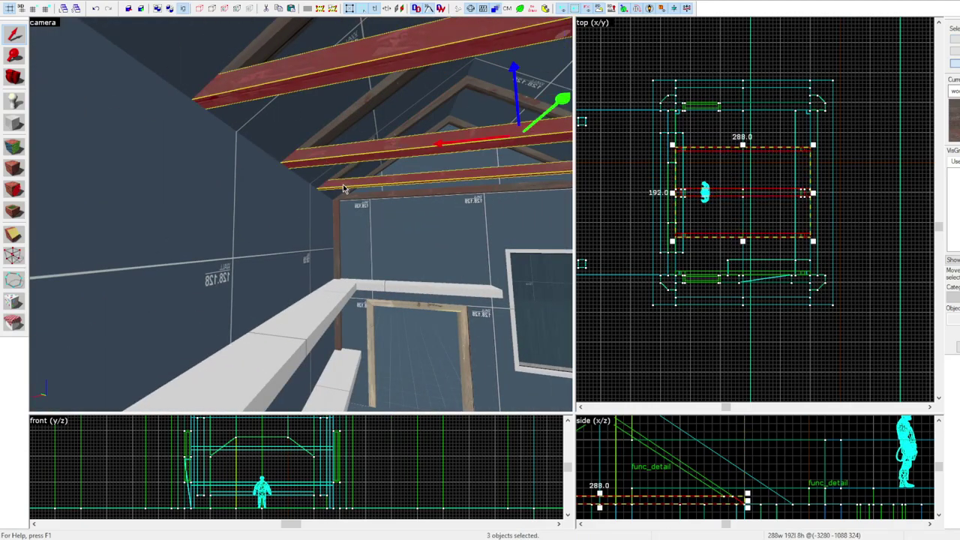
pyautogui.hotkey('shift', 'v')
pyautogui.scroll(3, 726, 471)
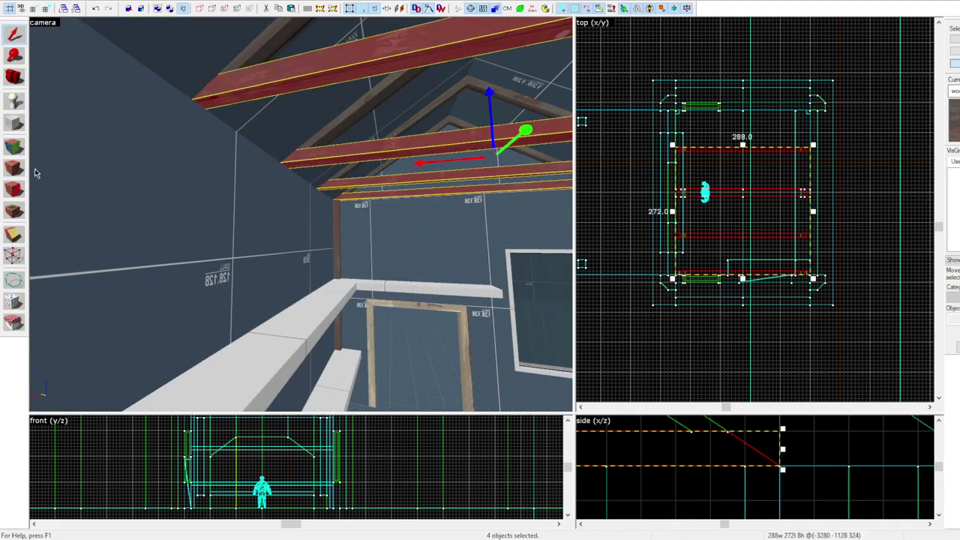
# Create a wood-textured beam along the top of the long wall between the corner posts
pyautogui.press('z')
pyautogui.press('z')
pyautogui.click(330, 259)
pyautogui.click(15, 124)
pyautogui.scroll(3, 819, 88)
pyautogui.moveTo(807, 270)
pyautogui.mouseDown()
pyautogui.moveTo(837, 61)
pyautogui.moveTo(804, 126)
pyautogui.mouseUp()
pyautogui.scroll(-9, 800, 426)
pyautogui.scroll(-4, 800, 428)
pyautogui.moveTo(797, 489); pyautogui.dragTo(800, 435)
pyautogui.scroll(7, 803, 430)
pyautogui.press('Return')
pyautogui.press('z')
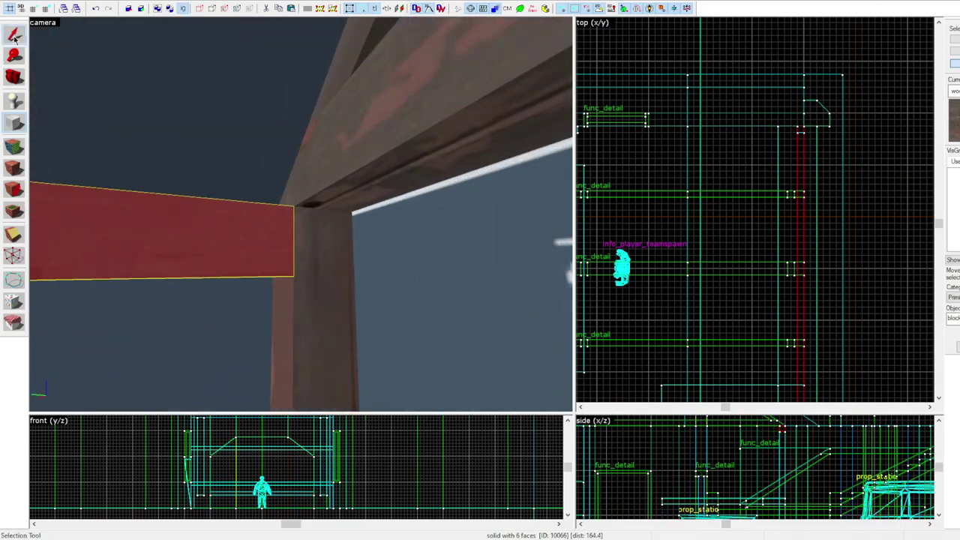
# Copy the long side beam to the top of the opposite wall
pyautogui.press('z')
pyautogui.hotkey('shift', 's')
pyautogui.scroll(-5, 854, 167)
pyautogui.scroll(7, 834, 159)
pyautogui.moveTo(835, 107); pyautogui.dragTo(835, 120)
pyautogui.scroll(-5, 834, 118)
pyautogui.scroll(6, 839, 278)
pyautogui.scroll(-4, 813, 192)
pyautogui.moveTo(811, 193); pyautogui.dragTo(621, 197)
pyautogui.scroll(4, 617, 206)
pyautogui.press('z')
pyautogui.press('z')
pyautogui.hotkey('shift', 'b')
pyautogui.scroll(-6, 720, 255)
pyautogui.scroll(4, 695, 99)
pyautogui.moveTo(694, 98); pyautogui.dragTo(868, 109)
pyautogui.click(870, 109)
pyautogui.press('z')
pyautogui.click(301, 214)
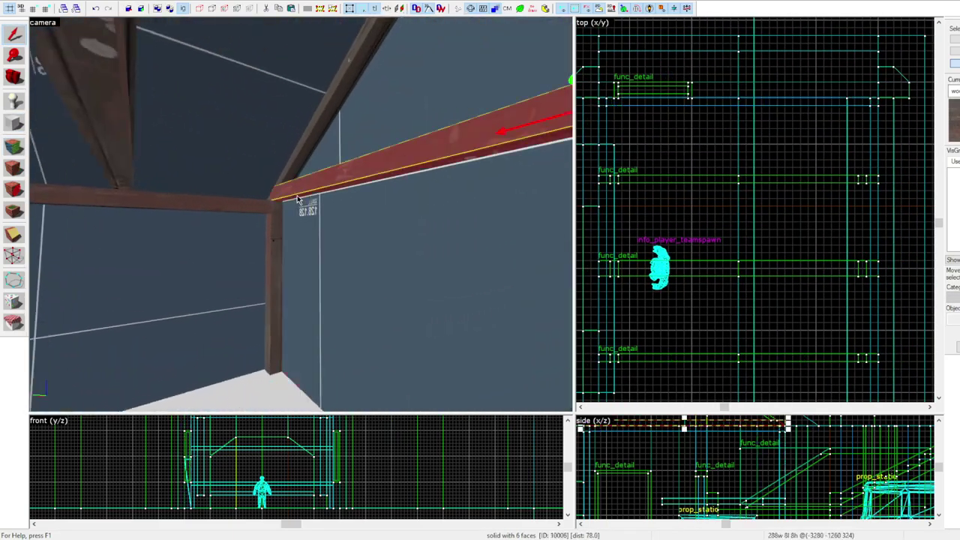
pyautogui.press('Escape')
pyautogui.click(300, 214)
pyautogui.press('Delete')
# Copy a roof truss against the gable wall opposite the doorway wall
pyautogui.press('z')
pyautogui.click(739, 179)
pyautogui.scroll(-2, 728, 162)
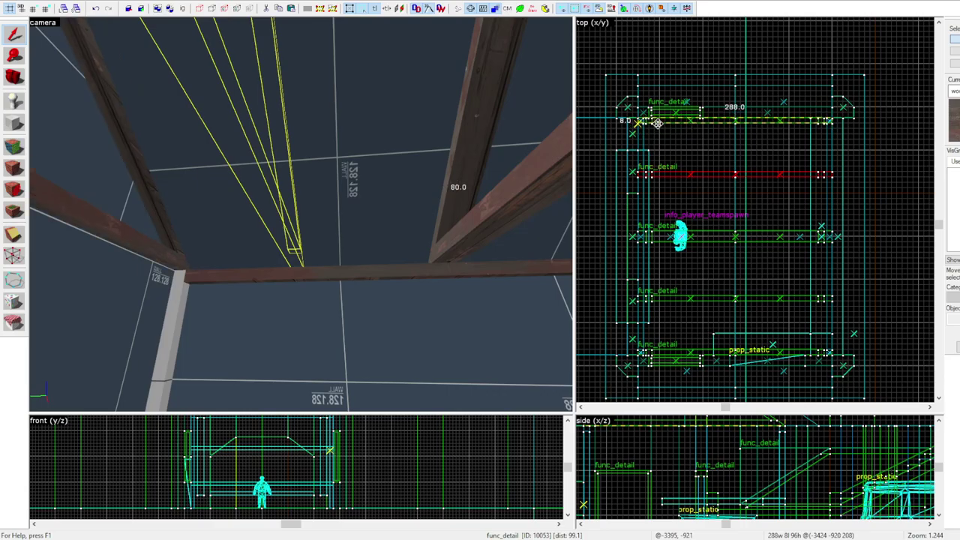
pyautogui.keyDown('shift'); pyautogui.moveTo(658, 123); pyautogui.dragTo(657, 124); pyautogui.keyUp('shift')
# Combine the roof trusses and the long side beams into a single func_detail
pyautogui.press('z')
pyautogui.keyDown('ctrl'); pyautogui.click(300, 215); pyautogui.keyUp('ctrl')
pyautogui.keyDown('ctrl'); pyautogui.click(301, 215); pyautogui.keyUp('ctrl')
pyautogui.keyDown('ctrl'); pyautogui.click(301, 215); pyautogui.keyUp('ctrl')
pyautogui.keyDown('ctrl'); pyautogui.click(364, 201); pyautogui.keyUp('ctrl')
pyautogui.press('z')
pyautogui.keyDown('ctrl'); pyautogui.click(346, 237); pyautogui.keyUp('ctrl')
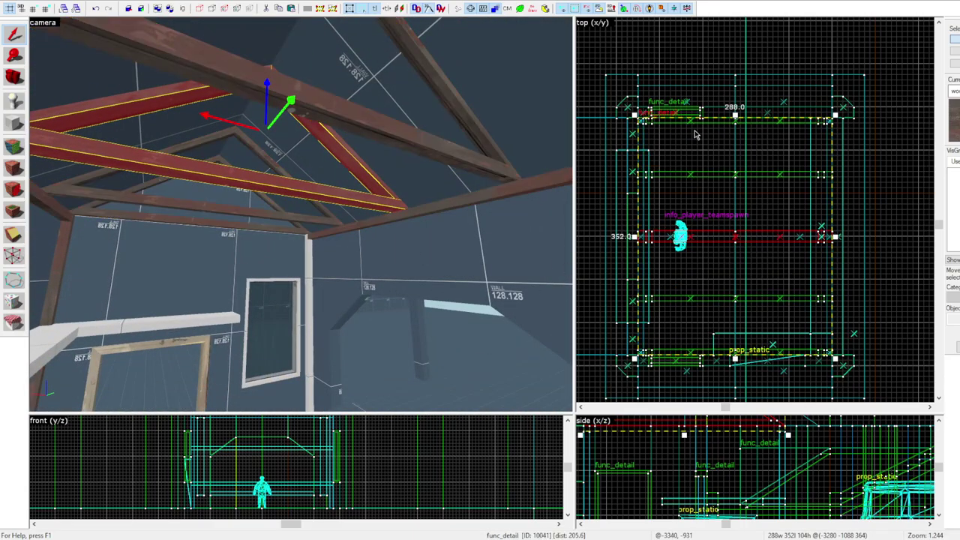
pyautogui.press('Escape')
pyautogui.press('z')
pyautogui.press('z')
# Cover the remaining corner posts with the dark wood texture and align it on the faces of the long side beams
pyautogui.click(408, 150)
pyautogui.keyDown('ctrl'); pyautogui.click(161, 188); pyautogui.keyUp('ctrl')
pyautogui.keyDown('ctrl'); pyautogui.click(217, 102); pyautogui.keyUp('ctrl')
pyautogui.press('z')
pyautogui.press('z')
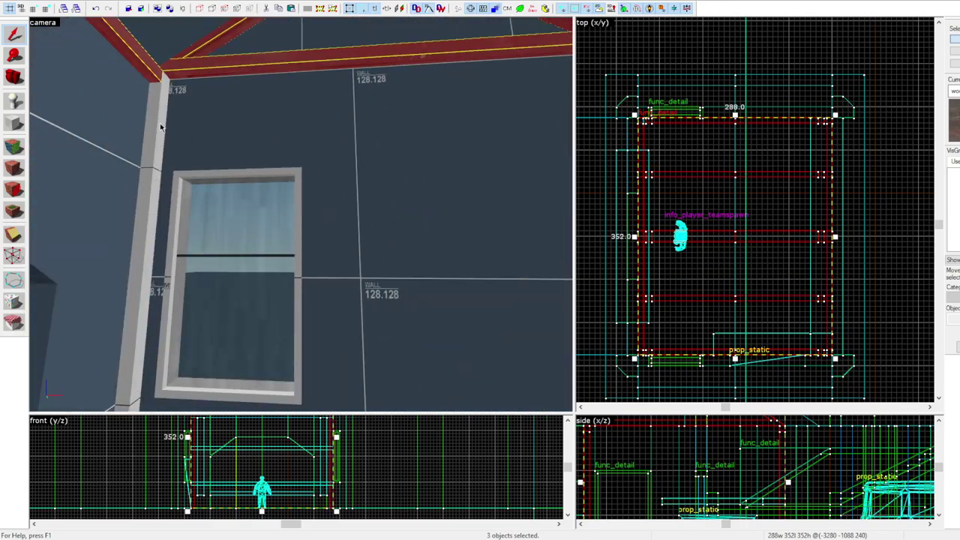
pyautogui.hotkey('shift', 'a')
pyautogui.click(249, 183)
pyautogui.press('z')
pyautogui.press('z')
pyautogui.rightClick(275, 180)
pyautogui.press('z')
pyautogui.press('z')
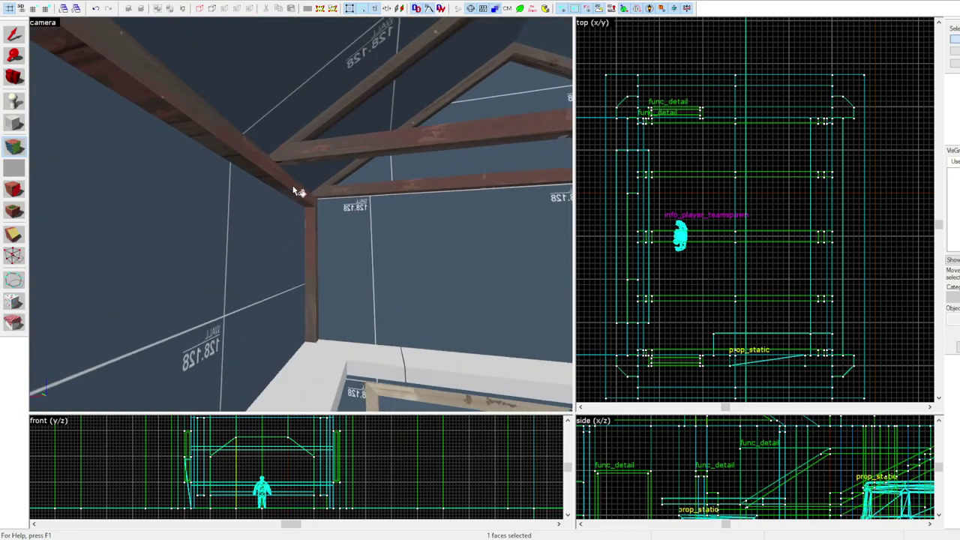
pyautogui.press('z')
pyautogui.press('z')
pyautogui.press('z')
pyautogui.press('z')
# Apply the dark wood texture to the three shelf boards along the kiosk walls
pyautogui.hotkey('shift', 's')
pyautogui.click(161, 208)
pyautogui.keyDown('ctrl'); pyautogui.click(183, 318); pyautogui.keyUp('ctrl')
pyautogui.keyDown('ctrl'); pyautogui.click(385, 167); pyautogui.keyUp('ctrl')
pyautogui.hotkey('shift', 't')
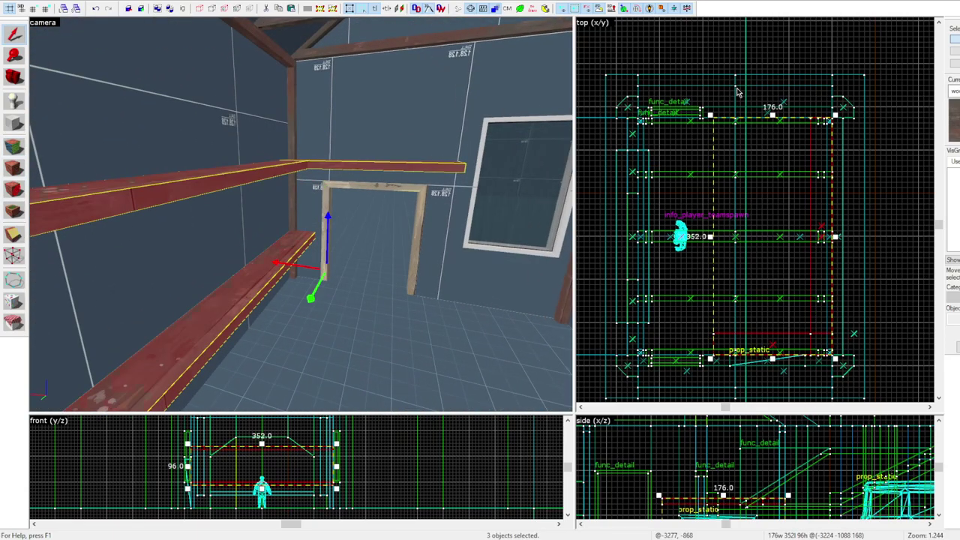
pyautogui.press('Escape')
# Examine the kiosk's exterior, roof and wooden interior from several sides
pyautogui.press('z')
pyautogui.press('z')
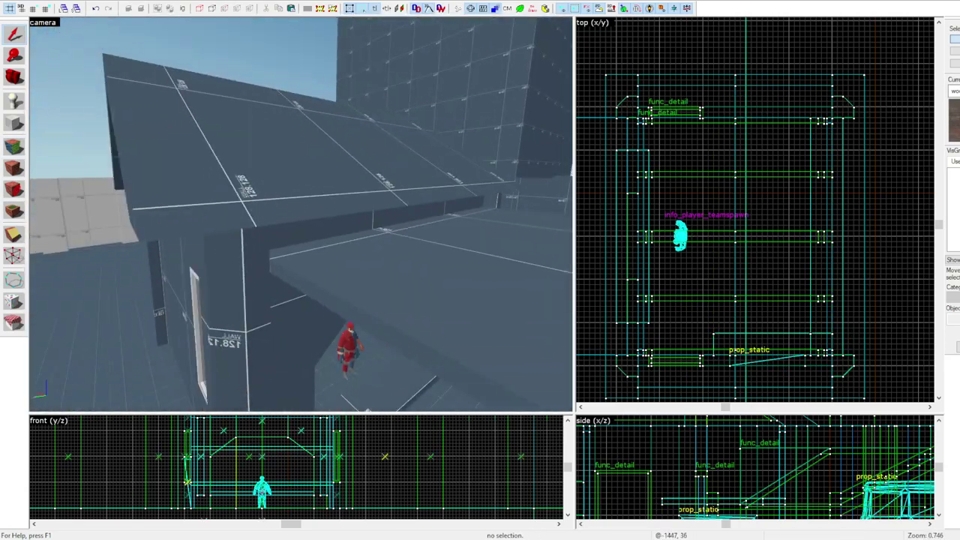
pyautogui.press('z')
pyautogui.press('z')
pyautogui.press('z')
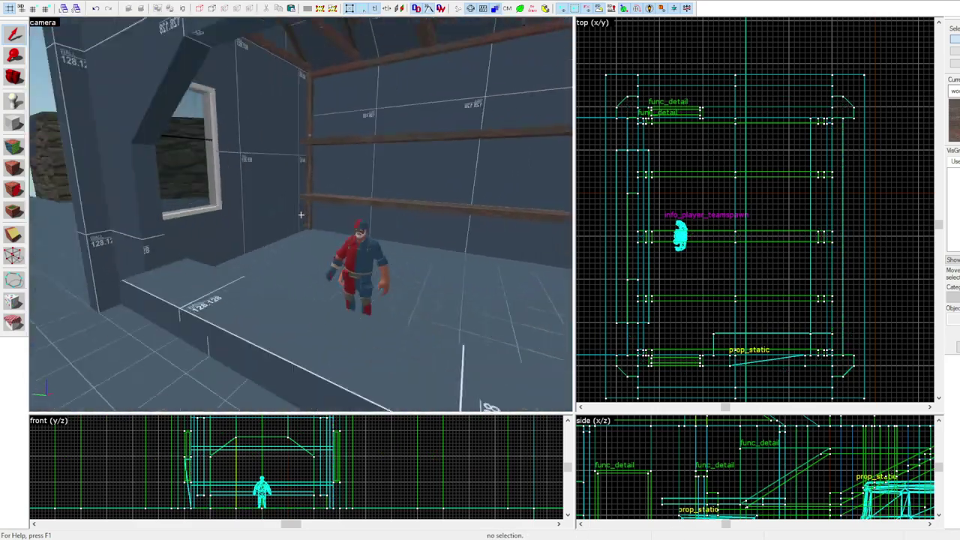
pyautogui.press('z')
# Outline a path block 192 units wide and 640 units long on the ground slab beside the large building
pyautogui.click(301, 216)
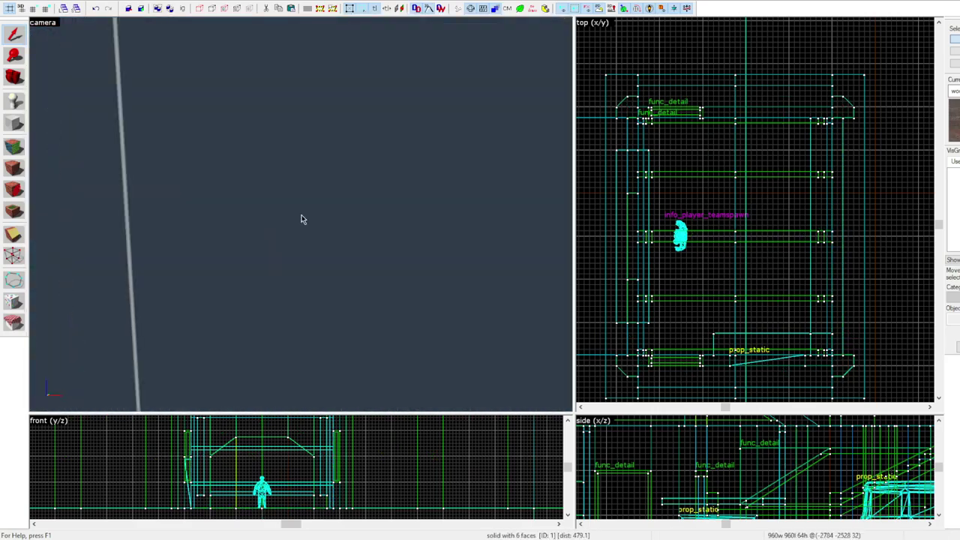
pyautogui.press('z')
pyautogui.press('z')
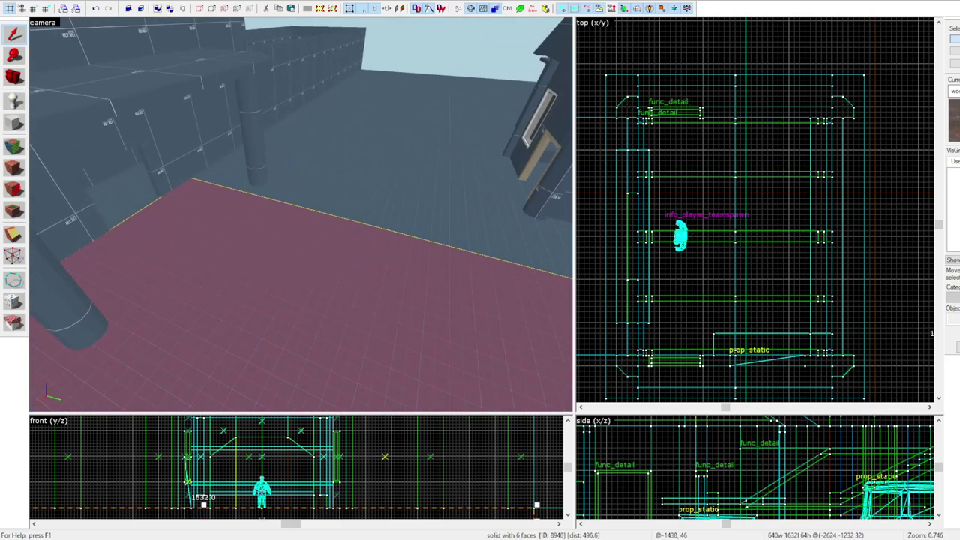
pyautogui.scroll(-12, 823, 105)
pyautogui.click(19, 236)
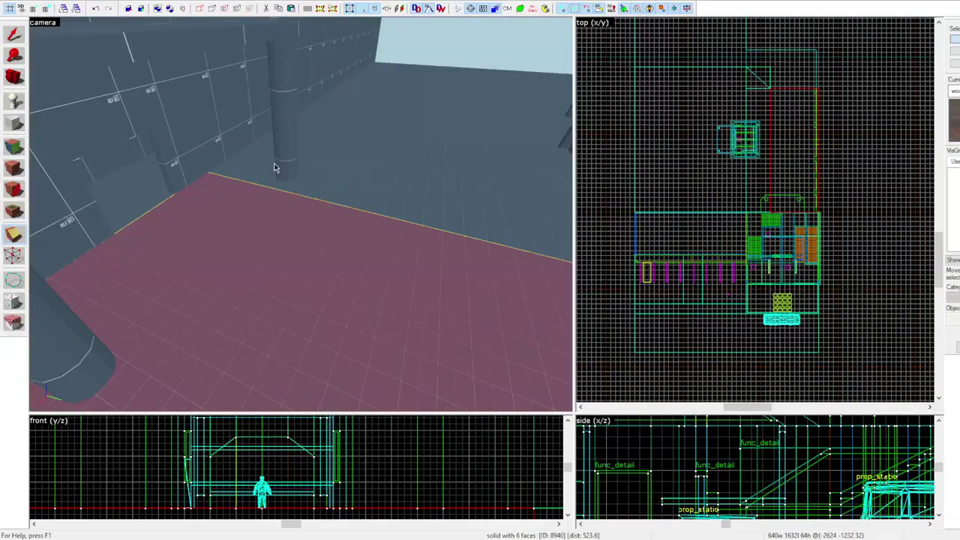
pyautogui.scroll(11, 798, 214)
pyautogui.click(14, 122)
pyautogui.scroll(1, 759, 168)
pyautogui.moveTo(777, 197); pyautogui.dragTo(735, 197)
pyautogui.scroll(-2, 742, 185)
pyautogui.moveTo(699, 180); pyautogui.dragTo(691, 181)
pyautogui.scroll(-7, 744, 178)
pyautogui.moveTo(775, 180); pyautogui.dragTo(705, 288)
# Thin the path block to 1 unit high at ground level and create it with the dark wood texture
pyautogui.scroll(3, 750, 3)
pyautogui.scroll(-5, 750, 473)
pyautogui.scroll(6, 757, 480)
pyautogui.moveTo(764, 496); pyautogui.dragTo(764, 487)
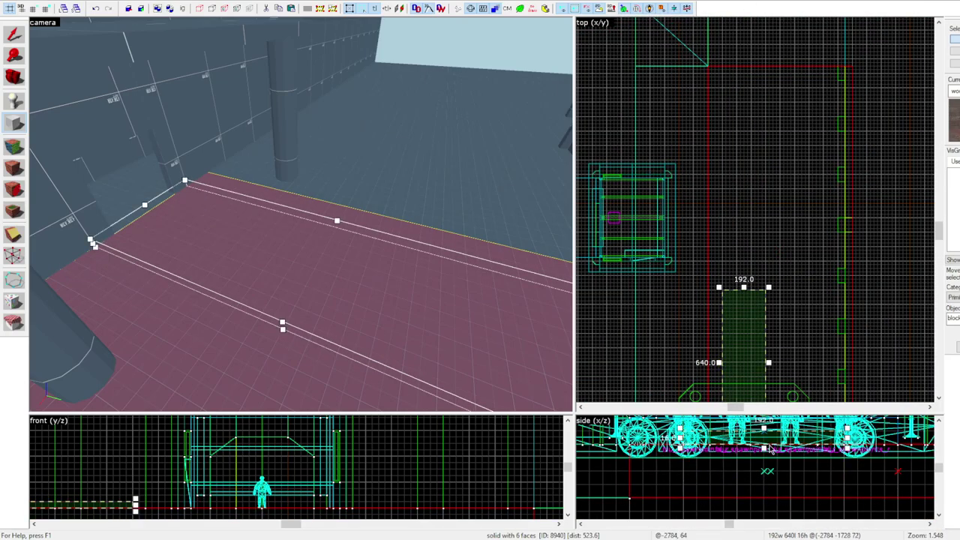
pyautogui.moveTo(763, 428); pyautogui.dragTo(765, 444)
pyautogui.scroll(7, 765, 448)
pyautogui.press('Return')
# Add a long path strip running at right angles from the end of the first one, past the kiosk's side
pyautogui.press('d')
pyautogui.click(14, 34)
pyautogui.moveTo(720, 292); pyautogui.dragTo(811, 219, button='middle')
pyautogui.moveTo(815, 217); pyautogui.dragTo(619, 271)
pyautogui.moveTo(846, 259); pyautogui.dragTo(797, 245)
pyautogui.moveTo(663, 240); pyautogui.dragTo(800, 267, button='middle')
pyautogui.scroll(-2, 801, 267)
pyautogui.moveTo(801, 266); pyautogui.dragTo(611, 265)
pyautogui.press('Escape')
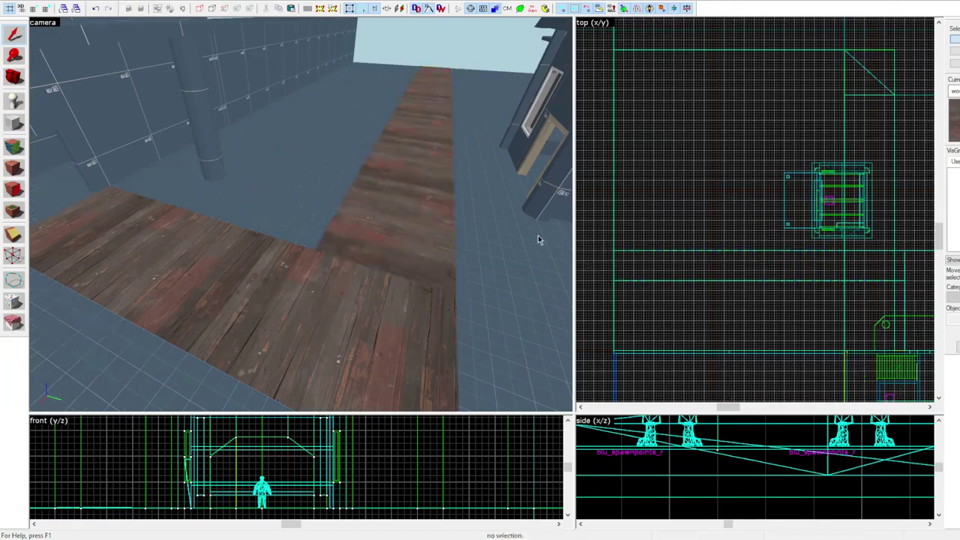
pyautogui.press('z')
pyautogui.click(13, 122)
pyautogui.moveTo(767, 251); pyautogui.dragTo(905, 280)
pyautogui.click(10, 31)
pyautogui.press('Escape')
# Copy the first path strip to the kiosk's doorway and shorten the copy to 192 by 128 units
pyautogui.moveTo(917, 304); pyautogui.dragTo(810, 274, button='middle')
pyautogui.click(782, 270)
pyautogui.scroll(7, 747, 172)
pyautogui.moveTo(781, 271)
pyautogui.keyDown('shift'); pyautogui.mouseDown()
pyautogui.moveTo(748, 171)
pyautogui.moveTo(712, 180)
pyautogui.mouseUp(); pyautogui.keyUp('shift')
pyautogui.scroll(-3, 747, 236)
pyautogui.moveTo(754, 230); pyautogui.dragTo(761, 300, button='middle')
pyautogui.moveTo(739, 32); pyautogui.dragTo(741, 268)
pyautogui.press('z')
pyautogui.press('a')
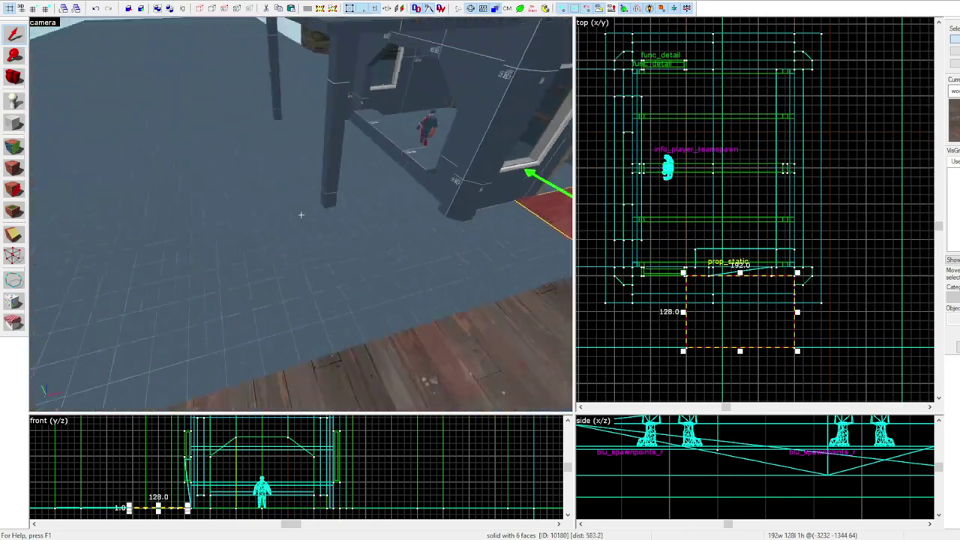
# Build a side branch toward the awning from two copies of the doorway piece, one rotated 90 degrees and one lengthened level with it
pyautogui.press('z')
pyautogui.moveTo(756, 313); pyautogui.dragTo(837, 288, button='middle')
pyautogui.scroll(-4, 836, 288)
pyautogui.moveTo(836, 288); pyautogui.dragTo(719, 288)
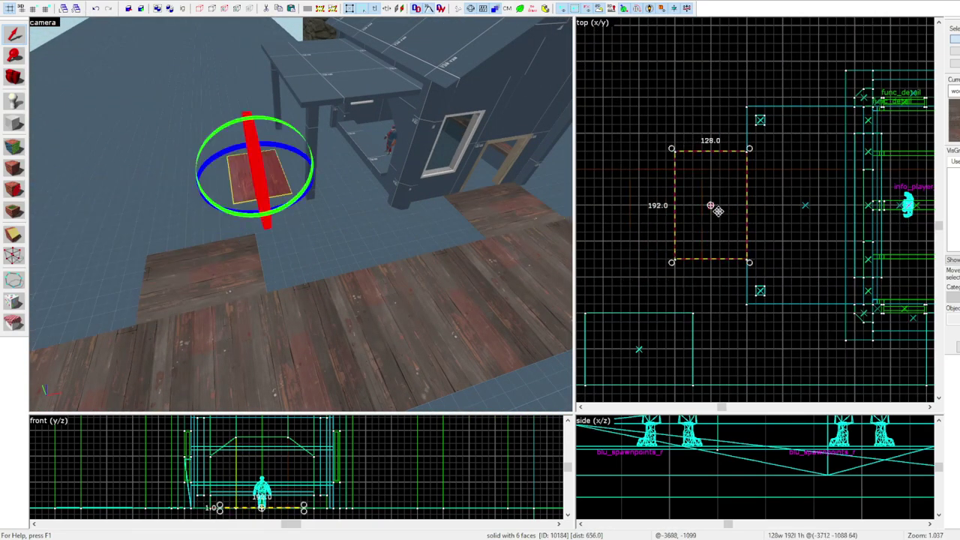
pyautogui.press('Return')
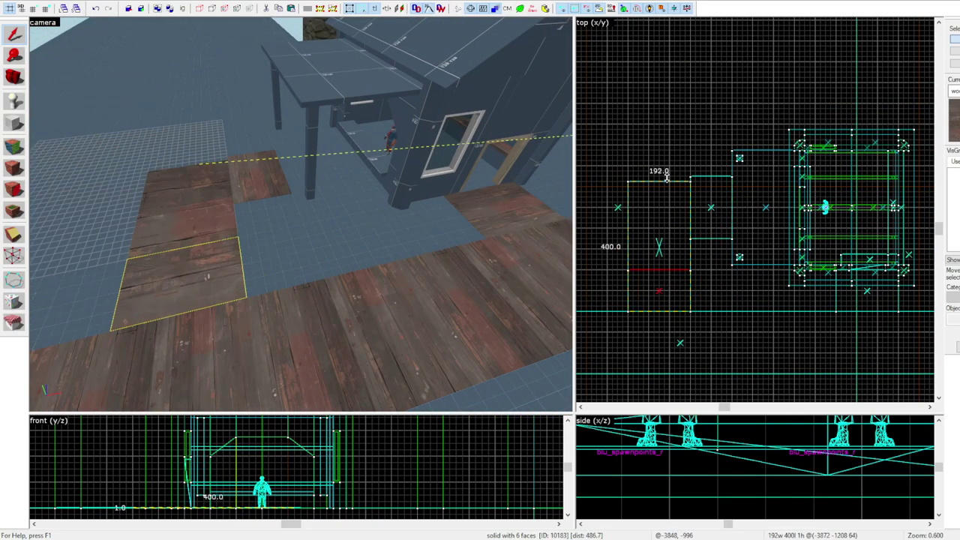
pyautogui.moveTo(666, 179); pyautogui.dragTo(667, 175)
pyautogui.press('z')
# Extend the branch's connecting piece under the awning and split off a section widened to fill the floor beneath it
pyautogui.click(300, 214)
pyautogui.moveTo(735, 208); pyautogui.dragTo(800, 207)
pyautogui.click(300, 215)
pyautogui.hotkey('shift', 'x')
pyautogui.scroll(3, 775, 175)
pyautogui.press('Return')
pyautogui.moveTo(736, 180)
pyautogui.mouseDown()
pyautogui.moveTo(735, 285)
pyautogui.moveTo(774, 321)
pyautogui.mouseUp()
pyautogui.press('Escape')
pyautogui.press('z')
pyautogui.press('s')
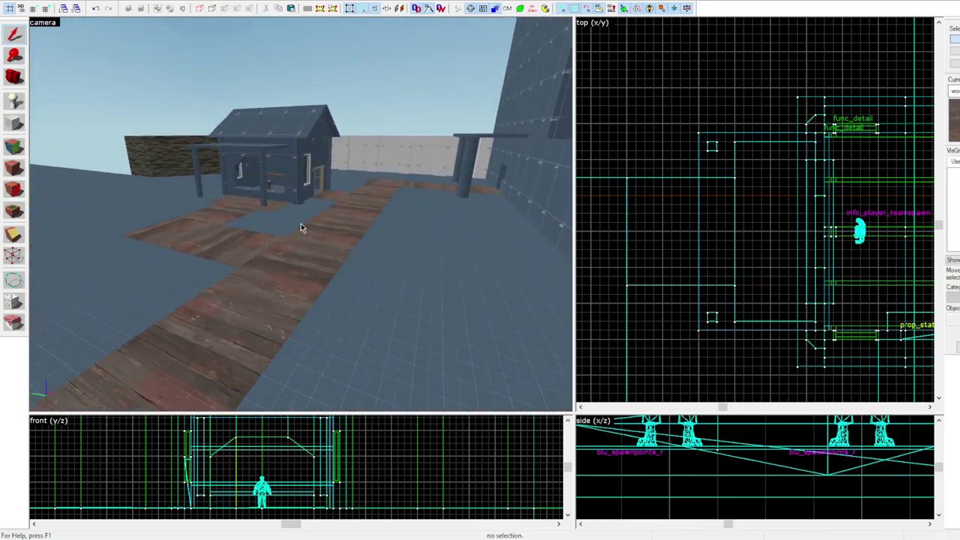
# Apply the light dev texture to all the path pieces and turn them into func_detail
pyautogui.press('z')
pyautogui.hotkey('shift', 'a')
pyautogui.click(429, 142)
pyautogui.keyDown('ctrl'); pyautogui.click(153, 251); pyautogui.keyUp('ctrl')
pyautogui.press('z')
pyautogui.press('z')
pyautogui.click(13, 168)
pyautogui.hotkey('ctrl', 't')
pyautogui.press('Escape')
# Clip the kiosk's awning roof lengthwise into strips 48, 80 and 96 units wide
pyautogui.press('z')
pyautogui.press('s')
pyautogui.press('z')
pyautogui.click(253, 150)
pyautogui.keyDown('ctrl'); pyautogui.click(328, 180); pyautogui.keyUp('ctrl')
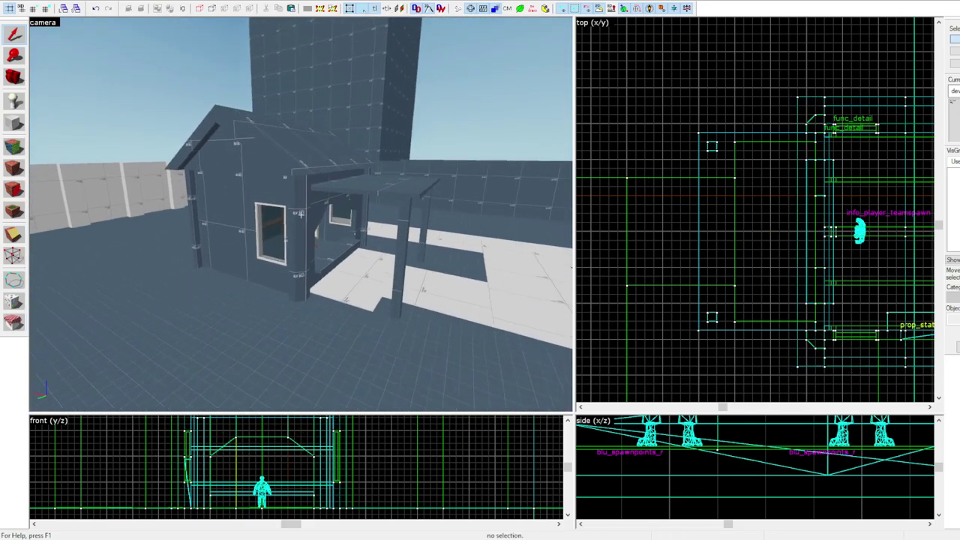
pyautogui.press('z')
pyautogui.click(276, 249)
pyautogui.press('z')
pyautogui.press('z')
pyautogui.hotkey('shift', 'x')
pyautogui.scroll(3, 750, 231)
pyautogui.moveTo(752, 232); pyautogui.dragTo(753, 247)
pyautogui.moveTo(752, 247); pyautogui.dragTo(753, 228, button='middle')
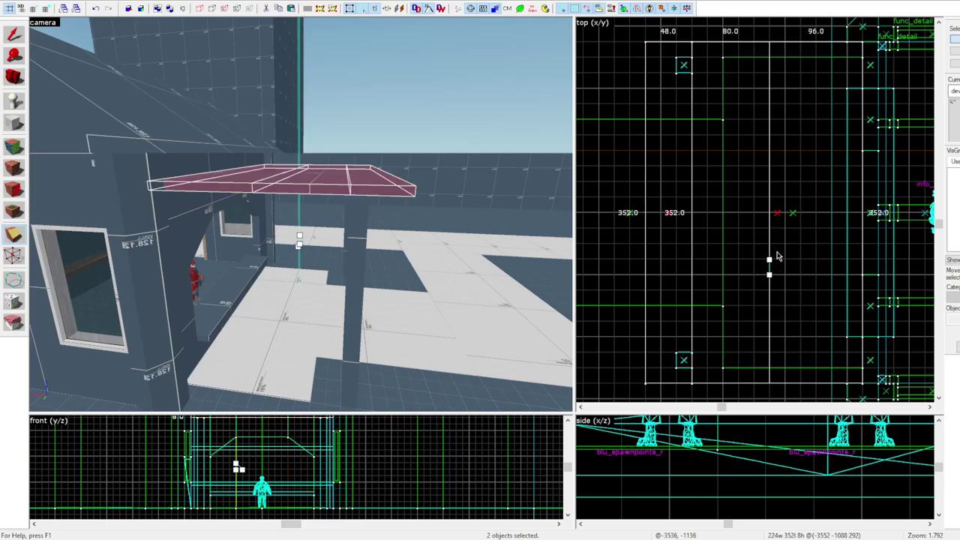
# Shape the awning roof strips into an arched profile by moving their vertices on a finer grid
pyautogui.click(15, 256)
pyautogui.press('[')
pyautogui.scroll(-8, 750, 493)
pyautogui.scroll(-8, 301, 470)
pyautogui.scroll(9, 302, 470)
pyautogui.scroll(11, 703, 471)
pyautogui.moveTo(756, 462); pyautogui.dragTo(792, 500)
# Lower all vertices of the arched awning together with the tops of its two support posts
pyautogui.press('z')
pyautogui.press('z')
pyautogui.click(303, 212)
pyautogui.keyDown('ctrl'); pyautogui.click(285, 166); pyautogui.keyUp('ctrl')
pyautogui.keyDown('ctrl'); pyautogui.click(405, 142); pyautogui.keyUp('ctrl')
pyautogui.click(13, 256)
pyautogui.scroll(-4, 750, 480)
pyautogui.moveTo(701, 459); pyautogui.dragTo(840, 504)
pyautogui.moveTo(780, 470); pyautogui.dragTo(780, 486)
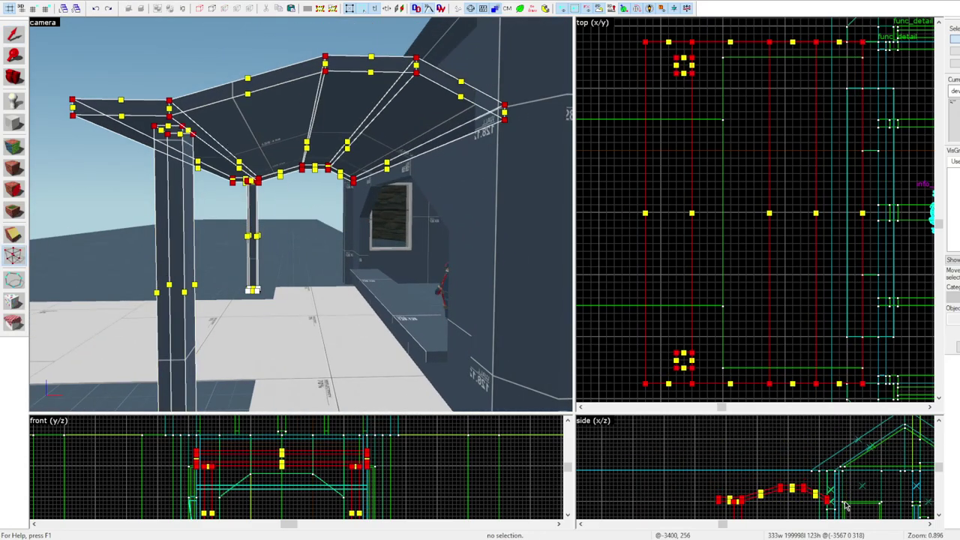
pyautogui.press('Escape')
pyautogui.press('Escape')
pyautogui.press('Escape')
# Examine the arched awning and its connection to the kiosk front from several sides
pyautogui.press('z')
pyautogui.click(301, 215)
pyautogui.press('Escape')
pyautogui.press('z')
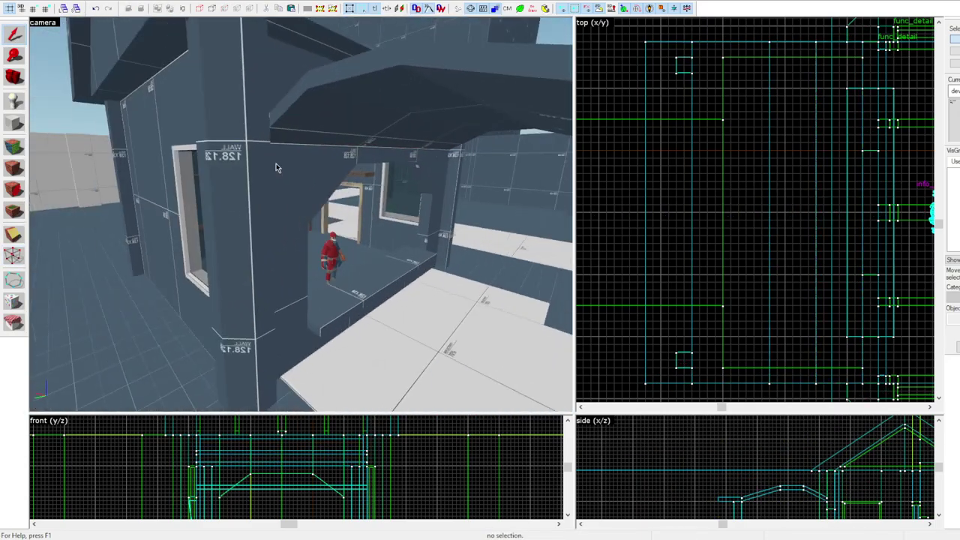
pyautogui.press('z')
pyautogui.click(300, 215)
pyautogui.click(301, 215)
pyautogui.press('z')
# Clip the four vertical corners off one 16 by 16 awning post to give it an octagonal section
pyautogui.click(226, 206)
pyautogui.press('z')
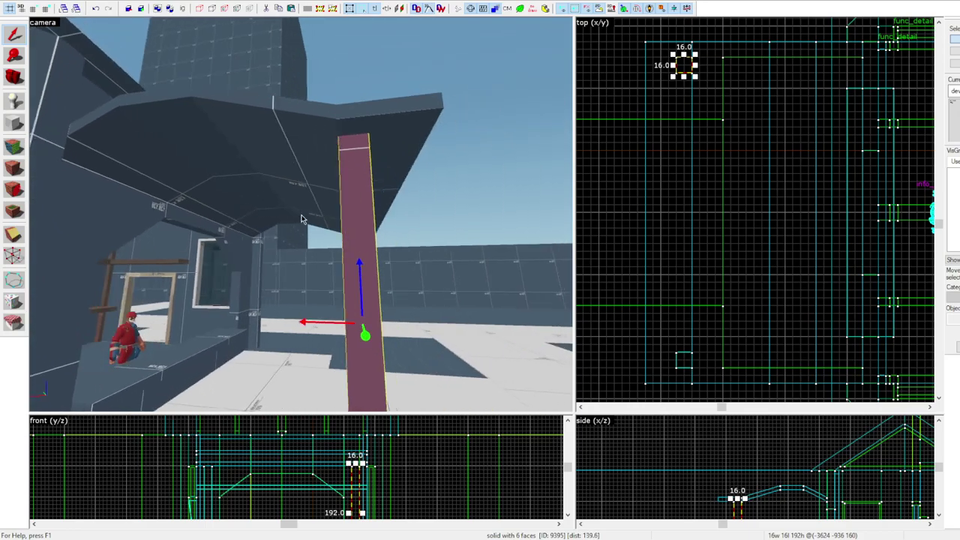
pyautogui.press('z')
pyautogui.click(14, 235)
pyautogui.scroll(4, 692, 47)
pyautogui.click(33, 8)
pyautogui.press('Escape')
pyautogui.click(13, 235)
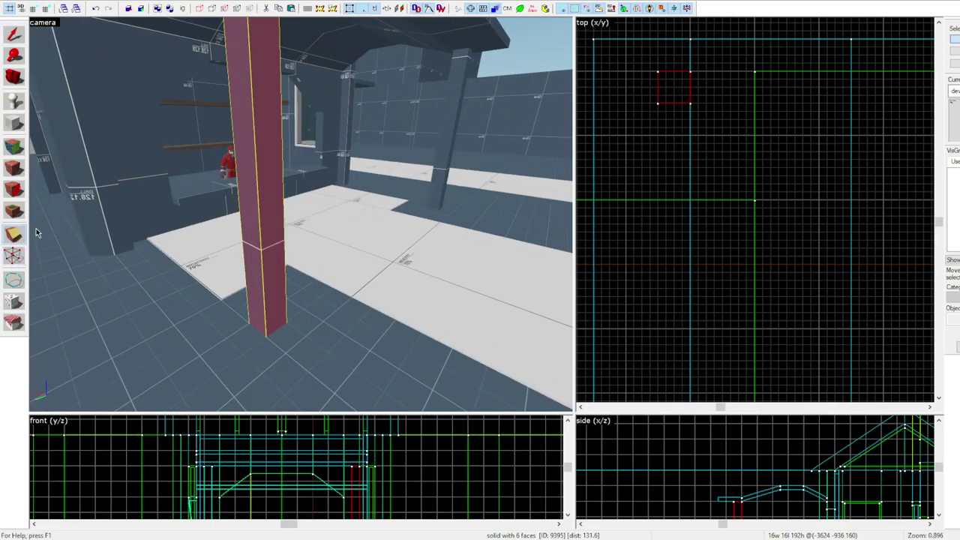
pyautogui.scroll(3, 663, 94)
pyautogui.moveTo(654, 69); pyautogui.dragTo(668, 55)
pyautogui.press('Return')
pyautogui.moveTo(709, 55); pyautogui.dragTo(717, 70)
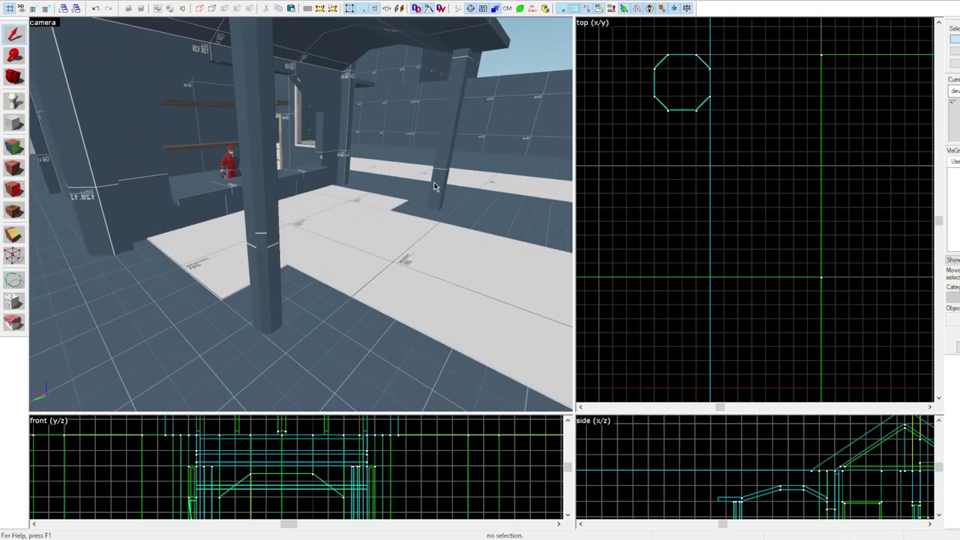
# Replace the other square awning post with a copy of the octagonal post
pyautogui.click(435, 188)
pyautogui.press('Delete')
pyautogui.click(261, 188)
pyautogui.scroll(-8, 750, 184)
pyautogui.moveTo(735, 161)
pyautogui.mouseDown()
pyautogui.moveTo(746, 272)
pyautogui.moveTo(735, 161)
pyautogui.mouseUp()
pyautogui.press('[')
pyautogui.scroll(5, 735, 173)
pyautogui.scroll(-6, 736, 87)
pyautogui.keyDown('shift'); pyautogui.moveTo(735, 99); pyautogui.dragTo(735, 324); pyautogui.keyUp('shift')
pyautogui.scroll(1, 739, 187)
pyautogui.click(264, 176)
pyautogui.press('z')
pyautogui.press('z')
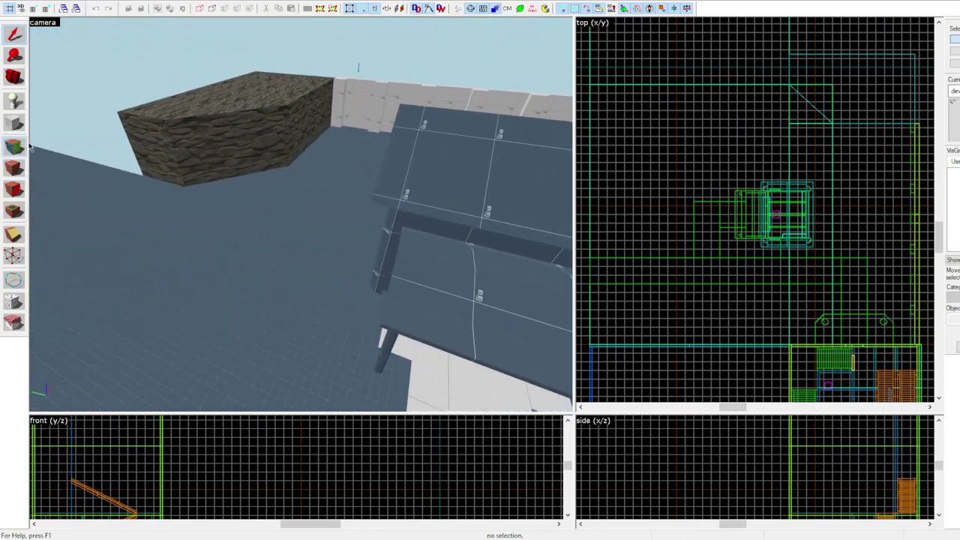
# Replace the stone texture on the large angled corner block with the light dev texture
pyautogui.click(311, 140)
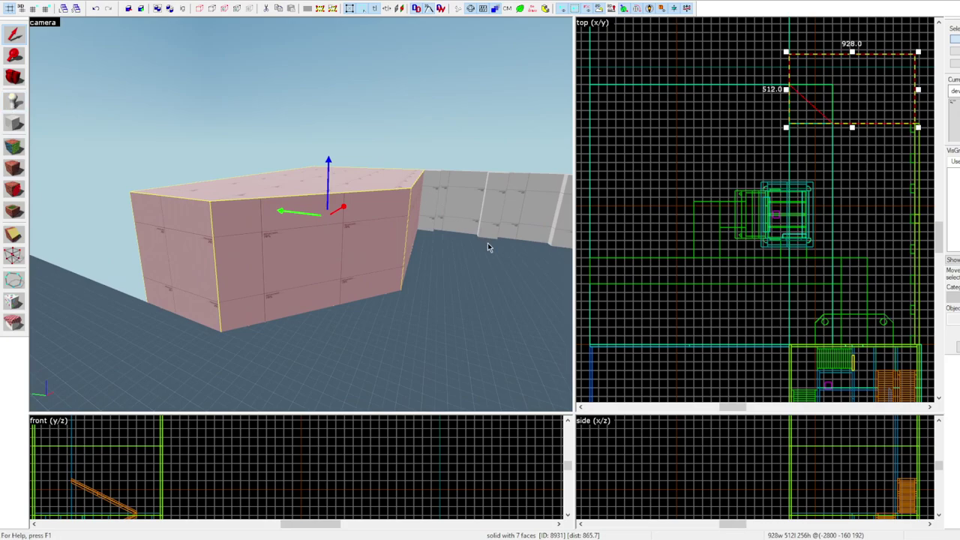
pyautogui.press('z')
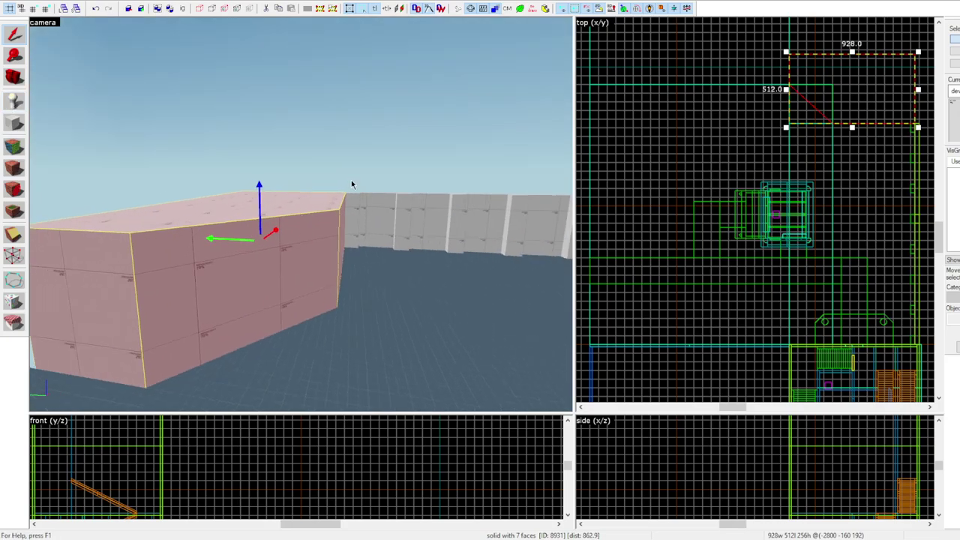
pyautogui.press('z')
pyautogui.press('z')
# Create a wall block 128 wide, 352 long and 256 high extending from the back corner of the angled block
pyautogui.hotkey('shift', 'b')
pyautogui.scroll(5, 740, 128)
pyautogui.scroll(-4, 698, 182)
pyautogui.press('[')
pyautogui.scroll(4, 698, 182)
pyautogui.moveTo(670, 209); pyautogui.dragTo(714, 90)
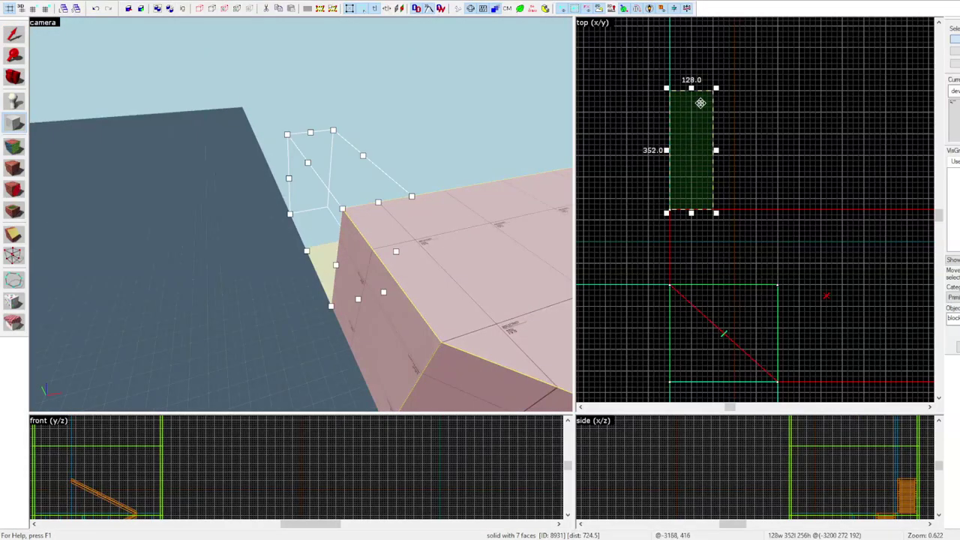
pyautogui.press('Return')
pyautogui.press('z')
pyautogui.press('z')
pyautogui.hotkey('shift', 's')
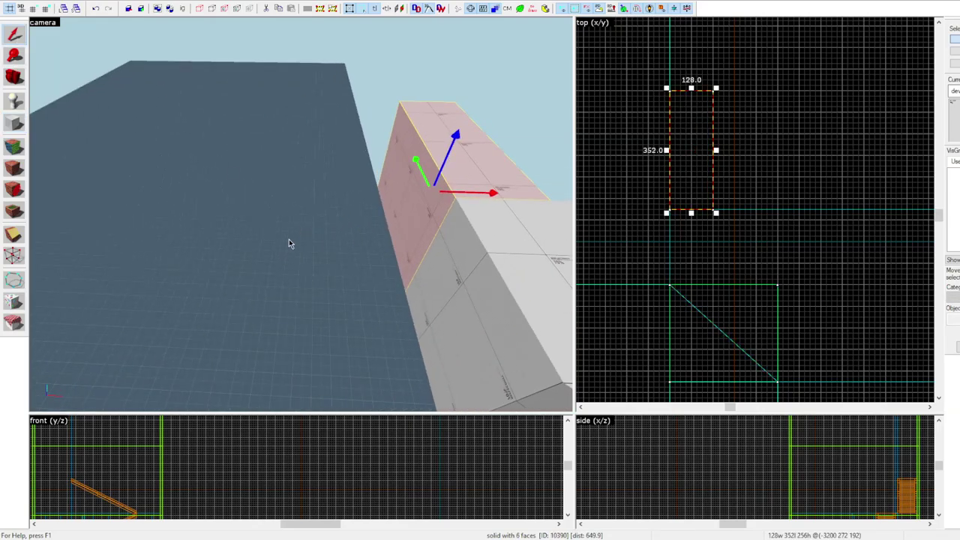
pyautogui.press('z')
pyautogui.press('z')
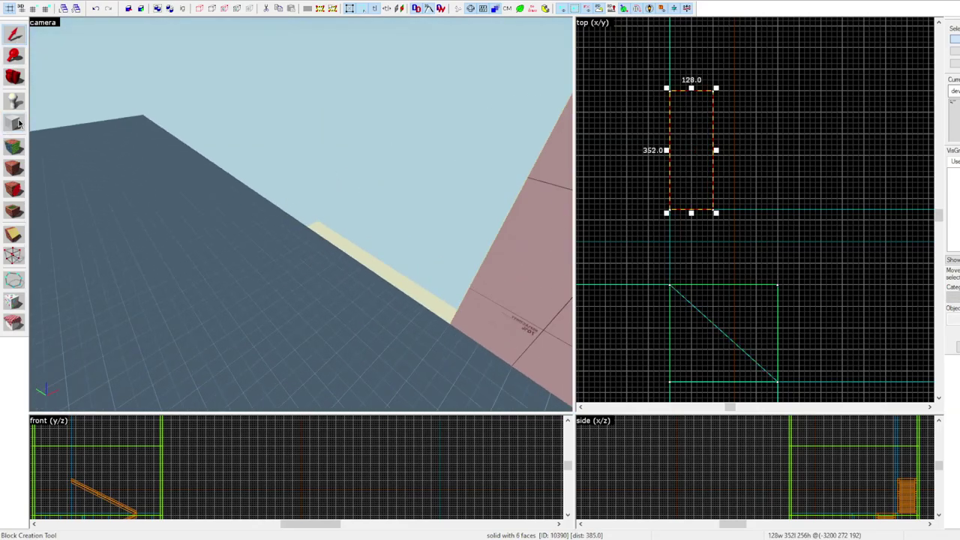
# Create a block about 128 by 128 at the end of the 352-long wall and lower its top to form a step
pyautogui.click(13, 122)
pyautogui.scroll(-4, 642, 278)
pyautogui.scroll(6, 658, 189)
pyautogui.moveTo(649, 187); pyautogui.dragTo(711, 126)
pyautogui.press('Return')
pyautogui.click(14, 34)
pyautogui.scroll(-4, 701, 480)
pyautogui.scroll(5, 731, 495)
pyautogui.moveTo(711, 465); pyautogui.dragTo(711, 477)
# Copy the low square block to the far end and create a narrow wall running between the two blocks
pyautogui.scroll(-8, 708, 220)
pyautogui.scroll(3, 715, 98)
pyautogui.moveTo(692, 317)
pyautogui.keyDown('shift'); pyautogui.mouseDown()
pyautogui.moveTo(692, 130)
pyautogui.moveTo(693, 353)
pyautogui.moveTo(694, 289)
pyautogui.moveTo(726, 324)
pyautogui.mouseUp(); pyautogui.keyUp('shift')
pyautogui.press('z')
pyautogui.press('z')
pyautogui.hotkey('shift', 'b')
pyautogui.scroll(4, 683, 147)
pyautogui.scroll(-2, 693, 330)
pyautogui.press('Return')
pyautogui.hotkey('shift', 's')
pyautogui.press('Escape')
pyautogui.press('z')
pyautogui.press('z')
# Create a cross wall 416 wide, 16 long and 256 high extending from the side of the narrow wall
pyautogui.click(302, 220)
pyautogui.hotkey('shift', 'b')
pyautogui.moveTo(766, 339); pyautogui.dragTo(652, 263, button='middle')
pyautogui.click(300, 127)
pyautogui.moveTo(730, 251); pyautogui.dragTo(749, 172, button='middle')
pyautogui.moveTo(649, 204)
pyautogui.mouseDown()
pyautogui.moveTo(770, 216)
pyautogui.moveTo(733, 172)
pyautogui.moveTo(742, 182)
pyautogui.moveTo(728, 127)
pyautogui.mouseUp()
pyautogui.scroll(-4, 772, 216)
pyautogui.scroll(4, 724, 210)
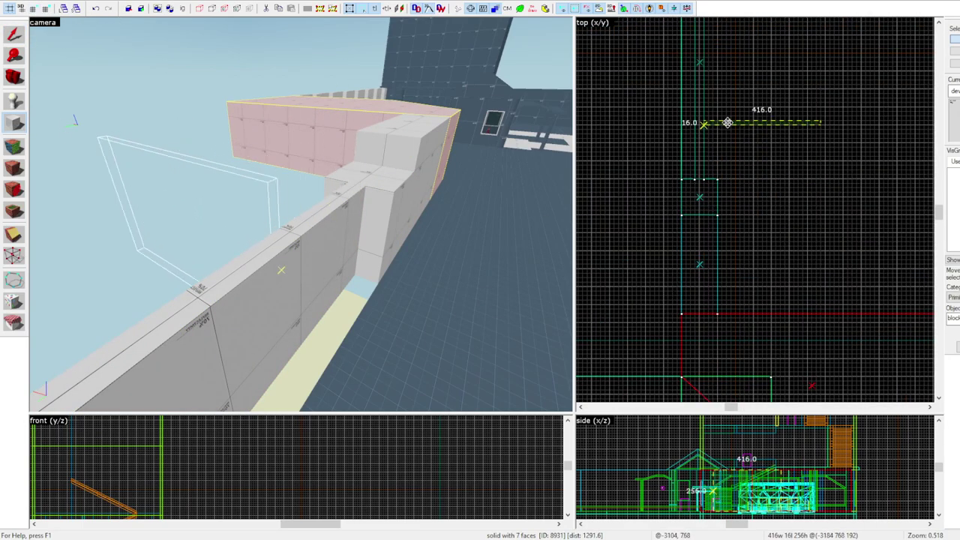
pyautogui.press('Return')
# Place a parallel copy of the cross wall farther along the narrow wall to form the room's opposite side
pyautogui.moveTo(740, 125); pyautogui.dragTo(726, 285, button='middle')
pyautogui.moveTo(726, 285)
pyautogui.keyDown('shift'); pyautogui.mouseDown()
pyautogui.moveTo(713, 179)
pyautogui.moveTo(678, 176)
pyautogui.mouseUp(); pyautogui.keyUp('shift')
pyautogui.press('z')
pyautogui.press('z')
# Place an info_player_teamspawn entity on the ground beside the new walls
pyautogui.click(13, 101)
pyautogui.click(302, 375)
pyautogui.click(14, 33)
# Clip the narrow wall at the cross walls and delete the segment between them
pyautogui.click(293, 259)
pyautogui.click(13, 233)
pyautogui.scroll(2, 690, 181)
pyautogui.press('Return')
pyautogui.moveTo(690, 337); pyautogui.dragTo(683, 335)
pyautogui.click(14, 34)
pyautogui.click(236, 177)
pyautogui.click(293, 259)
pyautogui.press('Delete')
# Create a wall 16 wide, 400 long and 256 high joining the cross walls, and extend both cross walls to 432 wide to meet it
pyautogui.click(239, 167)
pyautogui.moveTo(686, 176); pyautogui.dragTo(678, 337)
pyautogui.press('Return')
pyautogui.click(227, 154)
pyautogui.keyDown('ctrl'); pyautogui.click(417, 154); pyautogui.keyUp('ctrl')
pyautogui.moveTo(688, 257); pyautogui.dragTo(681, 258)
# Clip the remaining narrow wall beside the room and delete the middle section to open a doorway
pyautogui.click(299, 230)
pyautogui.scroll(3, 695, 146)
pyautogui.moveTo(687, 151); pyautogui.dragTo(697, 152)
pyautogui.press('Return')
pyautogui.moveTo(687, 62)
pyautogui.mouseDown()
pyautogui.moveTo(697, 62)
pyautogui.moveTo(677, 75)
pyautogui.mouseUp()
pyautogui.click(293, 225)
pyautogui.press('Delete')
pyautogui.press('Return')
# Create a thin trim block on one end of the doorway opening and copy it to the opposite end
pyautogui.scroll(3, 701, 167)
pyautogui.moveTo(707, 165); pyautogui.dragTo(723, 170)
pyautogui.scroll(-3, 725, 172)
pyautogui.keyDown('shift'); pyautogui.moveTo(727, 160); pyautogui.dragTo(728, 260); pyautogui.keyUp('shift')
pyautogui.press('Escape')
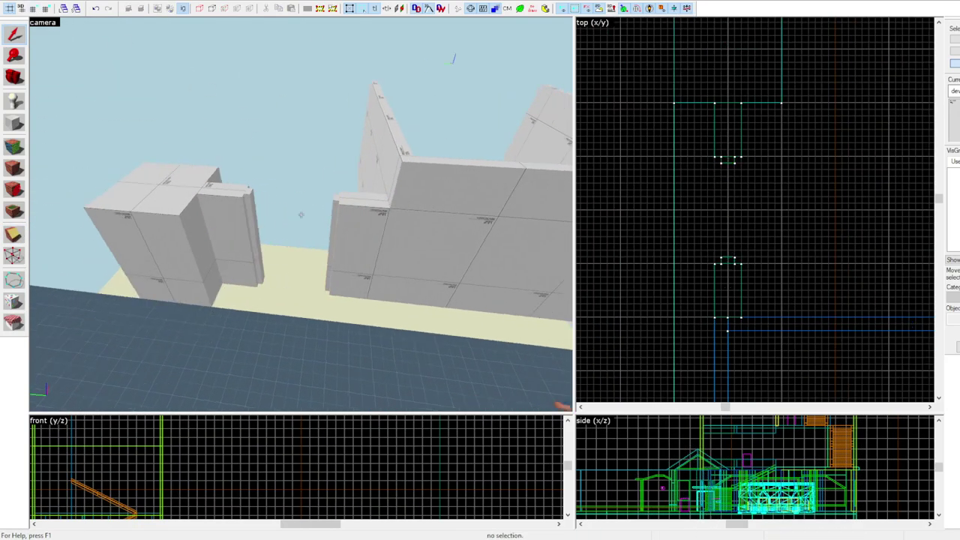
# Try a floor block 432 wide, 360 long and 64 high inside the three room walls
pyautogui.click(302, 217)
pyautogui.click(14, 234)
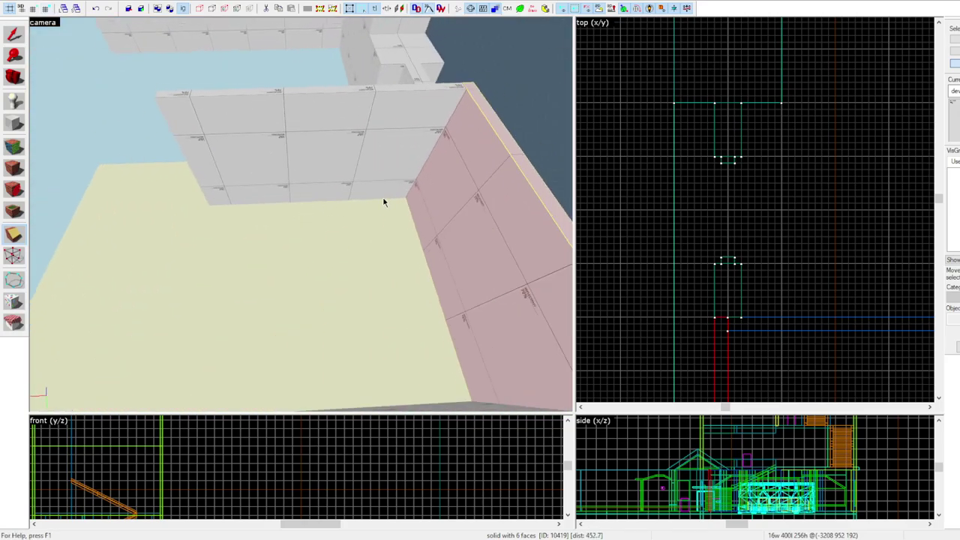
pyautogui.hotkey('shift', 's')
pyautogui.click(454, 146)
pyautogui.hotkey('shift', 'b')
pyautogui.scroll(-3, 727, 240)
pyautogui.moveTo(733, 253); pyautogui.dragTo(656, 189, button='middle')
pyautogui.moveTo(637, 126); pyautogui.dragTo(848, 303)
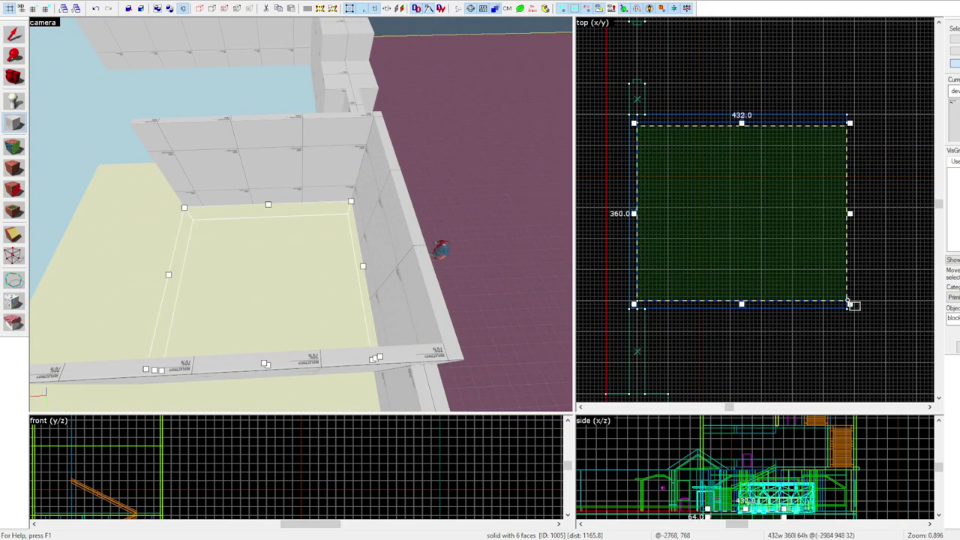
pyautogui.press('Return')
# Try closing the room's open side with a wall 8 wide, 360 long and 256 high, and undo the addition
pyautogui.press('a')
pyautogui.click(14, 34)
pyautogui.press('a')
pyautogui.click(330, 158)
pyautogui.click(13, 122)
pyautogui.moveTo(847, 126)
pyautogui.mouseDown()
pyautogui.moveTo(858, 252)
pyautogui.moveTo(843, 301)
pyautogui.mouseUp()
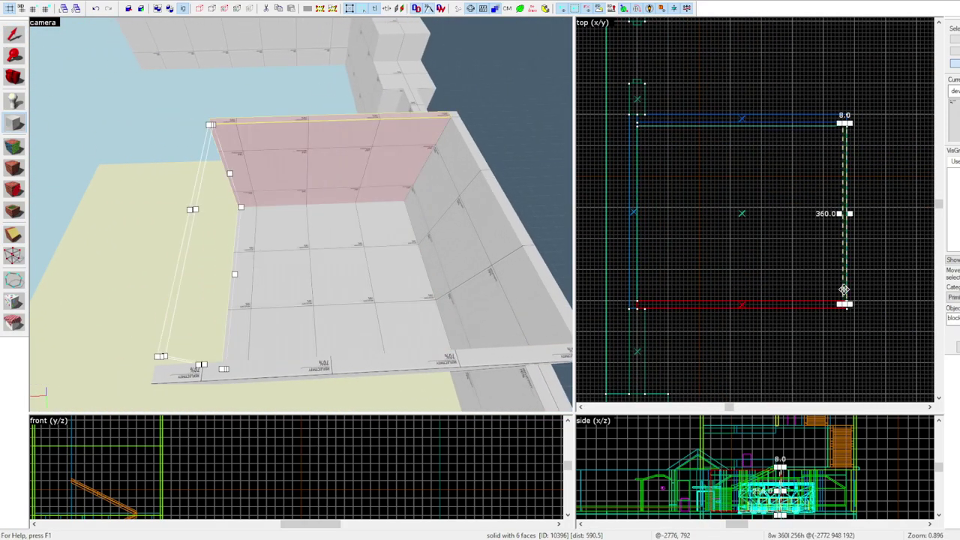
pyautogui.press('Return')
pyautogui.press('Escape')
pyautogui.press('Escape')
pyautogui.click(292, 377)
pyautogui.click(372, 171)
pyautogui.press('a')
pyautogui.click(246, 186)
pyautogui.hotkey('ctrl', 'z')
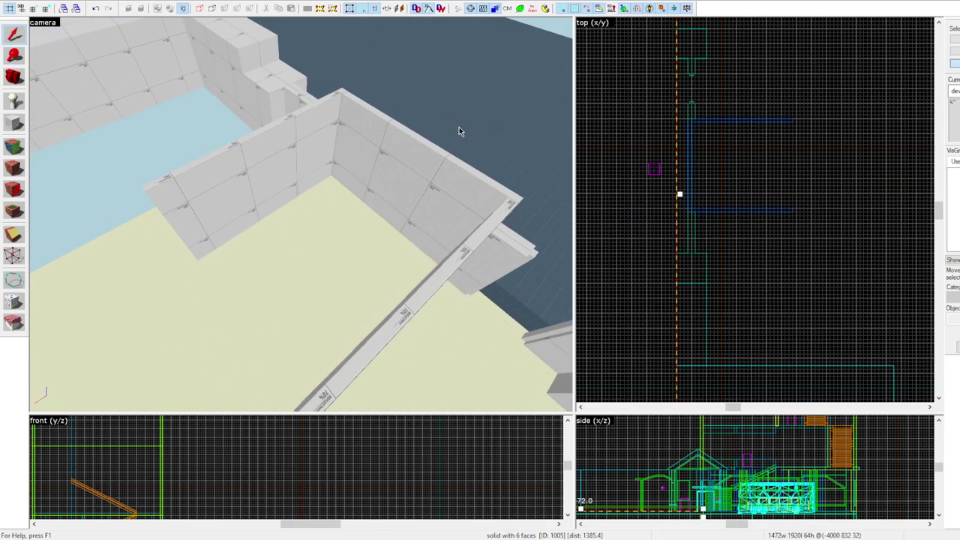
# Create a ground block 928 wide, 1696 long and 64 high beneath the room and the surrounding wall blocks
pyautogui.click(451, 142)
pyautogui.hotkey('shift', 'b')
pyautogui.scroll(-1, 795, 300)
pyautogui.moveTo(795, 300); pyautogui.dragTo(769, 174, button='middle')
pyautogui.moveTo(850, 228); pyautogui.dragTo(740, 103)
pyautogui.moveTo(728, 120); pyautogui.dragTo(732, 289, button='middle')
pyautogui.moveTo(746, 275); pyautogui.dragTo(671, 66)
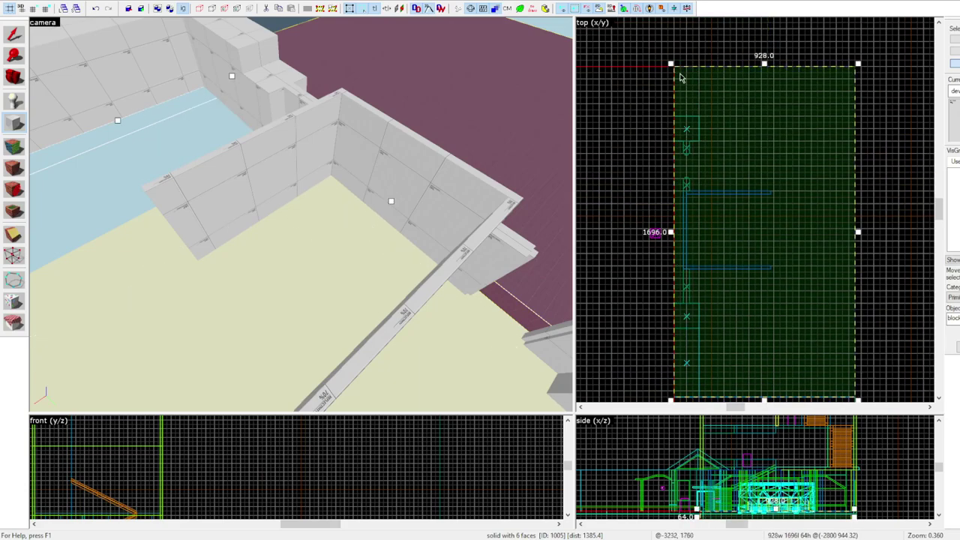
pyautogui.press('Return')
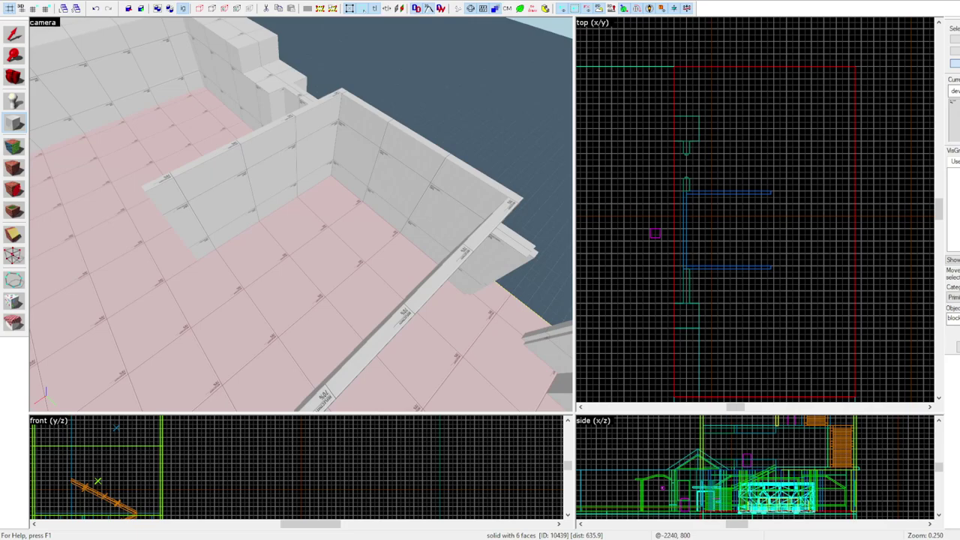
# Create an end wall 16 wide and 400 long across the open side of the room
pyautogui.press('s')
pyautogui.hotkey('shift', 's')
pyautogui.click(301, 214)
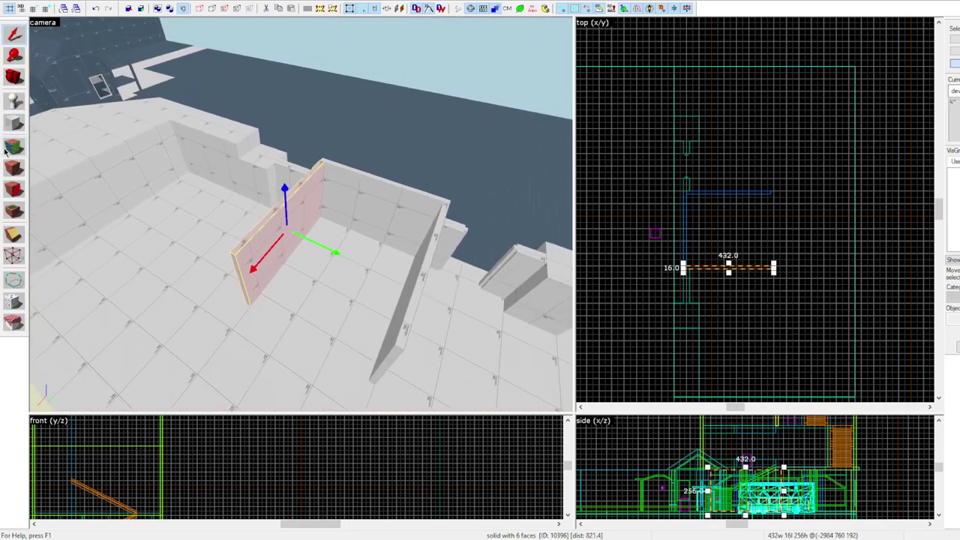
pyautogui.hotkey('shift', 'b')
pyautogui.press('z')
pyautogui.scroll(3, 739, 255)
pyautogui.moveTo(800, 276); pyautogui.dragTo(798, 146)
pyautogui.press('Return')
# Stretch the room's walls with the Vertex tool to a 464 overall length and a 496-wide interior, adjusting the adjoining wall piece to match
pyautogui.hotkey('shift', 's')
pyautogui.press('z')
pyautogui.press('z')
pyautogui.keyDown('ctrl'); pyautogui.click(259, 214); pyautogui.keyUp('ctrl')
pyautogui.keyDown('ctrl'); pyautogui.click(375, 187); pyautogui.keyUp('ctrl')
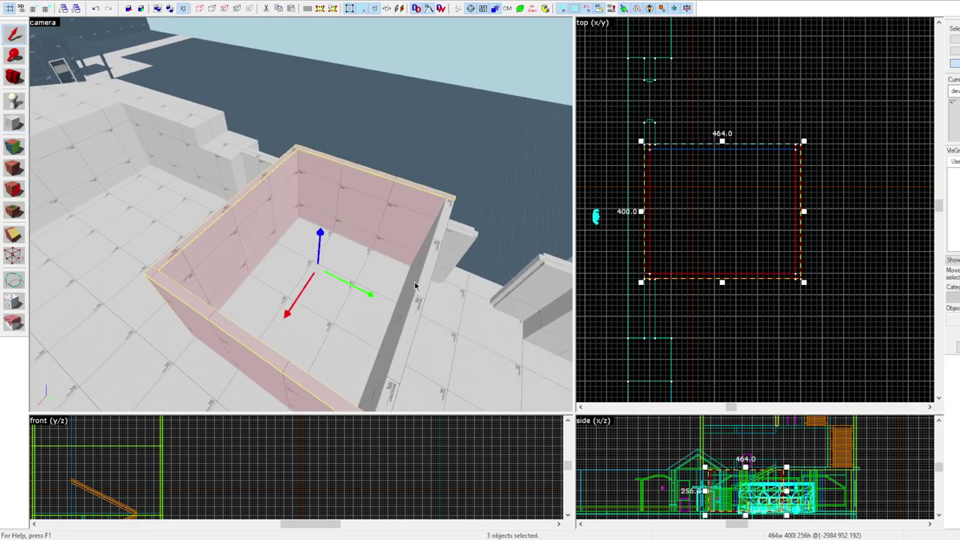
pyautogui.keyDown('ctrl'); pyautogui.click(416, 282); pyautogui.keyUp('ctrl')
pyautogui.keyDown('ctrl'); pyautogui.click(452, 225); pyautogui.keyUp('ctrl')
pyautogui.keyDown('ctrl'); pyautogui.click(341, 206); pyautogui.keyUp('ctrl')
pyautogui.hotkey('shift', 'v')
pyautogui.moveTo(629, 263); pyautogui.dragTo(823, 291)
pyautogui.moveTo(798, 278); pyautogui.dragTo(784, 129)
pyautogui.moveTo(801, 299); pyautogui.dragTo(822, 300)
# Move the player spawn entity to the ground edge beside the room's 464-long outer wall
pyautogui.hotkey('shift', 's')
pyautogui.click(301, 215)
pyautogui.press('w')
pyautogui.press('a')
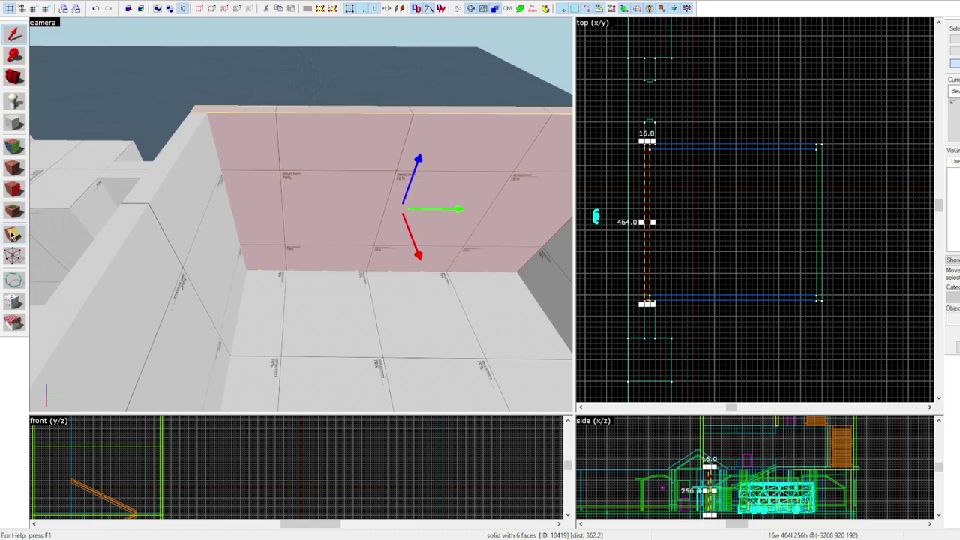
pyautogui.click(12, 232)
pyautogui.hotkey('shift', 's')
pyautogui.press('z')
pyautogui.press('z')
pyautogui.click(243, 222)
pyautogui.moveTo(596, 217); pyautogui.dragTo(628, 182)
pyautogui.scroll(3, 632, 180)
pyautogui.click(353, 187)
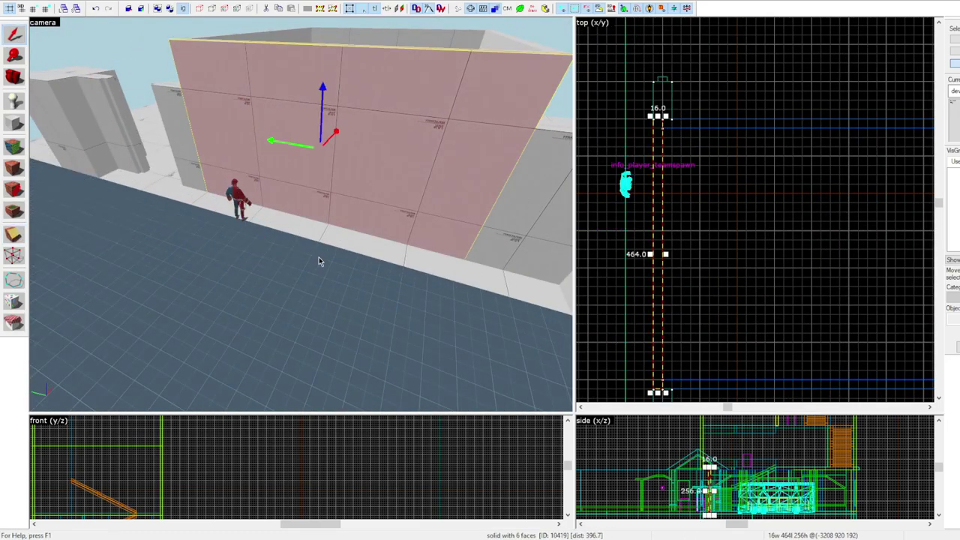
# Shift one cross wall slightly inward with the Vertex tool, adjusting the ends of the connected side walls and adjoining wall piece
pyautogui.press('z')
pyautogui.press('z')
pyautogui.keyDown('ctrl'); pyautogui.click(251, 266); pyautogui.keyUp('ctrl')
pyautogui.keyDown('ctrl'); pyautogui.click(518, 197); pyautogui.keyUp('ctrl')
pyautogui.hotkey('shift', 'v')
pyautogui.keyDown('ctrl'); pyautogui.click(263, 343); pyautogui.keyUp('ctrl')
pyautogui.scroll(-6, 768, 289)
pyautogui.moveTo(765, 285); pyautogui.dragTo(927, 259)
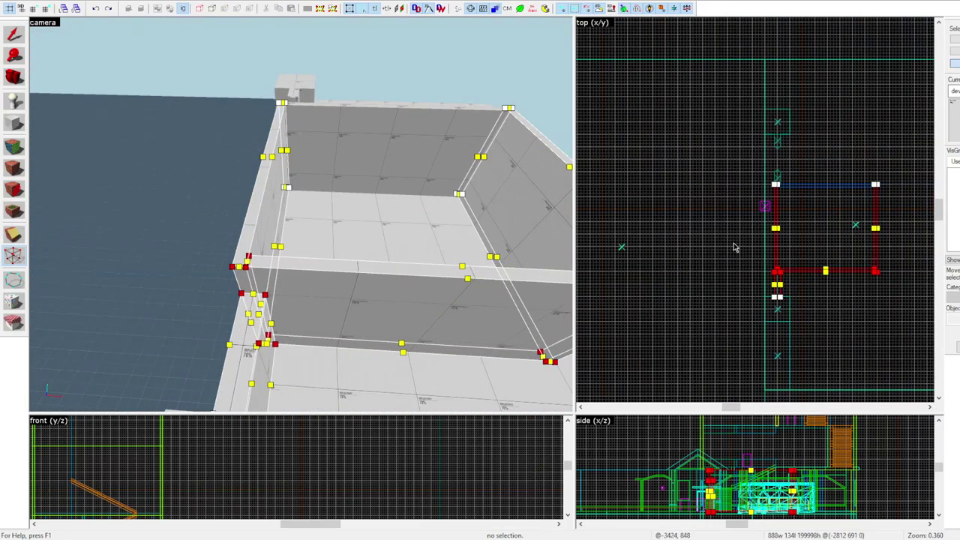
pyautogui.hotkey('shift', 's')
# Create a partition wall 496 wide, 32 long and 256 high across the middle of the room
pyautogui.keyDown('ctrl'); pyautogui.click(259, 368); pyautogui.keyUp('ctrl')
pyautogui.keyDown('ctrl'); pyautogui.click(353, 268); pyautogui.keyUp('ctrl')
pyautogui.hotkey('shift', 'x')
pyautogui.moveTo(784, 225); pyautogui.dragTo(797, 225)
pyautogui.press('z')
pyautogui.press('z')
pyautogui.hotkey('shift', 'b')
pyautogui.scroll(4, 862, 234)
pyautogui.moveTo(613, 205); pyautogui.dragTo(815, 223)
pyautogui.press('Return')
# Create a short stub wall on one side of the partition and copy it to the opposite side
pyautogui.press('z')
pyautogui.hotkey('shift', 's')
pyautogui.press('z')
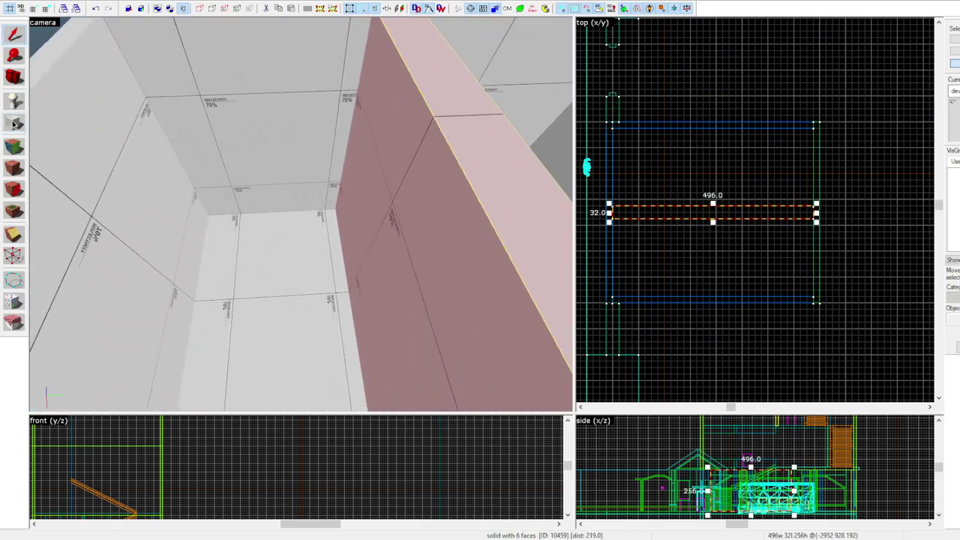
pyautogui.press('Return')
pyautogui.hotkey('shift', 's')
pyautogui.keyDown('shift'); pyautogui.moveTo(661, 236); pyautogui.dragTo(661, 189); pyautogui.keyUp('shift')
pyautogui.press('Escape')
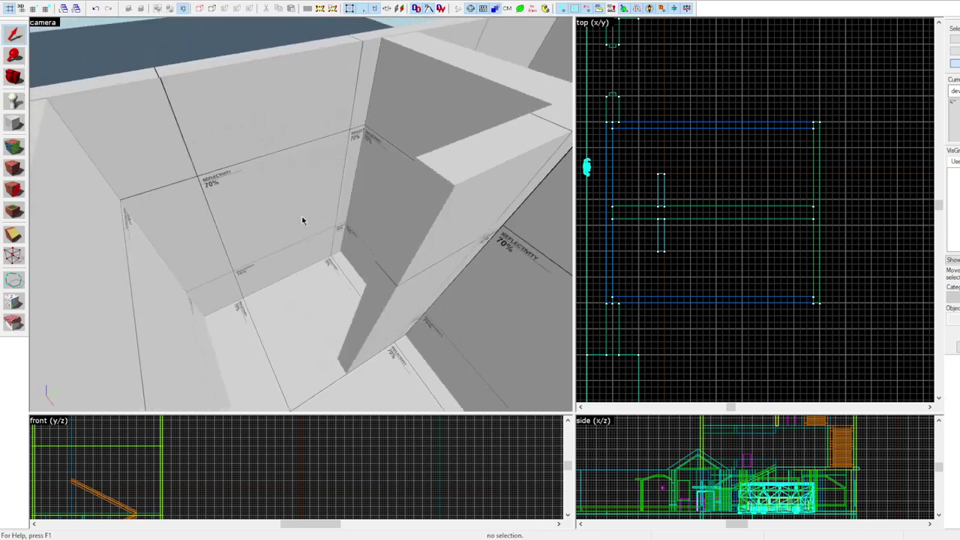
# Split the room's outer wall with the Clipping tool at both edges of an intended doorway beside the partition
pyautogui.click(252, 146)
pyautogui.hotkey('shift', 'x')
pyautogui.scroll(2, 615, 261)
pyautogui.press('z')
pyautogui.press('z')
pyautogui.moveTo(603, 275); pyautogui.dragTo(610, 275)
pyautogui.press('Return')
pyautogui.moveTo(602, 229)
pyautogui.mouseDown()
pyautogui.moveTo(611, 229)
pyautogui.moveTo(606, 243)
pyautogui.moveTo(606, 223)
pyautogui.mouseUp()
pyautogui.press('Return')
pyautogui.hotkey('shift', 's')
# Clip away the lower part of the 80-long outer wall section to open a doorway beneath it
pyautogui.click(378, 222)
pyautogui.click(473, 225)
pyautogui.moveTo(608, 272); pyautogui.dragTo(608, 263)
pyautogui.click(606, 243)
pyautogui.scroll(-3, 770, 468)
pyautogui.scroll(6, 739, 480)
pyautogui.hotkey('shift', 'x')
pyautogui.moveTo(729, 441); pyautogui.dragTo(746, 441)
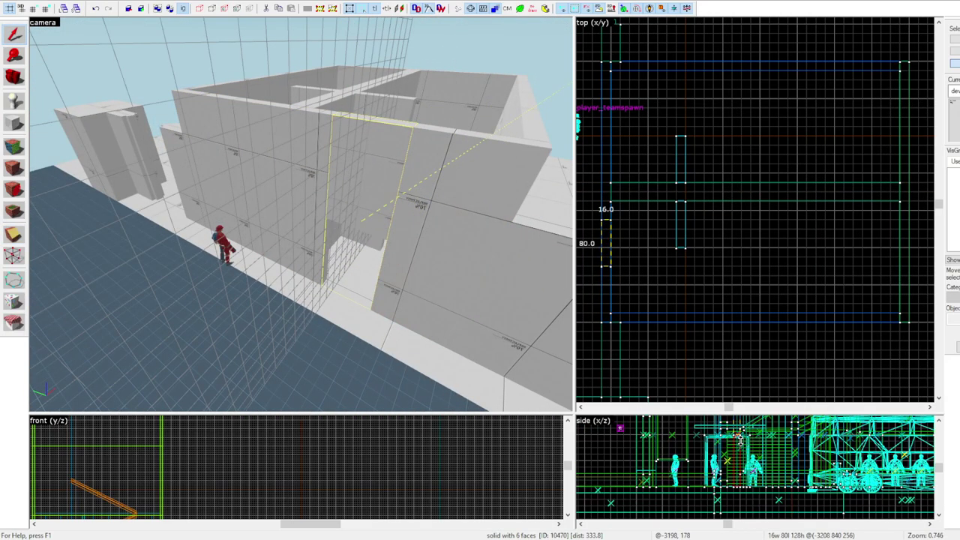
pyautogui.press('Return')
pyautogui.hotkey('shift', 's')
# Create a thin door frame post 16 wide at one edge of the doorway on a finer grid
pyautogui.click(14, 122)
pyautogui.moveTo(159, 58); pyautogui.dragTo(32, 8)
pyautogui.press('[')
pyautogui.press('[')
pyautogui.scroll(6, 609, 207)
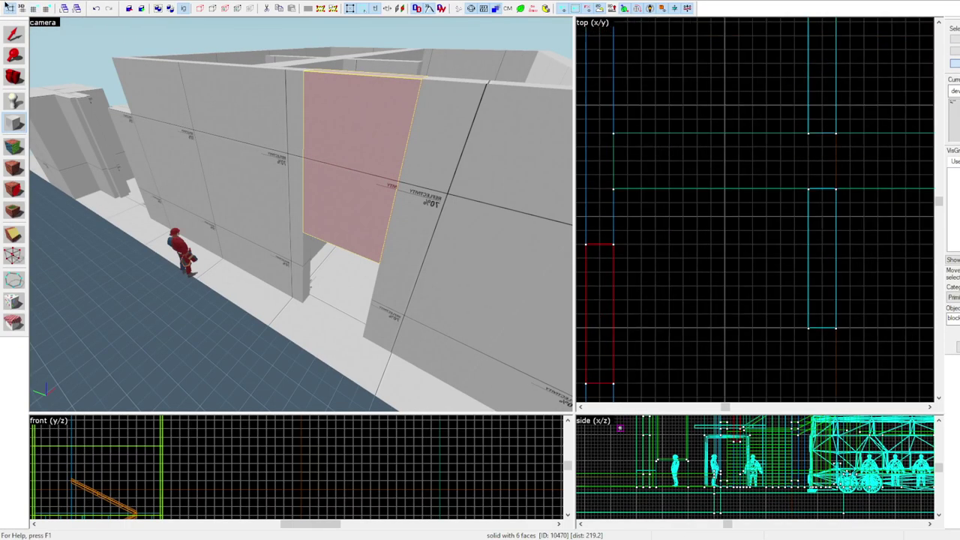
pyautogui.moveTo(586, 243); pyautogui.dragTo(614, 252)
pyautogui.press('Return')
pyautogui.hotkey('shift', 's')
pyautogui.moveTo(740, 435); pyautogui.dragTo(741, 485)
pyautogui.scroll(4, 743, 487)
# Copy the frame post to the doorway's opposite edge and adjust both posts to 108 high
pyautogui.keyDown('shift'); pyautogui.moveTo(598, 247); pyautogui.dragTo(598, 380); pyautogui.keyUp('shift')
pyautogui.keyDown('ctrl'); pyautogui.click(307, 259); pyautogui.keyUp('ctrl')
pyautogui.scroll(-6, 726, 465)
pyautogui.moveTo(726, 445); pyautogui.dragTo(727, 455)
pyautogui.scroll(7, 730, 458)
pyautogui.scroll(6, 730, 457)
# Create a frame top piece 16 wide and 80 long across both posts, reducing its height to a thin strip
pyautogui.click(14, 122)
pyautogui.moveTo(585, 244); pyautogui.dragTo(614, 384)
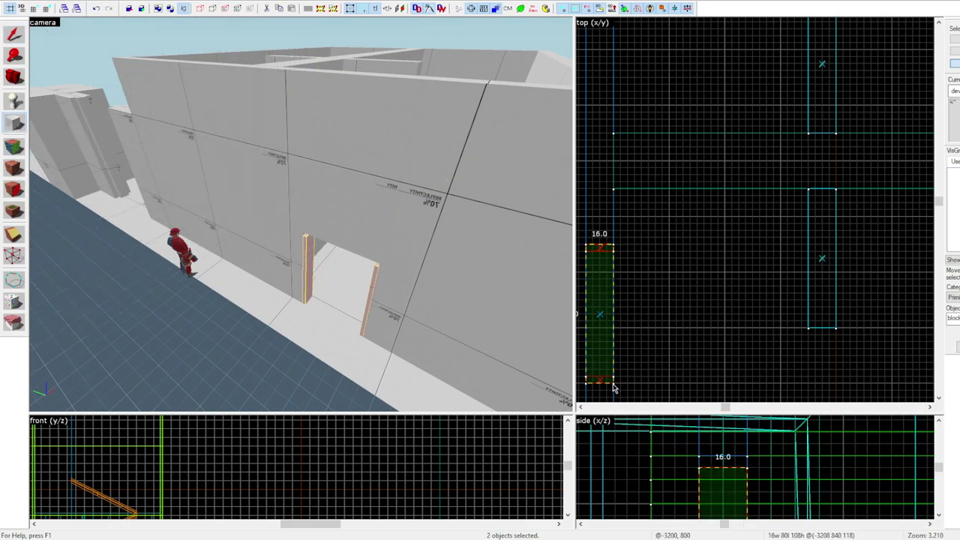
pyautogui.press('Return')
pyautogui.hotkey('shift', 's')
pyautogui.moveTo(716, 478); pyautogui.dragTo(715, 465)
pyautogui.scroll(-10, 713, 448)
pyautogui.moveTo(714, 506); pyautogui.dragTo(714, 452)
pyautogui.scroll(10, 712, 449)
pyautogui.press('z')
pyautogui.press('z')
# Select both door frame posts and the top piece and tie them to a func_detail entity
pyautogui.click(305, 297)
pyautogui.click(420, 262)
pyautogui.moveTo(662, 500); pyautogui.dragTo(655, 532, button='middle')
pyautogui.press('z')
pyautogui.press('z')
pyautogui.click(343, 229)
pyautogui.press('z')
pyautogui.press('z')
pyautogui.keyDown('ctrl'); pyautogui.click(318, 169); pyautogui.keyUp('ctrl')
pyautogui.click(309, 225)
pyautogui.keyDown('ctrl'); pyautogui.click(352, 168); pyautogui.keyUp('ctrl')
pyautogui.press('z')
pyautogui.press('z')
pyautogui.hotkey('ctrl', 't')
# Try to copy the door frame along the outer wall
pyautogui.scroll(-4, 688, 293)
pyautogui.scroll(1, 688, 324)
pyautogui.keyDown('shift'); pyautogui.moveTo(670, 340); pyautogui.dragTo(668, 164); pyautogui.keyUp('shift')
pyautogui.hotkey('ctrl', 'z')
# Copy the door frame together with the wall section above it to the outer wall on the partition's other side
pyautogui.click(412, 260)
pyautogui.keyDown('shift'); pyautogui.moveTo(676, 323); pyautogui.dragTo(677, 147); pyautogui.keyUp('shift')
pyautogui.click(252, 223)
pyautogui.click(672, 197)
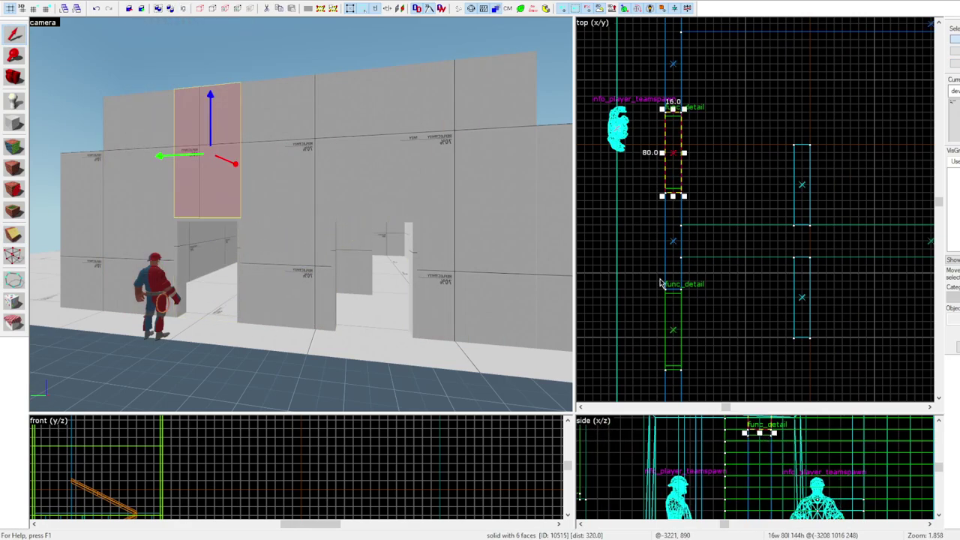
pyautogui.press('Escape')
# Try to lengthen one stub wall by stretching its free end away from the partition
pyautogui.press('z')
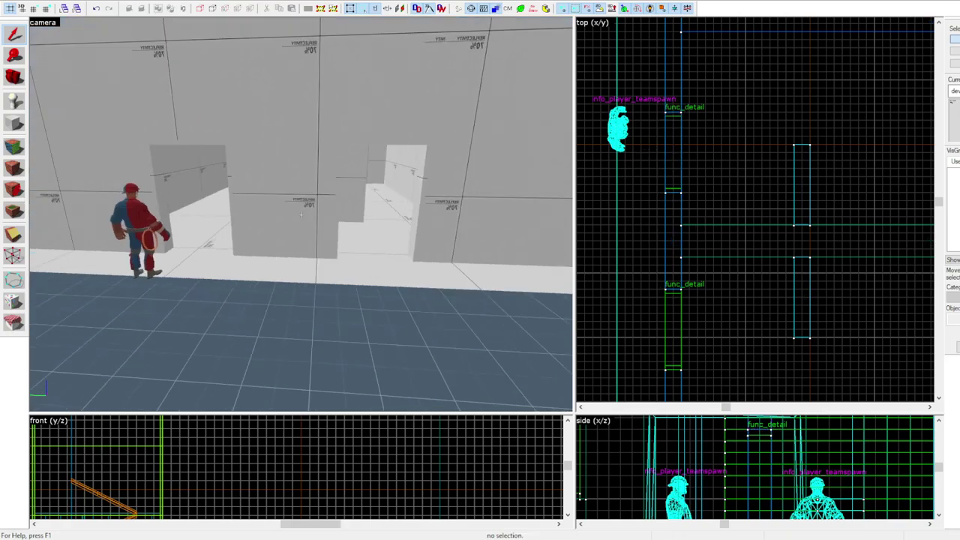
pyautogui.press('w')
pyautogui.click(301, 213)
pyautogui.scroll(1, 814, 124)
pyautogui.moveTo(799, 143); pyautogui.dragTo(801, 123)
pyautogui.hotkey('ctrl', 'z')
# Lengthen both stub walls away from the partition by moving their free-end vertices with the Vertex tool
pyautogui.click(353, 173)
pyautogui.press('s')
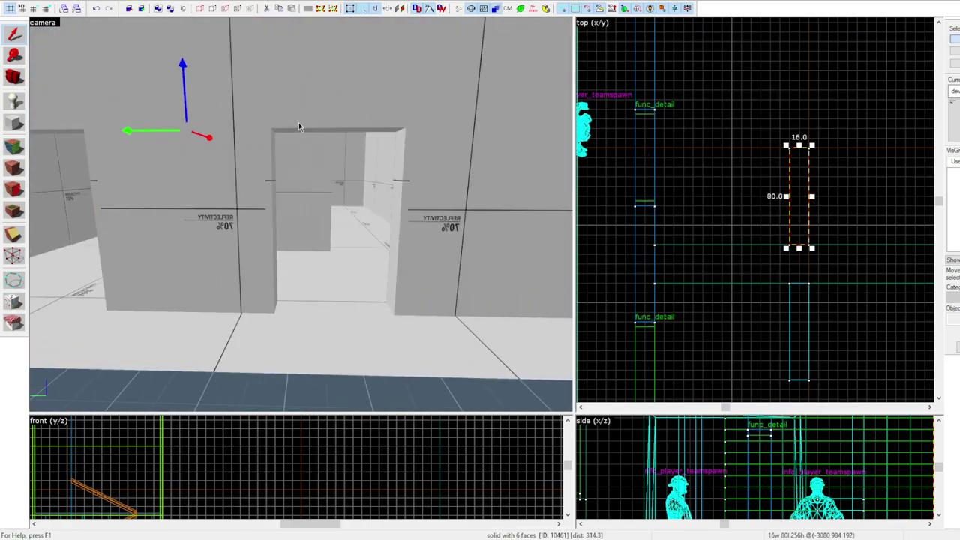
pyautogui.keyDown('ctrl'); pyautogui.click(305, 195); pyautogui.keyUp('ctrl')
pyautogui.click(14, 255)
pyautogui.scroll(-3, 623, 241)
pyautogui.moveTo(729, 187); pyautogui.dragTo(729, 176)
pyautogui.moveTo(729, 322); pyautogui.dragTo(729, 332)
pyautogui.moveTo(786, 355); pyautogui.dragTo(677, 106)
pyautogui.click(13, 34)
# Create a second, thinner and shorter wall against the partition, farther into the room and parallel to the stub wall
pyautogui.press('Escape')
pyautogui.press('z')
pyautogui.click(252, 150)
pyautogui.click(13, 123)
pyautogui.click(34, 9)
pyautogui.scroll(2, 692, 196)
pyautogui.moveTo(710, 220); pyautogui.dragTo(718, 157)
pyautogui.press('Return')
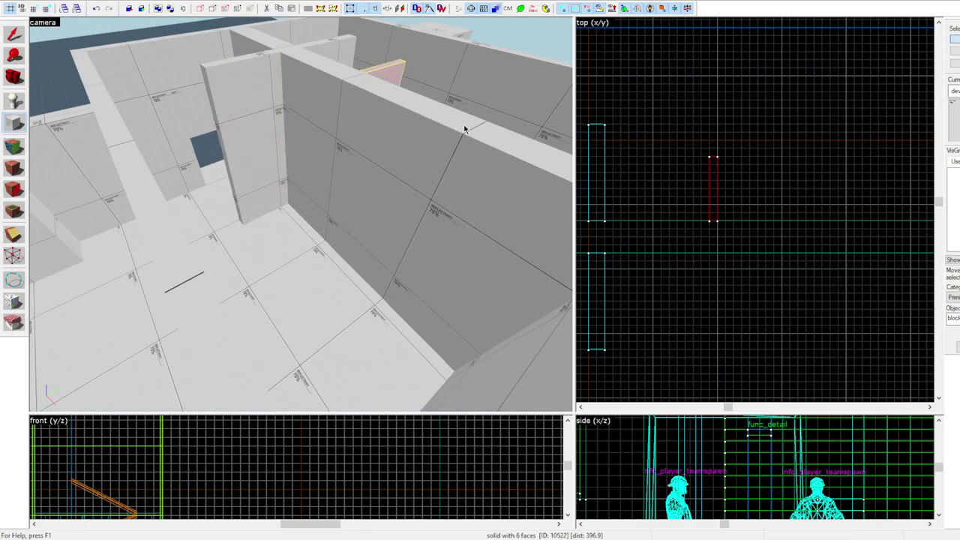
# Place a prop_static entity on the floor between the stub wall and the thin wall
pyautogui.press('z')
pyautogui.click(13, 100)
pyautogui.click(953, 318)
pyautogui.write('s')
pyautogui.press('z')
pyautogui.press('z')
pyautogui.click(311, 237)
pyautogui.click(14, 35)
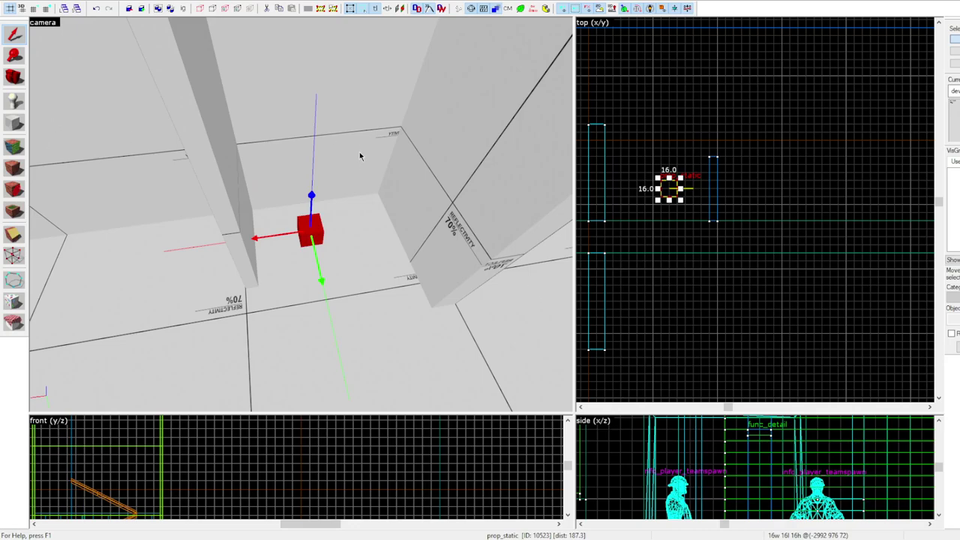
# Give the prop_static in the stall its toilet model, rotate it half a turn and adjust its height against the back wall
pyautogui.hotkey('alt', 'Return')
pyautogui.scroll(4, 685, 194)
pyautogui.click(686, 194)
pyautogui.moveTo(715, 126); pyautogui.dragTo(593, 253)
pyautogui.scroll(-5, 773, 431)
pyautogui.scroll(5, 874, 482)
pyautogui.moveTo(875, 483); pyautogui.dragTo(875, 459)
pyautogui.press('z')
pyautogui.press('z')
pyautogui.click(300, 328)
pyautogui.press('z')
pyautogui.press('z')
# Add another prop_static beside the toilet as the toilet-paper holder and rotate it to face into the stall
pyautogui.click(13, 100)
pyautogui.click(259, 371)
pyautogui.click(13, 34)
pyautogui.click(737, 159)
pyautogui.scroll(-2, 736, 161)
pyautogui.moveTo(737, 162); pyautogui.dragTo(781, 211, button='middle')
pyautogui.click(781, 211)
pyautogui.click(781, 211)
pyautogui.moveTo(787, 176)
pyautogui.mouseDown()
pyautogui.moveTo(786, 153)
pyautogui.moveTo(630, 146)
pyautogui.mouseUp()
pyautogui.press('z')
pyautogui.press('Escape')
pyautogui.press('Escape')
pyautogui.press('z')
# Duplicate the stall partition on the toilet's other side and shift the stall pieces along the back wall
pyautogui.keyDown('shift'); pyautogui.moveTo(783, 189); pyautogui.dragTo(668, 188); pyautogui.keyUp('shift')
pyautogui.press('z')
pyautogui.press('z')
pyautogui.keyDown('ctrl'); pyautogui.click(165, 172); pyautogui.keyUp('ctrl')
pyautogui.keyDown('ctrl'); pyautogui.click(296, 199); pyautogui.keyUp('ctrl')
pyautogui.scroll(-3, 731, 225)
pyautogui.moveTo(737, 222); pyautogui.dragTo(777, 221)
pyautogui.moveTo(777, 219); pyautogui.dragTo(658, 216, button='middle')
# Copy the stall's partition, toilet and paper holder along the wall to make three side-by-side stalls
pyautogui.keyDown('shift'); pyautogui.moveTo(657, 216); pyautogui.dragTo(718, 226); pyautogui.keyUp('shift')
pyautogui.press('Escape')
pyautogui.click(650, 227)
pyautogui.press('Escape')
pyautogui.press('z')
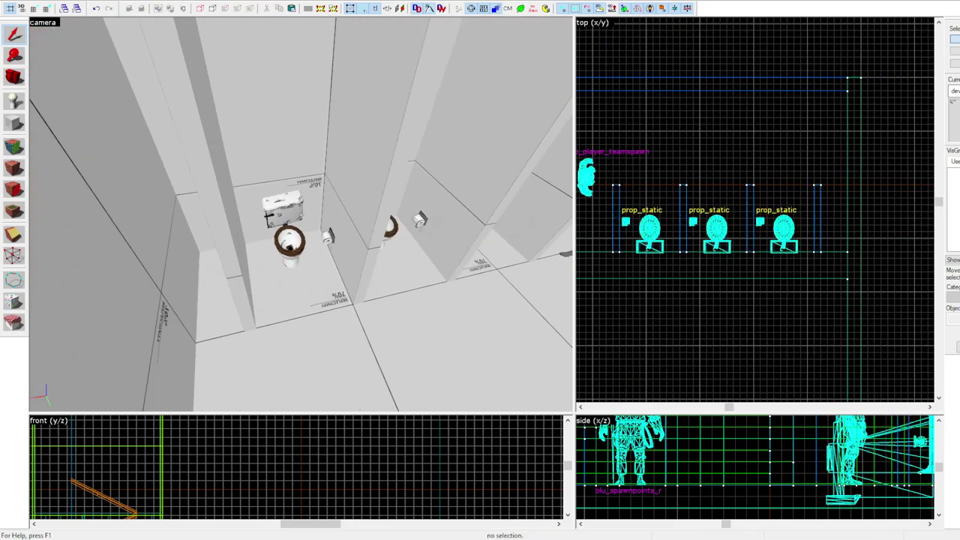
# Select all four stall partitions and lower their tops to a height of 120 units
pyautogui.press('z')
pyautogui.click(188, 161)
pyautogui.keyDown('ctrl'); pyautogui.click(296, 165); pyautogui.keyUp('ctrl')
pyautogui.keyDown('ctrl'); pyautogui.click(375, 171); pyautogui.keyUp('ctrl')
pyautogui.keyDown('ctrl'); pyautogui.click(453, 180); pyautogui.keyUp('ctrl')
pyautogui.press('z')
pyautogui.press('z')
pyautogui.scroll(-6, 770, 448)
pyautogui.moveTo(772, 448); pyautogui.dragTo(748, 474)
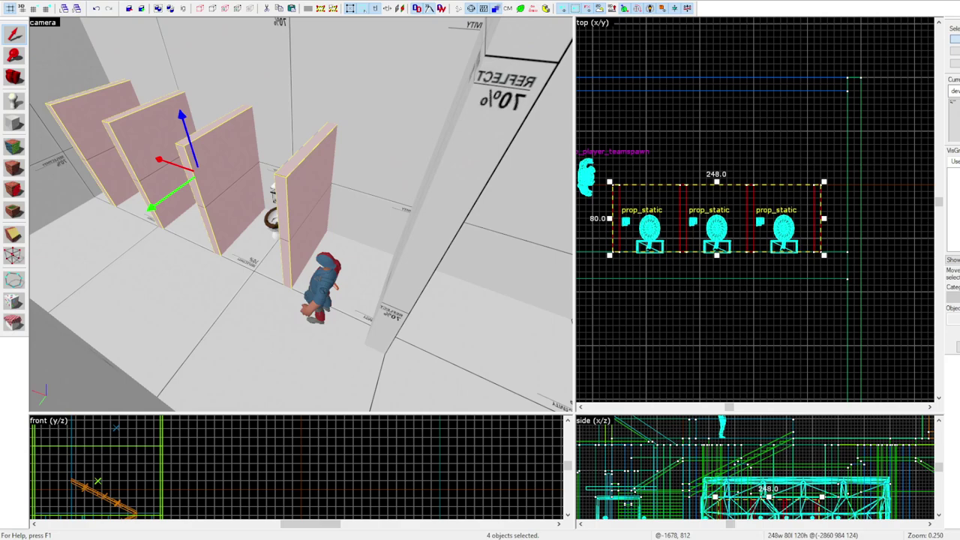
pyautogui.press('z')
# Create a block pillar 12 units deep and 120 units high at the front end of a stall partition
pyautogui.hotkey('shift', 'b')
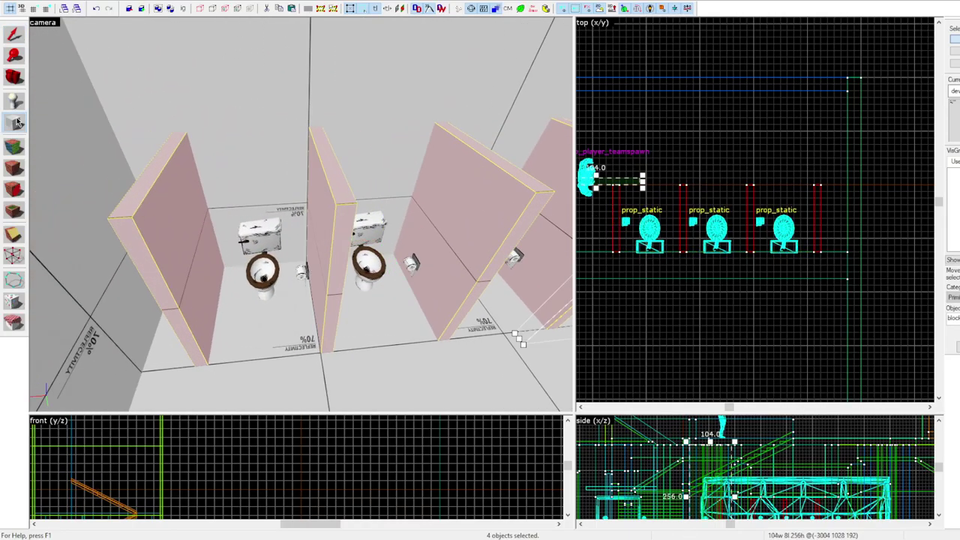
pyautogui.scroll(6, 713, 187)
pyautogui.moveTo(693, 189)
pyautogui.mouseDown()
pyautogui.moveTo(722, 163)
pyautogui.moveTo(680, 174)
pyautogui.moveTo(636, 157)
pyautogui.mouseUp()
pyautogui.press('Return')
pyautogui.press('z')
pyautogui.press('z')
# Copy the pillar to the front ends of the other stall partitions
pyautogui.hotkey('shift', 's')
pyautogui.scroll(-5, 720, 150)
pyautogui.keyDown('shift'); pyautogui.moveTo(640, 159); pyautogui.dragTo(799, 159); pyautogui.keyUp('shift')
pyautogui.scroll(2, 786, 156)
pyautogui.keyDown('shift'); pyautogui.moveTo(797, 160); pyautogui.dragTo(913, 160); pyautogui.keyUp('shift')
pyautogui.press('z')
pyautogui.press('z')
# Select all four front pillars and tie them to a func_detail entity
pyautogui.keyDown('ctrl'); pyautogui.click(135, 251); pyautogui.keyUp('ctrl')
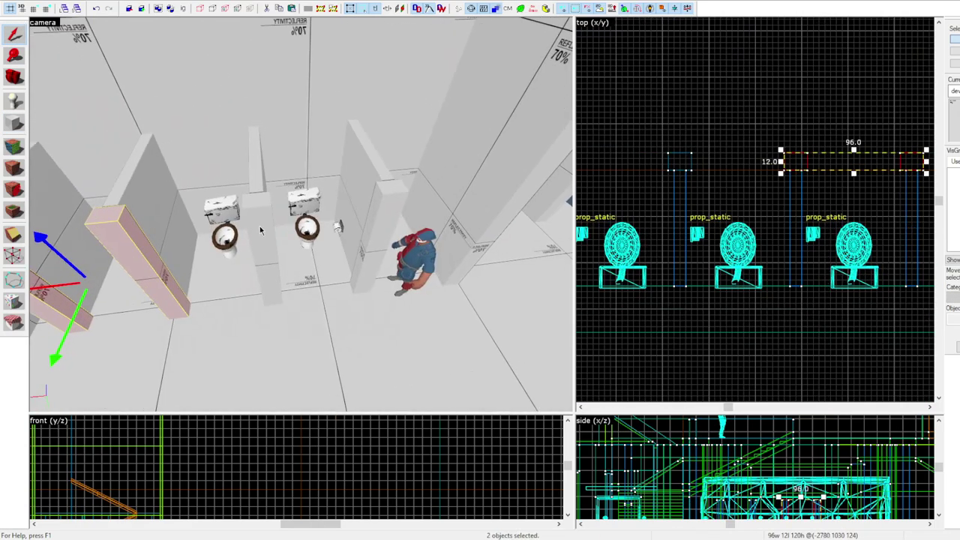
pyautogui.keyDown('ctrl'); pyautogui.click(262, 244); pyautogui.keyUp('ctrl')
pyautogui.keyDown('ctrl'); pyautogui.click(380, 234); pyautogui.keyUp('ctrl')
pyautogui.hotkey('ctrl', 't')
# Create a 64 × 2 unit door block, 120 units high, between the two pillars of the middle stall
pyautogui.click(7, 126)
pyautogui.scroll(4, 696, 161)
pyautogui.moveTo(687, 155)
pyautogui.mouseDown()
pyautogui.moveTo(874, 171)
pyautogui.moveTo(878, 160)
pyautogui.mouseUp()
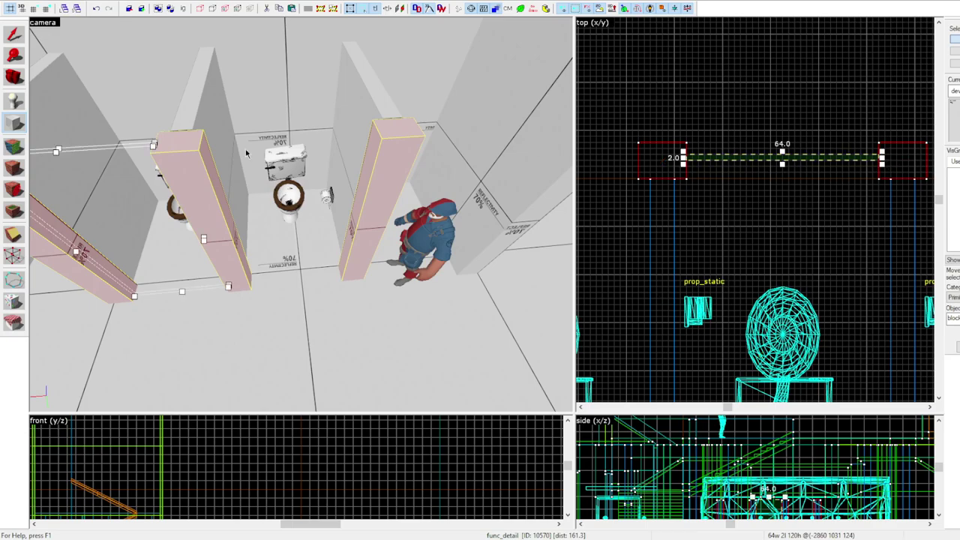
pyautogui.press('z')
pyautogui.press('Return')
# Try rotating the middle stall's door block in the top view, and undo the rotation
pyautogui.hotkey('shift', 's')
pyautogui.press('z')
pyautogui.scroll(-5, 753, 173)
pyautogui.click(765, 168)
pyautogui.moveTo(805, 165); pyautogui.dragTo(767, 126)
pyautogui.hotkey('ctrl', 'z')
pyautogui.press('z')
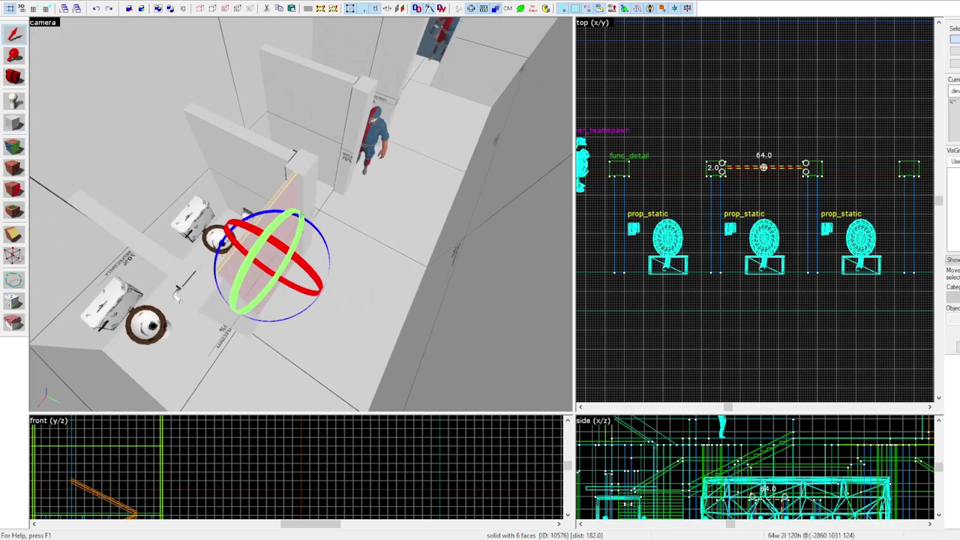
# Tie the door block to a func_door_rotating entity and move its rotation origin toward one of the pillars
pyautogui.press('z')
pyautogui.scroll(4, 789, 163)
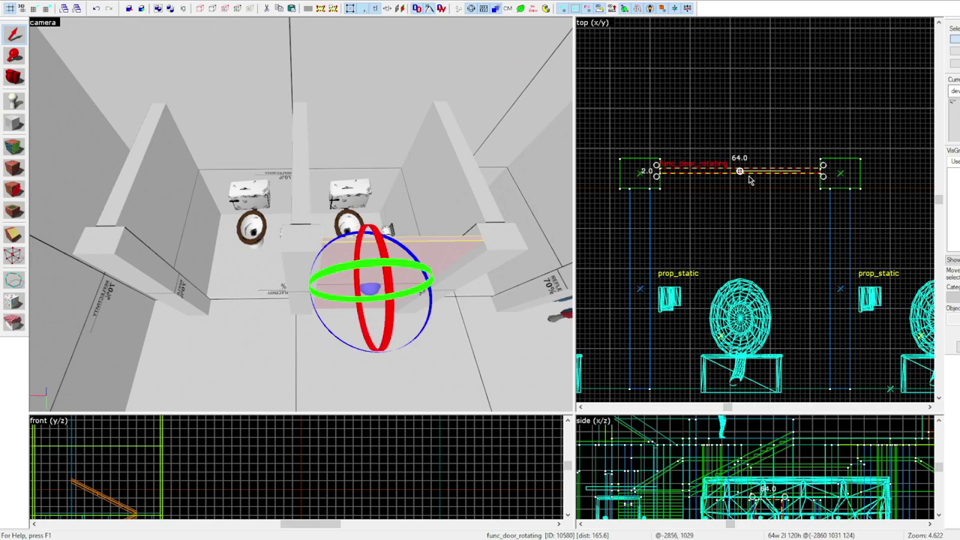
pyautogui.scroll(1, 756, 181)
pyautogui.press('z')
pyautogui.press('z')
pyautogui.scroll(-3, 726, 177)
pyautogui.scroll(3, 726, 177)
pyautogui.moveTo(733, 168); pyautogui.dragTo(661, 170)
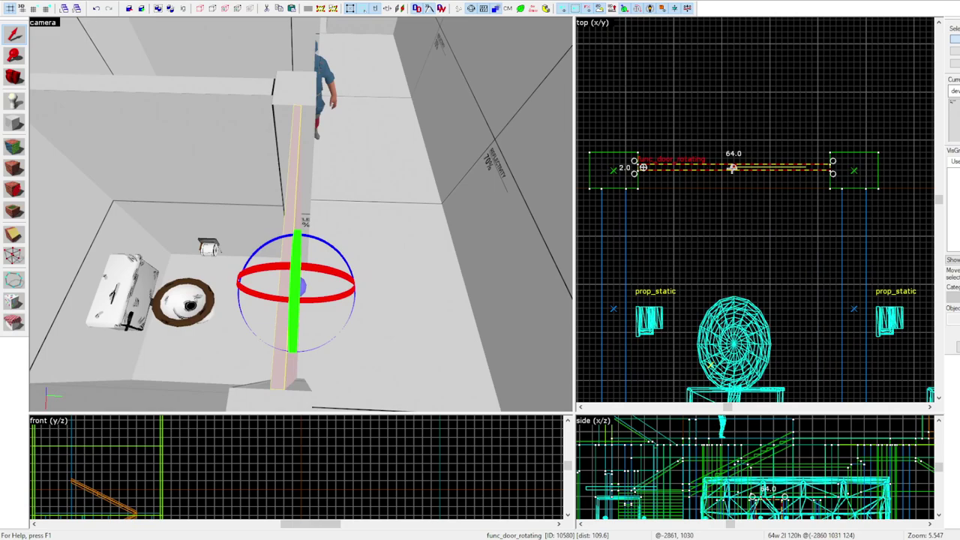
# Align the rotating door's origin exactly with the pillar edge at the hinge side
pyautogui.scroll(-8, 652, 162)
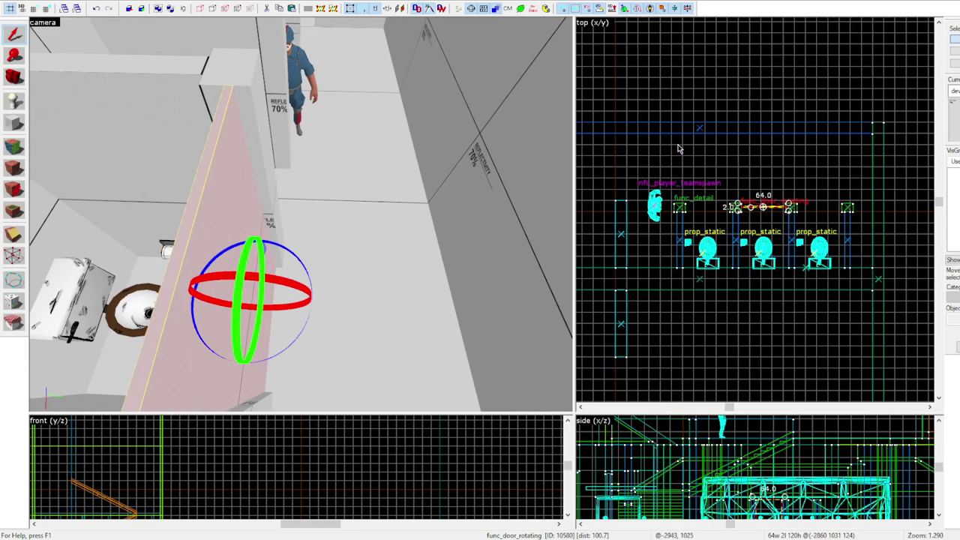
pyautogui.scroll(7, 738, 223)
pyautogui.scroll(6, 777, 510)
pyautogui.scroll(5, 765, 177)
pyautogui.moveTo(757, 182); pyautogui.dragTo(669, 182)
pyautogui.scroll(-2, 696, 187)
pyautogui.scroll(1, 696, 187)
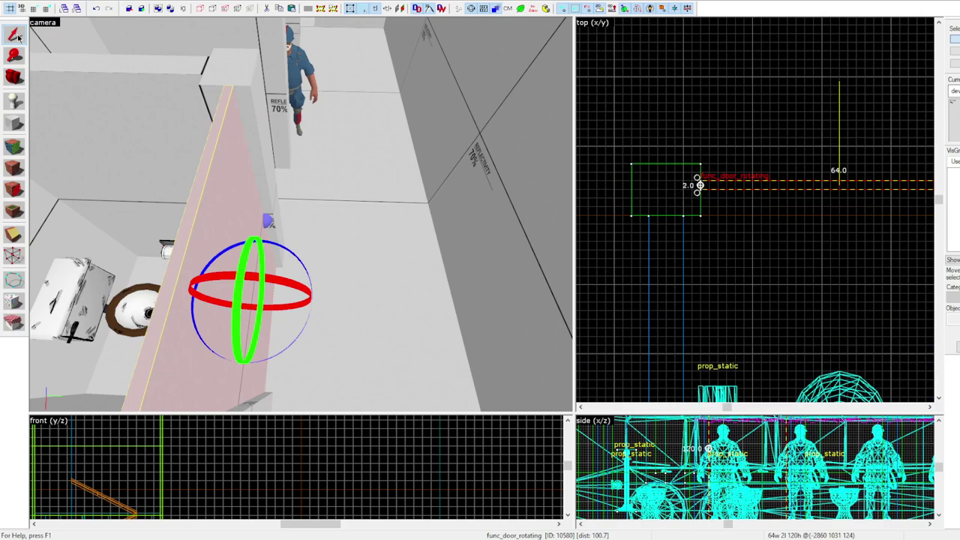
pyautogui.click(640, 125)
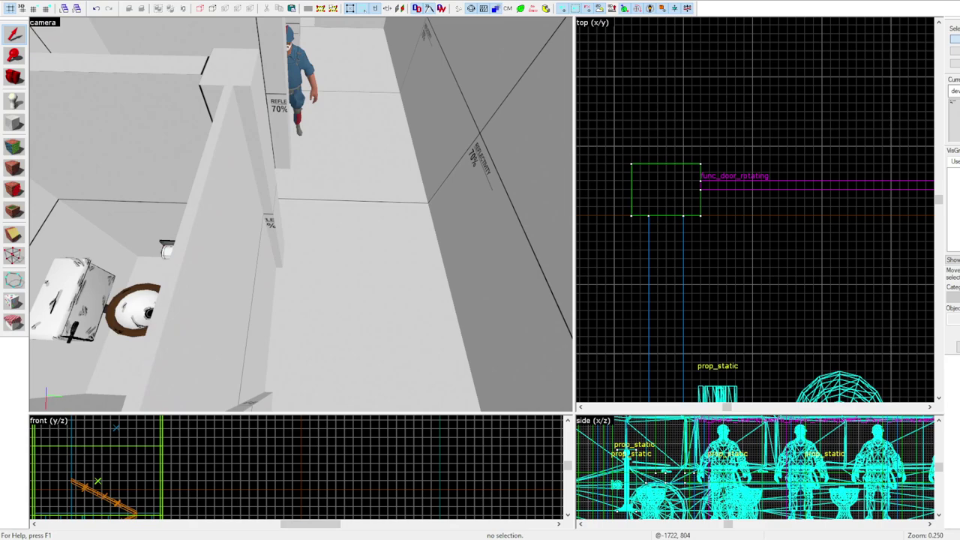
# Apply the vertically striped metal texture to all six faces of the stall door
pyautogui.press('z')
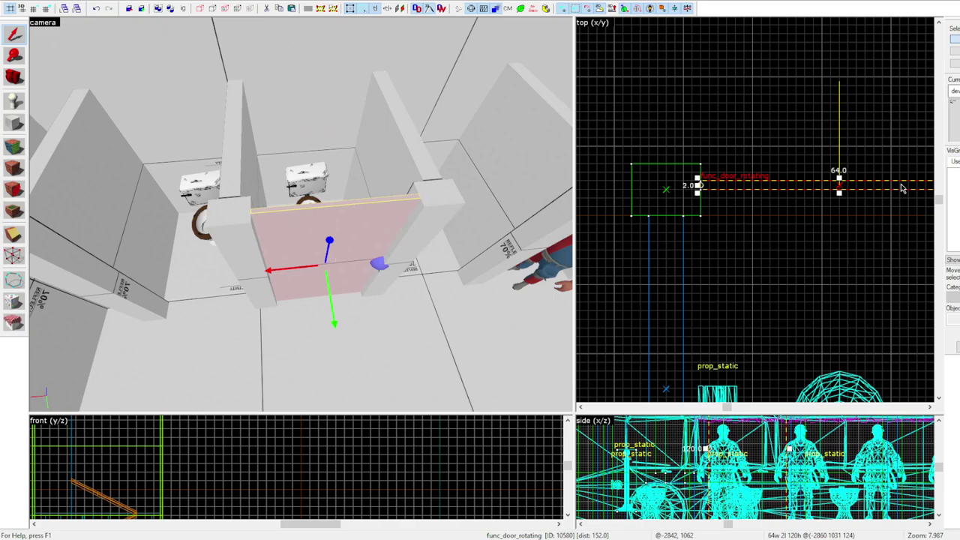
pyautogui.click(416, 257)
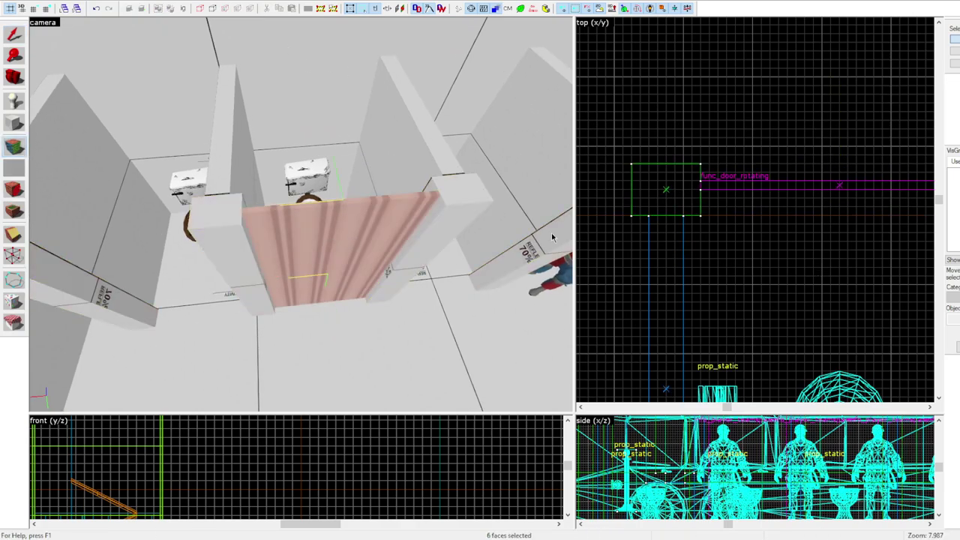
pyautogui.click(555, 237)
pyautogui.scroll(-7, 762, 185)
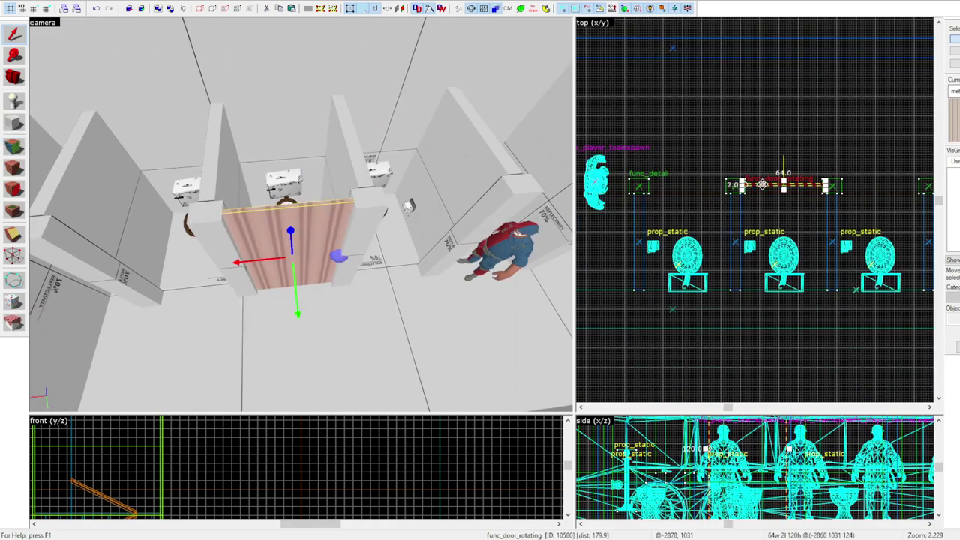
# Copy the textured rotating door into the other two stall openings
pyautogui.scroll(4, 642, 183)
pyautogui.moveTo(762, 184)
pyautogui.keyDown('shift'); pyautogui.mouseDown()
pyautogui.moveTo(690, 189)
pyautogui.moveTo(775, 185)
pyautogui.moveTo(784, 201)
pyautogui.mouseUp(); pyautogui.keyUp('shift')
pyautogui.scroll(-6, 690, 188)
pyautogui.press('Escape')
pyautogui.scroll(-4, 785, 204)
pyautogui.press('z')
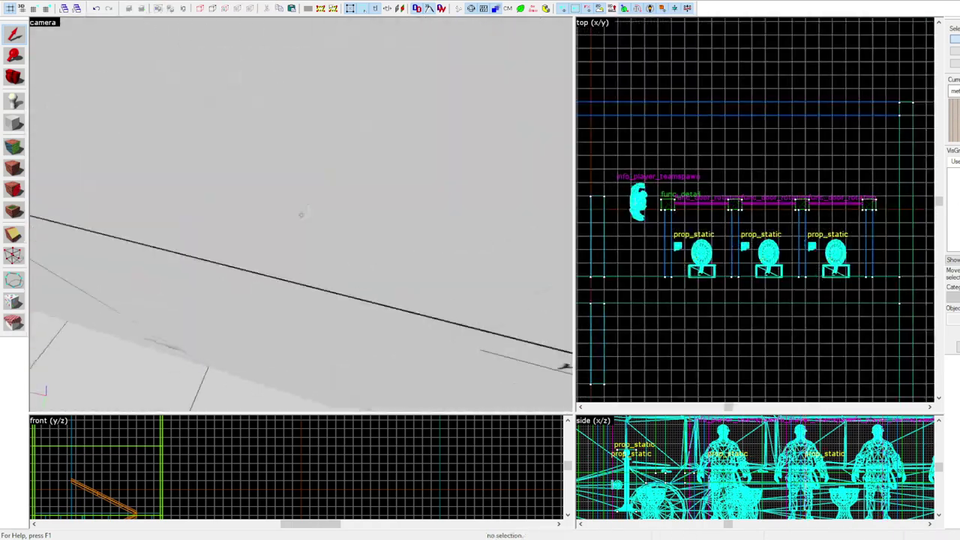
pyautogui.press('z')
# Move the info_player_teamspawn away from the stalls into the open part of the room
pyautogui.click(637, 201)
pyautogui.moveTo(640, 213); pyautogui.dragTo(645, 176)
pyautogui.moveTo(645, 176); pyautogui.dragTo(625, 186)
pyautogui.press('z')
# Select the bathroom's three outer walls and use the Vertex tool to move the vertices of the lower long wall outward by two grid steps
pyautogui.click(302, 215)
pyautogui.press('z')
pyautogui.scroll(-8, 720, 188)
pyautogui.press('z')
pyautogui.keyDown('ctrl'); pyautogui.click(301, 214); pyautogui.keyUp('ctrl')
pyautogui.keyDown('ctrl'); pyautogui.click(301, 214); pyautogui.keyUp('ctrl')
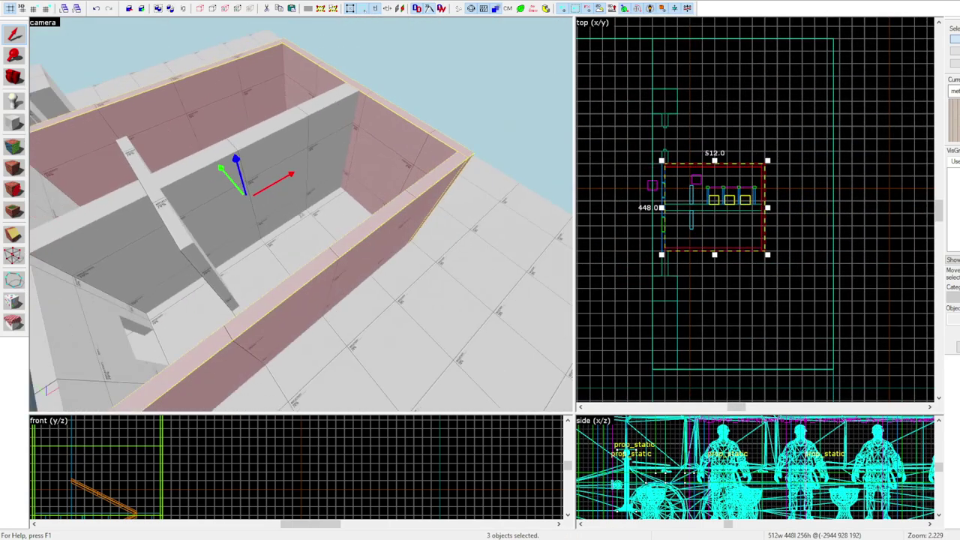
pyautogui.press('z')
pyautogui.hotkey('shift', 'v')
pyautogui.scroll(4, 655, 254)
pyautogui.scroll(-2, 679, 244)
pyautogui.moveTo(681, 224); pyautogui.dragTo(862, 251)
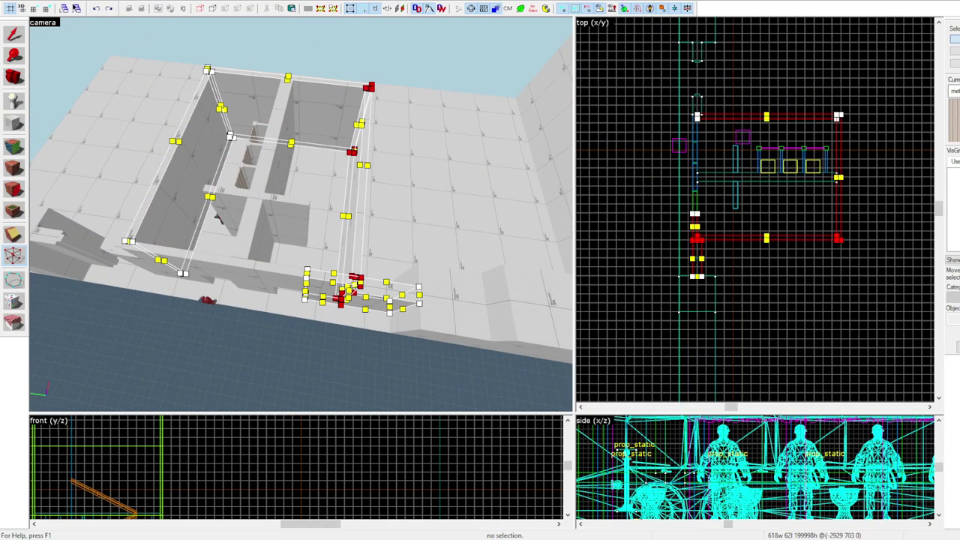
pyautogui.press('[')
pyautogui.press('Down')
pyautogui.press('Down')
# Add the adjoining entrance wall brushes to the vertex edit and move the upper long wall's vertices outward by two grid steps
pyautogui.keyDown('ctrl'); pyautogui.click(696, 106); pyautogui.keyUp('ctrl')
pyautogui.keyDown('ctrl'); pyautogui.click(694, 129); pyautogui.keyUp('ctrl')
pyautogui.scroll(1, 695, 150)
pyautogui.moveTo(678, 83); pyautogui.dragTo(920, 122)
pyautogui.press('Up')
pyautogui.press('Up')
pyautogui.scroll(5, 751, 72)
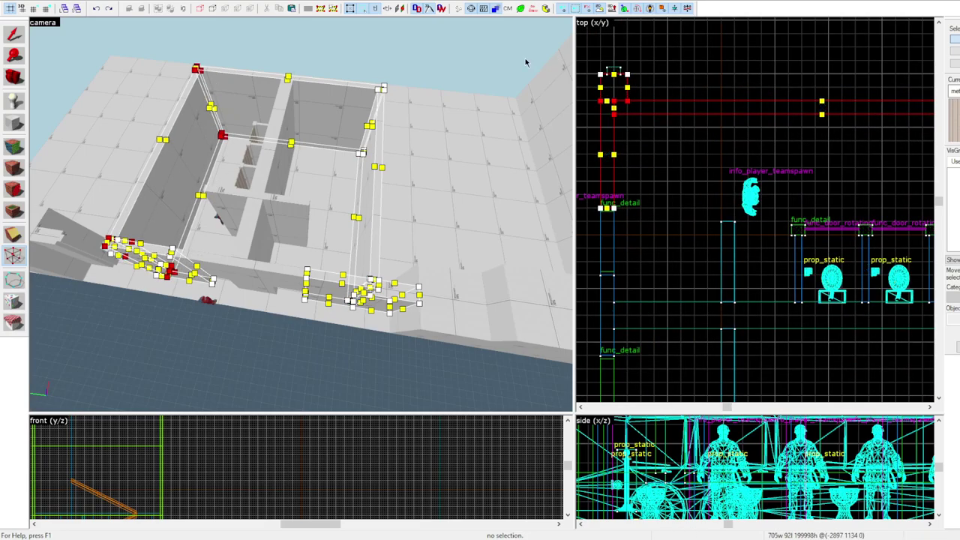
pyautogui.hotkey('shift', 's')
pyautogui.press('z')
pyautogui.click(302, 214)
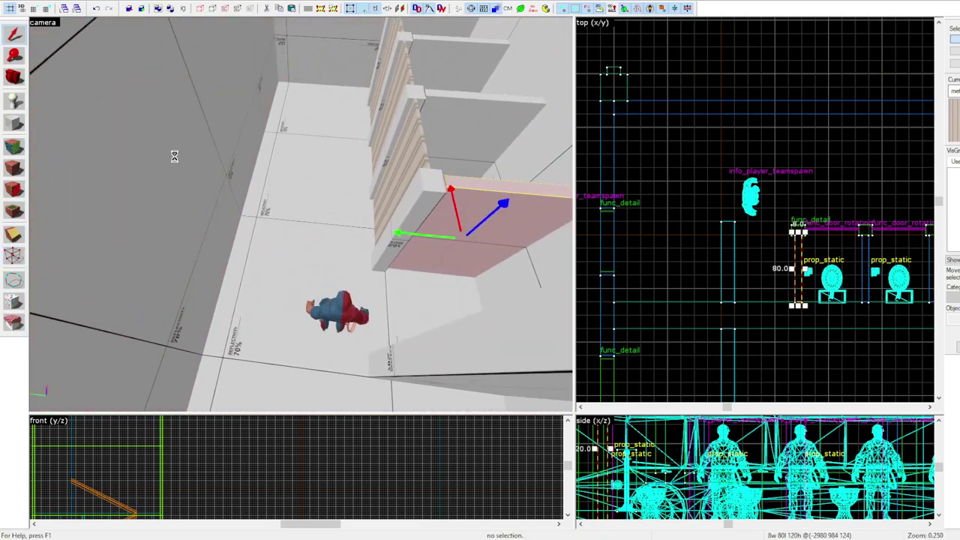
# Bring the grouped sink counter and mirror in from another map, flip it vertically and place it along the wall facing the stalls
pyautogui.click(175, 160)
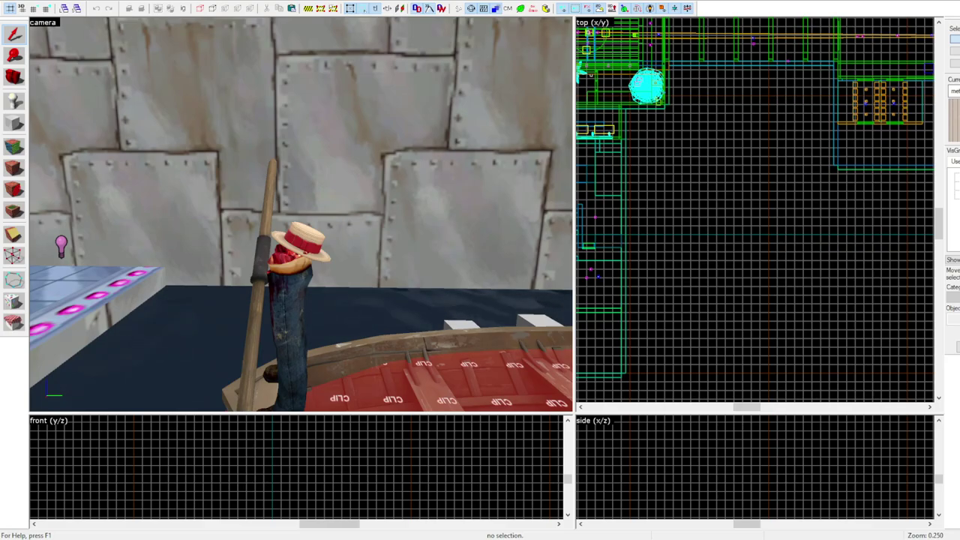
pyautogui.press('w')
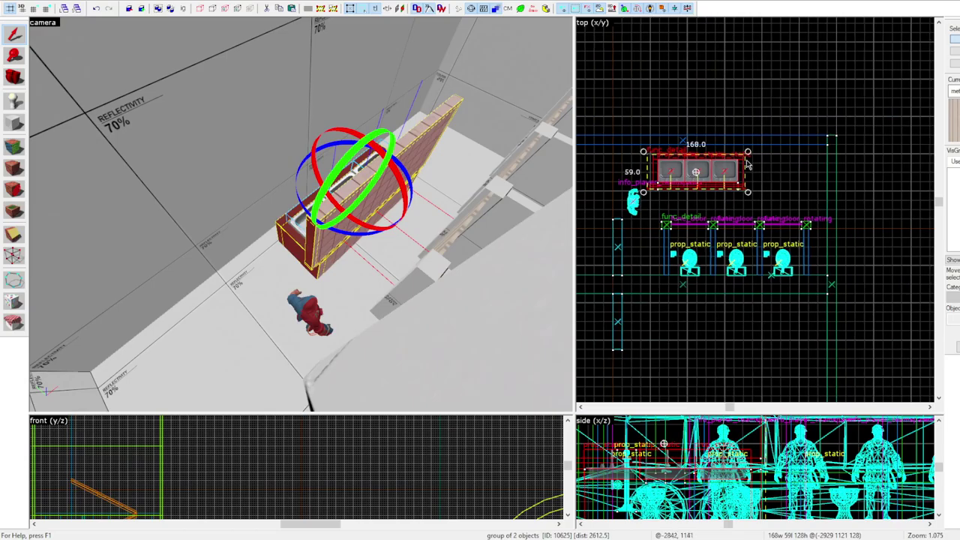
pyautogui.hotkey('ctrl', 'i')
pyautogui.moveTo(733, 156); pyautogui.dragTo(778, 147)
pyautogui.press('z')
pyautogui.press('w')
pyautogui.press('Escape')
pyautogui.press('z')
# Move the info_player_teamspawn to the open floor in front of the stalls
pyautogui.click(634, 201)
pyautogui.scroll(3, 662, 192)
pyautogui.moveTo(629, 196); pyautogui.dragTo(753, 194)
pyautogui.click(753, 195)
pyautogui.press('z')
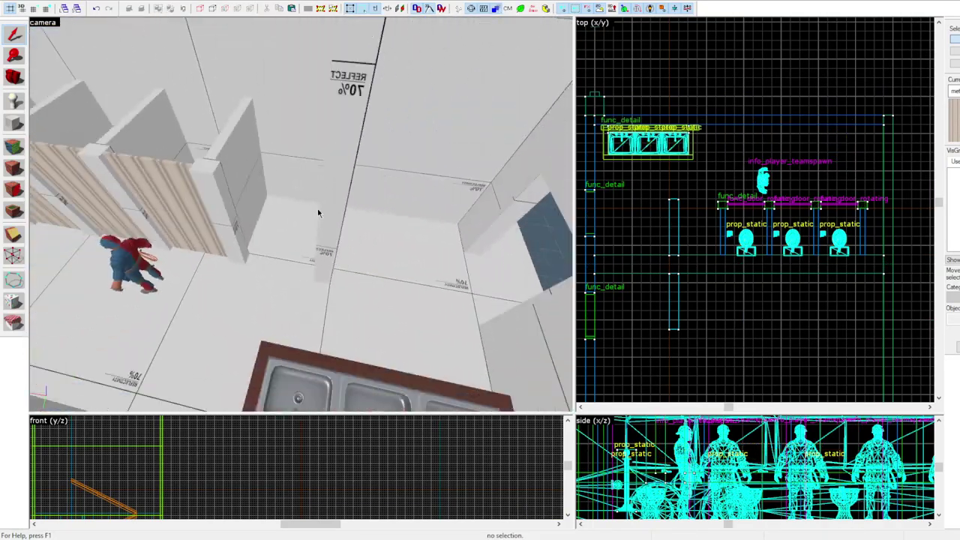
# Move the sink counter and mirror group to the wall behind the stalls, next to the first stall
pyautogui.click(650, 143)
pyautogui.moveTo(649, 143); pyautogui.dragTo(621, 278)
pyautogui.hotkey('ctrl', 'shift', 'e')
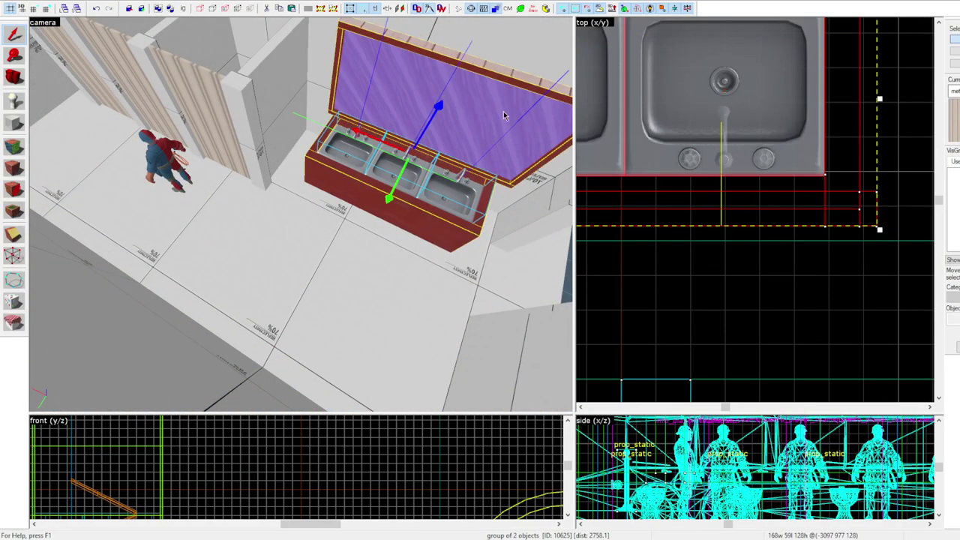
# Ignore grouping, select the long backing piece and its end piece behind the sinks, and nudge them sideways along the wall
pyautogui.scroll(-2, 825, 229)
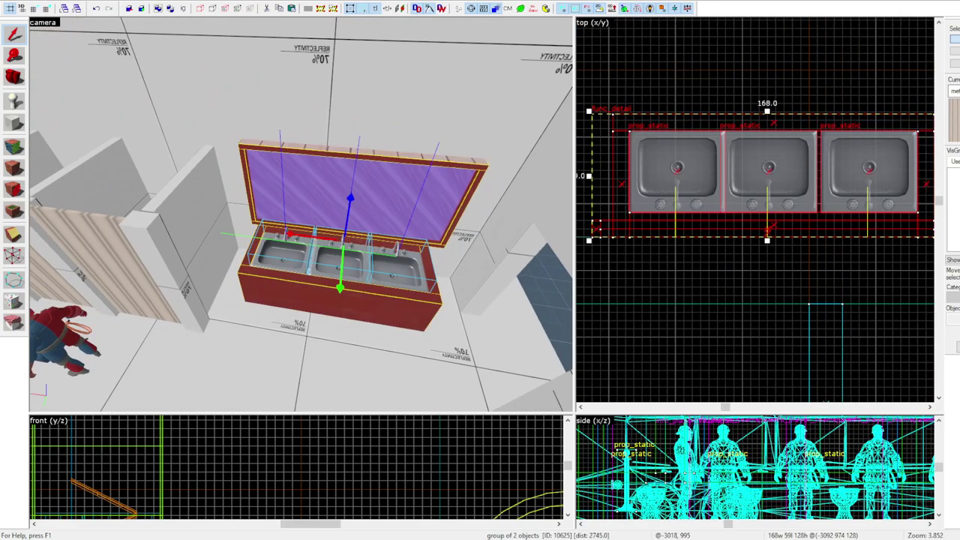
pyautogui.hotkey('ctrl', 'w')
pyautogui.click(769, 229)
pyautogui.keyDown('ctrl'); pyautogui.click(597, 229); pyautogui.keyUp('ctrl')
pyautogui.scroll(-4, 615, 227)
pyautogui.press('Right')
pyautogui.scroll(8, 683, 180)
pyautogui.click(682, 158)
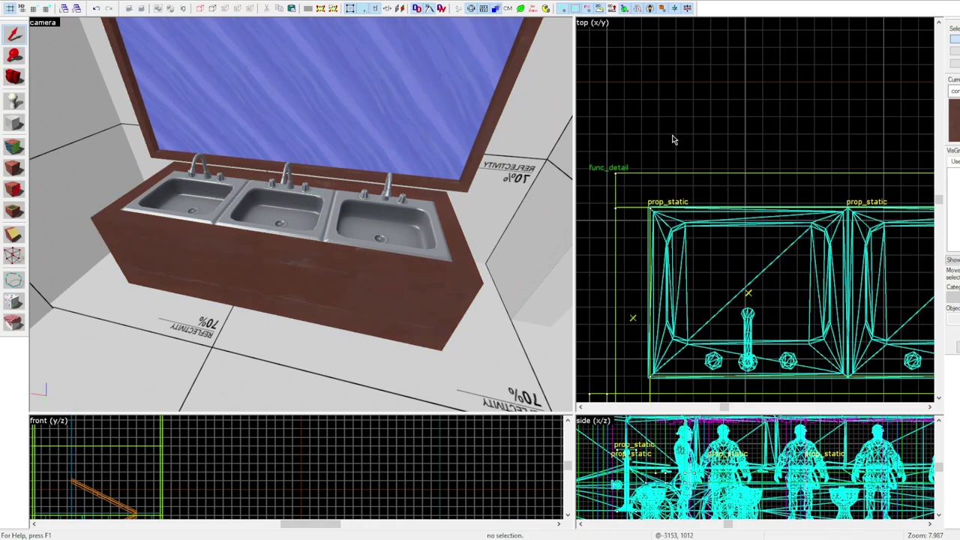
pyautogui.press('z')
pyautogui.press('s')
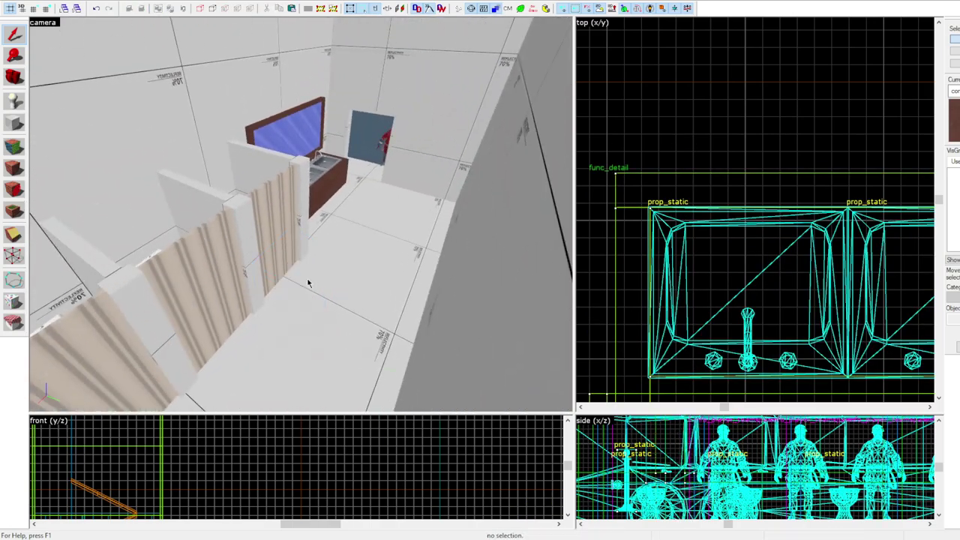
# Delete an unneeded brush from the bathroom and select the long dividing wall behind the stalls and sinks
pyautogui.click(301, 215)
pyautogui.press('Delete')
pyautogui.click(301, 215)
pyautogui.press('Escape')
pyautogui.click(301, 215)
pyautogui.click(13, 235)
pyautogui.scroll(-8, 758, 466)
pyautogui.press('z')
pyautogui.hotkey('shift', 's')
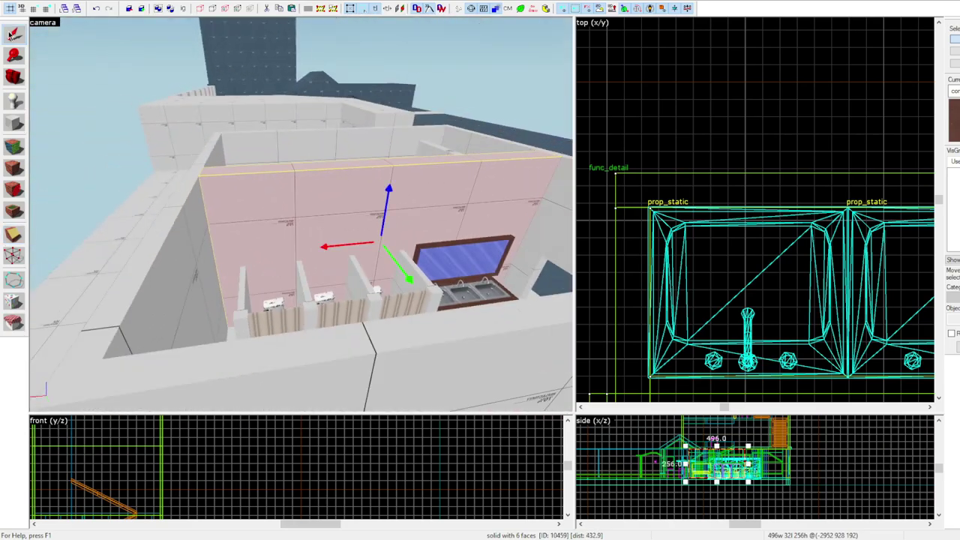
# Clip the end wall horizontally above and below the window area to form an 80-unit-high band spanning both rooms
pyautogui.click(300, 214)
pyautogui.hotkey('shift', 'x')
pyautogui.scroll(-10, 756, 214)
pyautogui.scroll(-2, 762, 447)
pyautogui.scroll(12, 763, 447)
pyautogui.moveTo(746, 455); pyautogui.dragTo(754, 455)
pyautogui.press('z')
pyautogui.press('z')
pyautogui.scroll(2, 757, 458)
pyautogui.moveTo(754, 420)
pyautogui.mouseDown(button='middle')
pyautogui.moveTo(758, 452)
pyautogui.moveTo(749, 429)
pyautogui.mouseUp(button='middle')
pyautogui.press(']')
pyautogui.scroll(3, 735, 460)
pyautogui.scroll(-3, 724, 459)
pyautogui.moveTo(715, 433); pyautogui.dragTo(729, 433)
pyautogui.press('Return')
# Clip the 80-unit-high band of the end wall crosswise to form one 160-unit-long window section per room
pyautogui.click(441, 202)
pyautogui.hotkey('shift', 'x')
pyautogui.scroll(4, 822, 143)
pyautogui.moveTo(823, 112)
pyautogui.mouseDown()
pyautogui.moveTo(834, 122)
pyautogui.moveTo(823, 120)
pyautogui.mouseUp()
pyautogui.press('Return')
pyautogui.moveTo(824, 198); pyautogui.dragTo(834, 198)
pyautogui.press('Return')
pyautogui.scroll(3, 828, 290)
pyautogui.moveTo(820, 345); pyautogui.dragTo(833, 345)
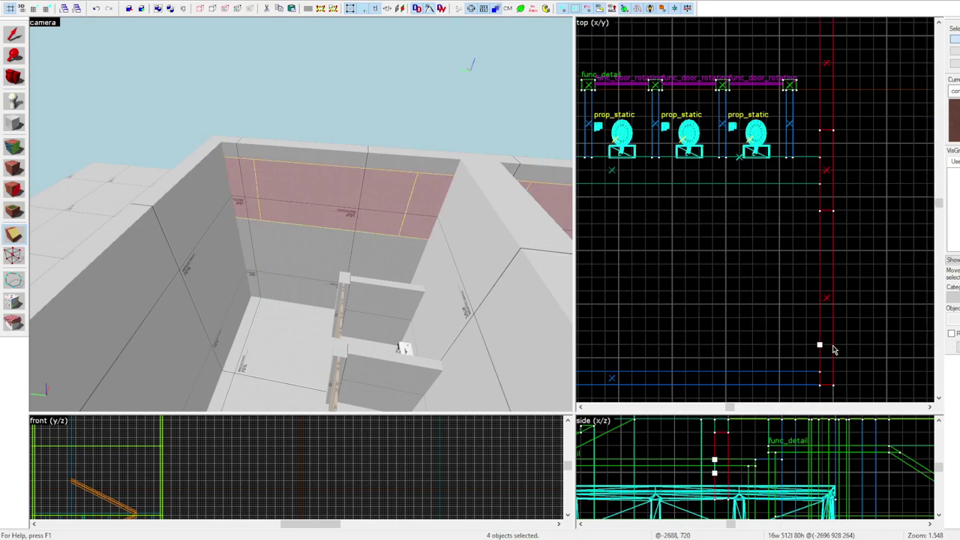
pyautogui.hotkey('shift', 's')
# Clip thin frame strips off the top and bottom of both window sections so the panes are 72 units high
pyautogui.hotkey('shift', 'x')
pyautogui.click(39, 8)
pyautogui.moveTo(716, 437); pyautogui.dragTo(729, 436)
pyautogui.scroll(4, 723, 495)
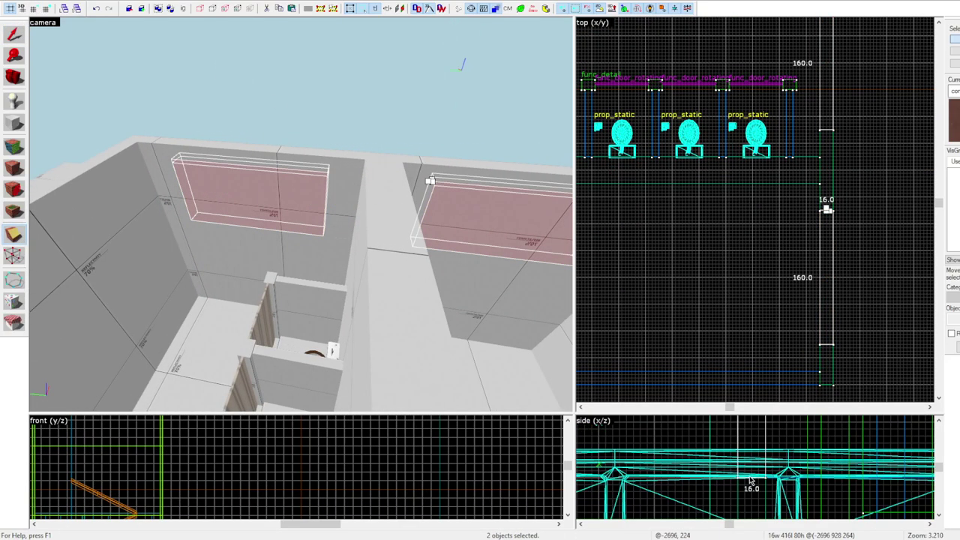
pyautogui.moveTo(737, 471); pyautogui.dragTo(766, 471)
pyautogui.press('Return')
# Clip 4-unit frame strips off the ends of both window sections so each pane is 152 units long
pyautogui.hotkey('shift', 's')
pyautogui.keyDown('ctrl'); pyautogui.click(232, 177); pyautogui.keyUp('ctrl')
pyautogui.hotkey('shift', 'x')
pyautogui.scroll(4, 827, 131)
pyautogui.moveTo(827, 132); pyautogui.dragTo(834, 131)
pyautogui.press('Return')
pyautogui.moveTo(832, 114); pyautogui.dragTo(838, 114)
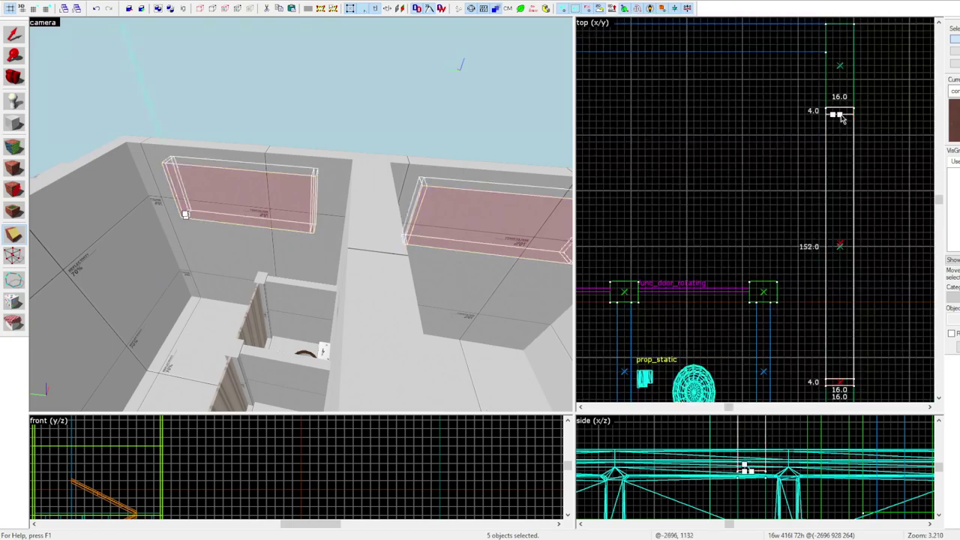
pyautogui.press('Return')
# Select the frame strips around both windows and tie them to a func_detail entity
pyautogui.hotkey('shift', 's')
pyautogui.keyDown('ctrl'); pyautogui.click(167, 219); pyautogui.keyUp('ctrl')
pyautogui.keyDown('ctrl'); pyautogui.click(396, 252); pyautogui.keyUp('ctrl')
pyautogui.hotkey('ctrl', 't')
pyautogui.hotkey('ctrl', 'w')
# Select both window panes and thin them to 8 units, centred within their frames
pyautogui.click(402, 221)
pyautogui.keyDown('ctrl'); pyautogui.click(142, 198); pyautogui.keyUp('ctrl')
pyautogui.hotkey('ctrl', 'x')
pyautogui.hotkey('ctrl', 'v')
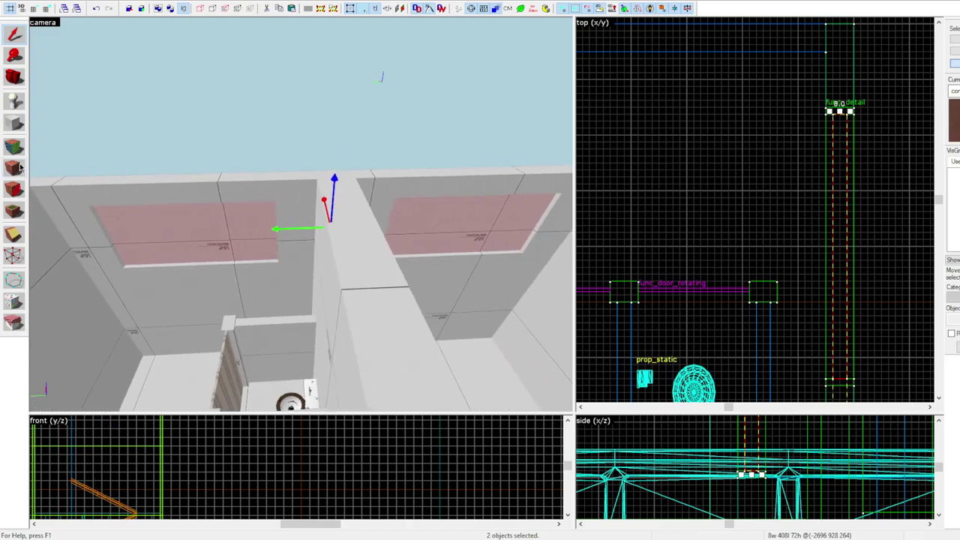
# Apply the glass texture to the faces of the window panes in both rooms
pyautogui.hotkey('shift', 'a')
pyautogui.click(321, 208)
pyautogui.rightClick(255, 186)
pyautogui.click(300, 203)
pyautogui.press('z')
pyautogui.press('z')
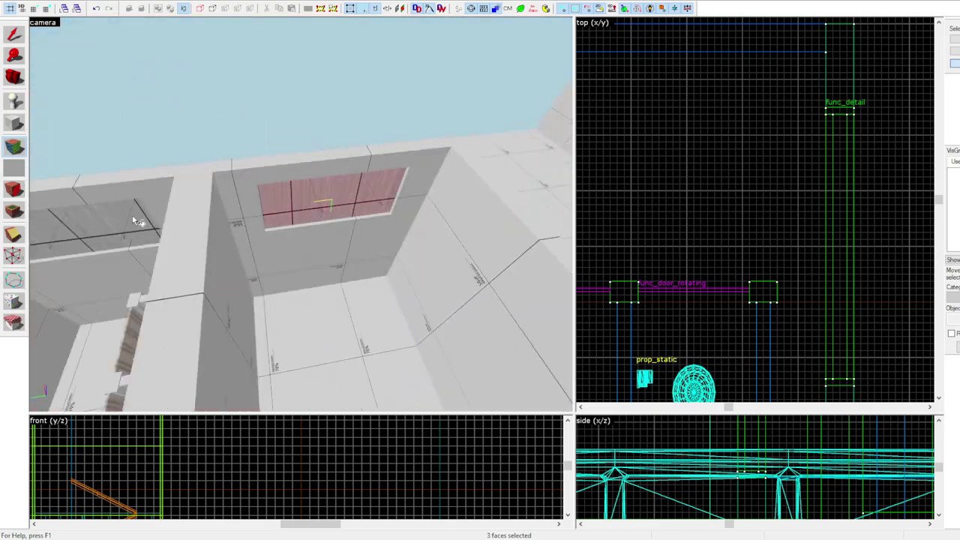
pyautogui.hotkey('shift', 's')
# Select the toilets, paper holders and stall dividers and copy them across the dividing wall into the second room
pyautogui.hotkey('ctrl', 'w')
pyautogui.press('z')
pyautogui.press('z')
pyautogui.click(264, 233)
pyautogui.press('z')
pyautogui.press('z')
pyautogui.click(276, 272)
pyautogui.keyDown('ctrl'); pyautogui.click(256, 201); pyautogui.keyUp('ctrl')
pyautogui.press('z')
pyautogui.press('z')
pyautogui.keyDown('ctrl'); pyautogui.click(330, 184); pyautogui.keyUp('ctrl')
pyautogui.keyDown('ctrl'); pyautogui.click(427, 165); pyautogui.keyUp('ctrl')
pyautogui.keyDown('ctrl'); pyautogui.click(349, 197); pyautogui.keyUp('ctrl')
pyautogui.keyDown('ctrl'); pyautogui.click(71, 225); pyautogui.keyUp('ctrl')
pyautogui.press('z')
pyautogui.keyDown('ctrl'); pyautogui.click(239, 199); pyautogui.keyUp('ctrl')
pyautogui.scroll(-8, 701, 223)
pyautogui.keyDown('ctrl'); pyautogui.click(142, 165); pyautogui.keyUp('ctrl')
pyautogui.keyDown('ctrl'); pyautogui.click(238, 196); pyautogui.keyUp('ctrl')
pyautogui.keyDown('ctrl'); pyautogui.click(356, 236); pyautogui.keyUp('ctrl')
pyautogui.keyDown('ctrl'); pyautogui.click(289, 161); pyautogui.keyUp('ctrl')
pyautogui.keyDown('ctrl'); pyautogui.click(240, 135); pyautogui.keyUp('ctrl')
pyautogui.keyDown('ctrl'); pyautogui.click(225, 187); pyautogui.keyUp('ctrl')
pyautogui.keyDown('ctrl'); pyautogui.click(447, 188); pyautogui.keyUp('ctrl')
pyautogui.scroll(5, 615, 286)
pyautogui.keyDown('shift'); pyautogui.moveTo(738, 180); pyautogui.dragTo(737, 302); pyautogui.keyUp('shift')
# Rotate the copied toilets, paper holders and dividers 180 degrees so they back onto the dividing wall
pyautogui.scroll(-4, 738, 302)
pyautogui.click(774, 301)
pyautogui.moveTo(806, 287); pyautogui.dragTo(705, 322)
pyautogui.hotkey('ctrl', 'e')
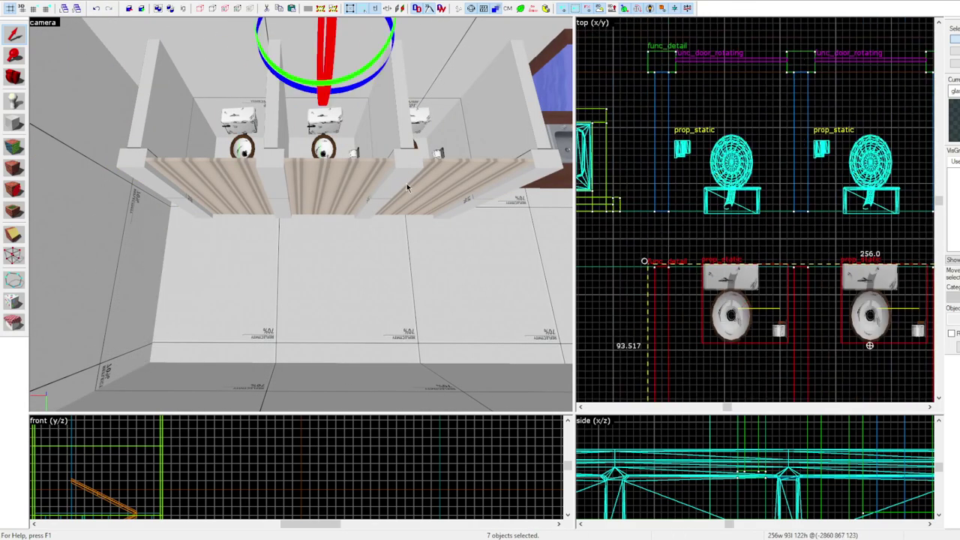
pyautogui.hotkey('ctrl', 'shift', 'e')
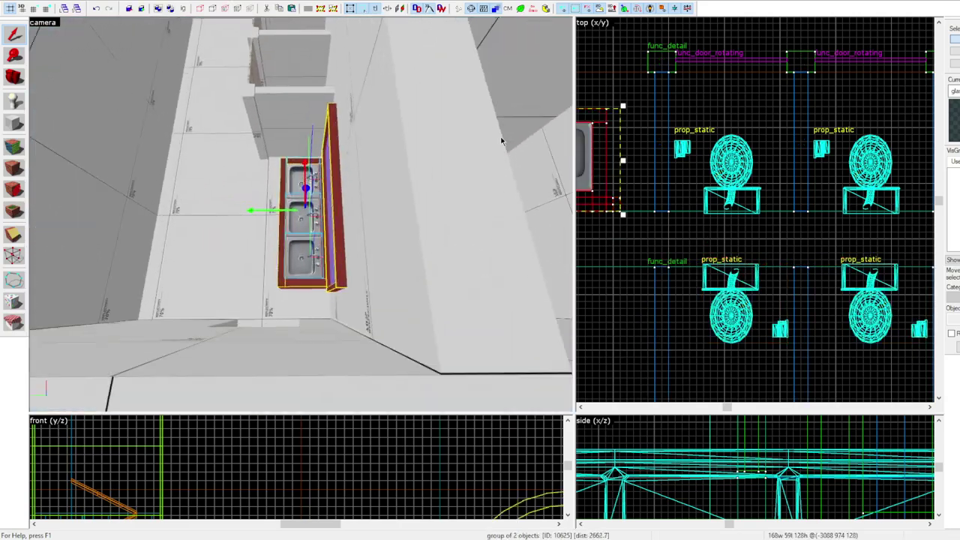
# Shift the copied sink counter and mirror group in the second room by one unit, flush against the dividing wall
pyautogui.scroll(3, 745, 200)
pyautogui.scroll(4, 745, 200)
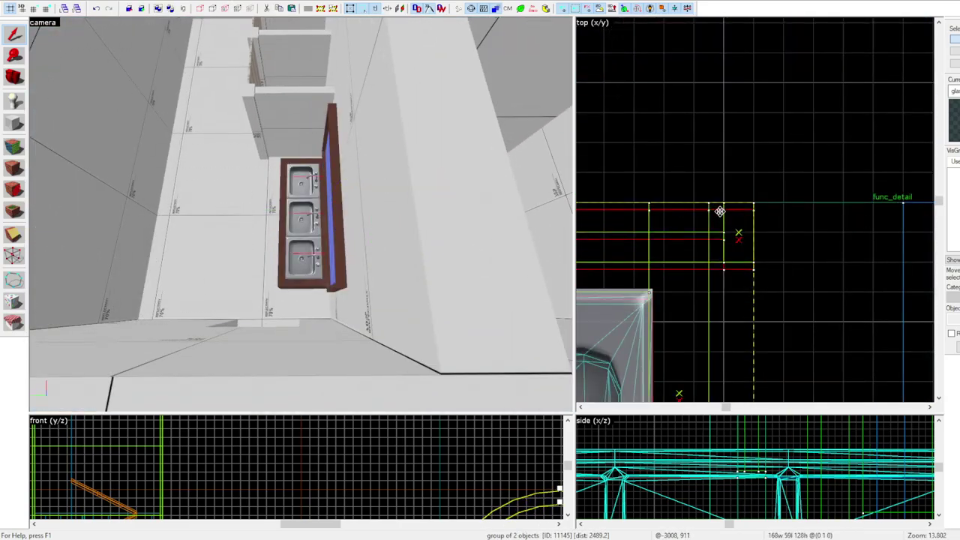
pyautogui.scroll(-4, 745, 200)
pyautogui.click(305, 219)
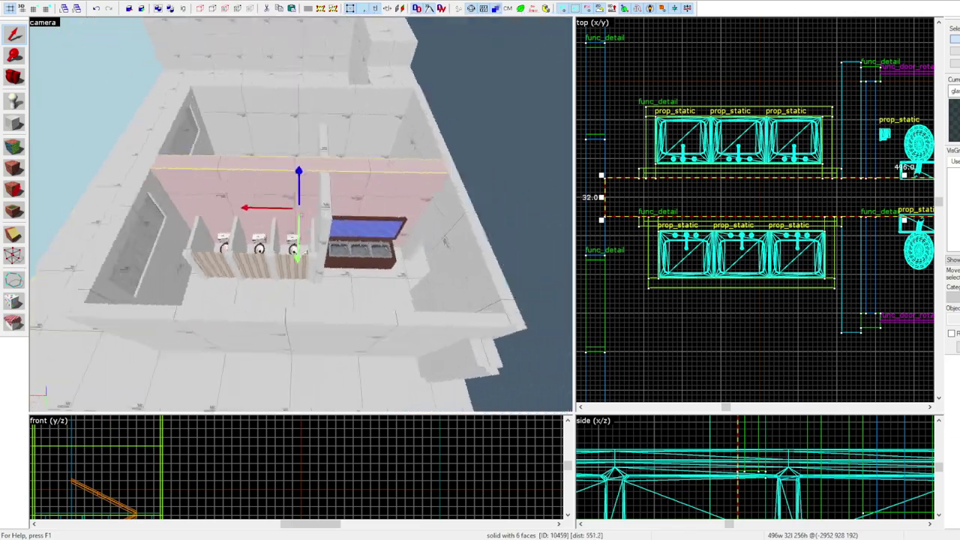
# Create a 4-unit-thick, 216-unit-long wood trim block along the top of the doorway wall and select the matching trim opposite
pyautogui.scroll(-7, 758, 473)
pyautogui.scroll(2, 750, 465)
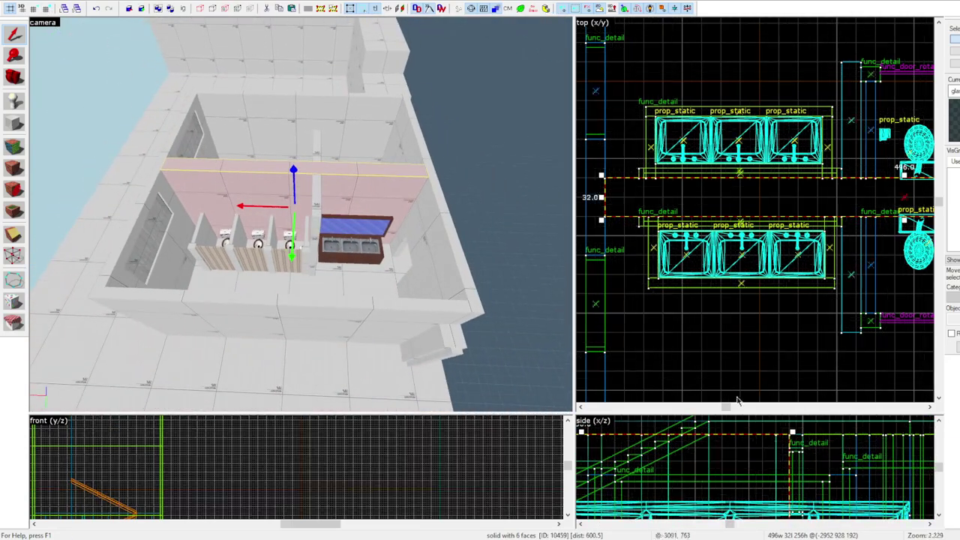
pyautogui.scroll(-4, 758, 201)
pyautogui.scroll(-6, 713, 457)
pyautogui.scroll(3, 705, 450)
pyautogui.scroll(-4, 797, 205)
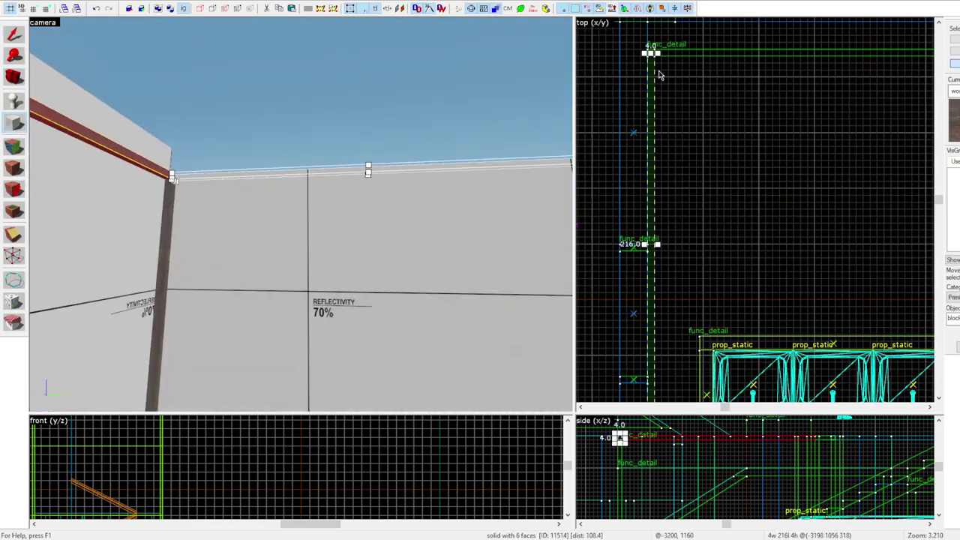
pyautogui.press('Return')
pyautogui.hotkey('shift', 's')
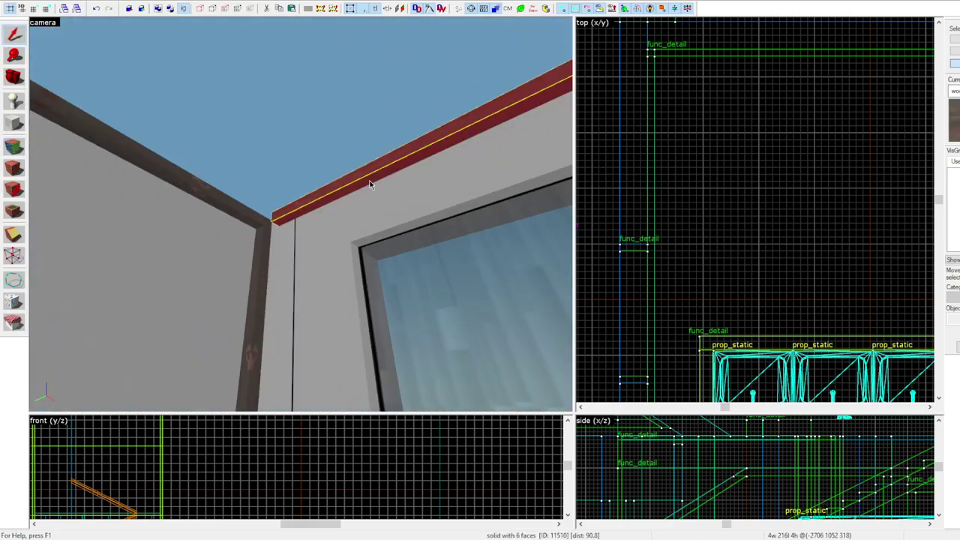
pyautogui.click(368, 182)
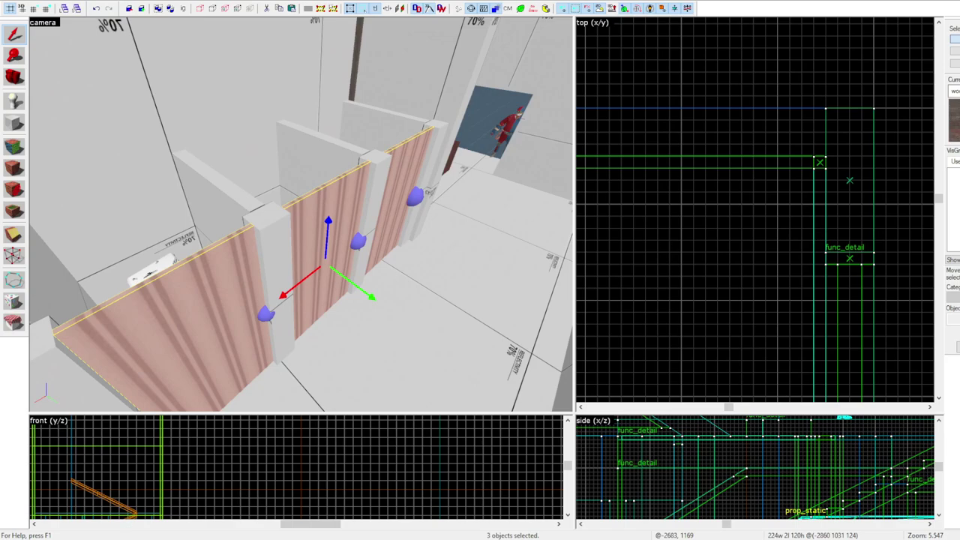
# Copy the room's wood trim into the second room, rotate it 180 degrees and align it with the walls
pyautogui.press('Escape')
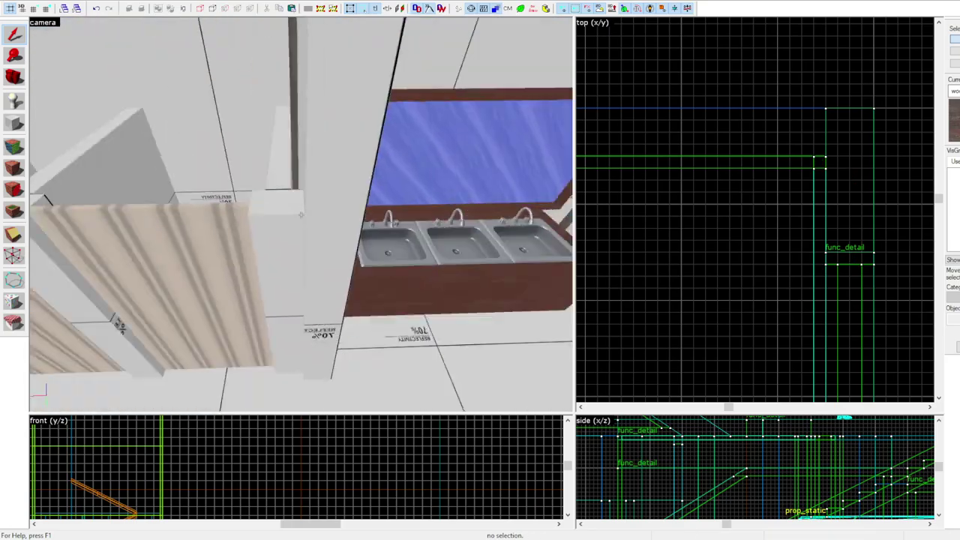
pyautogui.press('z')
pyautogui.click(338, 266)
pyautogui.scroll(-11, 699, 201)
pyautogui.moveTo(694, 210); pyautogui.dragTo(855, 143, button='middle')
pyautogui.scroll(2, 855, 143)
pyautogui.keyDown('shift'); pyautogui.moveTo(786, 142); pyautogui.dragTo(786, 297); pyautogui.keyUp('shift')
pyautogui.scroll(-1, 829, 270)
pyautogui.click(831, 283)
pyautogui.moveTo(868, 274); pyautogui.dragTo(667, 369)
pyautogui.scroll(5, 651, 289)
pyautogui.moveTo(651, 290); pyautogui.dragTo(651, 275)
# Edit the copied trim's vertices, moving its partition pieces along the room to line up with the partition wall
pyautogui.press('z')
pyautogui.press('z')
pyautogui.press('z')
pyautogui.click(301, 215)
pyautogui.click(301, 215)
pyautogui.press('z')
pyautogui.click(327, 217)
pyautogui.hotkey('shift', 'v')
pyautogui.scroll(-4, 724, 164)
pyautogui.moveTo(799, 163); pyautogui.dragTo(885, 367)
pyautogui.moveTo(834, 324); pyautogui.dragTo(785, 325)
pyautogui.scroll(2, 836, 257)
pyautogui.scroll(-4, 836, 255)
pyautogui.hotkey('shift', 's')
pyautogui.press('Escape')
# Select both door frames at the bathroom entrances and apply the current wood texture to them
pyautogui.press('z')
pyautogui.press('w')
pyautogui.press('w')
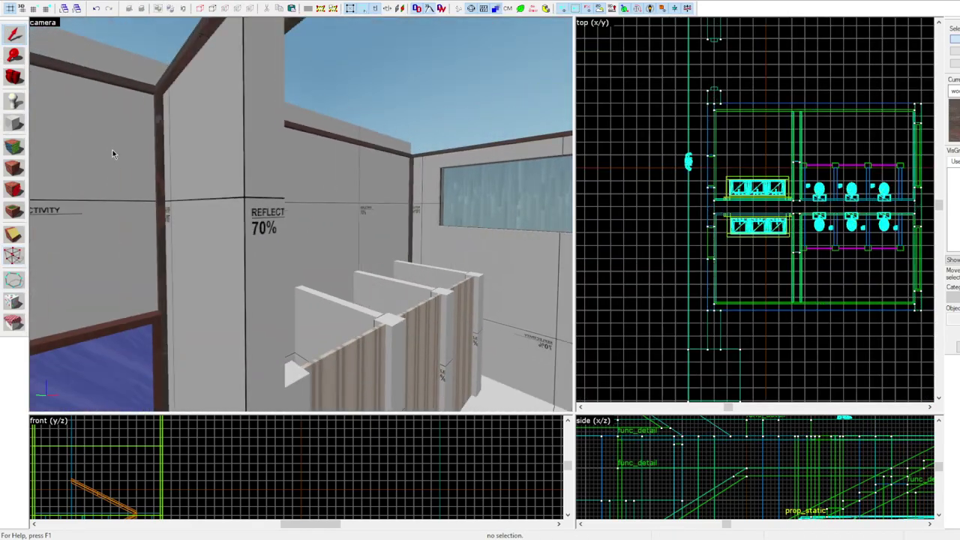
pyautogui.press('s')
pyautogui.press('s')
pyautogui.click(301, 216)
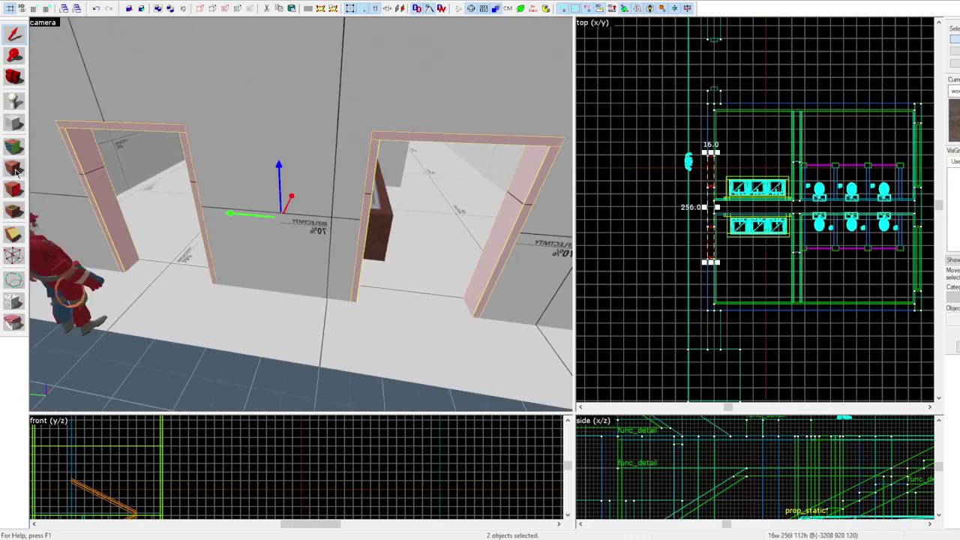
pyautogui.hotkey('shift', 't')
# Realign the wood texture around both door frames by lifting it from one face and wrapping it onto adjoining faces
pyautogui.hotkey('shift', 'a')
pyautogui.press('z')
pyautogui.click(337, 197)
pyautogui.rightClick(409, 220)
pyautogui.press('z')
pyautogui.press('z')
pyautogui.rightClick(351, 192)
pyautogui.press('z')
pyautogui.press('z')
pyautogui.rightClick(358, 240)
pyautogui.press('w')
pyautogui.press('z')
pyautogui.press('z')
pyautogui.rightClick(131, 223)
pyautogui.press('z')
pyautogui.press('z')
pyautogui.rightClick(356, 213)
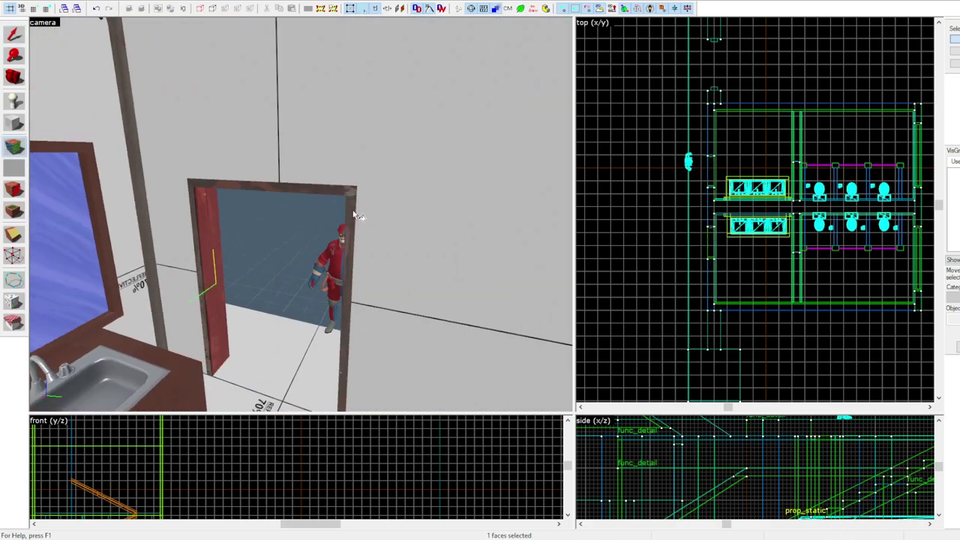
# Select the ceiling brush over the first bathroom and extend it so it covers both bathrooms
pyautogui.hotkey('shift', 's')
pyautogui.press('z')
pyautogui.press('s')
pyautogui.press('z')
pyautogui.click(342, 161)
pyautogui.press('[')
pyautogui.moveTo(766, 207); pyautogui.dragTo(723, 208, button='middle')
pyautogui.moveTo(669, 198); pyautogui.dragTo(663, 103)
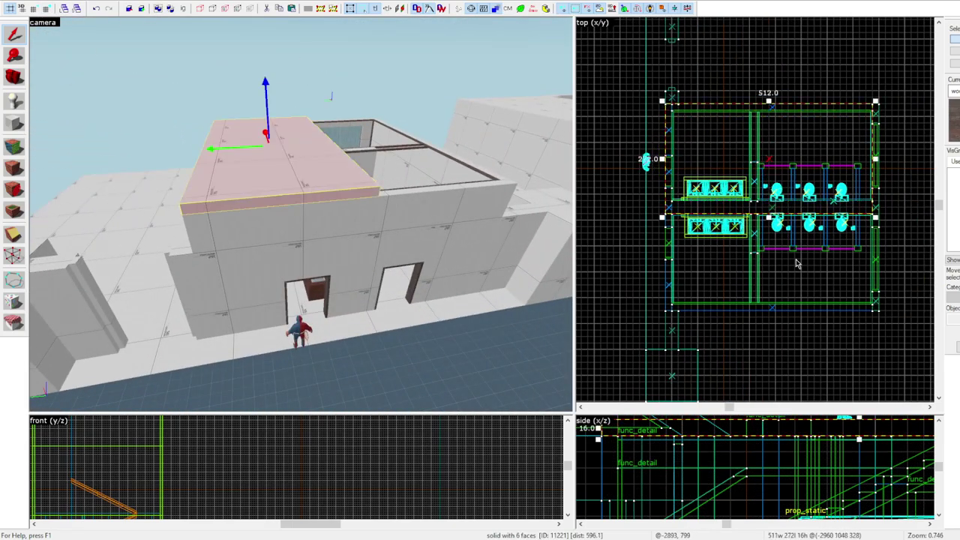
pyautogui.moveTo(769, 217); pyautogui.dragTo(769, 312)
pyautogui.press('z')
pyautogui.press('w')
pyautogui.press('z')
pyautogui.press('Escape')
# Select the long floor brush outside the entrances and split it in line with the outer side walls of both bathrooms
pyautogui.click(449, 271)
pyautogui.press('w')
pyautogui.press('d')
pyautogui.hotkey('shift', 'a')
pyautogui.hotkey('shift', 's')
pyautogui.click(303, 258)
pyautogui.click(15, 168)
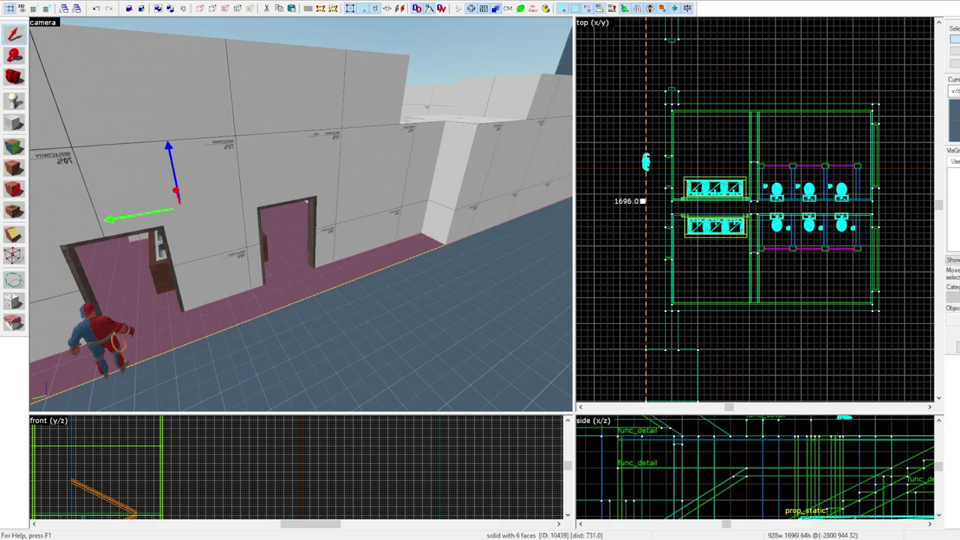
pyautogui.click(301, 215)
pyautogui.click(301, 214)
pyautogui.hotkey('shift', 'x')
pyautogui.moveTo(685, 104); pyautogui.dragTo(712, 103)
pyautogui.press('Return')
pyautogui.moveTo(685, 310); pyautogui.dragTo(712, 310)
pyautogui.press('Return')
# Split the 512-unit-long floor section again along the front and rear walls of the bathrooms
pyautogui.hotkey('shift', 's')
pyautogui.click(286, 216)
pyautogui.hotkey('shift', 'x')
pyautogui.moveTo(658, 117)
pyautogui.mouseDown()
pyautogui.moveTo(658, 130)
pyautogui.moveTo(654, 104)
pyautogui.mouseUp()
pyautogui.scroll(5, 672, 116)
pyautogui.press('[')
pyautogui.press('Return')
pyautogui.moveTo(835, 136); pyautogui.dragTo(828, 160)
pyautogui.press('Return')
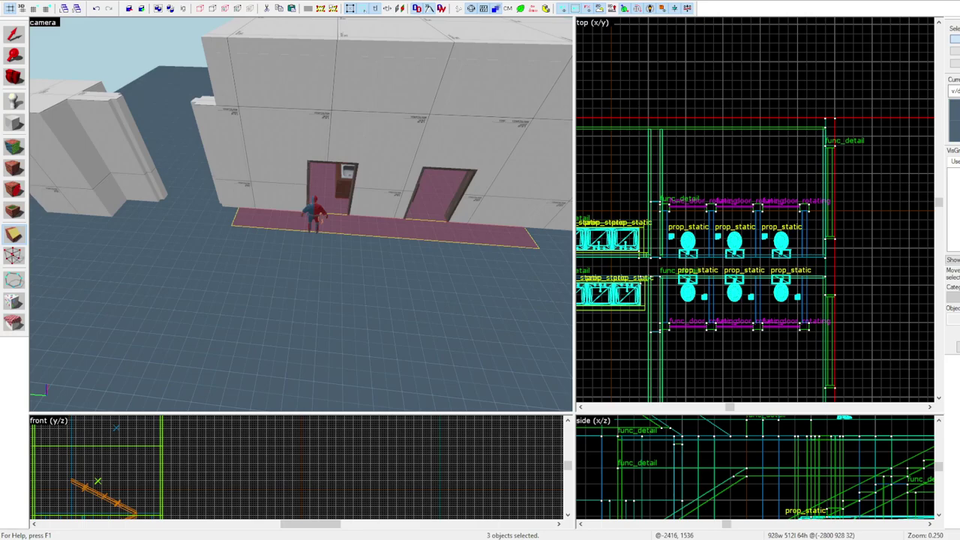
pyautogui.click(322, 247)
pyautogui.scroll(1, 322, 247)
pyautogui.press('Escape')
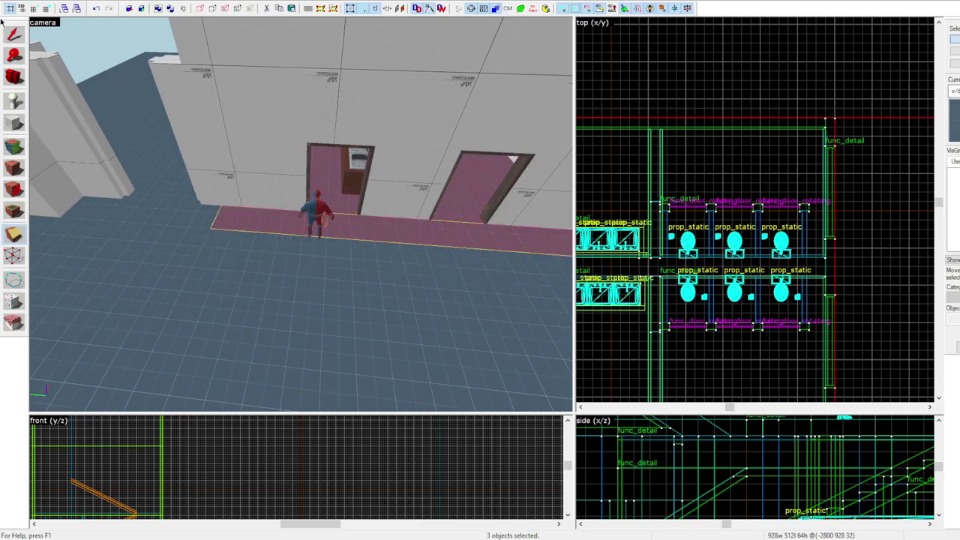
# Select the wall sections above both doorways and clip them vertically to set the sides of the upper windows
pyautogui.hotkey('shift', 's')
pyautogui.click(512, 157)
pyautogui.press('z')
pyautogui.press('s')
pyautogui.keyDown('ctrl'); pyautogui.click(301, 216); pyautogui.keyUp('ctrl')
pyautogui.keyDown('ctrl'); pyautogui.click(301, 215); pyautogui.keyUp('ctrl')
pyautogui.hotkey('ctrl', 'g')
pyautogui.press('w')
pyautogui.press('s')
pyautogui.click(300, 215)
pyautogui.keyDown('ctrl'); pyautogui.click(300, 215); pyautogui.keyUp('ctrl')
pyautogui.press('z')
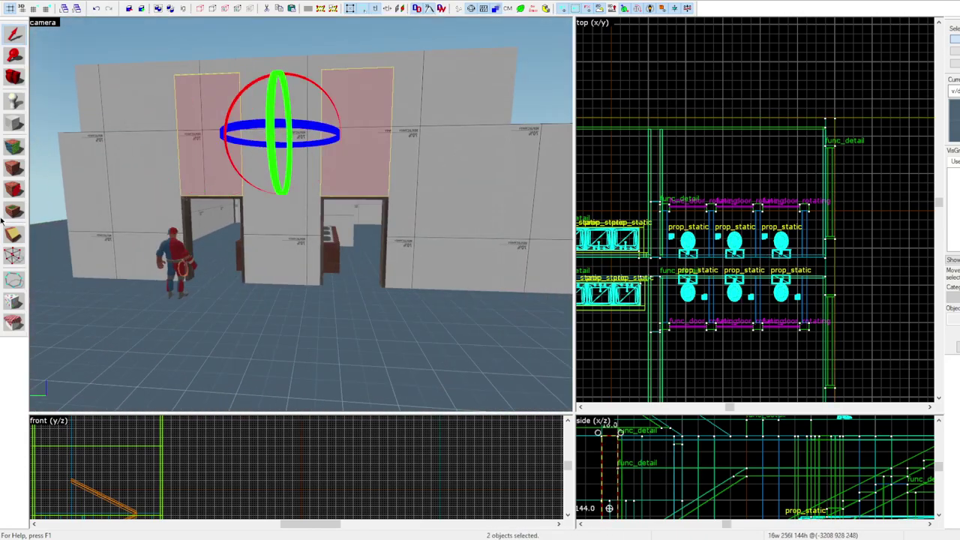
pyautogui.hotkey('shift', 'x')
pyautogui.scroll(-5, 797, 160)
pyautogui.scroll(12, 704, 204)
pyautogui.moveTo(715, 213); pyautogui.dragTo(732, 213)
pyautogui.press('Return')
# Clip the wall sections above both doorways at two heights to form 72-unit-high window areas
pyautogui.scroll(-2, 724, 354)
pyautogui.hotkey('shift', 's')
pyautogui.click(217, 157)
pyautogui.keyDown('ctrl'); pyautogui.click(356, 153); pyautogui.keyUp('ctrl')
pyautogui.hotkey('shift', 'x')
pyautogui.scroll(-5, 691, 465)
pyautogui.moveTo(693, 453); pyautogui.dragTo(705, 453)
pyautogui.press('Return')
pyautogui.moveTo(691, 492); pyautogui.dragTo(704, 491)
pyautogui.press('Return')
# Slice thin frame strips off the edges of both window blocks using a finer grid
pyautogui.hotkey('shift', 's')
pyautogui.click(213, 135)
pyautogui.keyDown('ctrl'); pyautogui.click(373, 131); pyautogui.keyUp('ctrl')
pyautogui.press('[')
pyautogui.hotkey('shift', 'x')
pyautogui.press('Return')
pyautogui.click(13, 34)
pyautogui.click(211, 134)
pyautogui.keyDown('ctrl'); pyautogui.click(356, 131); pyautogui.keyUp('ctrl')
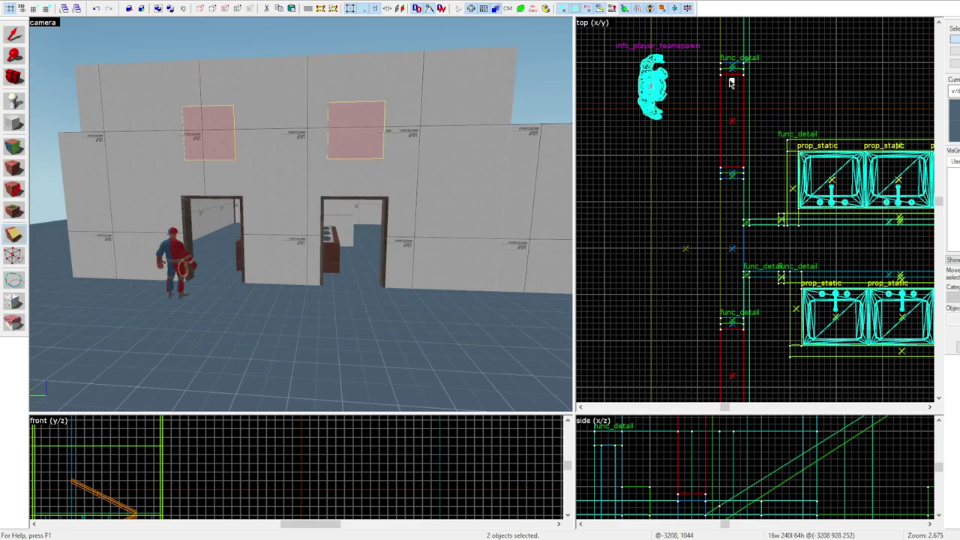
pyautogui.moveTo(728, 81); pyautogui.dragTo(739, 80)
pyautogui.scroll(-2, 738, 300)
pyautogui.press('Return')
# Select the frame strips around both windows and tie them to a func_detail entity
pyautogui.click(18, 36)
pyautogui.keyDown('ctrl'); pyautogui.click(215, 81); pyautogui.keyUp('ctrl')
pyautogui.keyDown('ctrl'); pyautogui.click(371, 77); pyautogui.keyUp('ctrl')
pyautogui.hotkey('ctrl', 't')
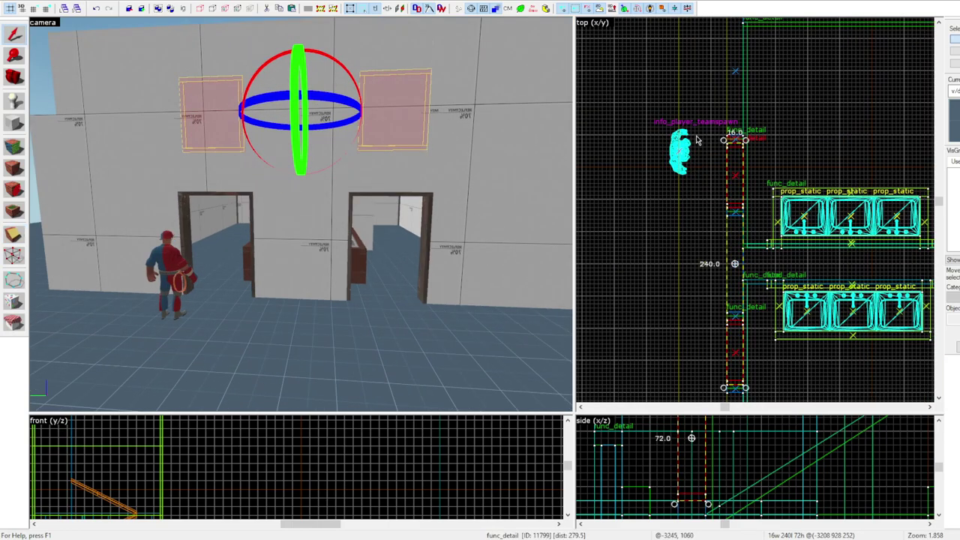
# Apply the door frames' wood texture to the faces of both window frames
pyautogui.hotkey('shift', 'a')
pyautogui.click(560, 179)
pyautogui.hotkey('shift', 's')
pyautogui.click(413, 95)
pyautogui.click(13, 164)
pyautogui.hotkey('shift', 'a')
pyautogui.click(150, 52)
pyautogui.hotkey('shift', 's')
pyautogui.hotkey('shift', 'a')
pyautogui.click(105, 150)
# Select both window panes with group selection ignored and thin them to 8 units, centred in their frames
pyautogui.click(14, 37)
pyautogui.hotkey('ctrl', 'w')
pyautogui.click(454, 143)
pyautogui.keyDown('ctrl'); pyautogui.click(285, 157); pyautogui.keyUp('ctrl')
pyautogui.click(14, 168)
pyautogui.scroll(3, 735, 165)
pyautogui.moveTo(719, 132); pyautogui.dragTo(726, 133)
pyautogui.moveTo(752, 132); pyautogui.dragTo(745, 133)
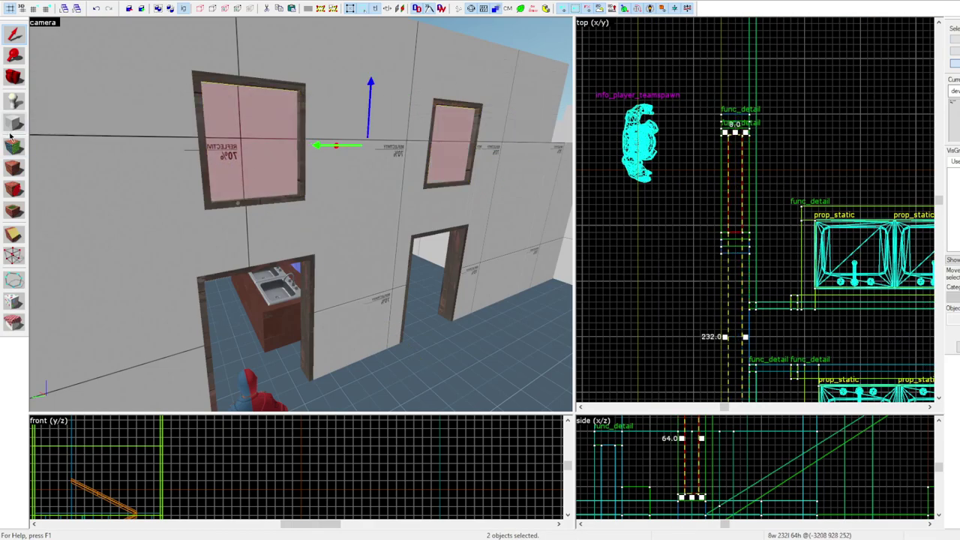
# Apply the glass texture to the front and back faces of both window panes
pyautogui.hotkey('shift', 'a')
pyautogui.rightClick(287, 197)
pyautogui.rightClick(323, 214)
pyautogui.click(157, 192)
pyautogui.keyDown('ctrl'); pyautogui.click(327, 195); pyautogui.keyUp('ctrl')
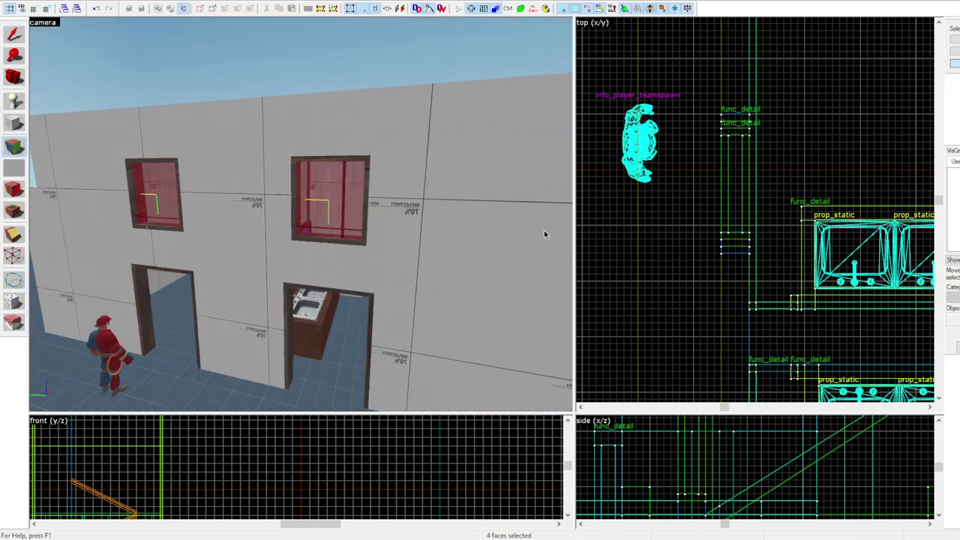
# Copy the partition wall between sinks and stalls into the adjoining opening and stretch the copy to 124 units long
pyautogui.hotkey('shift', 's')
pyautogui.click(303, 219)
pyautogui.press('z')
pyautogui.press('z')
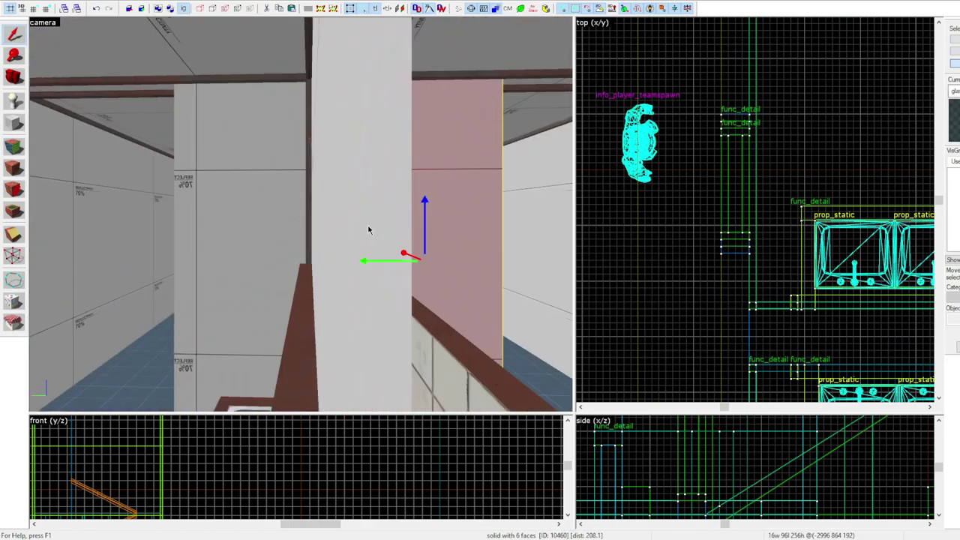
pyautogui.press('z')
pyautogui.scroll(-6, 720, 150)
pyautogui.scroll(3, 825, 217)
pyautogui.click(34, 9)
pyautogui.scroll(4, 718, 35)
pyautogui.press('z')
pyautogui.press('z')
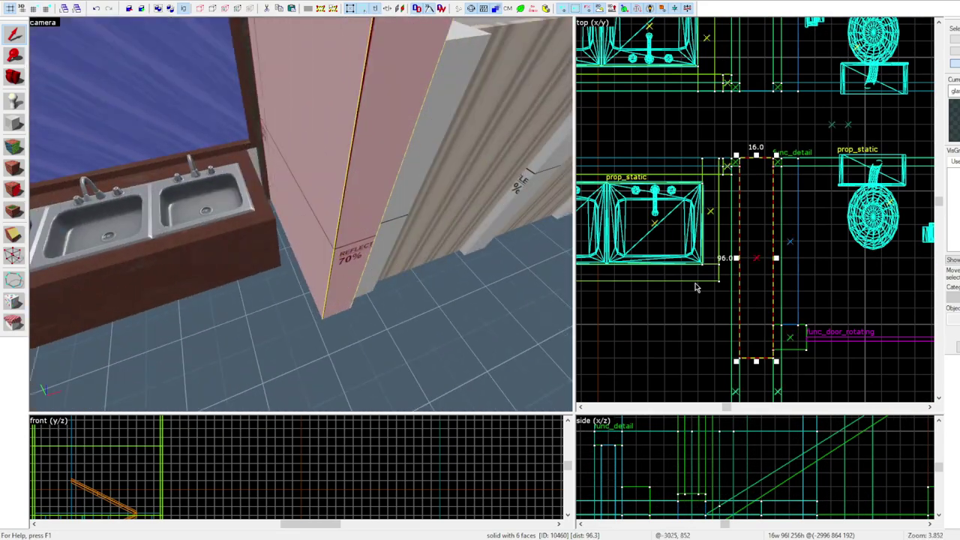
pyautogui.moveTo(752, 295); pyautogui.dragTo(741, 296)
pyautogui.hotkey('ctrl', 'z')
pyautogui.scroll(4, 718, 164)
pyautogui.scroll(-7, 717, 147)
pyautogui.keyDown('shift'); pyautogui.moveTo(716, 169); pyautogui.dragTo(716, 268); pyautogui.keyUp('shift')
pyautogui.press('z')
pyautogui.press('z')
pyautogui.moveTo(717, 341); pyautogui.dragTo(718, 370)
# Shape the copied wall into a header above the opening, with a 64-unit-high block directly beneath it
pyautogui.scroll(-6, 804, 496)
pyautogui.scroll(9, 792, 451)
pyautogui.press('z')
pyautogui.press('z')
pyautogui.moveTo(792, 489)
pyautogui.mouseDown()
pyautogui.moveTo(793, 430)
pyautogui.moveTo(777, 466)
pyautogui.mouseUp()
pyautogui.press('z')
pyautogui.press('z')
pyautogui.scroll(4, 720, 259)
pyautogui.scroll(-5, 777, 435)
pyautogui.scroll(4, 777, 466)
pyautogui.scroll(-6, 703, 237)
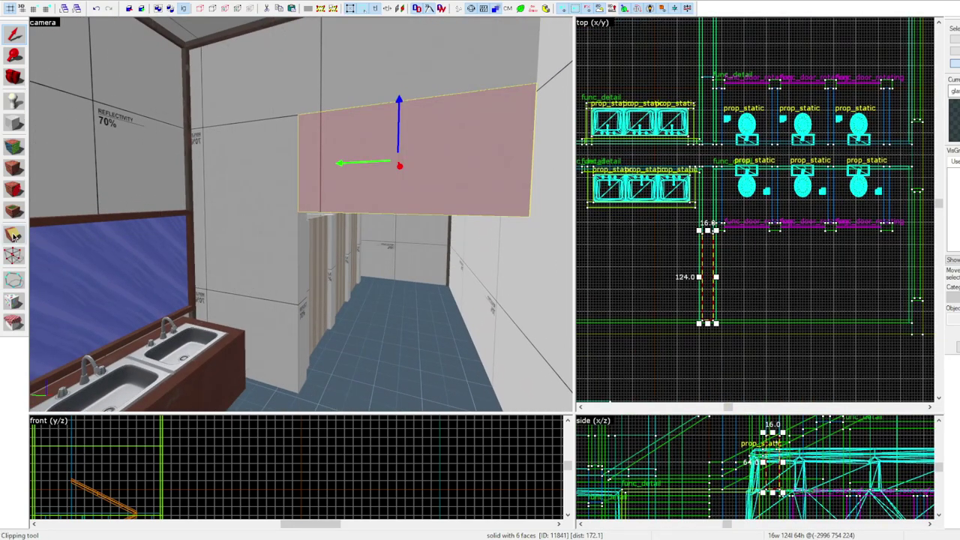
# Shorten the lower header block to 64 units long, keeping the part against the partition wall
pyautogui.hotkey('shift', 'x')
pyautogui.scroll(-4, 420, 454)
pyautogui.scroll(6, 270, 484)
pyautogui.hotkey('shift', 's')
pyautogui.moveTo(707, 323); pyautogui.dragTo(709, 280)
pyautogui.hotkey('shift', 'x')
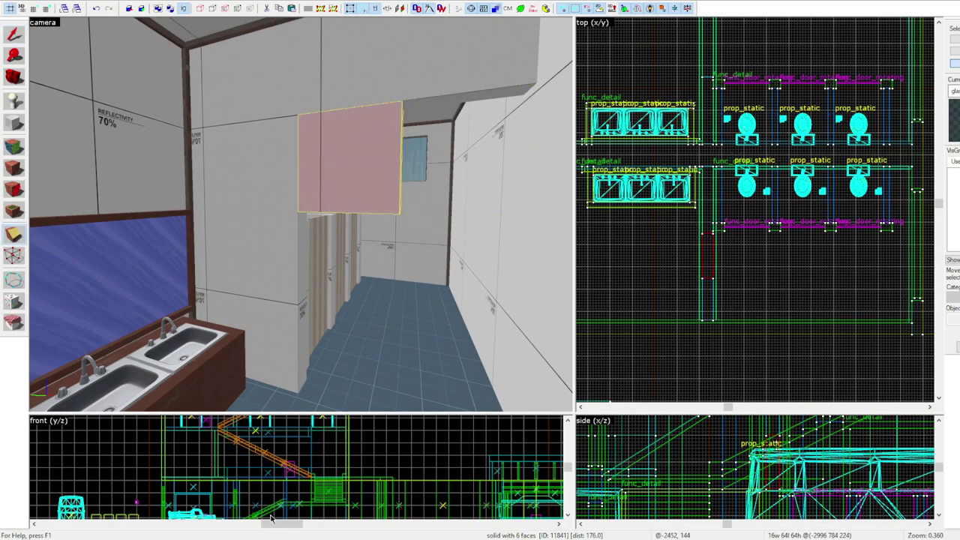
# Clip the 64-unit block diagonally to leave a triangular corner brace under the header
pyautogui.scroll(-4, 144, 443)
pyautogui.scroll(12, 390, 469)
pyautogui.moveTo(416, 489); pyautogui.dragTo(352, 425)
pyautogui.hotkey('shift', 'x')
pyautogui.press('Return')
pyautogui.press('z')
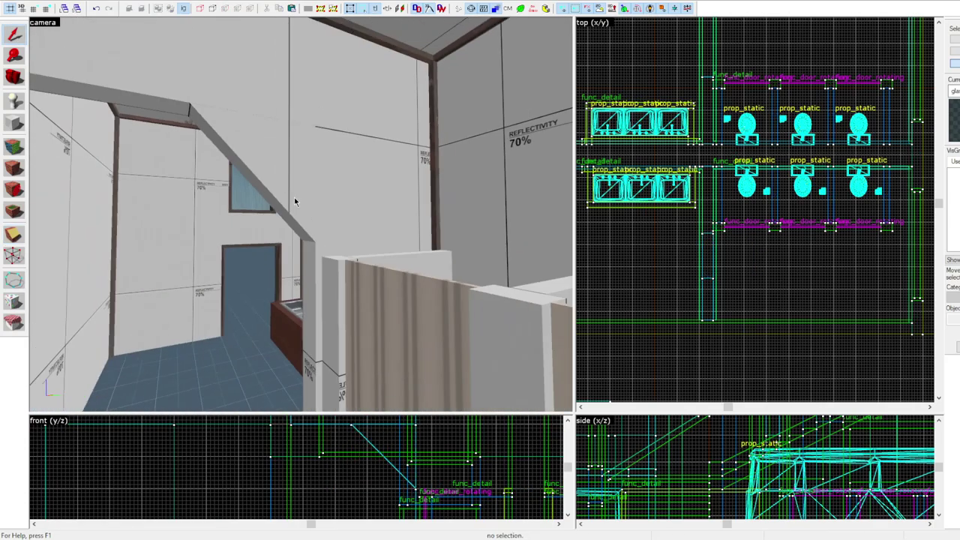
# Copy the triangular corner brace to the matching opening in the other bathroom
pyautogui.press('z')
pyautogui.hotkey('shift', 's')
pyautogui.click(345, 176)
pyautogui.click(708, 256)
pyautogui.moveTo(709, 240)
pyautogui.keyDown('shift'); pyautogui.mouseDown()
pyautogui.moveTo(713, 11)
pyautogui.moveTo(712, 69)
pyautogui.mouseUp(); pyautogui.keyUp('shift')
pyautogui.moveTo(718, 64)
pyautogui.mouseDown()
pyautogui.moveTo(697, 65)
pyautogui.moveTo(698, 115)
pyautogui.mouseUp()
# Group the partition wall, the header and the triangular brace of the first opening
pyautogui.click(428, 198)
pyautogui.keyDown('ctrl'); pyautogui.click(345, 176); pyautogui.keyUp('ctrl')
pyautogui.keyDown('ctrl'); pyautogui.click(278, 109); pyautogui.keyUp('ctrl')
pyautogui.hotkey('ctrl', 'g')
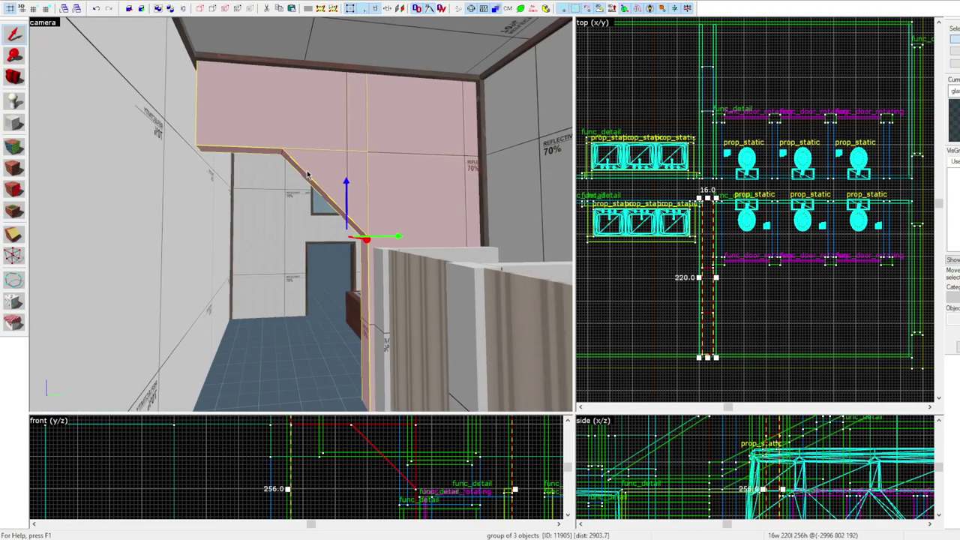
# Delete the other bathroom's partition wall and place a copy of the grouped partition with its braced opening there
pyautogui.click(263, 118)
pyautogui.press('z')
pyautogui.press('z')
pyautogui.click(367, 172)
pyautogui.press('Delete')
pyautogui.click(300, 135)
pyautogui.keyDown('shift'); pyautogui.moveTo(707, 310); pyautogui.dragTo(708, 134); pyautogui.keyUp('shift')
pyautogui.click(707, 135)
pyautogui.moveTo(716, 20)
pyautogui.mouseDown()
pyautogui.moveTo(717, 142)
pyautogui.moveTo(705, 144)
pyautogui.mouseUp()
pyautogui.press('Escape')
# Apply the current texture to the selected bathroom blocks
pyautogui.press('z')
pyautogui.click(301, 214)
pyautogui.click(14, 168)
pyautogui.press('Escape')
pyautogui.click(300, 214)
pyautogui.press('z')
pyautogui.keyDown('ctrl'); pyautogui.click(301, 214); pyautogui.keyUp('ctrl')
pyautogui.click(13, 168)
pyautogui.press('Escape')
# Select the front wall sections together with the trim around both doorways
pyautogui.click(315, 275)
pyautogui.keyDown('ctrl'); pyautogui.click(336, 154); pyautogui.keyUp('ctrl')
pyautogui.click(237, 275)
pyautogui.click(300, 203)
pyautogui.keyDown('ctrl'); pyautogui.click(356, 229); pyautogui.keyUp('ctrl')
pyautogui.keyDown('ctrl'); pyautogui.click(510, 203); pyautogui.keyUp('ctrl')
pyautogui.keyDown('ctrl'); pyautogui.click(206, 197); pyautogui.keyUp('ctrl')
pyautogui.keyDown('ctrl'); pyautogui.click(169, 215); pyautogui.keyUp('ctrl')
pyautogui.keyDown('ctrl'); pyautogui.click(86, 202); pyautogui.keyUp('ctrl')
# Try to shift the vertices of one doorway along the front wall
pyautogui.hotkey('shift', 'v')
pyautogui.scroll(-7, 759, 185)
pyautogui.scroll(9, 710, 209)
pyautogui.moveTo(641, 123); pyautogui.dragTo(717, 249)
pyautogui.press('Down')
pyautogui.press('Down')
pyautogui.press('Down')
pyautogui.press('Down')
pyautogui.press('Down')
pyautogui.press('Down')
pyautogui.press('Down')
pyautogui.press('Down')
pyautogui.press('Down')
pyautogui.press('Down')
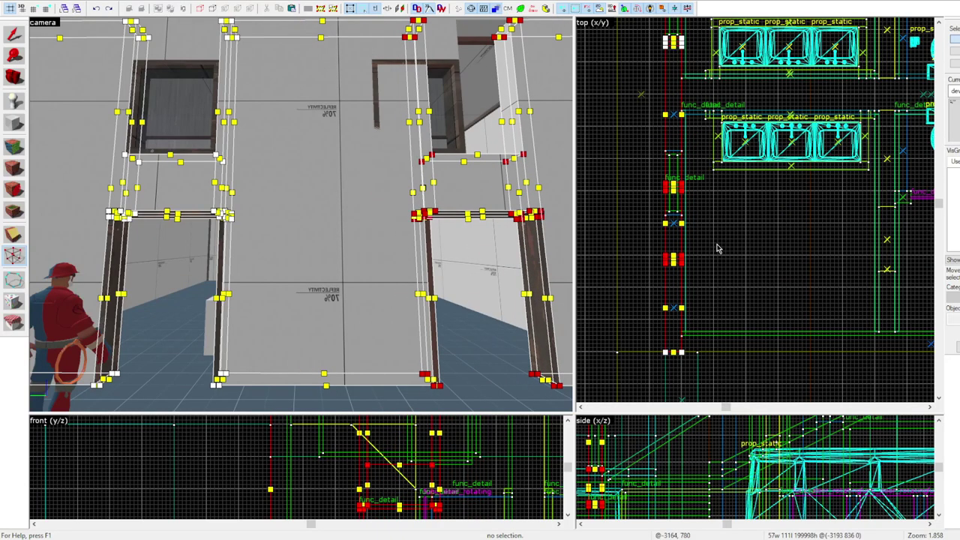
pyautogui.hotkey('ctrl', 'z')
pyautogui.hotkey('shift', 's')
# Include the window frames and shift both doorways with their windows along the front wall, leaving a 208-unit wall section between them
pyautogui.keyDown('ctrl'); pyautogui.click(176, 109); pyautogui.keyUp('ctrl')
pyautogui.keyDown('ctrl'); pyautogui.click(414, 105); pyautogui.keyUp('ctrl')
pyautogui.keyDown('ctrl'); pyautogui.click(412, 41); pyautogui.keyUp('ctrl')
pyautogui.click(16, 255)
pyautogui.moveTo(641, 124); pyautogui.dragTo(712, 246)
pyautogui.click(47, 9)
pyautogui.press('Up')
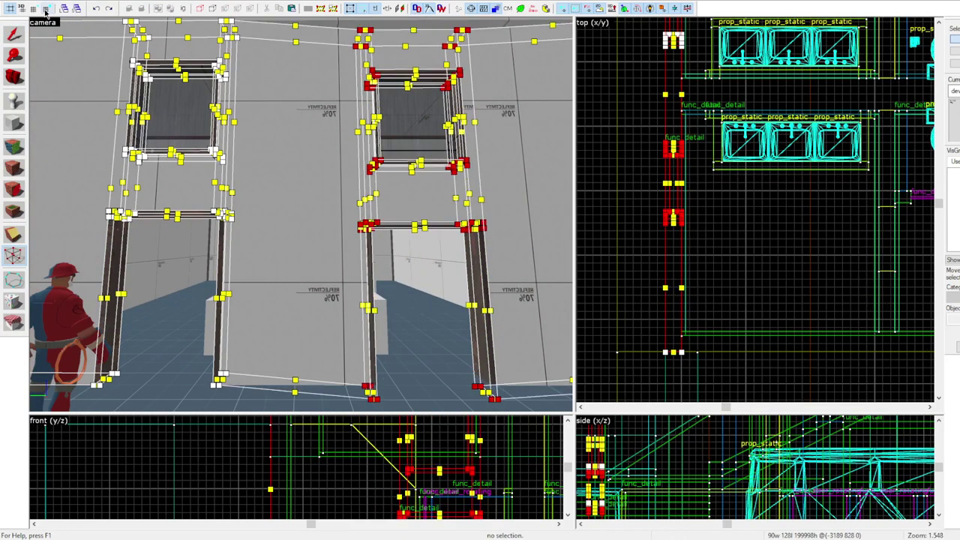
pyautogui.press('Down')
pyautogui.press('Down')
pyautogui.scroll(2, 677, 231)
pyautogui.press('Down')
pyautogui.press('Down')
pyautogui.press('Down')
pyautogui.press('Down')
pyautogui.press('Down')
pyautogui.press('Down')
pyautogui.scroll(-4, 677, 233)
pyautogui.scroll(3, 683, 213)
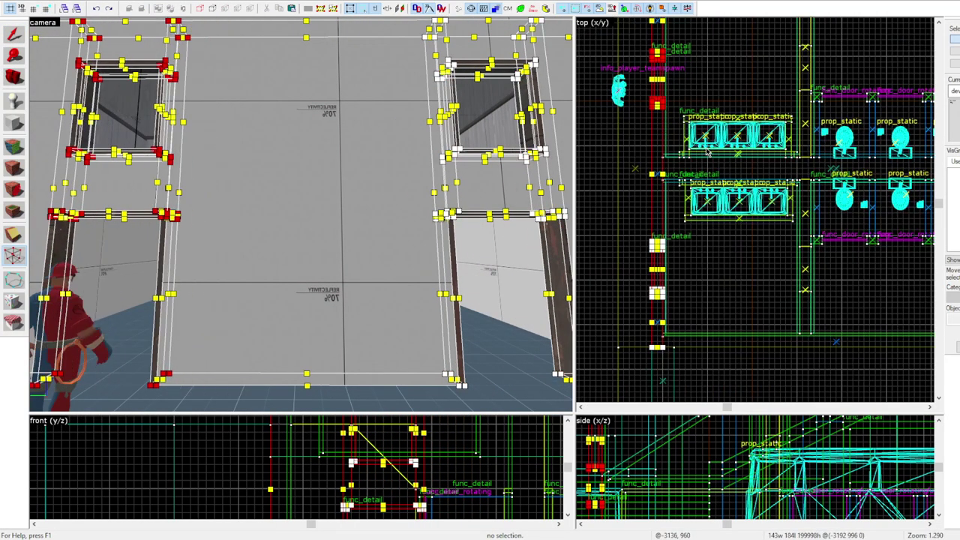
pyautogui.scroll(2, 686, 150)
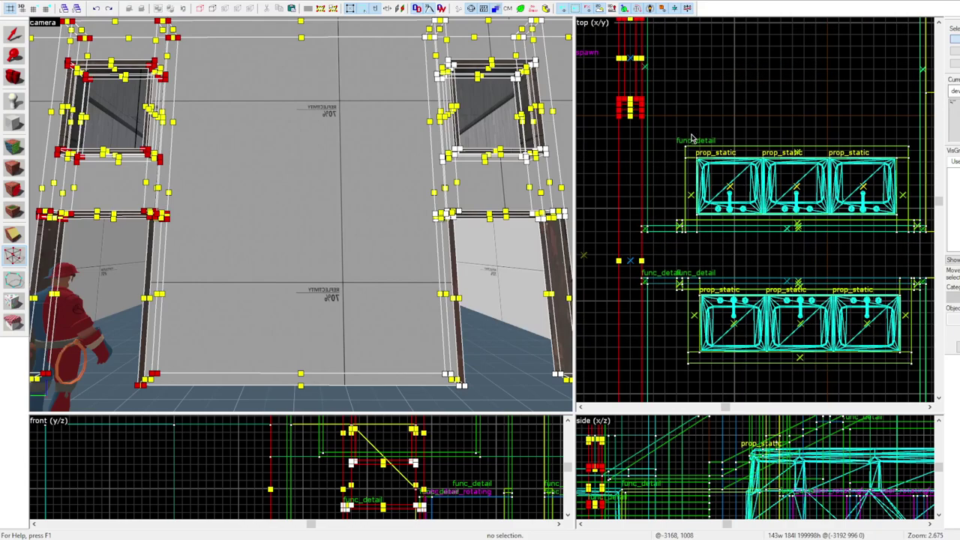
pyautogui.scroll(-2, 691, 148)
pyautogui.press('Escape')
pyautogui.press('Escape')
pyautogui.press('Escape')
# Draw a 56 by 56 unit poster block against the front wall beside the first doorway
pyautogui.press('z')
pyautogui.press('s')
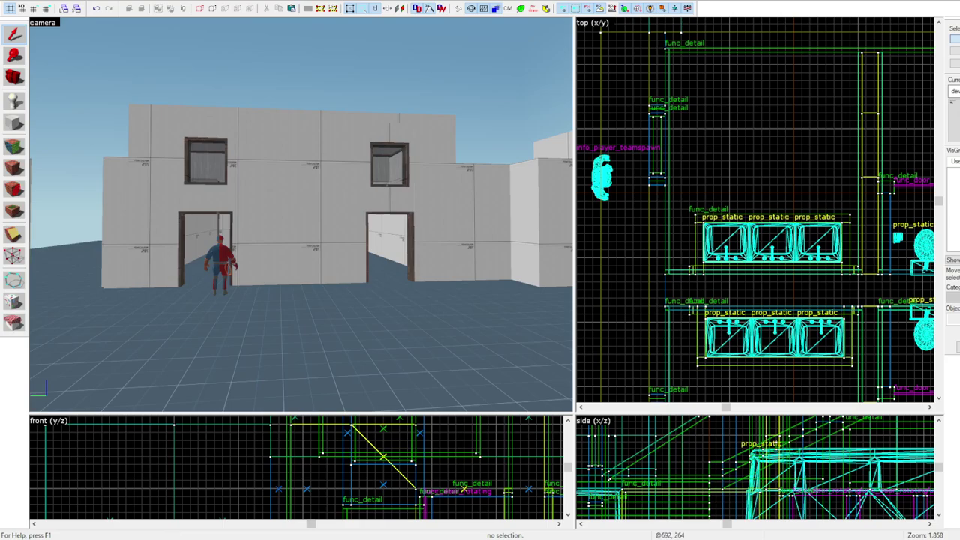
pyautogui.press('w')
pyautogui.click(300, 215)
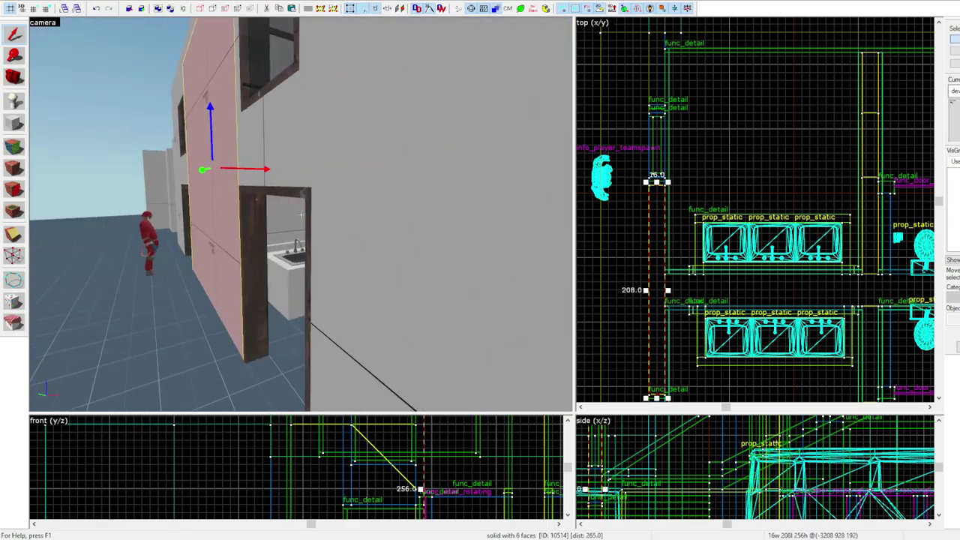
pyautogui.press('s')
pyautogui.press('z')
pyautogui.hotkey('shift', 'b')
pyautogui.scroll(2, 649, 201)
pyautogui.moveTo(649, 185); pyautogui.dragTo(637, 271)
pyautogui.press('z')
pyautogui.scroll(-2, 639, 480)
pyautogui.moveTo(639, 499); pyautogui.dragTo(639, 467)
pyautogui.scroll(-1, 645, 465)
pyautogui.moveTo(650, 426); pyautogui.dragTo(652, 452)
pyautogui.scroll(1, 659, 457)
pyautogui.press('Return')
# Thin the poster block to 4 units against the wall
pyautogui.press('w')
pyautogui.press('w')
pyautogui.hotkey('shift', 's')
pyautogui.scroll(2, 630, 225)
pyautogui.moveTo(637, 230); pyautogui.dragTo(645, 229)
# Clip the poster block into an inner panel with a 4-unit border and tie the pieces to a func_detail
pyautogui.hotkey('shift', 'x')
pyautogui.scroll(4, 655, 493)
pyautogui.moveTo(667, 477); pyautogui.dragTo(674, 476)
pyautogui.press('Return')
pyautogui.scroll(-3, 693, 459)
pyautogui.scroll(4, 681, 422)
pyautogui.moveTo(675, 438); pyautogui.dragTo(684, 438)
pyautogui.press('Return')
pyautogui.hotkey('shift', 's')
pyautogui.click(339, 246)
pyautogui.hotkey('shift', 'x')
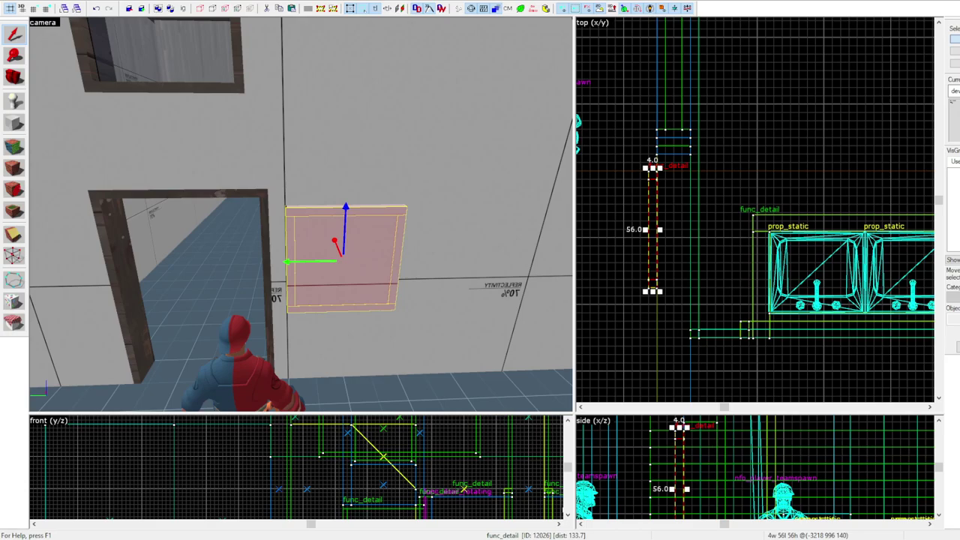
# Copy the poster frame to the matching spot beside the other doorway
pyautogui.press('z')
pyautogui.press('z')
pyautogui.scroll(-5, 739, 207)
pyautogui.press('z')
pyautogui.press('z')
pyautogui.moveTo(710, 216); pyautogui.dragTo(720, 137, button='middle')
pyautogui.scroll(2, 720, 230)
pyautogui.moveTo(718, 137); pyautogui.dragTo(720, 255)
pyautogui.scroll(2, 712, 252)
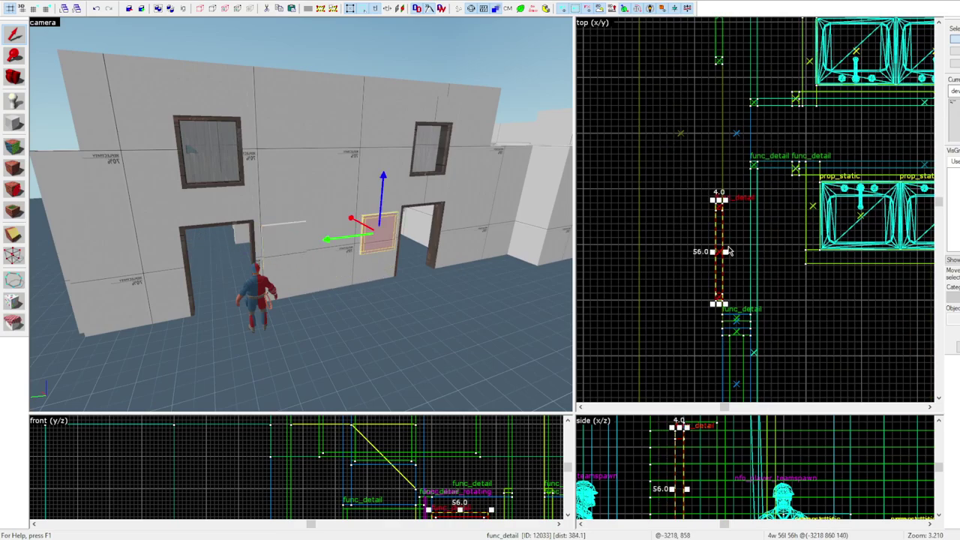
pyautogui.scroll(3, 300, 240)
# Select the inner panels of both poster frames and thin them to 2 units so they sit recessed
pyautogui.click(280, 255)
pyautogui.hotkey('ctrl', 'w')
pyautogui.click(280, 255)
pyautogui.keyDown('ctrl'); pyautogui.click(420, 246); pyautogui.keyUp('ctrl')
pyautogui.scroll(3, 722, 91)
pyautogui.moveTo(705, 91); pyautogui.dragTo(711, 91)
pyautogui.press(']')
pyautogui.press(']')
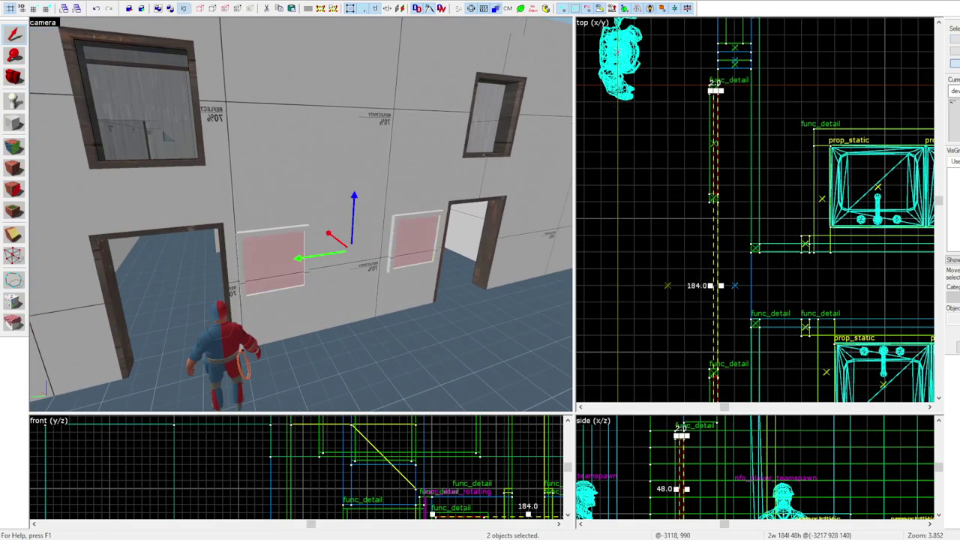
# Apply the SpongeBob face texture to the front of both poster panels, fitted to each face
pyautogui.hotkey('ctrl', 'w')
pyautogui.press('d')
pyautogui.hotkey('shift', 'a')
pyautogui.click(230, 258)
pyautogui.keyDown('ctrl'); pyautogui.click(386, 244); pyautogui.keyUp('ctrl')
pyautogui.click(504, 321)
pyautogui.click(482, 290)
pyautogui.click(386, 243)
pyautogui.hotkey('shift', 's')
pyautogui.press('z')
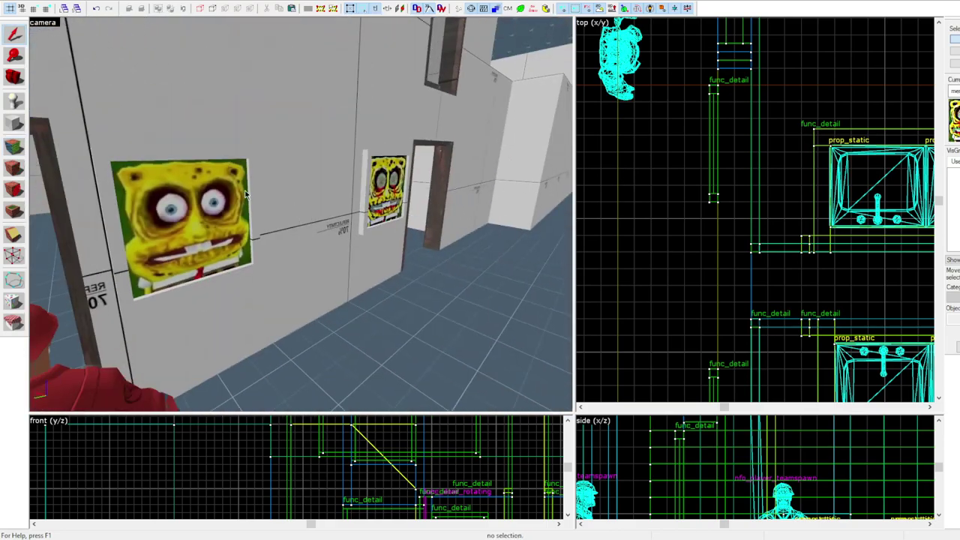
# Pick the wood trim texture and apply it to the borders of both poster frames
pyautogui.press('z')
pyautogui.hotkey('shift', 'a')
pyautogui.click(216, 174)
pyautogui.hotkey('shift', 's')
pyautogui.click(294, 201)
pyautogui.keyDown('ctrl'); pyautogui.click(418, 195); pyautogui.keyUp('ctrl')
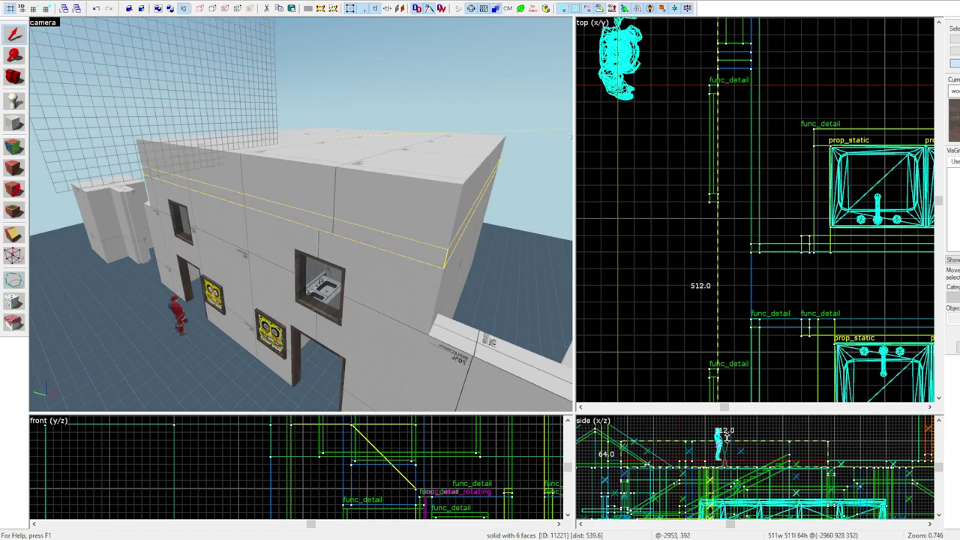
# Raise the building's top block to 64 units high and move its upper edges inward on all four sides to form a hipped roof
pyautogui.moveTo(726, 437); pyautogui.dragTo(727, 438)
pyautogui.hotkey('shift', 'v')
pyautogui.scroll(2, 642, 425)
pyautogui.moveTo(612, 448); pyautogui.dragTo(639, 452)
pyautogui.click(909, 449)
pyautogui.moveTo(910, 450); pyautogui.dragTo(883, 451)
pyautogui.scroll(-7, 351, 465)
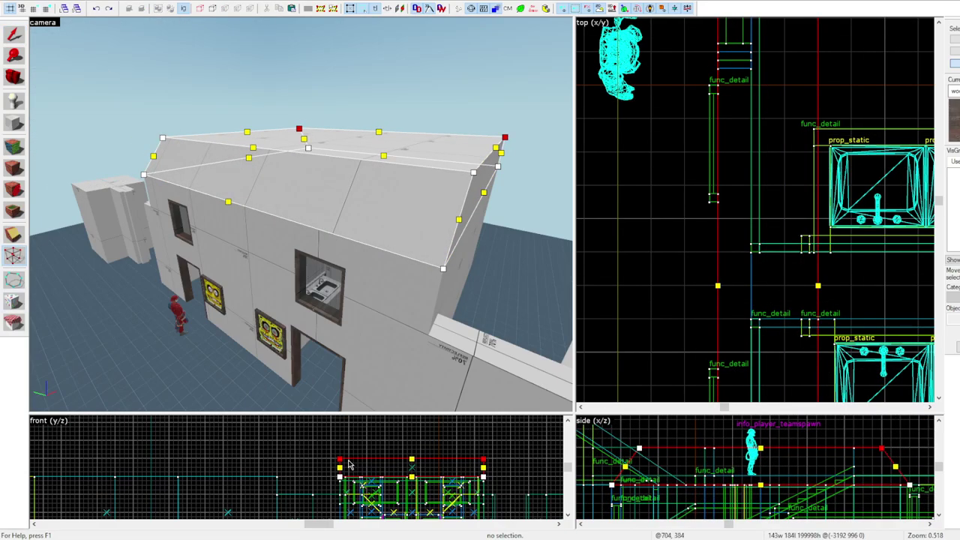
pyautogui.click(339, 459)
pyautogui.moveTo(339, 459); pyautogui.dragTo(352, 460)
pyautogui.moveTo(482, 460); pyautogui.dragTo(474, 461)
pyautogui.scroll(2, 484, 466)
pyautogui.hotkey('shift', 's')
pyautogui.press('d')
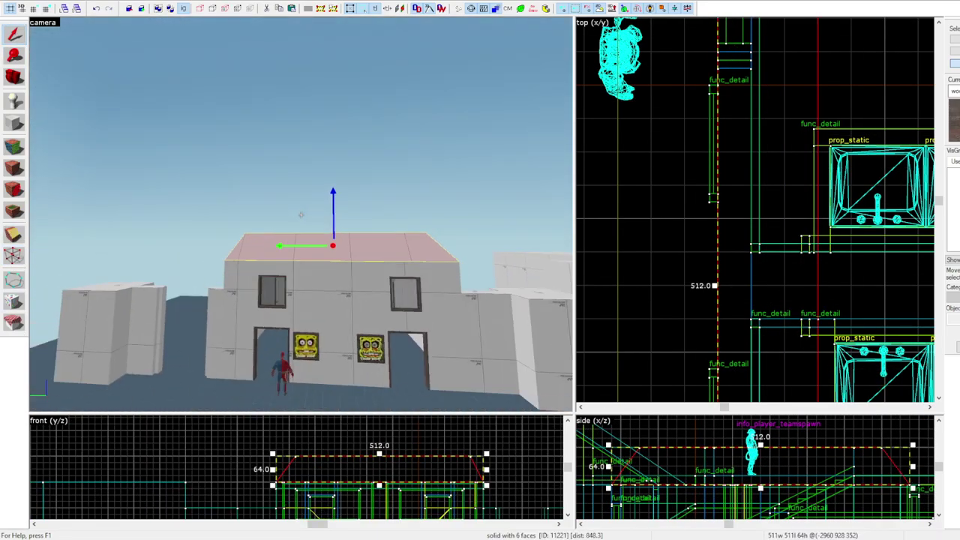
# Add 16-unit-thick wood trim beams along the front and back edges of the roof
pyautogui.hotkey('shift', 'v')
pyautogui.scroll(2, 418, 459)
pyautogui.press('Return')
pyautogui.hotkey('shift', 's')
pyautogui.scroll(-6, 834, 178)
pyautogui.moveTo(918, 196); pyautogui.dragTo(799, 196)
# Create a 544 by 16 by 16 unit wood trim beam along one side of the roof and copy it to the opposite side
pyautogui.moveTo(794, 150)
pyautogui.keyDown('shift'); pyautogui.mouseDown()
pyautogui.moveTo(916, 146)
pyautogui.moveTo(790, 142)
pyautogui.mouseUp(); pyautogui.keyUp('shift')
pyautogui.hotkey('shift', 'b')
pyautogui.press('Return')
pyautogui.hotkey('shift', 's')
pyautogui.keyDown('shift'); pyautogui.moveTo(800, 139); pyautogui.dragTo(799, 261); pyautogui.keyUp('shift')
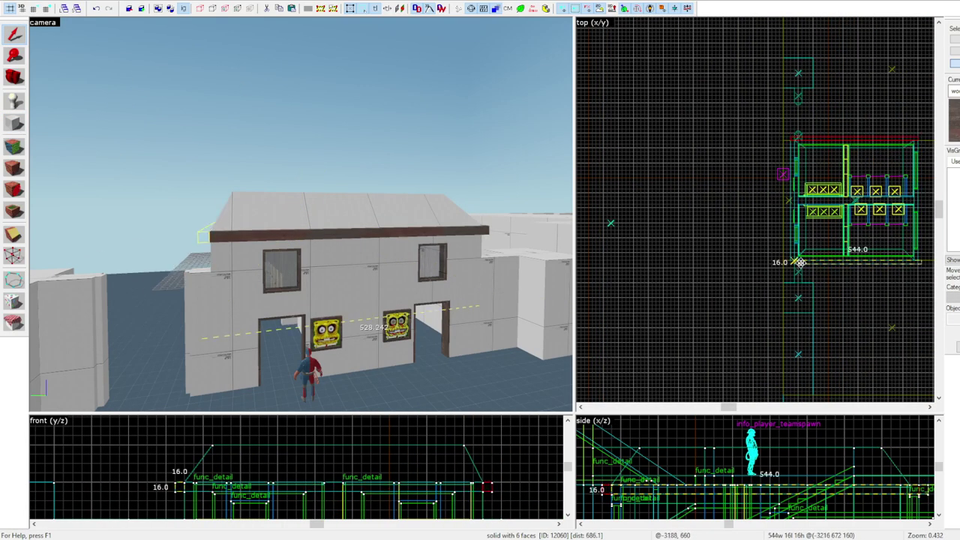
# Select the wood trim beams along the roof edges together and tie them to a func_detail entity
pyautogui.keyDown('ctrl'); pyautogui.click(300, 234); pyautogui.keyUp('ctrl')
pyautogui.keyDown('ctrl'); pyautogui.click(262, 243); pyautogui.keyUp('ctrl')
pyautogui.hotkey('ctrl', 't')
pyautogui.click(375, 222)
pyautogui.scroll(8, 918, 141)
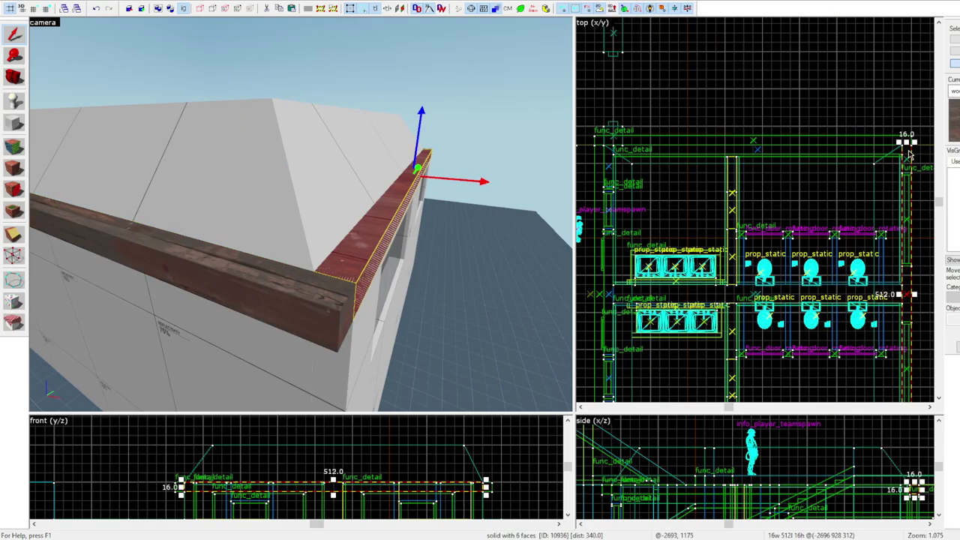
# Undo the last change at the building's rear and select the wall section beside the rear window for texturing
pyautogui.click(397, 260)
pyautogui.click(396, 259)
pyautogui.press('z')
pyautogui.press('s')
pyautogui.press('w')
pyautogui.press('z')
pyautogui.hotkey('ctrl', 'z')
pyautogui.click(246, 216)
pyautogui.press('z')
pyautogui.press('w')
pyautogui.press('z')
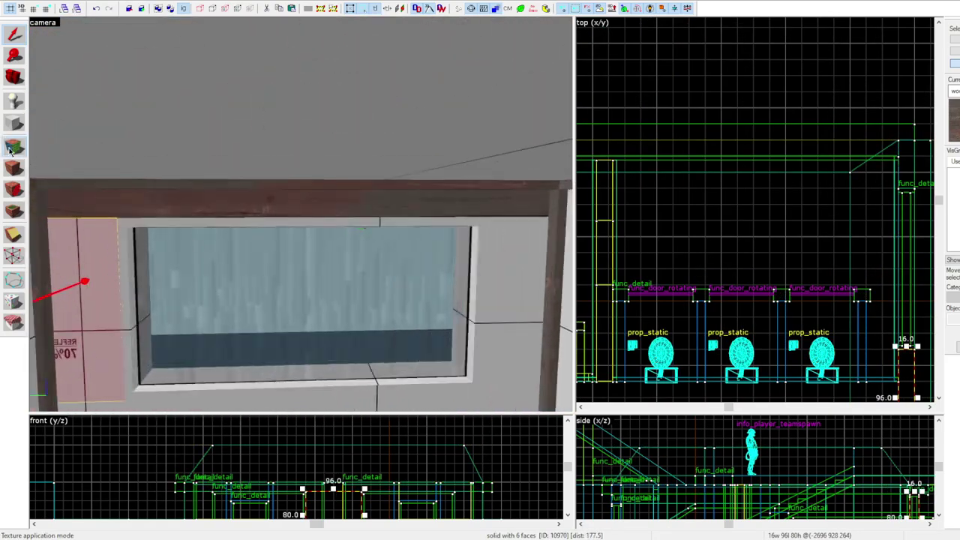
pyautogui.press('w')
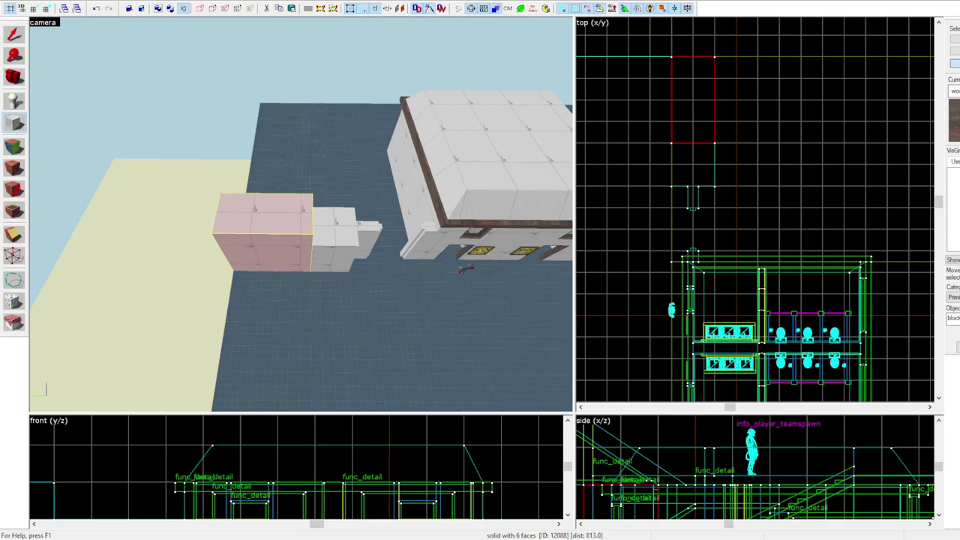
# Create a thin boundary wall block running from the tall wall block across the yard beside the bathroom building
pyautogui.scroll(2, 301, 213)
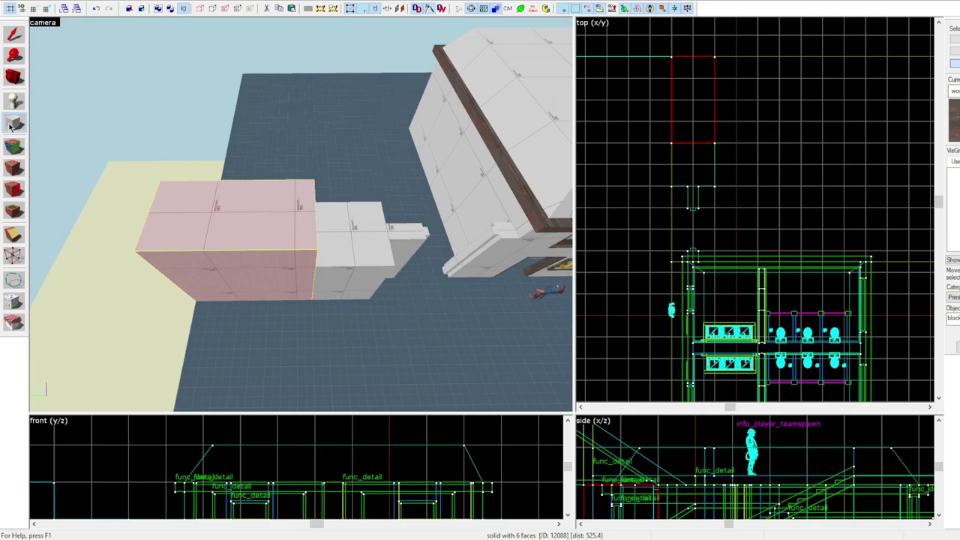
pyautogui.scroll(-2, 714, 166)
pyautogui.scroll(3, 677, 136)
pyautogui.scroll(-2, 645, 120)
pyautogui.moveTo(631, 115); pyautogui.dragTo(859, 127)
pyautogui.press('Return')
# Create a second long boundary wall block behind the bathroom building, at right angles to the first
pyautogui.scroll(-2, 831, 102)
pyautogui.scroll(3, 830, 103)
pyautogui.moveTo(808, 27); pyautogui.dragTo(831, 318)
pyautogui.scroll(-8, 829, 225)
pyautogui.moveTo(828, 240)
pyautogui.mouseDown()
pyautogui.moveTo(808, 345)
pyautogui.moveTo(812, 286)
pyautogui.mouseUp()
pyautogui.scroll(3, 811, 286)
pyautogui.press('Return')
# Give the new boundary walls the light dev wall texture used on the adjoining wall blocks
pyautogui.press('z')
pyautogui.press('z')
pyautogui.click(13, 35)
pyautogui.click(671, 185)
pyautogui.press('z')
pyautogui.press('z')
pyautogui.click(14, 147)
pyautogui.click(126, 234)
pyautogui.click(12, 38)
pyautogui.click(240, 180)
pyautogui.keyDown('ctrl'); pyautogui.click(338, 176); pyautogui.keyUp('ctrl')
pyautogui.press('z')
pyautogui.keyDown('ctrl'); pyautogui.click(301, 214); pyautogui.keyUp('ctrl')
pyautogui.hotkey('shift', 't')
pyautogui.press('Escape')
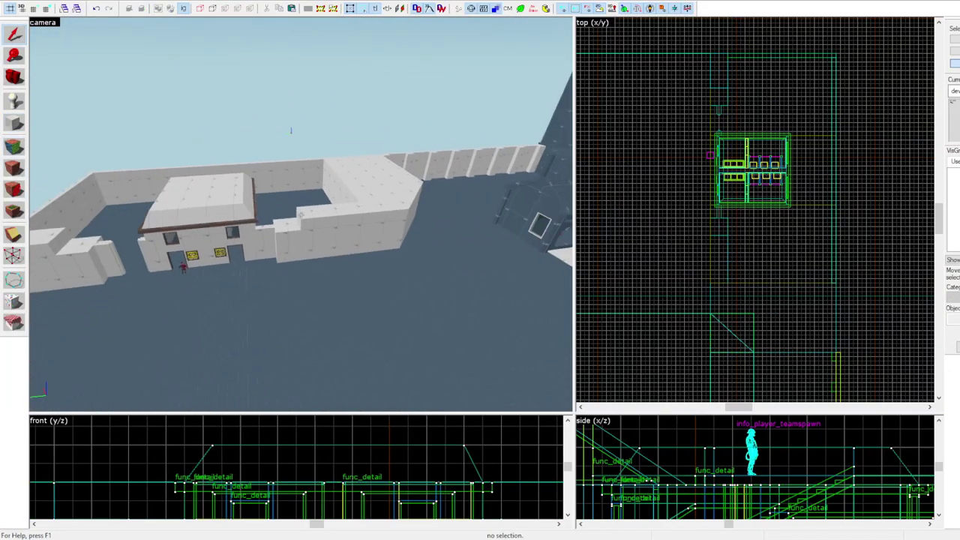
# Examine the walled yard around the bathroom building and the upper walls of the tall dark building
pyautogui.press('z')
pyautogui.press('Escape')
pyautogui.press('z')
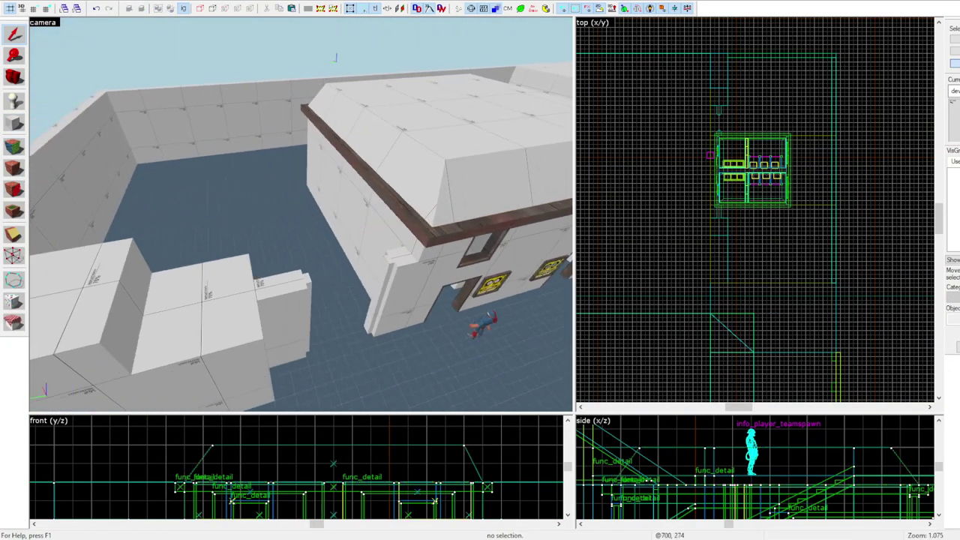
pyautogui.press('z')
pyautogui.click(289, 216)
pyautogui.press('Escape')
pyautogui.press('z')
pyautogui.press('z')
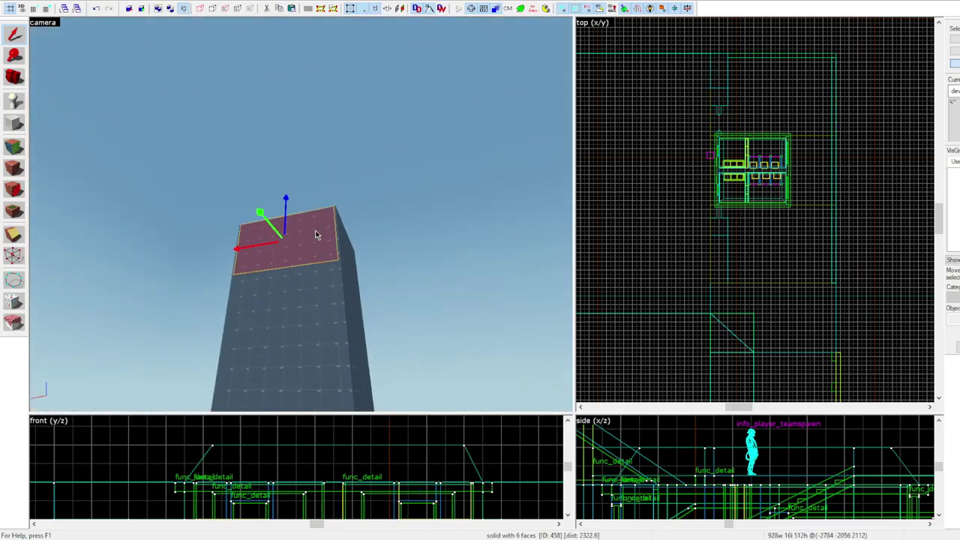
pyautogui.click(315, 229)
pyautogui.press('z')
pyautogui.press('z')
pyautogui.press('z')
pyautogui.press('z')
pyautogui.press('z')
pyautogui.press('z')
# Create narrow full-height column brushes wrapping an outer corner of the tall dark building
pyautogui.scroll(-7, 733, 253)
pyautogui.scroll(13, 722, 301)
pyautogui.scroll(2, 723, 294)
pyautogui.moveTo(733, 287)
pyautogui.mouseDown()
pyautogui.moveTo(693, 268)
pyautogui.moveTo(714, 307)
pyautogui.mouseUp()
pyautogui.press('Return')
pyautogui.press('Return')
pyautogui.press('z')
pyautogui.press('z')
# Select both brushes of the 32 by 32 by 2304 unit corner column and tie them to an entity
pyautogui.keyDown('ctrl'); pyautogui.click(273, 276); pyautogui.keyUp('ctrl')
pyautogui.scroll(-10, 730, 461)
pyautogui.scroll(-6, 729, 460)
pyautogui.scroll(7, 715, 438)
pyautogui.moveTo(726, 466); pyautogui.dragTo(725, 443)
pyautogui.hotkey('ctrl', 'z')
pyautogui.scroll(-9, 720, 465)
pyautogui.scroll(12, 726, 443)
pyautogui.press('z')
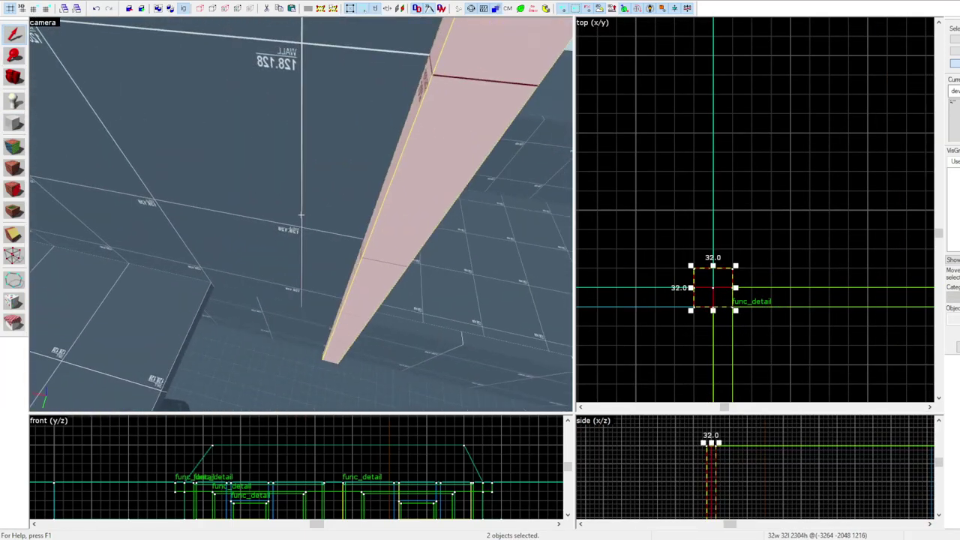
pyautogui.press('z')
pyautogui.hotkey('ctrl', 't')
# Copy the corner column to the other corners of the tall dark building
pyautogui.scroll(-7, 708, 172)
pyautogui.scroll(6, 848, 197)
pyautogui.keyDown('shift'); pyautogui.moveTo(710, 209); pyautogui.dragTo(822, 194); pyautogui.keyUp('shift')
pyautogui.hotkey('ctrl', 'z')
pyautogui.scroll(-7, 731, 189)
pyautogui.scroll(11, 755, 190)
pyautogui.moveTo(600, 190)
pyautogui.keyDown('shift'); pyautogui.mouseDown()
pyautogui.moveTo(755, 190)
pyautogui.moveTo(740, 363)
pyautogui.mouseUp(); pyautogui.keyUp('shift')
pyautogui.click(753, 202)
pyautogui.scroll(-10, 750, 203)
pyautogui.keyDown('ctrl'); pyautogui.click(739, 177); pyautogui.keyUp('ctrl')
pyautogui.scroll(9, 915, 363)
pyautogui.scroll(-8, 878, 295)
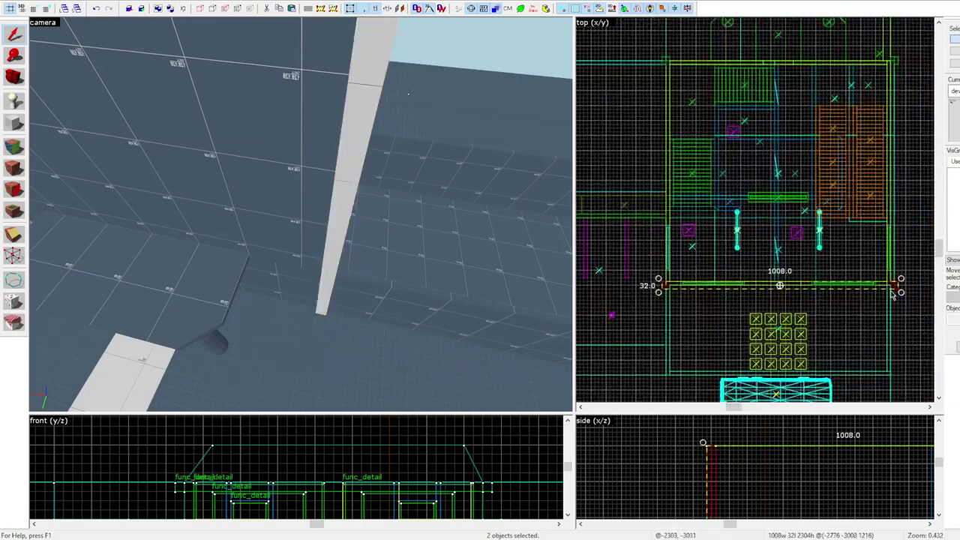
# Resize the interior floor slab of the tall building to 736 by 624 units so it stays within the walls
pyautogui.press('z')
pyautogui.click(301, 215)
pyautogui.press('z')
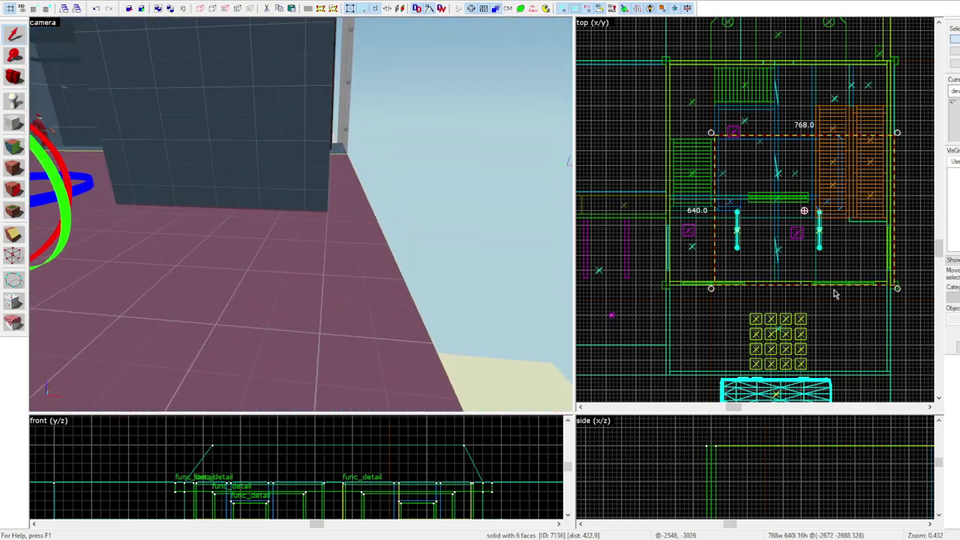
pyautogui.doubleClick(780, 279)
pyautogui.scroll(5, 896, 282)
pyautogui.moveTo(885, 298); pyautogui.dragTo(866, 290)
pyautogui.scroll(-3, 832, 375)
pyautogui.press('z')
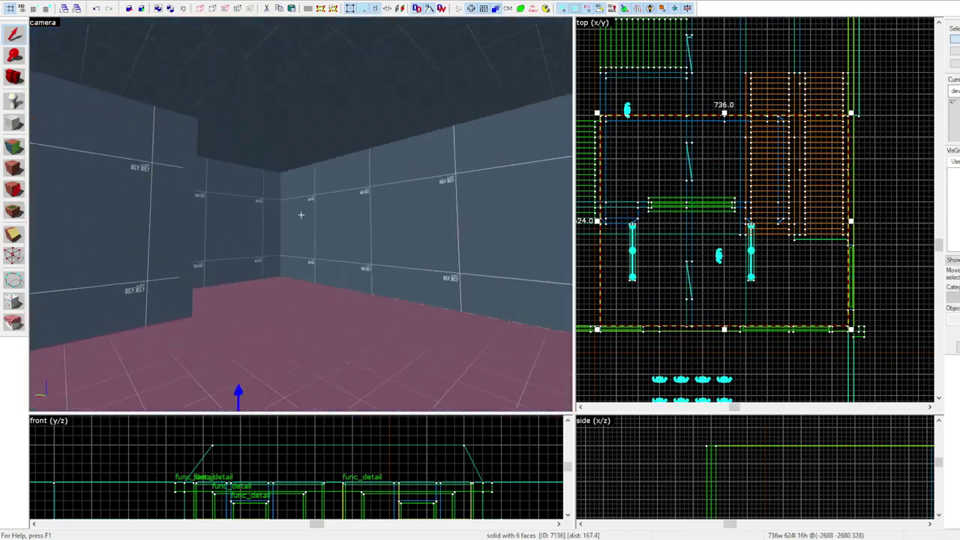
pyautogui.press('Escape')
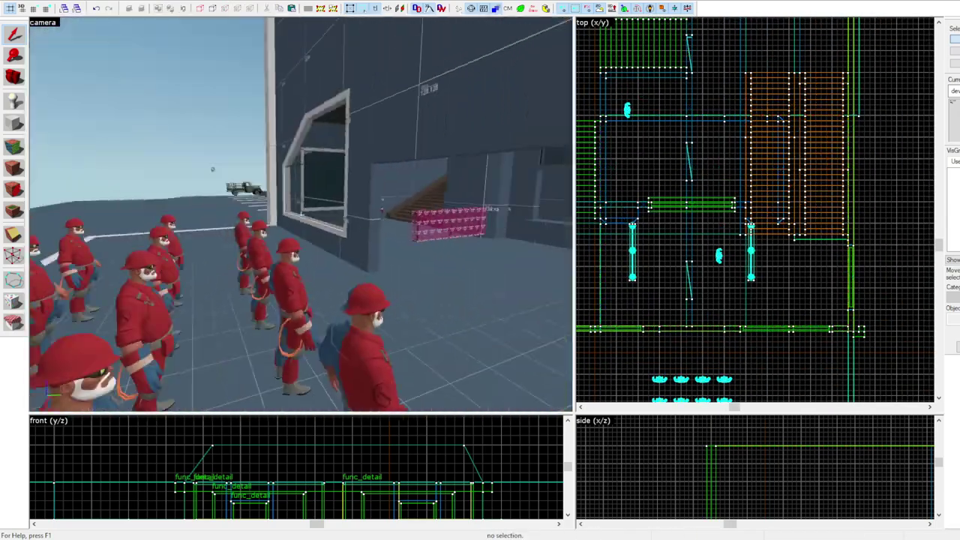
# Clip the road slab under the bus lengthwise to split off a narrow kerb strip along each edge
pyautogui.press('z')
pyautogui.click(301, 215)
pyautogui.press('z')
pyautogui.hotkey('shift', 'x')
pyautogui.scroll(-6, 693, 191)
pyautogui.scroll(9, 750, 282)
pyautogui.moveTo(723, 283)
pyautogui.mouseDown()
pyautogui.moveTo(746, 293)
pyautogui.moveTo(747, 282)
pyautogui.mouseUp()
pyautogui.scroll(-7, 747, 277)
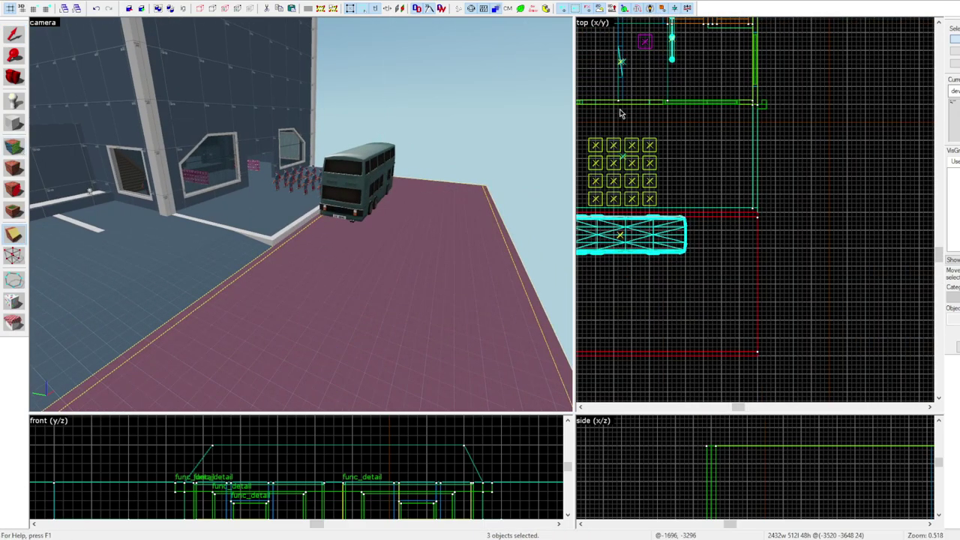
# Apply a dark asphalt texture to the road surface and a light concrete texture to the kerb strips
pyautogui.hotkey('shift', 'a')
pyautogui.press('w')
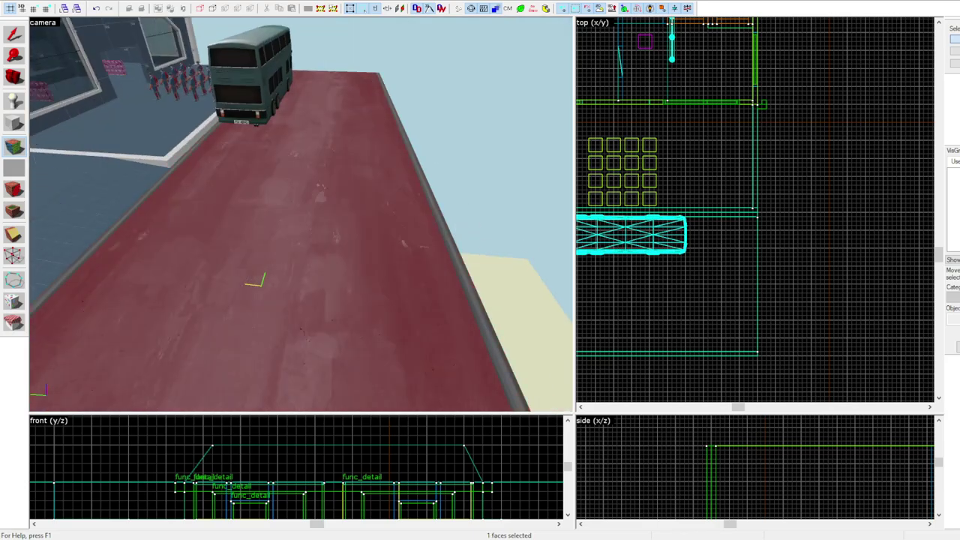
pyautogui.press('w')
pyautogui.click(301, 214)
pyautogui.keyDown('ctrl'); pyautogui.click(301, 215); pyautogui.keyUp('ctrl')
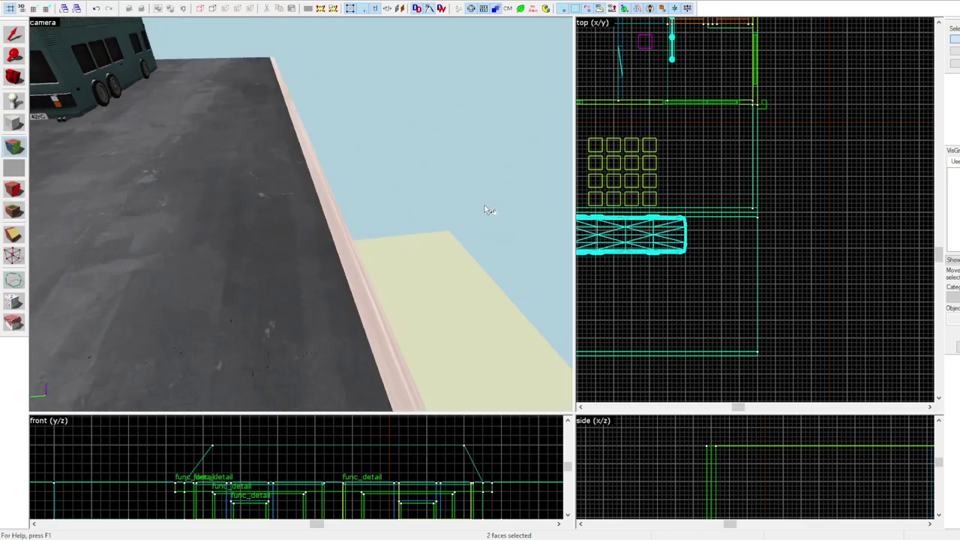
pyautogui.click(13, 35)
# Place a prop_static street lamp beside the kerb near one end of the bus
pyautogui.press('z')
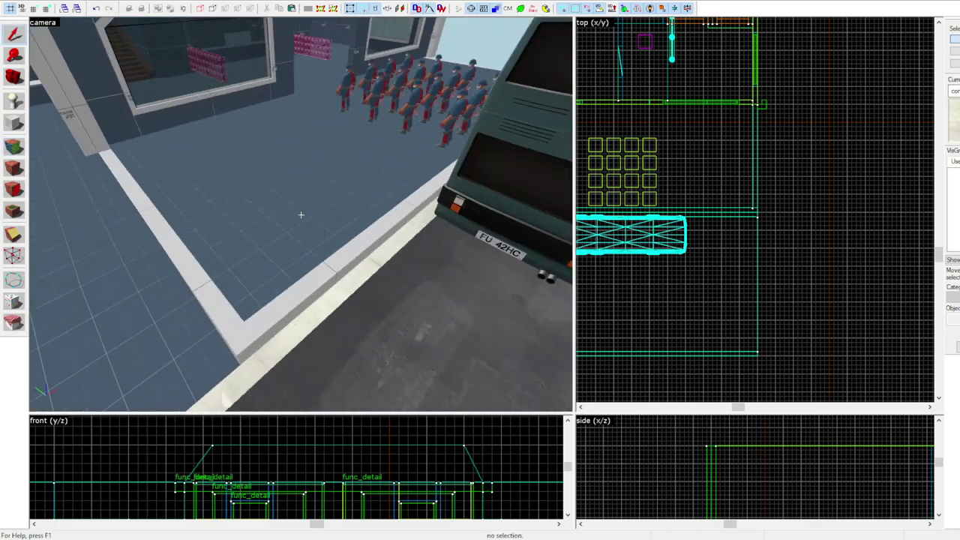
pyautogui.press('z')
pyautogui.press('z')
pyautogui.press('z')
pyautogui.click(13, 101)
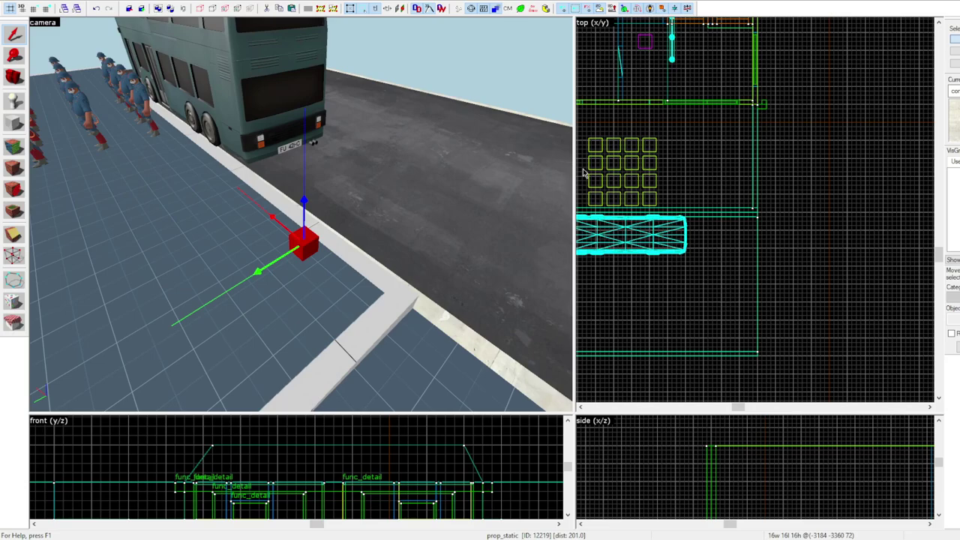
pyautogui.press('z')
pyautogui.press('z')
pyautogui.scroll(-4, 772, 240)
pyautogui.scroll(5, 664, 231)
# Copy the street lamp along the kerb to the opposite end of the bus
pyautogui.click(672, 224)
pyautogui.moveTo(643, 232)
pyautogui.mouseDown()
pyautogui.moveTo(695, 272)
pyautogui.moveTo(697, 261)
pyautogui.moveTo(843, 250)
pyautogui.mouseUp()
pyautogui.scroll(-1, 694, 272)
pyautogui.scroll(-3, 697, 261)
pyautogui.scroll(1, 843, 251)
pyautogui.press('z')
pyautogui.press('s')
pyautogui.press('z')
pyautogui.press('Escape')
pyautogui.press('z')
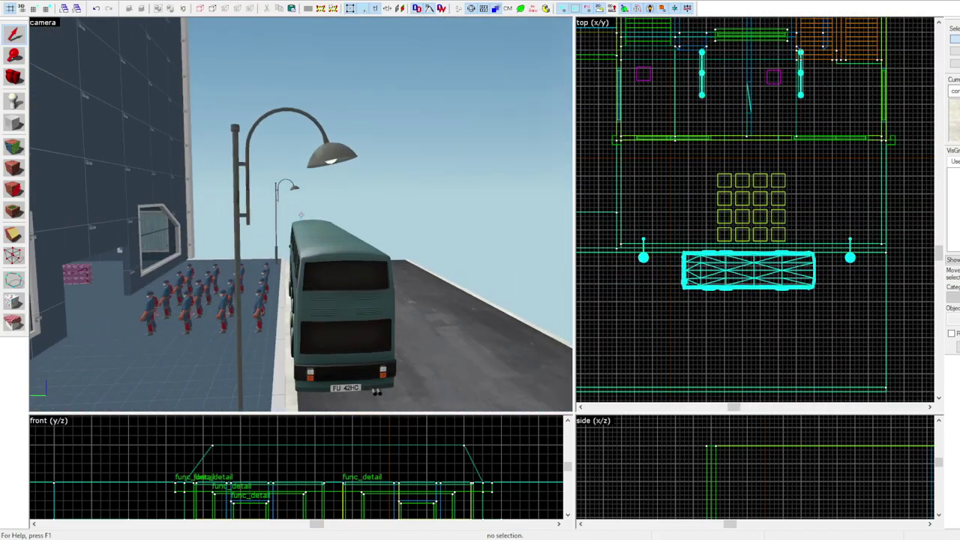
# Delete the player spawn entity behind the angled window next to the tall building's entrance
pyautogui.press('w')
pyautogui.press('z')
pyautogui.hotkey('shift', 'o')
pyautogui.click(13, 34)
pyautogui.press('z')
pyautogui.click(286, 210)
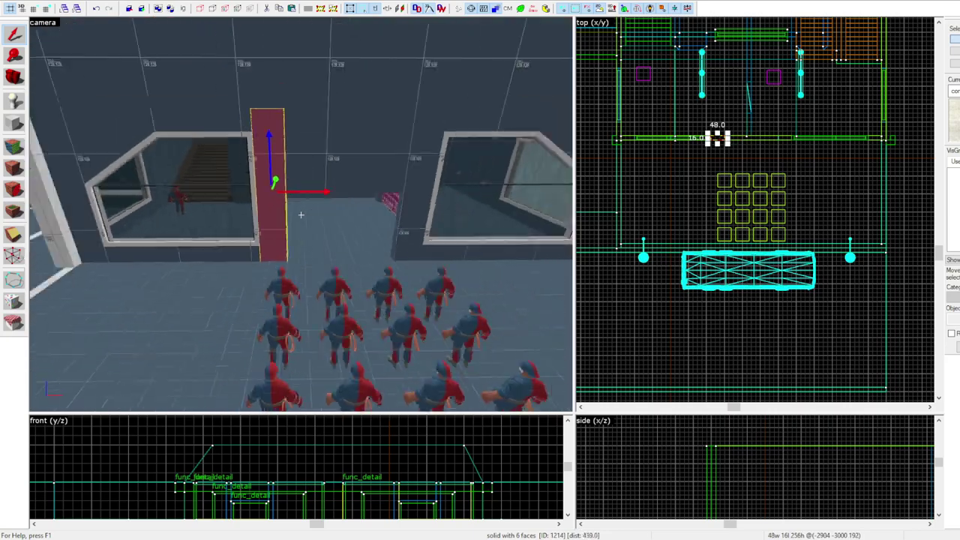
pyautogui.click(330, 157)
pyautogui.press('z')
pyautogui.click(300, 215)
pyautogui.press('Delete')
# Examine the interior walls and ceiling of the tall building and its outer corners
pyautogui.press('z')
pyautogui.press('z')
pyautogui.press('w')
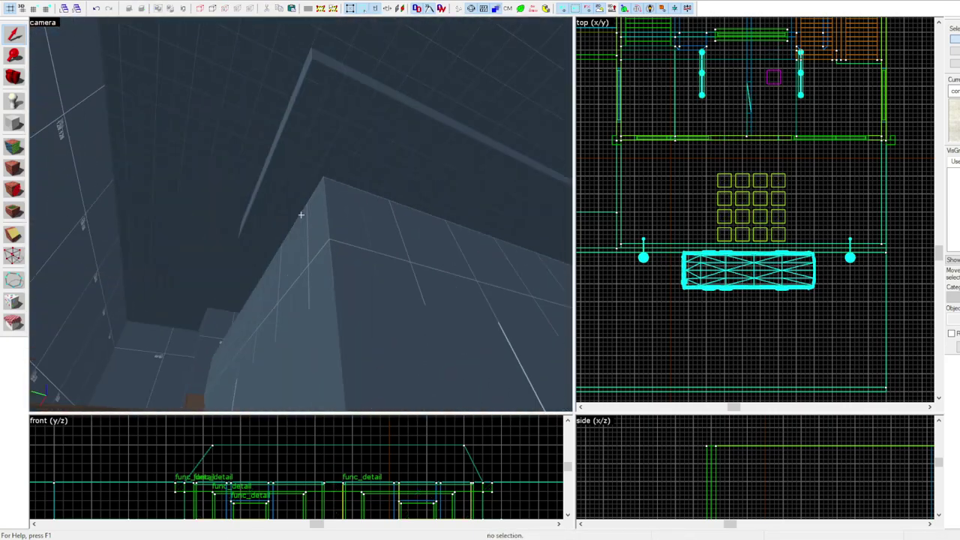
pyautogui.press('z')
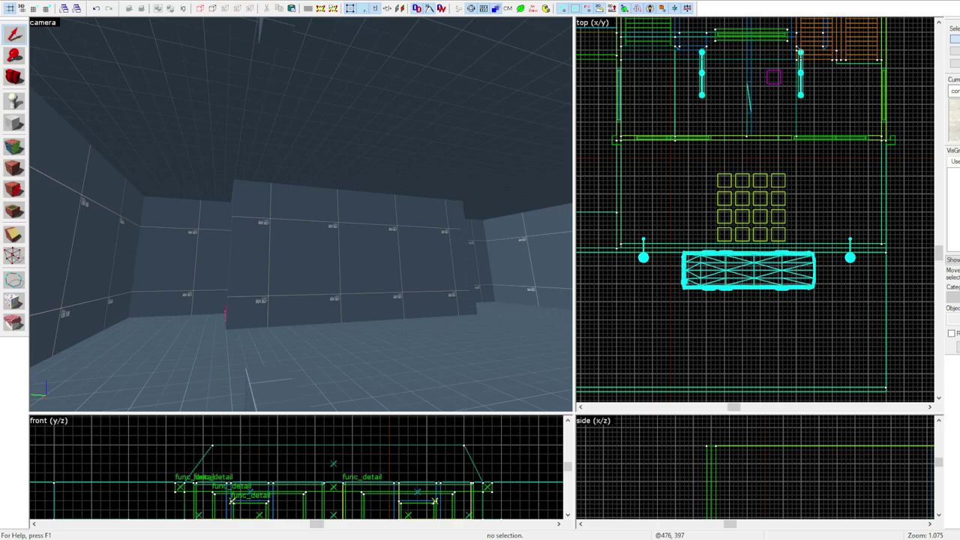
pyautogui.press('z')
pyautogui.press('s')
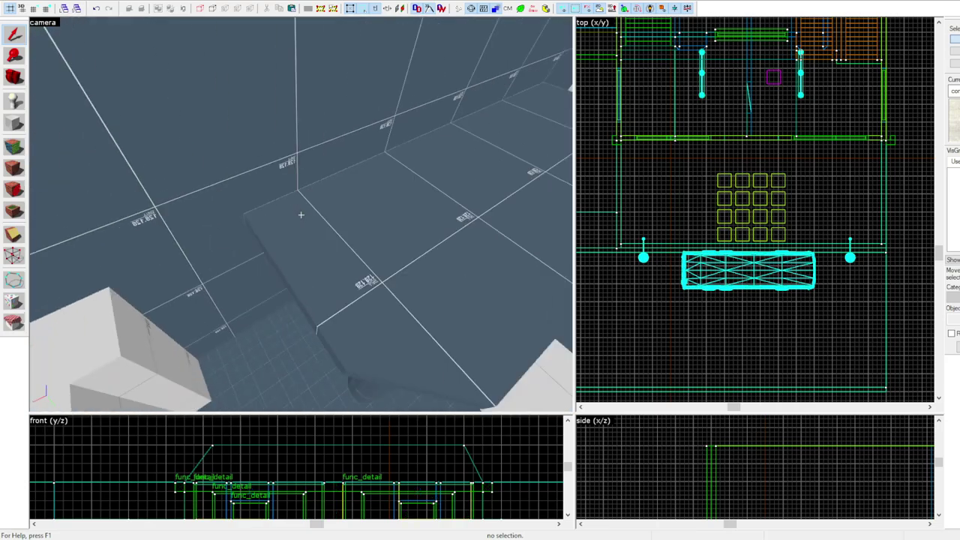
pyautogui.press('z')
pyautogui.press('z')
# Round off the outer corner of the walkway near the small house's porch with successive angled clips
pyautogui.click(300, 214)
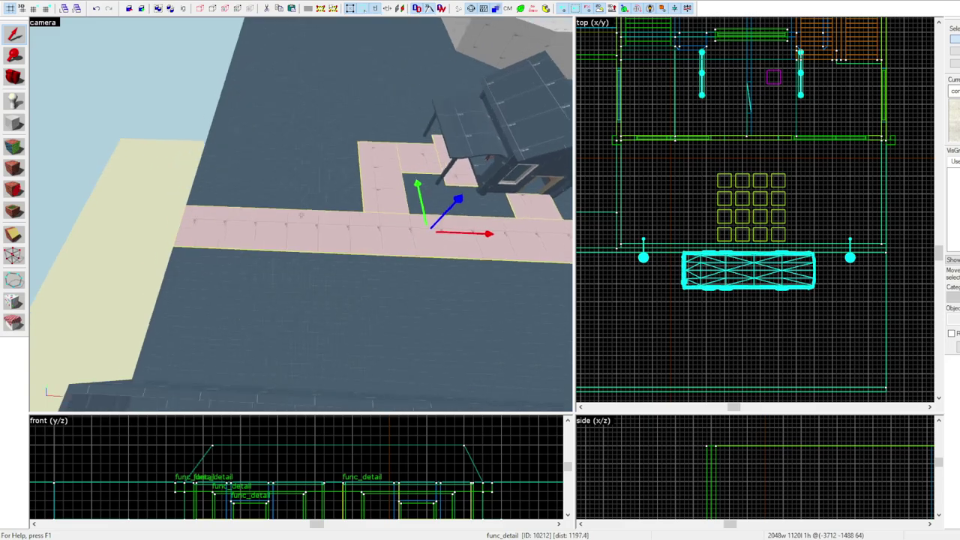
pyautogui.press('z')
pyautogui.click(16, 239)
pyautogui.scroll(-5, 732, 107)
pyautogui.scroll(6, 732, 107)
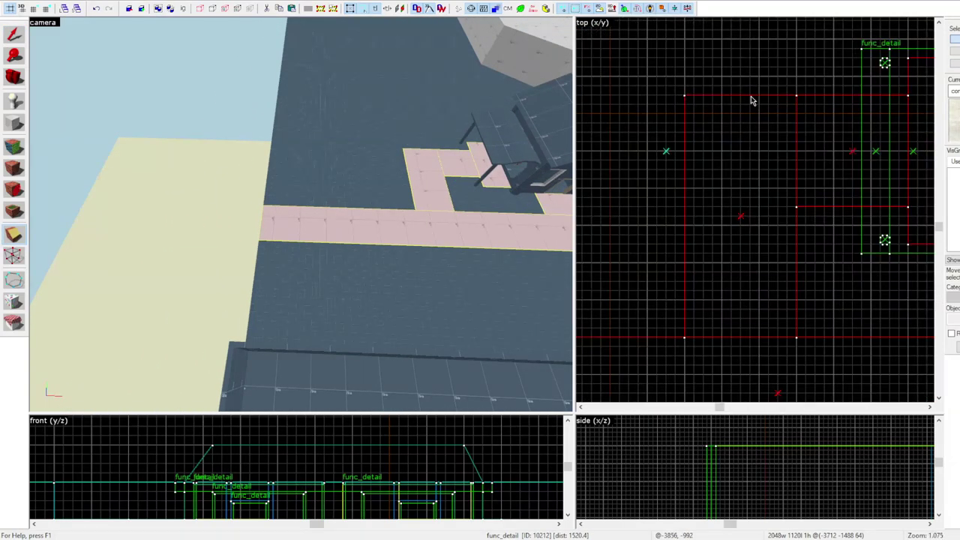
pyautogui.click(13, 37)
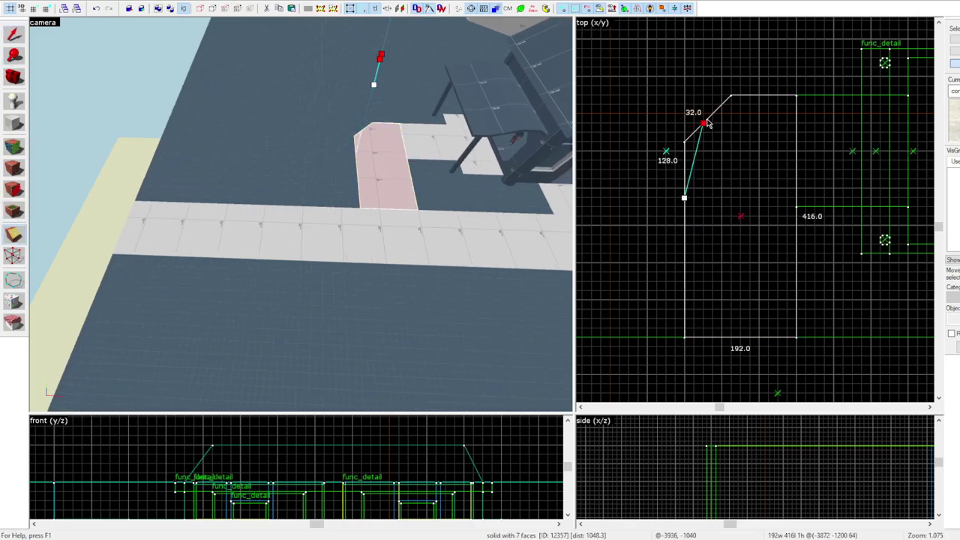
# Clip both outer corners of the walkway section under the small house's porch at an angle
pyautogui.scroll(2, 694, 153)
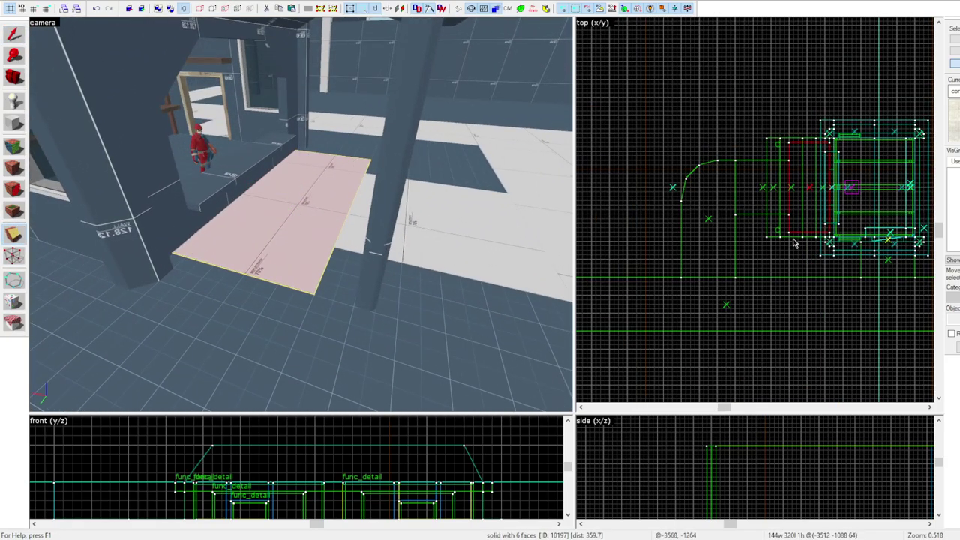
pyautogui.scroll(-2, 794, 188)
pyautogui.press('Return')
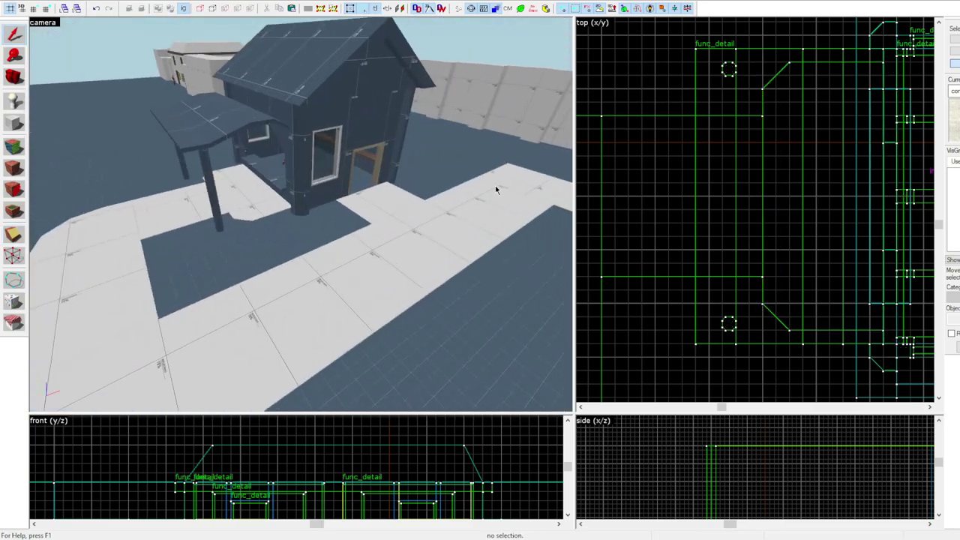
# Examine the rounded walkway section and select the large ground slab in front of the grey buildings
pyautogui.click(98, 223)
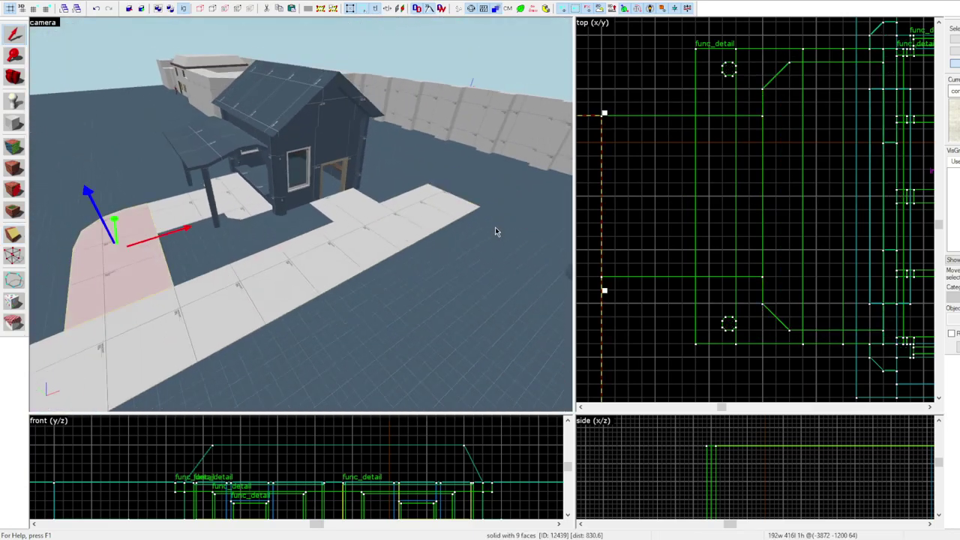
pyautogui.click(494, 234)
pyautogui.scroll(-5, 678, 210)
pyautogui.scroll(6, 680, 196)
pyautogui.moveTo(673, 205); pyautogui.dragTo(839, 274)
pyautogui.press('z')
pyautogui.click(14, 255)
pyautogui.scroll(-2, 757, 195)
pyautogui.press('Return')
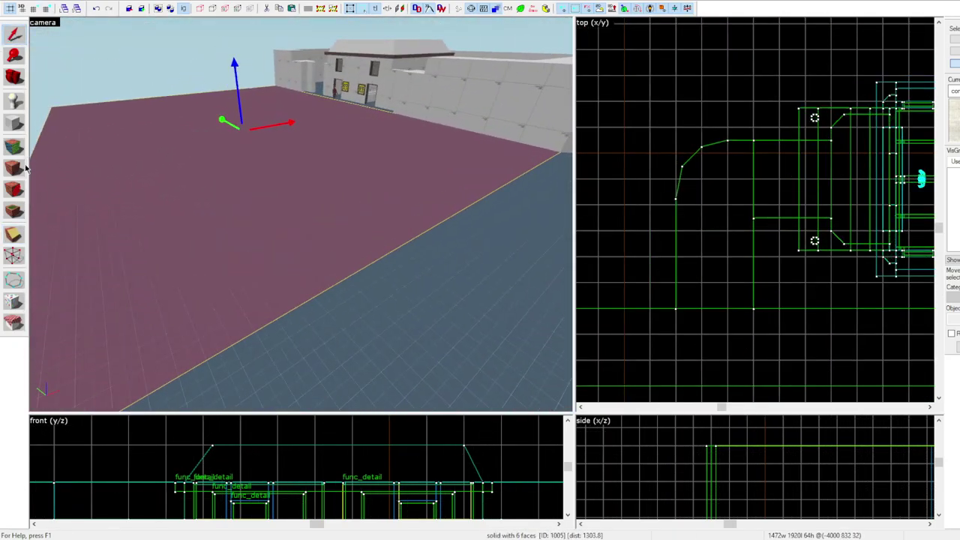
# Draw a 160 by 448 by 32 unit block inside the low bordered bed beside the grey building
pyautogui.scroll(-3, 718, 456)
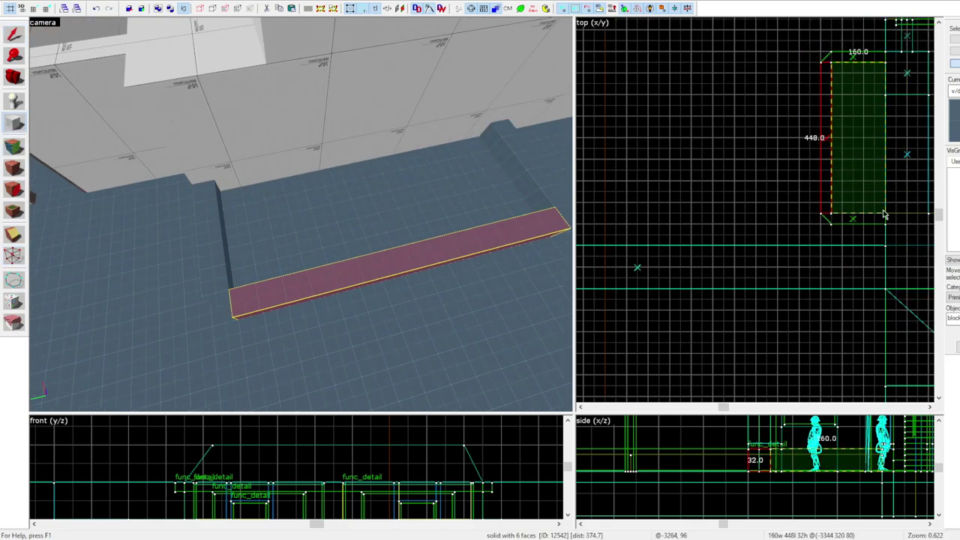
pyautogui.moveTo(884, 214); pyautogui.dragTo(886, 216)
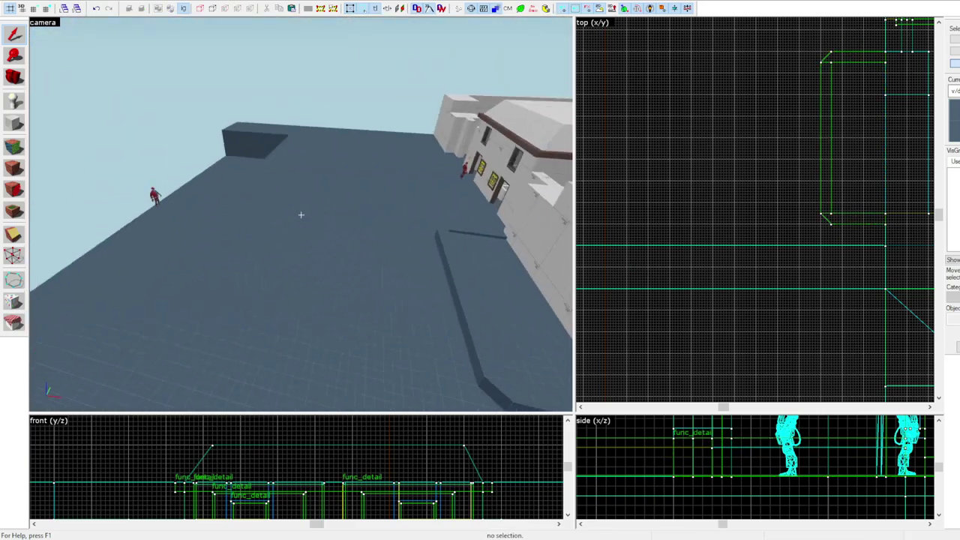
pyautogui.click(377, 232)
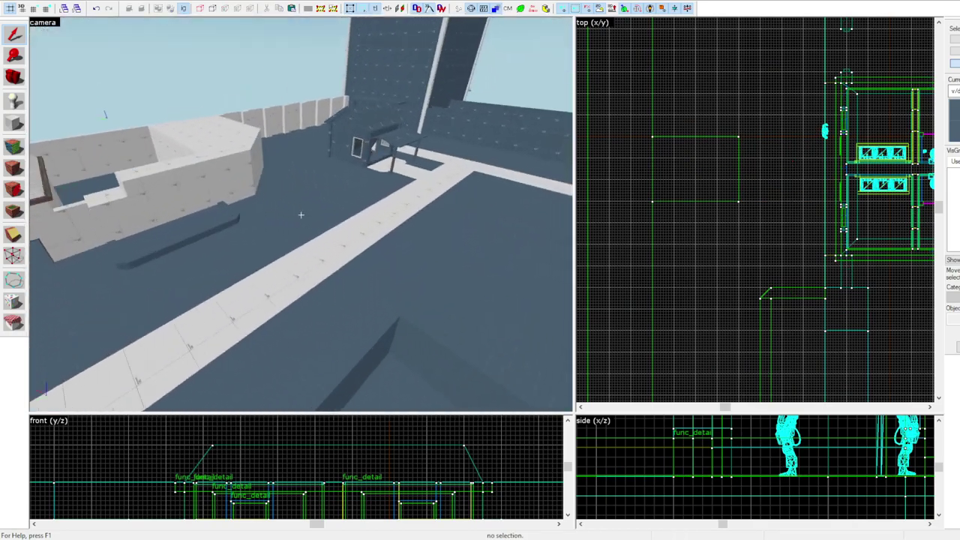
pyautogui.click(308, 248)
pyautogui.click(13, 121)
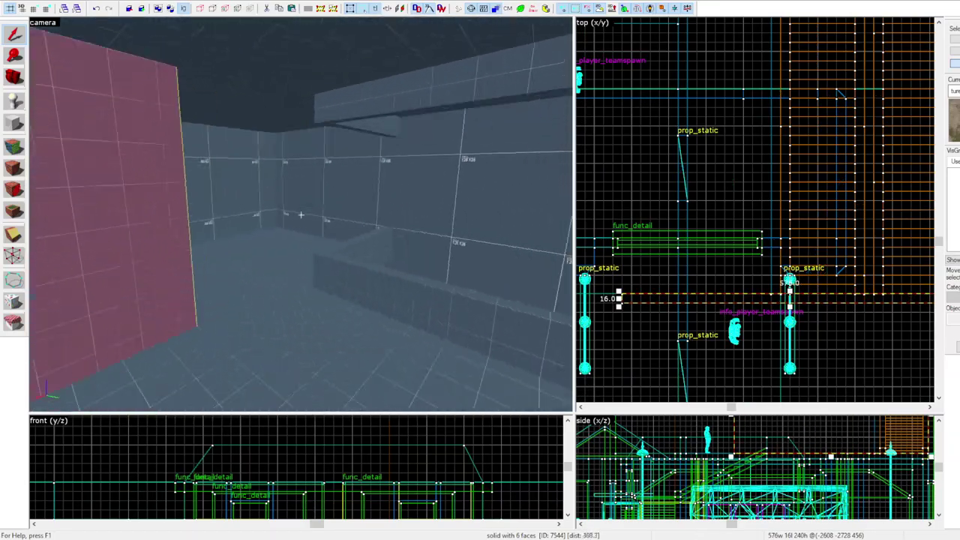
# Copy the upper floor's interior wall and fit the copy across the end of the tall building's stairwell
pyautogui.press('z')
pyautogui.scroll(-3, 888, 260)
pyautogui.keyDown('shift'); pyautogui.moveTo(750, 282); pyautogui.dragTo(630, 281); pyautogui.keyUp('shift')
pyautogui.moveTo(813, 282)
pyautogui.mouseDown()
pyautogui.moveTo(692, 279)
pyautogui.moveTo(687, 264)
pyautogui.mouseUp()
pyautogui.scroll(1, 693, 278)
pyautogui.press('z')
pyautogui.press('w')
pyautogui.press('Escape')
pyautogui.press('z')
pyautogui.press('z')
pyautogui.press('z')
# Stretch the low stairwell wall and the ceiling beam above it to 448 units long
pyautogui.click(296, 259)
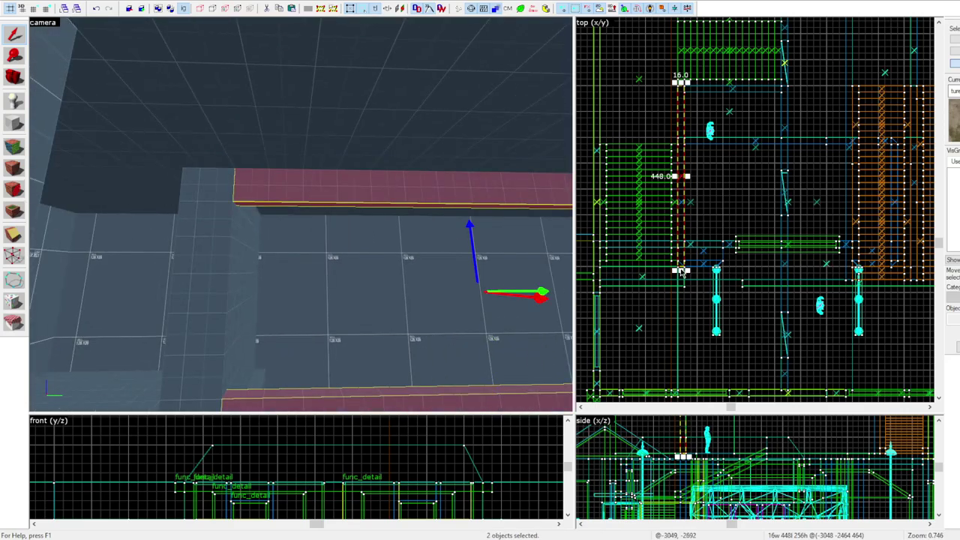
pyautogui.keyDown('ctrl'); pyautogui.click(301, 214); pyautogui.keyUp('ctrl')
pyautogui.moveTo(681, 264); pyautogui.dragTo(681, 270)
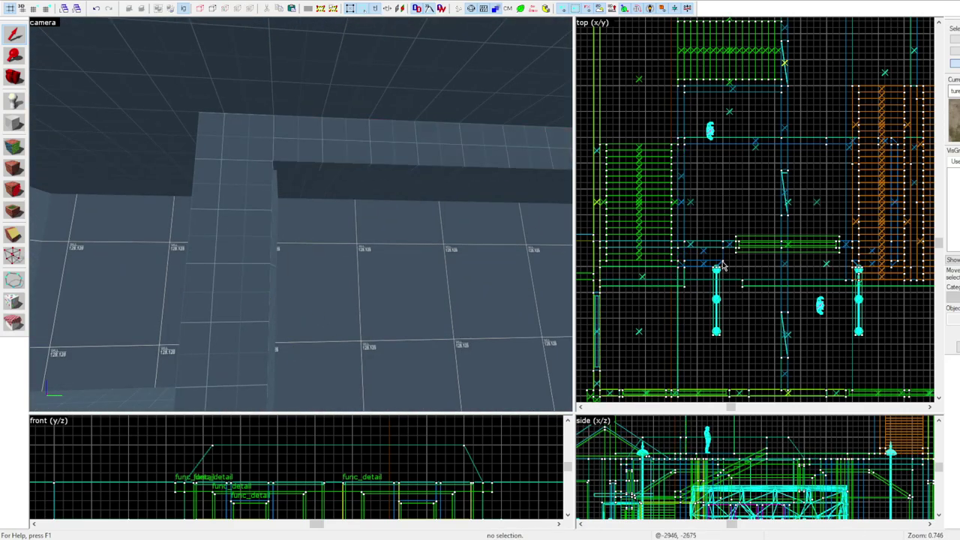
# Clip the stairwell end wall vertically near both ends, leaving a 144-unit-wide middle piece
pyautogui.press('Escape')
pyautogui.click(301, 214)
pyautogui.scroll(2, 613, 277)
pyautogui.hotkey('shift', 'x')
pyautogui.moveTo(612, 264); pyautogui.dragTo(613, 291)
pyautogui.press('Return')
pyautogui.moveTo(696, 264); pyautogui.dragTo(697, 291)
pyautogui.press('Return')
pyautogui.click(14, 35)
pyautogui.click(367, 221)
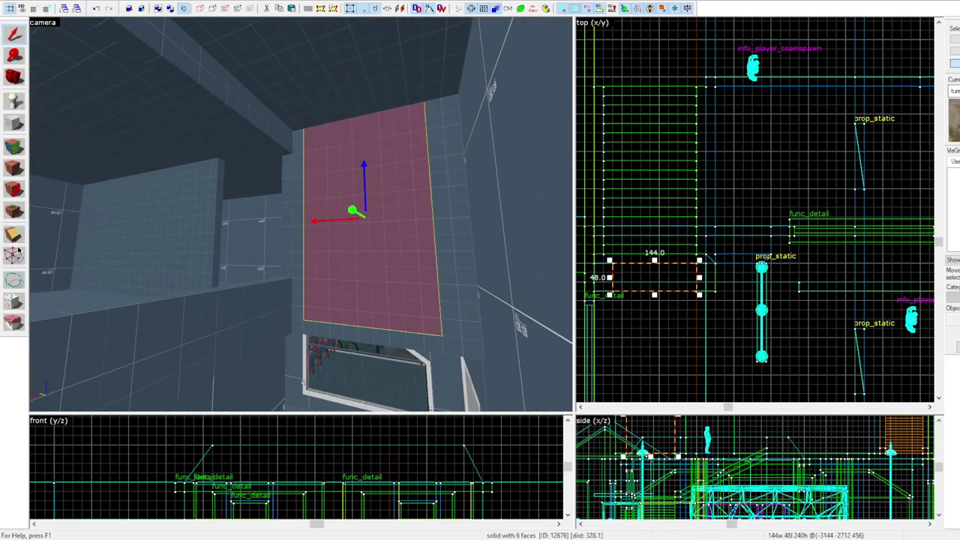
# Clip the middle wall piece horizontally to leave a 176-unit-high block for the upper window
pyautogui.moveTo(679, 468); pyautogui.dragTo(700, 467)
pyautogui.press('Return')
pyautogui.click(13, 35)
pyautogui.click(367, 221)
pyautogui.click(33, 9)
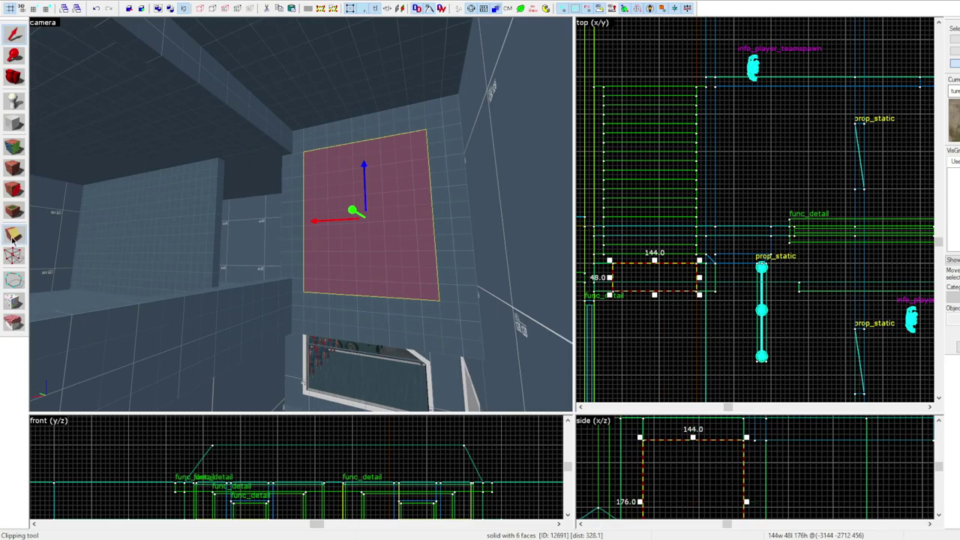
# Split the window block into frame pieces around a 128 by 160 unit pane, and thin the pane to 8 units
pyautogui.click(13, 235)
pyautogui.scroll(2, 732, 271)
pyautogui.hotkey('shift', 's')
pyautogui.click(323, 161)
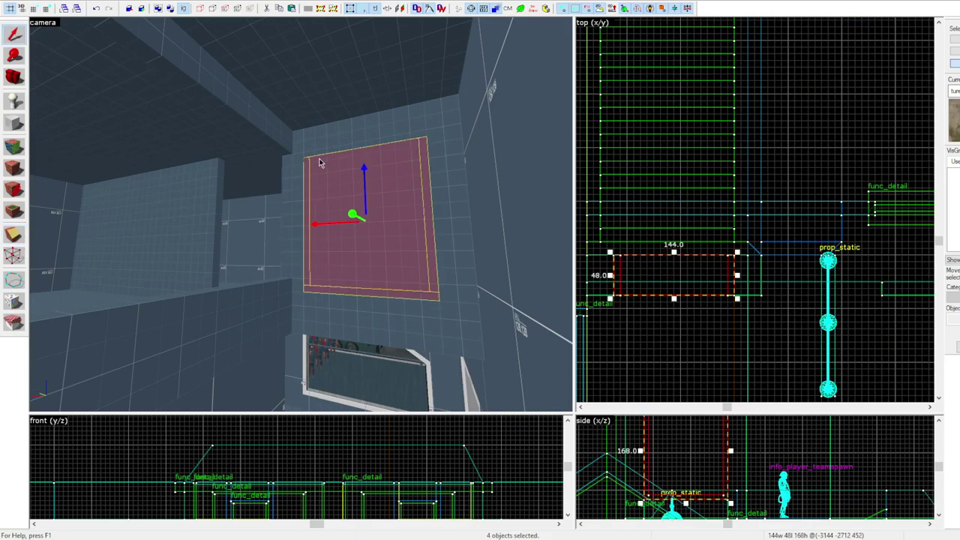
pyautogui.scroll(4, 663, 276)
pyautogui.moveTo(686, 257); pyautogui.dragTo(685, 265)
pyautogui.moveTo(686, 292); pyautogui.dragTo(686, 283)
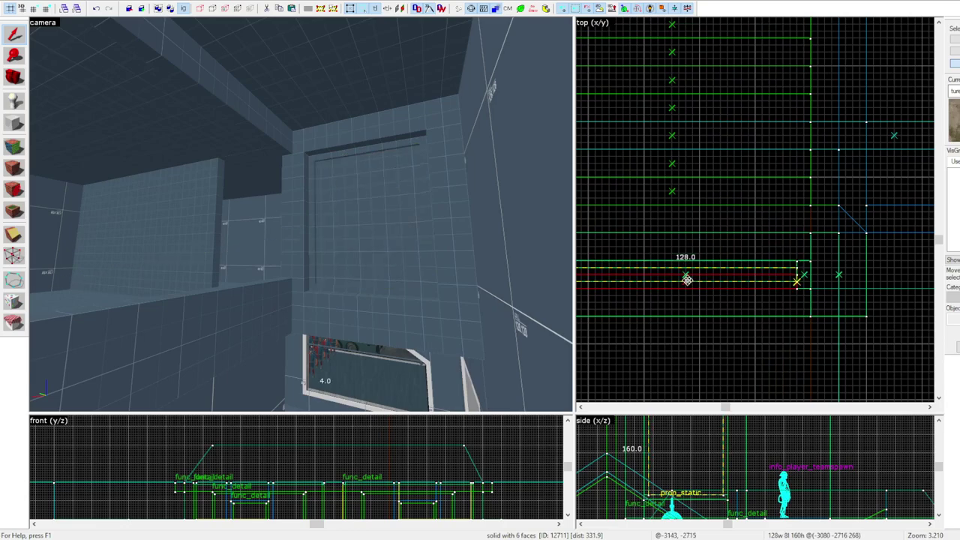
# Tie the new upper window's frame pieces to a func_detail entity
pyautogui.keyDown('ctrl'); pyautogui.click(298, 139); pyautogui.keyUp('ctrl')
pyautogui.keyDown('ctrl'); pyautogui.click(375, 117); pyautogui.keyUp('ctrl')
pyautogui.keyDown('ctrl'); pyautogui.click(477, 217); pyautogui.keyUp('ctrl')
pyautogui.keyDown('ctrl'); pyautogui.click(386, 339); pyautogui.keyUp('ctrl')
pyautogui.hotkey('ctrl', 't')
# Sample the materials of the lower angled window and apply them to the new upper window
pyautogui.hotkey('shift', 'a')
pyautogui.press('z')
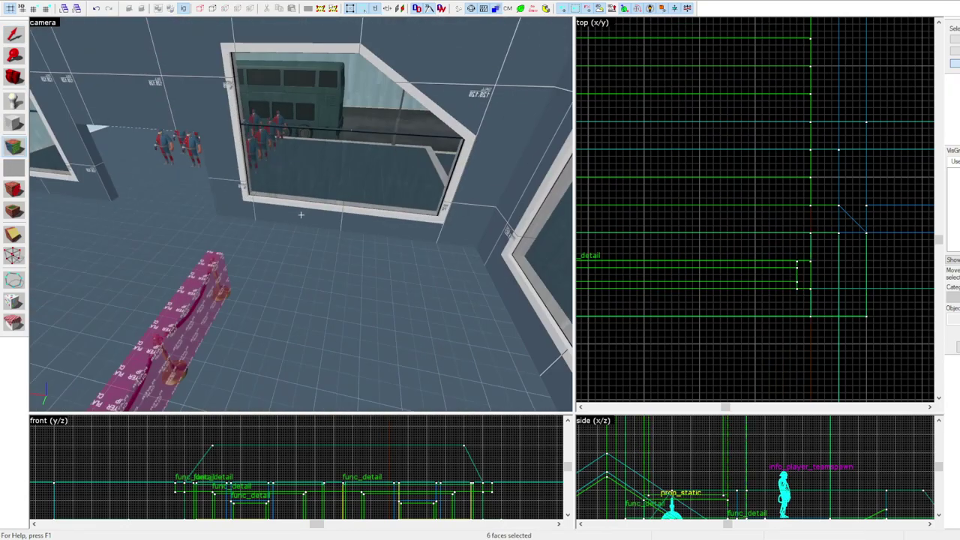
pyautogui.click(300, 215)
pyautogui.hotkey('shift', 's')
pyautogui.hotkey('shift', 'a')
pyautogui.click(301, 215)
pyautogui.press('s')
pyautogui.press('z')
pyautogui.hotkey('ctrl', 'w')
pyautogui.hotkey('shift', 's')
pyautogui.click(300, 85)
pyautogui.hotkey('ctrl', 'w')
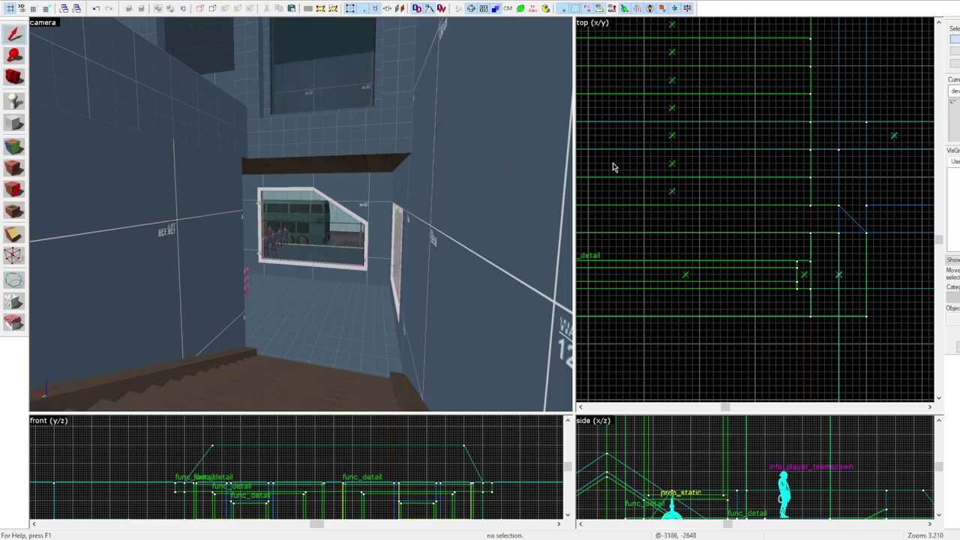
pyautogui.hotkey('shift', 't')
pyautogui.press('Escape')
# Draw a 16 by 16 by 160 unit post on the corner of the upper floor's low walls
pyautogui.press('z')
pyautogui.press('w')
pyautogui.press('s')
pyautogui.press('w')
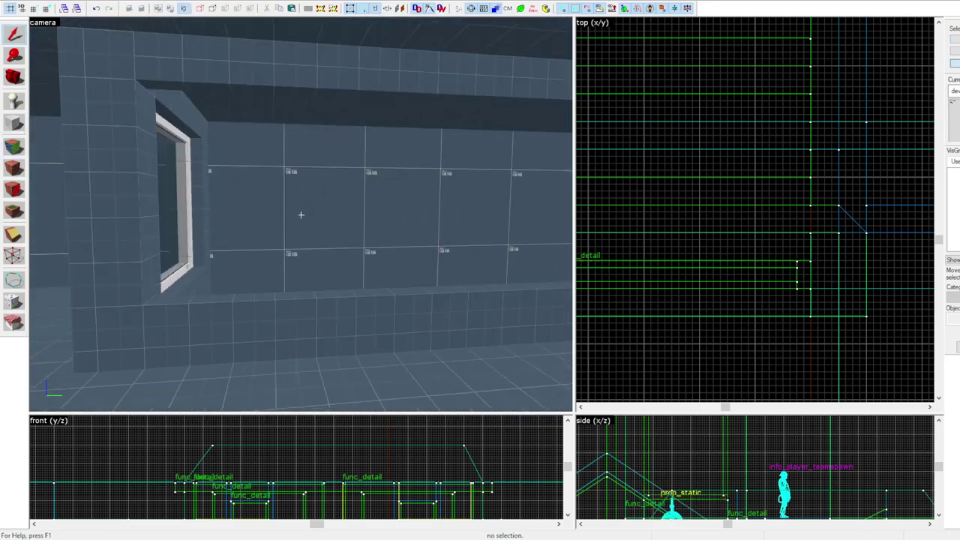
pyautogui.press('z')
pyautogui.click(218, 349)
pyautogui.click(14, 122)
pyautogui.scroll(-3, 847, 219)
pyautogui.scroll(-5, 790, 469)
pyautogui.moveTo(839, 211)
pyautogui.mouseDown()
pyautogui.moveTo(851, 224)
pyautogui.moveTo(828, 45)
pyautogui.moveTo(819, 101)
pyautogui.mouseUp()
pyautogui.scroll(5, 791, 459)
pyautogui.press('z')
pyautogui.scroll(-4, 844, 217)
pyautogui.scroll(1, 778, 459)
pyautogui.moveTo(777, 458); pyautogui.dragTo(778, 420)
pyautogui.press('Return')
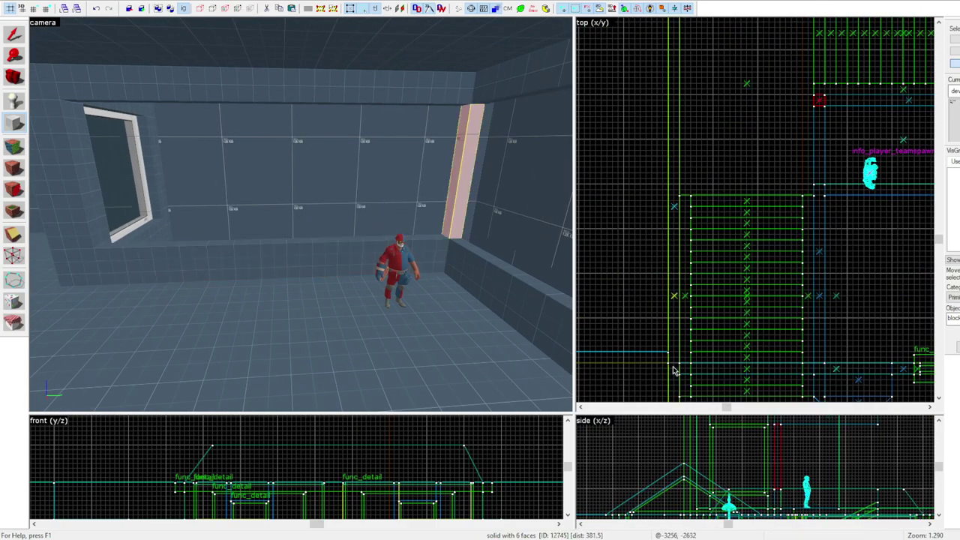
# Apply the low wall's material to the new corner post
pyautogui.hotkey('shift', 'a')
pyautogui.click(304, 291)
pyautogui.rightClick(335, 199)
pyautogui.hotkey('shift', 's')
pyautogui.click(335, 198)
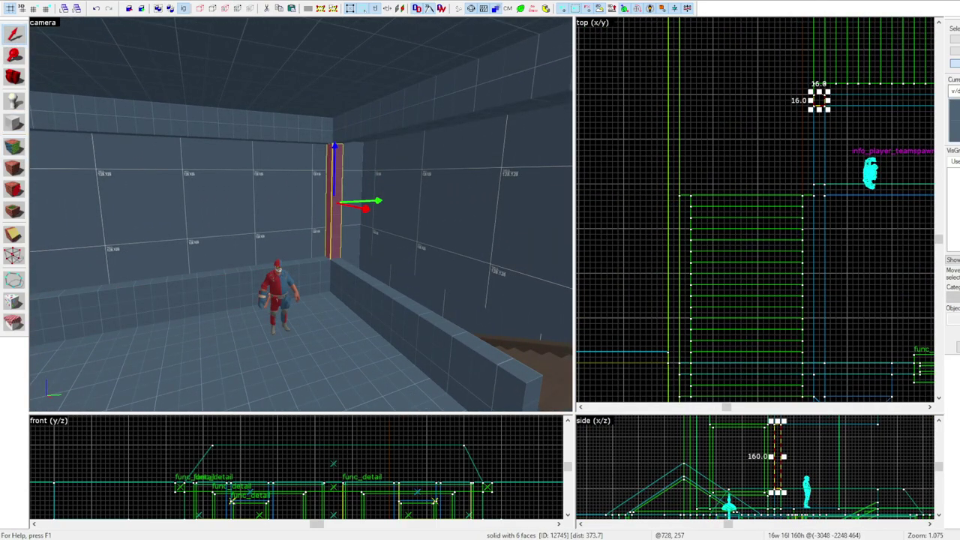
# Tie the corner post, the low walls and the ceiling beams around the stairwell to a func_detail entity
pyautogui.press('Escape')
pyautogui.press('z')
pyautogui.click(281, 180)
pyautogui.keyDown('ctrl'); pyautogui.click(330, 296); pyautogui.keyUp('ctrl')
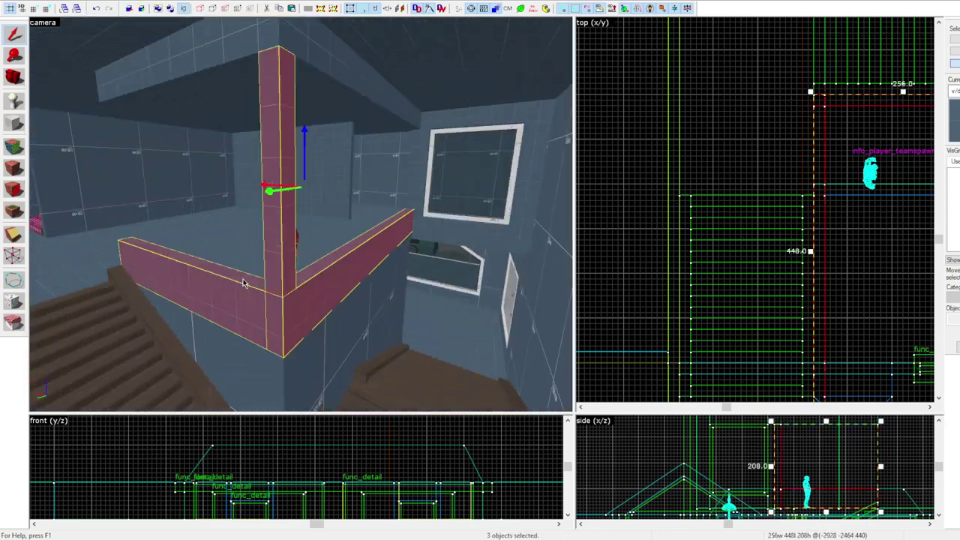
pyautogui.keyDown('ctrl'); pyautogui.click(236, 291); pyautogui.keyUp('ctrl')
pyautogui.keyDown('ctrl'); pyautogui.click(210, 64); pyautogui.keyUp('ctrl')
pyautogui.keyDown('ctrl'); pyautogui.click(330, 81); pyautogui.keyUp('ctrl')
pyautogui.hotkey('ctrl', 't')
# Copy the corner post to the far end of the shorter low wall and tie the pieces there to func_detail
pyautogui.press('z')
pyautogui.click(278, 197)
pyautogui.scroll(-2, 786, 204)
pyautogui.keyDown('shift'); pyautogui.moveTo(810, 132); pyautogui.dragTo(926, 132); pyautogui.keyUp('shift')
pyautogui.press('Escape')
pyautogui.hotkey('ctrl', 'w')
pyautogui.click(154, 154)
pyautogui.keyDown('ctrl'); pyautogui.click(166, 110); pyautogui.keyUp('ctrl')
pyautogui.hotkey('ctrl', 't')
# Inspect the upper window's frame, the neighbouring interior wall and the texture on the frame's sill face
pyautogui.press('z')
pyautogui.keyDown('ctrl'); pyautogui.click(317, 237); pyautogui.keyUp('ctrl')
pyautogui.keyDown('ctrl'); pyautogui.click(360, 128); pyautogui.keyUp('ctrl')
pyautogui.keyDown('ctrl'); pyautogui.click(377, 161); pyautogui.keyUp('ctrl')
pyautogui.click(362, 180)
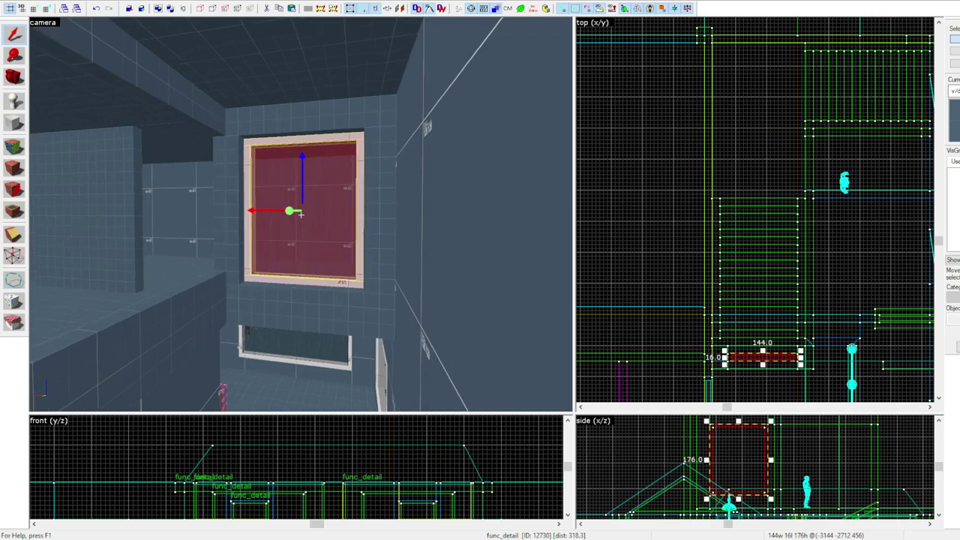
pyautogui.press('z')
pyautogui.click(300, 214)
pyautogui.press('z')
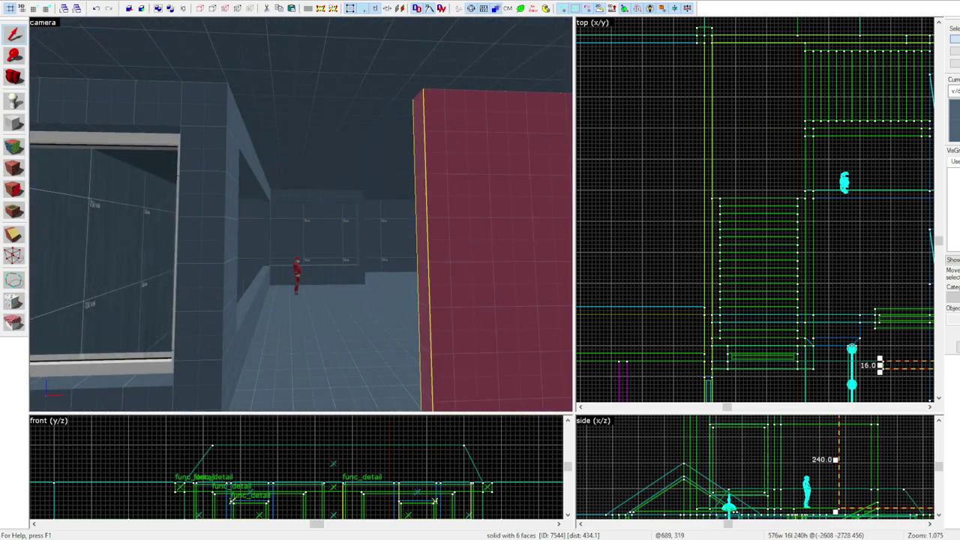
pyautogui.press('Escape')
pyautogui.press('z')
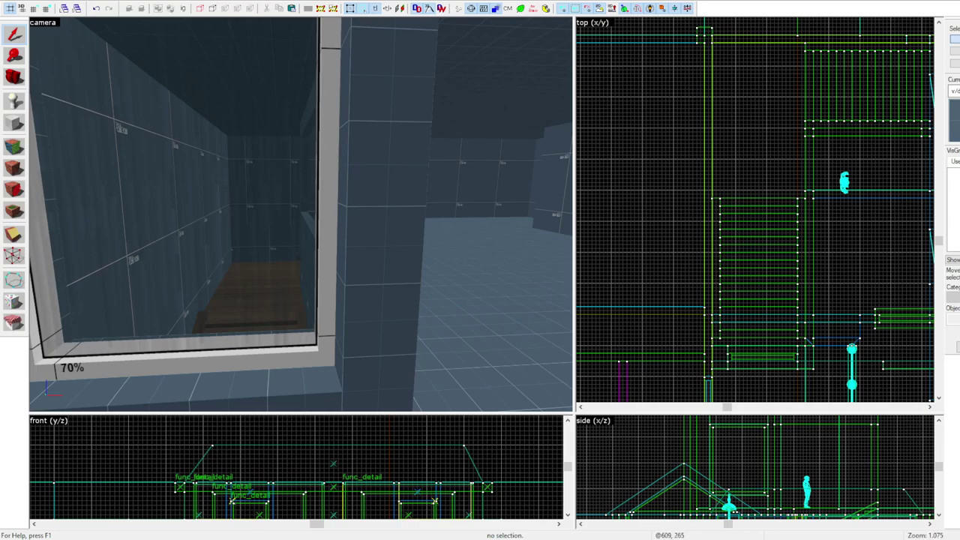
pyautogui.hotkey('shift', 'a')
pyautogui.click(315, 257)
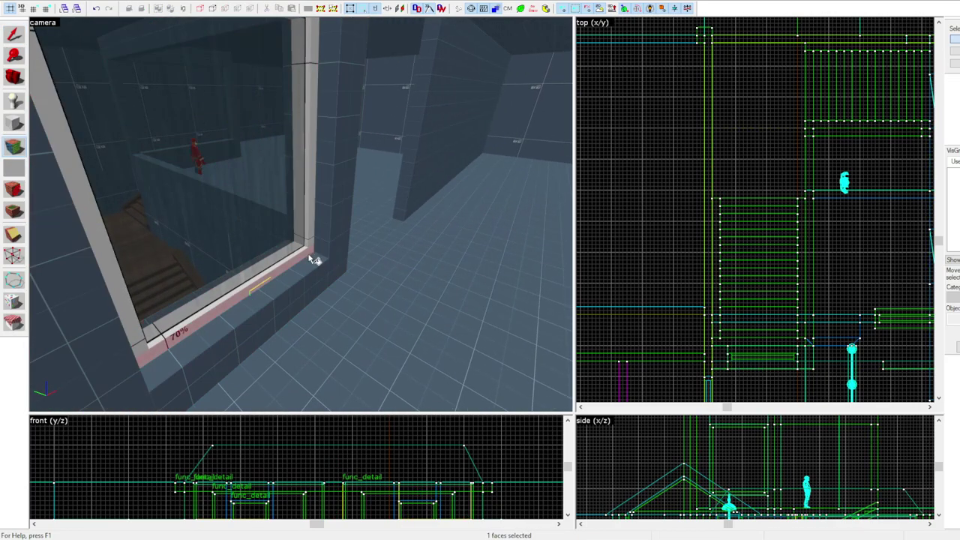
pyautogui.hotkey('shift', 's')
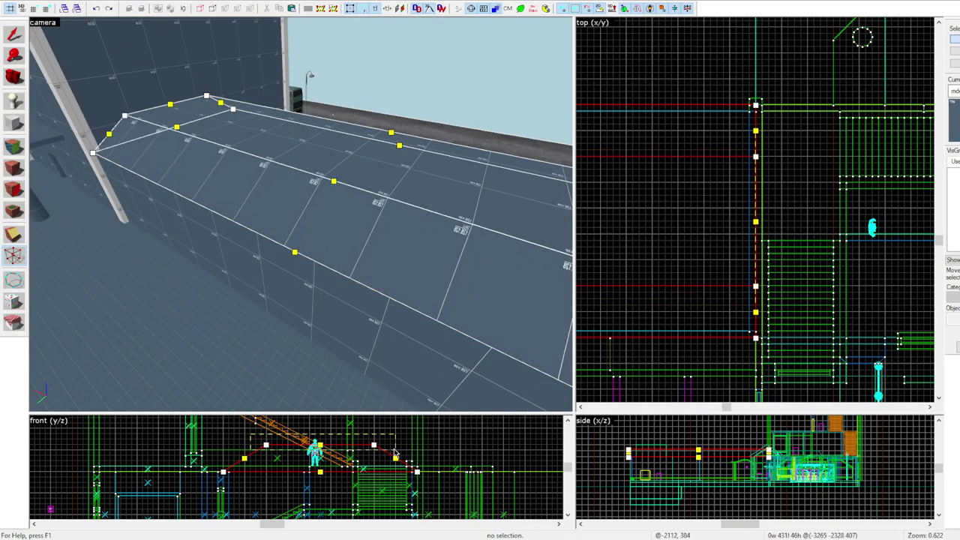
# Raise the upper vertices of the beveled roof adjoining the tall building
pyautogui.press('Return')
pyautogui.moveTo(373, 445); pyautogui.dragTo(374, 428)
pyautogui.hotkey('shift', 's')
pyautogui.click(300, 215)
pyautogui.click(300, 215)
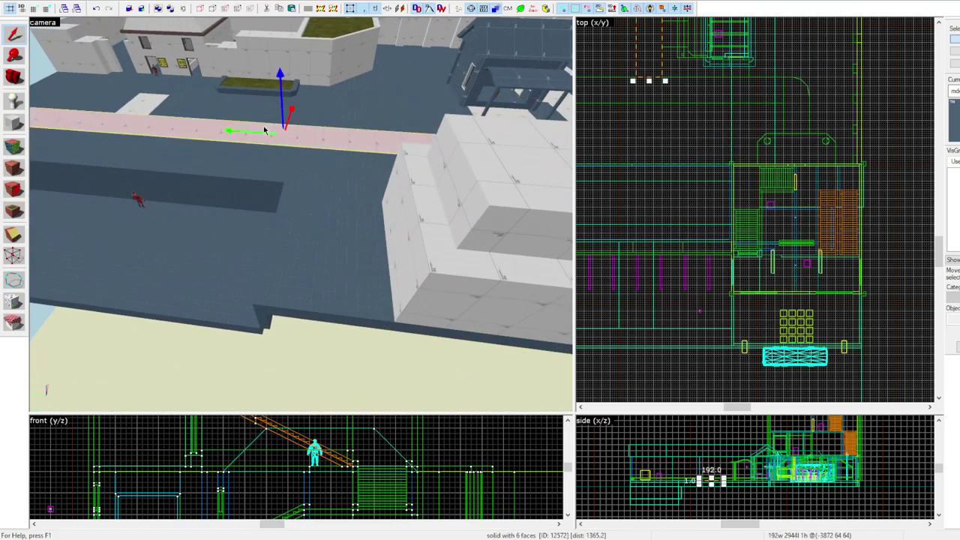
pyautogui.hotkey('shift', 'b')
pyautogui.scroll(5, 720, 202)
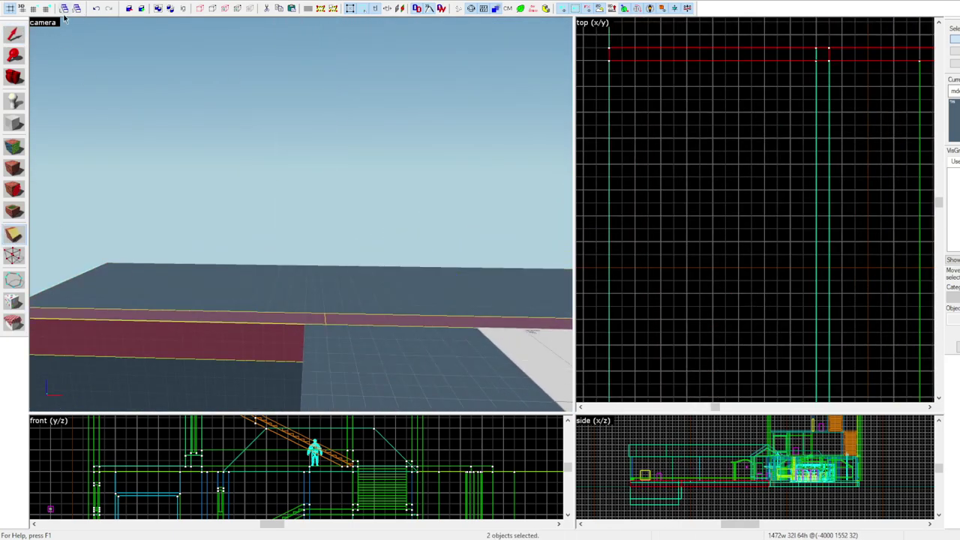
pyautogui.click(310, 353)
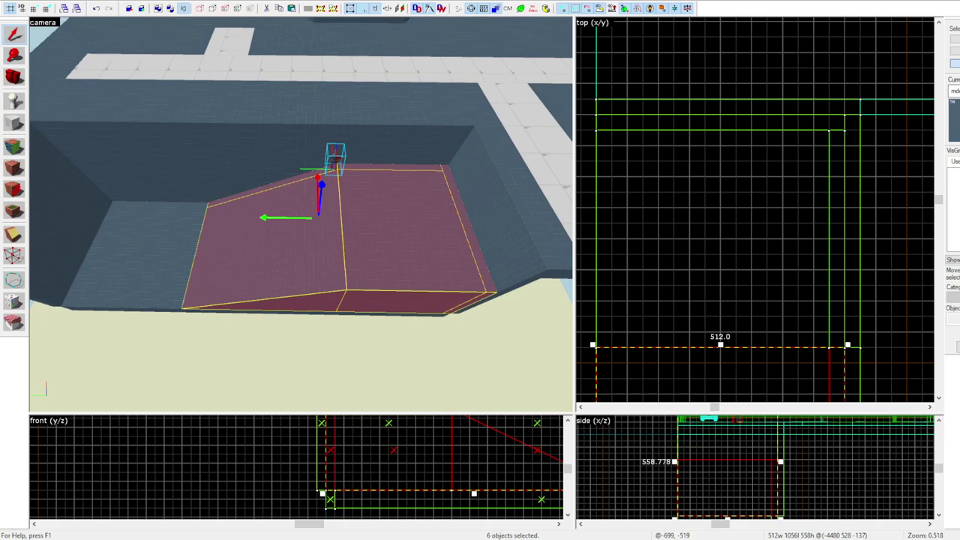
# Switch from selecting single solids to whole groups and select the ramp and platform entity in the sunken pit
pyautogui.click(222, 279)
pyautogui.click(382, 240)
pyautogui.press('z')
pyautogui.press('w')
pyautogui.press('s')
pyautogui.press('z')
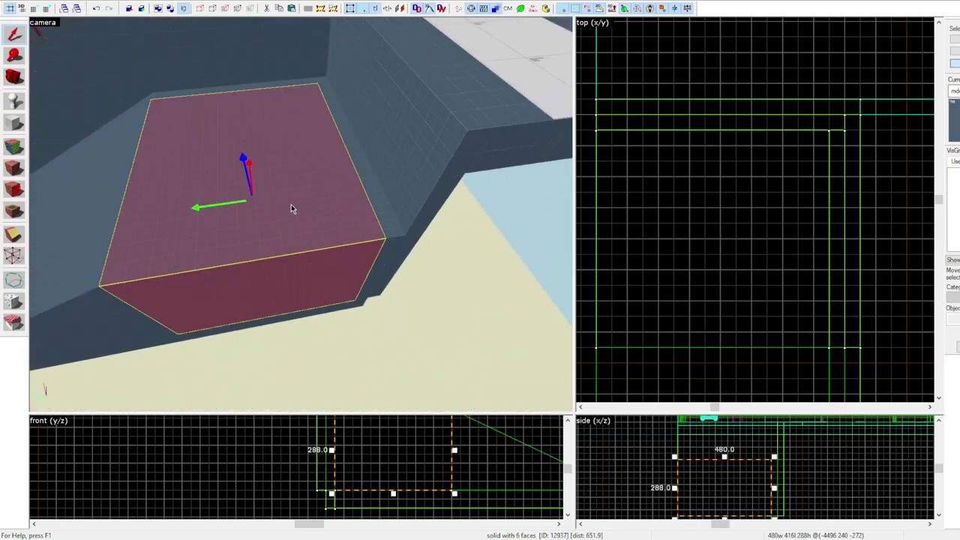
pyautogui.click(954, 39)
pyautogui.press('a')
pyautogui.press('Escape')
pyautogui.press('z')
pyautogui.click(178, 238)
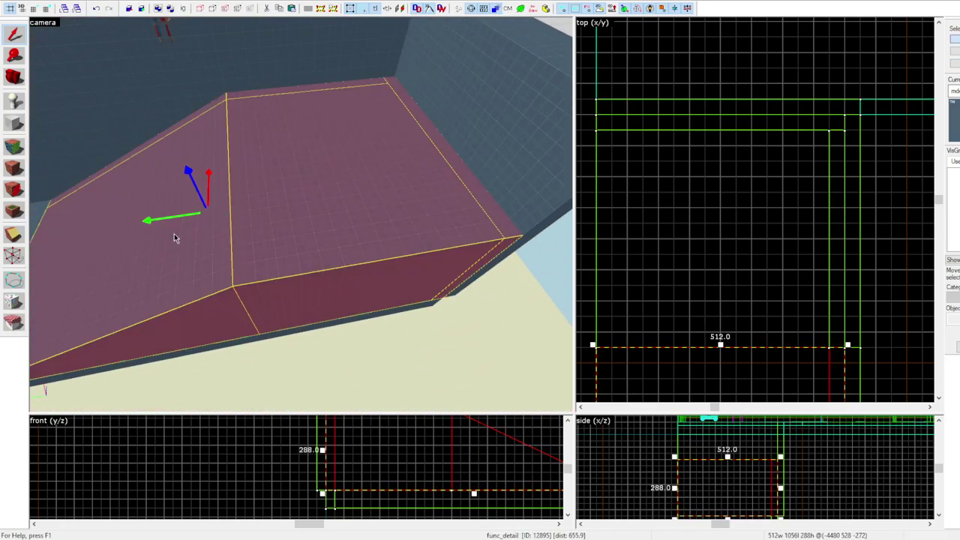
# Examine the ramp, platform and surrounding walls of the sunken pit and clear the selection
pyautogui.press('z')
pyautogui.press('a')
pyautogui.hotkey('shift', 'x')
pyautogui.press('z')
pyautogui.scroll(-7, 687, 272)
pyautogui.press('z')
pyautogui.hotkey('shift', 's')
pyautogui.press('z')
pyautogui.click(14, 234)
pyautogui.scroll(-5, 836, 217)
pyautogui.press('z')
pyautogui.press('d')
pyautogui.press('z')
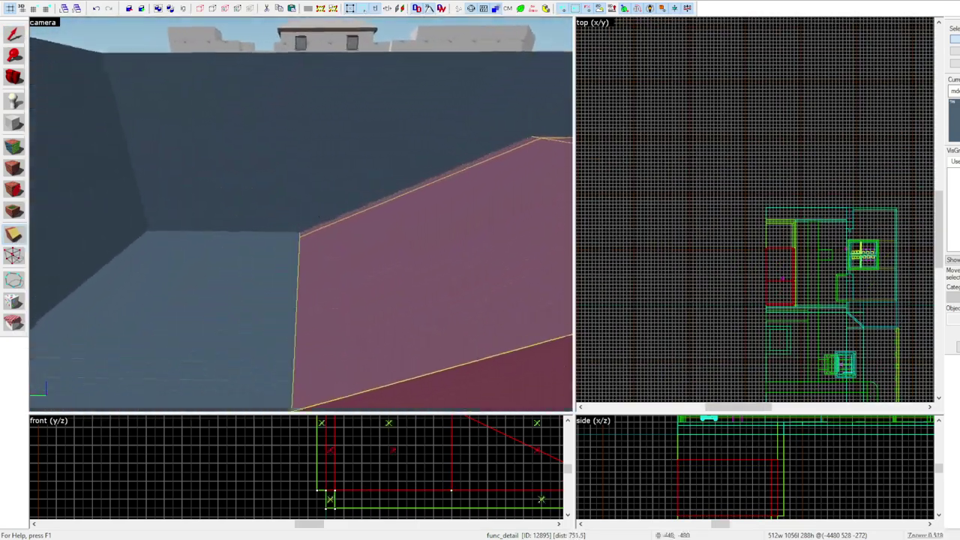
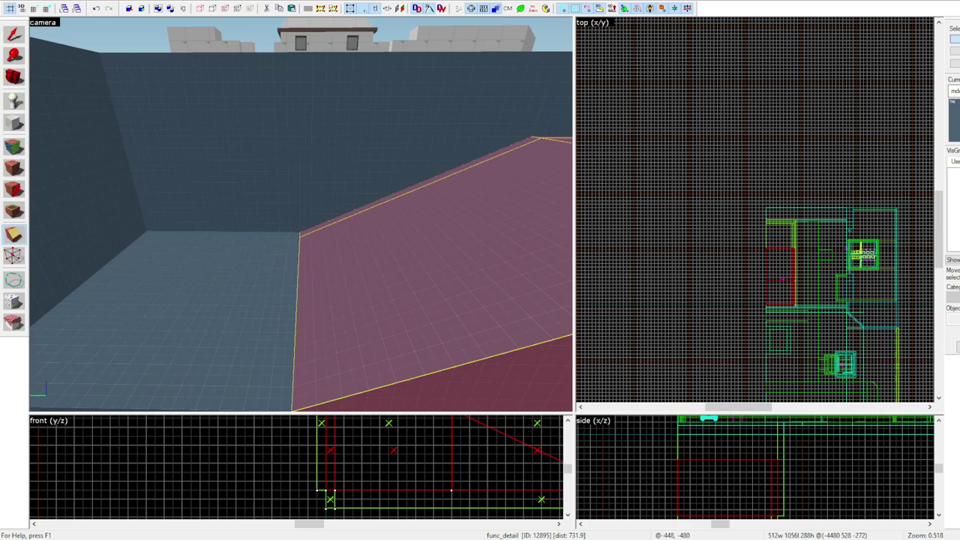
pyautogui.click(671, 184)
pyautogui.press('z')
pyautogui.press('Escape')
pyautogui.press('Escape')
pyautogui.press('Escape')
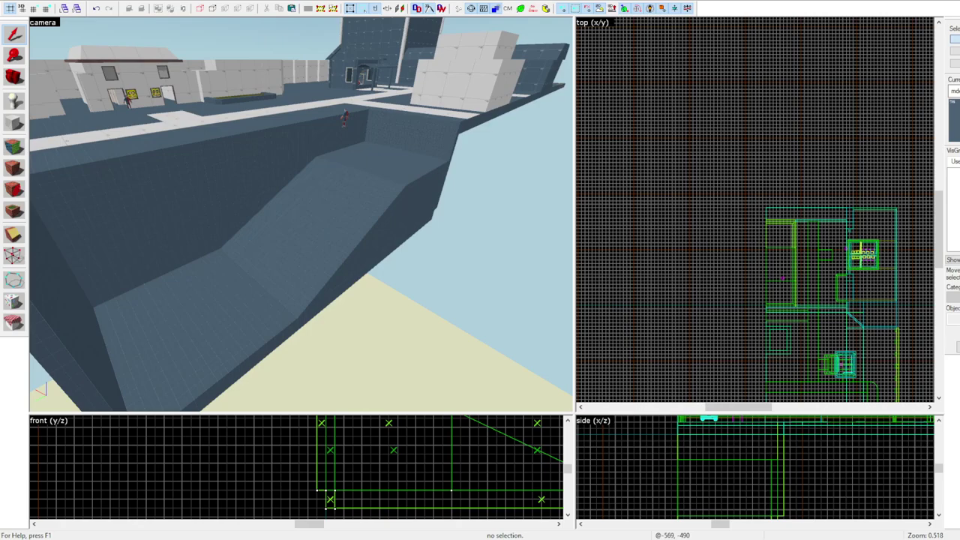
# Select the pillar block at the wall beside the small house and place a copy directly above it
pyautogui.press('z')
pyautogui.press('z')
pyautogui.press('z')
pyautogui.press('z')
pyautogui.press('z')
pyautogui.click(302, 198)
pyautogui.press('z')
pyautogui.press('z')
pyautogui.scroll(-8, 819, 455)
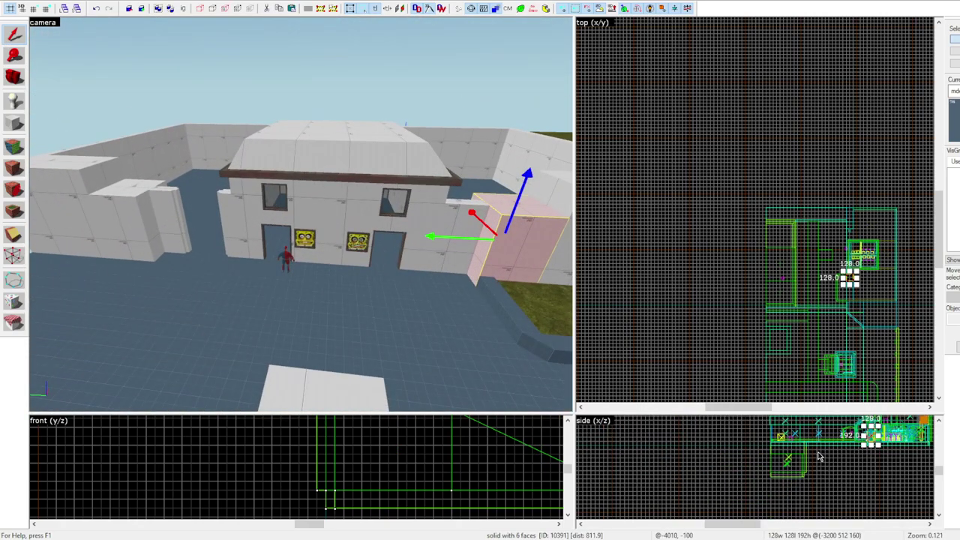
pyautogui.scroll(6, 889, 423)
pyautogui.keyDown('shift'); pyautogui.moveTo(834, 462); pyautogui.dragTo(834, 424); pyautogui.keyUp('shift')
# Shrink the copied block into a smaller pillar cap and duplicate it onto the pillar on the house's opposite side
pyautogui.scroll(12, 855, 284)
pyautogui.moveTo(843, 195); pyautogui.dragTo(824, 212)
pyautogui.hotkey('ctrl', 'z')
pyautogui.moveTo(762, 195); pyautogui.dragTo(789, 226)
pyautogui.moveTo(836, 436); pyautogui.dragTo(832, 456, button='middle')
pyautogui.moveTo(831, 423); pyautogui.dragTo(831, 451)
pyautogui.scroll(-5, 808, 243)
pyautogui.moveTo(808, 243); pyautogui.dragTo(807, 281, button='middle')
pyautogui.keyDown('shift'); pyautogui.moveTo(806, 279); pyautogui.dragTo(806, 54); pyautogui.keyUp('shift')
pyautogui.press('Escape')
# Select the caps on both pillars beside the house and stack a copy of each on top
pyautogui.press('z')
pyautogui.press('z')
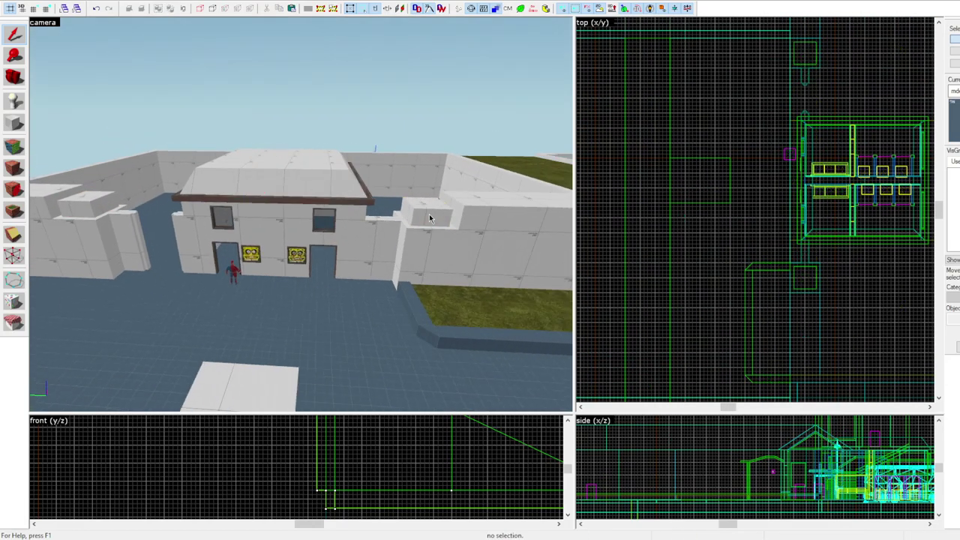
pyautogui.click(428, 219)
pyautogui.keyDown('ctrl'); pyautogui.click(89, 205); pyautogui.keyUp('ctrl')
pyautogui.scroll(5, 840, 458)
pyautogui.keyDown('shift'); pyautogui.moveTo(834, 458); pyautogui.dragTo(834, 435); pyautogui.keyUp('shift')
# Use vertex editing on a finer grid to narrow both upper caps and taper their tops inward
pyautogui.hotkey('shift', 'v')
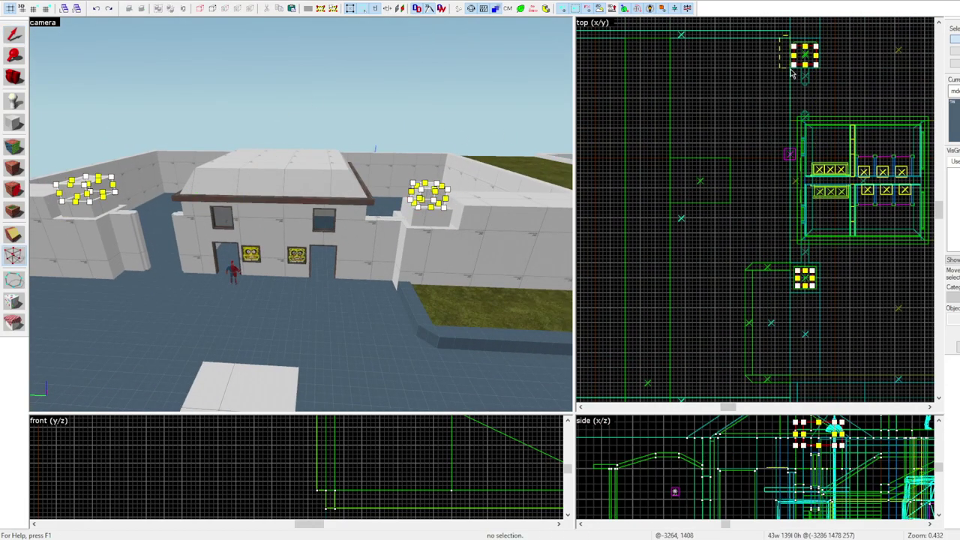
pyautogui.moveTo(818, 434); pyautogui.dragTo(789, 459, button='middle')
pyautogui.moveTo(761, 437); pyautogui.dragTo(819, 451)
pyautogui.moveTo(805, 446); pyautogui.dragTo(773, 454)
pyautogui.click(34, 9)
pyautogui.scroll(5, 782, 455)
pyautogui.moveTo(840, 454); pyautogui.dragTo(831, 454)
pyautogui.scroll(-8, 305, 453)
pyautogui.scroll(3, 360, 446)
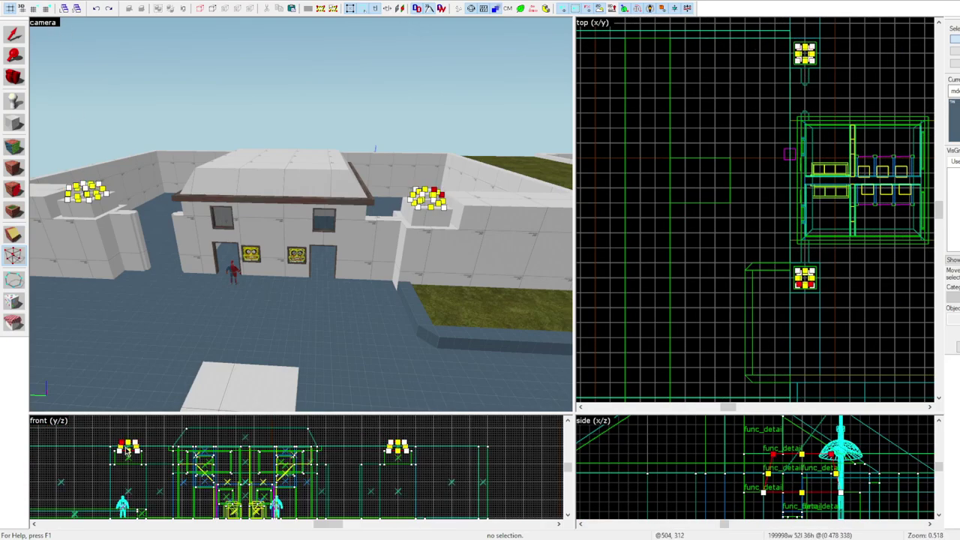
pyautogui.press('Escape')
pyautogui.press('Escape')
pyautogui.press('Escape')
pyautogui.press('z')
pyautogui.click(302, 215)
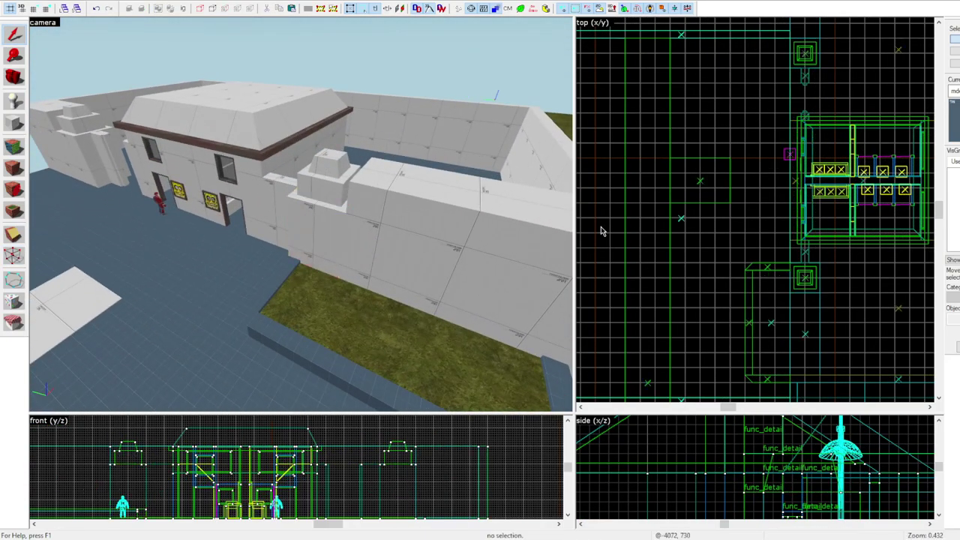
pyautogui.press('Escape')
pyautogui.press('z')
pyautogui.press('w')
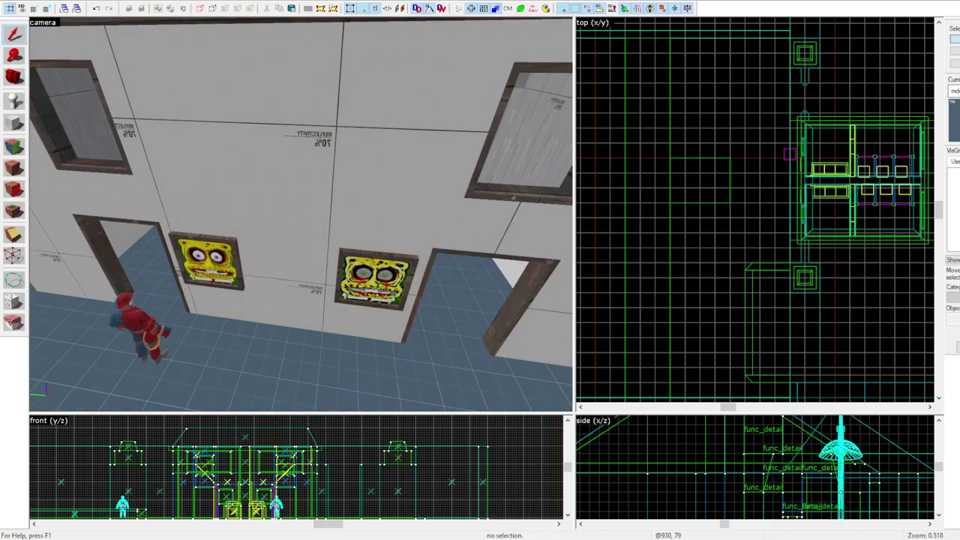
pyautogui.click(301, 216)
pyautogui.press('Escape')
pyautogui.press('z')
# Create a 256-unit-tall block with a 64-unit side against the wall corner beyond the grass planter, using a larger grid
pyautogui.click(358, 225)
pyautogui.click(14, 122)
pyautogui.scroll(-8, 771, 332)
pyautogui.scroll(11, 772, 352)
pyautogui.press(']')
pyautogui.press(']')
pyautogui.moveTo(788, 245)
pyautogui.mouseDown()
pyautogui.moveTo(709, 219)
pyautogui.moveTo(750, 236)
pyautogui.moveTo(740, 236)
pyautogui.mouseUp()
pyautogui.press('Return')
# Add a 64 × 64 block on the outer side of the new column and lower its top to form a step
pyautogui.hotkey('shift', 's')
pyautogui.scroll(-10, 735, 456)
pyautogui.moveTo(764, 233); pyautogui.dragTo(738, 233)
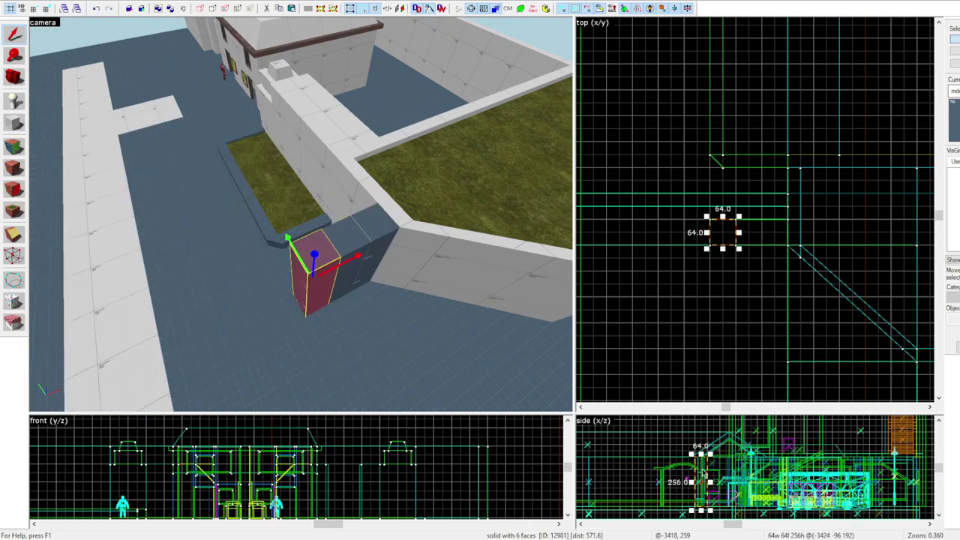
pyautogui.moveTo(700, 454); pyautogui.dragTo(701, 479)
pyautogui.press('Escape')
# Select the tall and the lowered column blocks and tie them together as a func_detail entity
pyautogui.press('z')
pyautogui.press('z')
pyautogui.click(330, 225)
pyautogui.keyDown('ctrl'); pyautogui.click(302, 251); pyautogui.keyUp('ctrl')
pyautogui.hotkey('ctrl', 't')
pyautogui.press('Escape')
pyautogui.click(301, 215)
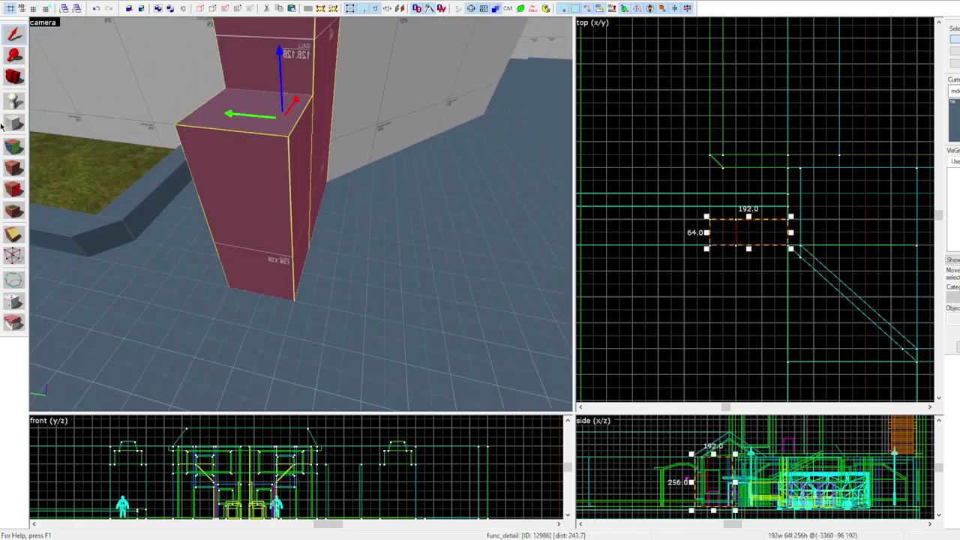
# Create a narrow trim block beside the stepped column on a finer grid and adjust its height
pyautogui.click(14, 122)
pyautogui.scroll(5, 700, 218)
pyautogui.click(34, 11)
pyautogui.click(35, 11)
pyautogui.moveTo(723, 237); pyautogui.dragTo(697, 280)
pyautogui.press('Return')
pyautogui.hotkey('shift', 's')
pyautogui.scroll(6, 716, 470)
pyautogui.moveTo(636, 420); pyautogui.dragTo(643, 458)
# Adjust the trim strip, duplicate it to the column's opposite edge, and place the pair on both column sections
pyautogui.scroll(3, 712, 247)
pyautogui.moveTo(725, 305); pyautogui.dragTo(710, 246)
pyautogui.hotkey('ctrl', 'z')
pyautogui.moveTo(710, 238)
pyautogui.mouseDown()
pyautogui.moveTo(713, 226)
pyautogui.moveTo(711, 293)
pyautogui.mouseUp()
pyautogui.keyDown('shift'); pyautogui.moveTo(687, 283); pyautogui.dragTo(716, 231); pyautogui.keyUp('shift')
pyautogui.keyDown('ctrl'); pyautogui.click(169, 128); pyautogui.keyUp('ctrl')
pyautogui.keyDown('ctrl'); pyautogui.click(255, 165); pyautogui.keyUp('ctrl')
pyautogui.moveTo(636, 456)
pyautogui.mouseDown()
pyautogui.moveTo(636, 476)
pyautogui.moveTo(647, 409)
pyautogui.moveTo(666, 514)
pyautogui.mouseUp()
# Select the column section together with its trim strips and tie them to an entity
pyautogui.click(237, 167)
pyautogui.keyDown('ctrl'); pyautogui.click(259, 191); pyautogui.keyUp('ctrl')
pyautogui.keyDown('ctrl'); pyautogui.click(188, 184); pyautogui.keyUp('ctrl')
pyautogui.hotkey('ctrl', 't')
pyautogui.scroll(-2, 637, 480)
pyautogui.press('z')
pyautogui.press('z')
pyautogui.scroll(4, 665, 450)
# Select the two upper trim strips as individual solids and cut them horizontally with the Clipping tool near the ledge
pyautogui.press('Escape')
pyautogui.press('z')
pyautogui.press('z')
pyautogui.click(339, 244)
pyautogui.click(375, 264)
pyautogui.hotkey('ctrl', 'w')
pyautogui.click(372, 229)
pyautogui.keyDown('ctrl'); pyautogui.click(344, 217); pyautogui.keyUp('ctrl')
pyautogui.hotkey('shift', 'x')
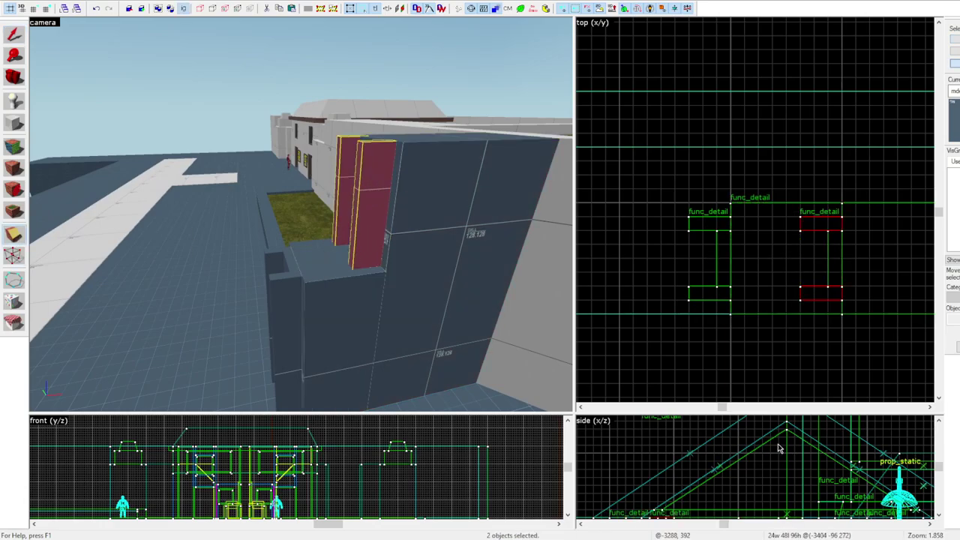
pyautogui.scroll(4, 662, 476)
# Stretch the two bottom pieces of the cut strips outward along the ledge of the lower column section
pyautogui.click(335, 249)
pyautogui.keyDown('ctrl'); pyautogui.click(367, 258); pyautogui.keyUp('ctrl')
pyautogui.moveTo(797, 259); pyautogui.dragTo(686, 258)
pyautogui.press('Escape')
pyautogui.press('z')
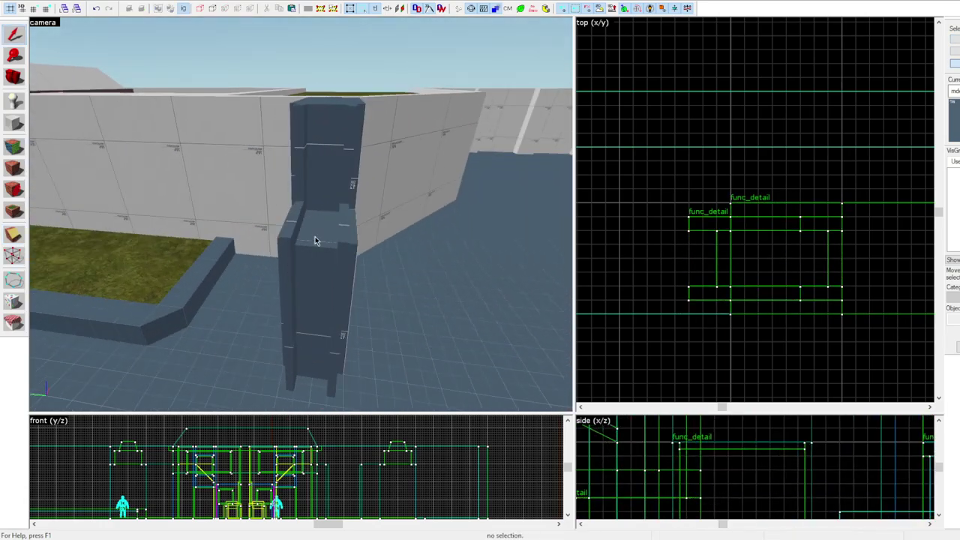
pyautogui.press('z')
# Select the lower column section's core and both trim strips and raise their bottom edges off the ground
pyautogui.click(360, 169)
pyautogui.keyDown('ctrl'); pyautogui.click(323, 177); pyautogui.keyUp('ctrl')
pyautogui.press('z')
pyautogui.press('z')
pyautogui.keyDown('ctrl'); pyautogui.click(352, 191); pyautogui.keyUp('ctrl')
pyautogui.scroll(-4, 691, 481)
pyautogui.scroll(4, 697, 486)
pyautogui.moveTo(701, 487); pyautogui.dragTo(705, 435)
pyautogui.click(354, 206)
# Create a thin side wall and a front wall for a low rectangular basin around the column's base
pyautogui.click(319, 162)
pyautogui.hotkey('shift', 'b')
pyautogui.moveTo(731, 202)
pyautogui.mouseDown()
pyautogui.moveTo(743, 150)
pyautogui.moveTo(593, 162)
pyautogui.mouseUp()
pyautogui.press('Return')
pyautogui.press('Return')
pyautogui.moveTo(593, 161); pyautogui.dragTo(610, 339)
pyautogui.press('Return')
pyautogui.hotkey('shift', 's')
pyautogui.press('z')
pyautogui.press('z')
# Duplicate the basin's side wall to the opposite side and stretch the front wall to close the corner
pyautogui.click(272, 110)
pyautogui.keyDown('shift'); pyautogui.moveTo(737, 175); pyautogui.dragTo(738, 327); pyautogui.keyUp('shift')
pyautogui.click(660, 154)
pyautogui.keyDown('shift'); pyautogui.moveTo(661, 155); pyautogui.dragTo(661, 349); pyautogui.keyUp('shift')
pyautogui.click(598, 247)
pyautogui.moveTo(598, 332); pyautogui.dragTo(599, 343)
# Select the raised pieces of the lower column section and extend them down to the ground inside the basin
pyautogui.keyDown('ctrl'); pyautogui.click(319, 120); pyautogui.keyUp('ctrl')
pyautogui.keyDown('ctrl'); pyautogui.click(216, 208); pyautogui.keyUp('ctrl')
pyautogui.keyDown('ctrl'); pyautogui.click(301, 214); pyautogui.keyUp('ctrl')
pyautogui.keyDown('ctrl'); pyautogui.click(300, 214); pyautogui.keyUp('ctrl')
pyautogui.moveTo(700, 421); pyautogui.dragTo(705, 490)
# Select the two lower trim strips and the core between them, and stretch the core down to the ground inside the basin
pyautogui.scroll(-5, 714, 492)
pyautogui.click(264, 204)
pyautogui.keyDown('ctrl'); pyautogui.click(304, 203); pyautogui.keyUp('ctrl')
pyautogui.scroll(5, 716, 489)
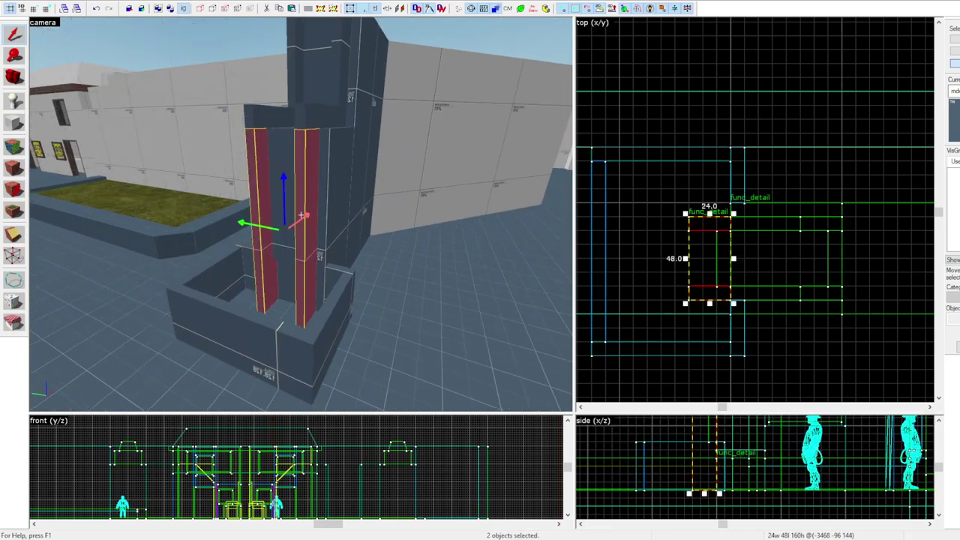
pyautogui.click(274, 180)
pyautogui.moveTo(712, 453); pyautogui.dragTo(717, 486)
pyautogui.press('Escape')
# Select all the column and basin pieces by group and tie them together into one func_detail entity
pyautogui.click(957, 42)
pyautogui.press('z')
pyautogui.press('z')
pyautogui.click(330, 135)
pyautogui.keyDown('ctrl'); pyautogui.click(300, 296); pyautogui.keyUp('ctrl')
pyautogui.keyDown('ctrl'); pyautogui.click(278, 211); pyautogui.keyUp('ctrl')
pyautogui.keyDown('ctrl'); pyautogui.click(369, 120); pyautogui.keyUp('ctrl')
pyautogui.press('z')
pyautogui.press('z')
pyautogui.keyDown('ctrl'); pyautogui.click(345, 135); pyautogui.keyUp('ctrl')
pyautogui.press('z')
pyautogui.press('z')
pyautogui.press('z')
pyautogui.hotkey('ctrl', 't')
# Switch selection to individual solids and bevel the outer front corners of the basin's two side walls by moving their vertices
pyautogui.click(954, 63)
pyautogui.press('z')
pyautogui.press('z')
pyautogui.click(298, 252)
pyautogui.press('Escape')
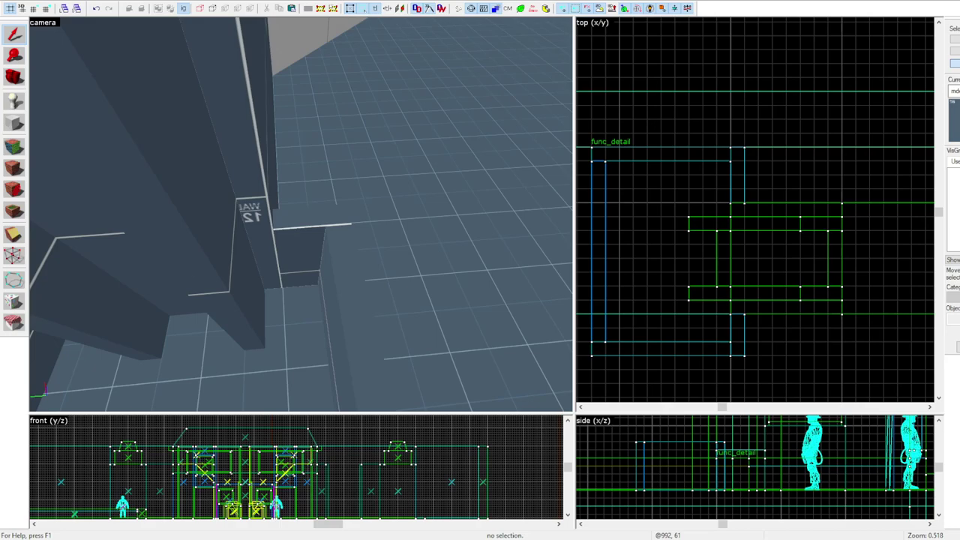
pyautogui.press('z')
pyautogui.press('z')
pyautogui.click(308, 296)
pyautogui.press('z')
pyautogui.press('z')
pyautogui.click(268, 279)
pyautogui.keyDown('ctrl'); pyautogui.click(402, 246); pyautogui.keyUp('ctrl')
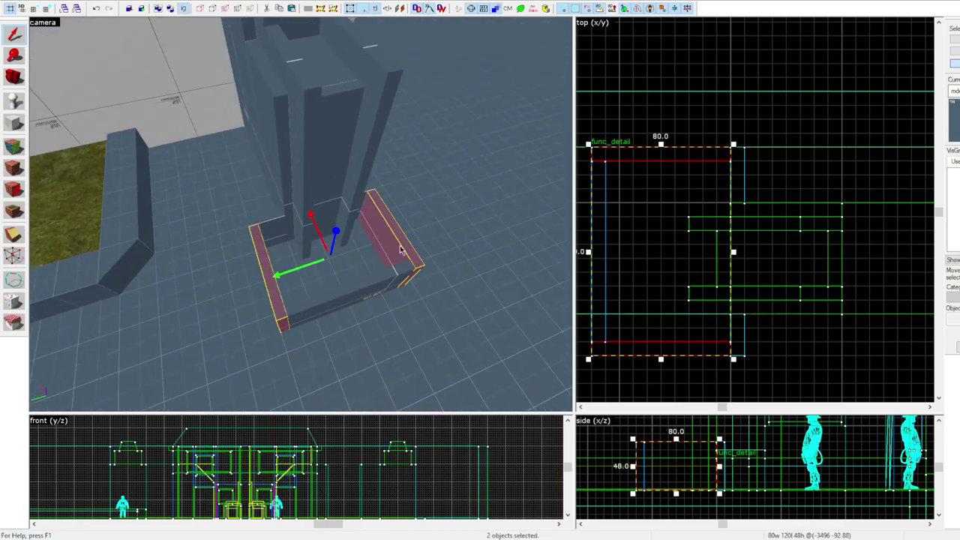
pyautogui.click(13, 258)
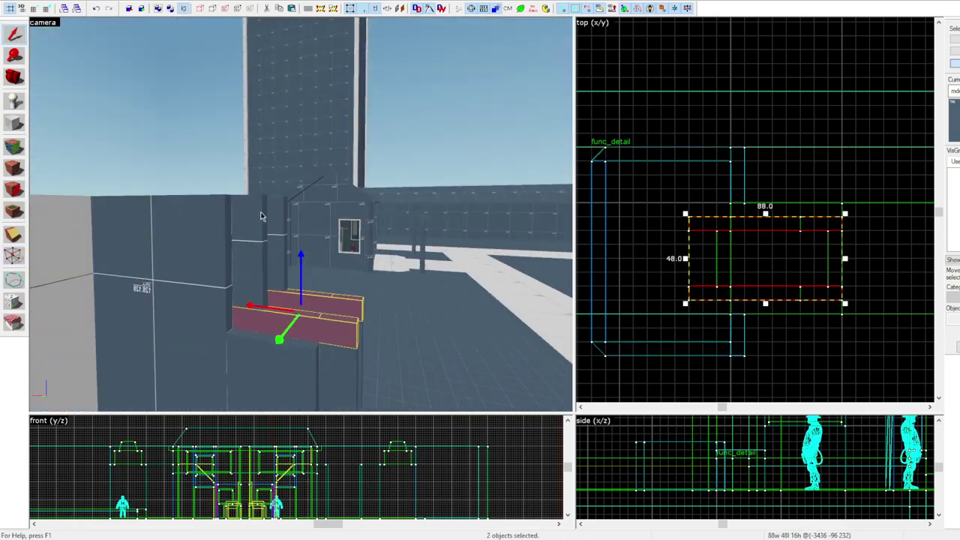
# Slope the front ends of the two trim pieces on top of the lower column section by moving their upper front vertices back
pyautogui.hotkey('shift', 'v')
pyautogui.scroll(-5, 787, 459)
pyautogui.scroll(9, 795, 422)
pyautogui.moveTo(659, 459)
pyautogui.mouseDown()
pyautogui.moveTo(695, 466)
pyautogui.moveTo(686, 459)
pyautogui.mouseUp()
pyautogui.press('Escape')
pyautogui.press('Escape')
pyautogui.press('Escape')
# Select the complete column, including its rear wall and basin, as one group
pyautogui.press('z')
pyautogui.press('z')
pyautogui.click(741, 150)
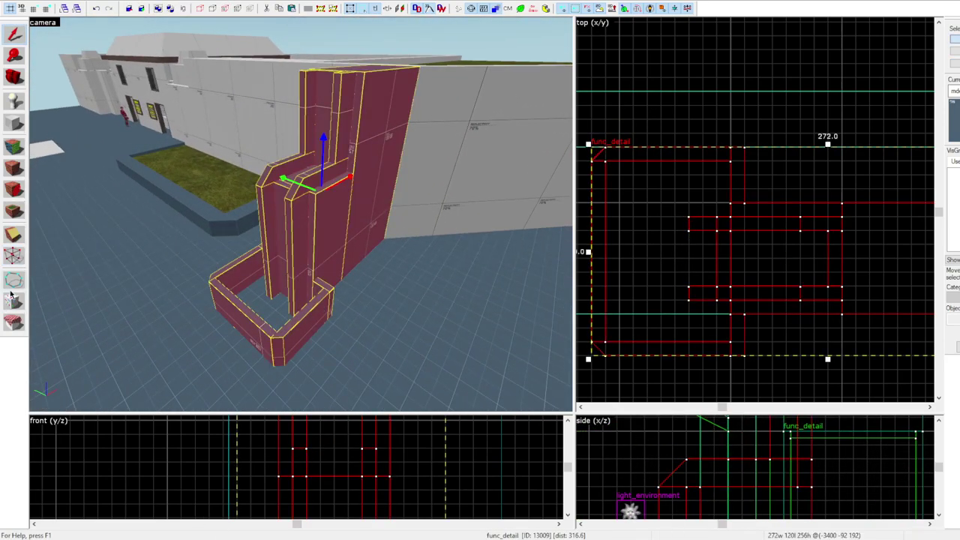
pyautogui.hotkey('shift', 'v')
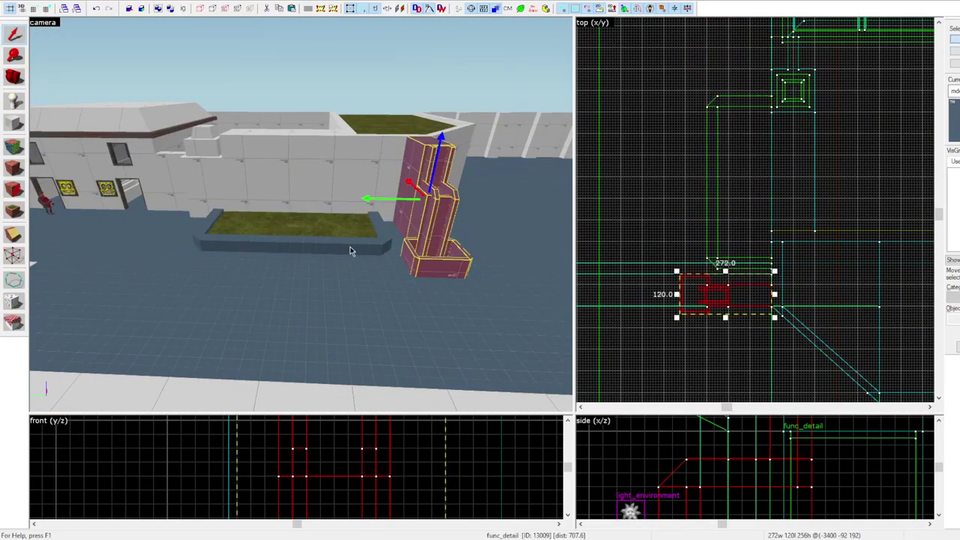
# Shorten the grass planter by moving its far-end vertices toward the column, and pull its front edge closer to the wall
pyautogui.click(360, 251)
pyautogui.hotkey('shift', 'v')
pyautogui.click(46, 11)
pyautogui.scroll(3, 705, 134)
pyautogui.moveTo(675, 90); pyautogui.dragTo(888, 145)
pyautogui.press('Down')
pyautogui.press('Down')
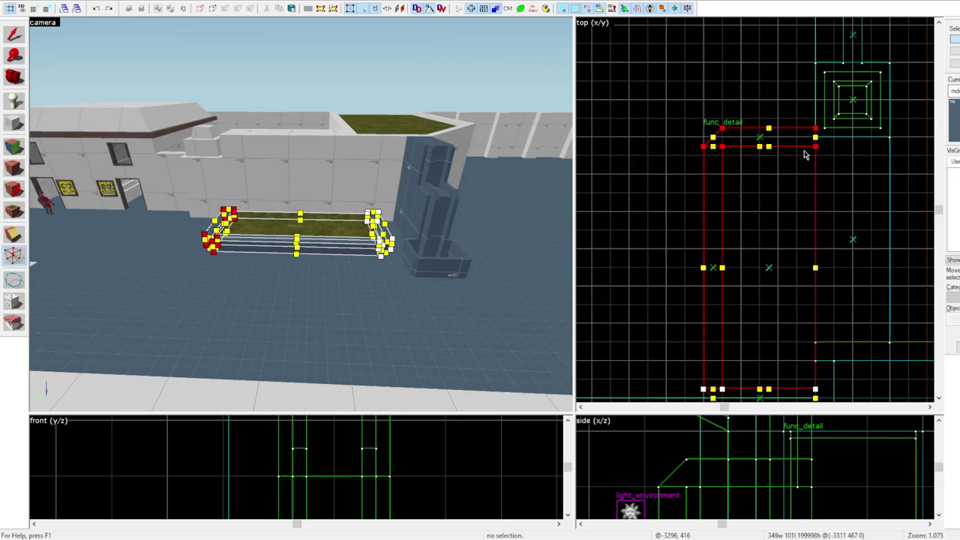
pyautogui.press('Down')
pyautogui.scroll(-3, 814, 148)
pyautogui.press('Right')
pyautogui.press('Right')
# Duplicate the column with its basin and place the copy at the far end of the planter
pyautogui.moveTo(724, 128); pyautogui.dragTo(734, 173)
pyautogui.hotkey('shift', 's')
pyautogui.click(437, 203)
pyautogui.scroll(3, 764, 163)
pyautogui.scroll(-3, 734, 172)
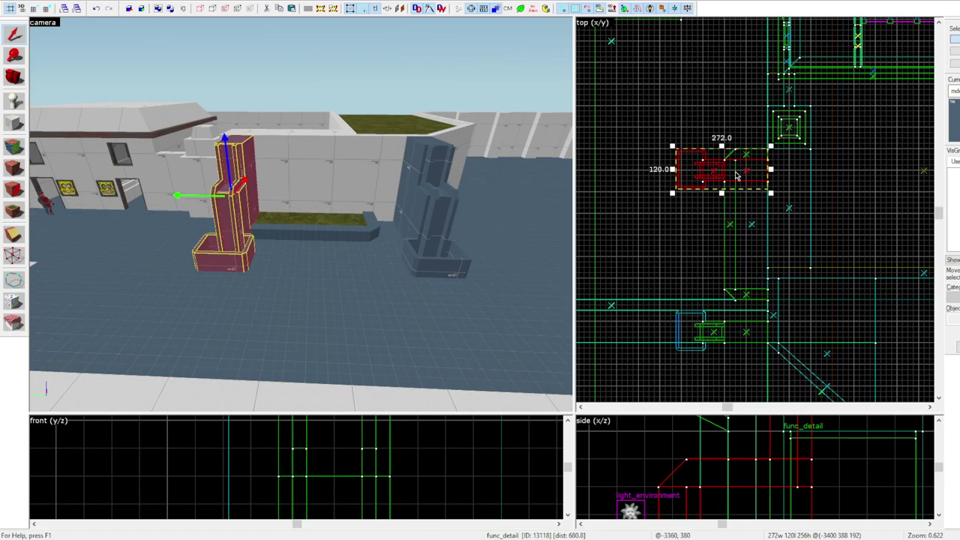
# Reshape the planter by moving its vertices so that it fits between the two columns and sits closer to the wall
pyautogui.click(345, 221)
pyautogui.press('w')
pyautogui.hotkey('shift', 'v')
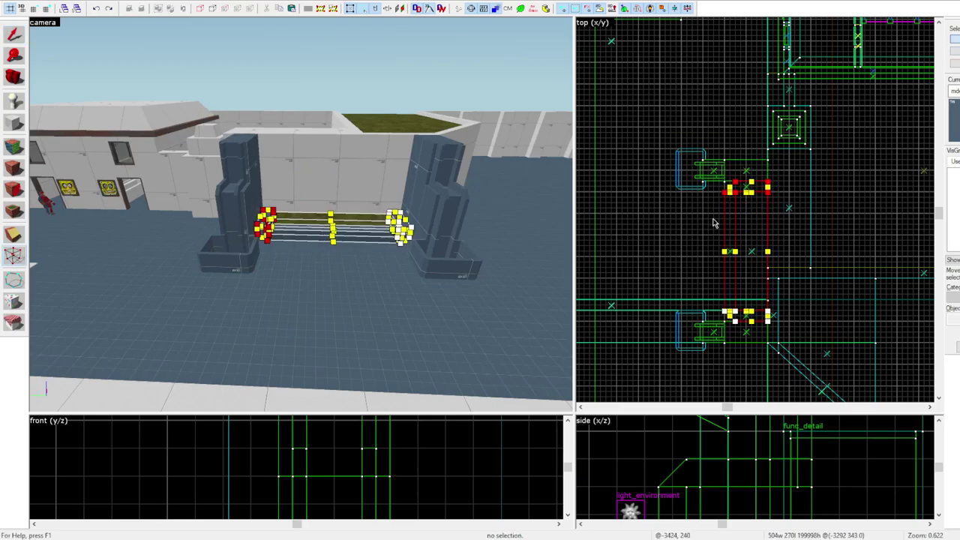
pyautogui.moveTo(838, 237); pyautogui.dragTo(759, 322)
pyautogui.press('Right')
pyautogui.hotkey('shift', 's')
# Examine the reshaped planter and its surroundings between the two columns
pyautogui.press('z')
pyautogui.press('w')
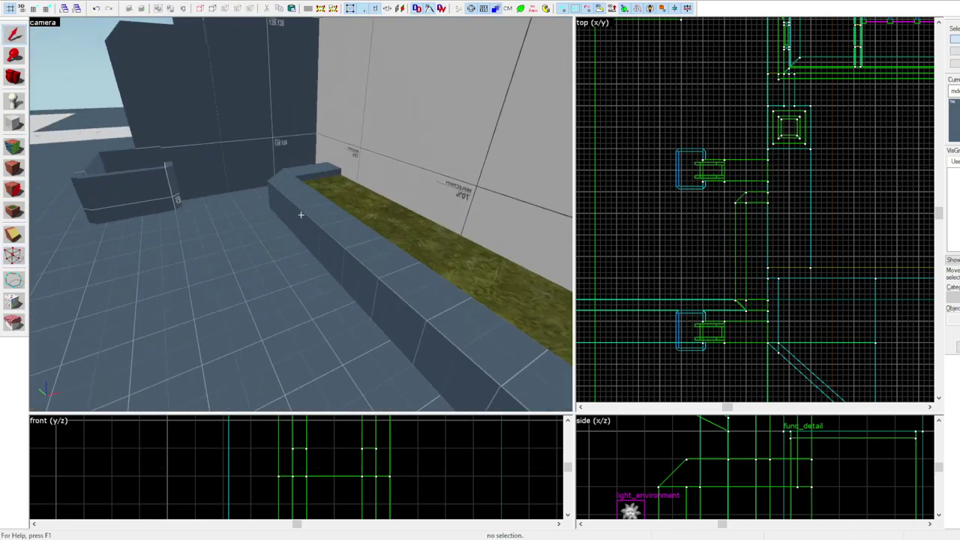
pyautogui.press('s')
pyautogui.press('z')
pyautogui.click(351, 167)
pyautogui.press('z')
pyautogui.press('w')
pyautogui.press('z')
# Create a small square block for a railing post on top of the wall, beside the pillar cap
pyautogui.click(308, 252)
pyautogui.hotkey('ctrl', 'w')
pyautogui.hotkey('shift', 'b')
pyautogui.scroll(-1, 741, 148)
pyautogui.scroll(4, 763, 147)
pyautogui.press('[')
pyautogui.moveTo(763, 156); pyautogui.dragTo(770, 149)
pyautogui.press('Return')
# Size the railing post to 16 by 16 by 96 units and duplicate it at the other end of the wall
pyautogui.scroll(-7, 853, 472)
pyautogui.scroll(3, 855, 484)
pyautogui.moveTo(857, 487); pyautogui.dragTo(851, 449)
pyautogui.press('z')
pyautogui.press('z')
pyautogui.scroll(3, 752, 150)
pyautogui.moveTo(758, 155); pyautogui.dragTo(774, 155)
pyautogui.scroll(-2, 795, 472)
pyautogui.scroll(4, 829, 476)
pyautogui.moveTo(811, 431); pyautogui.dragTo(811, 467)
pyautogui.scroll(-5, 752, 127)
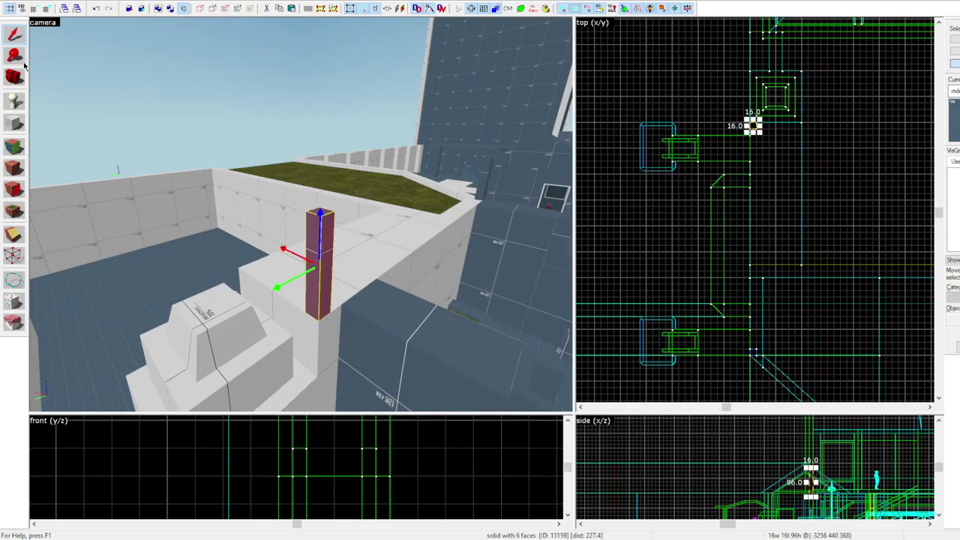
# Create an 8-unit-wide, 544-unit-long horizontal rail between the two posts and add a copy of it lower down
pyautogui.scroll(6, 753, 126)
pyautogui.scroll(-4, 738, 159)
pyautogui.moveTo(739, 133)
pyautogui.mouseDown()
pyautogui.moveTo(745, 403)
pyautogui.moveTo(732, 272)
pyautogui.mouseUp()
pyautogui.scroll(5, 743, 397)
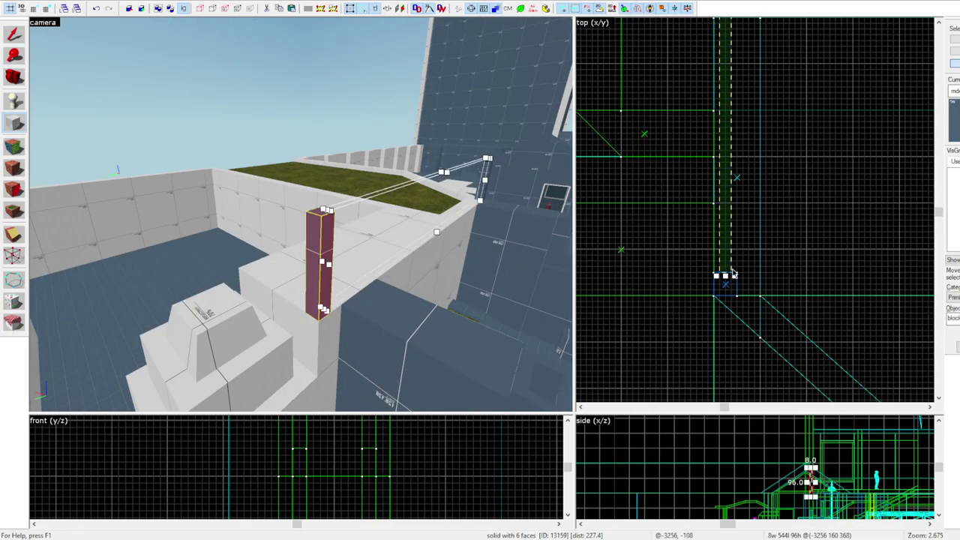
pyautogui.press('Return')
pyautogui.hotkey('shift', 's')
pyautogui.scroll(6, 811, 480)
pyautogui.moveTo(813, 498)
pyautogui.mouseDown()
pyautogui.moveTo(814, 440)
pyautogui.moveTo(814, 474)
pyautogui.mouseUp()
pyautogui.scroll(3, 814, 474)
# Select both posts and both rails and tie them together into one func_detail entity
pyautogui.keyDown('ctrl'); pyautogui.click(360, 201); pyautogui.keyUp('ctrl')
pyautogui.keyDown('ctrl'); pyautogui.click(199, 263); pyautogui.keyUp('ctrl')
pyautogui.keyDown('ctrl'); pyautogui.click(485, 169); pyautogui.keyUp('ctrl')
pyautogui.hotkey('ctrl', 't')
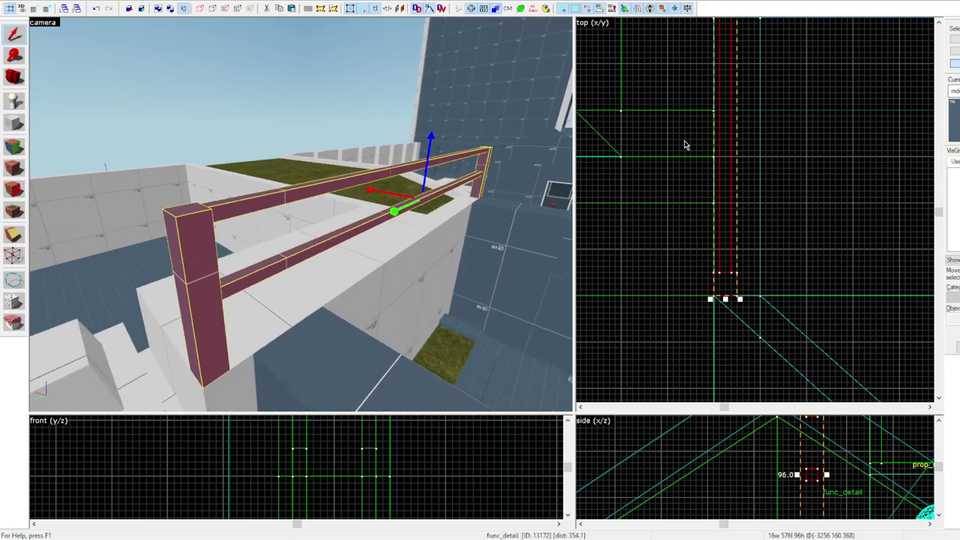
pyautogui.scroll(-10, 690, 217)
pyautogui.press('Escape')
# Duplicate the railing, turn the copy a quarter turn and place it at the corner along the perpendicular wall
pyautogui.click(392, 172)
pyautogui.keyDown('shift'); pyautogui.moveTo(684, 196); pyautogui.dragTo(723, 261); pyautogui.keyUp('shift')
pyautogui.moveTo(723, 211); pyautogui.dragTo(771, 261)
pyautogui.scroll(6, 750, 293)
pyautogui.moveTo(750, 156)
pyautogui.mouseDown()
pyautogui.moveTo(767, 310)
pyautogui.moveTo(758, 276)
pyautogui.mouseUp()
pyautogui.press('Escape')
pyautogui.press('z')
pyautogui.click(300, 214)
pyautogui.press('z')
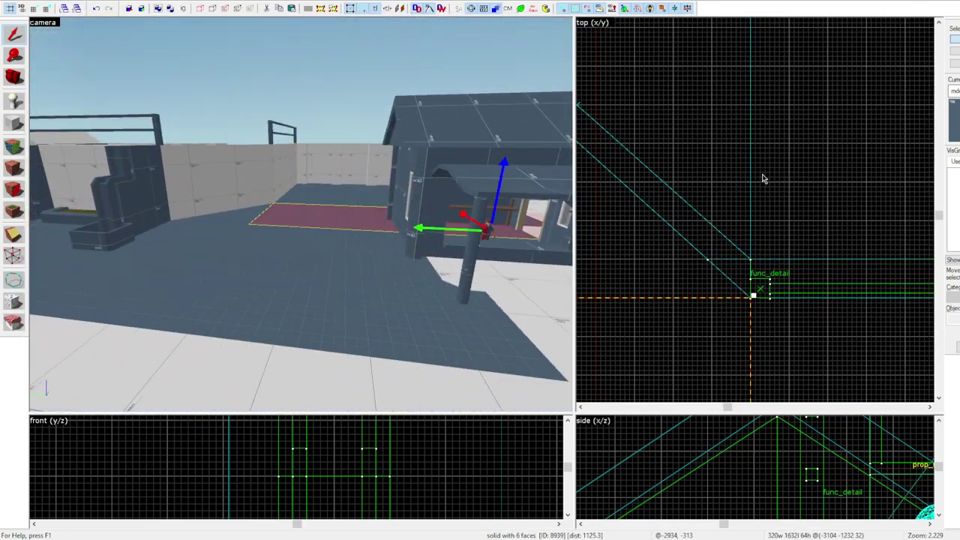
pyautogui.press('z')
pyautogui.press('Escape')
pyautogui.press('z')
# Select the two raised grass blocks beside the diagonal wall and clip them horizontally at a 4-unit offset
pyautogui.click(294, 196)
pyautogui.keyDown('ctrl'); pyautogui.click(291, 262); pyautogui.keyUp('ctrl')
pyautogui.hotkey('shift', 'x')
pyautogui.scroll(-8, 752, 471)
pyautogui.scroll(5, 752, 471)
pyautogui.moveTo(750, 468); pyautogui.dragTo(762, 469)
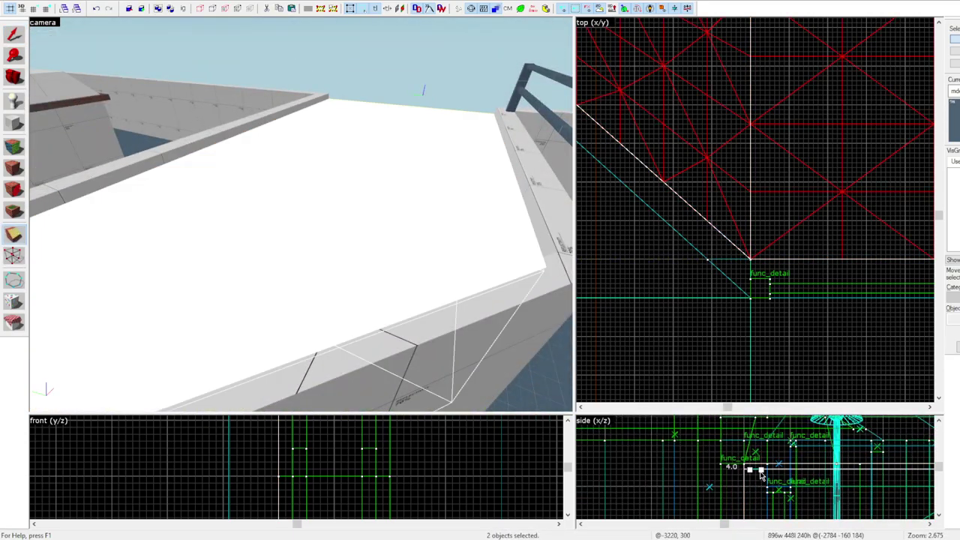
pyautogui.press('Return')
# Clip the 320 by 288 floor block at the diagonal wall's base along the wall's diagonal face
pyautogui.press('z')
pyautogui.click(301, 215)
pyautogui.click(301, 215)
pyautogui.press('z')
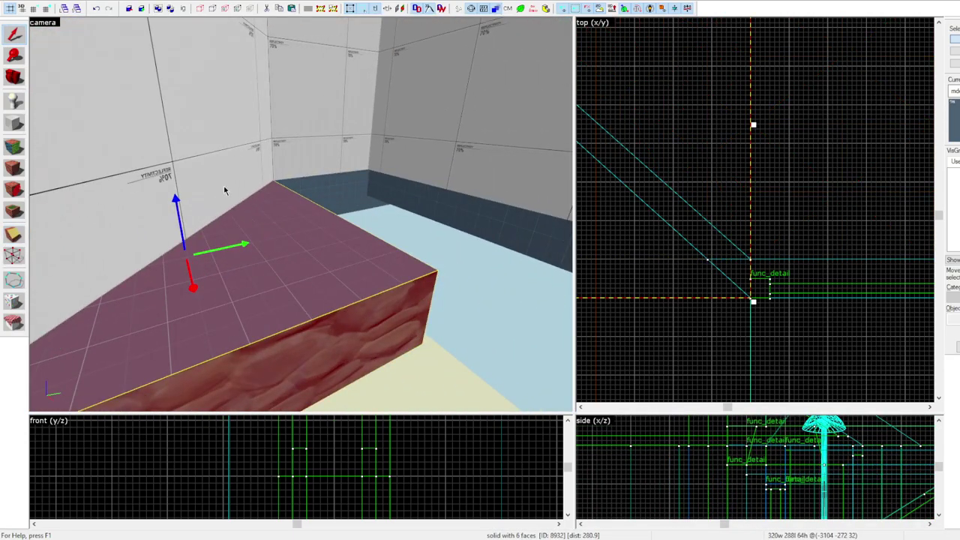
pyautogui.scroll(-8, 747, 196)
pyautogui.click(16, 235)
pyautogui.scroll(4, 678, 135)
pyautogui.moveTo(653, 141)
pyautogui.mouseDown()
pyautogui.moveTo(820, 274)
pyautogui.moveTo(822, 289)
pyautogui.mouseUp()
pyautogui.scroll(-1, 831, 291)
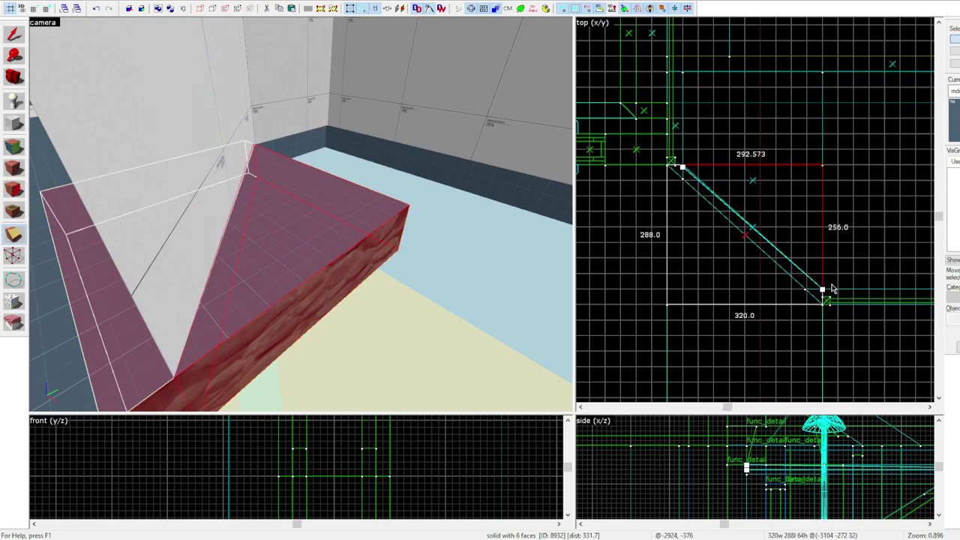
pyautogui.press('Return')
# Clip the floor block again along the other diagonal face, from corner to corner across 320 by 288 units
pyautogui.click(15, 256)
pyautogui.scroll(6, 600, 143)
pyautogui.press('z')
pyautogui.press('z')
pyautogui.scroll(6, 640, 156)
pyautogui.moveTo(630, 163); pyautogui.dragTo(840, 336)
pyautogui.scroll(-11, 679, 166)
pyautogui.click(14, 35)
pyautogui.press('z')
pyautogui.press('z')
pyautogui.press(']')
pyautogui.click(13, 234)
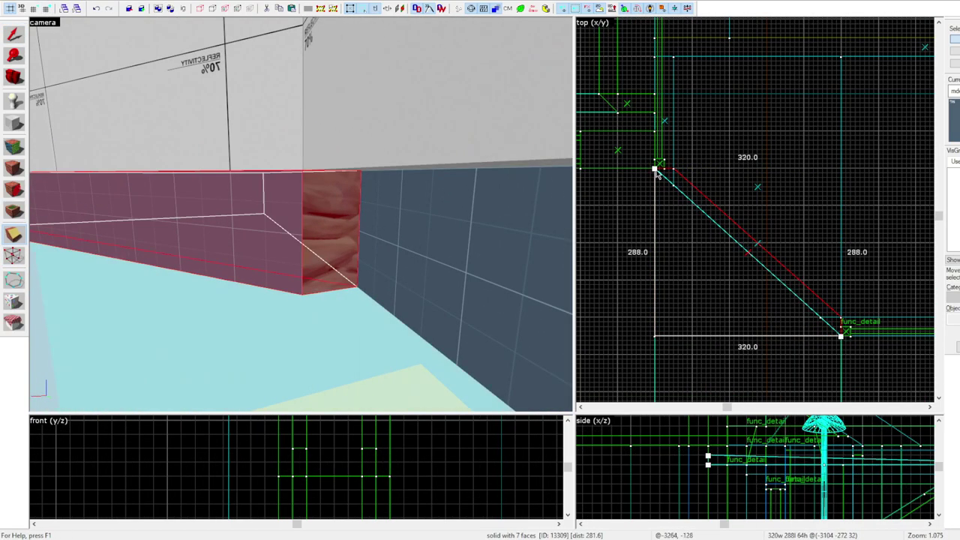
pyautogui.scroll(7, 656, 172)
pyautogui.press('Return')
# Duplicate the floor block near the diagonal wall and resize the copy so its corner meets the wall's end
pyautogui.press('z')
pyautogui.click(13, 34)
pyautogui.click(301, 214)
pyautogui.press('z')
pyautogui.press('z')
pyautogui.click(301, 215)
pyautogui.scroll(-5, 712, 241)
pyautogui.press('z')
pyautogui.press('z')
pyautogui.click(301, 215)
pyautogui.scroll(-7, 784, 231)
pyautogui.scroll(3, 784, 232)
pyautogui.click(45, 10)
pyautogui.click(45, 11)
pyautogui.keyDown('shift'); pyautogui.moveTo(810, 293); pyautogui.dragTo(810, 131); pyautogui.keyUp('shift')
pyautogui.scroll(-5, 810, 132)
pyautogui.moveTo(830, 334); pyautogui.dragTo(803, 168)
# Duplicate the floor block sideways, resize the copy and move its corner vertices so its edge follows the diagonal wall
pyautogui.press('z')
pyautogui.press('z')
pyautogui.keyDown('shift'); pyautogui.moveTo(823, 107); pyautogui.dragTo(747, 108); pyautogui.keyUp('shift')
pyautogui.moveTo(853, 169); pyautogui.dragTo(776, 168)
pyautogui.hotkey('shift', 'v')
pyautogui.scroll(2, 715, 156)
pyautogui.moveTo(694, 168); pyautogui.dragTo(694, 71)
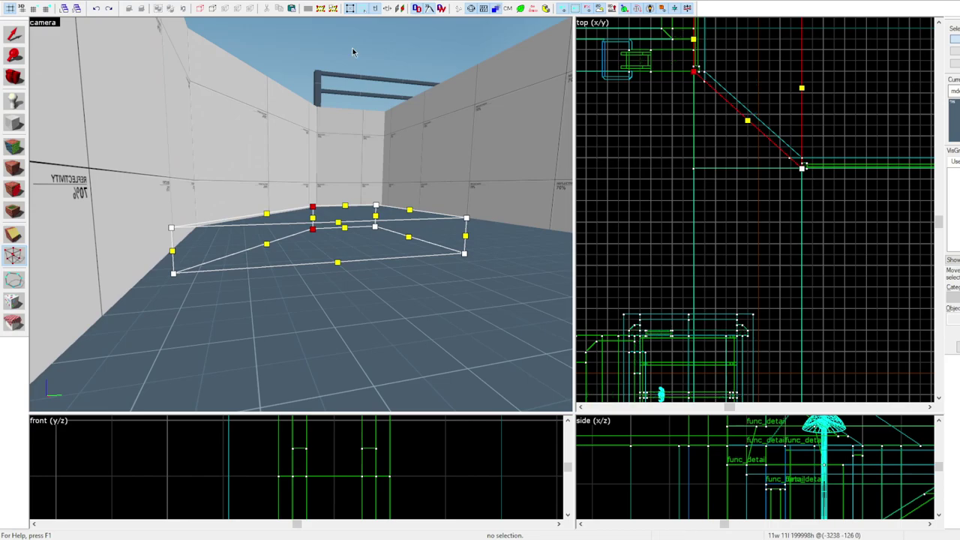
pyautogui.hotkey('shift', 's')
pyautogui.press('Escape')
pyautogui.press('z')
pyautogui.press('z')
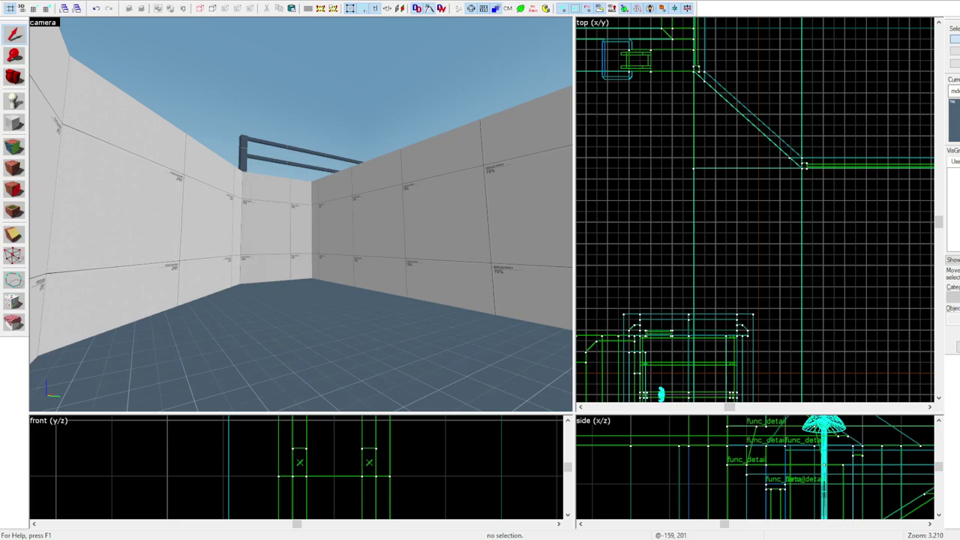
pyautogui.click(304, 217)
pyautogui.press('z')
pyautogui.click(301, 215)
pyautogui.keyDown('ctrl'); pyautogui.click(301, 214); pyautogui.keyUp('ctrl')
pyautogui.press('z')
pyautogui.scroll(-4, 724, 255)
pyautogui.hotkey('shift', 'x')
pyautogui.scroll(6, 806, 148)
pyautogui.scroll(-3, 695, 157)
pyautogui.press('z')
pyautogui.press('Escape')
pyautogui.press('w')
pyautogui.press('Escape')
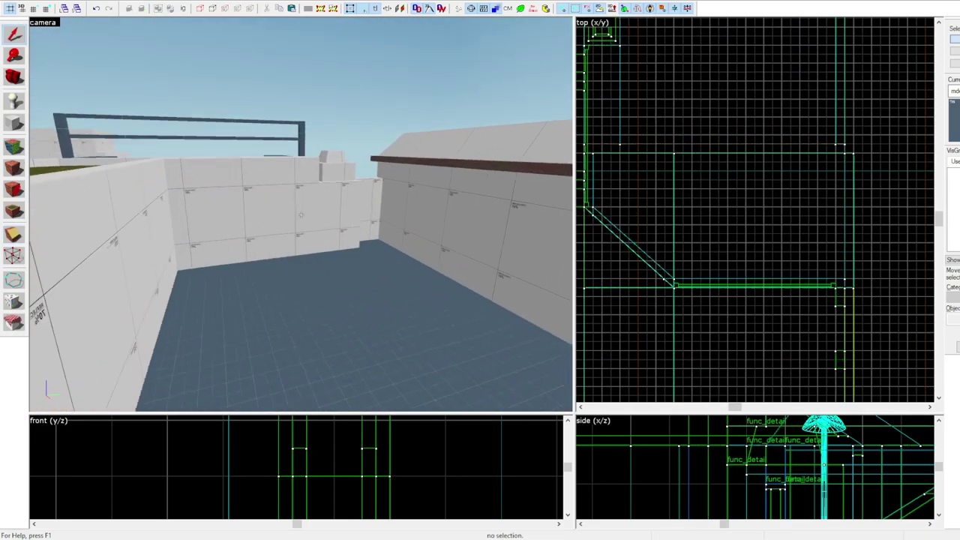
# Select the two facing walls of the courtyard and split both with one vertical clip, keeping both sides
pyautogui.click(300, 215)
pyautogui.keyDown('ctrl'); pyautogui.click(301, 215); pyautogui.keyUp('ctrl')
pyautogui.press('z')
pyautogui.scroll(-5, 798, 149)
pyautogui.hotkey('shift', 'x')
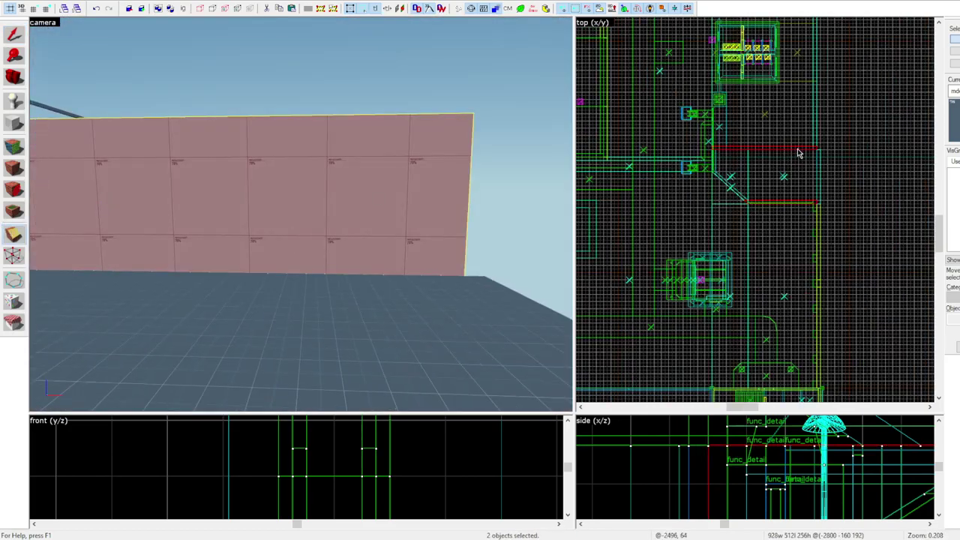
pyautogui.scroll(7, 785, 149)
pyautogui.moveTo(734, 179); pyautogui.dragTo(734, 153)
pyautogui.press('Escape')
pyautogui.scroll(-3, 735, 240)
pyautogui.scroll(3, 731, 266)
pyautogui.moveTo(735, 329); pyautogui.dragTo(735, 303)
pyautogui.hotkey('shift', 'x')
pyautogui.hotkey('shift', 'x')
pyautogui.press('Return')
# Split both facing walls a second time to isolate a 128-unit-wide section in each
pyautogui.moveTo(810, 285); pyautogui.dragTo(785, 287)
pyautogui.press('z')
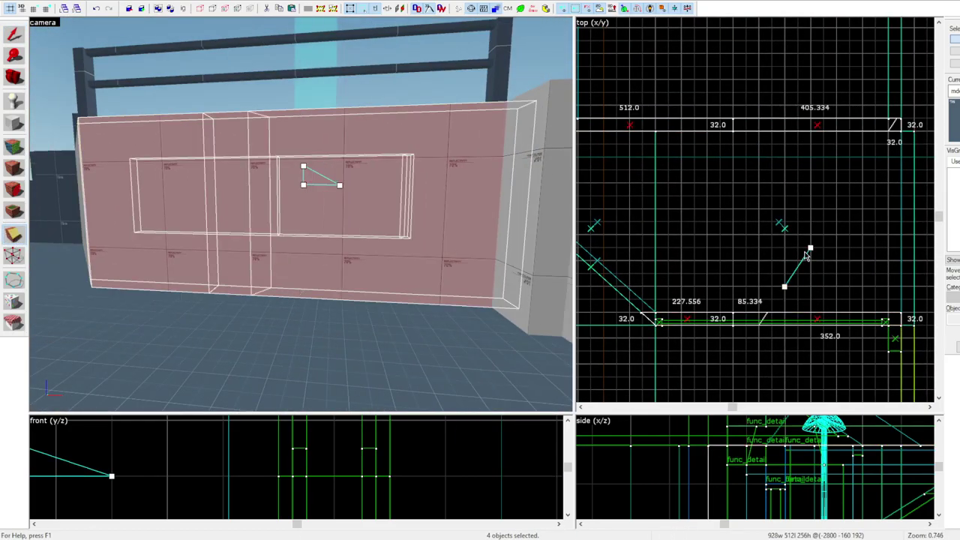
pyautogui.moveTo(810, 248); pyautogui.dragTo(784, 248)
pyautogui.press('Return')
# Select the two 128-unit-wide wall sections and raise their lower edge to open doorways beneath the remaining lintels
pyautogui.click(14, 34)
pyautogui.click(252, 204)
pyautogui.press('z')
pyautogui.keyDown('ctrl'); pyautogui.click(303, 214); pyautogui.keyUp('ctrl')
pyautogui.press('z')
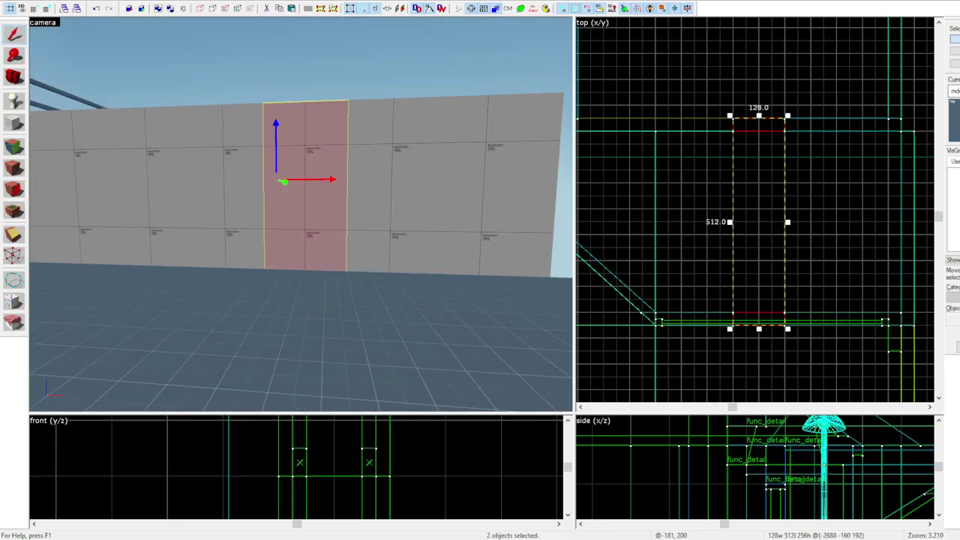
pyautogui.press('w')
pyautogui.press('z')
pyautogui.scroll(-11, 807, 453)
pyautogui.scroll(5, 769, 460)
pyautogui.moveTo(770, 501); pyautogui.dragTo(772, 458)
pyautogui.press('z')
pyautogui.click(303, 121)
pyautogui.scroll(4, 777, 440)
pyautogui.click(15, 239)
pyautogui.press('z')
pyautogui.click(14, 34)
pyautogui.scroll(4, 778, 324)
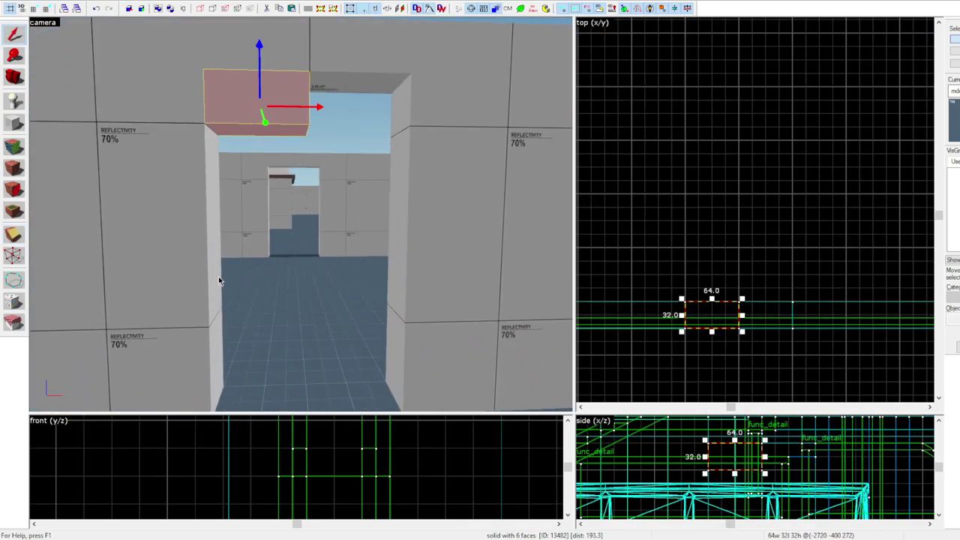
pyautogui.press('Delete')
# Create an arch primitive with 128 by 128 by 32 unit bounds in front of the doorway
pyautogui.hotkey('shift', 'b')
pyautogui.scroll(-5, 741, 218)
pyautogui.scroll(4, 739, 226)
pyautogui.moveTo(694, 239)
pyautogui.mouseDown()
pyautogui.moveTo(781, 164)
pyautogui.moveTo(760, 146)
pyautogui.mouseUp()
pyautogui.scroll(-2, 778, 161)
pyautogui.scroll(2, 762, 159)
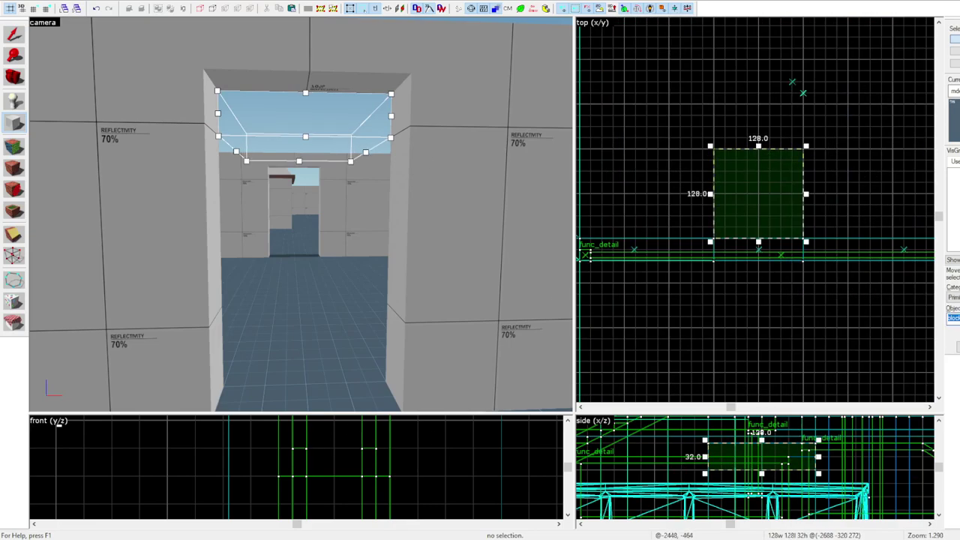
pyautogui.click(954, 328)
pyautogui.press('Return')
pyautogui.press('Return')
# Rotate the arch ring upright and move it into the doorway opening beneath the lintel
pyautogui.hotkey('shift', 's')
pyautogui.scroll(-1, 782, 455)
pyautogui.click(786, 453)
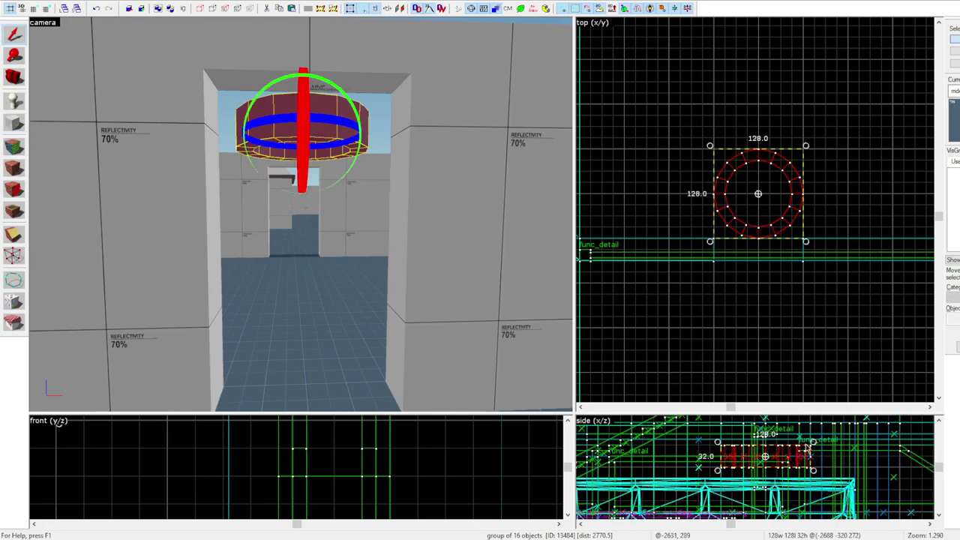
pyautogui.moveTo(813, 442); pyautogui.dragTo(780, 503)
pyautogui.moveTo(772, 147); pyautogui.dragTo(807, 207)
pyautogui.scroll(4, 740, 200)
pyautogui.moveTo(739, 196); pyautogui.dragTo(740, 307)
pyautogui.moveTo(765, 457); pyautogui.dragTo(765, 490)
# Ungroup the arch ring and delete its lower segments, keeping the upper half in the doorway
pyautogui.hotkey('ctrl', 'w')
pyautogui.press('Escape')
pyautogui.click(220, 180)
pyautogui.press('Delete')
pyautogui.click(248, 236)
pyautogui.press('Delete')
pyautogui.click(341, 251)
pyautogui.click(290, 260)
pyautogui.press('Delete')
pyautogui.click(375, 231)
pyautogui.press('Delete')
pyautogui.click(388, 144)
# Draw a 64 by 32 by 16 unit block over the right half of the arch's top, level with the lintel's underside
pyautogui.hotkey('shift', 'b')
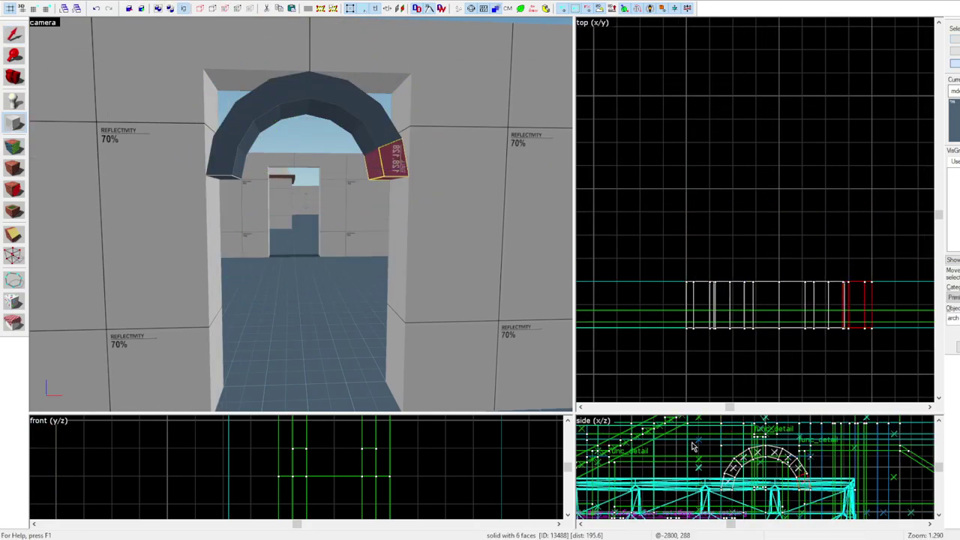
pyautogui.scroll(4, 816, 461)
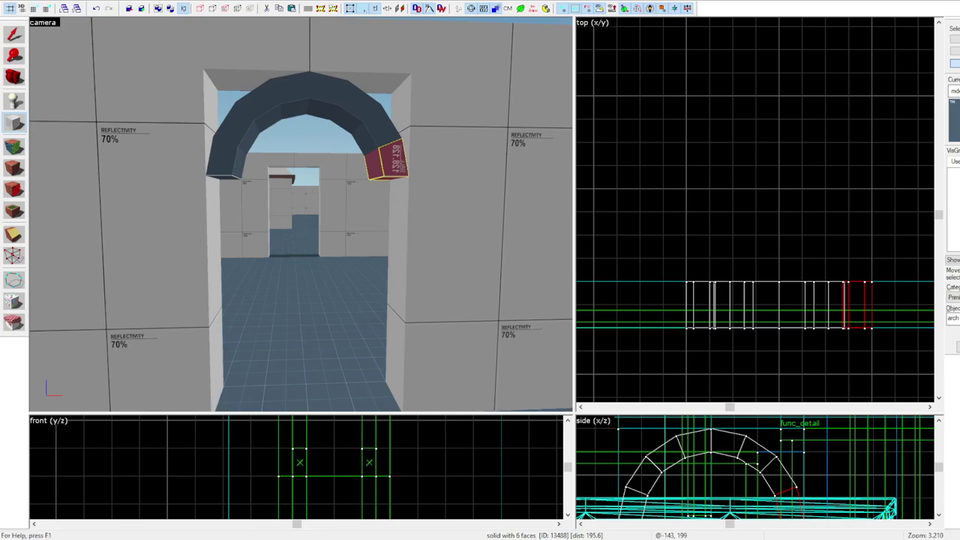
pyautogui.hotkey('shift', 's')
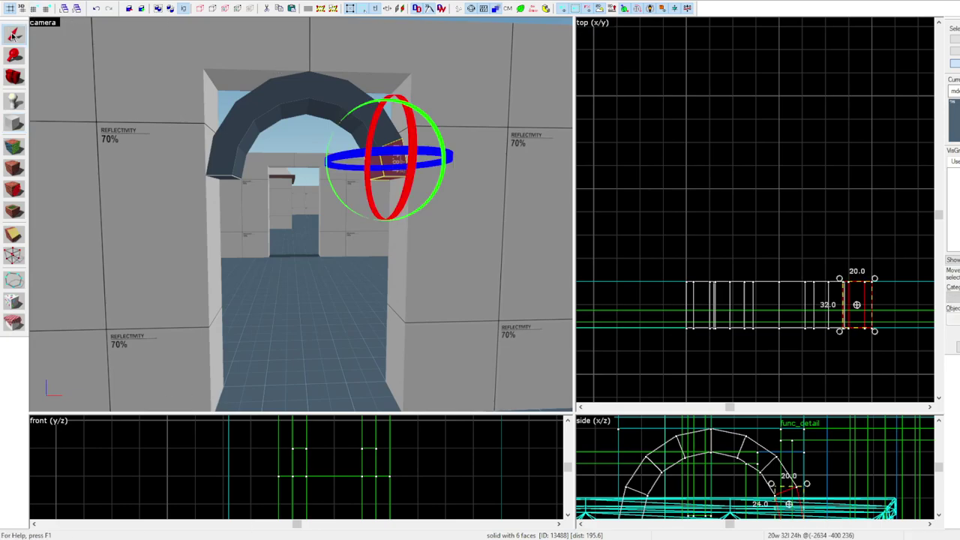
pyautogui.scroll(1, 791, 493)
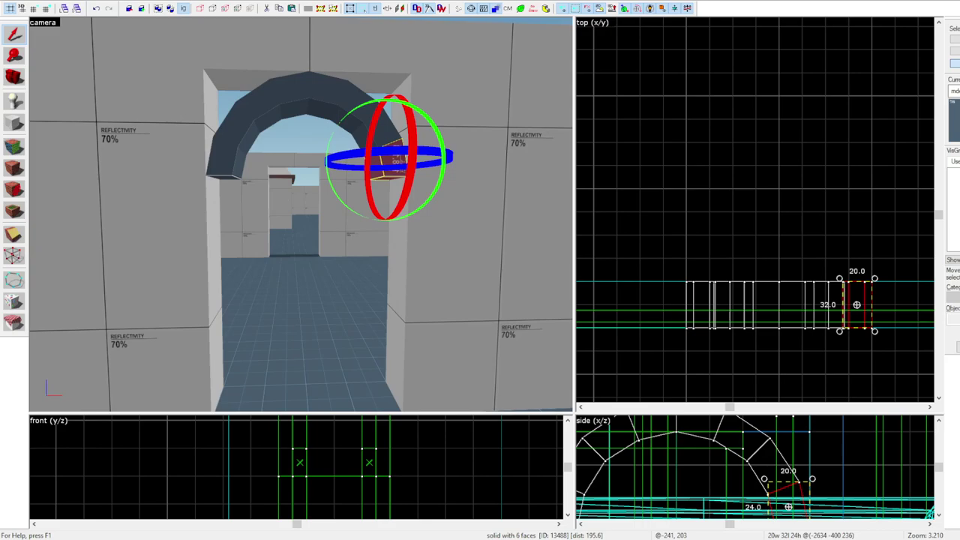
pyautogui.click(214, 193)
pyautogui.moveTo(782, 435); pyautogui.dragTo(722, 445)
pyautogui.scroll(5, 725, 439)
pyautogui.hotkey('shift', 's')
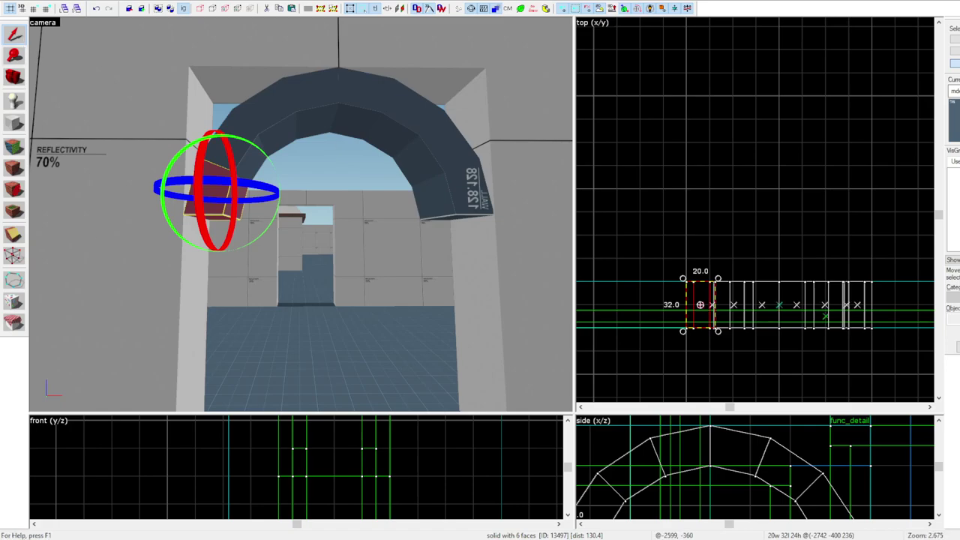
pyautogui.hotkey('shift', 'b')
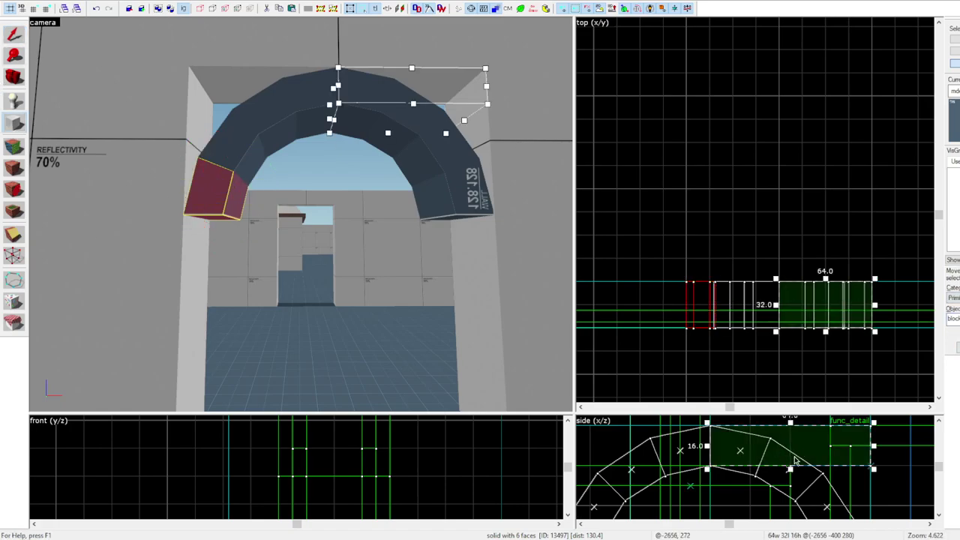
# Move the block's lower vertices onto the arch joints so its underside follows the topmost right arch segment
pyautogui.hotkey('shift', 'v')
pyautogui.click(791, 467)
pyautogui.scroll(14, 790, 442)
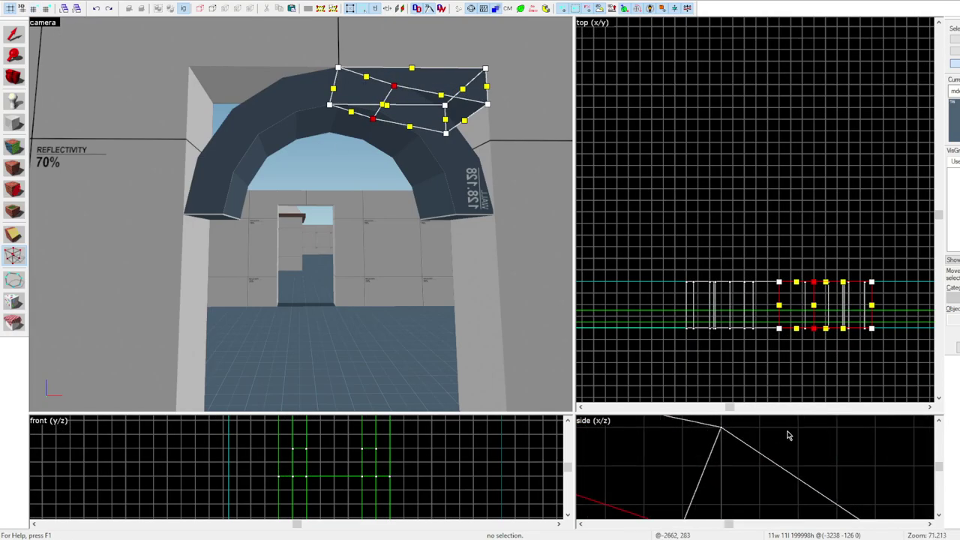
pyautogui.scroll(-16, 790, 435)
pyautogui.moveTo(755, 440); pyautogui.dragTo(755, 435)
pyautogui.scroll(5, 813, 445)
pyautogui.moveTo(807, 456); pyautogui.dragTo(807, 427)
pyautogui.hotkey('shift', 's')
pyautogui.click(433, 144)
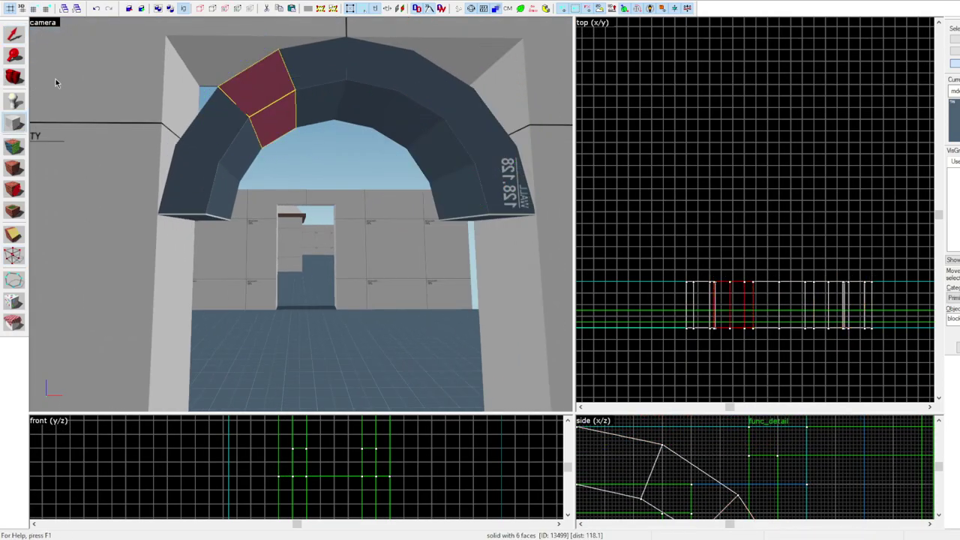
# Add a second filler block beside the next right arch segment and fit its vertices to the segment's outer edge
pyautogui.click(420, 45)
pyautogui.keyDown('shift'); pyautogui.moveTo(671, 450); pyautogui.dragTo(738, 494); pyautogui.keyUp('shift')
pyautogui.hotkey('shift', 'v')
pyautogui.scroll(-2, 720, 474)
pyautogui.moveTo(621, 454); pyautogui.dragTo(680, 455)
pyautogui.scroll(1, 679, 454)
pyautogui.scroll(5, 815, 468)
pyautogui.moveTo(814, 454)
pyautogui.mouseDown()
pyautogui.moveTo(814, 483)
pyautogui.moveTo(786, 499)
pyautogui.mouseUp()
pyautogui.hotkey('shift', 's')
# Shape the third filler piece by pulling its vertices onto the arch's outer curve and the door opening's edge
pyautogui.scroll(-5, 786, 466)
pyautogui.hotkey('shift', 'v')
pyautogui.moveTo(658, 449); pyautogui.dragTo(759, 515)
pyautogui.moveTo(739, 442); pyautogui.dragTo(778, 442)
pyautogui.scroll(4, 735, 438)
pyautogui.moveTo(695, 429); pyautogui.dragTo(745, 428)
pyautogui.scroll(-3, 778, 465)
pyautogui.moveTo(806, 489); pyautogui.dragTo(810, 508)
pyautogui.moveTo(828, 489); pyautogui.dragTo(828, 508)
pyautogui.scroll(-4, 769, 429)
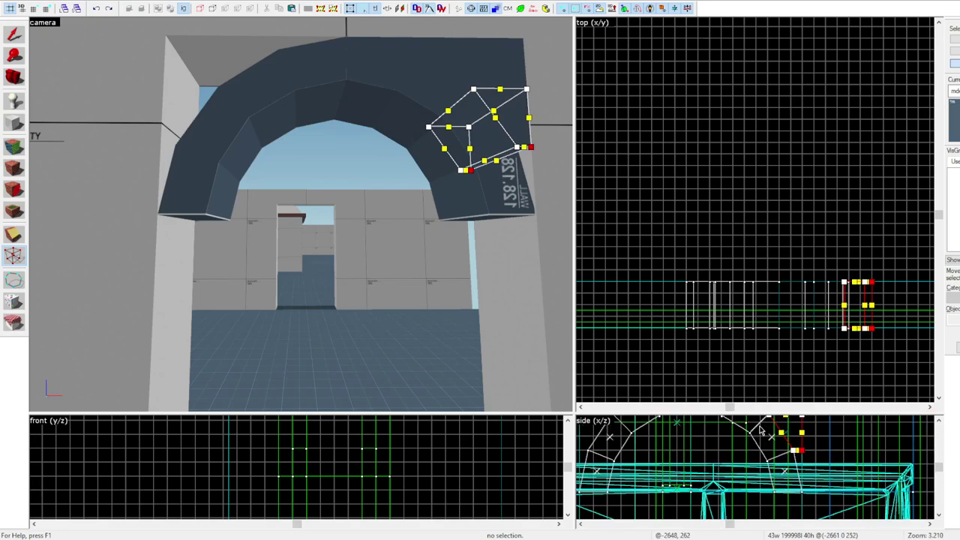
# Clip the lowest filler piece along the outer edge of the arch's bottom right segment
pyautogui.hotkey('shift', 's')
pyautogui.scroll(8, 765, 435)
pyautogui.hotkey('shift', 'x')
pyautogui.scroll(-4, 781, 454)
pyautogui.moveTo(750, 437); pyautogui.dragTo(765, 496)
pyautogui.press('Return')
pyautogui.hotkey('shift', 's')
# Select the four right corner fillers, copy them to the arch's left half and mirror them to fit
pyautogui.keyDown('ctrl'); pyautogui.click(513, 120); pyautogui.keyUp('ctrl')
pyautogui.keyDown('ctrl'); pyautogui.click(495, 69); pyautogui.keyUp('ctrl')
pyautogui.keyDown('ctrl'); pyautogui.click(462, 44); pyautogui.keyUp('ctrl')
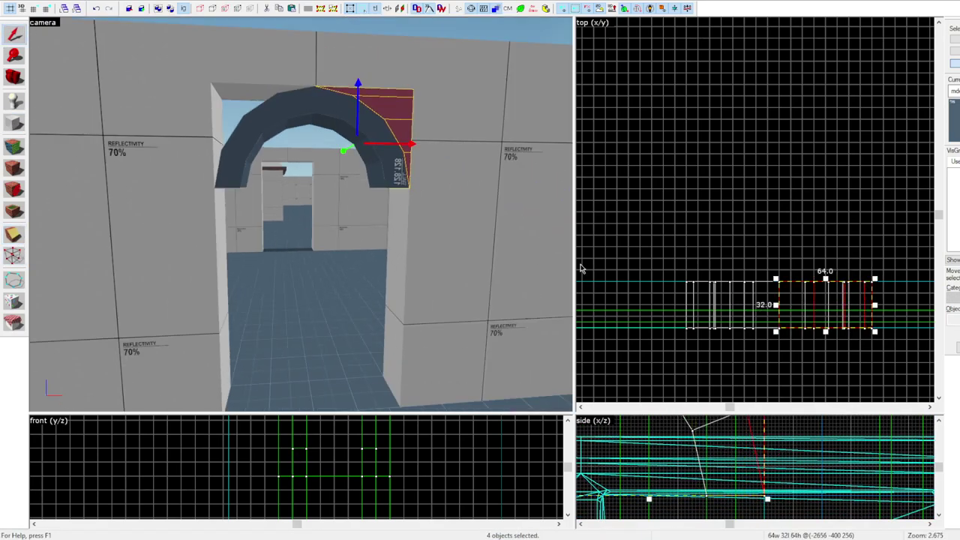
pyautogui.scroll(4, 298, 225)
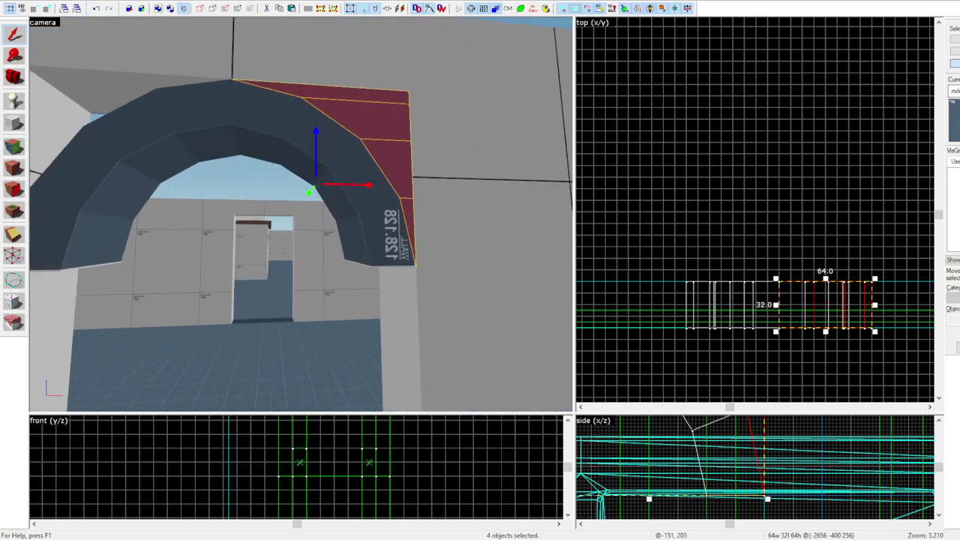
pyautogui.keyDown('shift'); pyautogui.moveTo(819, 297); pyautogui.dragTo(729, 296); pyautogui.keyUp('shift')
pyautogui.scroll(5, 758, 288)
pyautogui.scroll(-6, 836, 269)
pyautogui.click(806, 290)
pyautogui.moveTo(833, 268); pyautogui.dragTo(728, 278)
pyautogui.scroll(-4, 390, 172)
# Add the remaining right fillers to the selection and tie all eight corner pieces to a func_detail entity
pyautogui.keyDown('ctrl'); pyautogui.click(379, 156); pyautogui.keyUp('ctrl')
pyautogui.keyDown('ctrl'); pyautogui.click(391, 183); pyautogui.keyUp('ctrl')
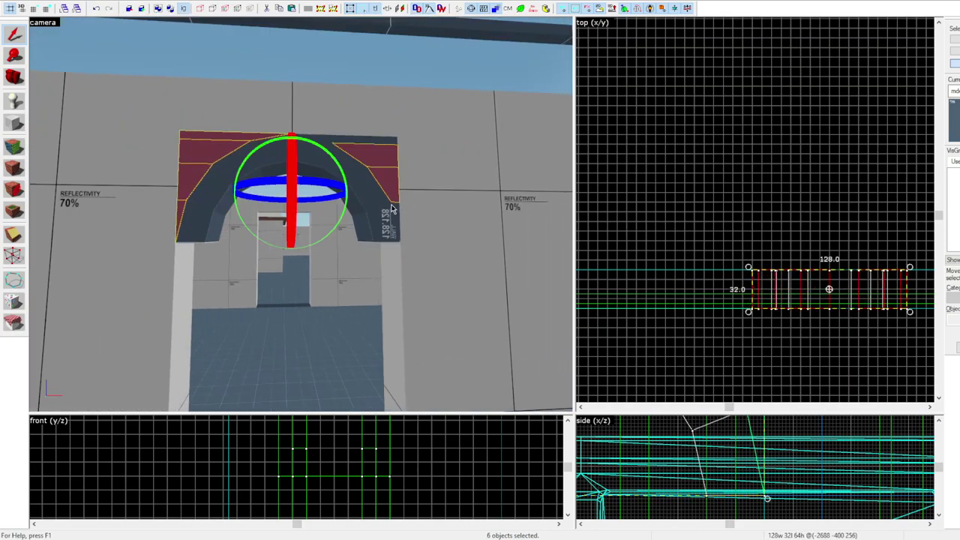
pyautogui.press('z')
pyautogui.press('w')
pyautogui.press('z')
pyautogui.scroll(-4, 815, 458)
pyautogui.scroll(7, 714, 431)
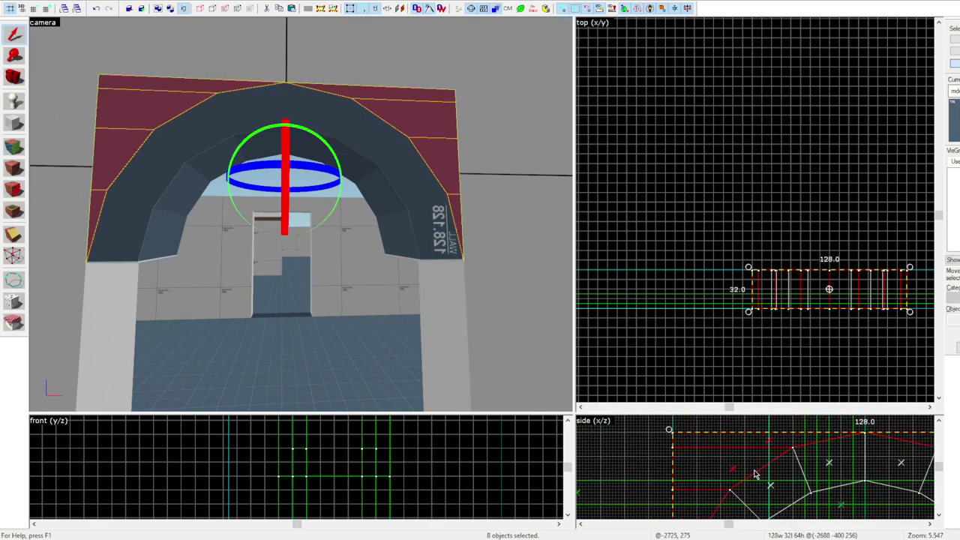
pyautogui.hotkey('ctrl', 't')
pyautogui.press('z')
pyautogui.press('s')
pyautogui.press('z')
pyautogui.click(185, 211)
pyautogui.click(172, 254)
pyautogui.hotkey('shift', 'b')
pyautogui.press('[')
pyautogui.scroll(-9, 759, 468)
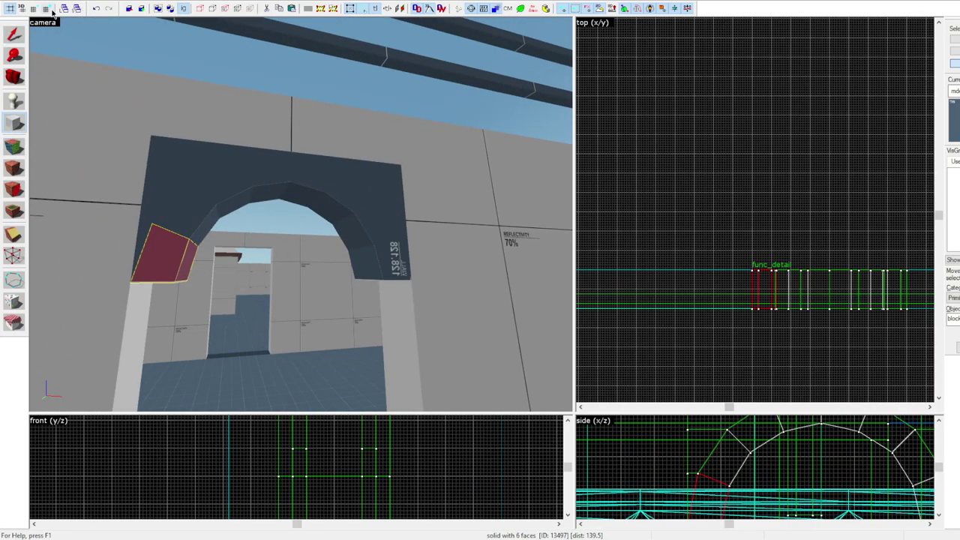
pyautogui.scroll(-3, 760, 469)
pyautogui.scroll(4, 738, 450)
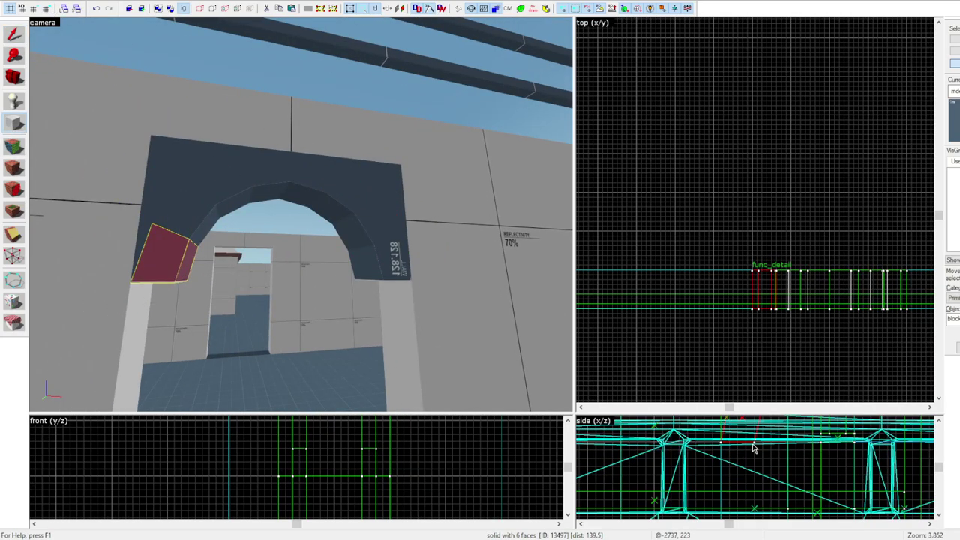
pyautogui.hotkey('shift', 's')
pyautogui.press('s')
pyautogui.press('z')
pyautogui.click(111, 210)
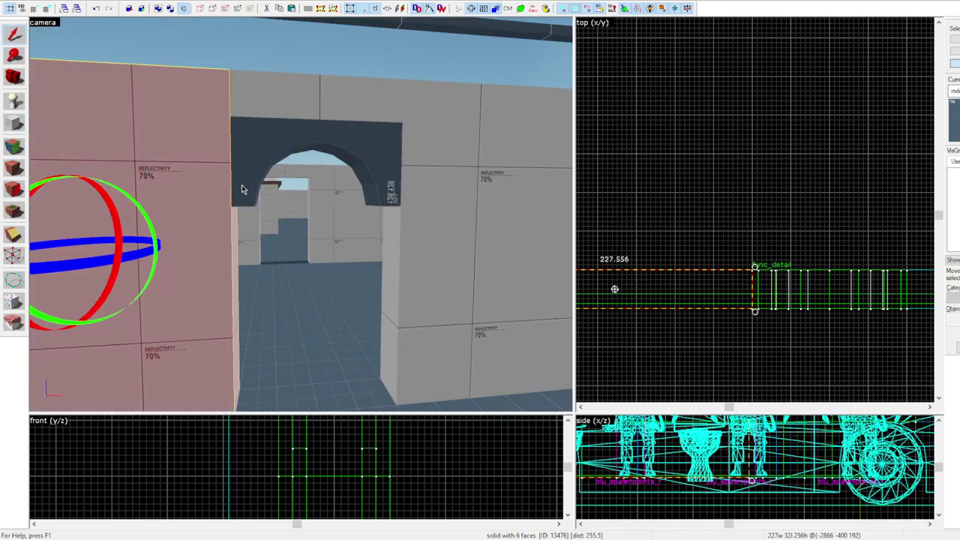
# Select the arch's lower left segment and draw a 16 by 32 unit block footprint beneath its end
pyautogui.click(249, 180)
pyautogui.hotkey('shift', 'b')
pyautogui.scroll(4, 774, 478)
pyautogui.scroll(8, 773, 304)
pyautogui.press('z')
pyautogui.press('z')
pyautogui.click(665, 245)
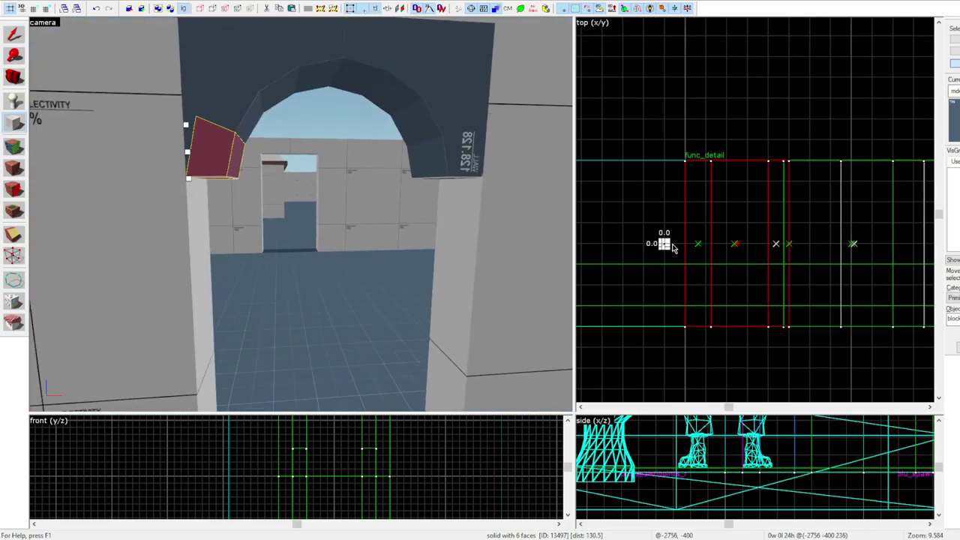
pyautogui.moveTo(685, 160); pyautogui.dragTo(789, 326)
# Adjust the left jamb block to 160 units high so it spans from the floor to the arch's base
pyautogui.scroll(-12, 765, 465)
pyautogui.scroll(10, 783, 451)
pyautogui.moveTo(795, 433)
pyautogui.mouseDown()
pyautogui.moveTo(799, 500)
pyautogui.moveTo(803, 485)
pyautogui.moveTo(780, 450)
pyautogui.moveTo(780, 459)
pyautogui.mouseUp()
pyautogui.scroll(-12, 780, 441)
pyautogui.scroll(8, 781, 457)
pyautogui.press('z')
pyautogui.press('w')
pyautogui.press('z')
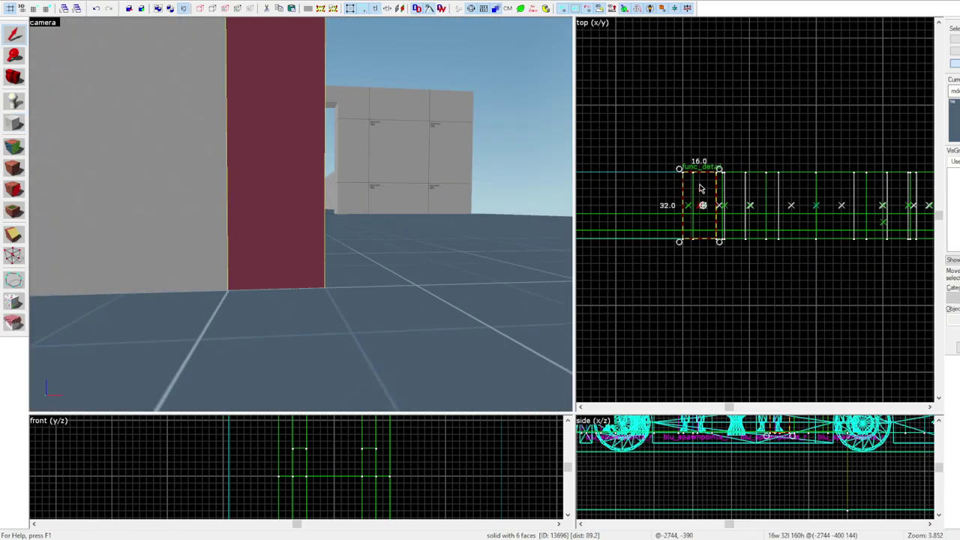
# Copy the jamb block beneath the arch's right end and select it together with the arch segments
pyautogui.click(714, 210)
pyautogui.hotkey('ctrl', 'shift', 'e')
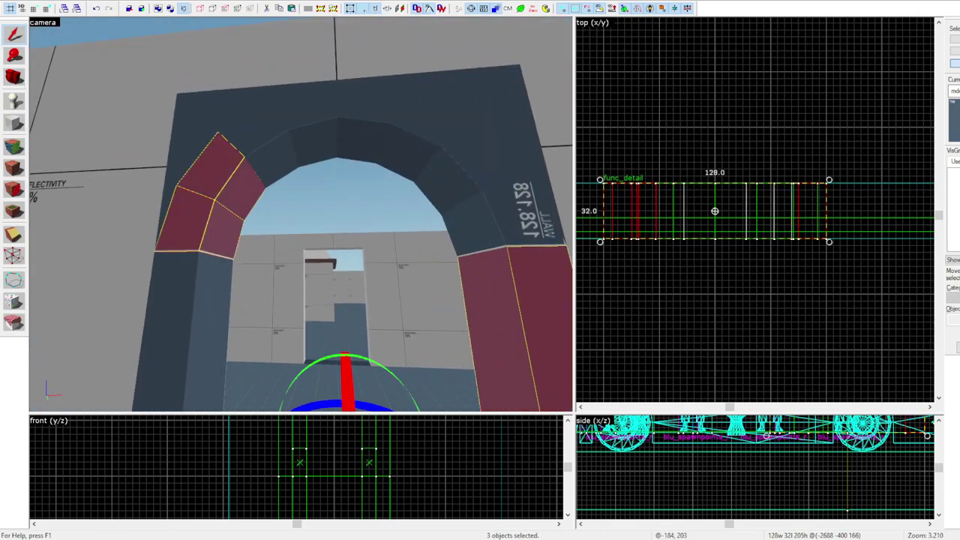
pyautogui.press('Down')
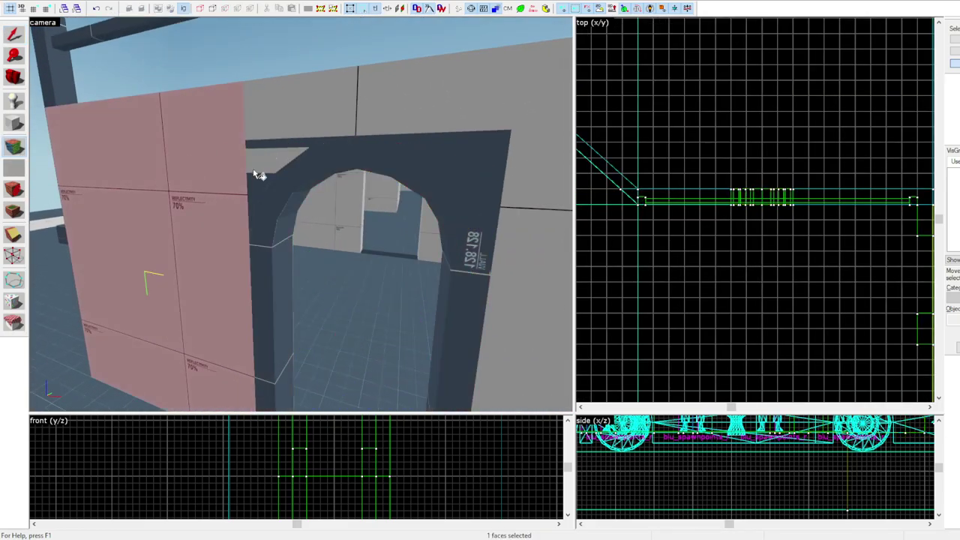
# Apply the adjacent wall's reflectivity texture to the front faces of the corner fillers around the arch
pyautogui.rightClick(302, 143)
pyautogui.rightClick(398, 141)
pyautogui.rightClick(450, 154)
pyautogui.press('z')
pyautogui.press('z')
pyautogui.rightClick(309, 152)
pyautogui.press('z')
pyautogui.press('z')
pyautogui.rightClick(241, 201)
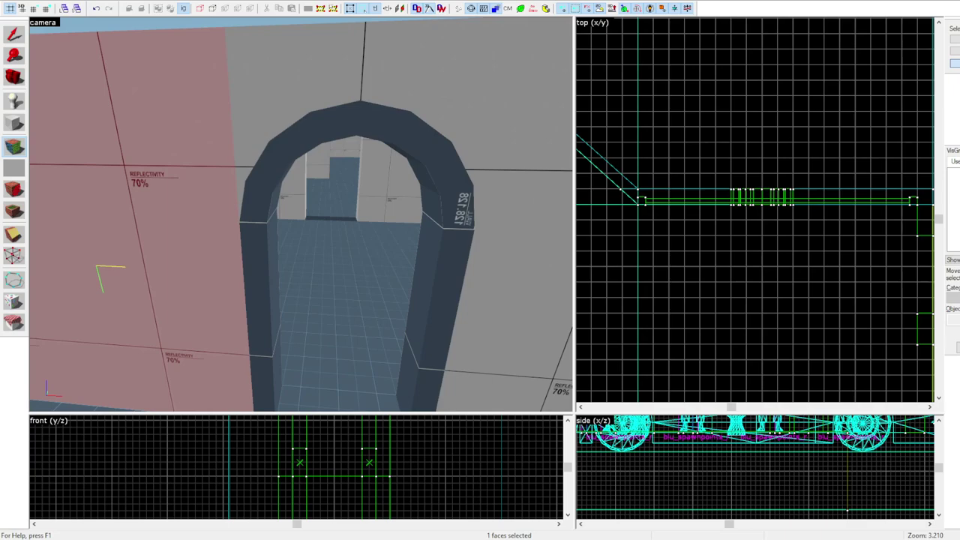
# Combine the arch segments and jambs as a func_detail, and stretch the archway into a 512-unit-long passage with its corner fillers
pyautogui.press('z')
pyautogui.hotkey('shift', 's')
pyautogui.click(446, 120)
pyautogui.keyDown('ctrl'); pyautogui.click(452, 147); pyautogui.keyUp('ctrl')
pyautogui.keyDown('ctrl'); pyautogui.click(201, 117); pyautogui.keyUp('ctrl')
pyautogui.keyDown('ctrl'); pyautogui.click(192, 154); pyautogui.keyUp('ctrl')
pyautogui.keyDown('ctrl'); pyautogui.click(188, 191); pyautogui.keyUp('ctrl')
pyautogui.keyDown('ctrl'); pyautogui.click(464, 193); pyautogui.keyUp('ctrl')
pyautogui.click(423, 140)
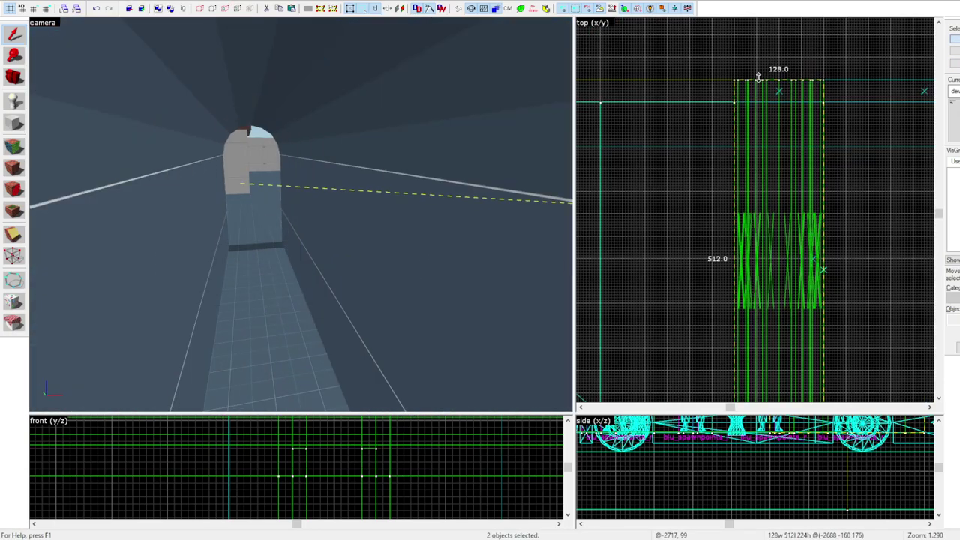
# Select the two floor sections around the arched passage
pyautogui.click(277, 258)
pyautogui.scroll(-3, 807, 172)
pyautogui.press('z')
pyautogui.press('w')
pyautogui.press('z')
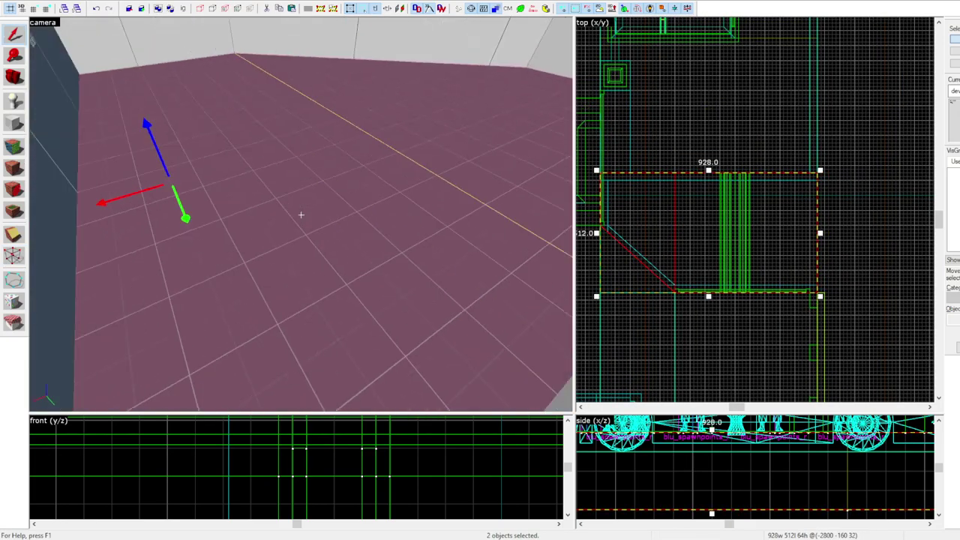
# Shorten the arch frame to 32 units deep in the near wall and place a matching frame in the far wall
pyautogui.click(174, 270)
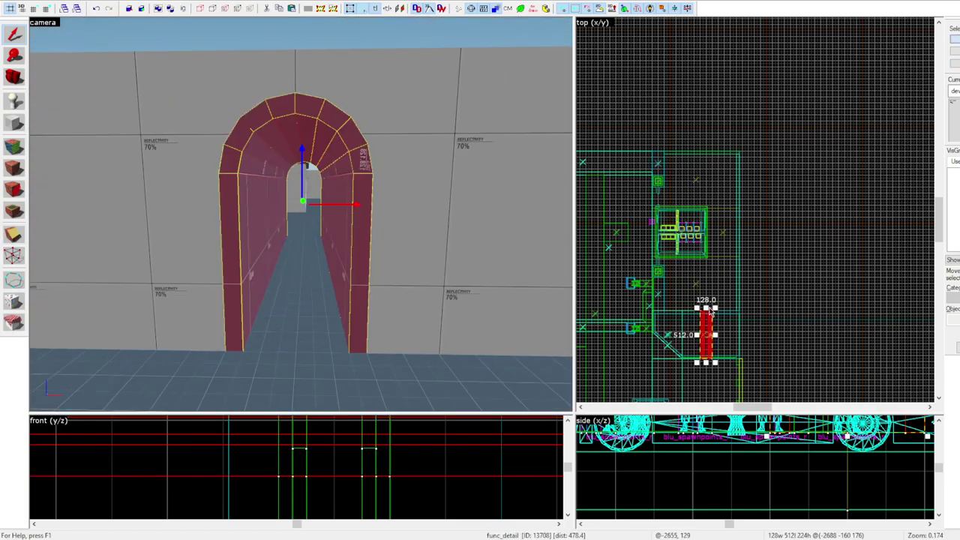
pyautogui.scroll(5, 706, 349)
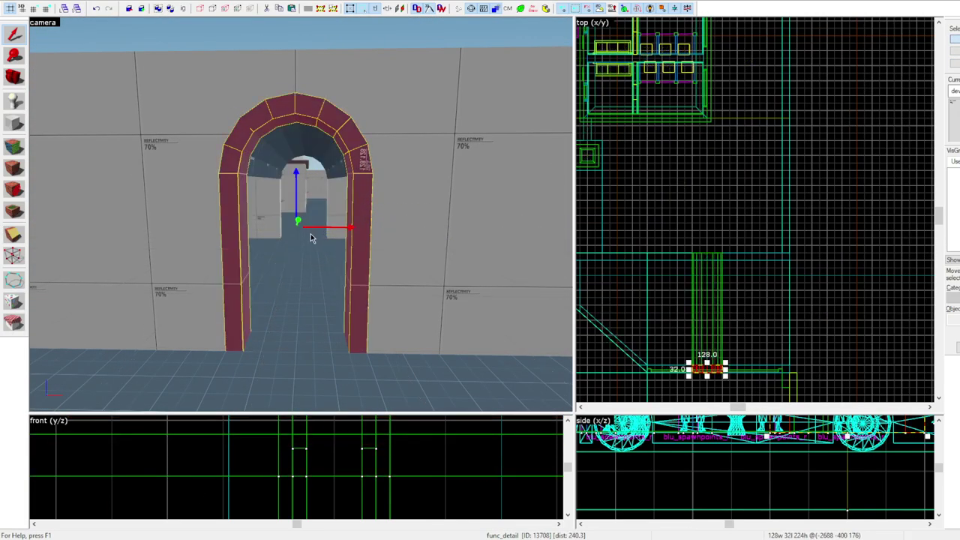
pyautogui.click(331, 160)
pyautogui.click(302, 214)
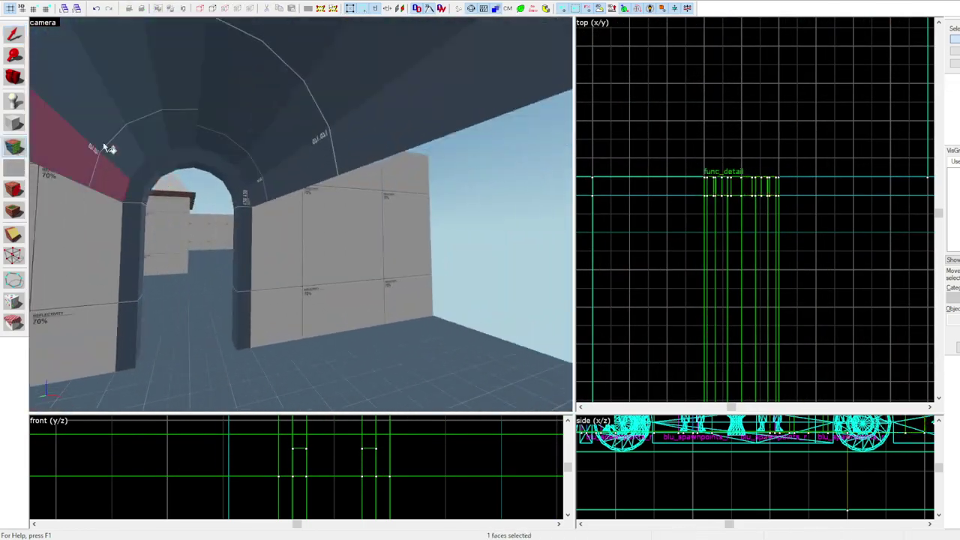
# Wrap the wall texture from face to face across the underside of the curved passage ceiling
pyautogui.keyDown('alt'); pyautogui.rightClick(114, 149); pyautogui.keyUp('alt')
pyautogui.keyDown('alt'); pyautogui.rightClick(143, 124); pyautogui.keyUp('alt')
pyautogui.keyDown('alt'); pyautogui.rightClick(181, 105); pyautogui.keyUp('alt')
pyautogui.keyDown('alt'); pyautogui.rightClick(212, 111); pyautogui.keyUp('alt')
pyautogui.keyDown('alt'); pyautogui.rightClick(242, 121); pyautogui.keyUp('alt')
pyautogui.keyDown('alt'); pyautogui.rightClick(296, 128); pyautogui.keyUp('alt')
pyautogui.press('z')
pyautogui.hotkey('shift', 's')
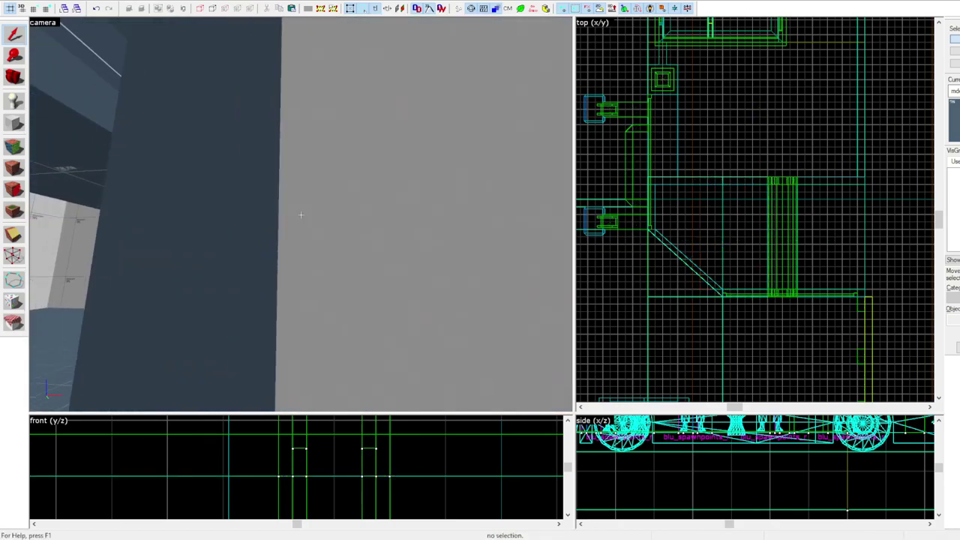
# Apply the wall texture to the corner fillers of the second archway and select the lintel above it
pyautogui.click(301, 215)
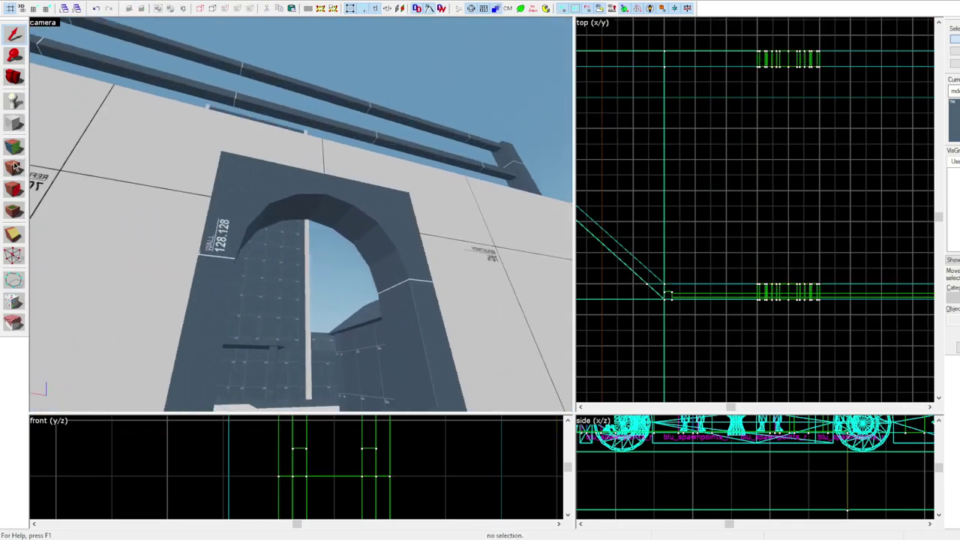
pyautogui.click(14, 167)
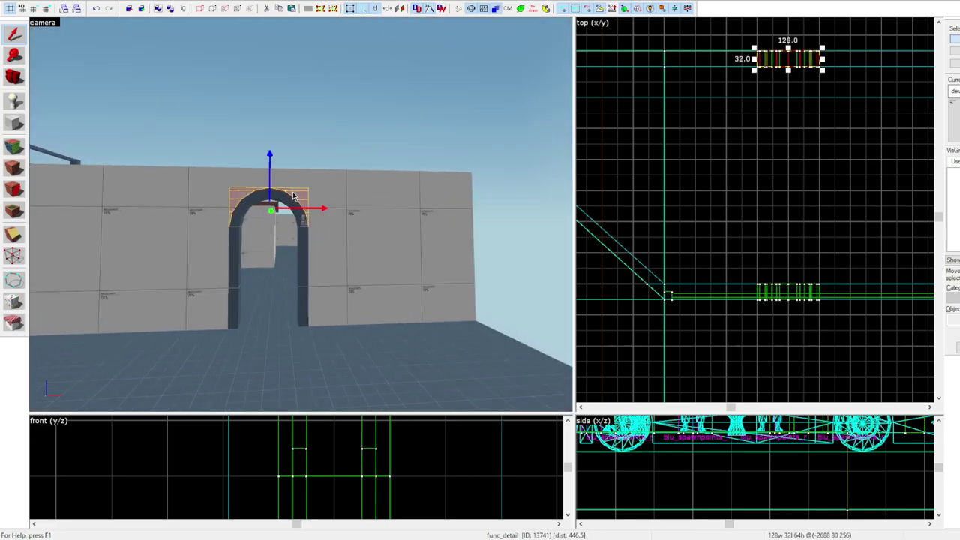
pyautogui.click(673, 155)
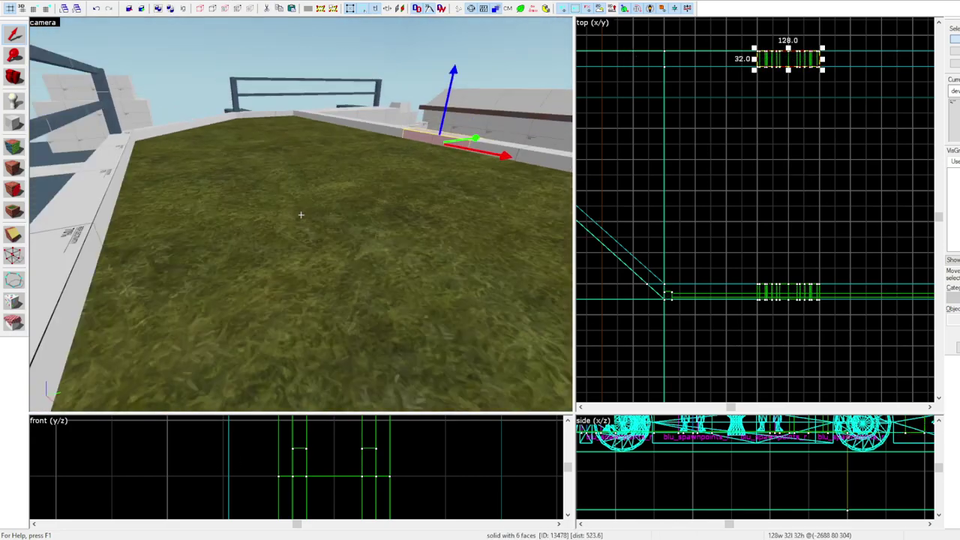
# Select the railing above the arched front wall and move its parts from the entity back to the world
pyautogui.click(301, 216)
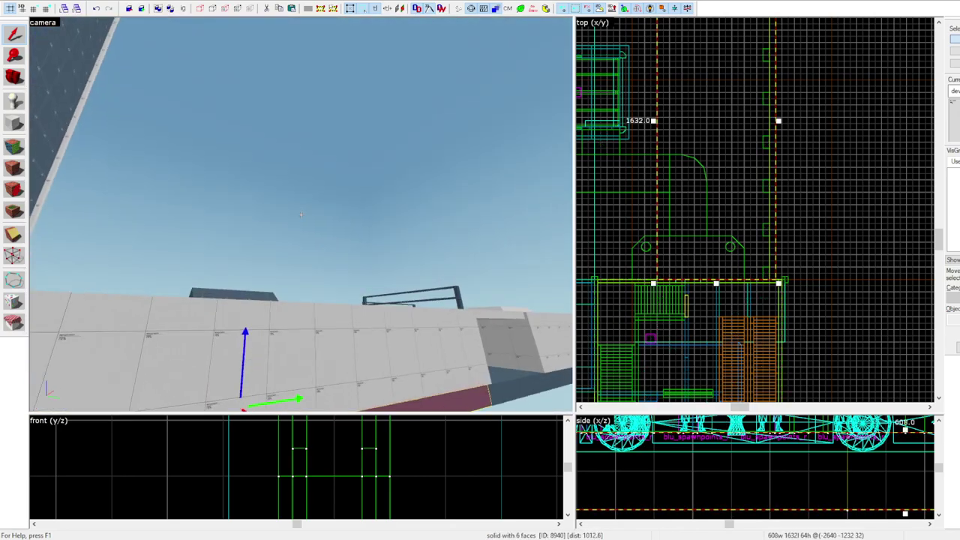
pyautogui.press('w')
pyautogui.press('z')
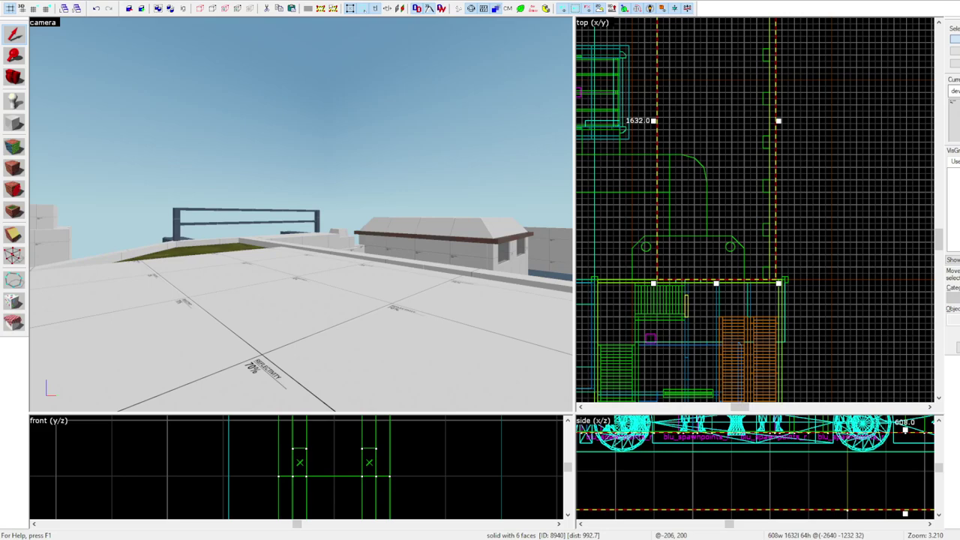
pyautogui.press('s')
pyautogui.click(301, 214)
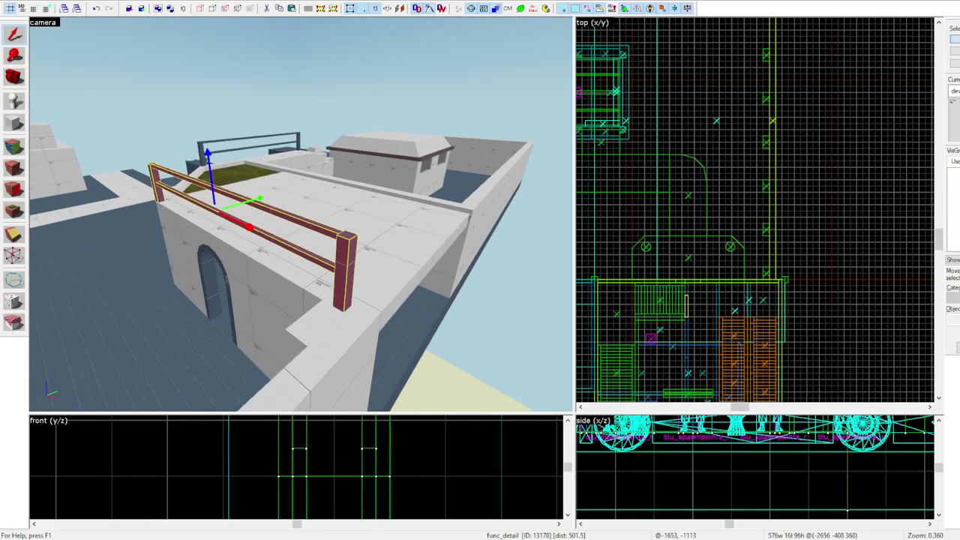
pyautogui.hotkey('ctrl', 'w')
pyautogui.press('w')
# Copy the railing's two horizontal rails into the gap along the diagonal wall
pyautogui.click(300, 214)
pyautogui.keyDown('ctrl'); pyautogui.click(300, 214); pyautogui.keyUp('ctrl')
pyautogui.scroll(-2, 799, 189)
pyautogui.scroll(9, 802, 192)
pyautogui.scroll(-4, 825, 197)
pyautogui.keyDown('shift'); pyautogui.moveTo(823, 199); pyautogui.dragTo(669, 197); pyautogui.keyUp('shift')
pyautogui.scroll(5, 668, 198)
pyautogui.scroll(5, 877, 224)
pyautogui.moveTo(911, 177)
pyautogui.mouseDown()
pyautogui.moveTo(644, 176)
pyautogui.moveTo(682, 180)
pyautogui.mouseUp()
# Reshape the copied rails by their vertices so they run parallel to the diagonal wall and meet the corner post
pyautogui.click(34, 8)
pyautogui.scroll(-9, 885, 247)
pyautogui.hotkey('shift', 'v')
pyautogui.moveTo(703, 240)
pyautogui.mouseDown()
pyautogui.moveTo(767, 190)
pyautogui.moveTo(775, 163)
pyautogui.mouseUp()
pyautogui.scroll(9, 775, 163)
pyautogui.moveTo(775, 163)
pyautogui.mouseDown()
pyautogui.moveTo(745, 150)
pyautogui.moveTo(769, 153)
pyautogui.mouseUp()
pyautogui.click(755, 156)
pyautogui.scroll(4, 760, 159)
pyautogui.moveTo(738, 176); pyautogui.dragTo(728, 152)
# Select all the rails and posts along the front and diagonal walls and tie them together as one func_detail entity
pyautogui.hotkey('shift', 's')
pyautogui.press('z')
pyautogui.click(250, 259)
pyautogui.keyDown('ctrl'); pyautogui.click(323, 211); pyautogui.keyUp('ctrl')
pyautogui.keyDown('ctrl'); pyautogui.click(330, 267); pyautogui.keyUp('ctrl')
pyautogui.keyDown('ctrl'); pyautogui.click(174, 185); pyautogui.keyUp('ctrl')
pyautogui.keyDown('ctrl'); pyautogui.click(169, 227); pyautogui.keyUp('ctrl')
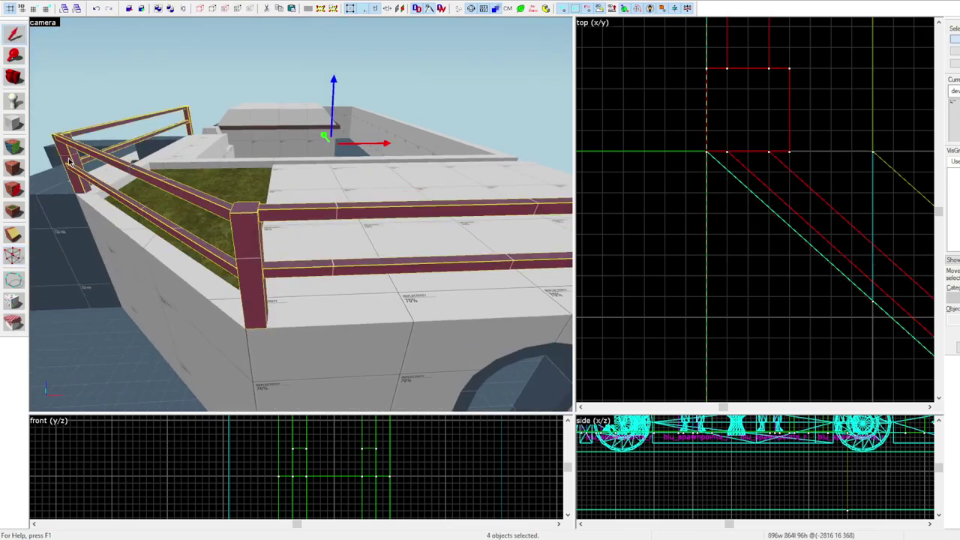
pyautogui.keyDown('ctrl'); pyautogui.click(73, 161); pyautogui.keyUp('ctrl')
pyautogui.press('z')
pyautogui.press('z')
pyautogui.hotkey('ctrl', 't')
pyautogui.scroll(-3, 311, 172)
pyautogui.click(333, 87)
pyautogui.click(375, 200)
pyautogui.press('Escape')
pyautogui.scroll(-6, 646, 194)
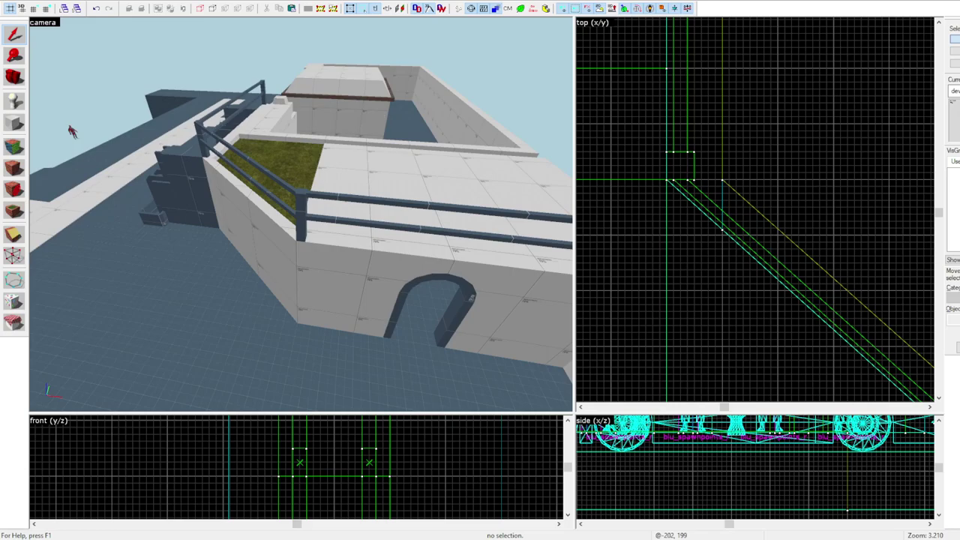
# Resize the slab above the arched passage to 8 units thick and 448 units long, beneath the grass
pyautogui.click(420, 202)
pyautogui.press('z')
pyautogui.press('Escape')
pyautogui.press('z')
pyautogui.scroll(-7, 666, 213)
pyautogui.press('z')
pyautogui.click(301, 214)
pyautogui.press('Escape')
pyautogui.press('z')
pyautogui.click(330, 97)
pyautogui.scroll(-3, 750, 469)
pyautogui.scroll(3, 750, 469)
pyautogui.moveTo(729, 471); pyautogui.dragTo(729, 477)
pyautogui.press('z')
pyautogui.scroll(-1, 836, 179)
pyautogui.moveTo(831, 177); pyautogui.dragTo(831, 167)
pyautogui.moveTo(928, 214); pyautogui.dragTo(843, 227, button='middle')
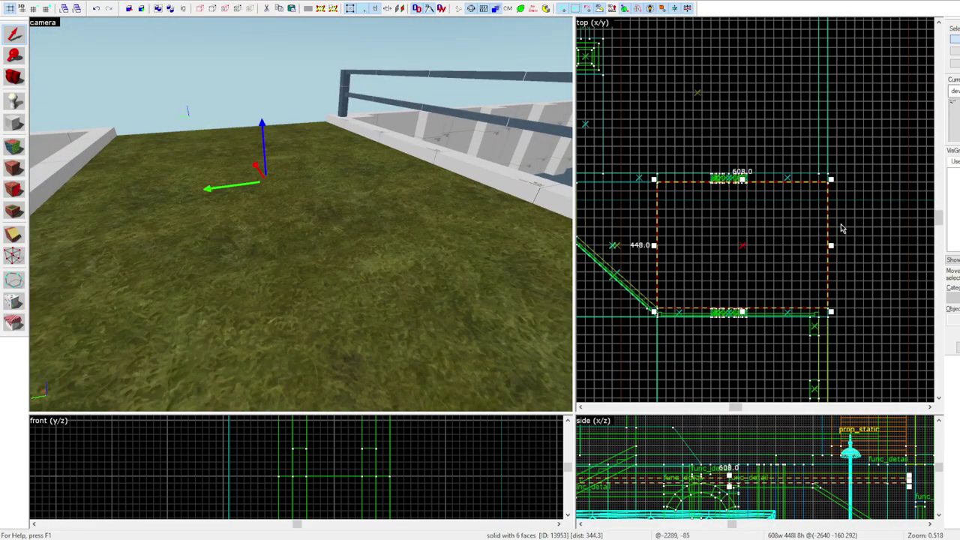
# Clip a 32-unit strip off the outer end of the grass and the slab beneath it
pyautogui.press('z')
pyautogui.press('z')
pyautogui.click(306, 212)
pyautogui.press('z')
pyautogui.press('z')
pyautogui.hotkey('shift', 'x')
pyautogui.scroll(5, 844, 181)
pyautogui.scroll(-1, 795, 150)
pyautogui.moveTo(787, 172); pyautogui.dragTo(790, 185)
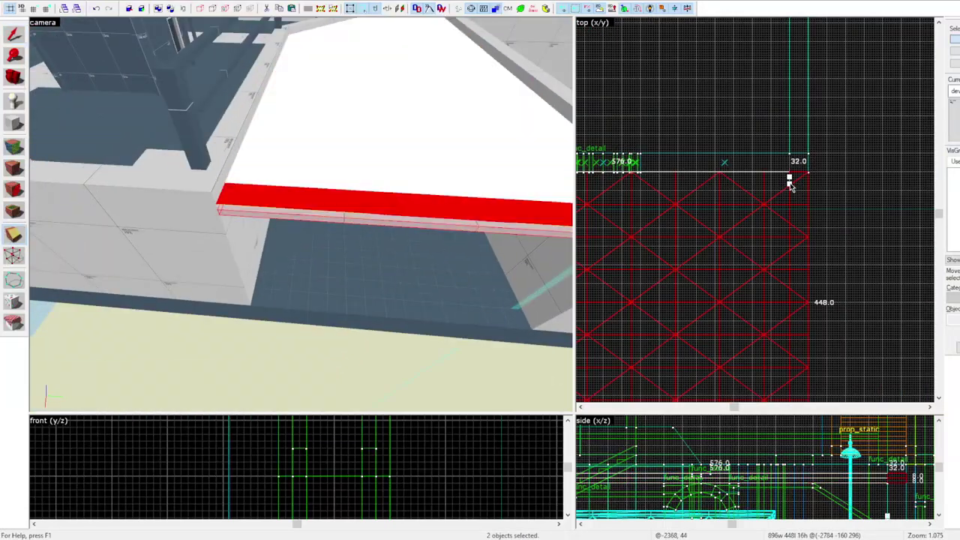
pyautogui.scroll(-1, 791, 182)
pyautogui.press('Return')
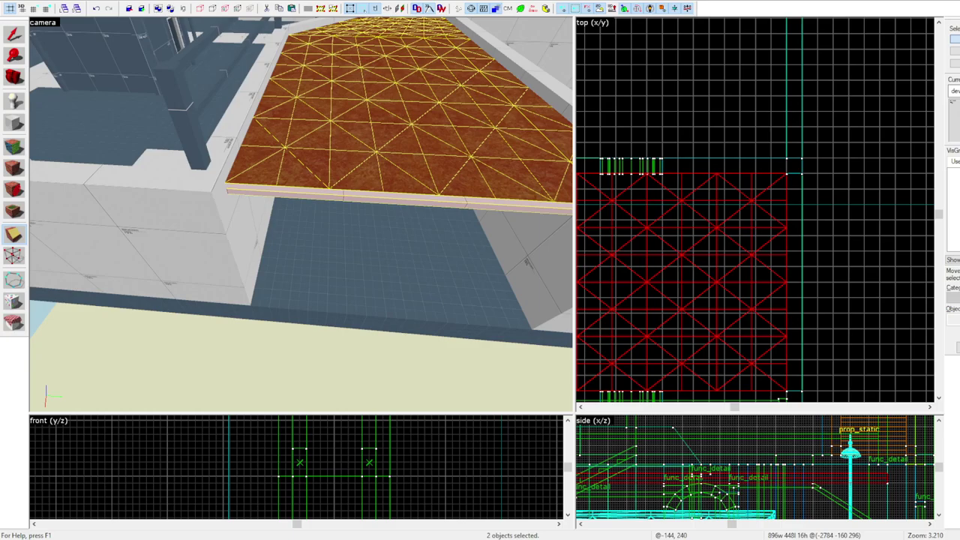
pyautogui.scroll(-5, 368, 160)
pyautogui.scroll(5, 368, 160)
pyautogui.hotkey('shift', 's')
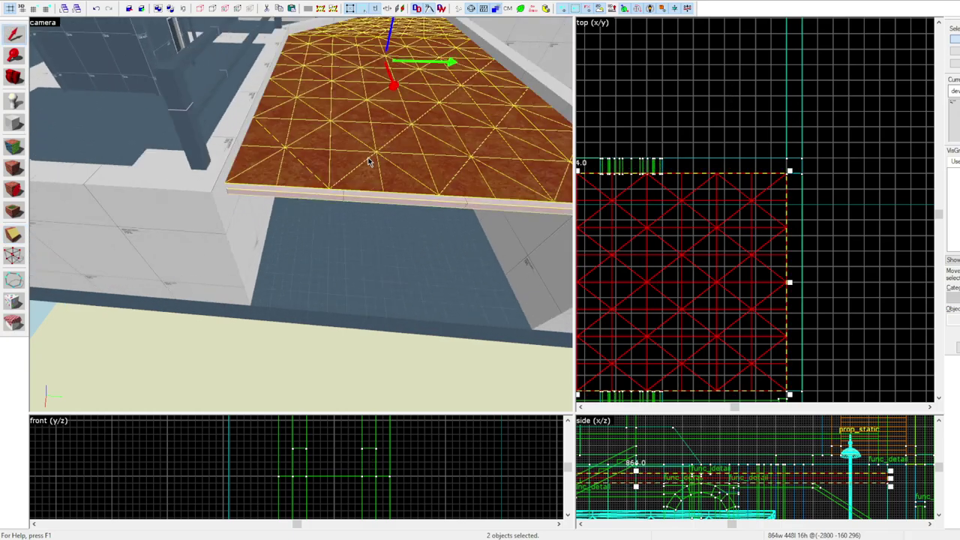
# Shorten the end section of the arched wall so it stops at the outer wall's inner face
pyautogui.click(298, 195)
pyautogui.click(259, 229)
pyautogui.scroll(2, 758, 375)
pyautogui.click(46, 10)
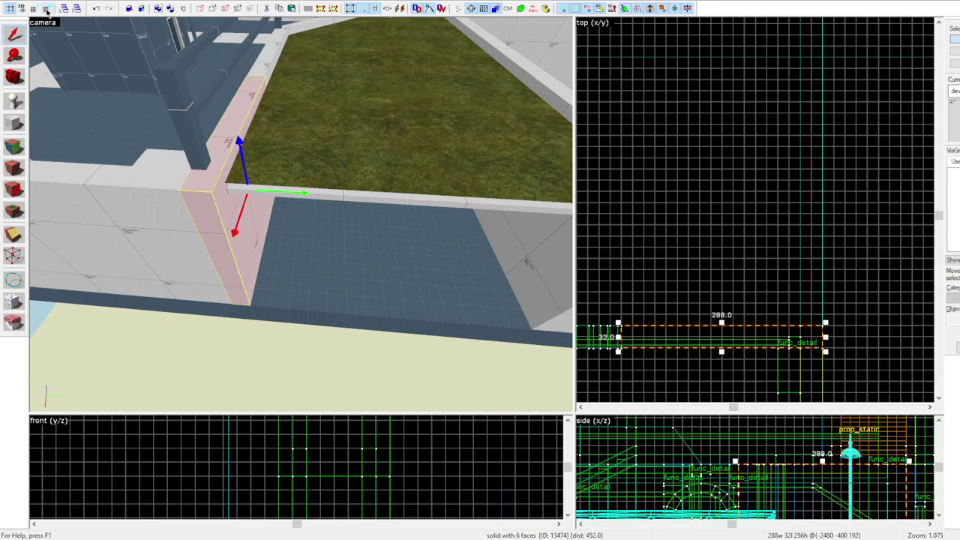
pyautogui.click(33, 10)
pyautogui.scroll(4, 837, 342)
pyautogui.moveTo(808, 332); pyautogui.dragTo(759, 331)
# Extend the outer wall to 2112 units long across the open end of the passage and delete an unneeded brush nearby
pyautogui.click(166, 234)
pyautogui.scroll(-10, 846, 225)
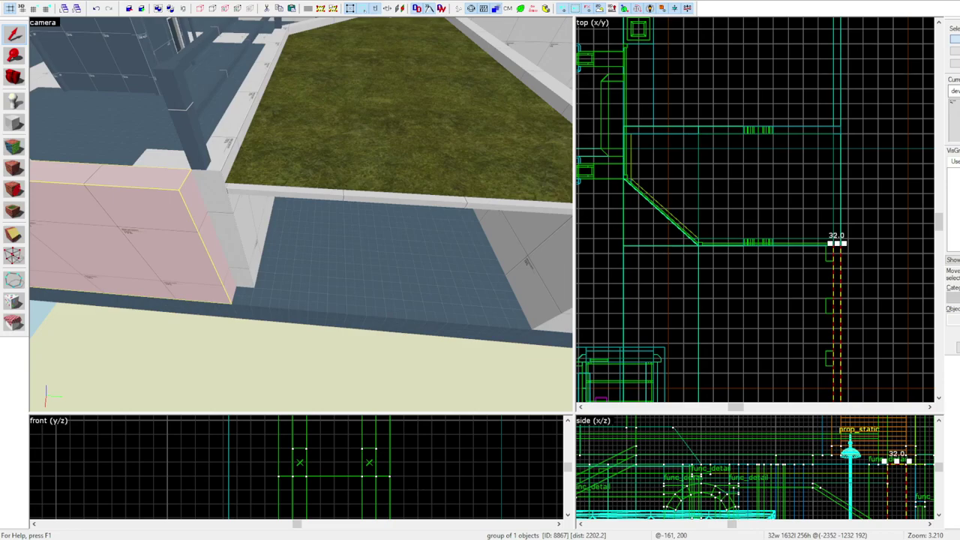
pyautogui.moveTo(838, 244); pyautogui.dragTo(838, 129)
pyautogui.scroll(-3, 375, 337)
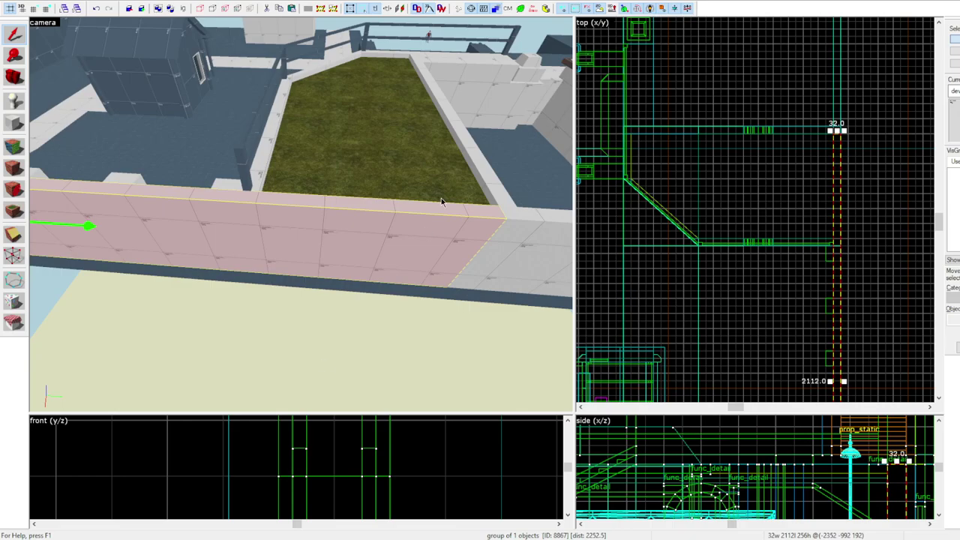
pyautogui.press('z')
pyautogui.press('w')
pyautogui.click(301, 213)
pyautogui.press('z')
pyautogui.press('Delete')
# Add a 288 by 448 unit slab, 8 units thick, beside the passage slab and shape its corner along the diagonal wall
pyautogui.click(373, 187)
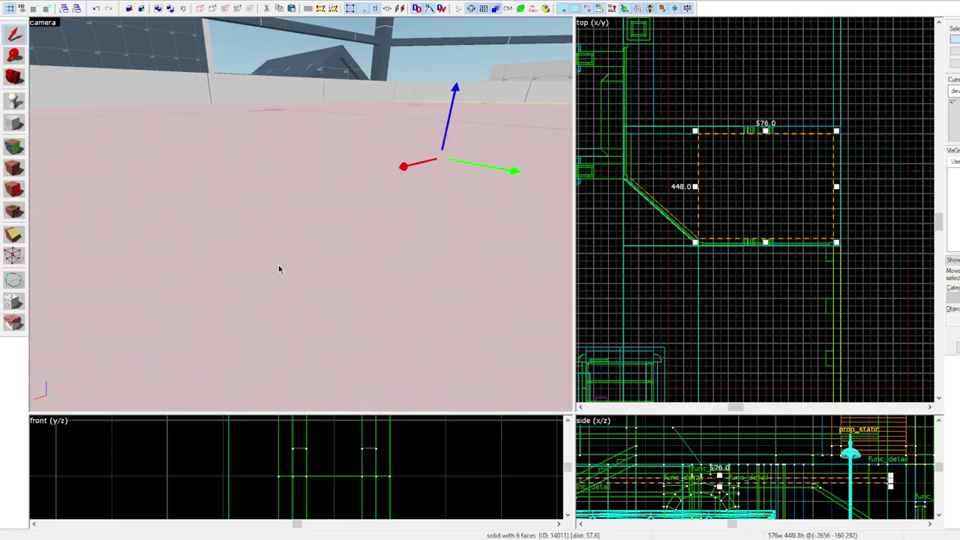
pyautogui.press('z')
pyautogui.press('d')
pyautogui.press('z')
pyautogui.hotkey('shift', 'b')
pyautogui.scroll(5, 654, 139)
pyautogui.moveTo(597, 125); pyautogui.dragTo(764, 385)
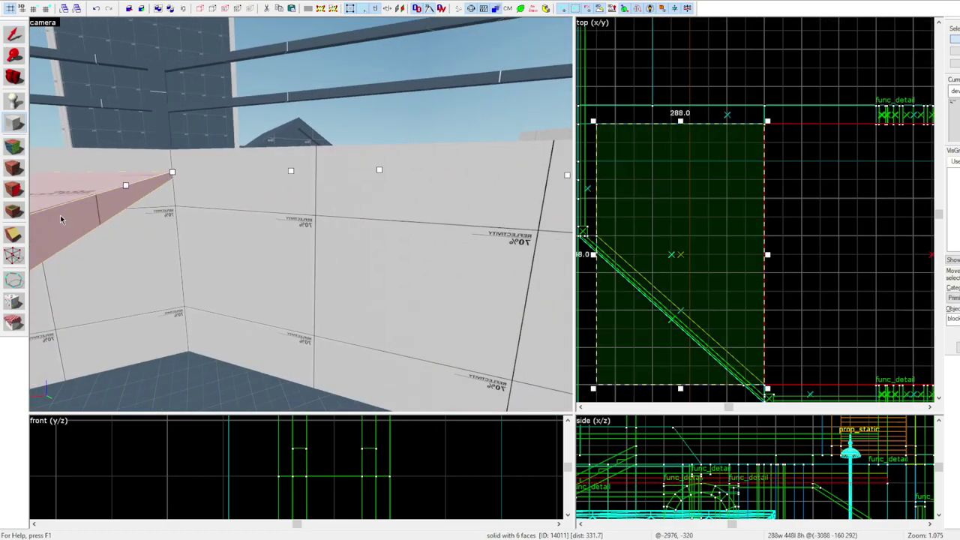
pyautogui.hotkey('shift', 'v')
pyautogui.click(596, 238)
pyautogui.hotkey('shift', 's')
pyautogui.keyDown('ctrl'); pyautogui.click(110, 190); pyautogui.keyUp('ctrl')
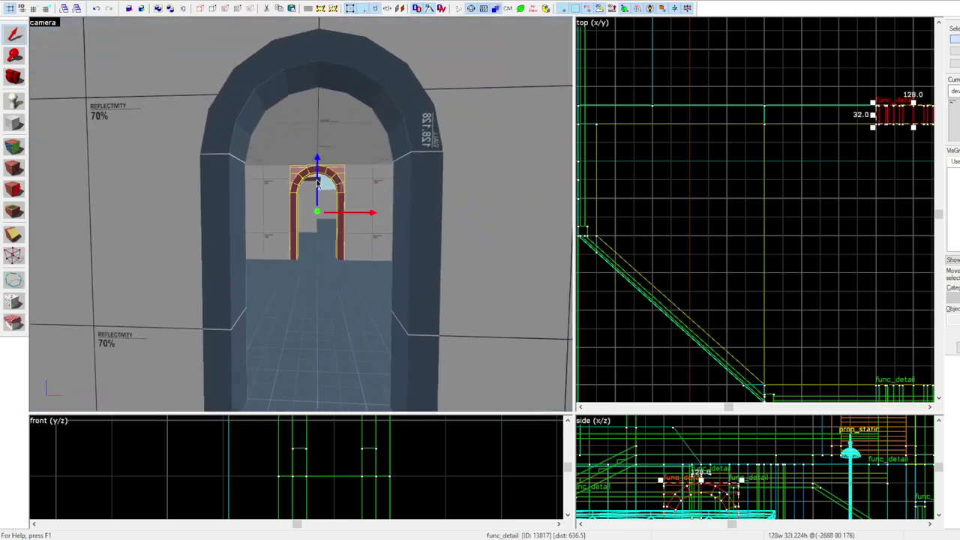
# Draw a 128 by 32 unit block to fill the gap above the archway in the far wall
pyautogui.hotkey('shift', 'v')
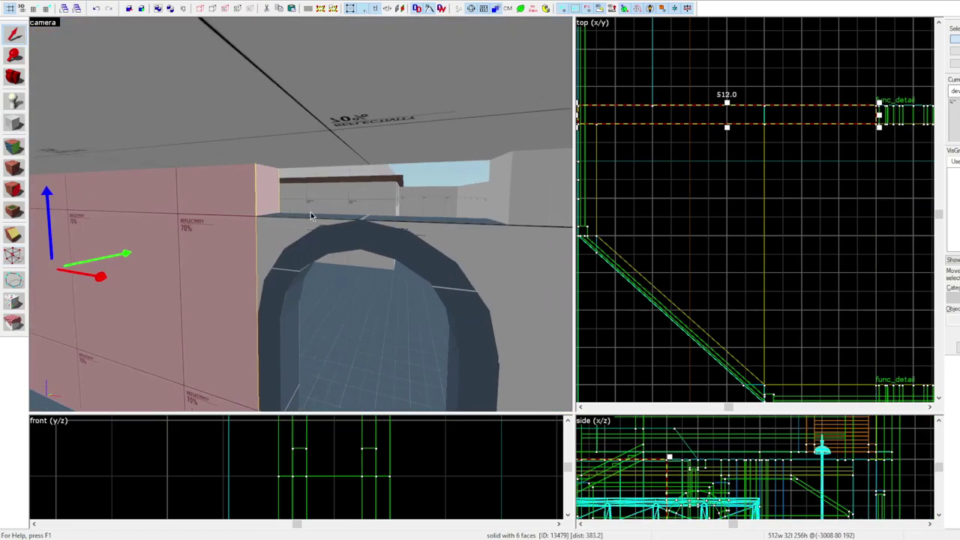
pyautogui.click(314, 225)
pyautogui.click(14, 100)
pyautogui.moveTo(877, 129); pyautogui.dragTo(784, 135, button='middle')
pyautogui.click(14, 122)
pyautogui.moveTo(784, 113)
pyautogui.mouseDown()
pyautogui.moveTo(823, 132)
pyautogui.moveTo(859, 132)
pyautogui.mouseUp()
pyautogui.scroll(5, 716, 506)
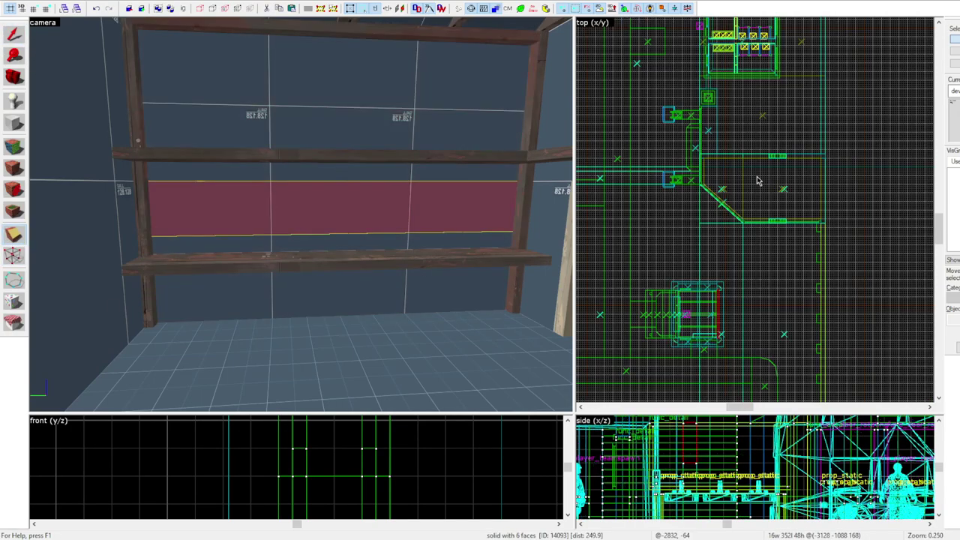
# Clip both halves of the wall strip between the shelf boards into three sections, dividing the second into 24, 88 and 64 units
pyautogui.click(336, 219)
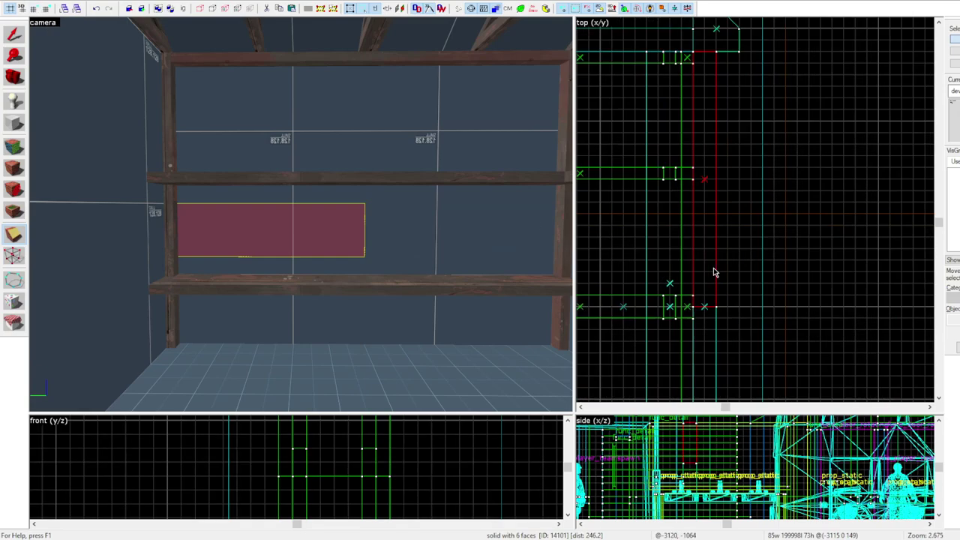
pyautogui.click(698, 100)
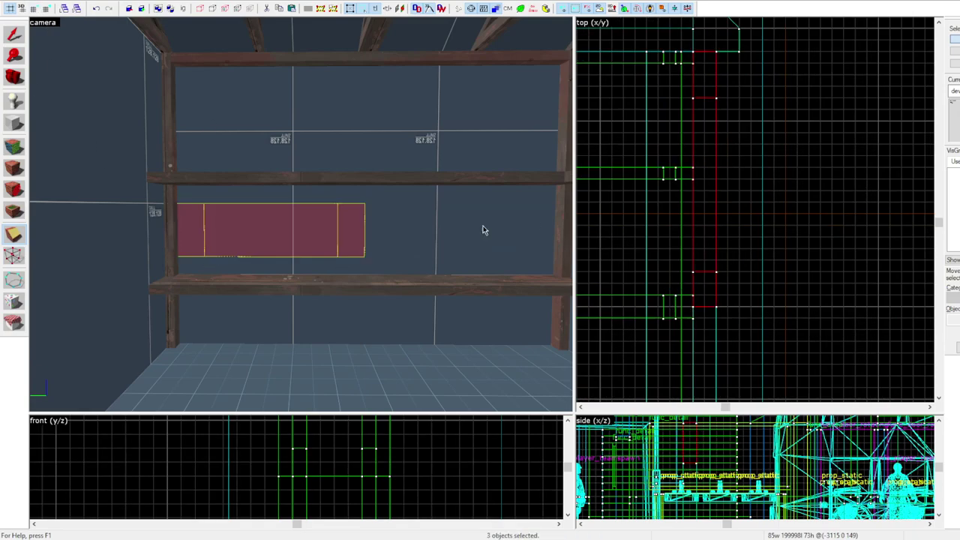
pyautogui.hotkey('shift', 'x')
pyautogui.moveTo(705, 341); pyautogui.dragTo(727, 362)
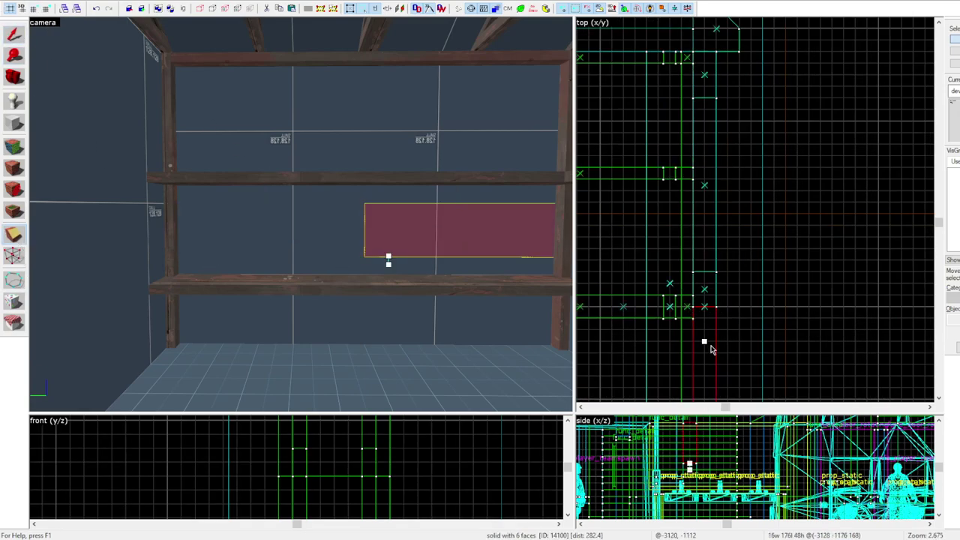
pyautogui.scroll(-2, 724, 353)
pyautogui.press('Return')
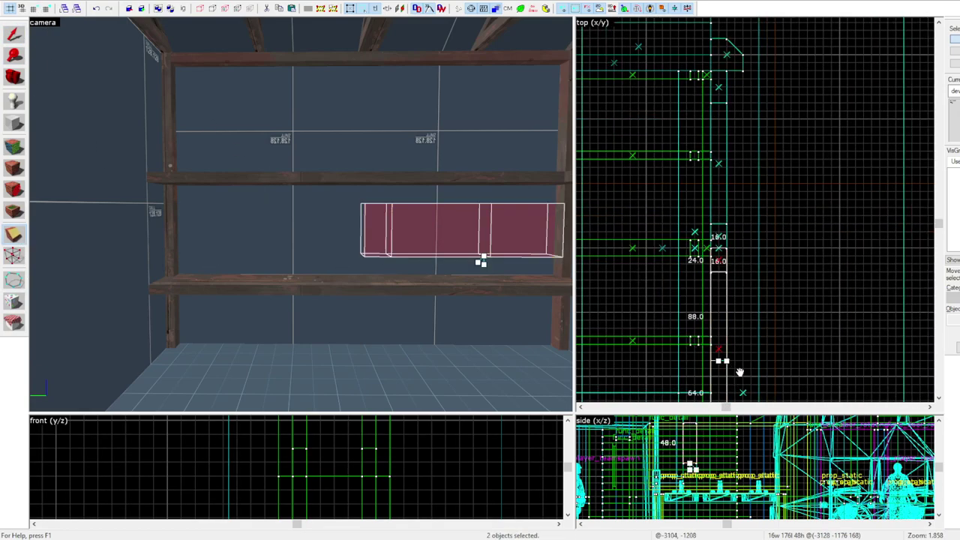
pyautogui.moveTo(734, 377); pyautogui.dragTo(735, 291, button='middle')
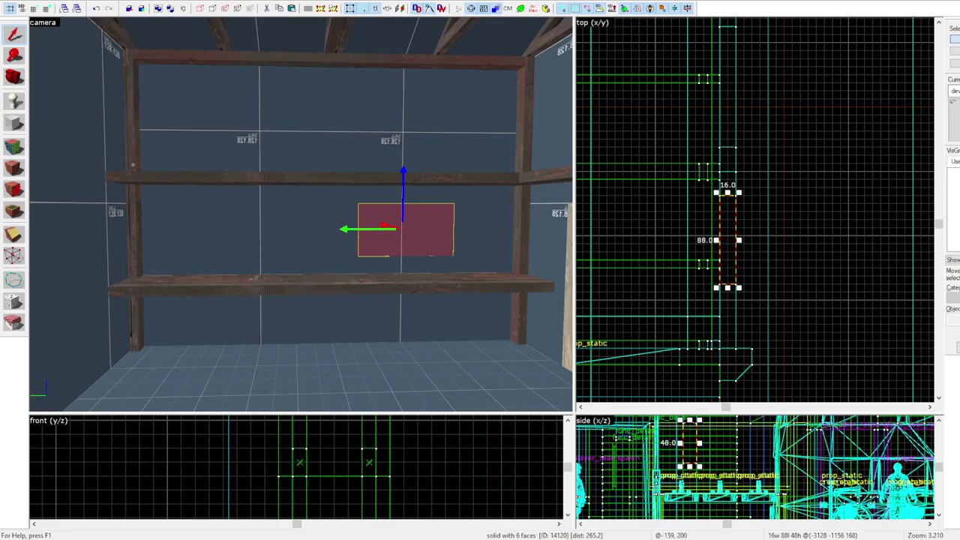
# Delete the 88-unit section from the second half of the wall strip
pyautogui.click(483, 217)
pyautogui.click(277, 225)
pyautogui.click(458, 234)
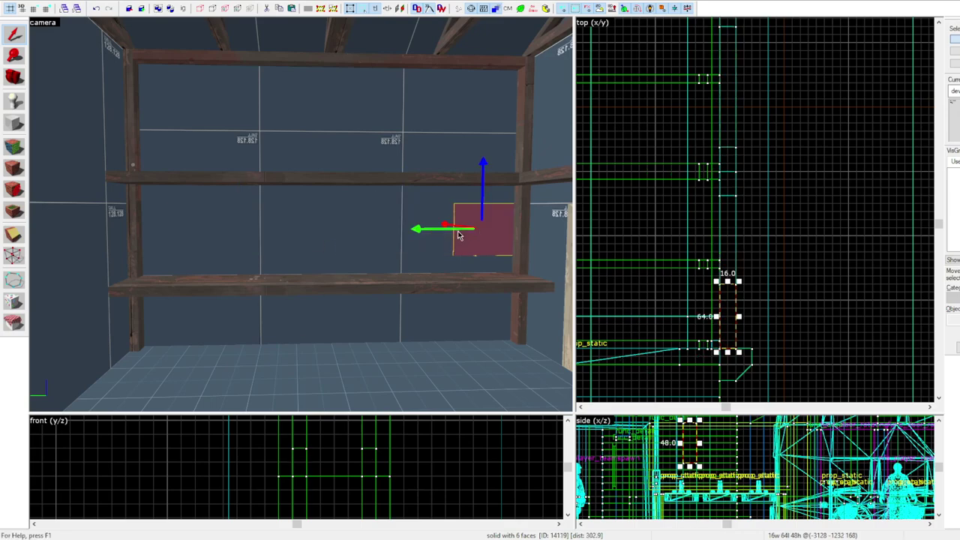
pyautogui.keyDown('ctrl'); pyautogui.click(383, 227); pyautogui.keyUp('ctrl')
pyautogui.hotkey('shift', 'v')
pyautogui.click(14, 34)
pyautogui.click(369, 225)
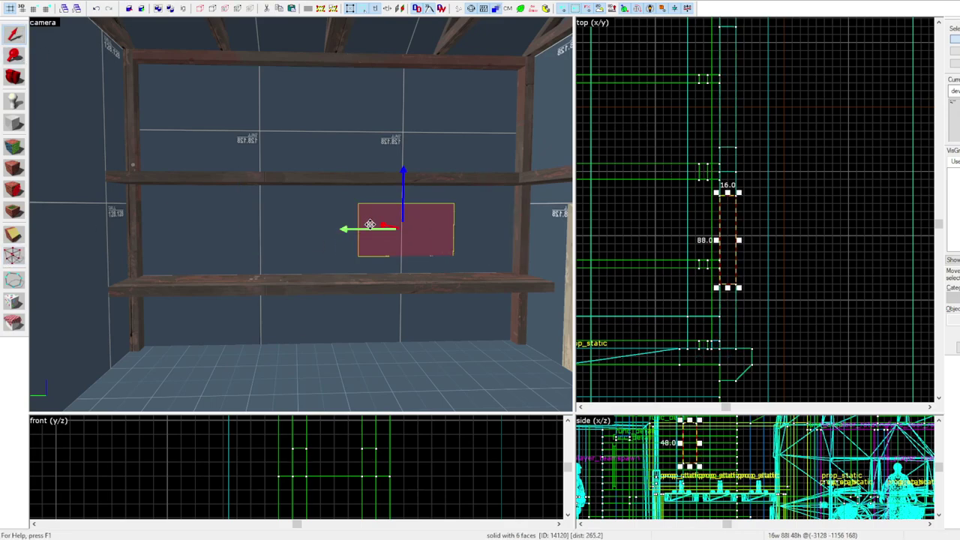
pyautogui.click(482, 225)
pyautogui.click(406, 228)
pyautogui.click(482, 229)
pyautogui.click(420, 231)
pyautogui.press('Delete')
# Copy the 120-unit section from the first half of the wall strip into the second half
pyautogui.click(244, 228)
pyautogui.keyDown('shift'); pyautogui.moveTo(726, 60); pyautogui.dragTo(726, 228); pyautogui.keyUp('shift')
pyautogui.press('d')
pyautogui.click(475, 229)
pyautogui.click(441, 243)
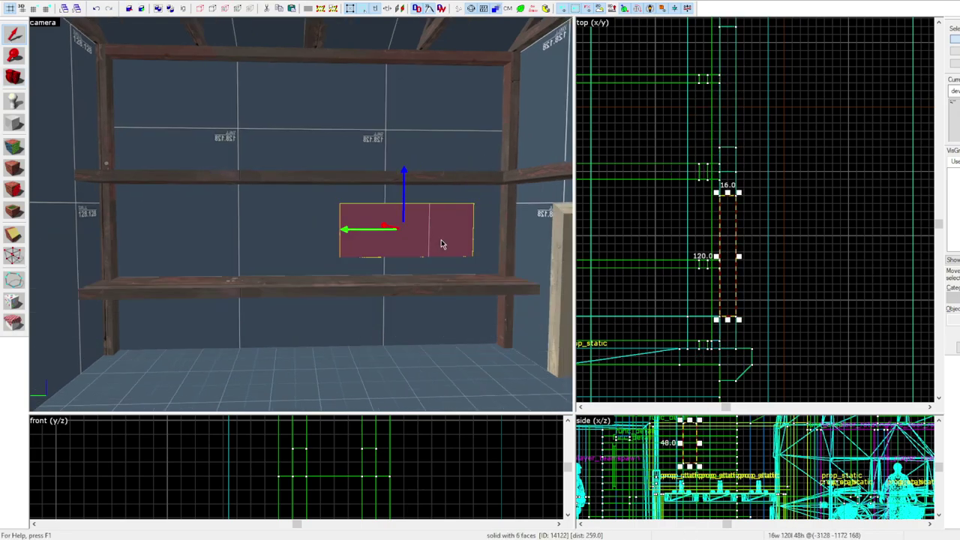
# Select both 120-unit sections of the wall strip and clip them to 40 units high
pyautogui.press('a')
pyautogui.keyDown('ctrl'); pyautogui.click(225, 230); pyautogui.keyUp('ctrl')
pyautogui.click(14, 234)
pyautogui.click(21, 8)
pyautogui.click(21, 8)
pyautogui.moveTo(727, 283); pyautogui.dragTo(735, 284)
pyautogui.scroll(2, 689, 445)
pyautogui.press('Escape')
pyautogui.click(34, 8)
pyautogui.scroll(2, 689, 454)
pyautogui.moveTo(668, 454)
pyautogui.mouseDown()
pyautogui.moveTo(696, 455)
pyautogui.moveTo(691, 441)
pyautogui.mouseUp()
pyautogui.hotkey('shift', 'x')
pyautogui.scroll(2, 696, 450)
pyautogui.press('Return')
pyautogui.hotkey('shift', 's')
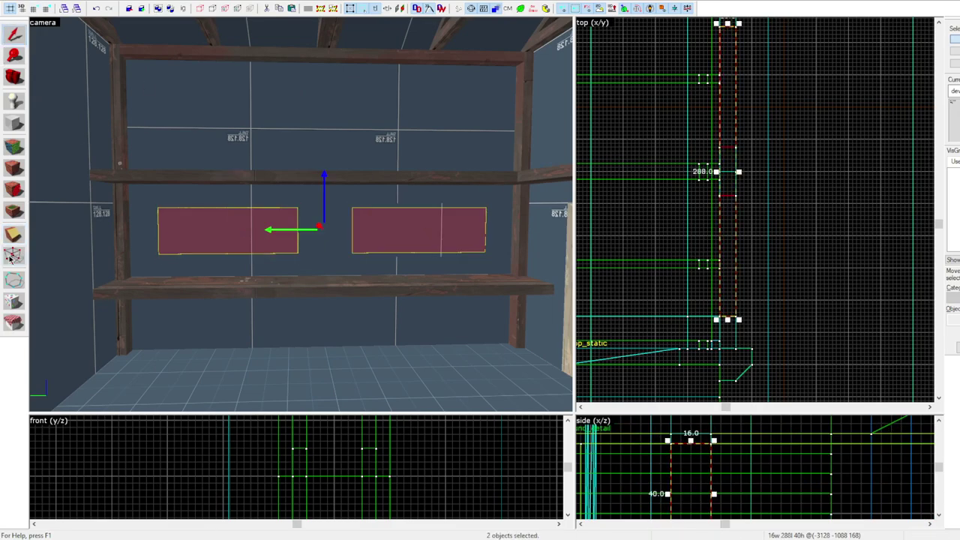
# Clip narrow end strips off both 40-unit-high window blocks in the shelved room's wall, leaving each middle section 112 units long
pyautogui.click(13, 237)
pyautogui.scroll(2, 726, 171)
pyautogui.moveTo(713, 221); pyautogui.dragTo(735, 221)
pyautogui.moveTo(723, 149); pyautogui.dragTo(747, 149)
pyautogui.hotkey('shift', 's')
# Tie the frame pieces around both window openings in the shelved room to a func_detail entity
pyautogui.keyDown('ctrl'); pyautogui.click(169, 256); pyautogui.keyUp('ctrl')
pyautogui.keyDown('ctrl'); pyautogui.click(225, 231); pyautogui.keyUp('ctrl')
pyautogui.keyDown('ctrl'); pyautogui.click(258, 205); pyautogui.keyUp('ctrl')
pyautogui.keyDown('ctrl'); pyautogui.click(365, 205); pyautogui.keyUp('ctrl')
pyautogui.keyDown('ctrl'); pyautogui.click(362, 255); pyautogui.keyUp('ctrl')
pyautogui.keyDown('ctrl'); pyautogui.click(281, 229); pyautogui.keyUp('ctrl')
pyautogui.hotkey('ctrl', 't')
pyautogui.press('z')
pyautogui.press('z')
# Clip both middle window sections to panes 8 units thick, centred in the wall's depth
pyautogui.click(954, 63)
pyautogui.click(218, 261)
pyautogui.keyDown('ctrl'); pyautogui.click(408, 261); pyautogui.keyUp('ctrl')
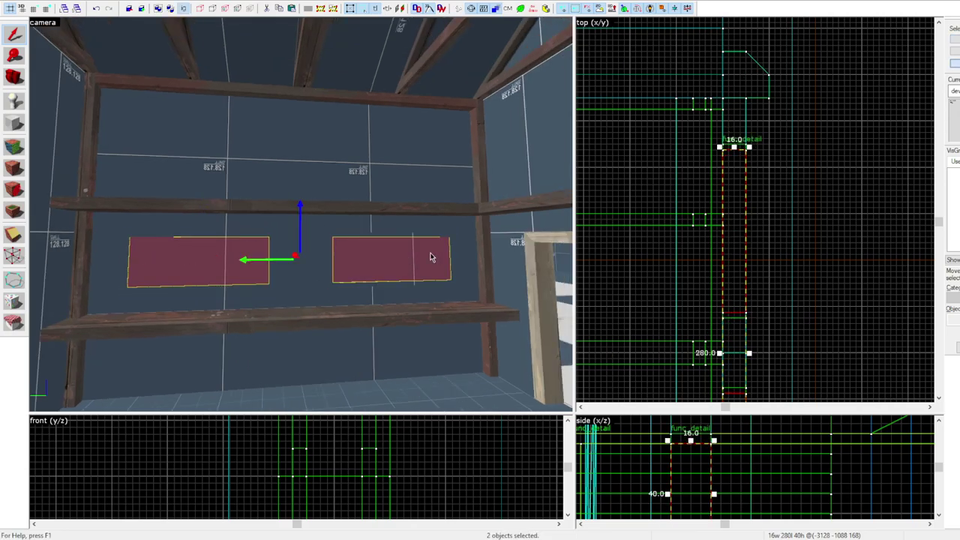
pyautogui.scroll(3, 725, 155)
pyautogui.moveTo(749, 149); pyautogui.dragTo(736, 154)
# Apply a single texture to all faces of the two thin window panes
pyautogui.click(214, 260)
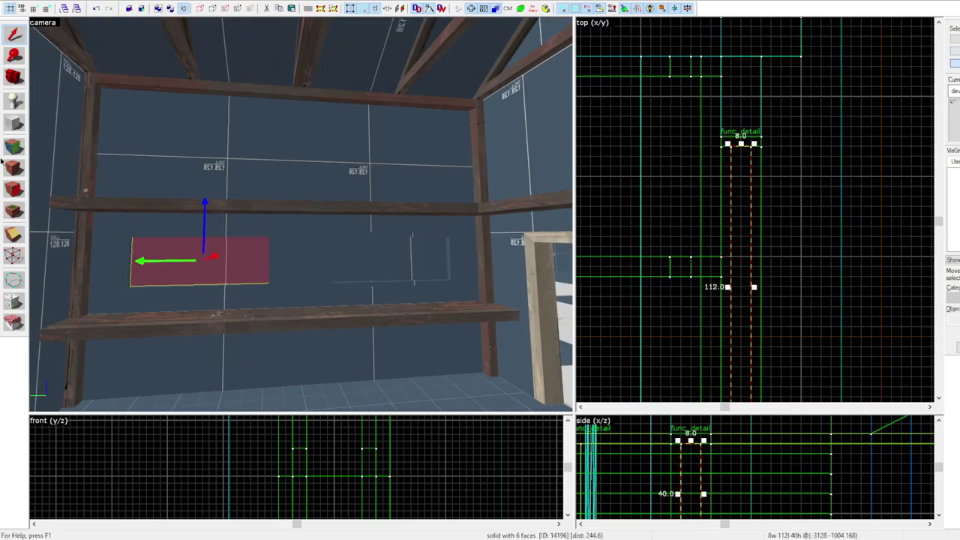
pyautogui.click(13, 146)
pyautogui.hotkey('shift', 's')
pyautogui.click(954, 39)
pyautogui.click(408, 260)
pyautogui.click(14, 168)
pyautogui.click(13, 147)
# Apply the glass texture to the front and back faces of both window panes in the shelved room
pyautogui.press('z')
pyautogui.press('z')
pyautogui.press('z')
pyautogui.press('z')
pyautogui.press('z')
pyautogui.press('z')
pyautogui.press('z')
pyautogui.rightClick(273, 236)
pyautogui.rightClick(400, 233)
pyautogui.click(273, 236)
pyautogui.keyDown('ctrl'); pyautogui.click(400, 233); pyautogui.keyUp('ctrl')
pyautogui.press('z')
pyautogui.press('z')
pyautogui.rightClick(162, 225)
pyautogui.rightClick(537, 234)
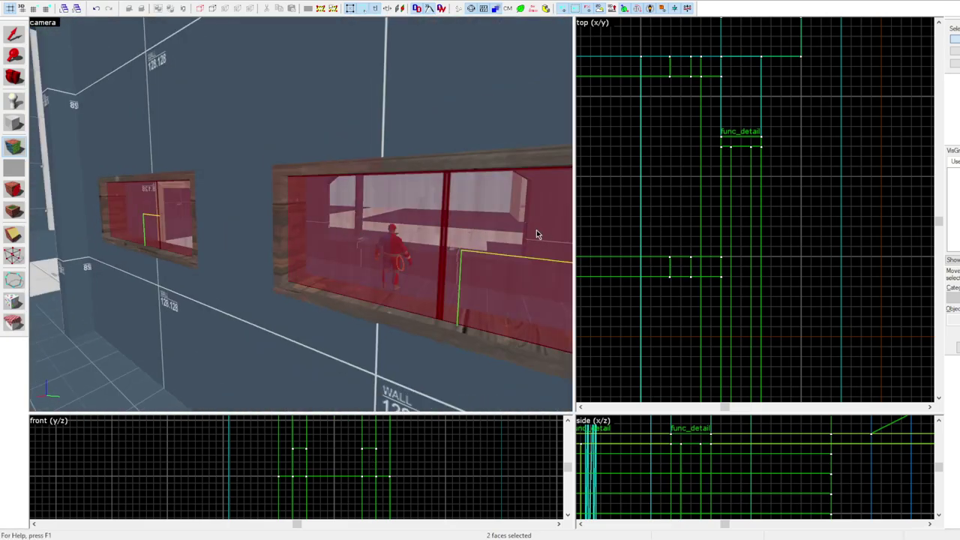
pyautogui.hotkey('shift', 's')
# Examine the shelved room and its two windows from the covered opening, including the angled corner braces
pyautogui.press('z')
pyautogui.press('z')
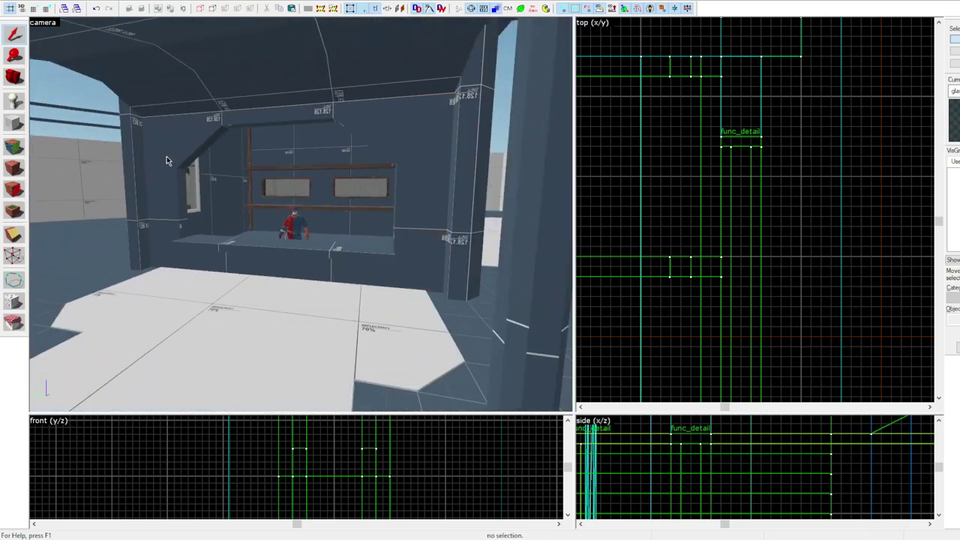
pyautogui.click(187, 150)
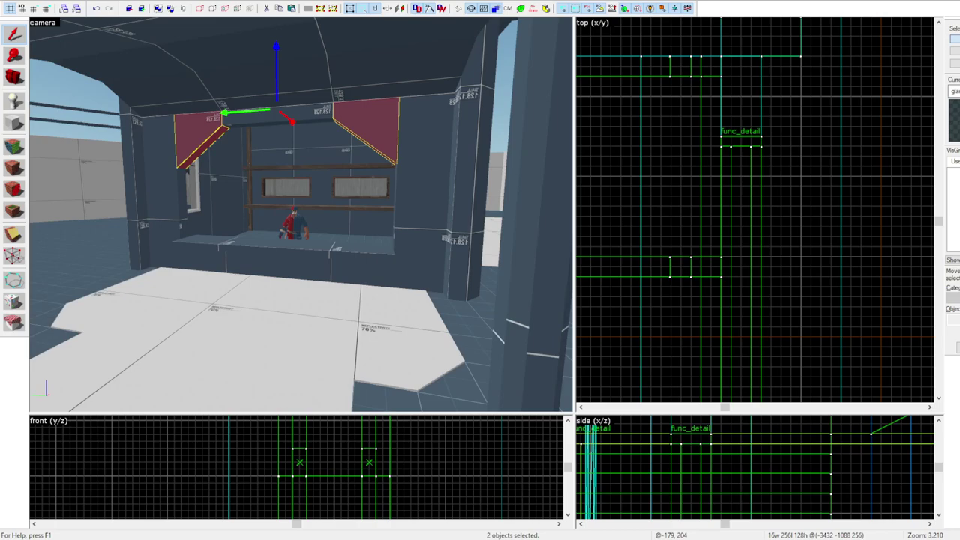
pyautogui.press('w')
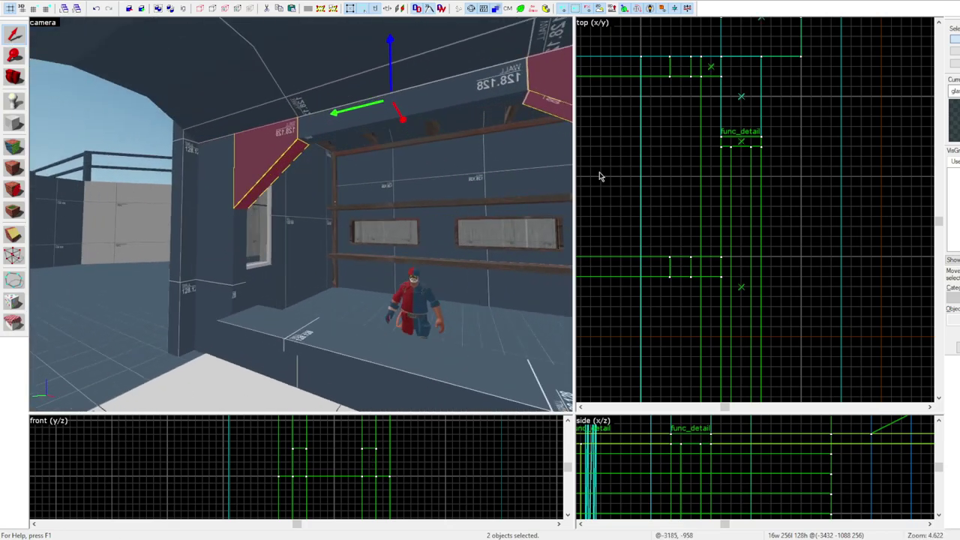
pyautogui.press('Escape')
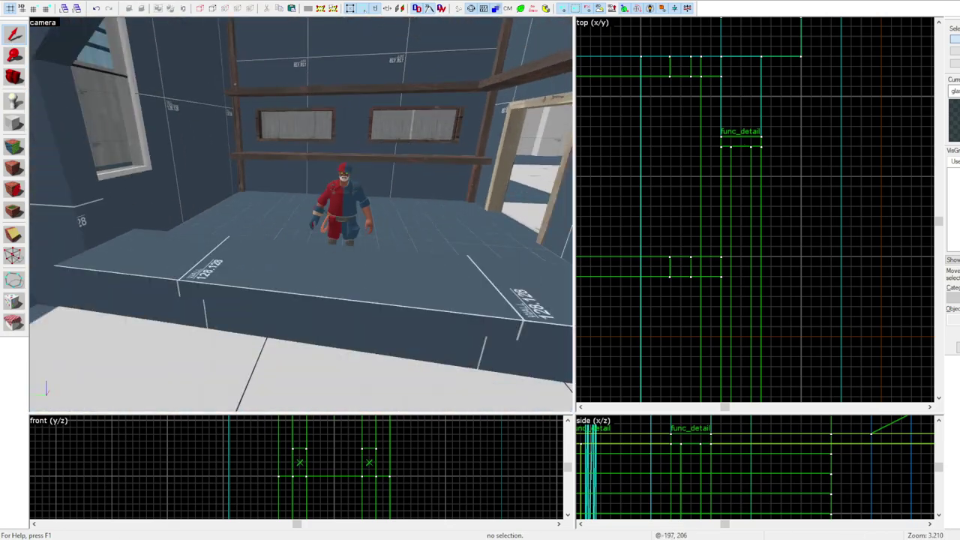
pyautogui.press('w')
pyautogui.click(302, 215)
pyautogui.press('s')
# Clip the slanted wall below the railing horizontally into three sections, with the middle 144 units high and the upper 88 units high
pyautogui.press('z')
pyautogui.hotkey('shift', 'x')
pyautogui.scroll(-5, 762, 422)
pyautogui.scroll(-11, 745, 261)
pyautogui.scroll(-4, 750, 458)
pyautogui.scroll(4, 753, 480)
pyautogui.moveTo(758, 491); pyautogui.dragTo(764, 491)
pyautogui.scroll(-4, 732, 450)
pyautogui.press('Return')
pyautogui.scroll(3, 731, 441)
pyautogui.moveTo(725, 438)
pyautogui.mouseDown()
pyautogui.moveTo(734, 438)
pyautogui.moveTo(734, 461)
pyautogui.mouseUp()
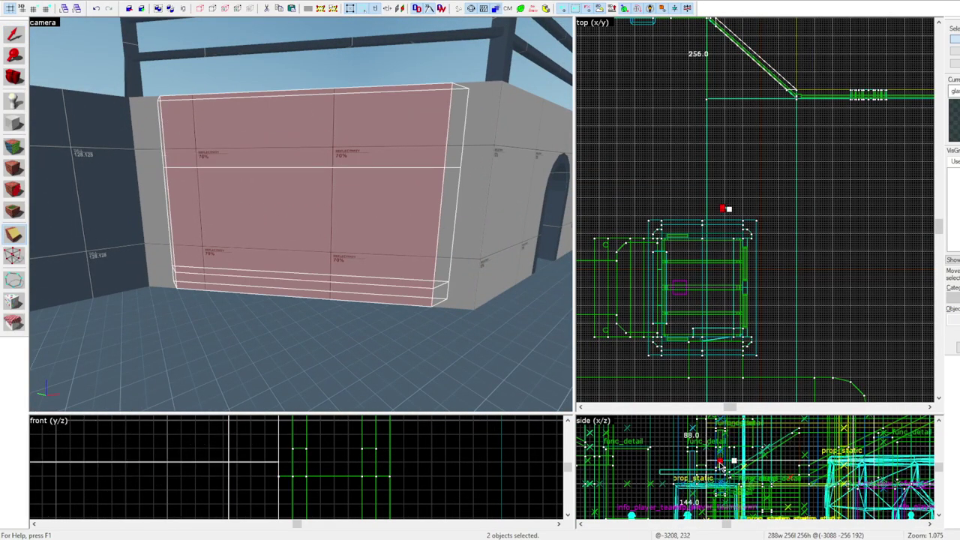
pyautogui.press('Return')
pyautogui.hotkey('shift', 's')
# Clip an end piece off each side of the slanted wall's 144-unit-high middle section, cutting square to the wall
pyautogui.click(405, 232)
pyautogui.hotkey('shift', 'x')
pyautogui.scroll(9, 790, 62)
pyautogui.moveTo(729, 207); pyautogui.dragTo(769, 168)
pyautogui.scroll(-7, 773, 166)
pyautogui.scroll(6, 654, 53)
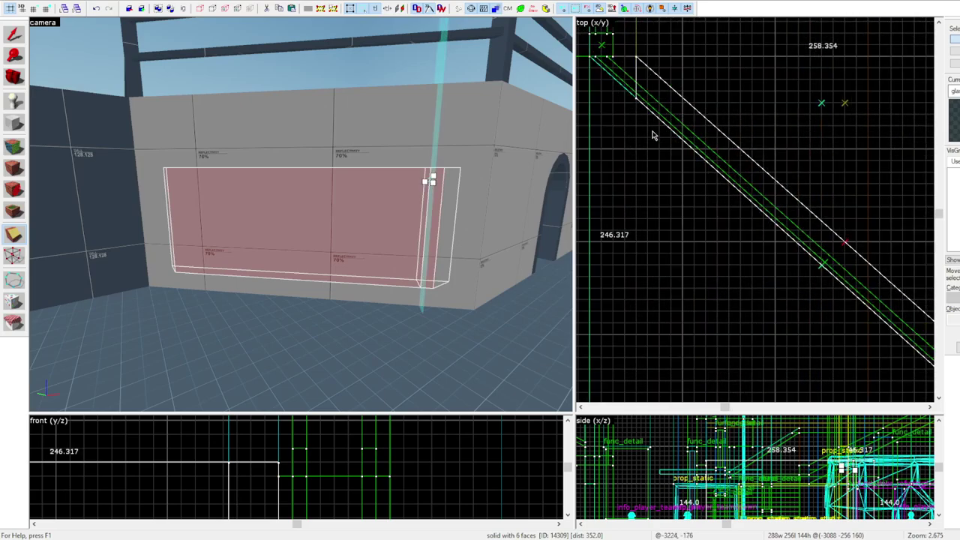
pyautogui.press('Return')
pyautogui.scroll(-4, 640, 149)
pyautogui.moveTo(638, 137); pyautogui.dragTo(659, 116)
pyautogui.scroll(-1, 821, 274)
pyautogui.press('Return')
pyautogui.hotkey('shift', 's')
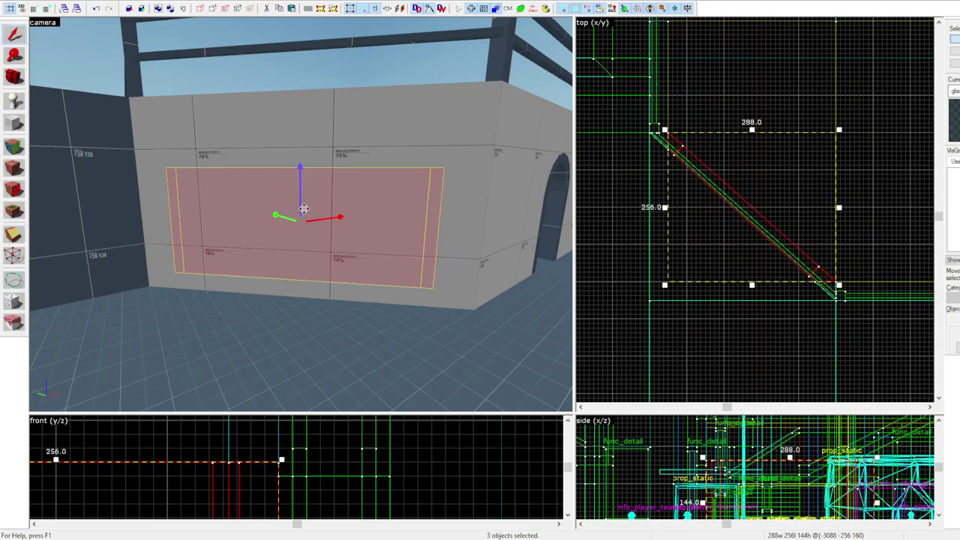
# Clip border strips off all four edges of the slanted wall's central section, leaving a 128-unit-high inner section
pyautogui.click(289, 199)
pyautogui.hotkey('shift', 'x')
pyautogui.scroll(-4, 375, 462)
pyautogui.click(223, 232)
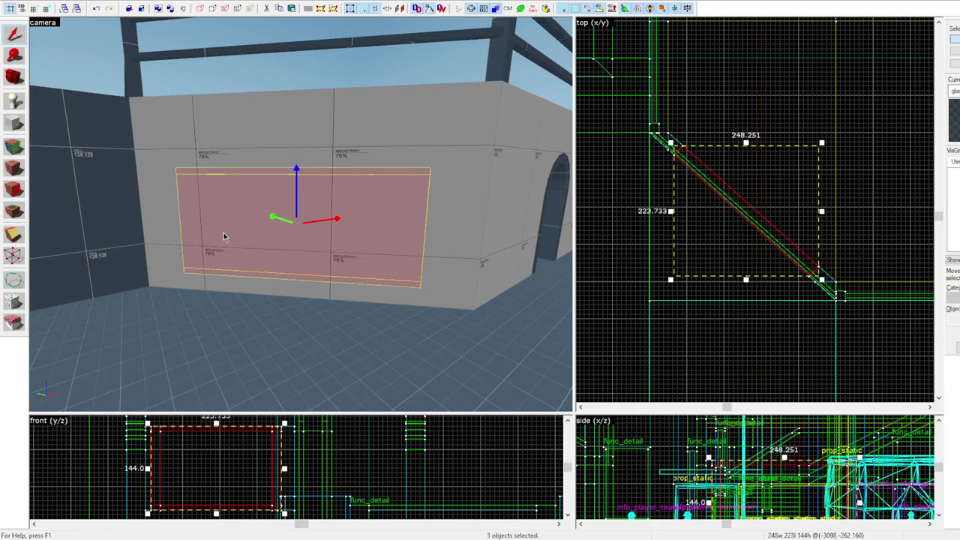
pyautogui.hotkey('ctrl', 'shift', 'e')
pyautogui.moveTo(628, 155); pyautogui.dragTo(652, 134)
pyautogui.scroll(3, 653, 133)
pyautogui.press('Return')
pyautogui.moveTo(814, 317); pyautogui.dragTo(848, 282)
pyautogui.press('Return')
# Tie the border strips around the slanted wall's window opening to a func_detail entity
pyautogui.hotkey('shift', 's')
pyautogui.keyDown('ctrl'); pyautogui.click(227, 273); pyautogui.keyUp('ctrl')
pyautogui.keyDown('ctrl'); pyautogui.click(227, 171); pyautogui.keyUp('ctrl')
pyautogui.hotkey('ctrl', 't')
# Clip the inner window section horizontally into a 32-unit upper and an 88-unit lower pane with a crossbar between them
pyautogui.click(232, 210)
pyautogui.hotkey('shift', 'x')
pyautogui.scroll(-3, 894, 324)
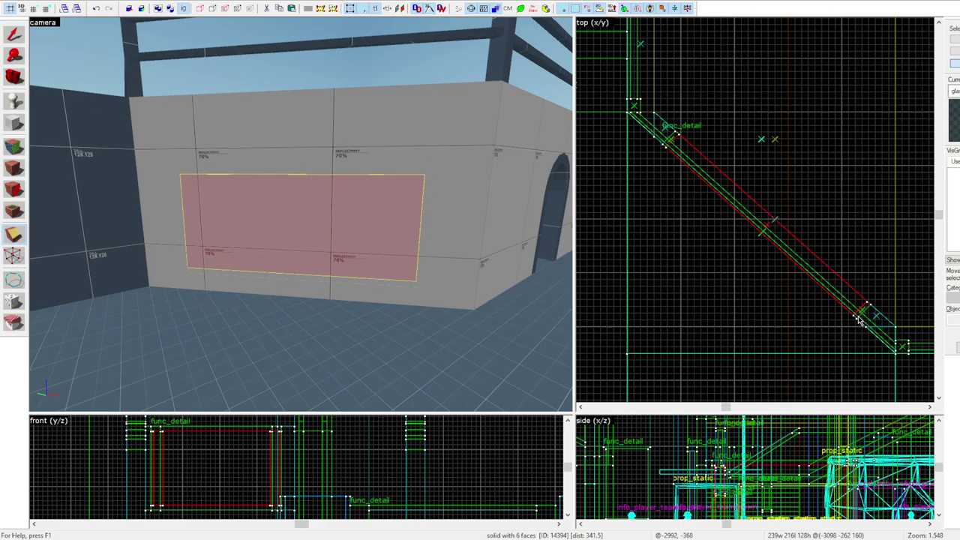
pyautogui.scroll(2, 186, 436)
pyautogui.moveTo(154, 456); pyautogui.dragTo(161, 456)
pyautogui.press('Return')
pyautogui.moveTo(155, 463); pyautogui.dragTo(163, 464)
pyautogui.press('Return')
pyautogui.hotkey('shift', 's')
# Clip the upper and lower window sections lengthwise, parallel to the slanted wall, to make thin panes in the middle of its depth
pyautogui.click(227, 183)
pyautogui.keyDown('ctrl'); pyautogui.click(238, 227); pyautogui.keyUp('ctrl')
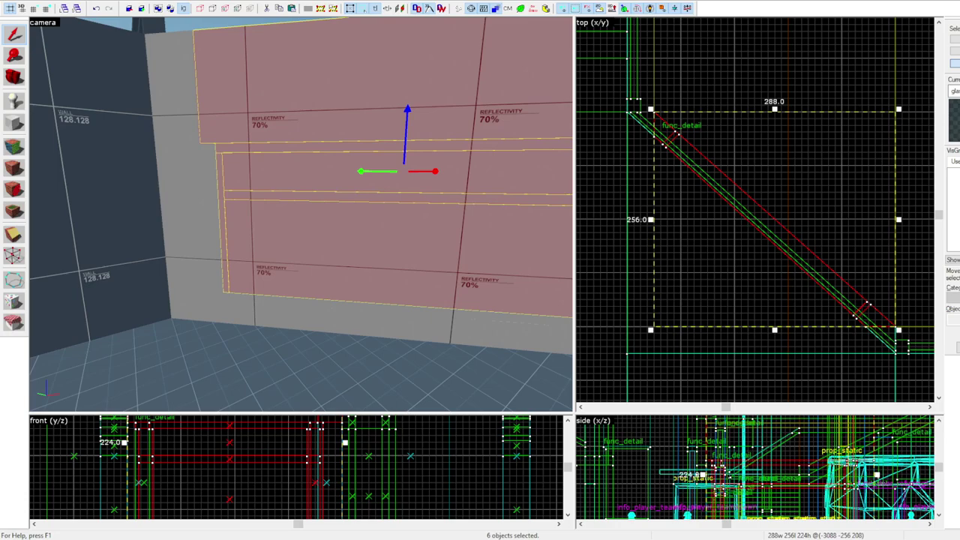
pyautogui.click(232, 162)
pyautogui.keyDown('ctrl'); pyautogui.click(239, 224); pyautogui.keyUp('ctrl')
pyautogui.hotkey('shift', 'x')
pyautogui.moveTo(666, 145); pyautogui.dragTo(849, 299)
pyautogui.scroll(-2, 825, 276)
pyautogui.scroll(3, 848, 298)
pyautogui.scroll(2, 637, 105)
pyautogui.moveTo(613, 95); pyautogui.dragTo(622, 85)
pyautogui.scroll(-3, 623, 96)
pyautogui.scroll(3, 802, 258)
pyautogui.moveTo(800, 258); pyautogui.dragTo(812, 257)
pyautogui.scroll(-5, 811, 257)
pyautogui.scroll(10, 618, 81)
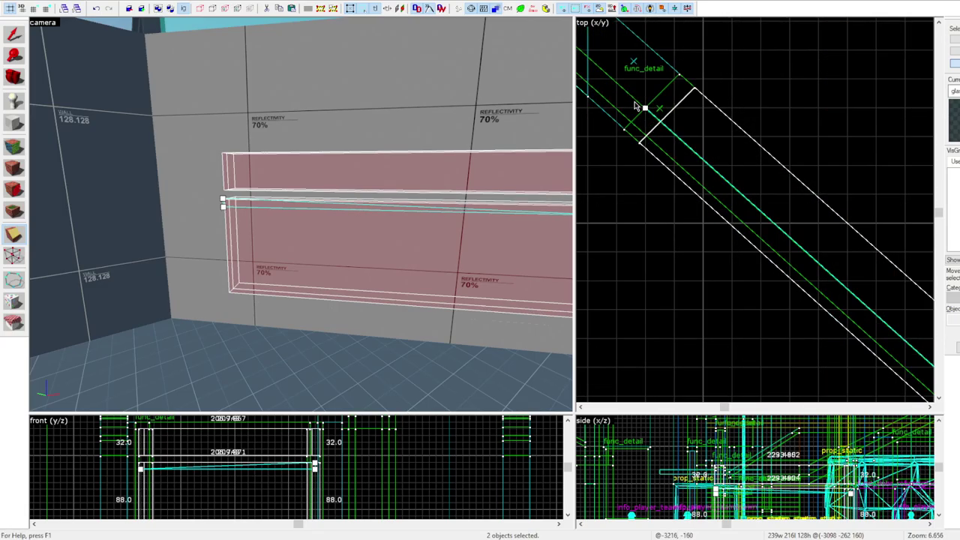
pyautogui.hotkey('shift', 'x')
pyautogui.moveTo(645, 112); pyautogui.dragTo(628, 111)
pyautogui.scroll(-6, 628, 112)
pyautogui.scroll(3, 816, 281)
pyautogui.scroll(-4, 814, 276)
pyautogui.hotkey('shift', 'x')
pyautogui.hotkey('shift', 'x')
pyautogui.press('Return')
pyautogui.scroll(4, 683, 149)
pyautogui.scroll(-2, 684, 139)
pyautogui.moveTo(684, 138); pyautogui.dragTo(934, 375)
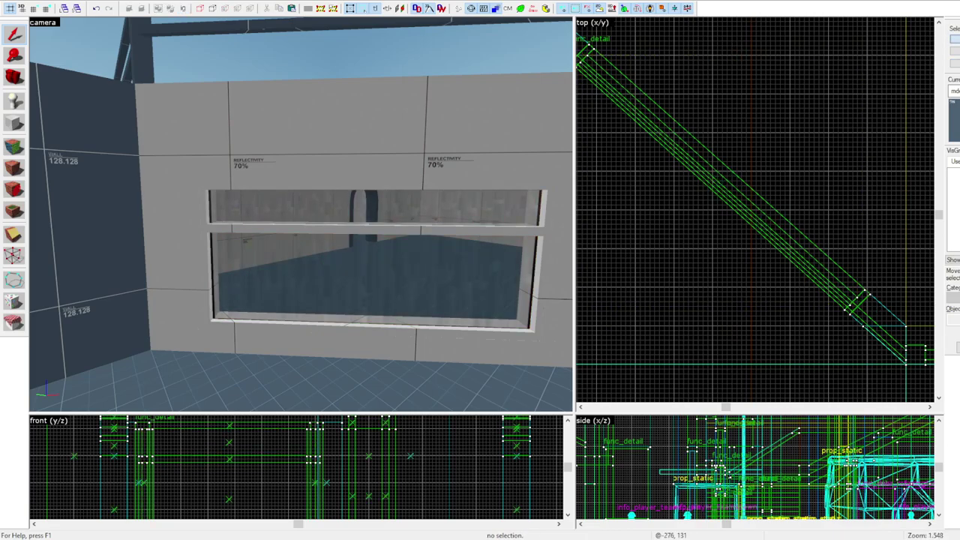
# Apply the dark blue dev texture to the frame and crossbar of the slanted wall's window, excluding the glass
pyautogui.click(293, 281)
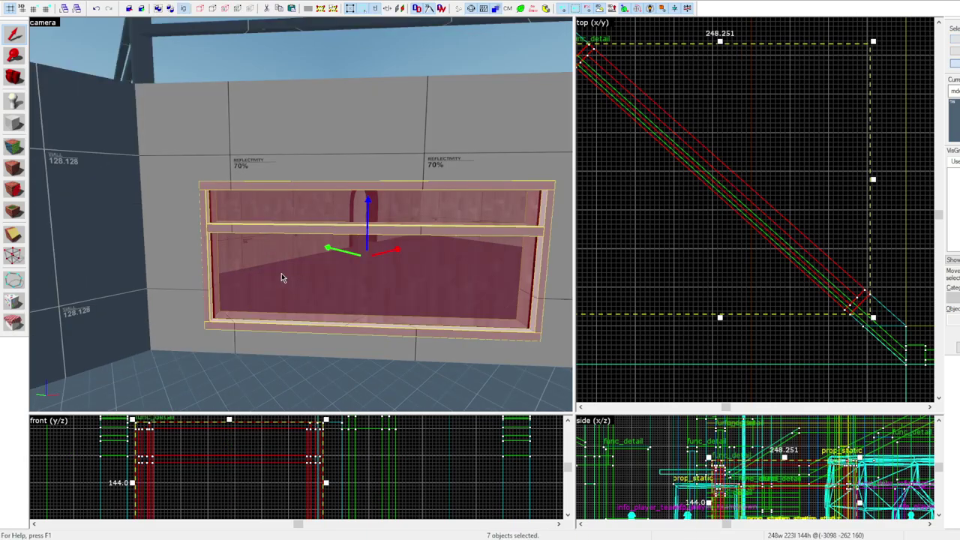
pyautogui.keyDown('ctrl'); pyautogui.click(262, 278); pyautogui.keyUp('ctrl')
pyautogui.press('w')
pyautogui.press('Escape')
pyautogui.hotkey('ctrl', 'w')
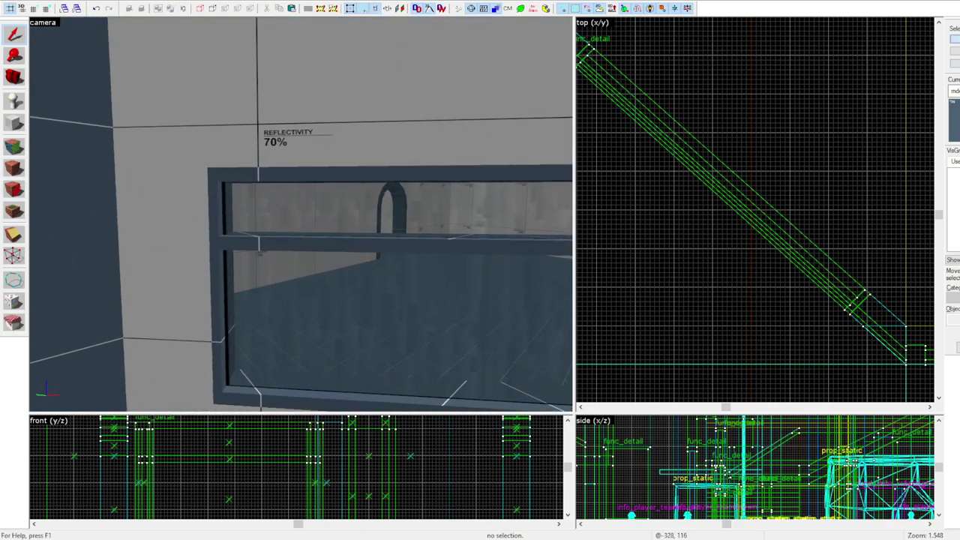
# Examine the courtyard from above and at ground level, comparing the new slanted window with the surrounding buildings
pyautogui.press('s')
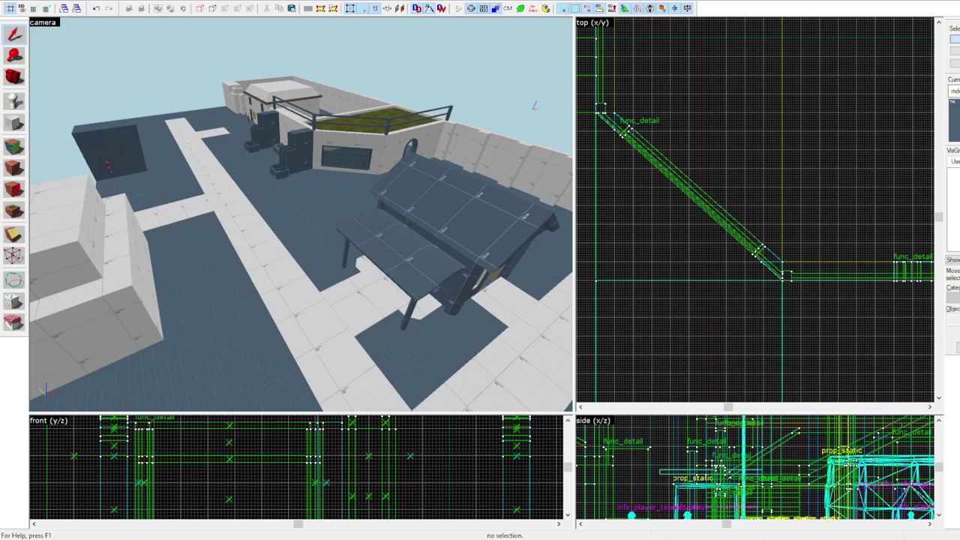
pyautogui.press('z')
pyautogui.scroll(2, 245, 263)
pyautogui.scroll(-1, 334, 240)
pyautogui.scroll(2, 335, 240)
pyautogui.click(300, 277)
pyautogui.press('Escape')
pyautogui.press('z')
pyautogui.press('z')
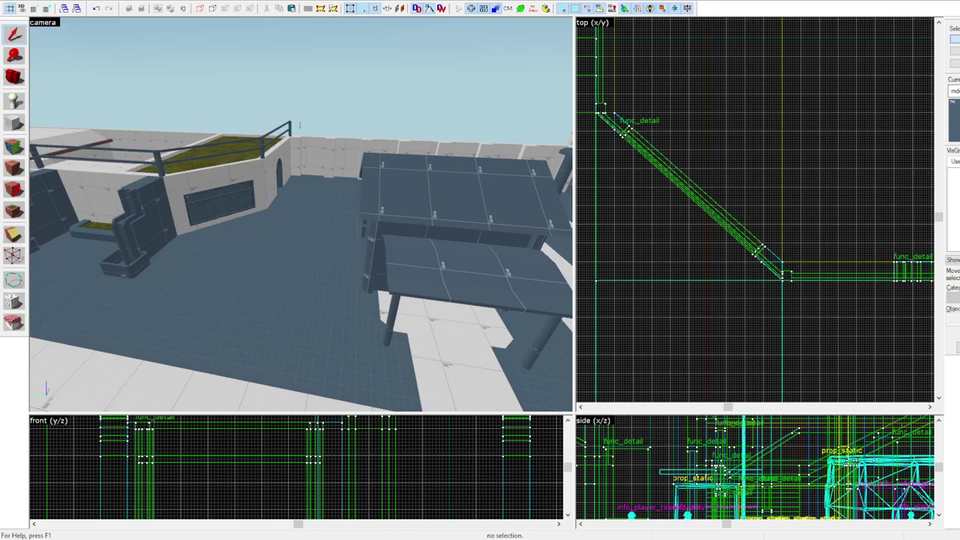
pyautogui.press('w')
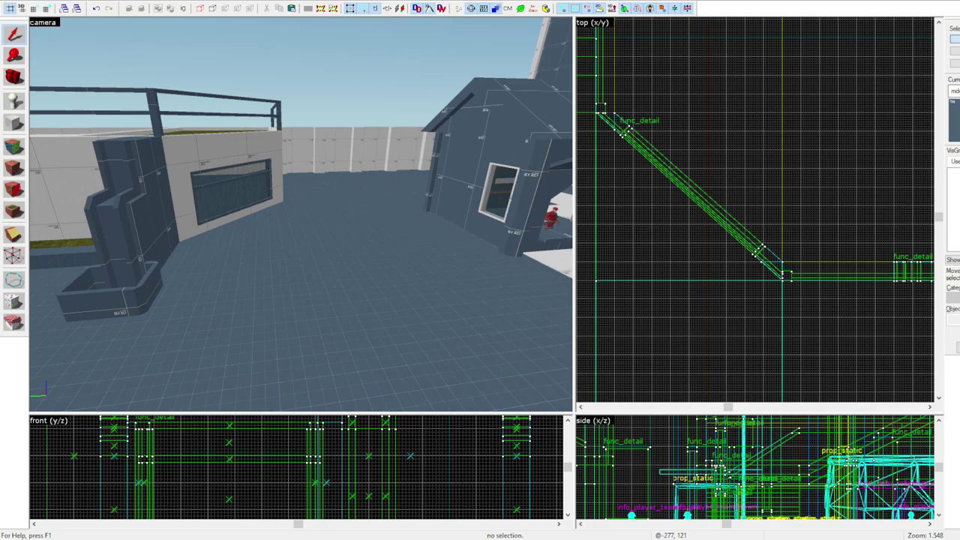
# Inspect the tall walls, support post and sloped surfaces around the neighbouring building and its large interior
pyautogui.press('z')
pyautogui.press('w')
pyautogui.click(301, 215)
pyautogui.press('w')
pyautogui.click(300, 214)
pyautogui.press('z')
pyautogui.click(235, 222)
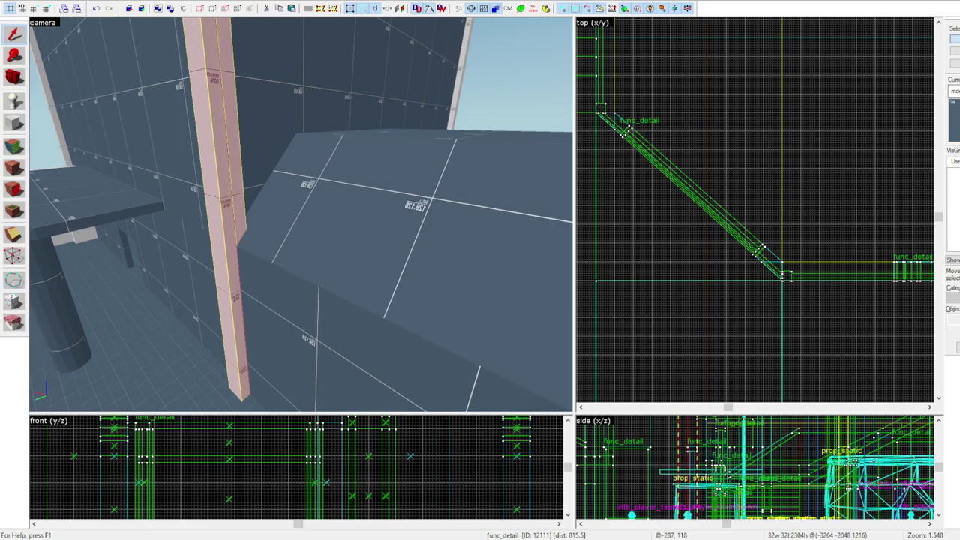
pyautogui.click(302, 216)
pyautogui.press('Escape')
pyautogui.press('z')
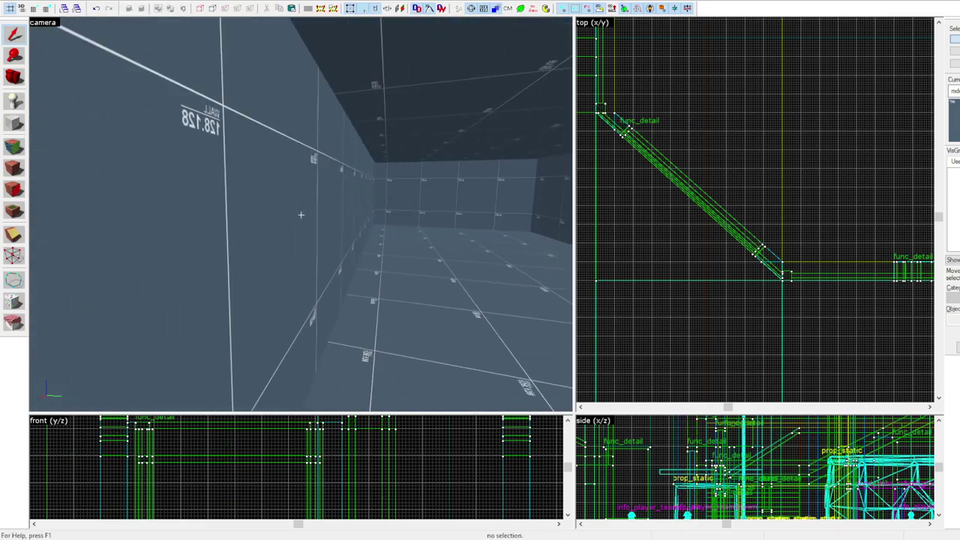
pyautogui.press('z')
pyautogui.click(390, 251)
pyautogui.press('z')
pyautogui.press('z')
# Inspect the large neighbouring building's walls, floor and sloped roof from inside and outside
pyautogui.click(345, 195)
pyautogui.press('z')
pyautogui.hotkey('ctrl', 'e')
pyautogui.hotkey('ctrl', 'shift', 'e')
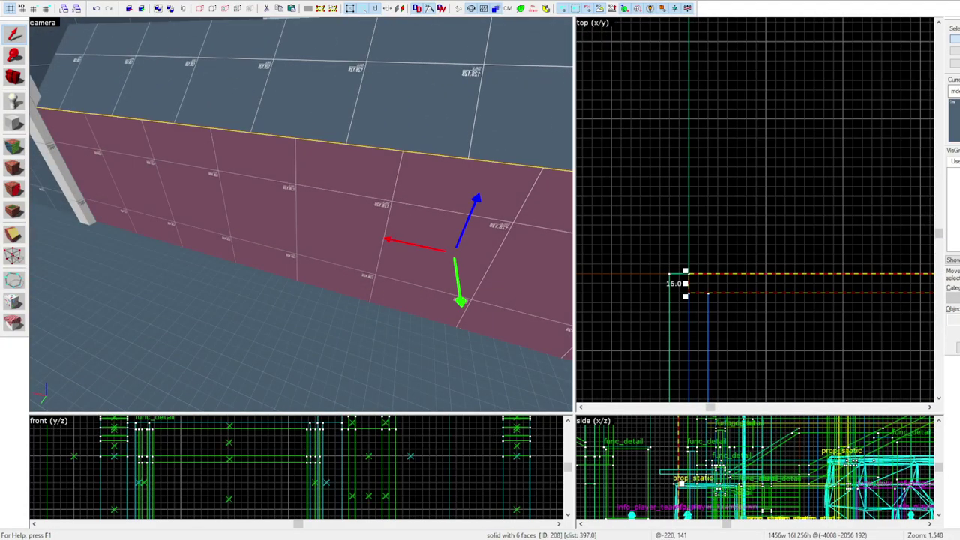
pyautogui.press('z')
pyautogui.press('Escape')
pyautogui.press('z')
pyautogui.press('z')
pyautogui.click(299, 195)
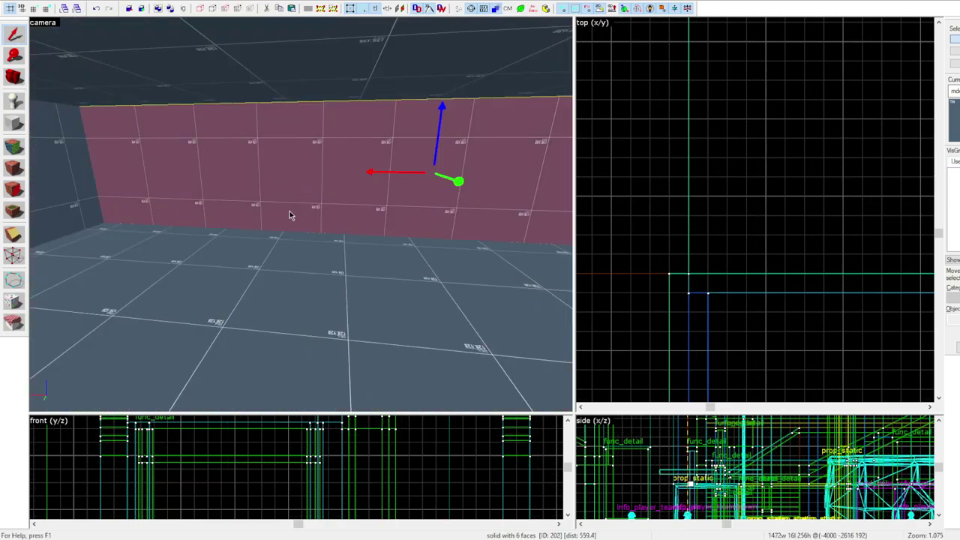
pyautogui.press('z')
pyautogui.press('z')
pyautogui.press('Escape')
pyautogui.press('z')
pyautogui.press('z')
pyautogui.click(315, 284)
pyautogui.press('z')
pyautogui.press('z')
pyautogui.press('Escape')
pyautogui.press('z')
pyautogui.press('z')
# Clip the large building's sloped roof block horizontally 16 units below its top, keeping both parts
pyautogui.click(330, 225)
pyautogui.hotkey('ctrl', 'e')
pyautogui.hotkey('ctrl', 'shift', 'e')
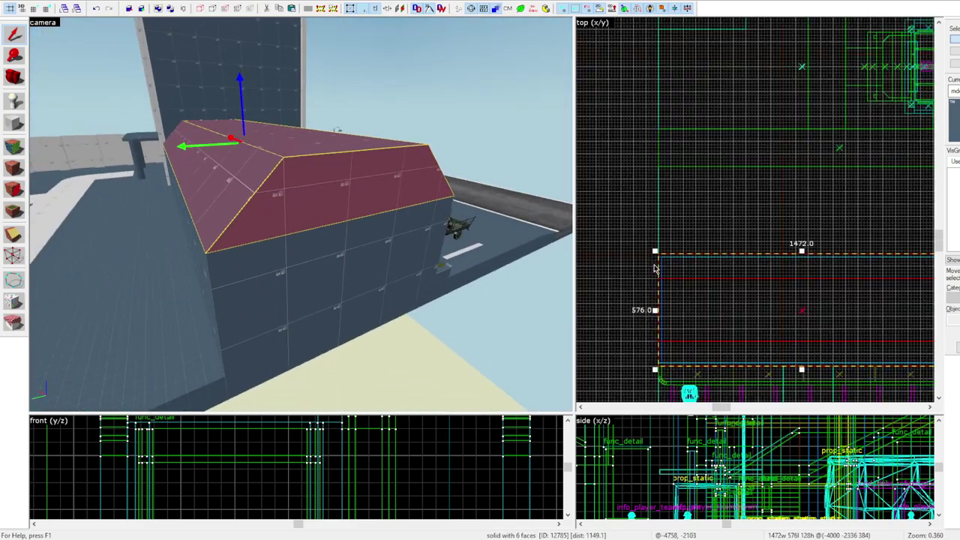
pyautogui.scroll(-10, 223, 445)
pyautogui.scroll(6, 150, 454)
pyautogui.hotkey('shift', 'x')
pyautogui.scroll(4, 195, 457)
pyautogui.moveTo(180, 437); pyautogui.dragTo(181, 484)
pyautogui.hotkey('shift', 's')
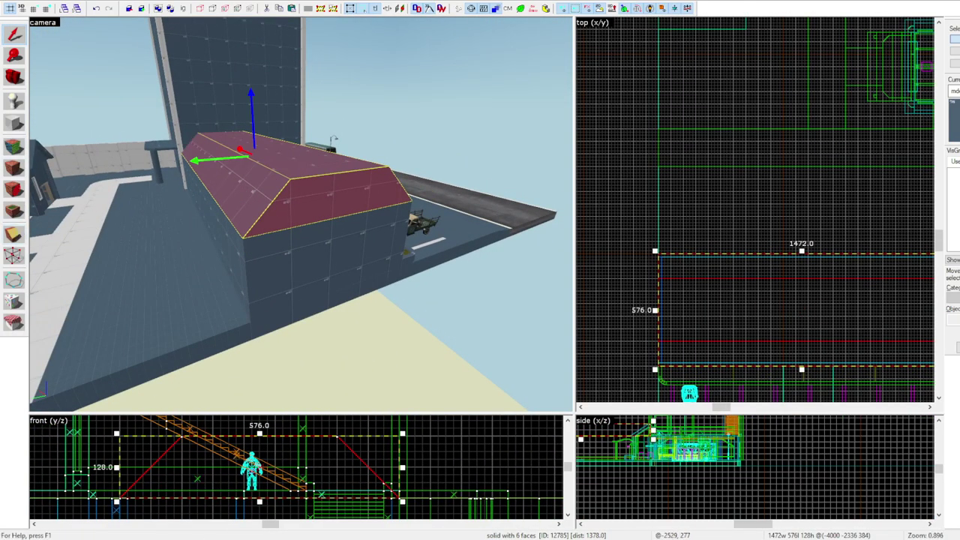
pyautogui.scroll(4, 300, 216)
pyautogui.hotkey('shift', 'x')
pyautogui.moveTo(127, 498)
pyautogui.mouseDown()
pyautogui.moveTo(189, 444)
pyautogui.moveTo(152, 435)
pyautogui.moveTo(100, 444)
pyautogui.mouseUp()
pyautogui.scroll(-1, 180, 441)
pyautogui.scroll(6, 180, 440)
pyautogui.scroll(-5, 199, 452)
pyautogui.scroll(-3, 300, 174)
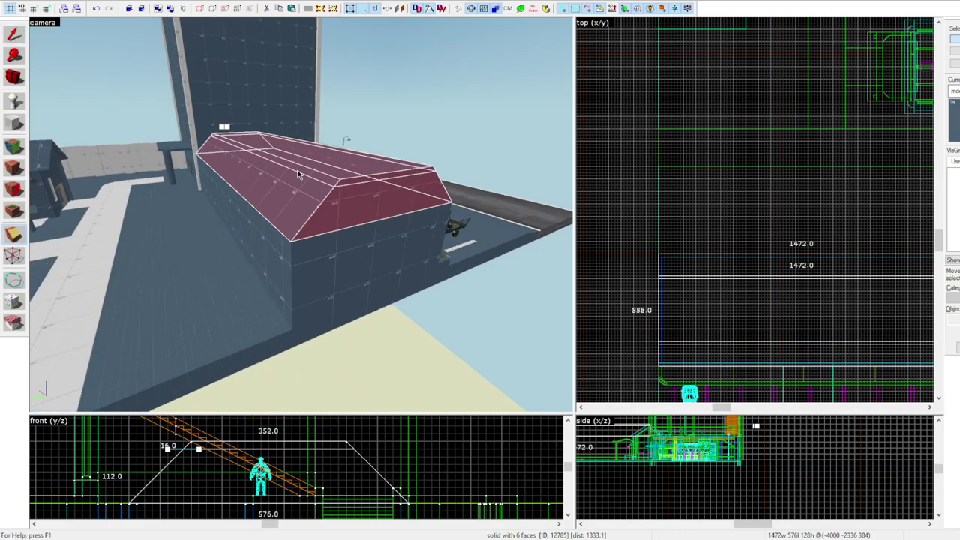
pyautogui.press('Return')
# Clip the lower roof block parallel to both sloped sides, keeping the thin slope panels and the inner core
pyautogui.click(13, 34)
pyautogui.click(322, 177)
pyautogui.click(13, 235)
pyautogui.moveTo(137, 503); pyautogui.dragTo(190, 449)
pyautogui.press('Return')
pyautogui.click(13, 34)
pyautogui.click(323, 174)
pyautogui.click(13, 236)
pyautogui.moveTo(347, 449); pyautogui.dragTo(400, 503)
pyautogui.press('Return')
# Cut 16-unit end walls from both ends of the roof's inner core and hollow out the space between them
pyautogui.hotkey('shift', 's')
pyautogui.click(409, 161)
pyautogui.scroll(-2, 889, 158)
pyautogui.moveTo(932, 261); pyautogui.dragTo(731, 255)
pyautogui.moveTo(586, 196); pyautogui.dragTo(770, 204)
pyautogui.scroll(5, 770, 203)
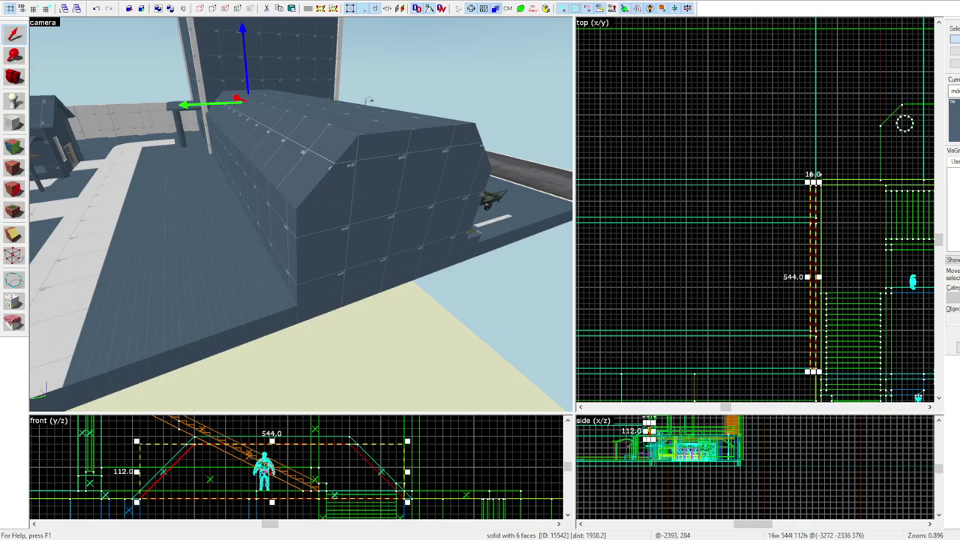
pyautogui.click(359, 179)
pyautogui.scroll(6, 278, 225)
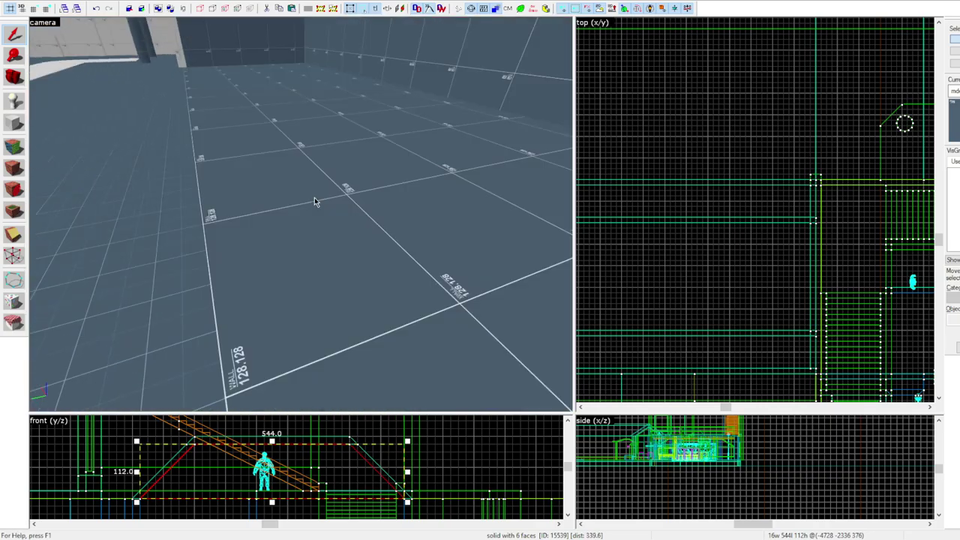
pyautogui.press('Escape')
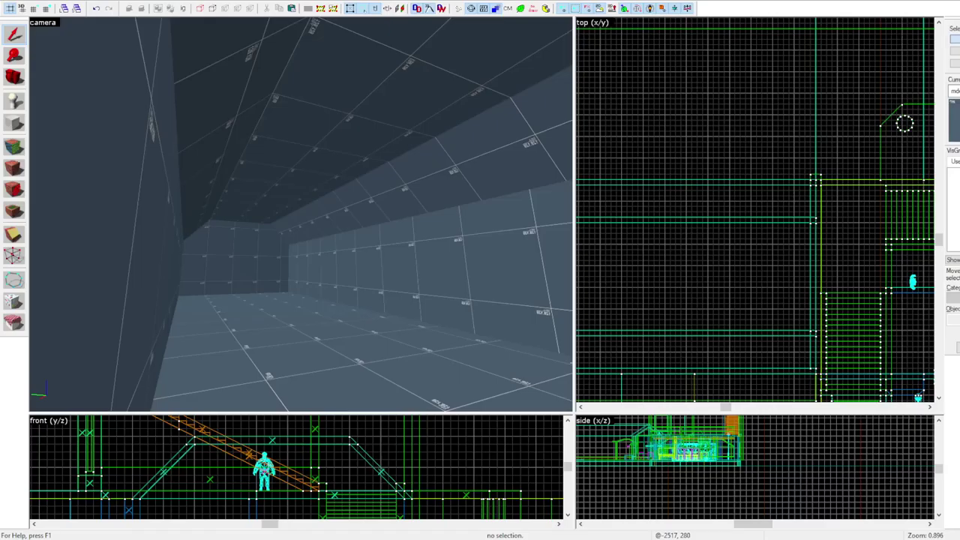
# Group the large building's roof panels, roof end pieces and surrounding walls, leaving out the floor
pyautogui.press('z')
pyautogui.click(218, 184)
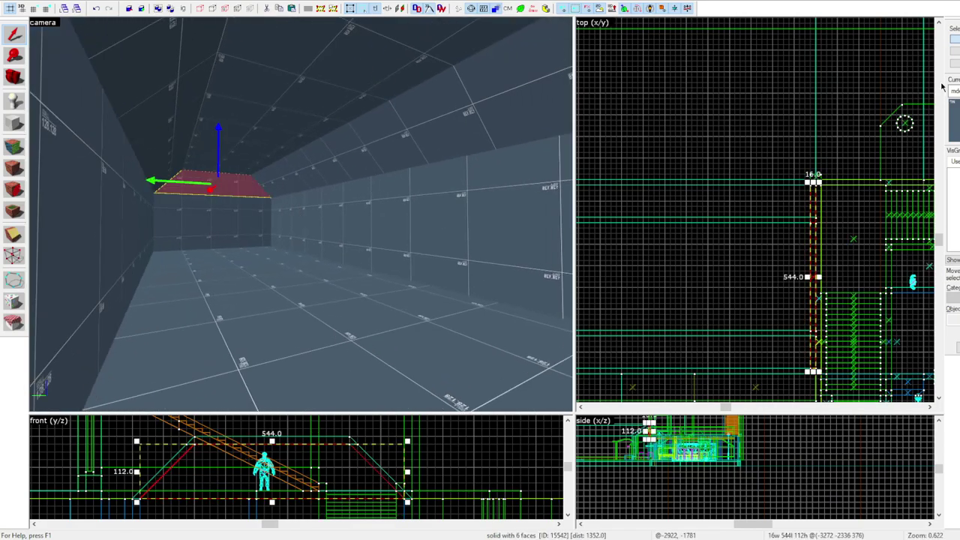
pyautogui.keyDown('ctrl'); pyautogui.click(139, 187); pyautogui.keyUp('ctrl')
pyautogui.keyDown('ctrl'); pyautogui.click(214, 213); pyautogui.keyUp('ctrl')
pyautogui.keyDown('ctrl'); pyautogui.click(315, 112); pyautogui.keyUp('ctrl')
pyautogui.keyDown('ctrl'); pyautogui.click(162, 124); pyautogui.keyUp('ctrl')
pyautogui.keyDown('ctrl'); pyautogui.click(375, 143); pyautogui.keyUp('ctrl')
pyautogui.keyDown('ctrl'); pyautogui.click(375, 192); pyautogui.keyUp('ctrl')
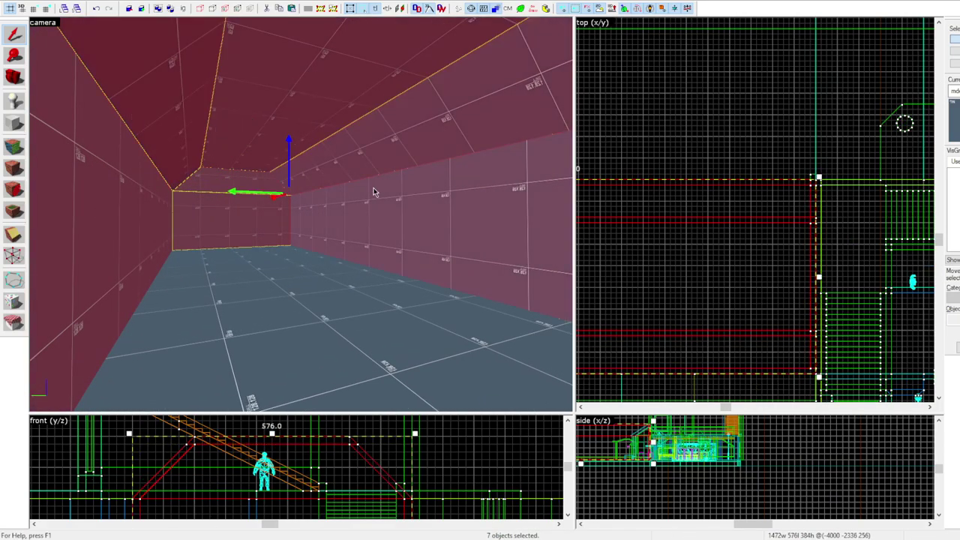
pyautogui.press('z')
pyautogui.press('z')
pyautogui.keyDown('ctrl'); pyautogui.click(339, 223); pyautogui.keyUp('ctrl')
pyautogui.keyDown('ctrl'); pyautogui.click(345, 97); pyautogui.keyUp('ctrl')
pyautogui.hotkey('ctrl', 'g')
# Inspect the large building's end wall, the outdoor ground and the sunken pit's walls as individual solids
pyautogui.click(664, 47)
pyautogui.hotkey('ctrl', 'w')
pyautogui.click(398, 117)
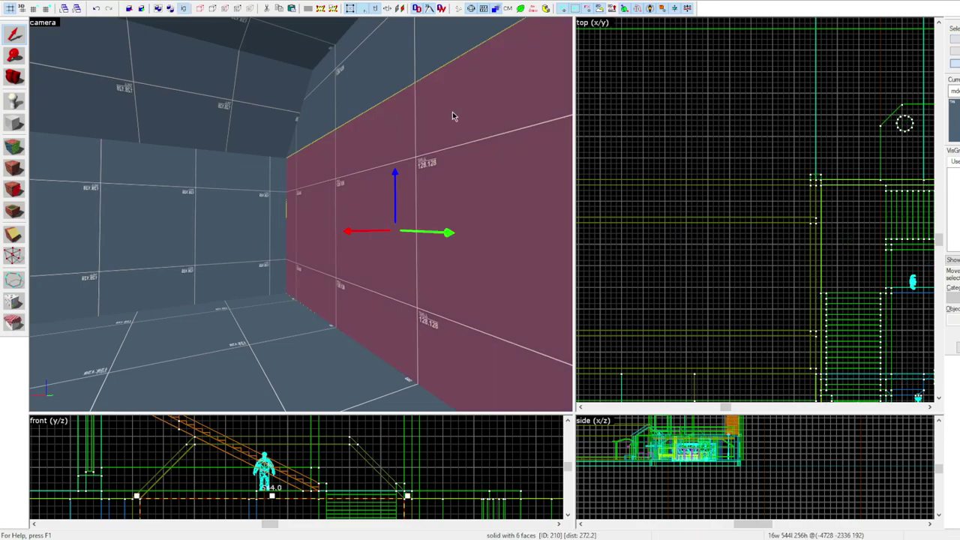
pyautogui.press('z')
pyautogui.press('s')
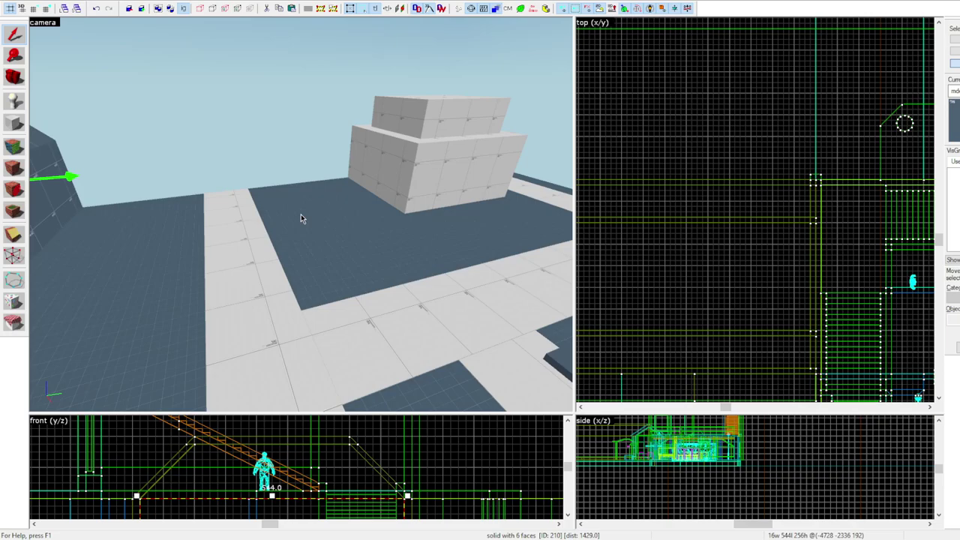
pyautogui.press('z')
pyautogui.press('z')
pyautogui.click(342, 248)
pyautogui.press('z')
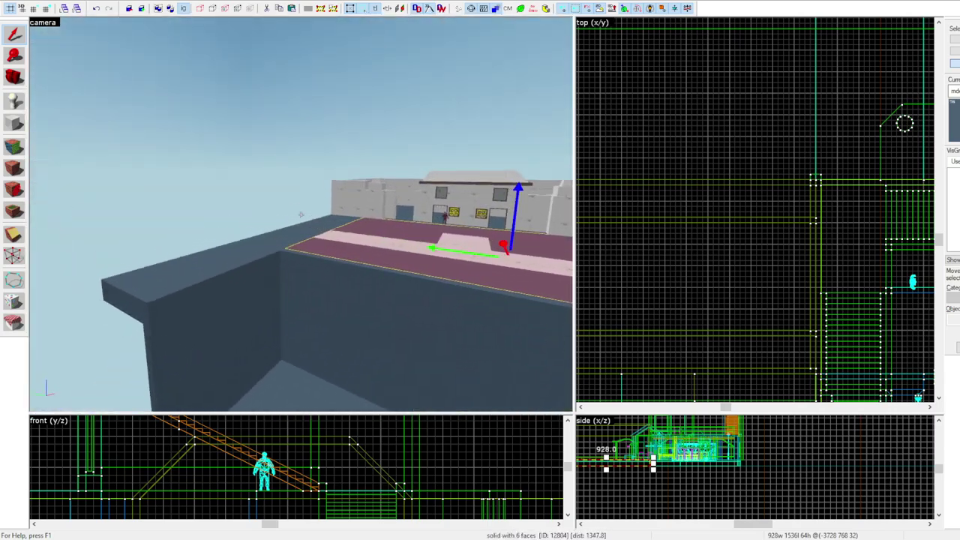
pyautogui.press('z')
pyautogui.click(723, 174)
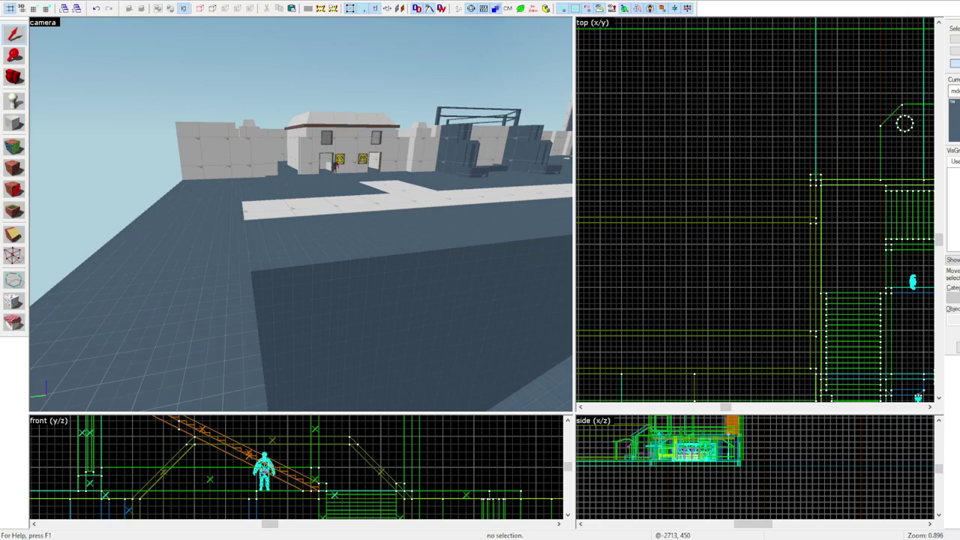
pyautogui.press('z')
pyautogui.click(301, 215)
pyautogui.press('z')
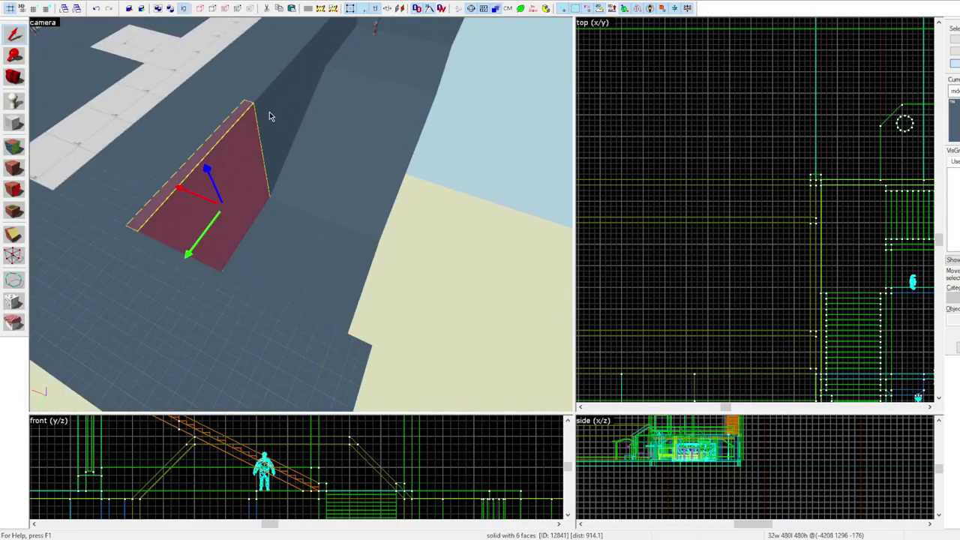
# Check how the sunken pit's walls, floor and neighbouring ground strip are grouped
pyautogui.scroll(-4, 251, 154)
pyautogui.click(548, 107)
pyautogui.hotkey('ctrl', 'w')
pyautogui.scroll(2, 208, 251)
pyautogui.click(208, 250)
pyautogui.click(219, 407)
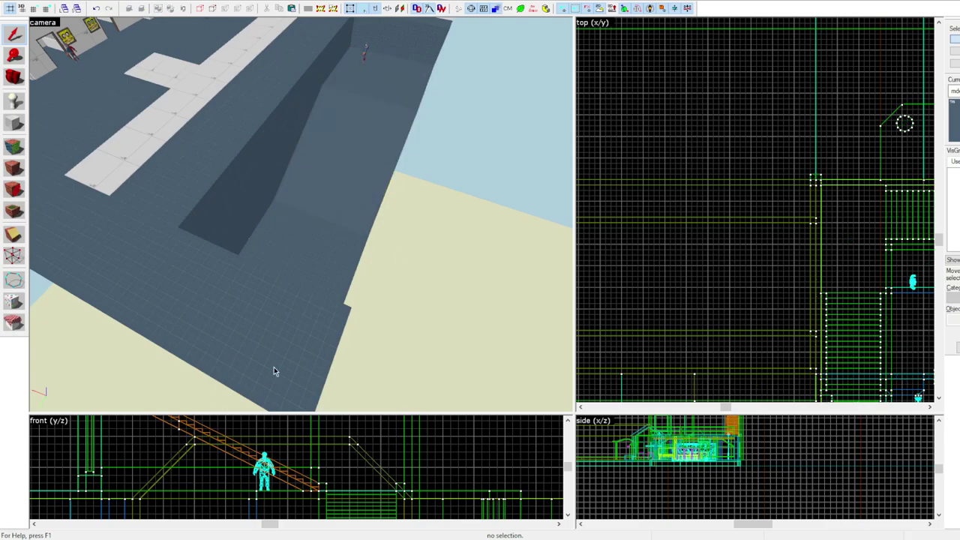
pyautogui.click(217, 232)
pyautogui.click(294, 192)
pyautogui.click(280, 227)
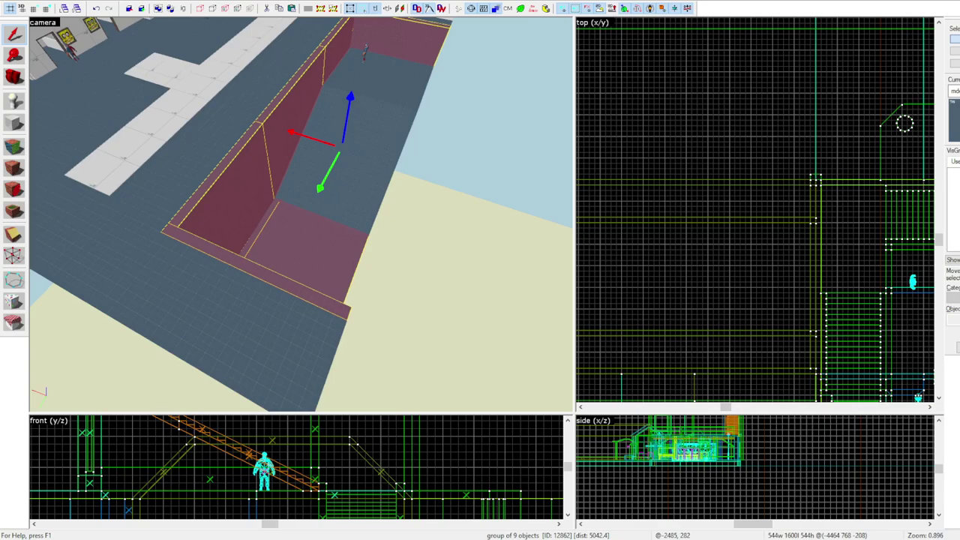
pyautogui.click(300, 167)
pyautogui.click(267, 165)
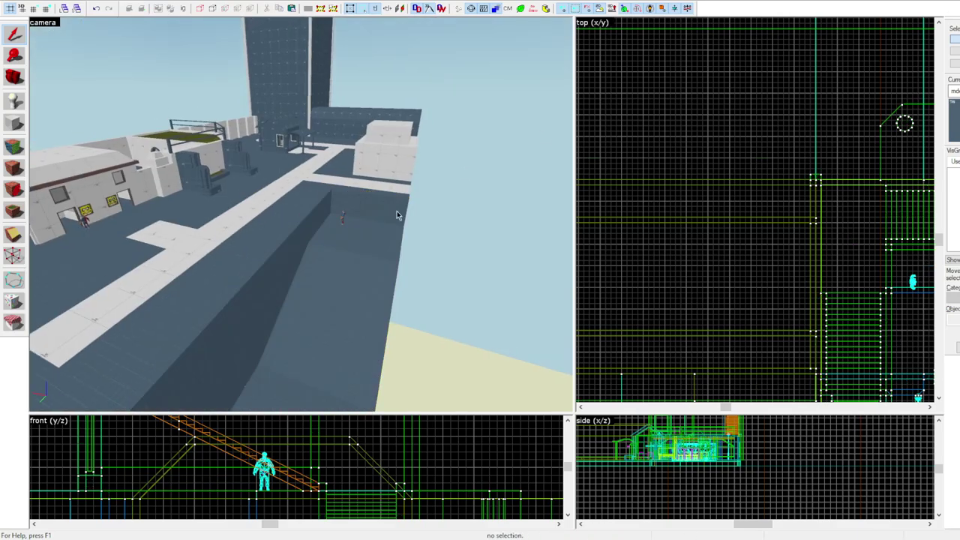
pyautogui.click(368, 258)
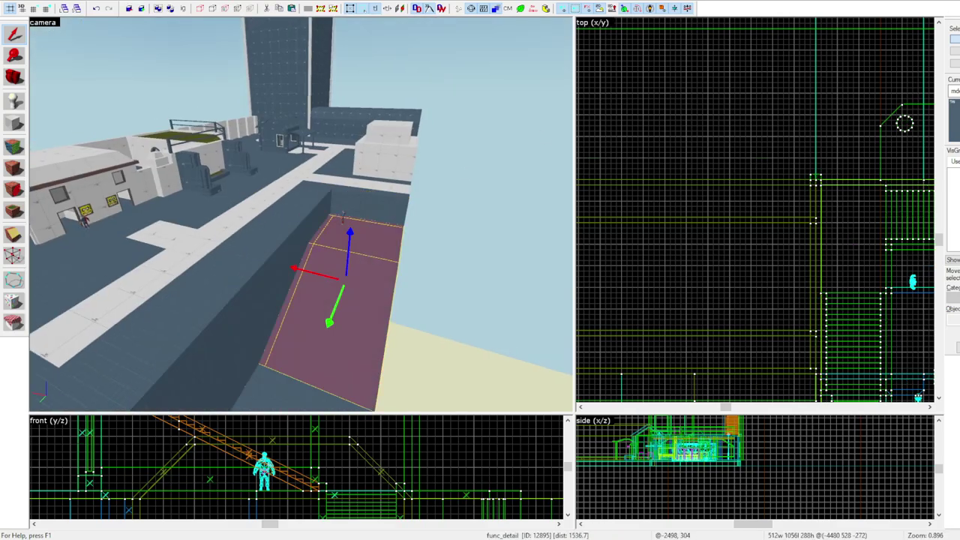
pyautogui.press('w')
pyautogui.press('w')
pyautogui.press('z')
pyautogui.click(335, 233)
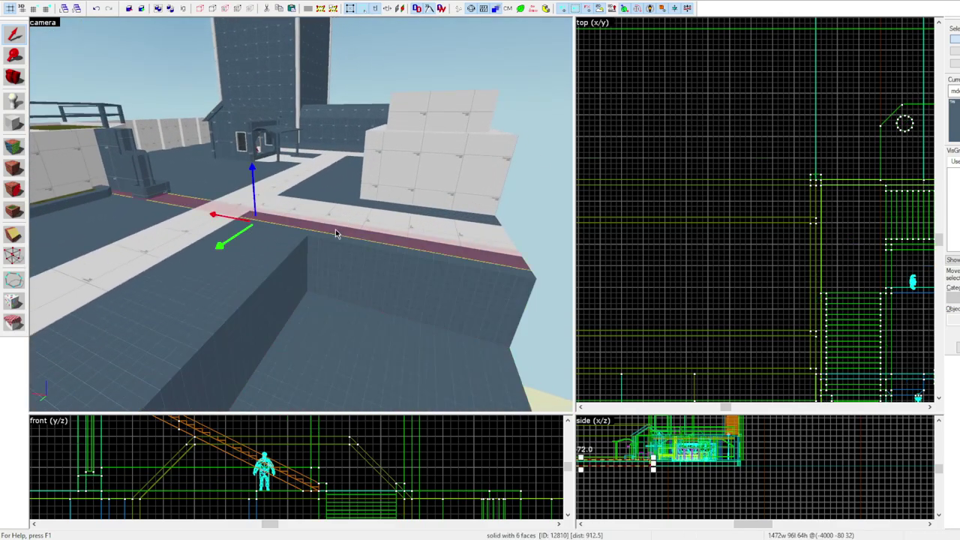
# Examine the ground slabs, white path and large building around the stacked white blocks
pyautogui.press('Escape')
pyautogui.press('z')
pyautogui.press('z')
pyautogui.press('z')
pyautogui.press('z')
pyautogui.keyDown('ctrl'); pyautogui.click(301, 216); pyautogui.keyUp('ctrl')
pyautogui.click(304, 217)
pyautogui.press('z')
pyautogui.press('z')
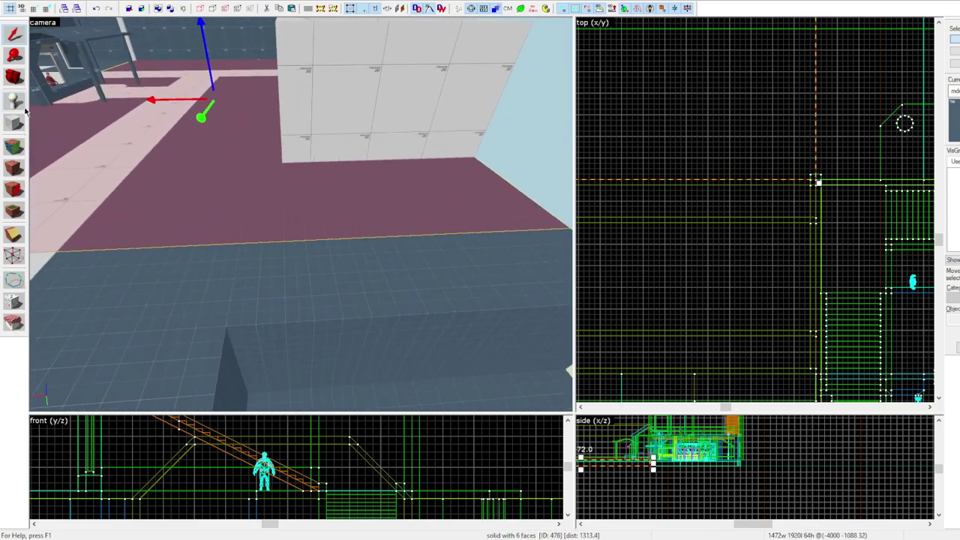
pyautogui.click(14, 102)
pyautogui.click(327, 265)
pyautogui.hotkey('shift', 's')
pyautogui.press('Escape')
pyautogui.press('z')
pyautogui.press('z')
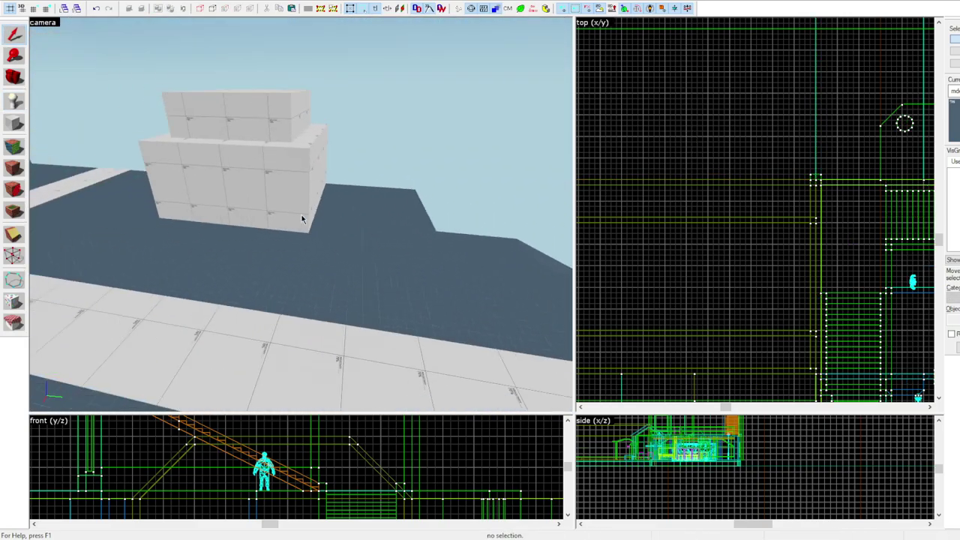
pyautogui.click(304, 250)
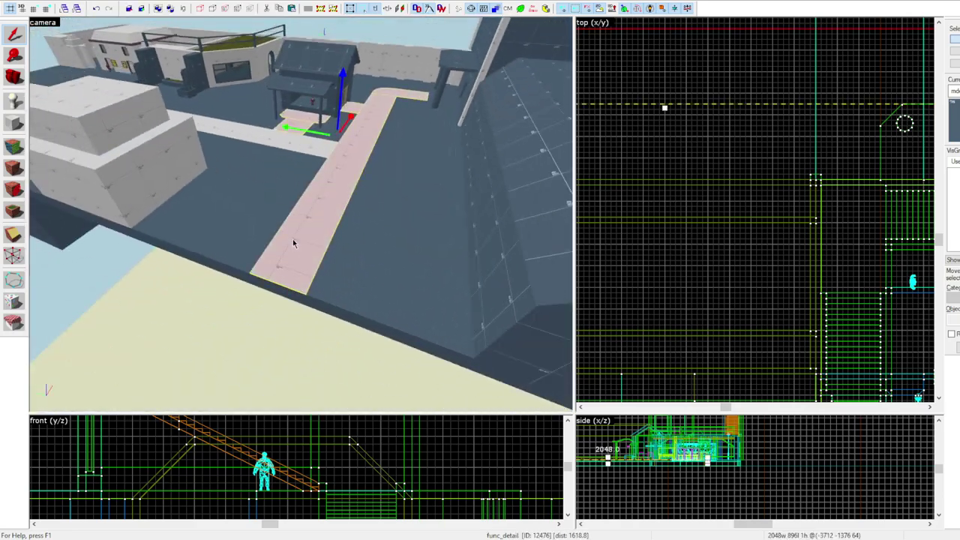
pyautogui.press('z')
pyautogui.press('z')
pyautogui.click(302, 216)
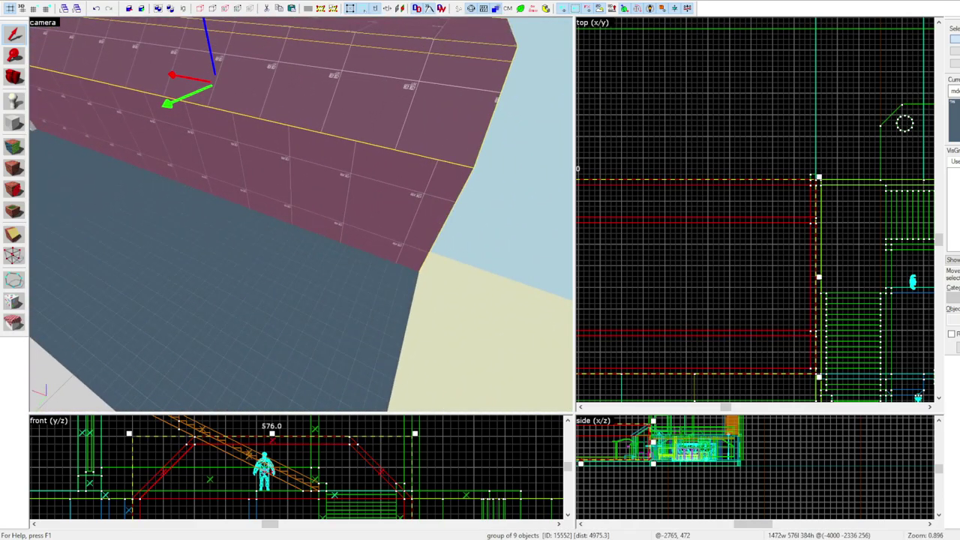
pyautogui.press('z')
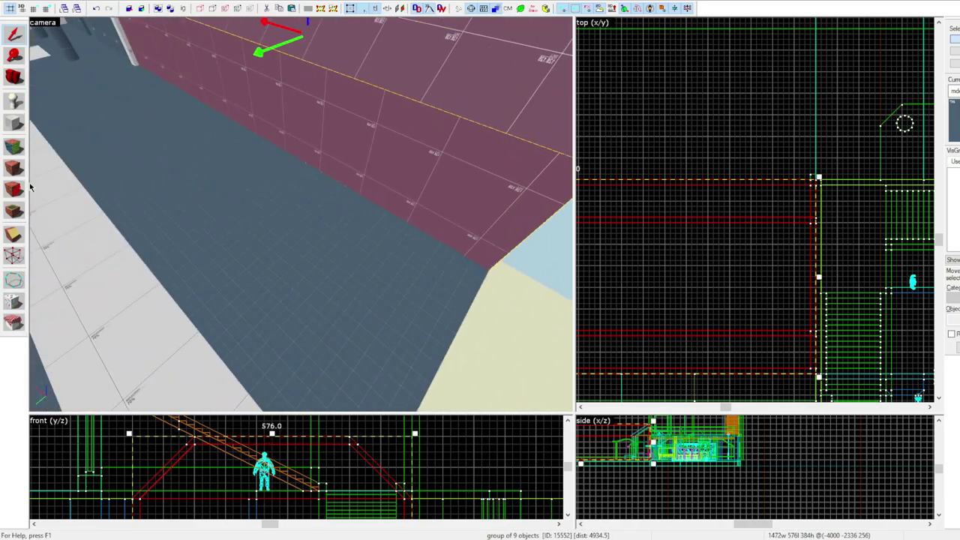
# Delete the two stacked white blocks standing at the map's outer edge
pyautogui.press('Escape')
pyautogui.hotkey('ctrl', 'w')
pyautogui.press('z')
pyautogui.click(337, 219)
pyautogui.scroll(-6, 780, 195)
pyautogui.scroll(3, 607, 135)
pyautogui.moveTo(696, 177); pyautogui.dragTo(733, 178)
pyautogui.click(148, 153)
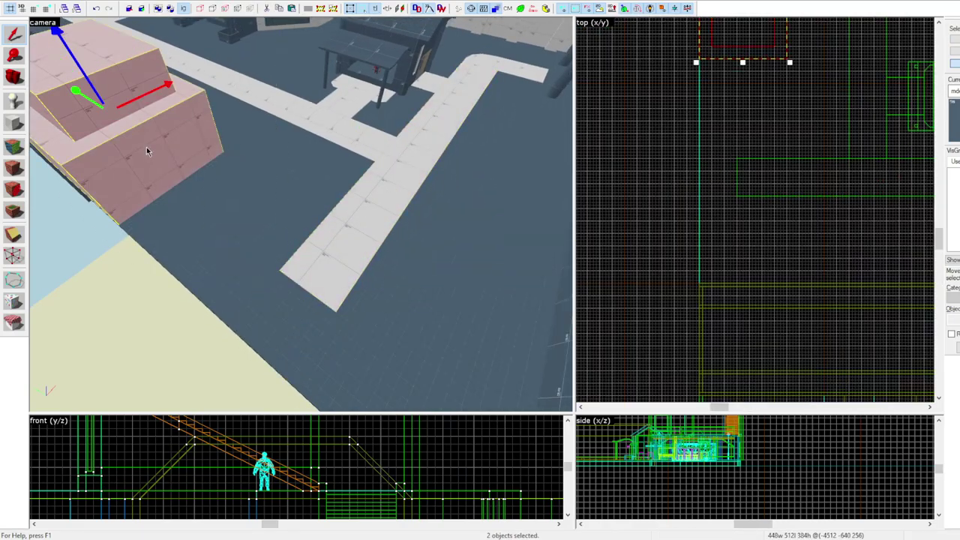
pyautogui.press('Delete')
# Examine the cleared ground slab and the open end of the white path beside the large building
pyautogui.press('z')
pyautogui.press('z')
pyautogui.click(304, 238)
pyautogui.click(50, 12)
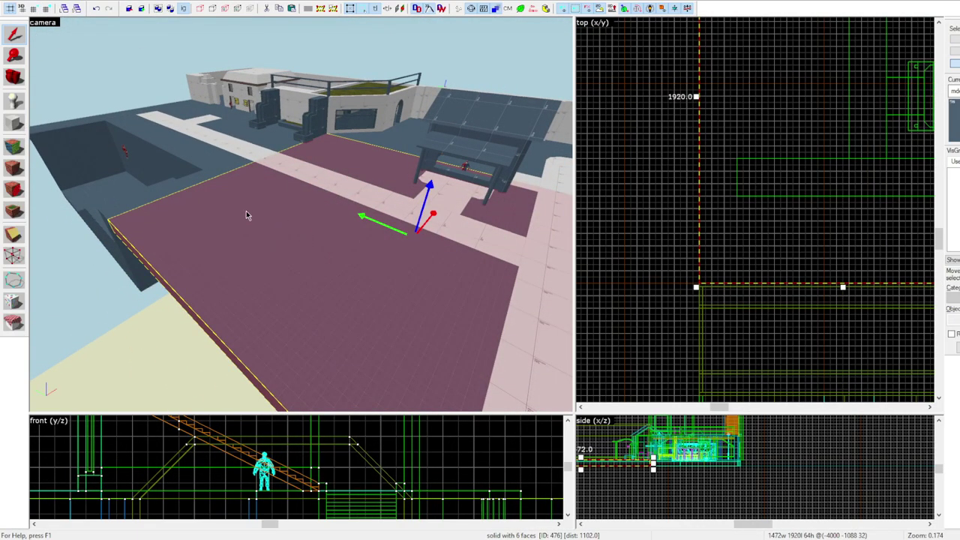
pyautogui.scroll(-4, 637, 217)
pyautogui.press('Escape')
pyautogui.press('z')
pyautogui.click(303, 244)
pyautogui.press('Escape')
pyautogui.press('z')
pyautogui.press('z')
pyautogui.click(234, 224)
pyautogui.scroll(6, 687, 211)
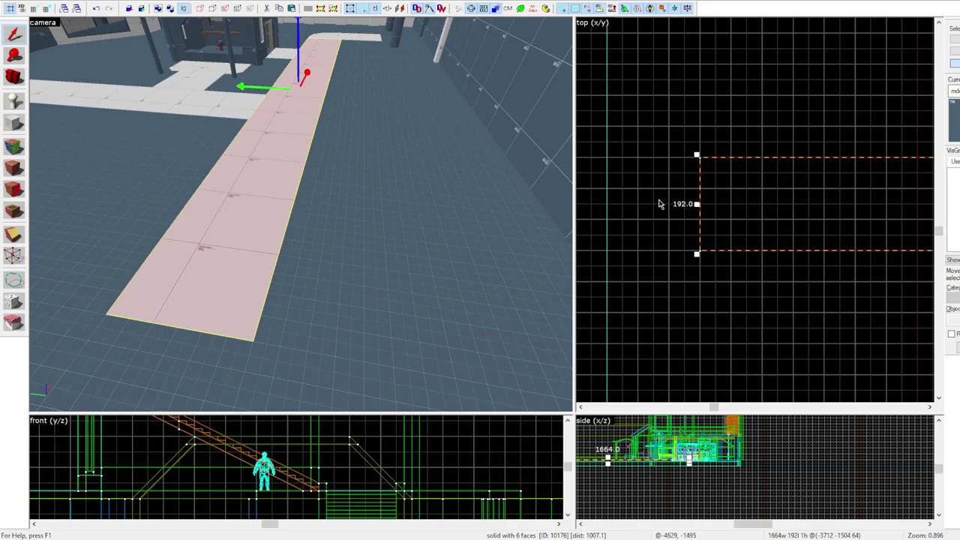
# Survey the paths, pit and buildings from above and from beyond the map's outer edge
pyautogui.press('z')
pyautogui.press('z')
pyautogui.press('z')
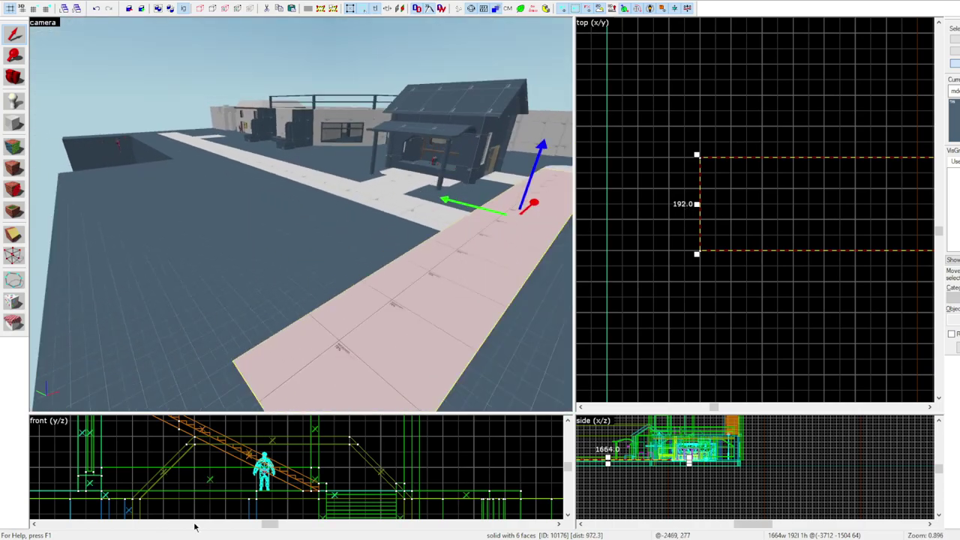
pyautogui.press('s')
pyautogui.press('z')
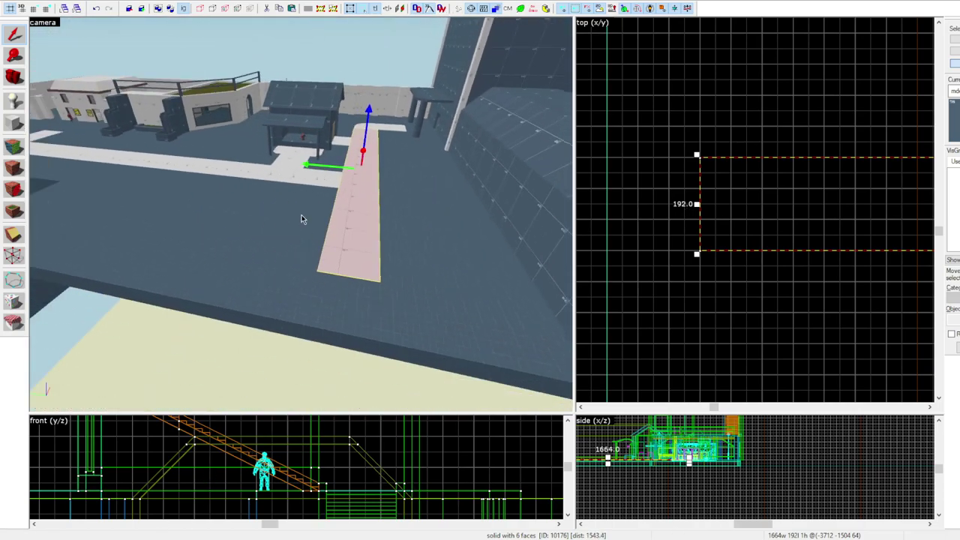
pyautogui.click(226, 186)
pyautogui.press('Escape')
pyautogui.press('z')
pyautogui.press('z')
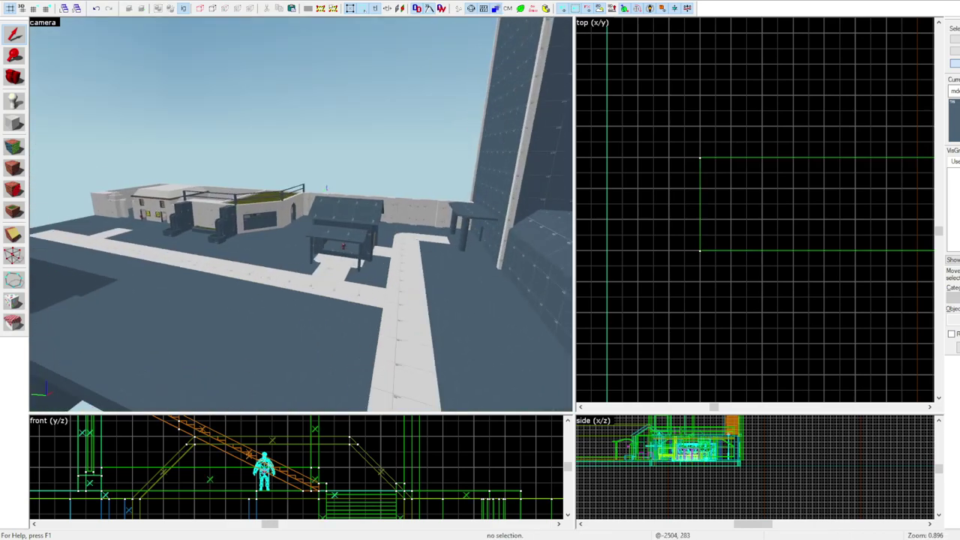
pyautogui.press('z')
pyautogui.press('z')
pyautogui.press('s')
pyautogui.press('z')
pyautogui.press('z')
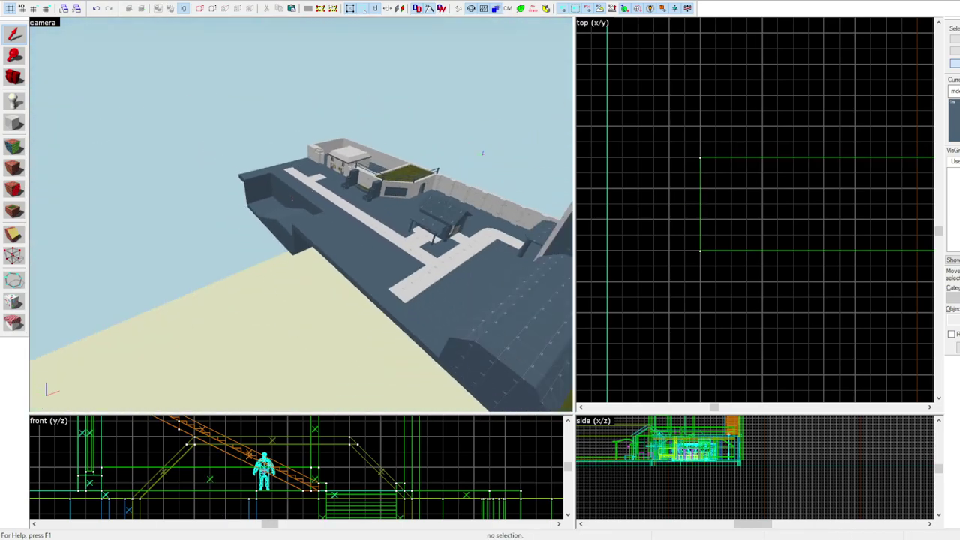
# Survey the white path, pit and small white buildings from above and from ground level
pyautogui.press('z')
pyautogui.click(276, 212)
pyautogui.press('z')
pyautogui.press('z')
pyautogui.hotkey('ctrl', 'w')
pyautogui.press('z')
pyautogui.press('z')
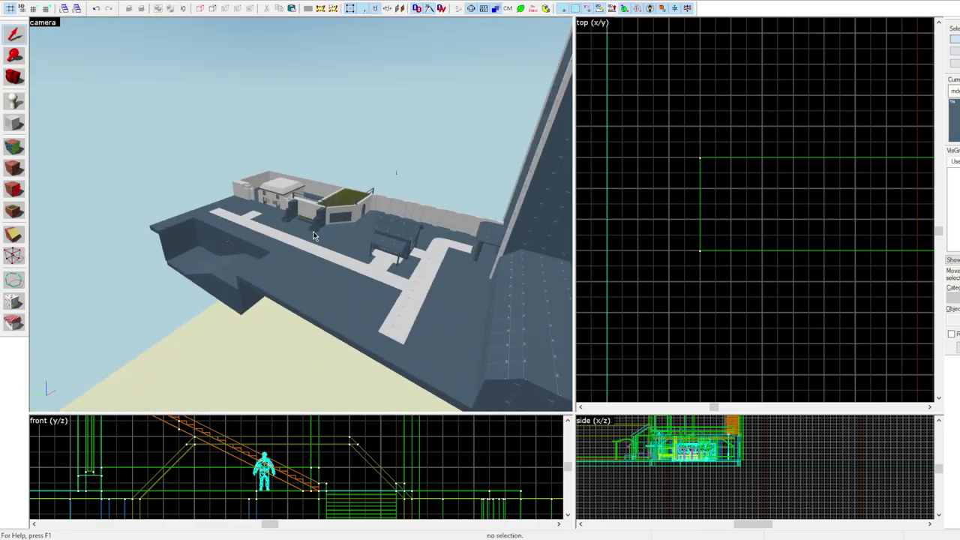
pyautogui.press('z')
pyautogui.press('w')
pyautogui.press('z')
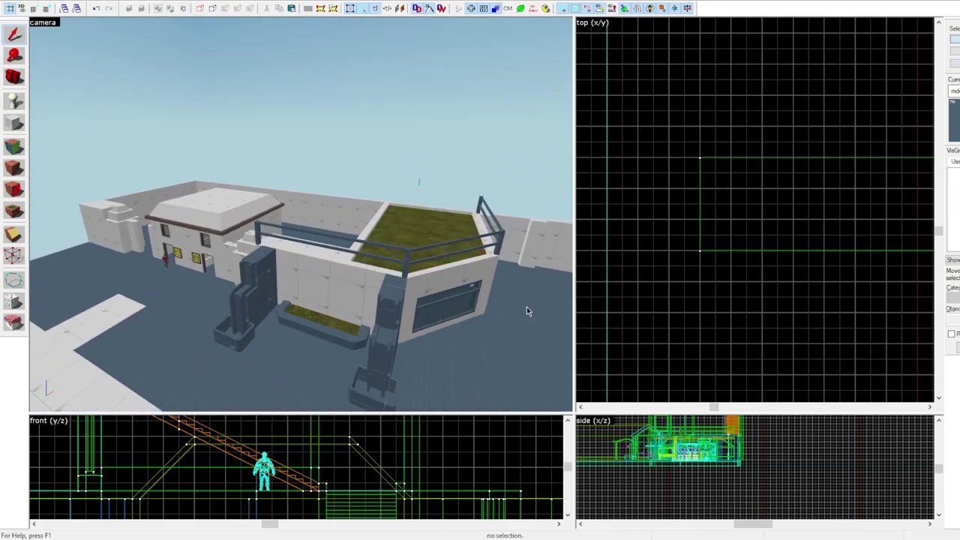
pyautogui.press('z')
pyautogui.press('a')
pyautogui.press('z')
pyautogui.click(302, 234)
pyautogui.press('Escape')
pyautogui.press('z')
pyautogui.press('a')
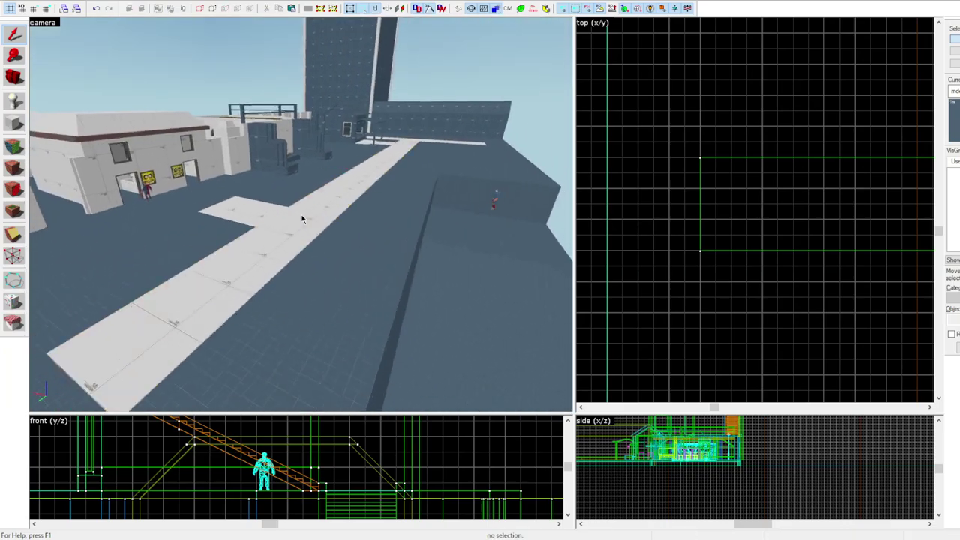
pyautogui.click(302, 215)
pyautogui.press('w')
pyautogui.press('Escape')
pyautogui.press('z')
pyautogui.press('z')
# Create a square post 8 by 8 units and 256 units tall in a corner of the grass-roofed building's room
pyautogui.press('w')
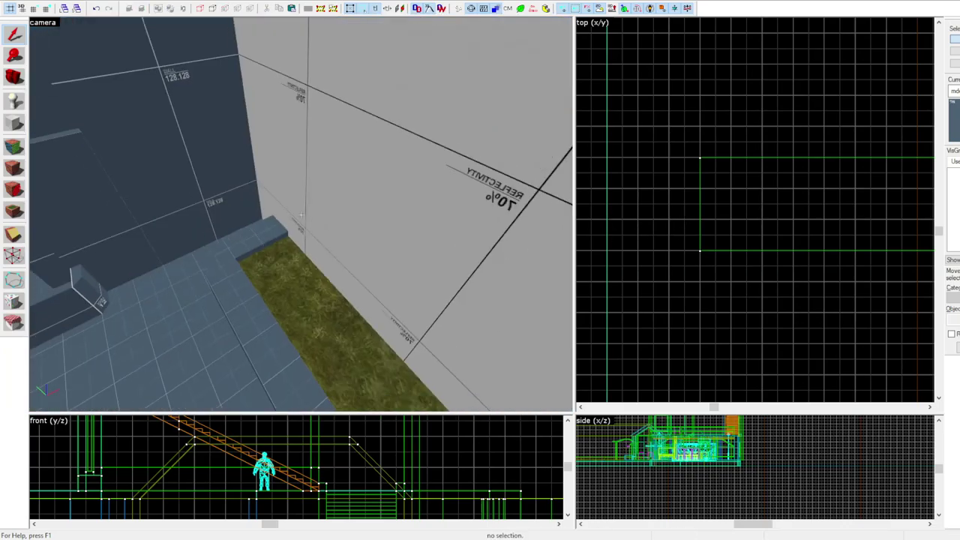
pyautogui.press('s')
pyautogui.press('z')
pyautogui.press('z')
pyautogui.press('w')
pyautogui.press('w')
pyautogui.click(302, 214)
pyautogui.press('w')
pyautogui.press('z')
pyautogui.click(14, 122)
pyautogui.scroll(-7, 697, 146)
pyautogui.scroll(6, 700, 140)
pyautogui.press('Return')
pyautogui.moveTo(681, 139)
pyautogui.mouseDown()
pyautogui.moveTo(692, 148)
pyautogui.moveTo(686, 160)
pyautogui.mouseUp()
pyautogui.click(13, 35)
# Shorten the corner post to 216 units and place copies in the room's other corners
pyautogui.press('z')
pyautogui.press('z')
pyautogui.scroll(4, 695, 135)
pyautogui.press('[')
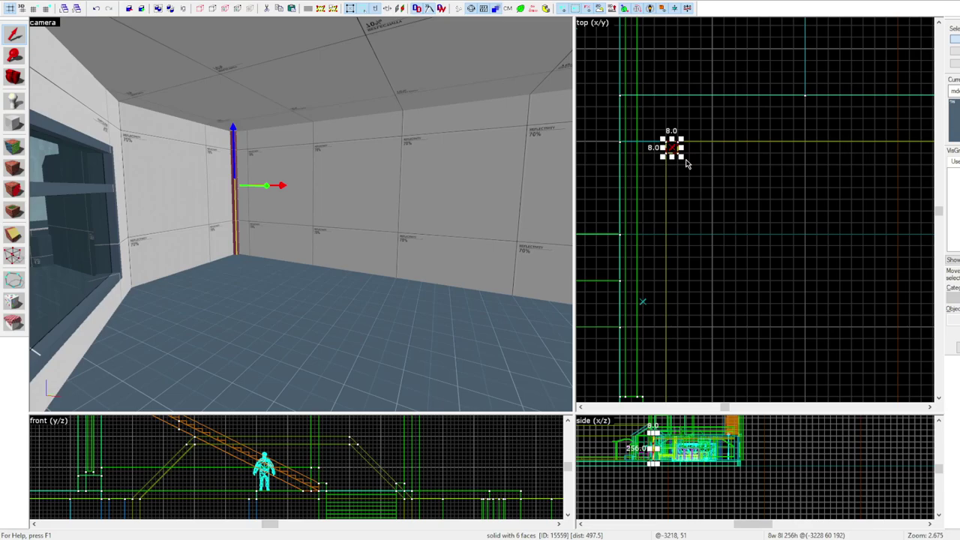
pyautogui.scroll(10, 654, 434)
pyautogui.moveTo(654, 445); pyautogui.dragTo(654, 450)
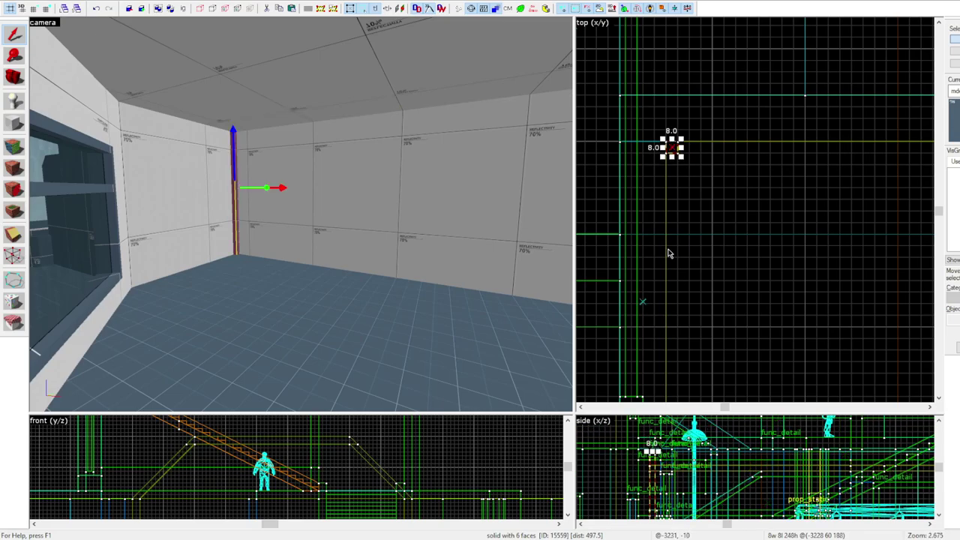
pyautogui.press('z')
pyautogui.press('w')
pyautogui.press('z')
pyautogui.scroll(6, 654, 451)
pyautogui.scroll(-1, 656, 459)
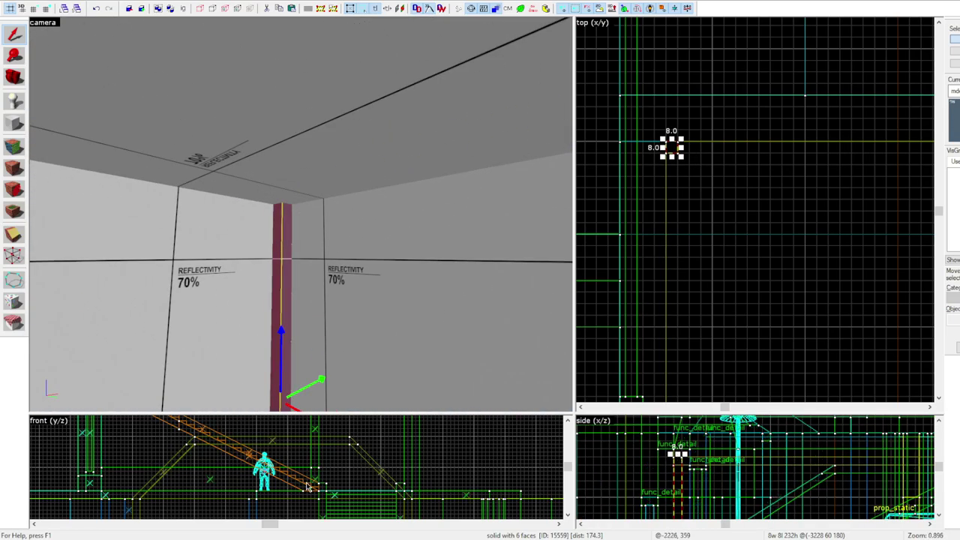
pyautogui.scroll(-5, 716, 142)
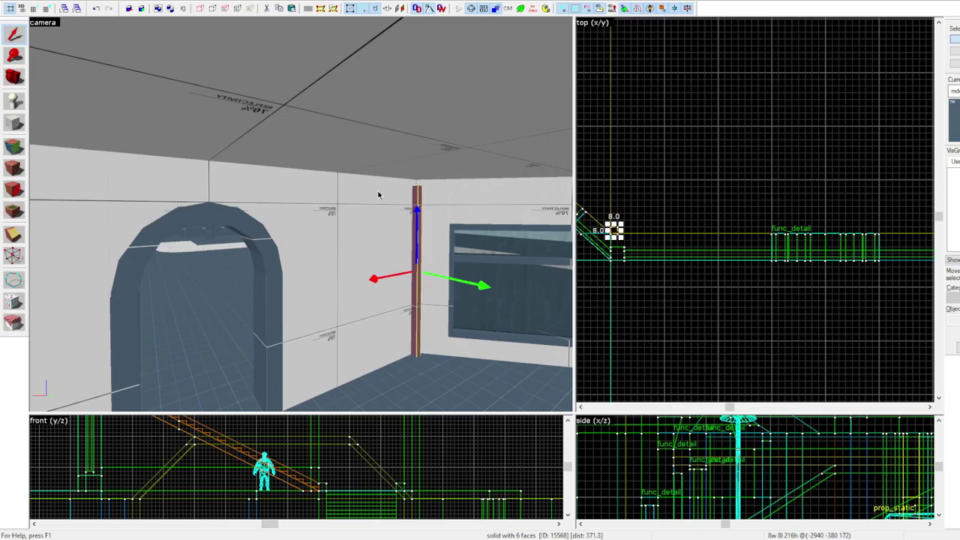
# Create an 8-unit-thick block along the archway wall, spanning between the corner posts
pyautogui.scroll(3, 648, 186)
pyautogui.scroll(4, 647, 183)
pyautogui.scroll(-4, 621, 205)
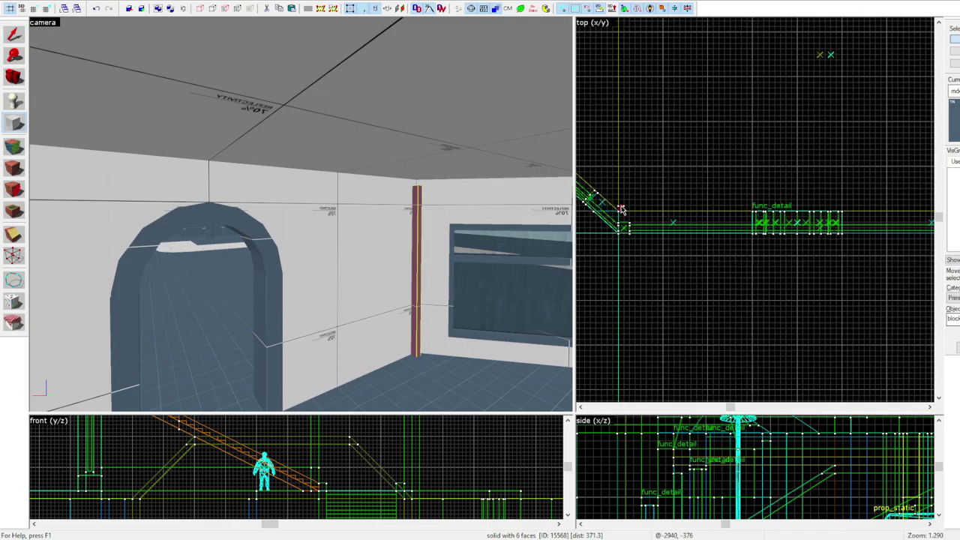
pyautogui.moveTo(619, 206); pyautogui.dragTo(847, 209)
pyautogui.scroll(3, 848, 208)
pyautogui.scroll(8, 849, 213)
pyautogui.scroll(-4, 840, 216)
pyautogui.press('Return')
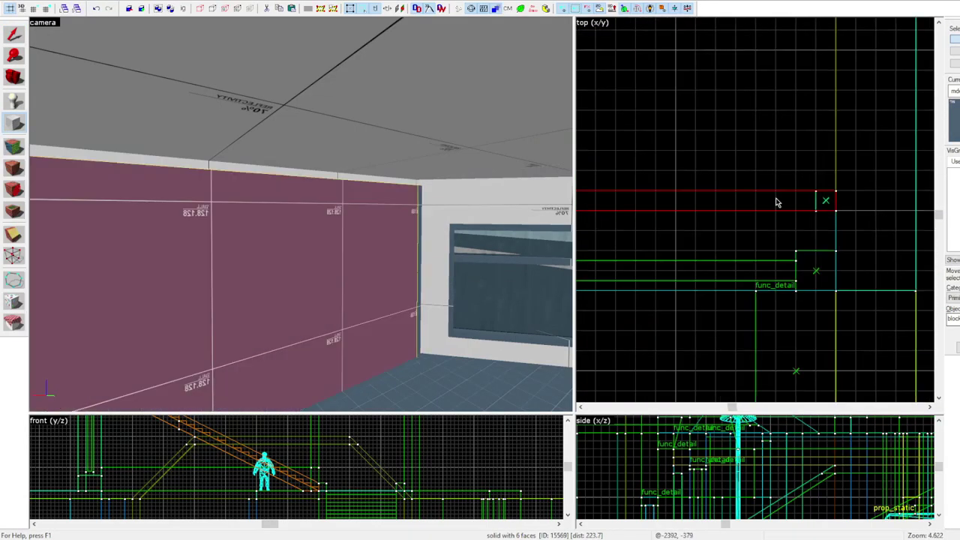
# Reduce the wall block's height so it forms a thin beam directly under the ceiling
pyautogui.hotkey('shift', 's')
pyautogui.scroll(-5, 799, 465)
pyautogui.moveTo(775, 441); pyautogui.dragTo(775, 438)
pyautogui.moveTo(776, 511); pyautogui.dragTo(743, 465)
pyautogui.scroll(3, 812, 448)
pyautogui.scroll(4, 898, 450)
pyautogui.moveTo(901, 453); pyautogui.dragTo(901, 443)
pyautogui.press('z')
pyautogui.press('z')
# Create further ceiling beams along the room's adjoining walls between the corner posts
pyautogui.hotkey('shift', 'b')
pyautogui.scroll(-10, 833, 205)
pyautogui.moveTo(832, 205); pyautogui.dragTo(826, 91)
pyautogui.scroll(7, 827, 91)
pyautogui.press('Return')
pyautogui.scroll(-6, 828, 93)
pyautogui.moveTo(923, 121)
pyautogui.mouseDown()
pyautogui.moveTo(688, 119)
pyautogui.moveTo(691, 249)
pyautogui.mouseUp()
pyautogui.press('Return')
pyautogui.press('Return')
# Copy a ceiling beam and reshape its vertices to follow the room's slanted window wall
pyautogui.hotkey('shift', 's')
pyautogui.keyDown('shift'); pyautogui.moveTo(708, 180); pyautogui.dragTo(709, 313); pyautogui.keyUp('shift')
pyautogui.hotkey('shift', 'v')
pyautogui.press('Right')
pyautogui.moveTo(713, 243)
pyautogui.mouseDown()
pyautogui.moveTo(754, 260)
pyautogui.moveTo(866, 273)
pyautogui.mouseUp()
pyautogui.scroll(5, 866, 273)
pyautogui.moveTo(849, 287); pyautogui.dragTo(861, 298)
pyautogui.hotkey('shift', 's')
# Select all the room's corner posts and ceiling beams and tie them to a func_detail entity
pyautogui.press('z')
pyautogui.press('z')
pyautogui.keyDown('ctrl'); pyautogui.click(485, 211); pyautogui.keyUp('ctrl')
pyautogui.keyDown('ctrl'); pyautogui.click(510, 210); pyautogui.keyUp('ctrl')
pyautogui.keyDown('ctrl'); pyautogui.click(187, 195); pyautogui.keyUp('ctrl')
pyautogui.keyDown('ctrl'); pyautogui.click(64, 229); pyautogui.keyUp('ctrl')
pyautogui.keyDown('ctrl'); pyautogui.click(373, 218); pyautogui.keyUp('ctrl')
pyautogui.keyDown('ctrl'); pyautogui.click(405, 180); pyautogui.keyUp('ctrl')
pyautogui.press('z')
pyautogui.press('z')
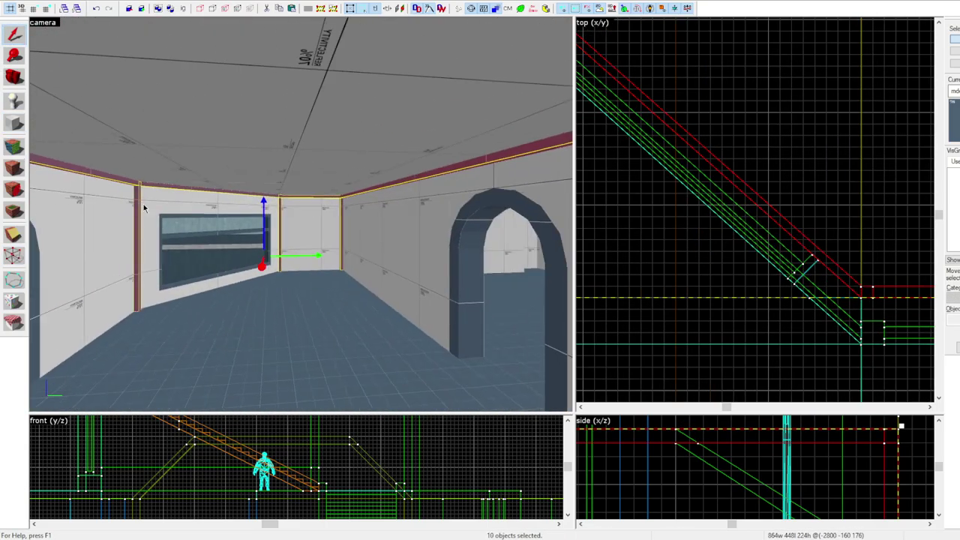
pyautogui.hotkey('ctrl', 't')
pyautogui.hotkey('ctrl', 'w')
pyautogui.click(165, 207)
pyautogui.scroll(-2, 768, 210)
pyautogui.moveTo(837, 267); pyautogui.dragTo(829, 267)
pyautogui.press('Escape')
# Examine the trimmed room's posts, ceiling beams and archways from several sides
pyautogui.hotkey('ctrl', 'w')
pyautogui.press('z')
pyautogui.press('s')
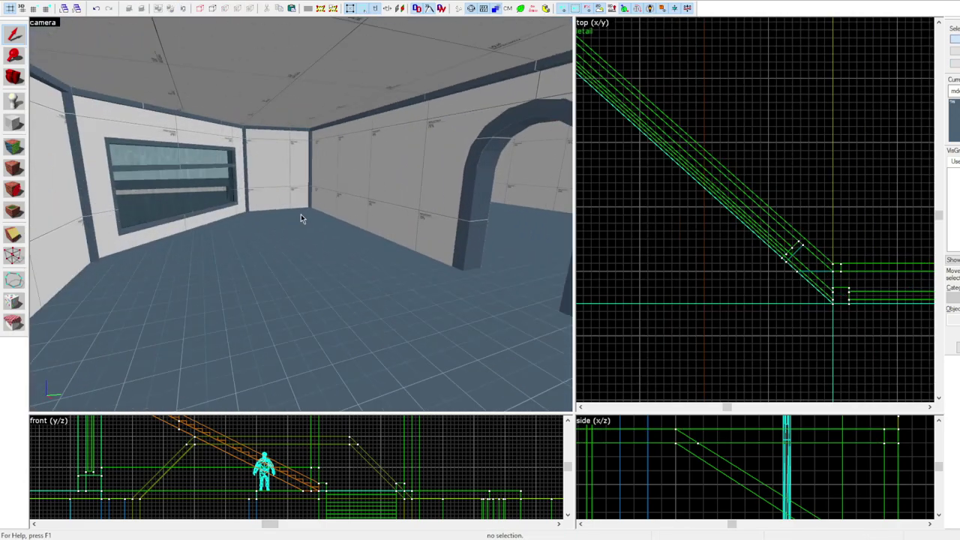
pyautogui.click(301, 214)
pyautogui.press('w')
pyautogui.press('z')
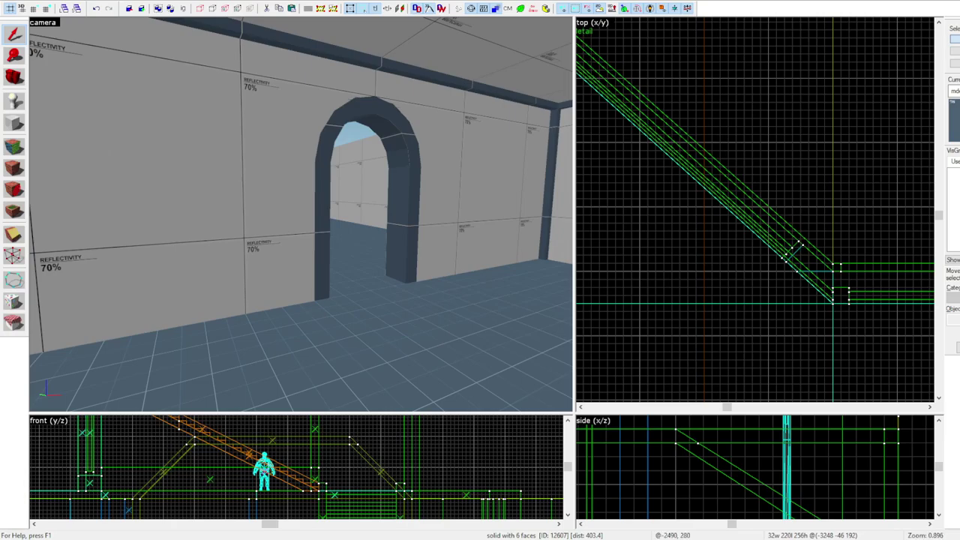
pyautogui.press('w')
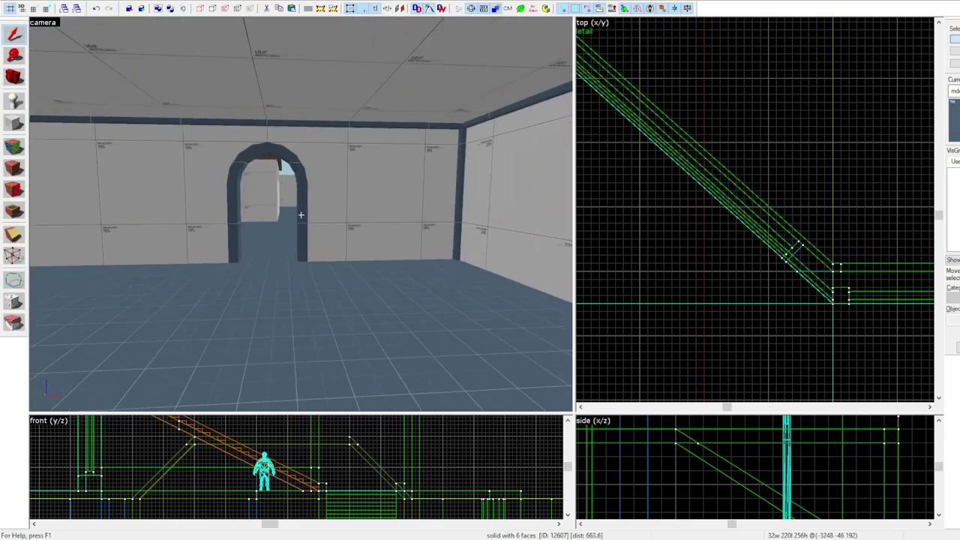
pyautogui.press('z')
pyautogui.press('z')
pyautogui.press('w')
pyautogui.press('z')
# Pick up the wood texture from the small white house's roof trim as the current texture
pyautogui.hotkey('shift', 'a')
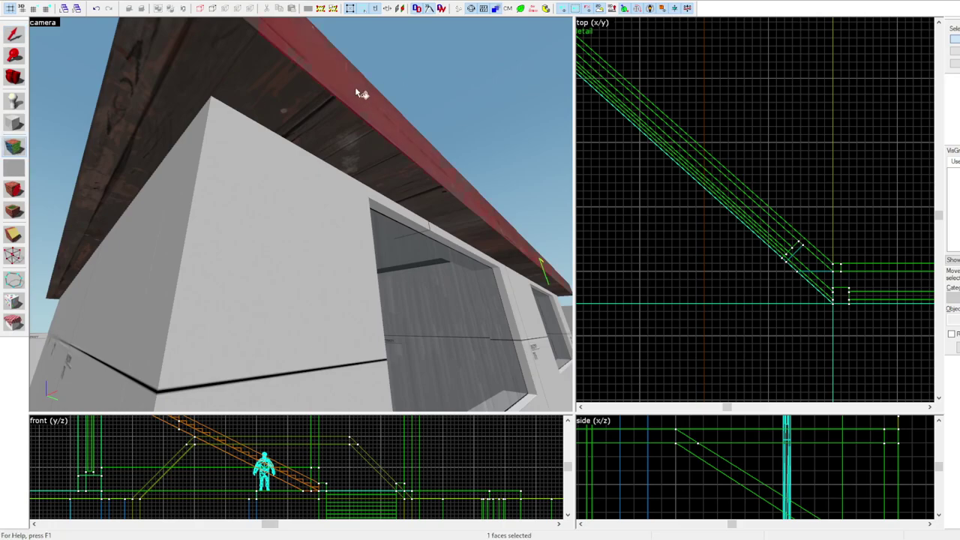
pyautogui.click(365, 91)
pyautogui.press('z')
pyautogui.press('w')
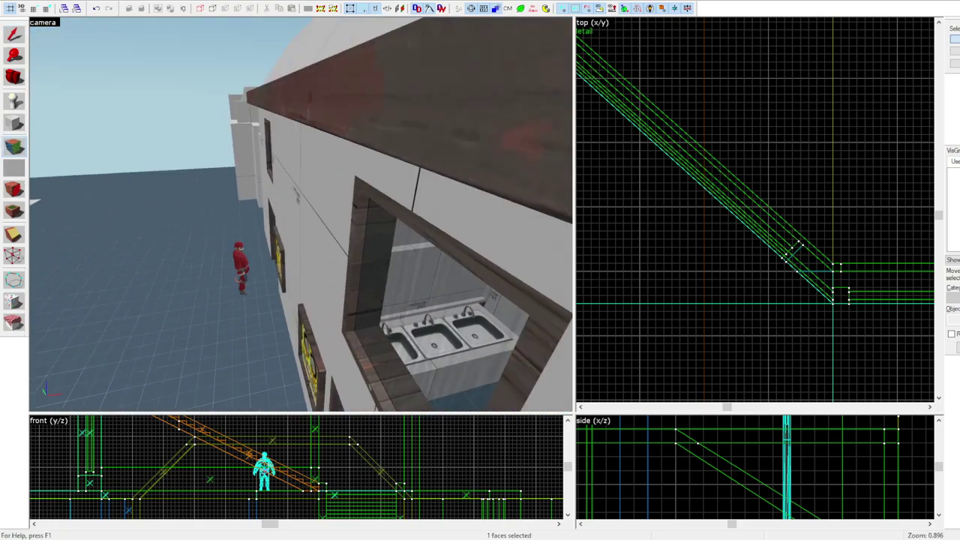
pyautogui.press('w')
pyautogui.hotkey('shift', 's')
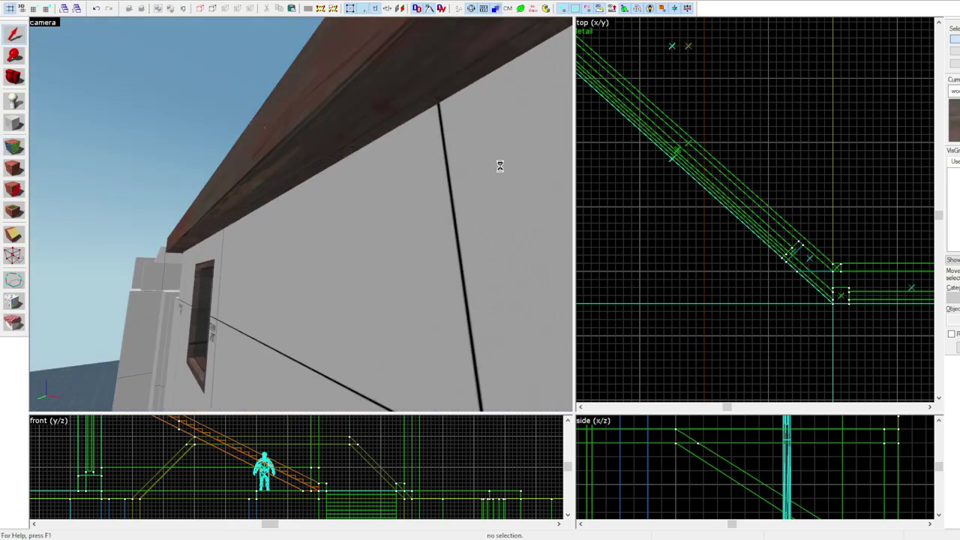
# Examine the long sloped-roof building and the tower's white corner post from the path side
pyautogui.press('z')
pyautogui.press('s')
pyautogui.press('z')
pyautogui.click(326, 233)
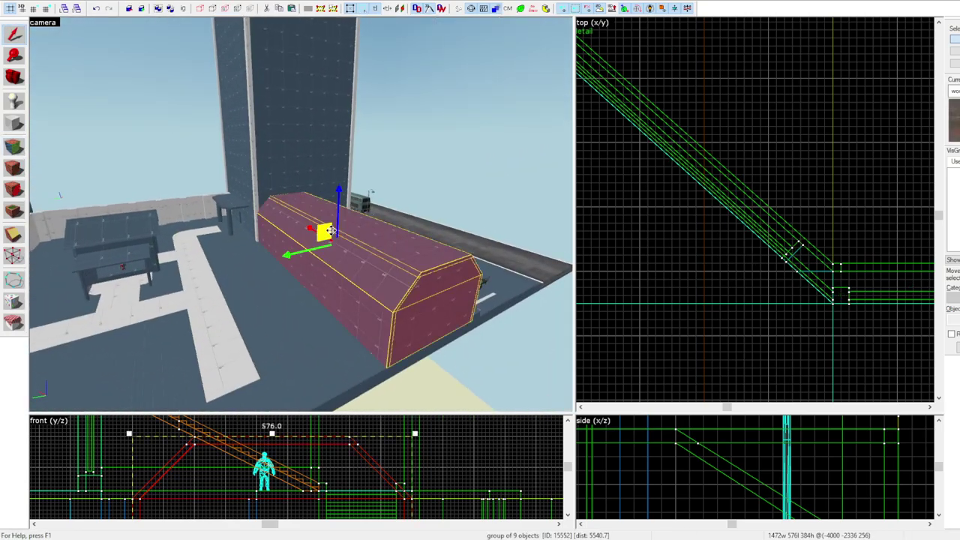
pyautogui.press('w')
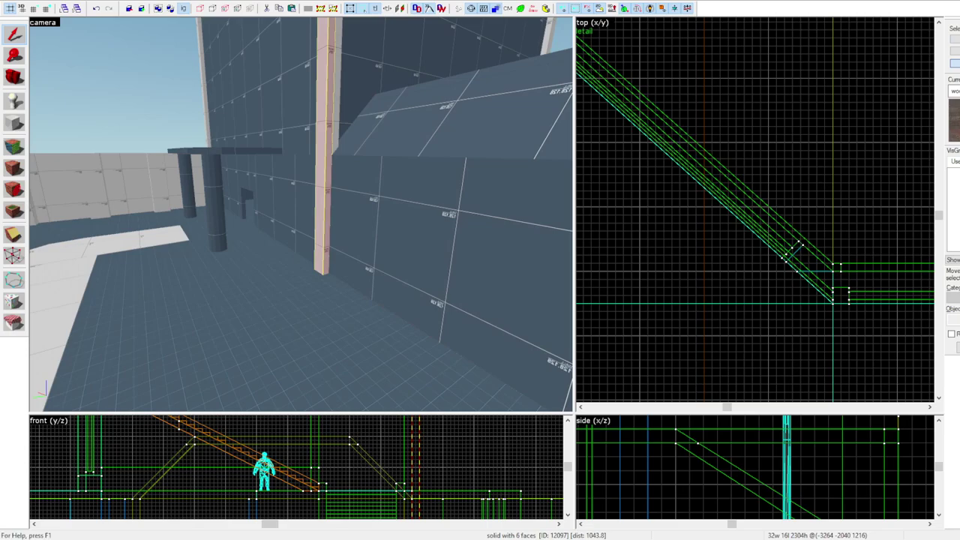
pyautogui.press('w')
pyautogui.click(498, 173)
pyautogui.press('s')
pyautogui.click(422, 179)
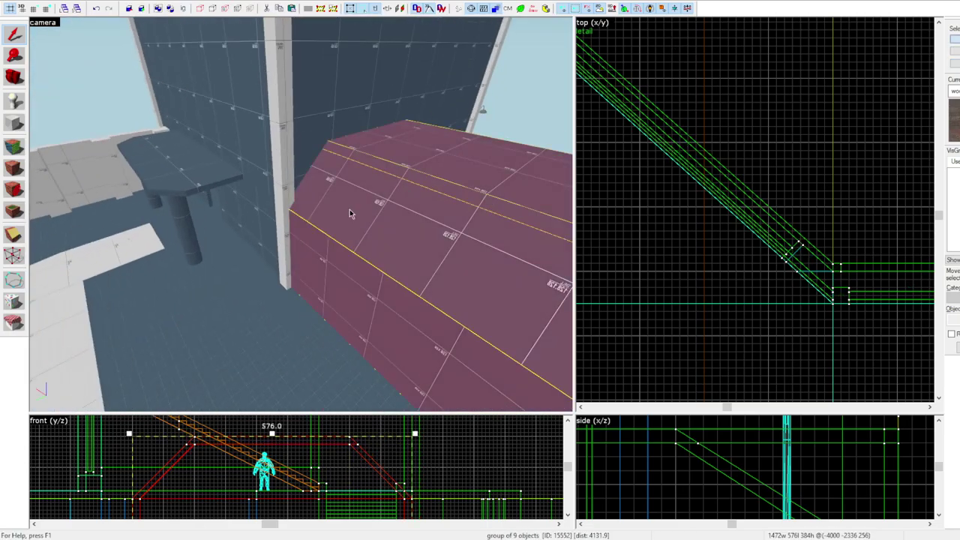
pyautogui.press('w')
pyautogui.press('Escape')
# Examine the tower's windows, the parking area and the grass strip beside the sloped-roof building
pyautogui.click(256, 213)
pyautogui.hotkey('ctrl', 'u')
pyautogui.press('s')
pyautogui.click(280, 235)
pyautogui.press('Escape')
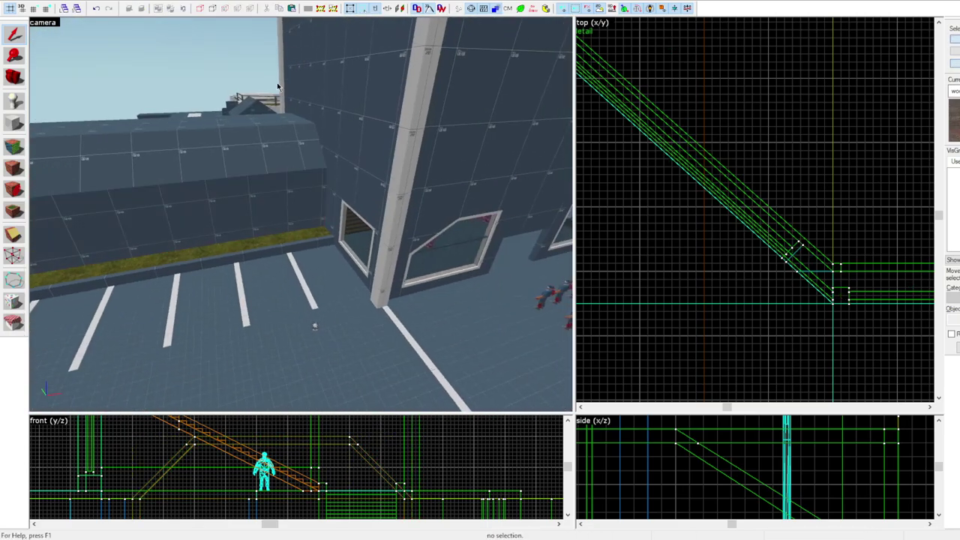
pyautogui.press('Escape')
pyautogui.hotkey('ctrl', 'w')
pyautogui.press('z')
pyautogui.click(300, 214)
pyautogui.press('z')
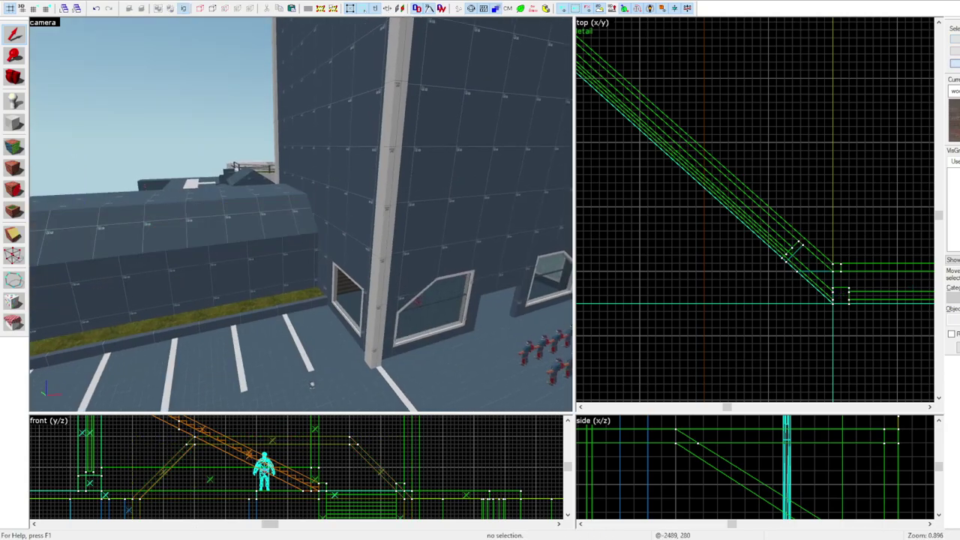
pyautogui.click(235, 234)
# Create a wood-textured frame block at the blue wall's doorway facing the white path
pyautogui.press('z')
pyautogui.press('w')
pyautogui.click(206, 219)
pyautogui.hotkey('shift', 'b')
pyautogui.scroll(-9, 761, 125)
pyautogui.scroll(14, 756, 285)
pyautogui.scroll(-5, 750, 283)
pyautogui.moveTo(702, 256)
pyautogui.mouseDown()
pyautogui.moveTo(714, 277)
pyautogui.moveTo(818, 264)
pyautogui.mouseUp()
pyautogui.press('Return')
# Copy and resize the wood block to complete the doorway's frame
pyautogui.scroll(-4, 427, 496)
pyautogui.scroll(4, 417, 465)
pyautogui.scroll(-2, 393, 448)
pyautogui.keyDown('shift'); pyautogui.moveTo(394, 453); pyautogui.dragTo(408, 469); pyautogui.keyUp('shift')
pyautogui.moveTo(654, 265); pyautogui.dragTo(674, 265)
pyautogui.press('Escape')
pyautogui.scroll(1, 430, 211)
# Select the doorway's wooden frame pieces and tie them to a func_detail entity
pyautogui.click(430, 211)
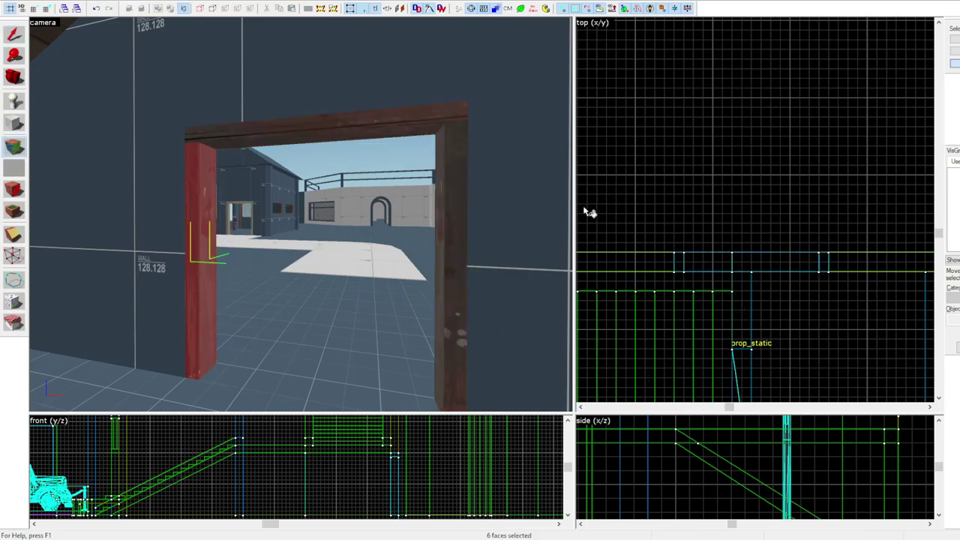
pyautogui.keyDown('ctrl'); pyautogui.click(452, 188); pyautogui.keyUp('ctrl')
pyautogui.hotkey('ctrl', 't')
pyautogui.press('Escape')
pyautogui.press('z')
pyautogui.press('z')
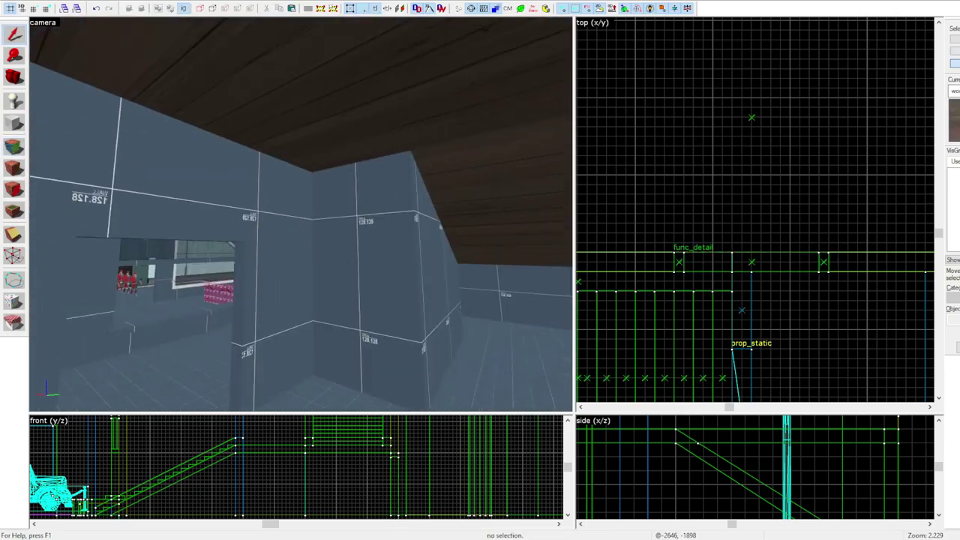
# Create a wood-textured post, 8 by 8 units and 256 high, in the corner of the blue-walled room
pyautogui.click(281, 217)
pyautogui.click(8, 126)
pyautogui.scroll(-5, 825, 150)
pyautogui.scroll(4, 881, 275)
pyautogui.scroll(-3, 722, 240)
pyautogui.scroll(4, 602, 244)
pyautogui.moveTo(610, 234); pyautogui.dragTo(622, 244)
pyautogui.scroll(-3, 675, 243)
pyautogui.moveTo(822, 247)
pyautogui.mouseDown()
pyautogui.moveTo(827, 253)
pyautogui.moveTo(820, 232)
pyautogui.moveTo(805, 231)
pyautogui.mouseUp()
pyautogui.scroll(5, 828, 230)
pyautogui.press('Return')
pyautogui.press('z')
pyautogui.press('z')
pyautogui.hotkey('shift', 's')
pyautogui.press('z')
pyautogui.press('z')
pyautogui.hotkey('shift', 's')
pyautogui.scroll(-4, 387, 188)
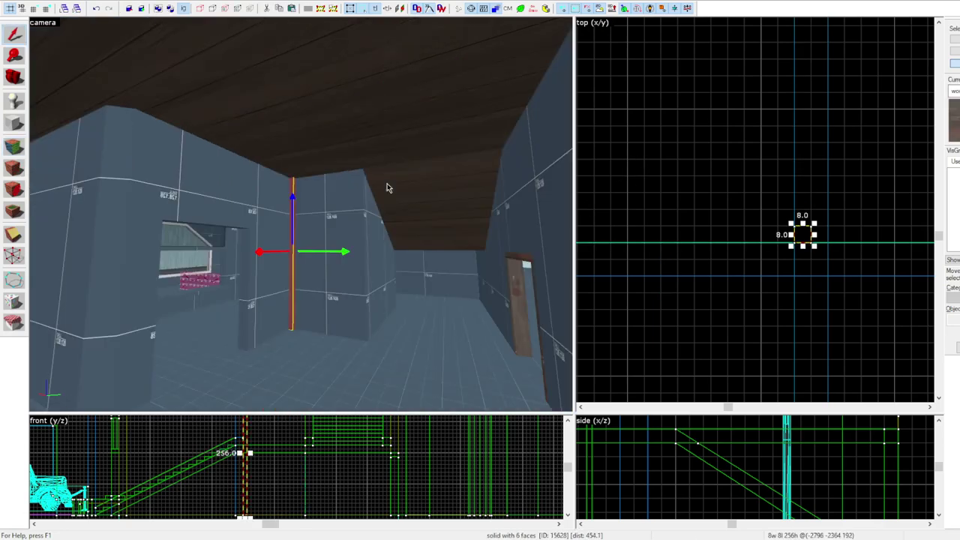
# Copy the 8-unit wooden post to the other wall corner beside the sloped wooden ceiling
pyautogui.scroll(-2, 788, 166)
pyautogui.press('z')
pyautogui.press('z')
pyautogui.scroll(-4, 803, 210)
pyautogui.scroll(-3, 289, 167)
pyautogui.scroll(1, 290, 167)
pyautogui.scroll(3, 803, 180)
pyautogui.click(800, 100)
pyautogui.hotkey('ctrl', 'shift', 'e')
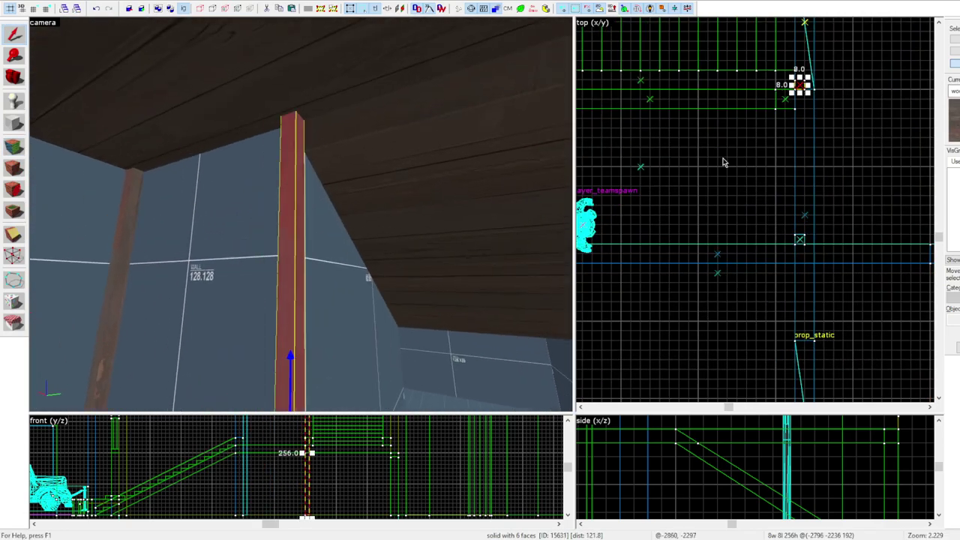
# Apply the doorway's wood texture to the new corner post
pyautogui.press('Escape')
pyautogui.press('z')
pyautogui.press('z')
pyautogui.press('z')
pyautogui.press('z')
pyautogui.hotkey('shift', 'a')
pyautogui.rightClick(300, 166)
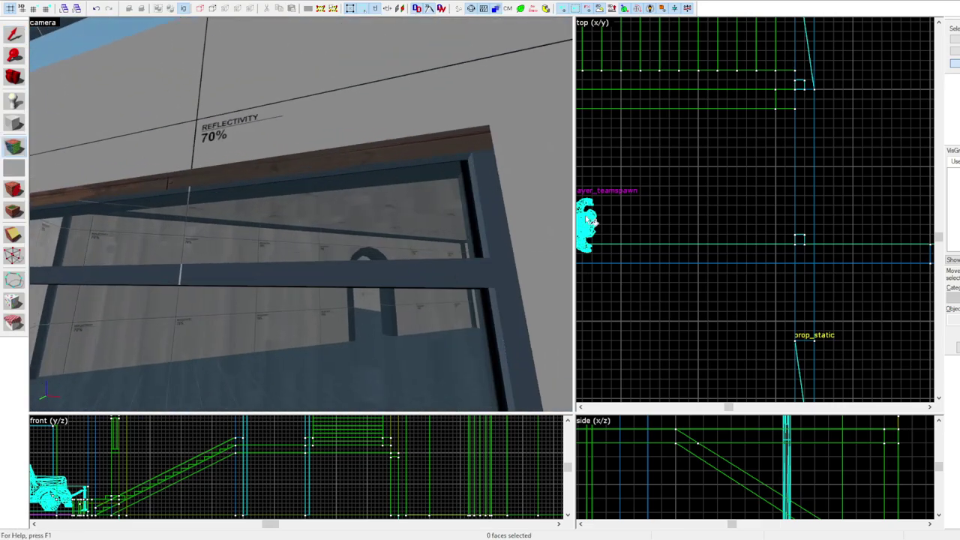
pyautogui.press('z')
pyautogui.hotkey('shift', 's')
pyautogui.press('w')
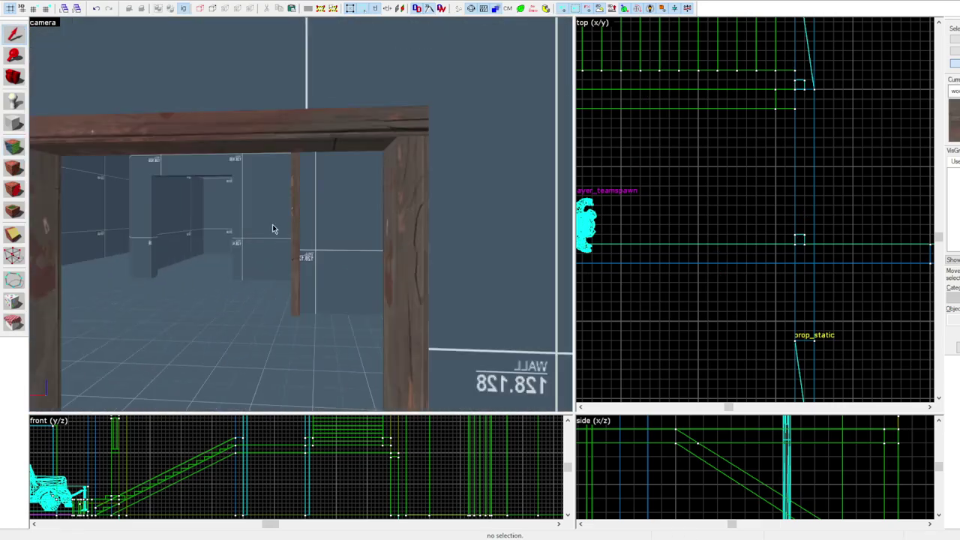
pyautogui.press('z')
pyautogui.press('w')
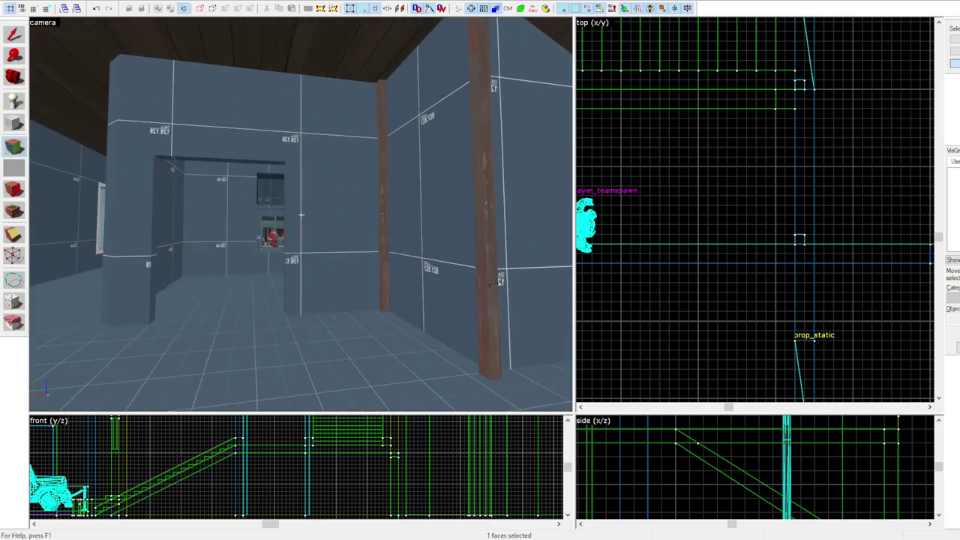
# Examine the two wooden corner posts and their position against the walls and ceiling
pyautogui.click(301, 214)
pyautogui.press('z')
pyautogui.hotkey('shift', 's')
pyautogui.scroll(-3, 705, 194)
pyautogui.press('s')
pyautogui.scroll(2, 746, 284)
pyautogui.scroll(-2, 763, 193)
pyautogui.press('z')
pyautogui.press('s')
pyautogui.press('z')
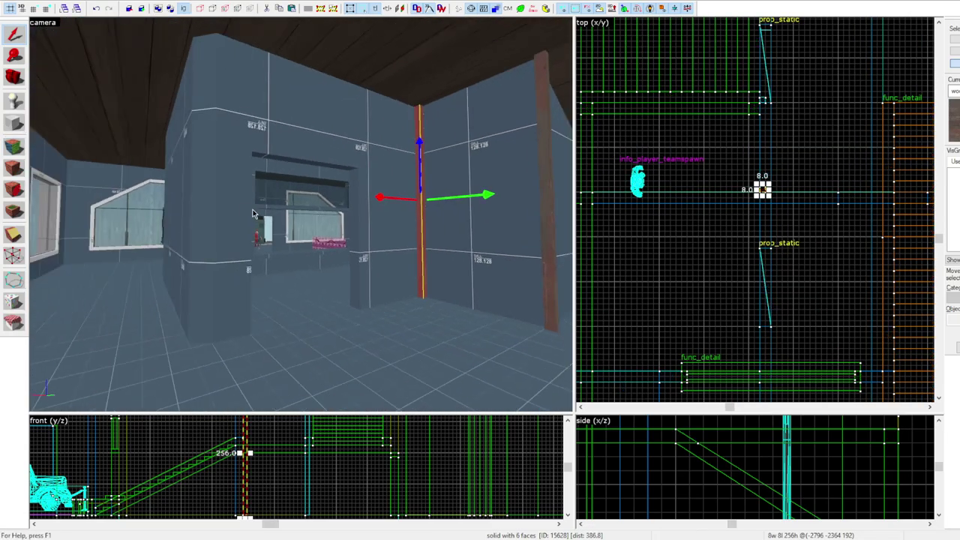
pyautogui.press('Escape')
pyautogui.press('z')
pyautogui.press('z')
pyautogui.press('z')
pyautogui.press('z')
pyautogui.click(286, 224)
pyautogui.press('z')
pyautogui.press('z')
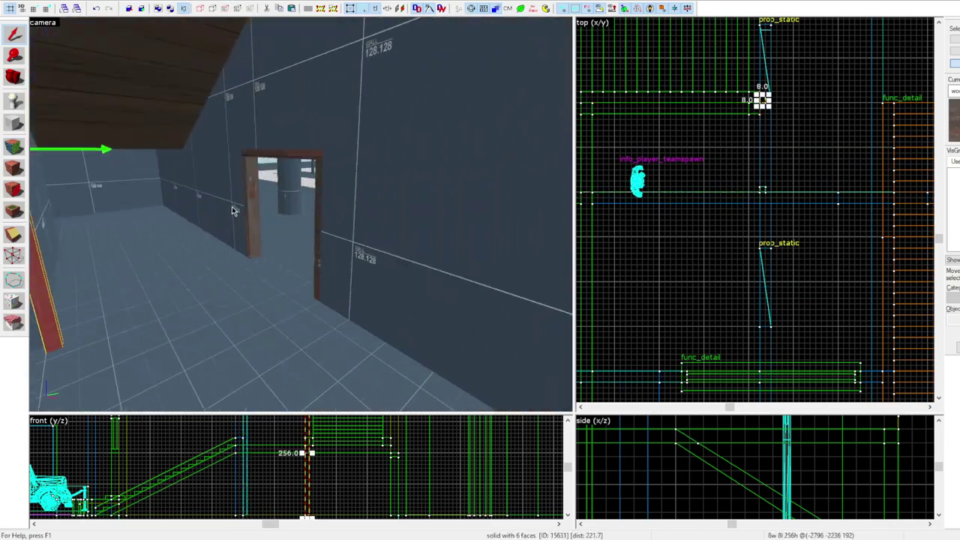
pyautogui.press('Escape')
# Examine the tower's outer walls and the upper rooms with pale wooden doorframes
pyautogui.press('z')
pyautogui.press('w')
pyautogui.press('w')
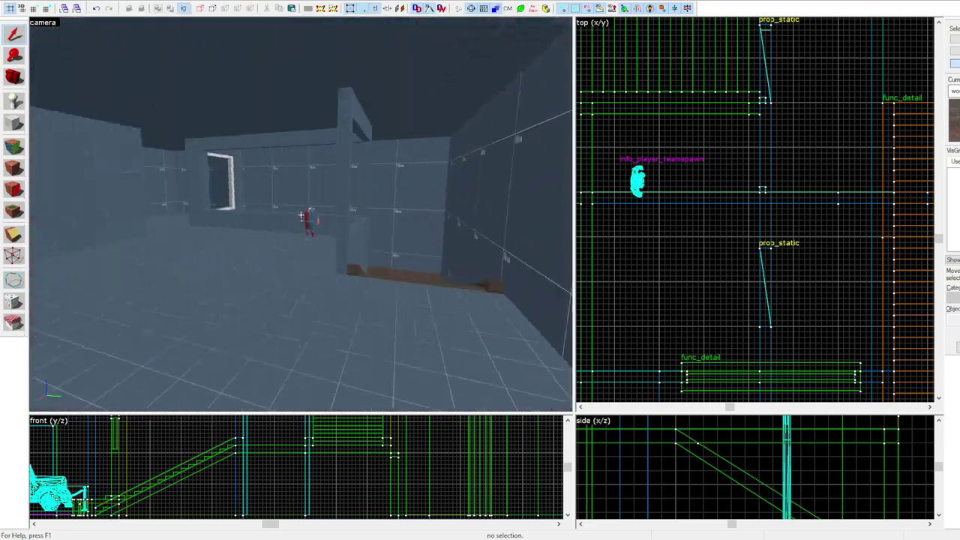
pyautogui.press('z')
pyautogui.press('z')
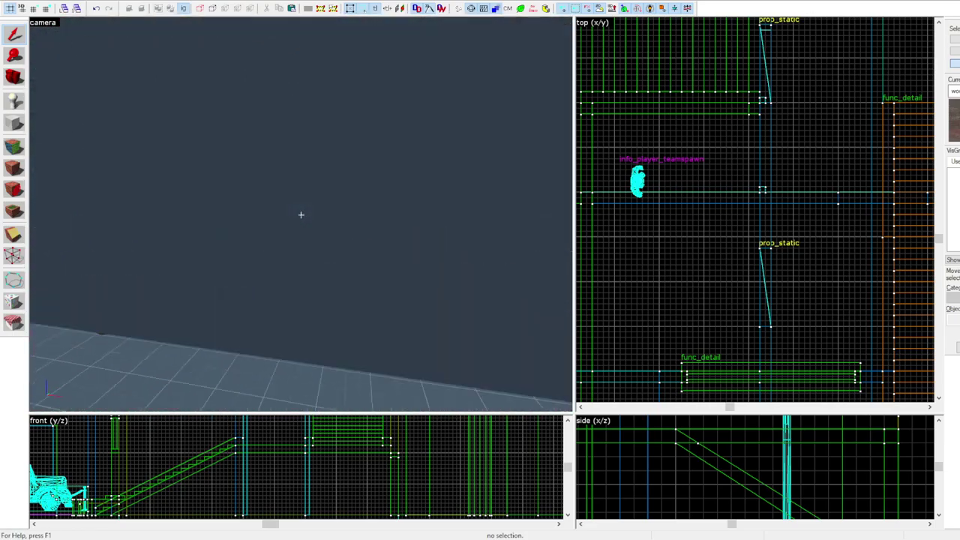
pyautogui.press('w')
pyautogui.press('s')
pyautogui.press('z')
pyautogui.press('z')
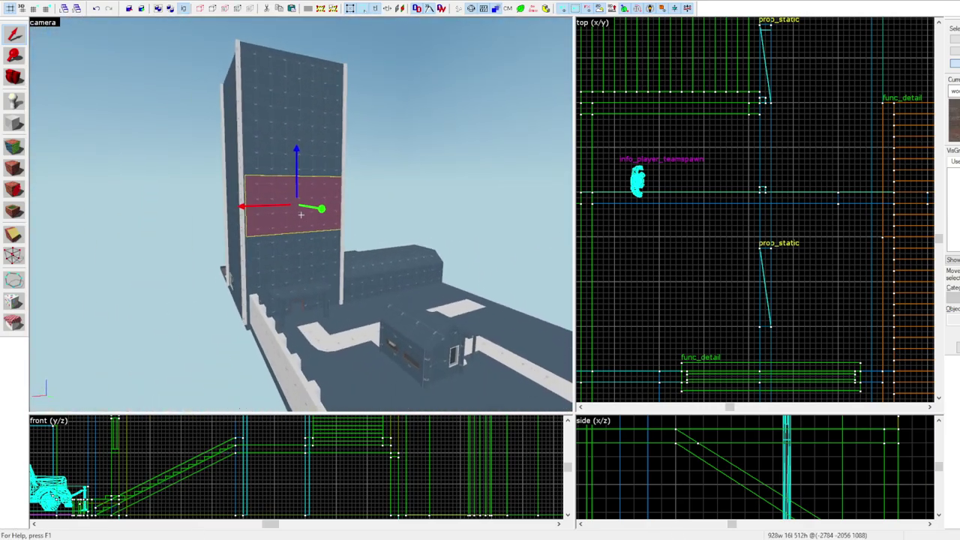
pyautogui.press('z')
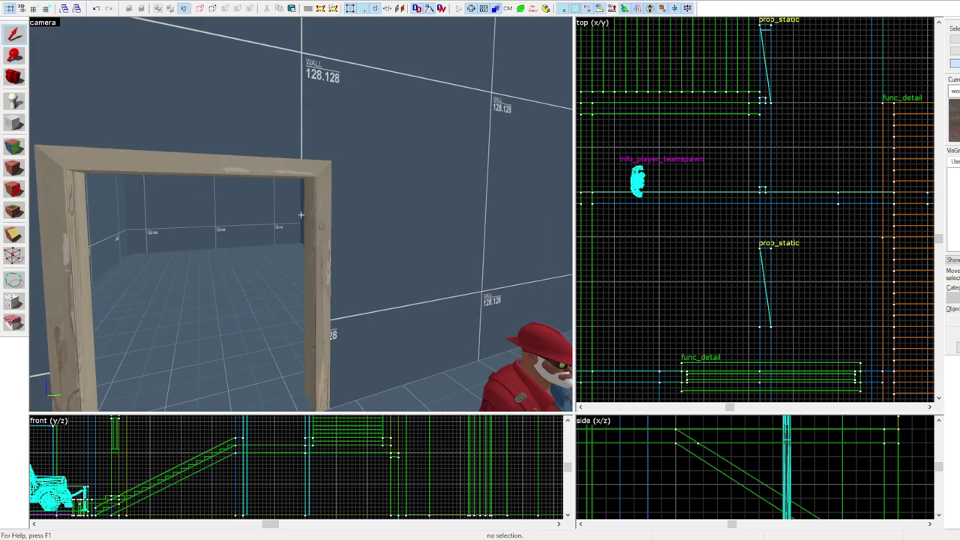
pyautogui.press('w')
pyautogui.click(301, 215)
pyautogui.press('s')
pyautogui.press('z')
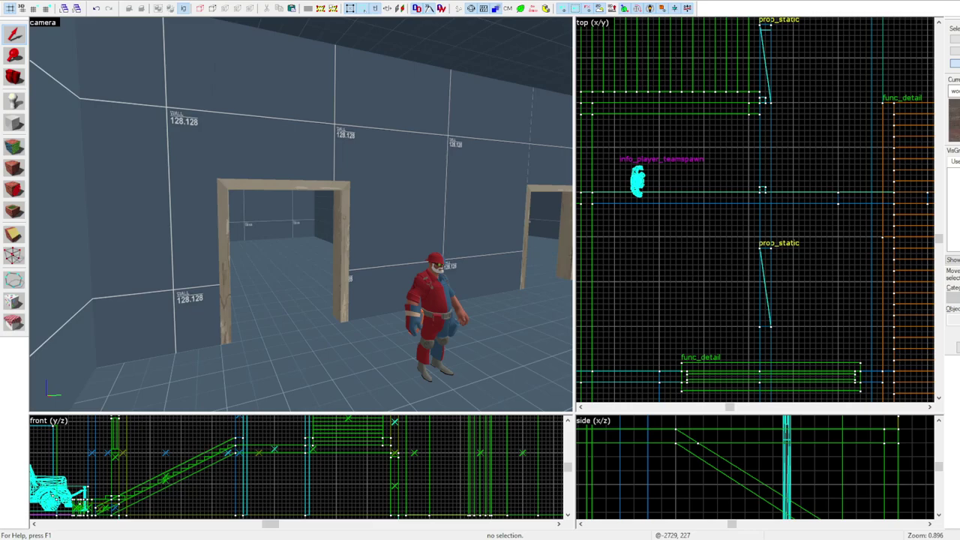
pyautogui.press('z')
pyautogui.press('z')
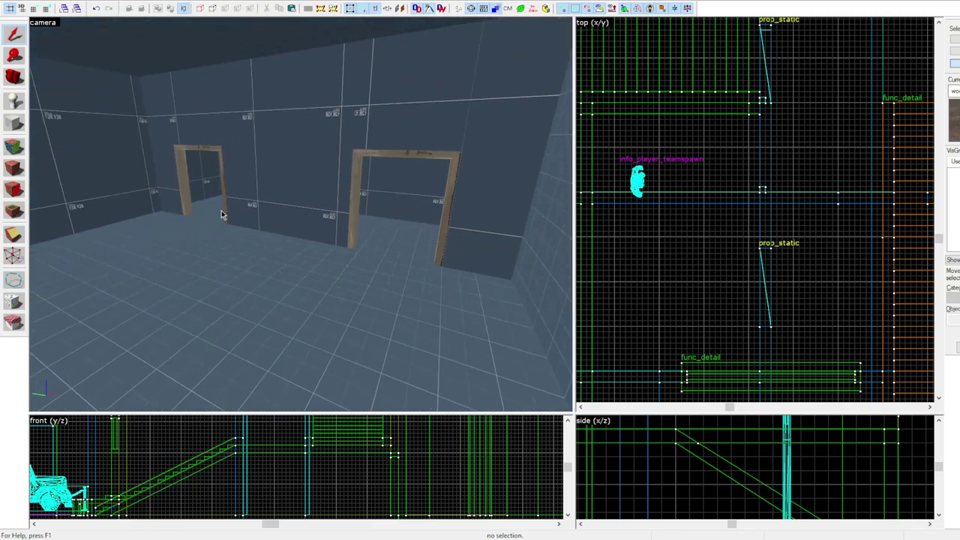
# Copy the 448 by 16 unit interior wall, 240 high, across the upper floor to divide the room
pyautogui.press('z')
pyautogui.click(300, 215)
pyautogui.press('z')
pyautogui.scroll(-3, 706, 264)
pyautogui.moveTo(706, 263); pyautogui.dragTo(706, 133)
pyautogui.press('z')
pyautogui.press('z')
pyautogui.moveTo(765, 133); pyautogui.dragTo(777, 141, button='middle')
pyautogui.press('z')
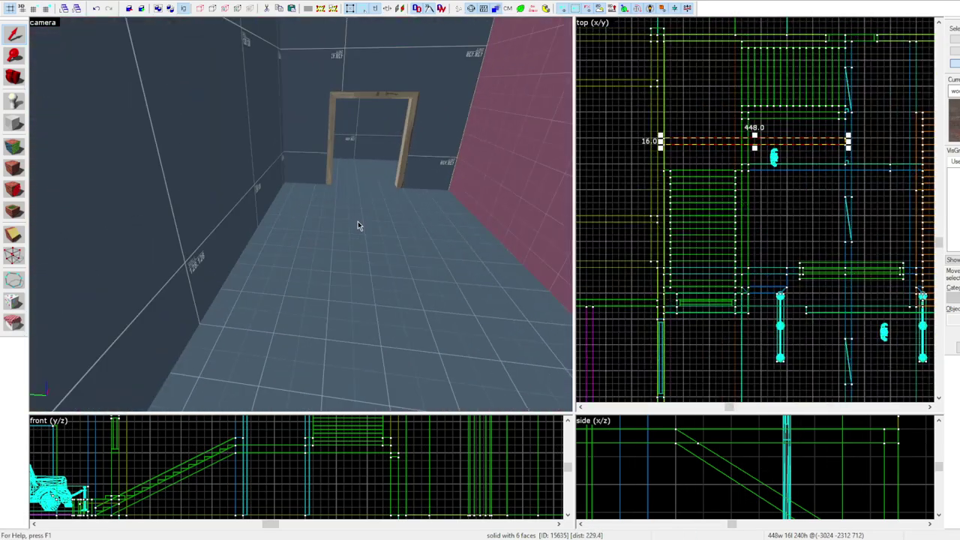
# Clip the interior wall near the staircase on the upper floor
pyautogui.press('z')
pyautogui.press('z')
pyautogui.press('z')
pyautogui.click(301, 214)
pyautogui.press('z')
pyautogui.hotkey('shift', 'x')
pyautogui.scroll(4, 915, 112)
pyautogui.moveTo(801, 148); pyautogui.dragTo(819, 149)
pyautogui.press('Return')
# Copy the pale wooden doorframe prop to the wall beside the staircase and centre it in the wall's thickness
pyautogui.click(348, 204)
pyautogui.keyDown('shift'); pyautogui.moveTo(660, 120); pyautogui.dragTo(788, 103); pyautogui.keyUp('shift')
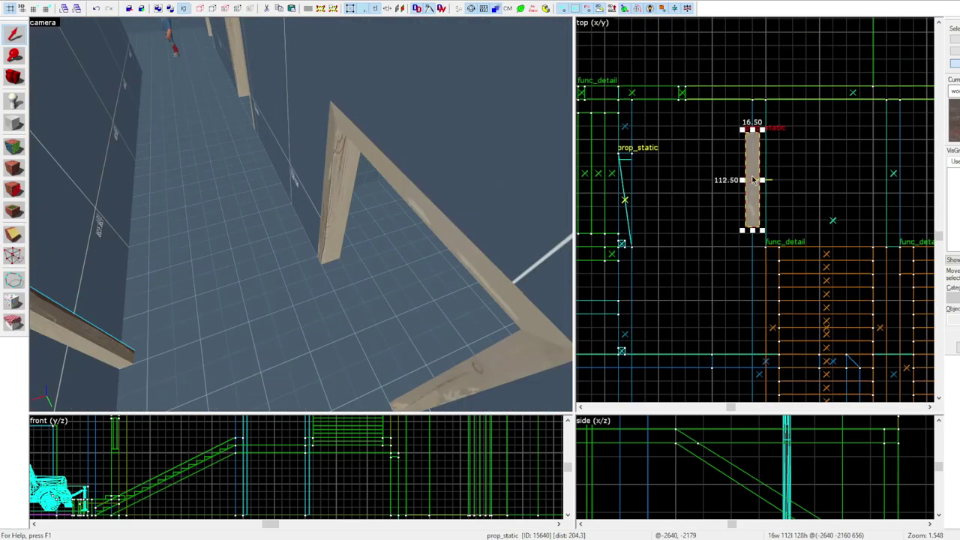
pyautogui.scroll(2, 753, 200)
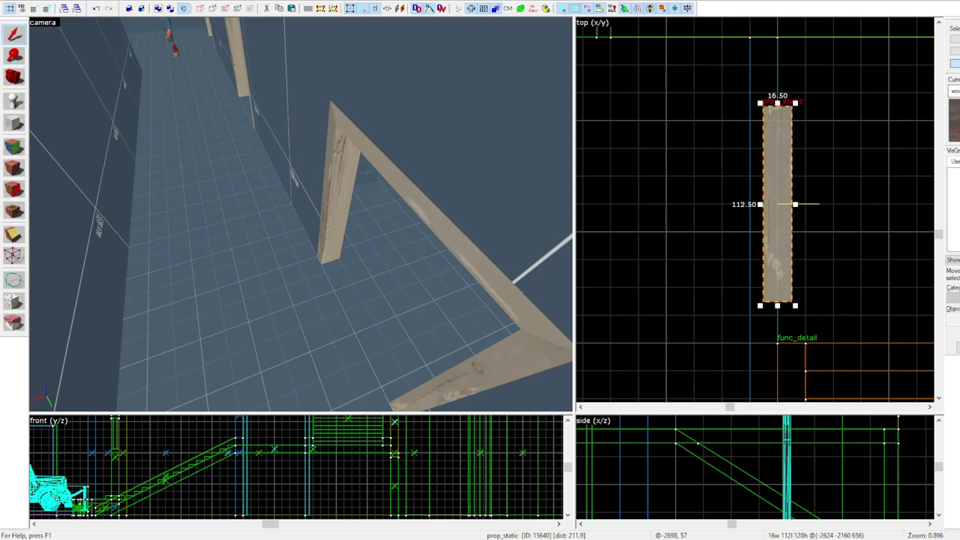
pyautogui.press('z')
pyautogui.press('z')
pyautogui.click(231, 214)
pyautogui.scroll(3, 766, 124)
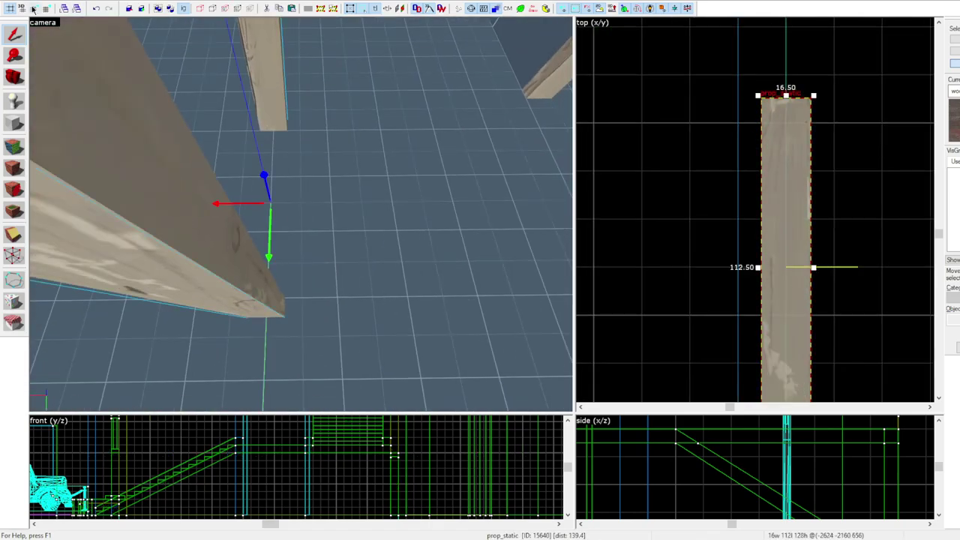
pyautogui.moveTo(785, 225); pyautogui.dragTo(761, 225)
# Clip the wall at the copied doorframe's edges to isolate a section 16 by 112 units
pyautogui.click(301, 216)
pyautogui.hotkey('shift', 'x')
pyautogui.moveTo(737, 98); pyautogui.dragTo(761, 98)
pyautogui.scroll(-5, 830, 218)
pyautogui.scroll(-4, 300, 468)
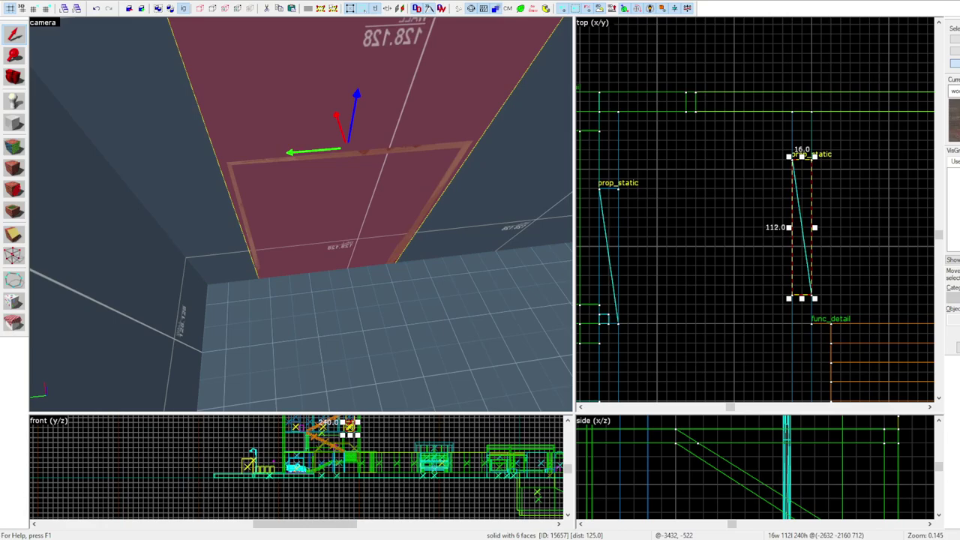
# Raise the bottom of the isolated wall section to the doorframe's top to open the doorway
pyautogui.scroll(7, 739, 484)
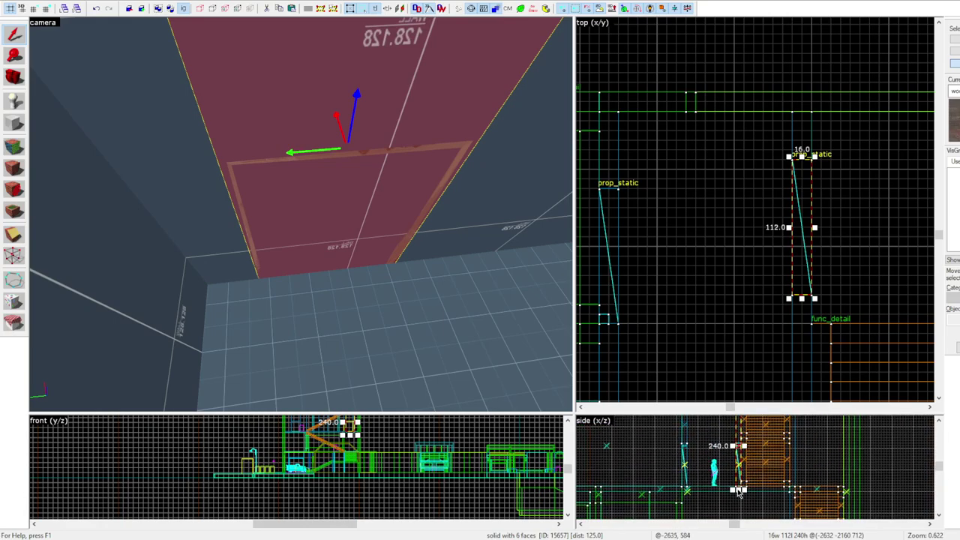
pyautogui.moveTo(738, 491); pyautogui.dragTo(739, 450)
pyautogui.scroll(6, 740, 448)
pyautogui.click(433, 212)
pyautogui.press('z')
pyautogui.click(301, 215)
pyautogui.hotkey('shift', 'b')
pyautogui.scroll(-4, 689, 201)
pyautogui.scroll(4, 765, 258)
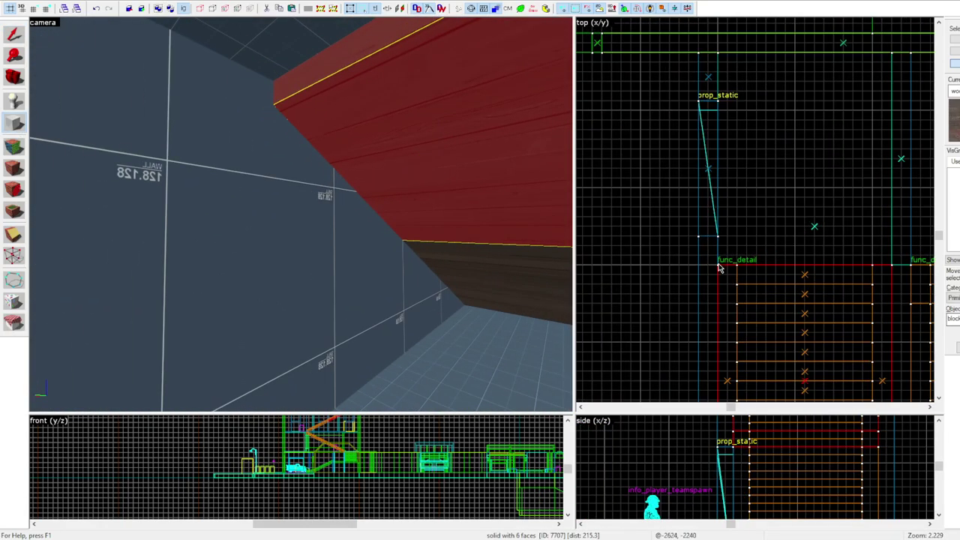
pyautogui.hotkey('shift', 's')
# Select the staircase's wooden underside panels and narrow them on both sides to fit between the side stringers
pyautogui.press('z')
pyautogui.click(301, 214)
pyautogui.click(300, 215)
pyautogui.click(301, 214)
pyautogui.keyDown('ctrl'); pyautogui.click(301, 215); pyautogui.keyUp('ctrl')
pyautogui.press('z')
pyautogui.scroll(-3, 785, 238)
pyautogui.scroll(3, 855, 271)
pyautogui.moveTo(843, 235); pyautogui.dragTo(818, 235)
pyautogui.moveTo(664, 235); pyautogui.dragTo(683, 236)
# Select the staircase's side stringers and move their vertices to line their lower edges up with the underside panels
pyautogui.click(292, 230)
pyautogui.press('d')
pyautogui.keyDown('ctrl'); pyautogui.click(328, 225); pyautogui.keyUp('ctrl')
pyautogui.hotkey('shift', 'v')
pyautogui.scroll(-8, 357, 447)
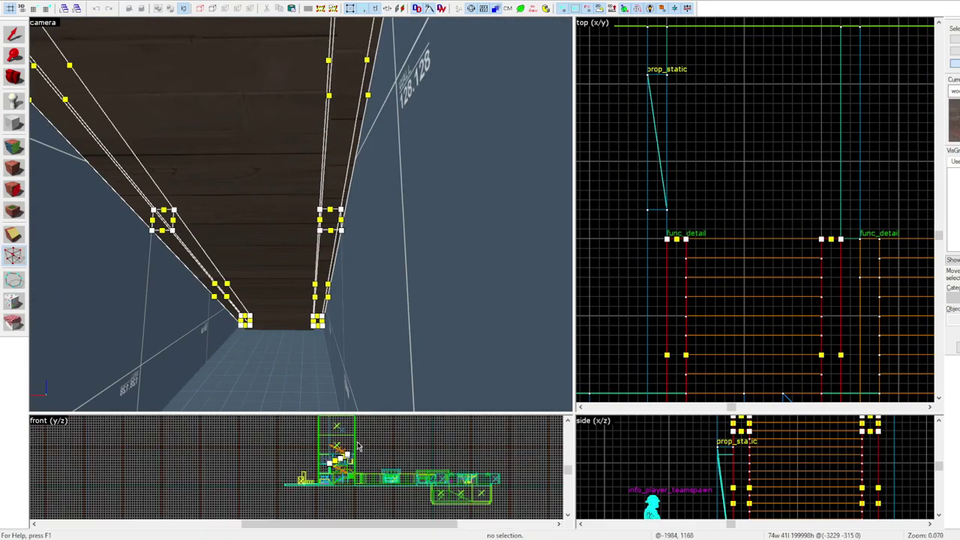
pyautogui.scroll(10, 353, 448)
pyautogui.moveTo(394, 443); pyautogui.dragTo(416, 456)
pyautogui.scroll(-5, 409, 453)
pyautogui.scroll(5, 332, 464)
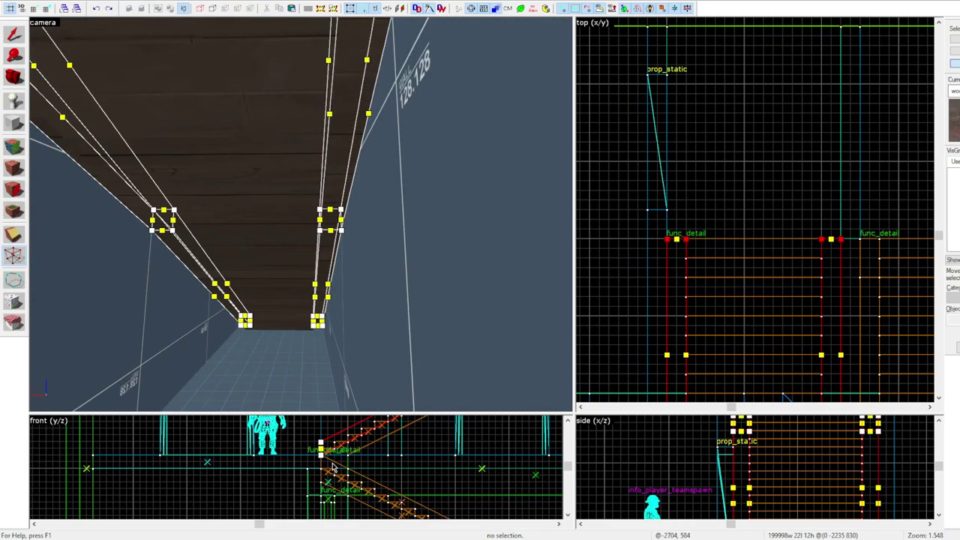
pyautogui.scroll(3, 334, 467)
pyautogui.click(13, 33)
pyautogui.press('z')
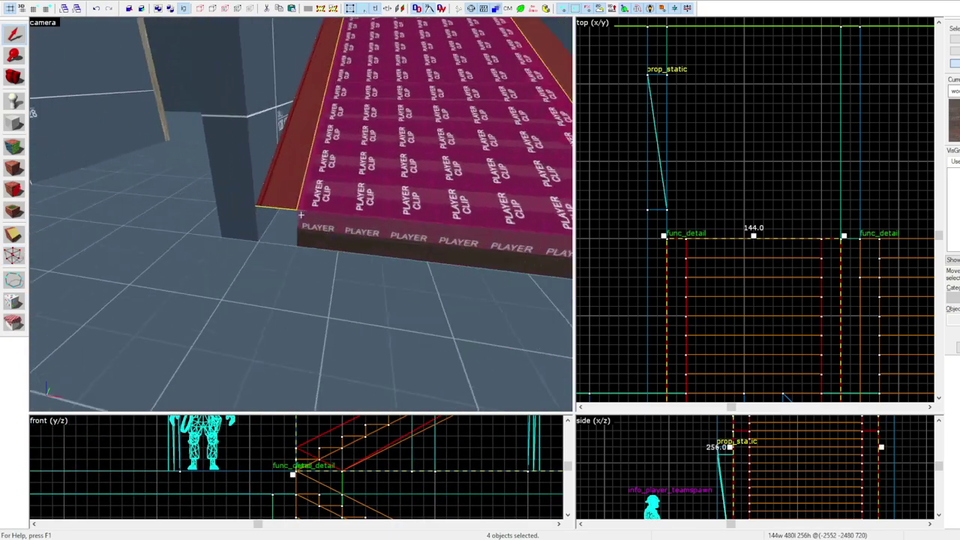
# Inspect the reshaped stringers and the underside of the staircase from both ends
pyautogui.press('Escape')
pyautogui.press('z')
pyautogui.click(300, 216)
pyautogui.click(274, 223)
pyautogui.press('z')
pyautogui.press('z')
pyautogui.click(251, 194)
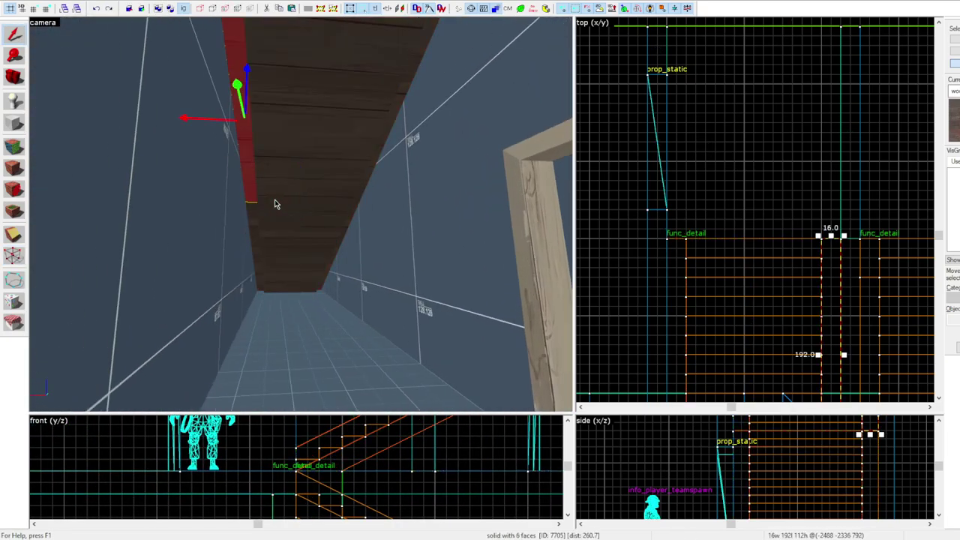
pyautogui.click(274, 201)
pyautogui.press('Escape')
pyautogui.press('z')
pyautogui.press('z')
# Apply the wood texture to the crosswise face on the staircase's underside
pyautogui.hotkey('shift', 'a')
pyautogui.click(229, 234)
pyautogui.press('z')
pyautogui.press('z')
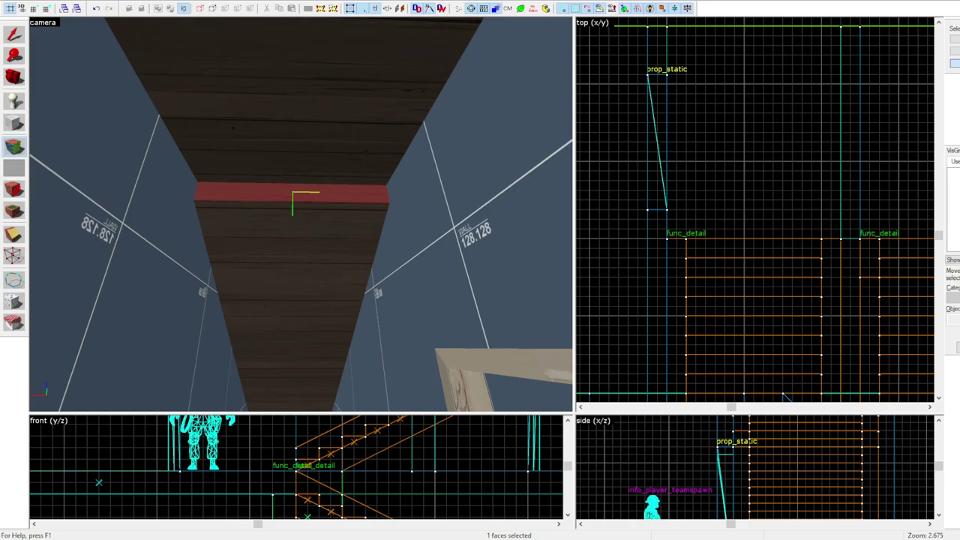
pyautogui.hotkey('shift', 's')
pyautogui.click(338, 207)
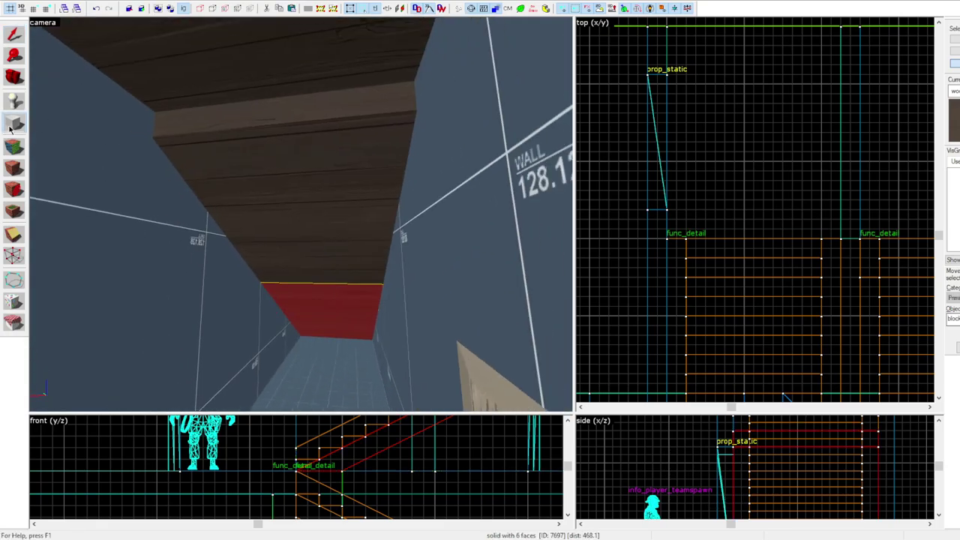
pyautogui.hotkey('shift', 'b')
pyautogui.press('Escape')
pyautogui.press('Escape')
pyautogui.press('z')
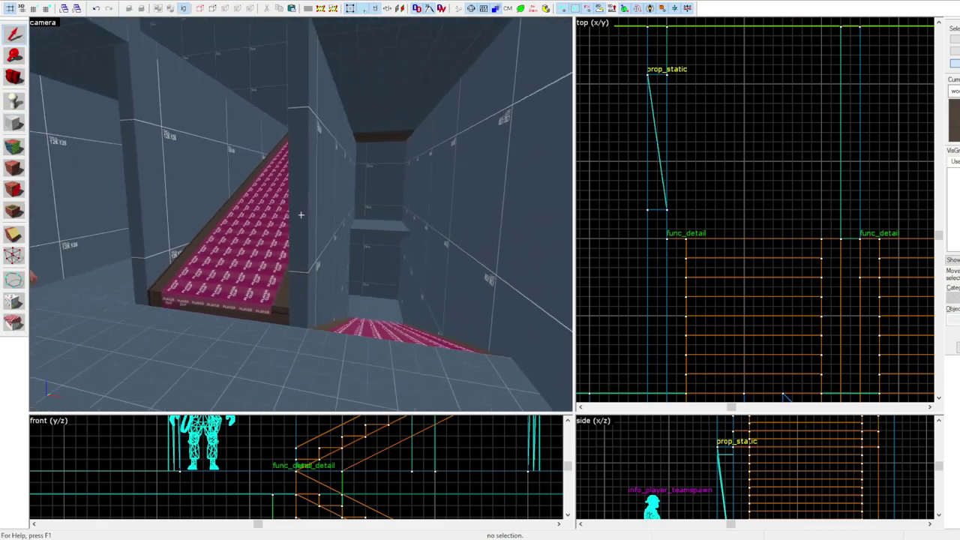
pyautogui.press('w')
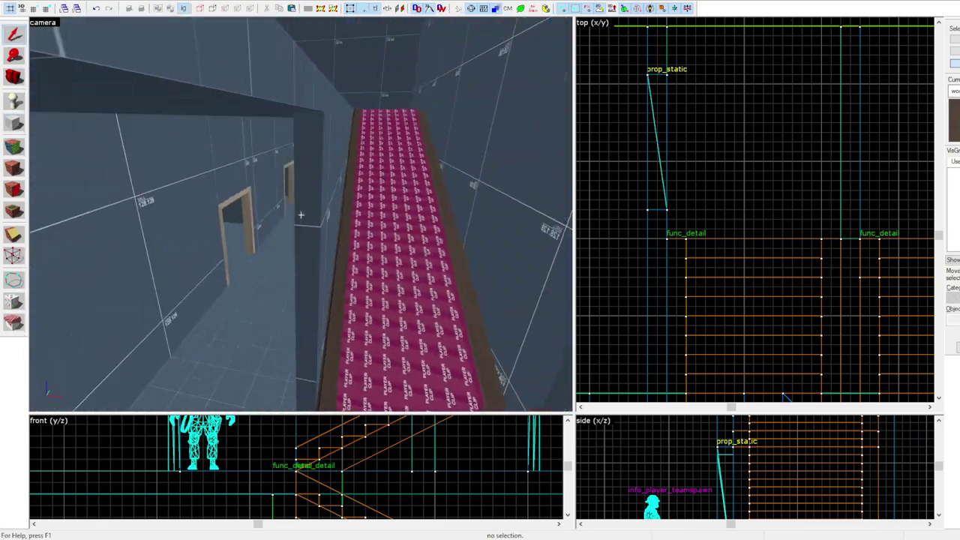
# Select the walls around the wooden-framed doorways and the floor slab above them to examine how they meet
pyautogui.press('z')
pyautogui.press('z')
pyautogui.click(300, 213)
pyautogui.press('z')
pyautogui.press('z')
pyautogui.keyDown('ctrl'); pyautogui.click(211, 209); pyautogui.keyUp('ctrl')
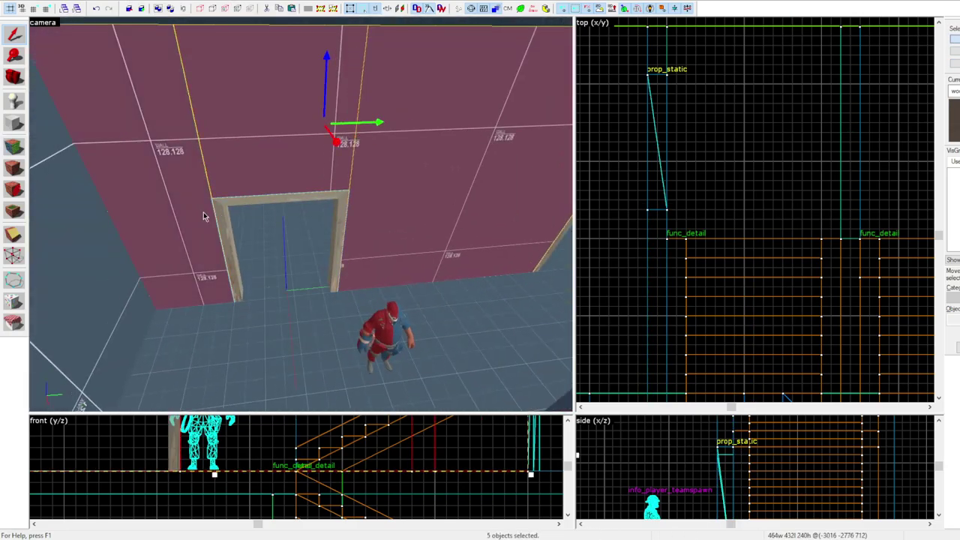
pyautogui.press('z')
pyautogui.press('z')
pyautogui.keyDown('ctrl'); pyautogui.click(457, 174); pyautogui.keyUp('ctrl')
pyautogui.press('z')
pyautogui.press('z')
pyautogui.press('z')
pyautogui.press('z')
pyautogui.scroll(-5, 282, 255)
pyautogui.scroll(-5, 819, 482)
pyautogui.scroll(-9, 585, 176)
pyautogui.press('z')
pyautogui.press('z')
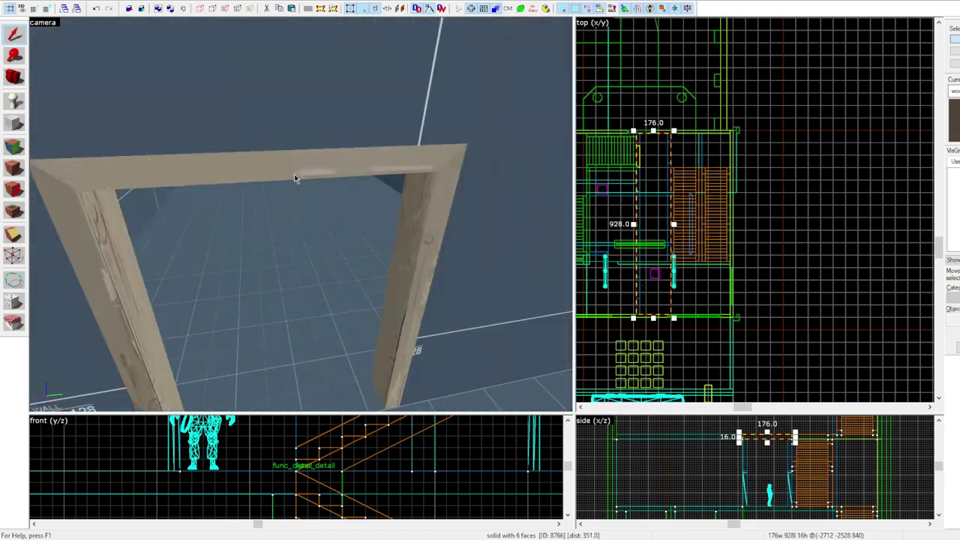
# Check the wall piece above the wooden-framed doorway, and clear the selection
pyautogui.scroll(-5, 298, 210)
pyautogui.click(327, 177)
pyautogui.scroll(-2, 360, 225)
pyautogui.press('z')
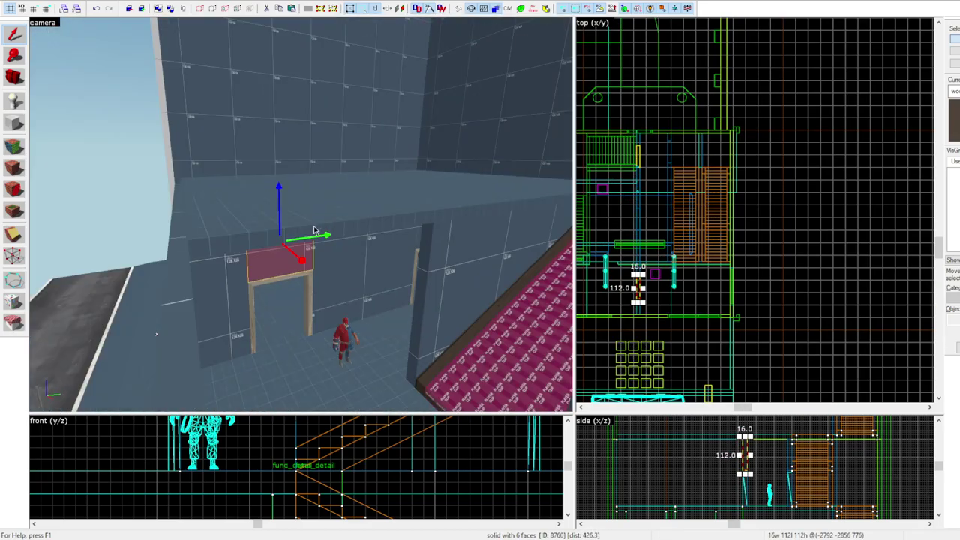
pyautogui.press('z')
pyautogui.click(277, 223)
pyautogui.press('Escape')
pyautogui.press('z')
pyautogui.scroll(4, 300, 214)
# Paste the arch detail into the wide doorway and clip it to a half arch 64 units wide and 16 units deep
pyautogui.hotkey('ctrl', 'v')
pyautogui.scroll(-6, 301, 215)
pyautogui.press('z')
pyautogui.scroll(-4, 720, 234)
pyautogui.scroll(12, 660, 292)
pyautogui.scroll(2, 659, 297)
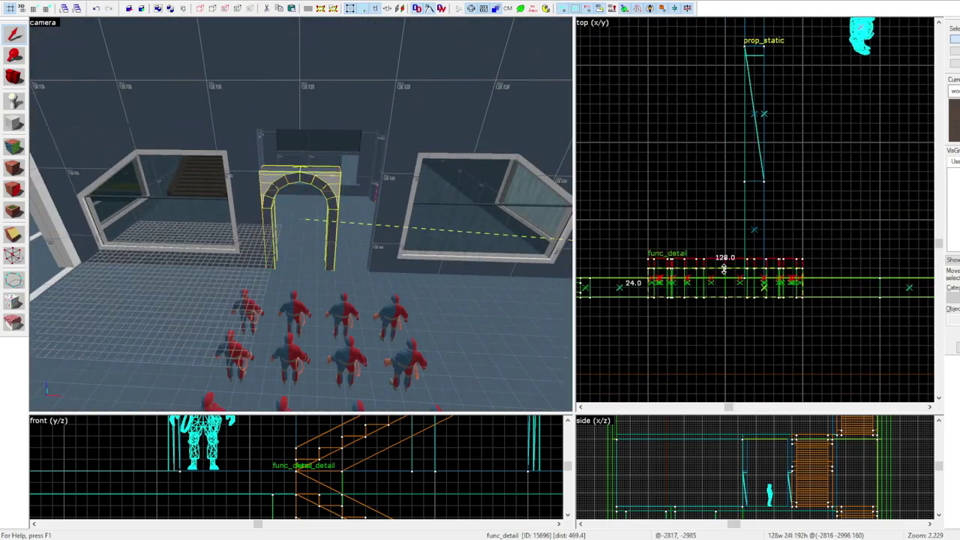
pyautogui.moveTo(737, 284); pyautogui.dragTo(732, 263, button='middle')
pyautogui.hotkey('shift', 'x')
pyautogui.hotkey('shift', 'x')
pyautogui.press('Return')
# Place a mirrored copy of the half arch against the opposite side of the wide doorway
pyautogui.click(14, 35)
pyautogui.scroll(-3, 711, 243)
pyautogui.keyDown('shift'); pyautogui.moveTo(693, 261); pyautogui.dragTo(870, 261); pyautogui.keyUp('shift')
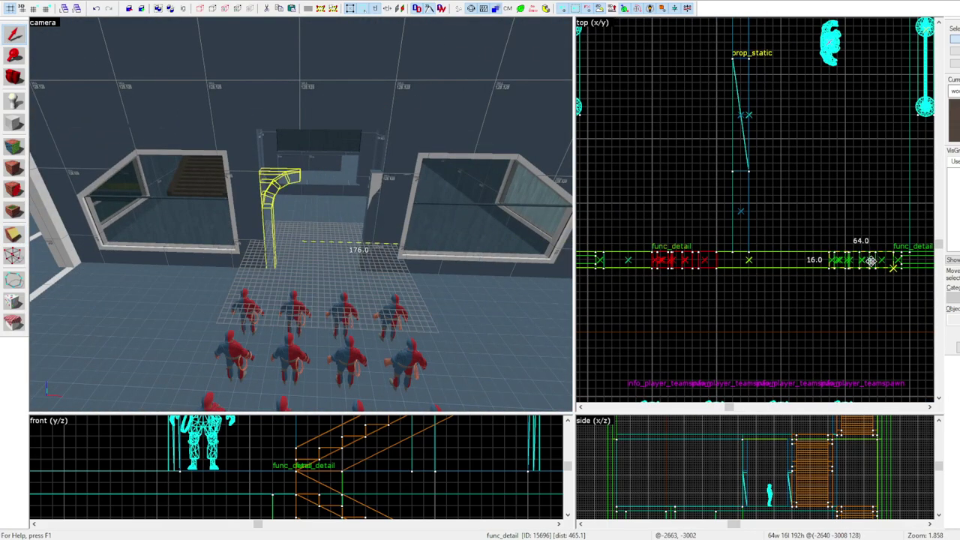
pyautogui.hotkey('ctrl', 'shift', 'e')
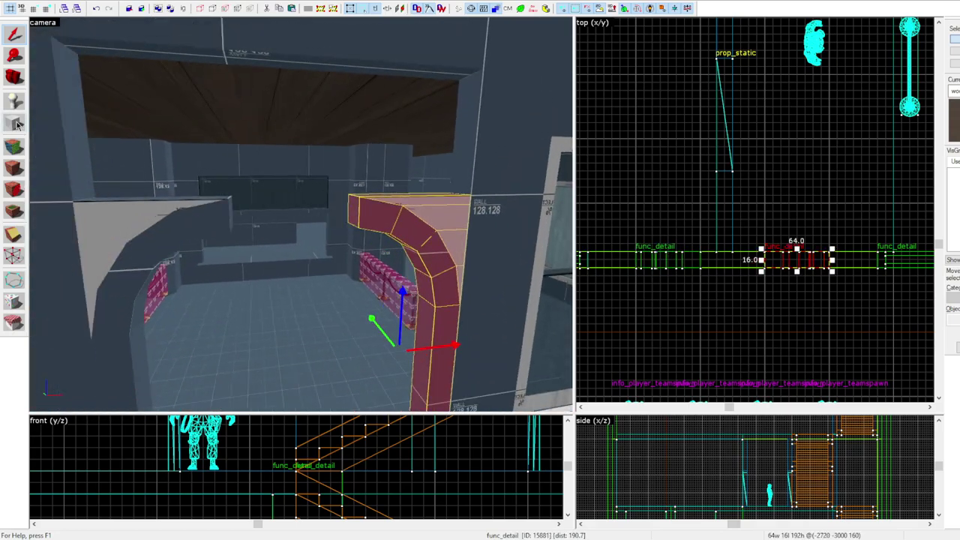
# Bridge the gap between the two half arches with a block 64 units wide, 16 deep and 8 high at their top
pyautogui.moveTo(707, 253); pyautogui.dragTo(771, 237)
pyautogui.press('Return')
pyautogui.hotkey('shift', 's')
pyautogui.scroll(-3, 772, 472)
pyautogui.scroll(5, 773, 472)
pyautogui.moveTo(773, 504); pyautogui.dragTo(772, 444)
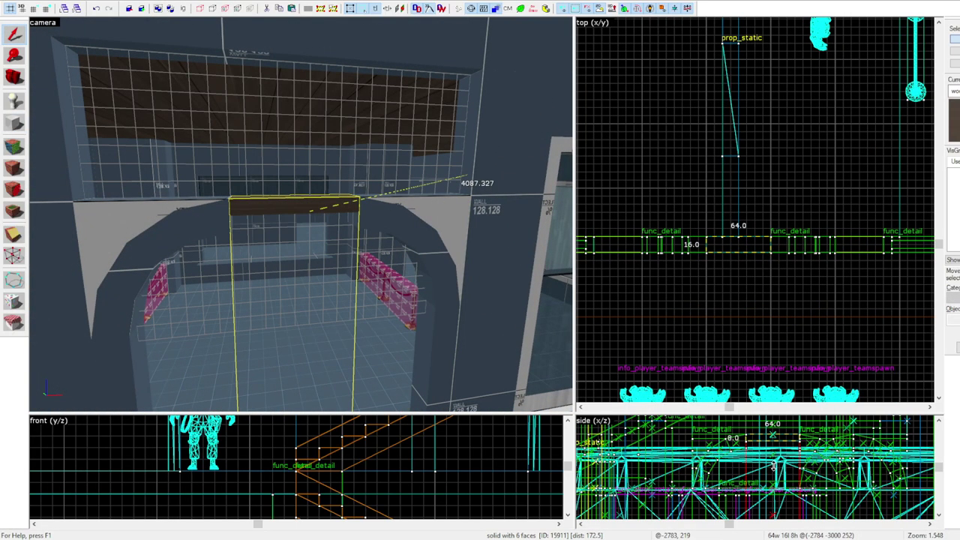
# Apply the light Reflectivity 70% material to the beam over the archway and make the beam 16 units high
pyautogui.hotkey('shift', 'a')
pyautogui.click(97, 225)
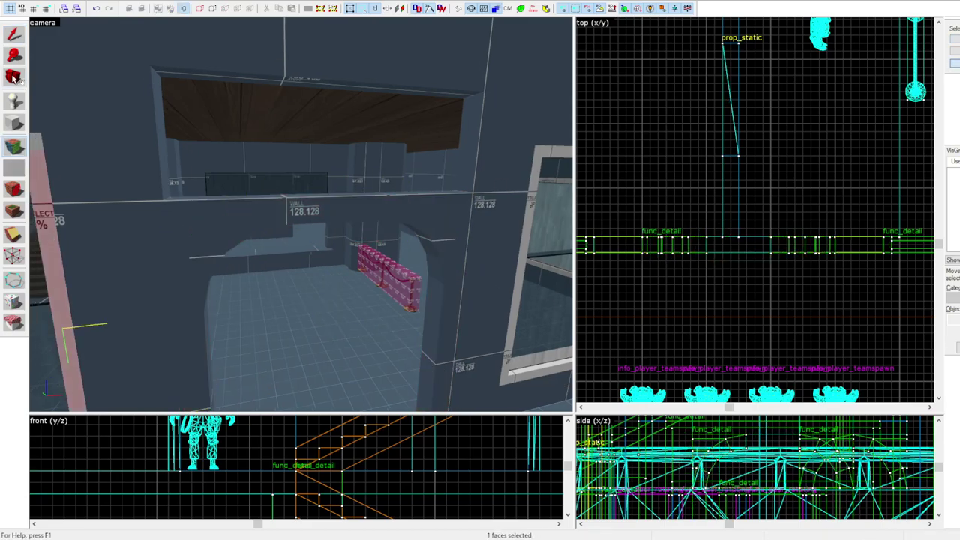
pyautogui.click(296, 213)
pyautogui.scroll(3, 753, 456)
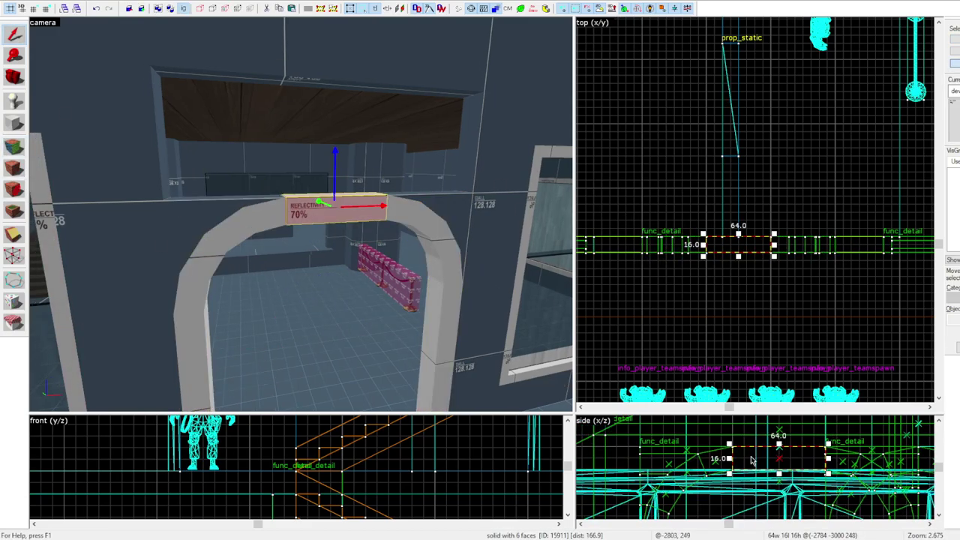
# Copy the 64-unit-wide archway beam and stack the copy directly on top of it
pyautogui.scroll(-2, 752, 456)
pyautogui.press('z')
pyautogui.press('s')
pyautogui.press('z')
pyautogui.scroll(2, 747, 457)
pyautogui.scroll(-3, 747, 458)
pyautogui.click(287, 257)
pyautogui.click(340, 248)
pyautogui.click(335, 167)
pyautogui.scroll(6, 728, 241)
pyautogui.scroll(-3, 752, 229)
pyautogui.hotkey('shift', 'b')
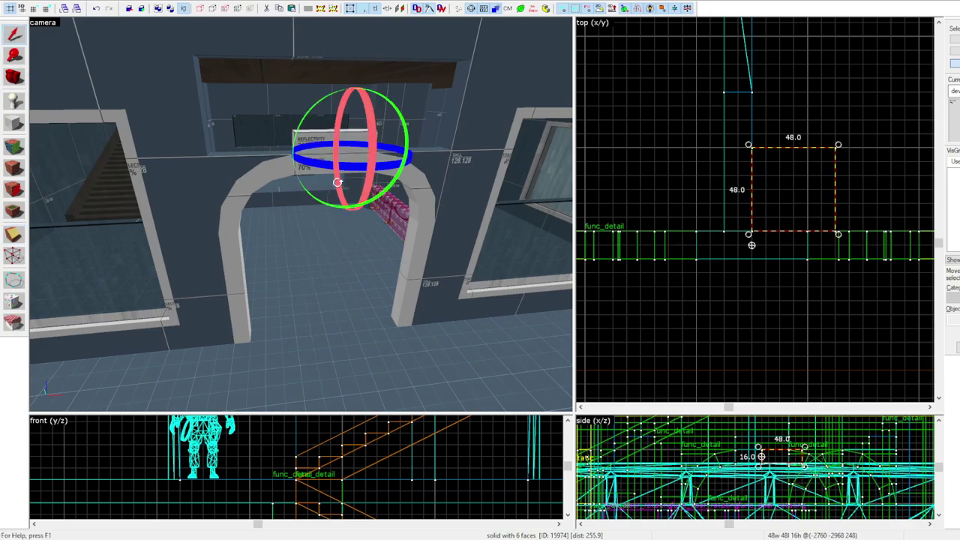
pyautogui.press('z')
pyautogui.press('z')
pyautogui.moveTo(811, 187); pyautogui.dragTo(720, 188, button='middle')
pyautogui.press('Delete')
# Widen the upper beam to 192 units so that it spans the full width of the opening above the archway
pyautogui.press('z')
pyautogui.press('z')
pyautogui.click(332, 218)
pyautogui.scroll(-4, 711, 253)
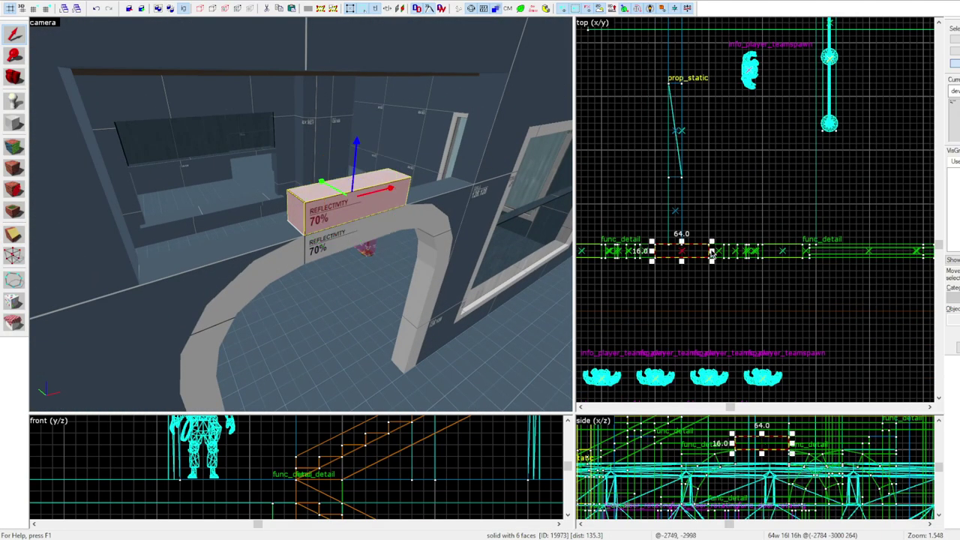
pyautogui.moveTo(766, 247); pyautogui.dragTo(767, 248)
pyautogui.press('z')
pyautogui.press('z')
pyautogui.moveTo(641, 244); pyautogui.dragTo(556, 239)
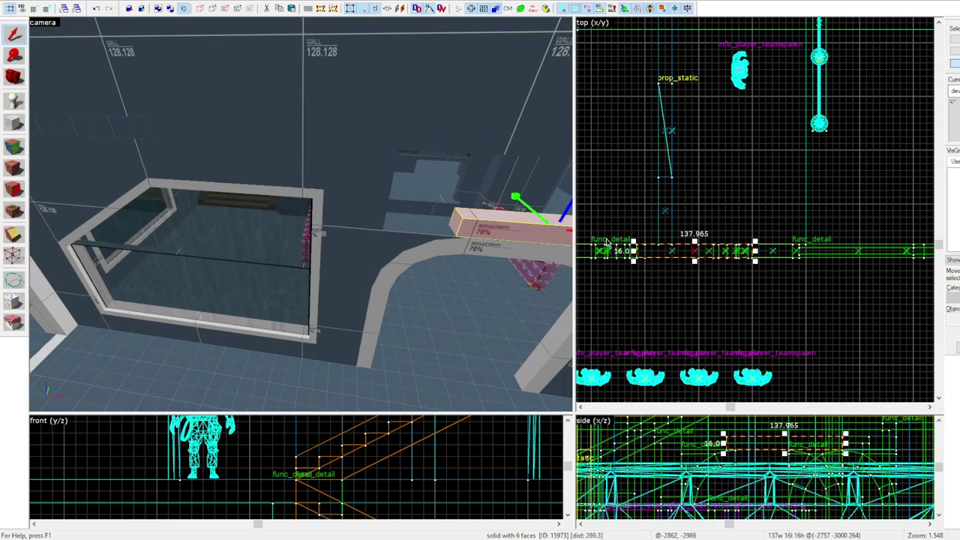
pyautogui.scroll(3, 642, 250)
pyautogui.press('z')
pyautogui.press('z')
# Show the 3D grid and draw an 88 by 88 unit block, 16 units high, behind the upper beam
pyautogui.click(21, 11)
pyautogui.click(21, 10)
pyautogui.click(245, 447)
pyautogui.scroll(-3, 737, 456)
pyautogui.click(739, 447)
pyautogui.press('z')
pyautogui.press('z')
pyautogui.press('z')
pyautogui.press('z')
pyautogui.click(14, 123)
pyautogui.moveTo(672, 261); pyautogui.dragTo(800, 134)
pyautogui.press('Return')
pyautogui.press('z')
pyautogui.press('z')
pyautogui.click(15, 34)
pyautogui.press('z')
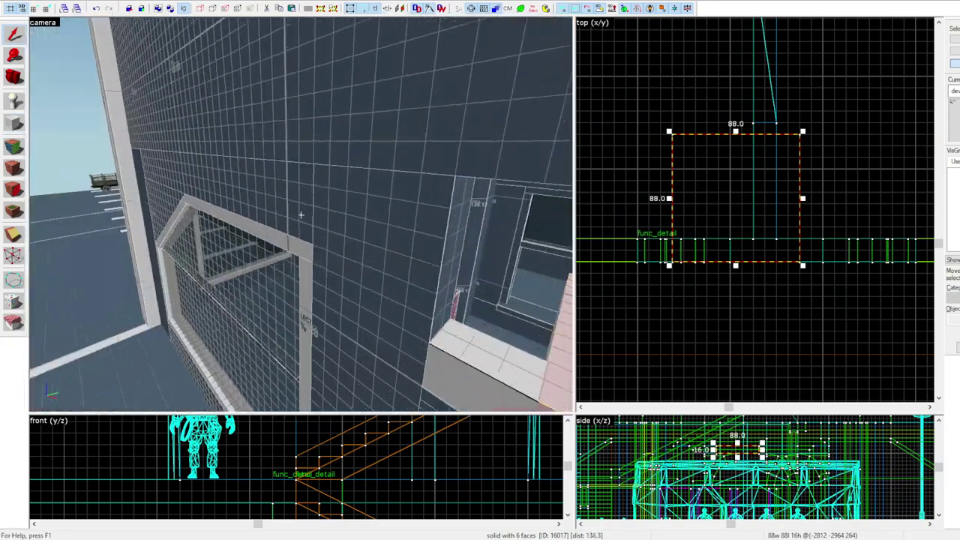
# Stretch the 192-unit beam upward to close the opening above the archway and give it the dark wall material
pyautogui.press('z')
pyautogui.click(420, 315)
pyautogui.click(493, 288)
pyautogui.press('z')
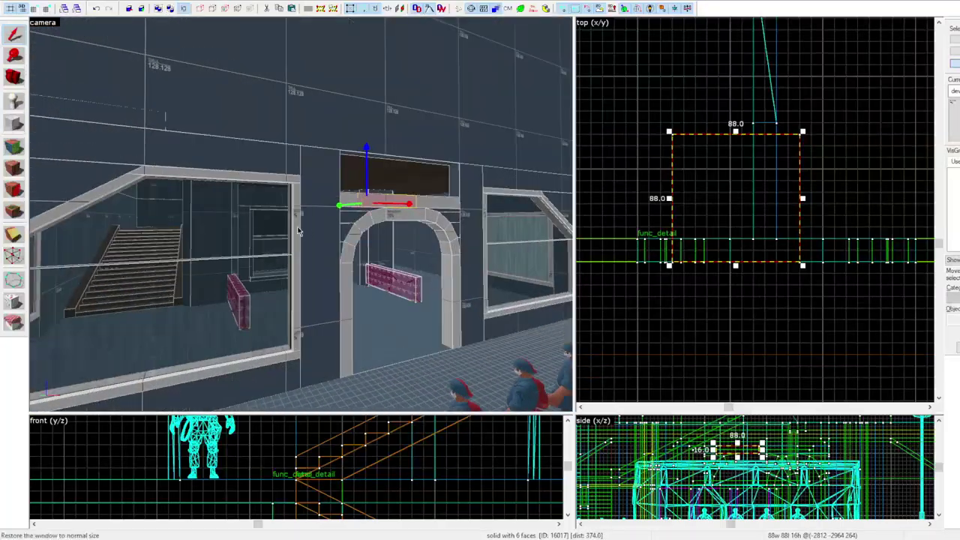
pyautogui.click(179, 275)
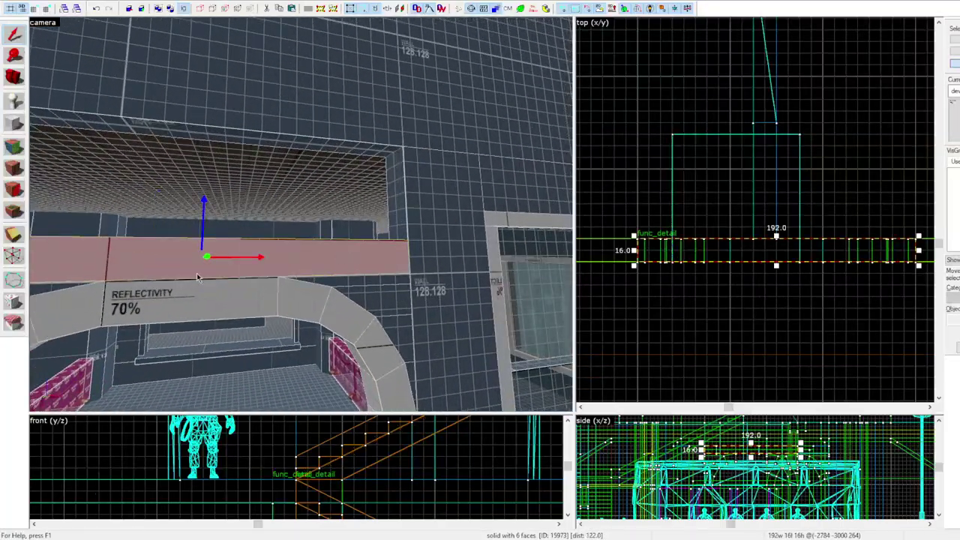
pyautogui.scroll(-1, 699, 511)
pyautogui.scroll(2, 741, 449)
pyautogui.moveTo(741, 460); pyautogui.dragTo(741, 431)
pyautogui.hotkey('shift', 's')
pyautogui.press('z')
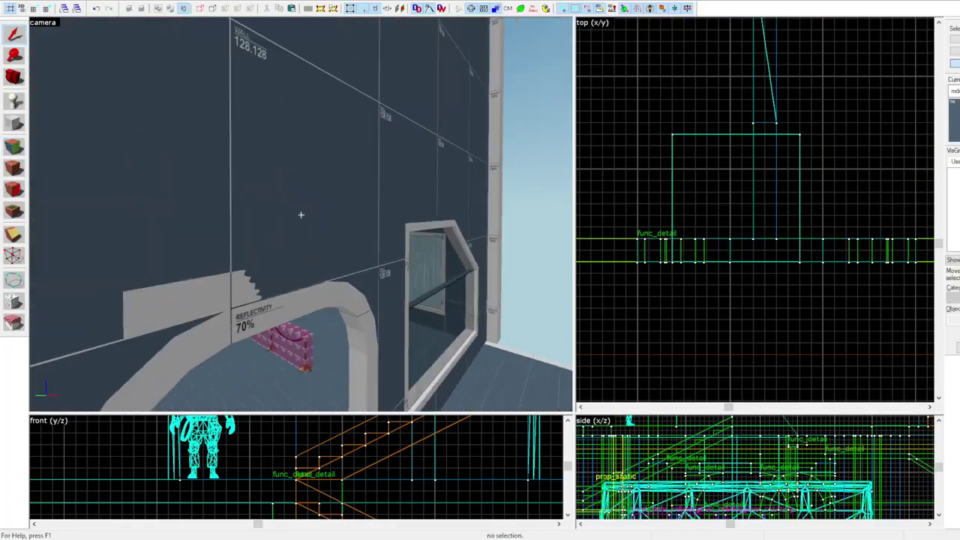
# Delete the 88-unit block protruding above the archway
pyautogui.press('z')
pyautogui.click(232, 238)
pyautogui.press('Delete')
pyautogui.press('z')
# Apply the wall material to the remaining face of the filled section above the archway
pyautogui.hotkey('shift', 'a')
pyautogui.click(184, 262)
pyautogui.hotkey('shift', 's')
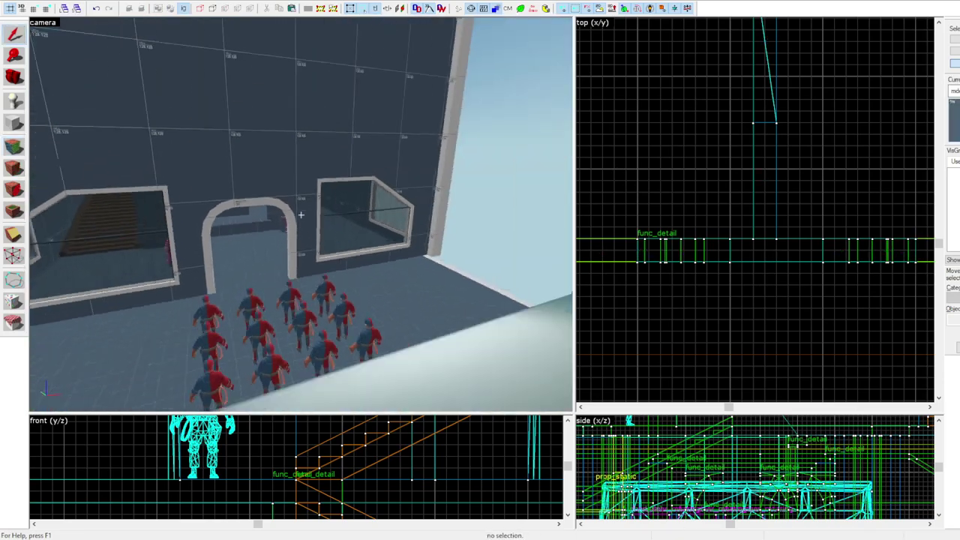
pyautogui.press('z')
pyautogui.click(161, 235)
pyautogui.click(193, 293)
pyautogui.press('z')
pyautogui.press('z')
pyautogui.click(158, 228)
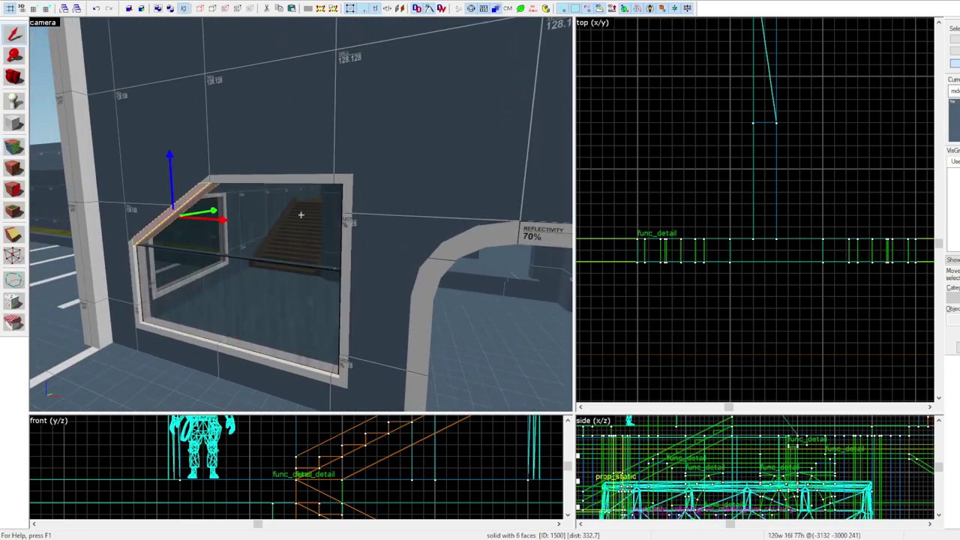
pyautogui.press('Escape')
# Clip the lower glass panes of both front windows 12 units below their top edge to split off crossbars
pyautogui.press('z')
pyautogui.press('z')
pyautogui.click(302, 217)
pyautogui.press('z')
pyautogui.press('z')
pyautogui.keyDown('ctrl'); pyautogui.click(448, 245); pyautogui.keyUp('ctrl')
pyautogui.hotkey('shift', 'x')
pyautogui.scroll(8, 906, 478)
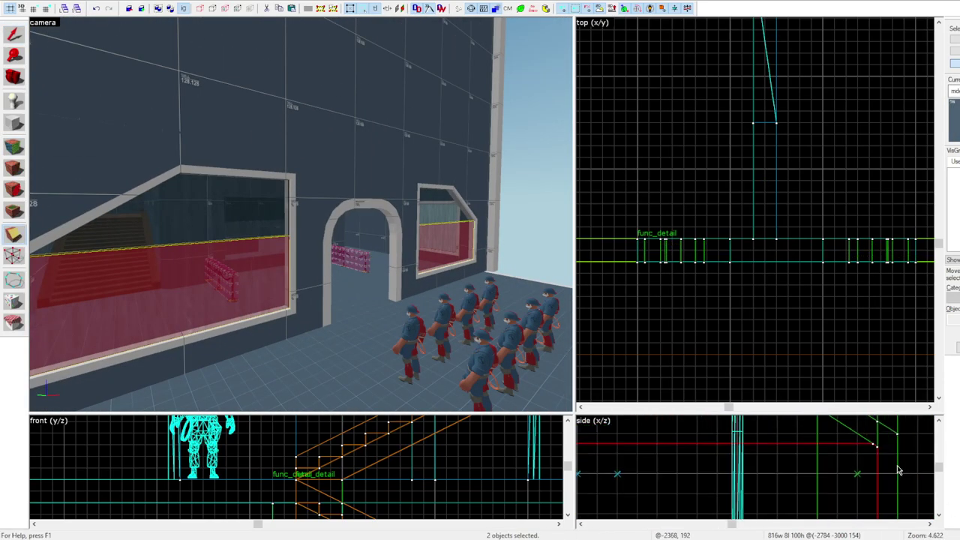
pyautogui.scroll(-2, 831, 464)
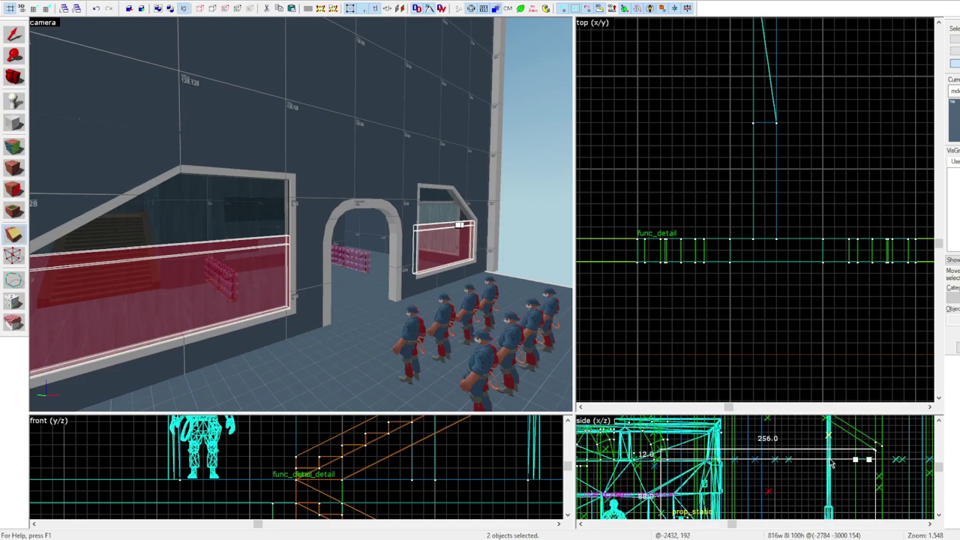
# Make the window crossbars 16 units thick and give them the light Reflectivity 70% material of the frames
pyautogui.keyDown('ctrl'); pyautogui.click(285, 256); pyautogui.keyUp('ctrl')
pyautogui.scroll(2, 779, 244)
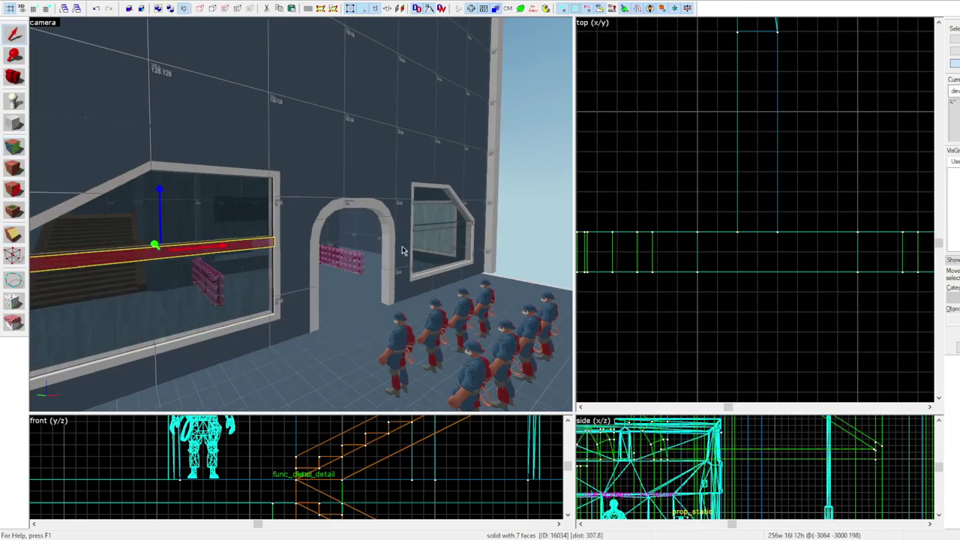
pyautogui.press('Escape')
pyautogui.press('s')
pyautogui.keyDown('ctrl'); pyautogui.click(233, 206); pyautogui.keyUp('ctrl')
pyautogui.keyDown('ctrl'); pyautogui.click(244, 259); pyautogui.keyUp('ctrl')
pyautogui.keyDown('ctrl'); pyautogui.click(501, 203); pyautogui.keyUp('ctrl')
pyautogui.hotkey('shift', 's')
pyautogui.press('s')
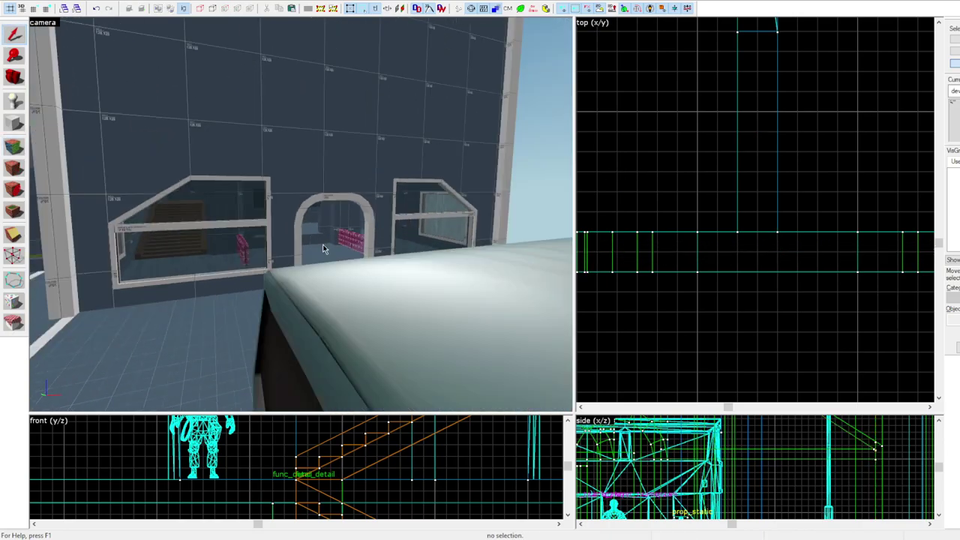
# Draw a 144 by 16 unit block filling the interior doorway beside the framed window
pyautogui.press('z')
pyautogui.press('w')
pyautogui.press('w')
pyautogui.click(301, 215)
pyautogui.press('z')
pyautogui.hotkey('shift', 'b')
pyautogui.scroll(-12, 810, 158)
pyautogui.scroll(5, 777, 67)
pyautogui.moveTo(777, 158); pyautogui.dragTo(678, 167)
pyautogui.press('Return')
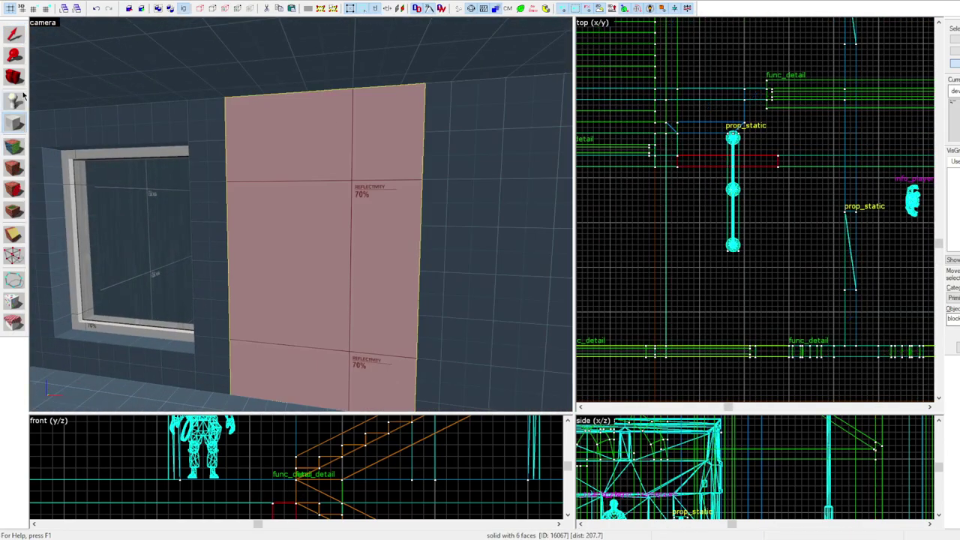
# Raise the doorway block's underside to leave a 64-unit-high lintel and apply the dark wall material to it
pyautogui.hotkey('shift', 's')
pyautogui.scroll(-8, 754, 465)
pyautogui.moveTo(730, 495); pyautogui.dragTo(729, 452)
pyautogui.scroll(4, 728, 449)
pyautogui.press('Escape')
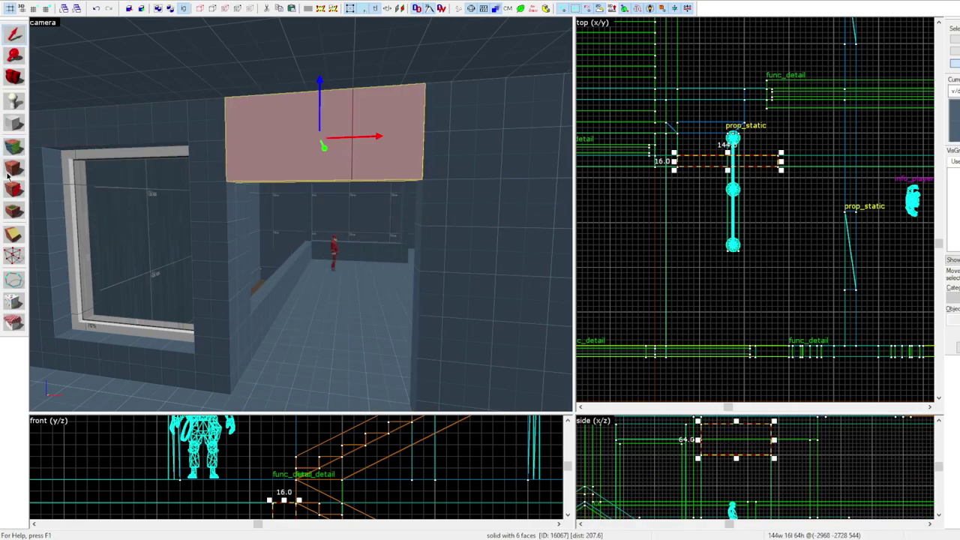
pyautogui.click(6, 175)
# Select the 576-unit-long interior wall on the upper floor
pyautogui.press('z')
pyautogui.press('w')
pyautogui.click(300, 214)
pyautogui.press('z')
pyautogui.hotkey('shift', 'x')
pyautogui.scroll(-5, 758, 330)
pyautogui.scroll(-3, 750, 465)
pyautogui.click(46, 7)
pyautogui.scroll(-3, 743, 461)
pyautogui.moveTo(750, 452); pyautogui.dragTo(690, 444, button='middle')
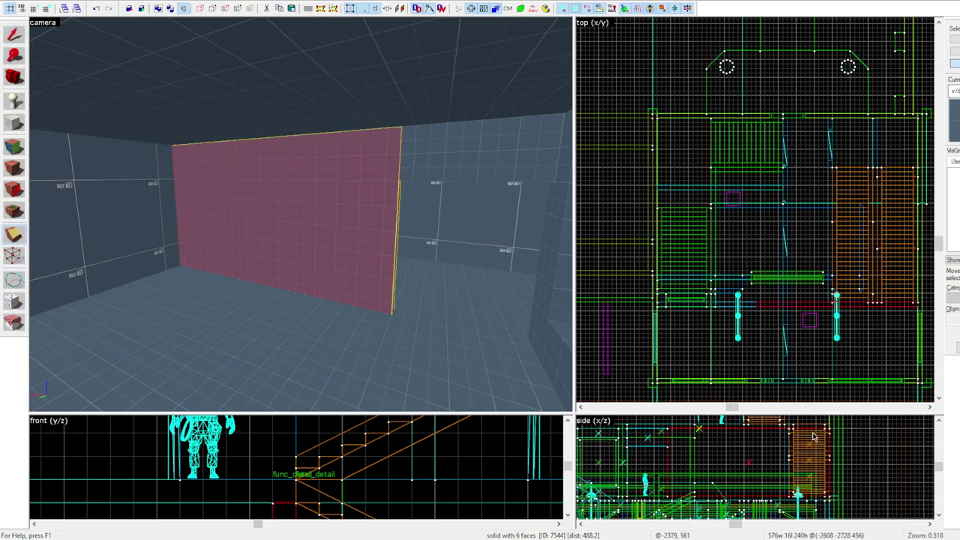
pyautogui.scroll(1, 757, 441)
pyautogui.scroll(-1, 663, 447)
pyautogui.scroll(1, 657, 447)
pyautogui.scroll(1, 655, 447)
pyautogui.scroll(-2, 666, 440)
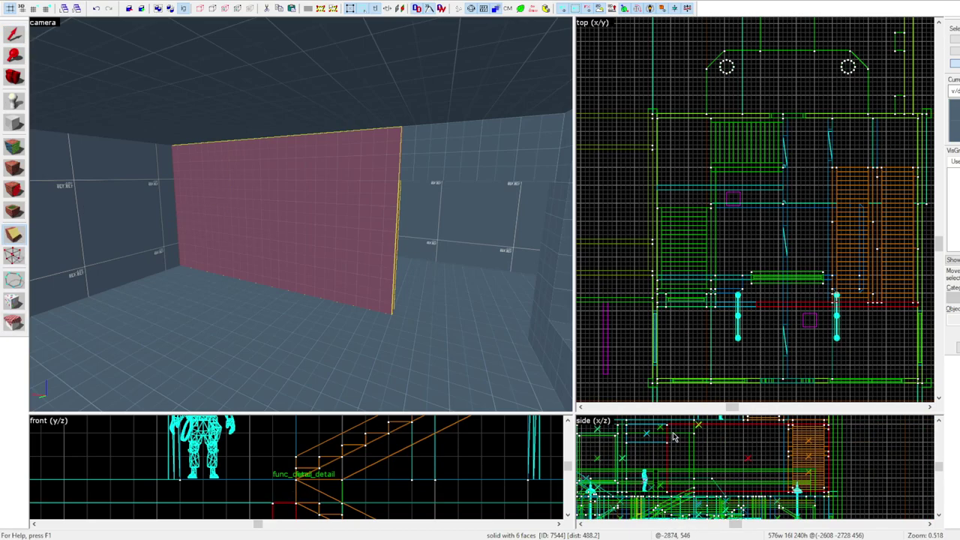
pyautogui.scroll(1, 667, 439)
pyautogui.scroll(2, 681, 435)
pyautogui.moveTo(682, 435); pyautogui.dragTo(650, 436)
pyautogui.press('Escape')
pyautogui.press('Escape')
pyautogui.click(13, 234)
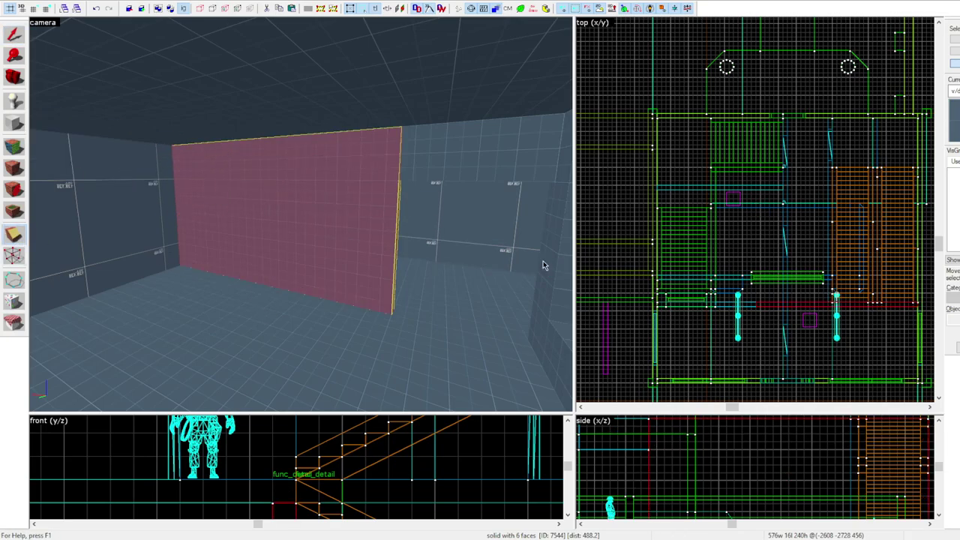
pyautogui.scroll(4, 778, 306)
pyautogui.moveTo(872, 310); pyautogui.dragTo(873, 300)
pyautogui.press('z')
pyautogui.press('z')
pyautogui.press('Escape')
pyautogui.press('Escape')
# Clip the interior wall with two vertical cuts, keeping all pieces, to separate a 224-unit-wide middle section
pyautogui.click(12, 231)
pyautogui.moveTo(872, 302); pyautogui.dragTo(829, 296, button='middle')
pyautogui.moveTo(830, 301); pyautogui.dragTo(830, 293)
pyautogui.press('Return')
pyautogui.moveTo(699, 301); pyautogui.dragTo(699, 292)
pyautogui.press('z')
pyautogui.press('z')
pyautogui.press('Return')
pyautogui.click(225, 192)
pyautogui.click(301, 215)
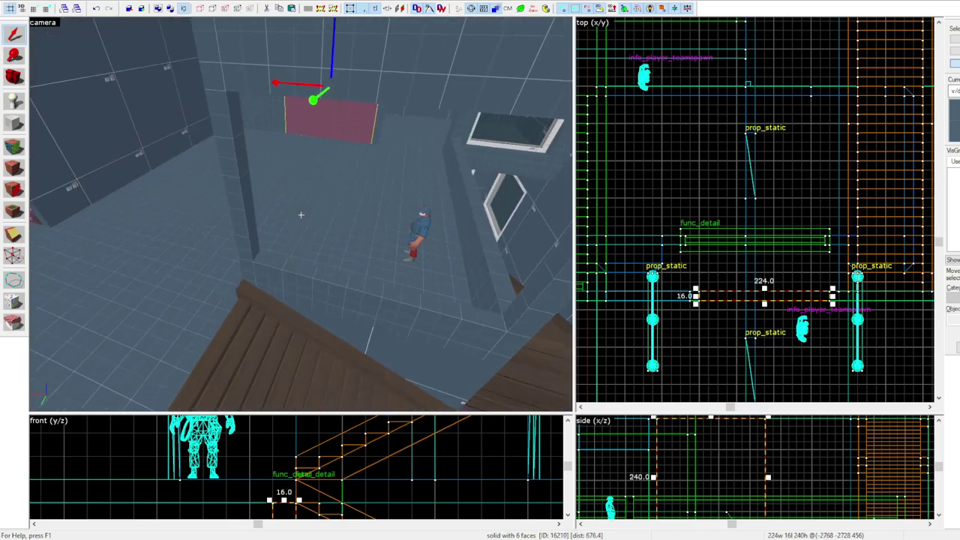
pyautogui.press('z')
pyautogui.moveTo(339, 234); pyautogui.dragTo(338, 234)
pyautogui.press('Escape')
# Shorten the 336-unit wall section beside the middle piece to 160 units, pulling its inner end toward the staircase
pyautogui.press('z')
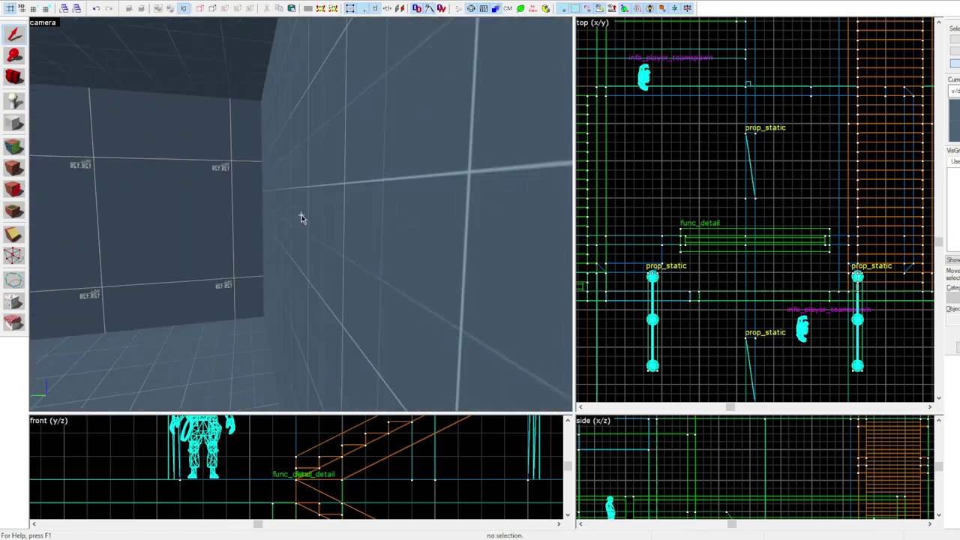
pyautogui.click(300, 214)
pyautogui.press('z')
pyautogui.click(285, 215)
pyautogui.moveTo(675, 247); pyautogui.dragTo(664, 222, button='middle')
pyautogui.press('z')
pyautogui.press('z')
pyautogui.press('z')
pyautogui.press('z')
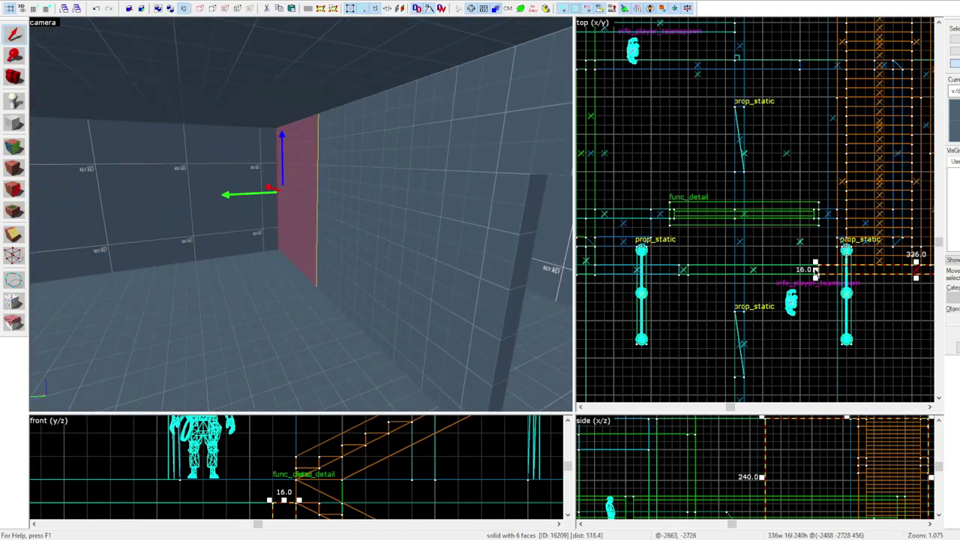
pyautogui.moveTo(814, 274); pyautogui.dragTo(790, 257, button='middle')
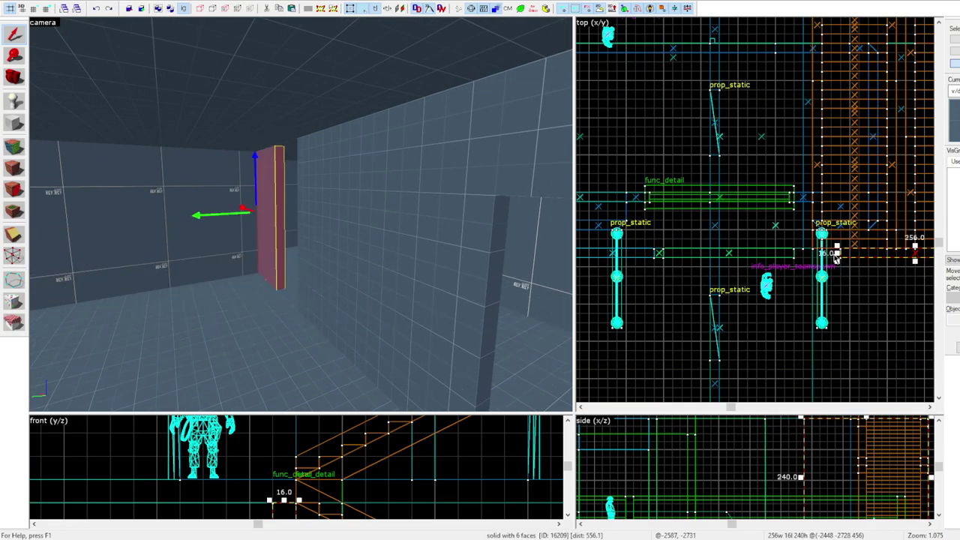
pyautogui.moveTo(836, 255); pyautogui.dragTo(892, 255)
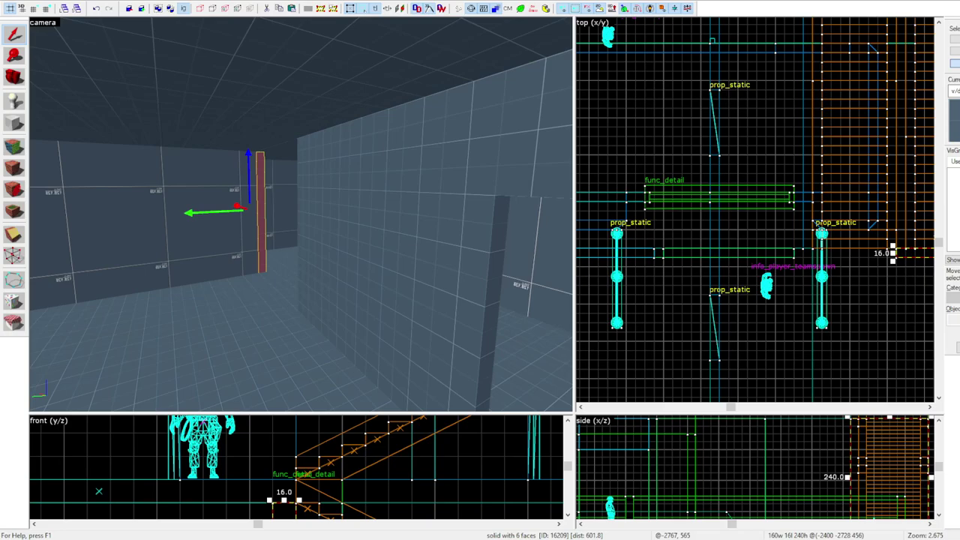
# Extend the middle wall section to 400 units so it meets the shortened section by the staircase
pyautogui.scroll(-2, 819, 245)
pyautogui.click(322, 217)
pyautogui.moveTo(802, 251); pyautogui.dragTo(876, 253)
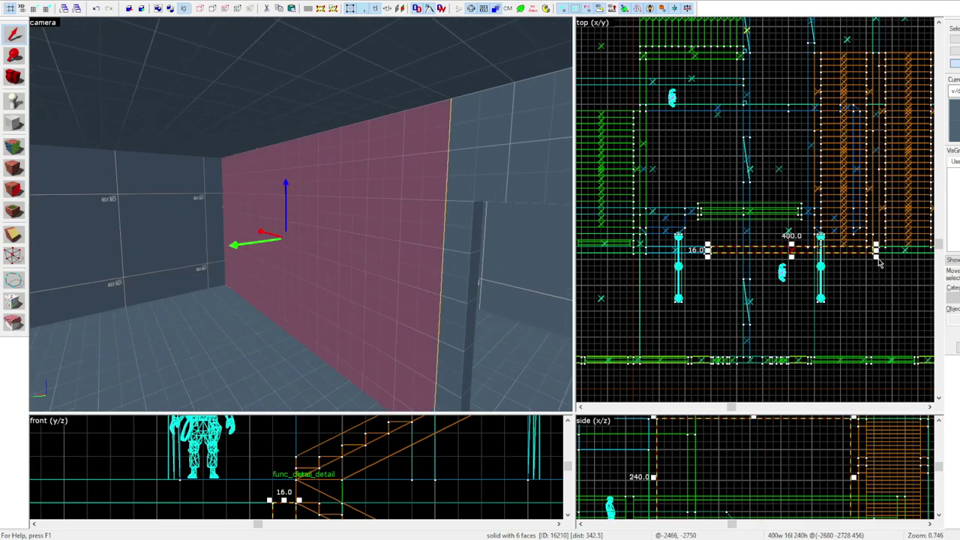
# Shift the cut between the narrow end piece and the middle interior wall section, shortening the middle section to 352 units
pyautogui.press('z')
pyautogui.press('z')
pyautogui.press('z')
pyautogui.hotkey('shift', 'x')
pyautogui.scroll(2, 874, 254)
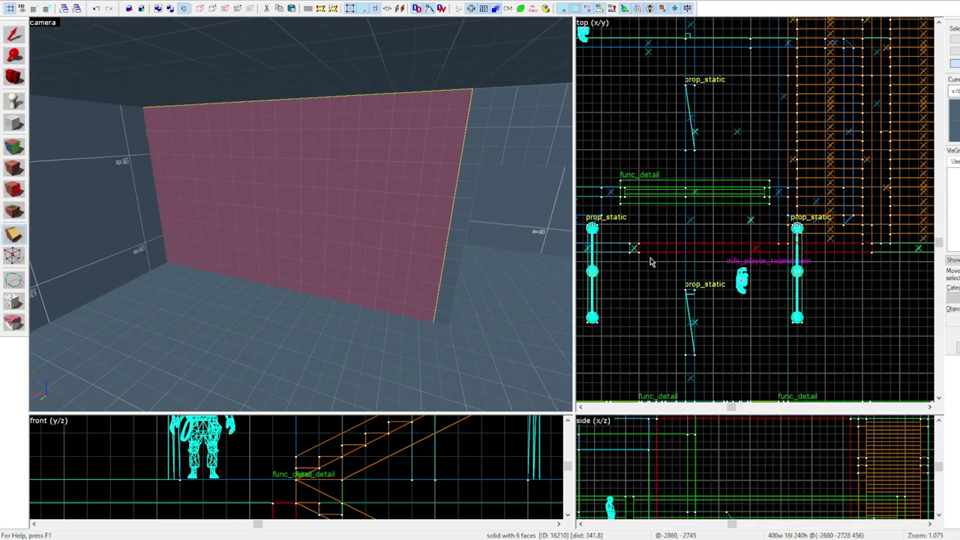
pyautogui.hotkey('shift', 's')
pyautogui.press('z')
pyautogui.press('z')
pyautogui.moveTo(636, 248); pyautogui.dragTo(669, 249)
pyautogui.click(471, 196)
pyautogui.click(417, 202)
pyautogui.hotkey('shift', 'x')
pyautogui.press('z')
pyautogui.press('w')
pyautogui.press('z')
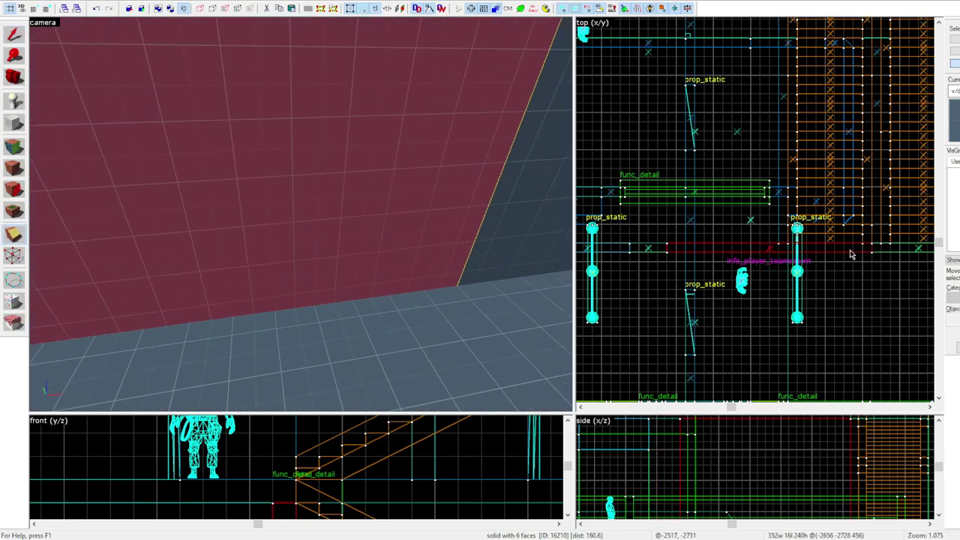
# Split the middle wall to leave a 288-unit-wide section, then cut that section horizontally into pieces 48, 160 and 32 units high
pyautogui.hotkey('shift', 's')
pyautogui.press('z')
pyautogui.press('z')
pyautogui.click(399, 225)
pyautogui.hotkey('shift', 'x')
pyautogui.scroll(-1, 750, 459)
pyautogui.moveTo(742, 458); pyautogui.dragTo(750, 459)
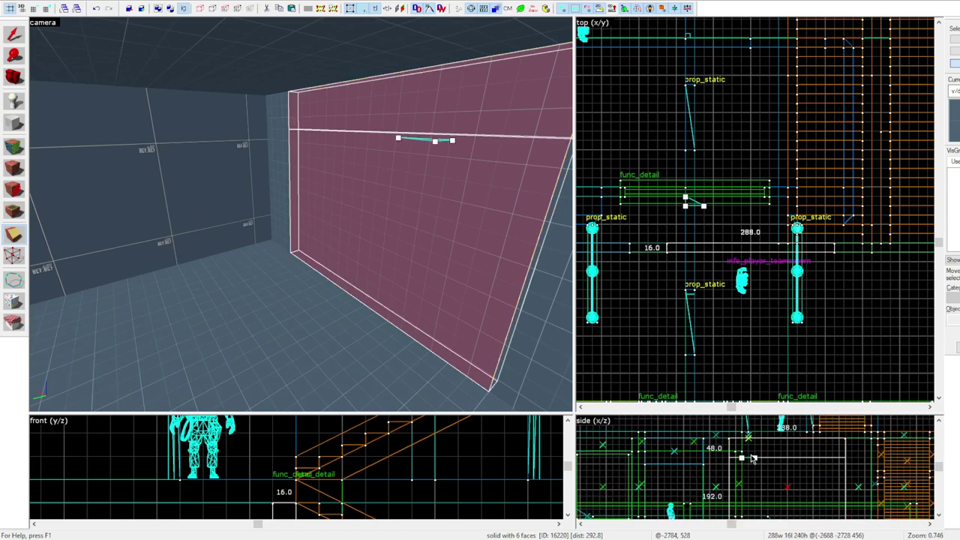
pyautogui.click(16, 40)
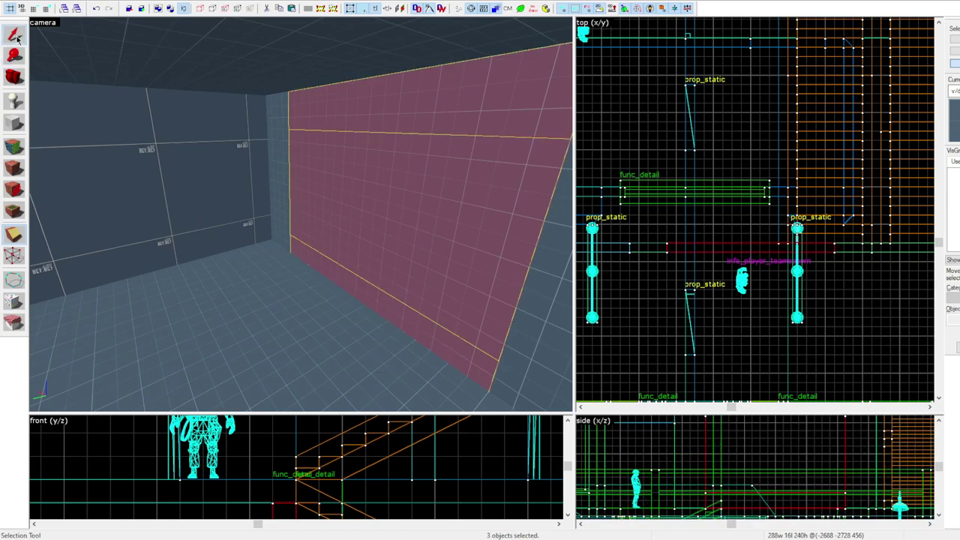
# Select the 160-unit-high and bottom wall pieces together and adjust the vertices along their shared edge
pyautogui.click(14, 255)
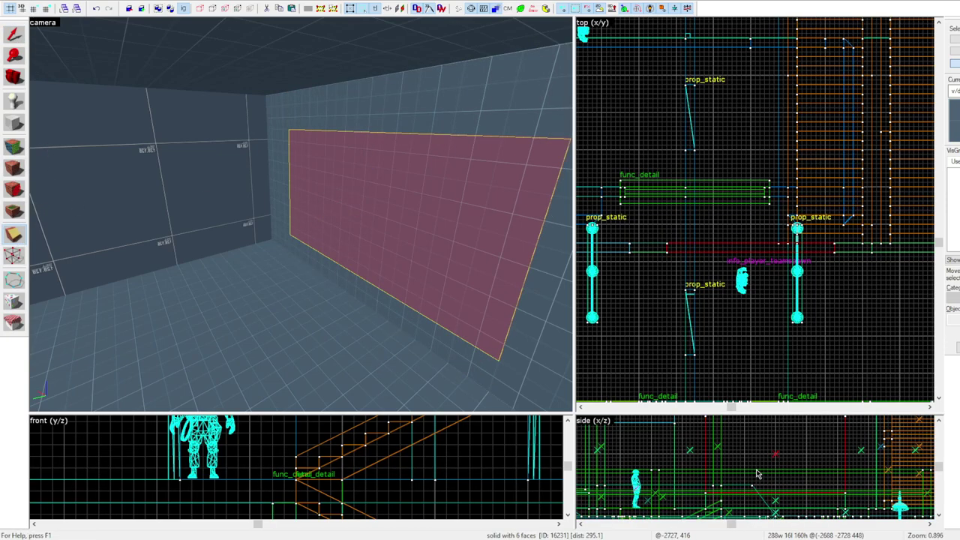
pyautogui.scroll(5, 757, 474)
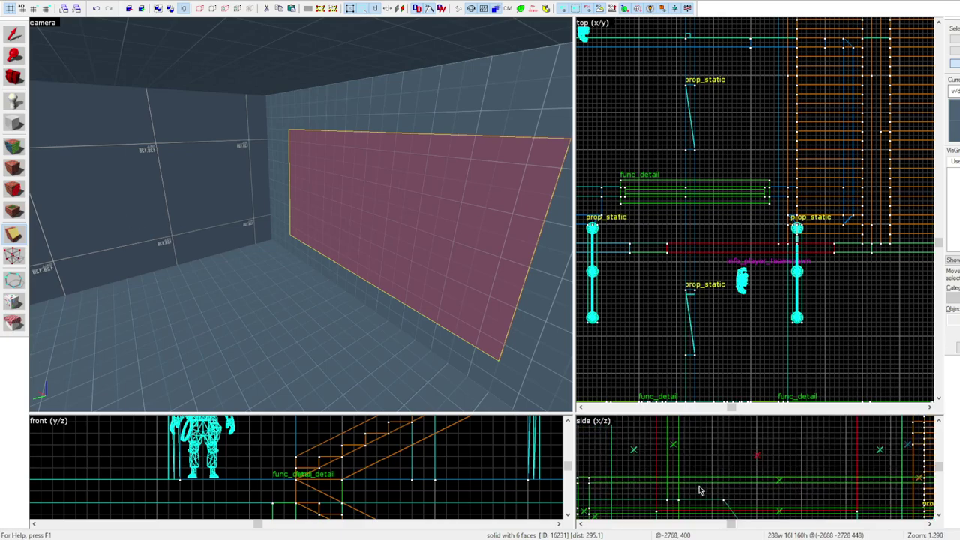
pyautogui.keyDown('ctrl'); pyautogui.click(401, 326); pyautogui.keyUp('ctrl')
pyautogui.scroll(6, 660, 504)
pyautogui.scroll(-9, 660, 503)
pyautogui.scroll(2, 816, 501)
pyautogui.scroll(-5, 816, 501)
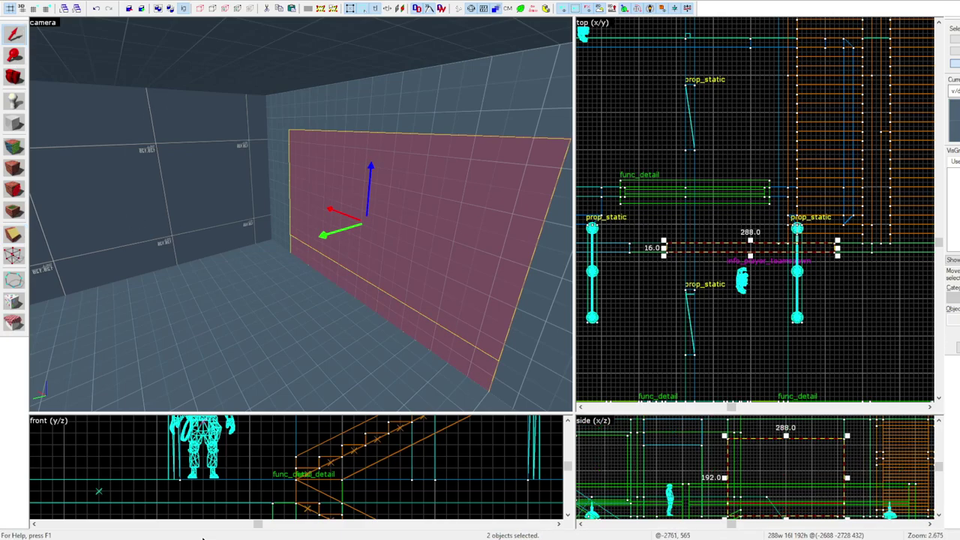
pyautogui.click(14, 255)
pyautogui.scroll(2, 720, 495)
pyautogui.scroll(6, 895, 499)
pyautogui.moveTo(895, 495); pyautogui.dragTo(891, 479)
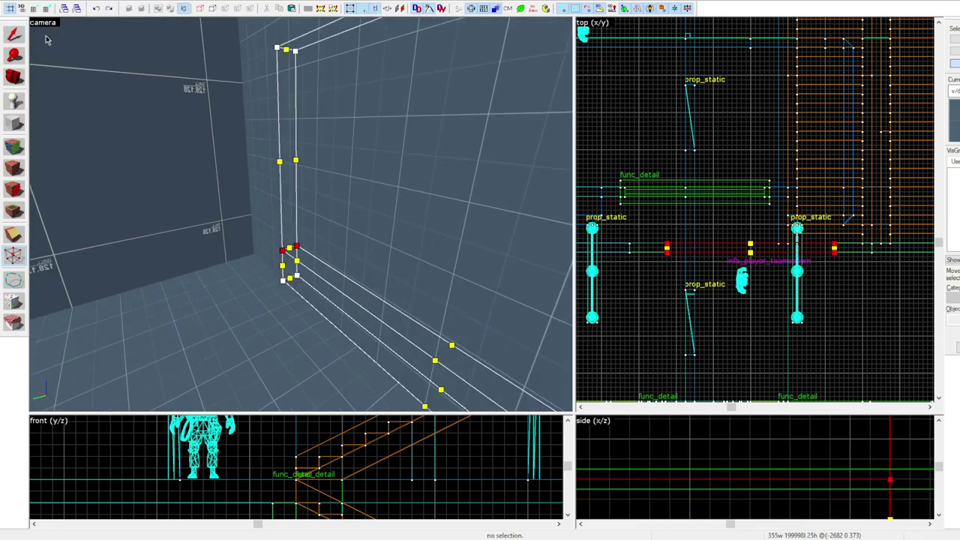
# Delete the middle panel of the interior wall to make a wide opening above the low wall piece
pyautogui.click(13, 34)
pyautogui.click(300, 225)
pyautogui.click(13, 234)
pyautogui.click(13, 34)
pyautogui.press('Escape')
pyautogui.press('z')
pyautogui.press('z')
pyautogui.click(285, 150)
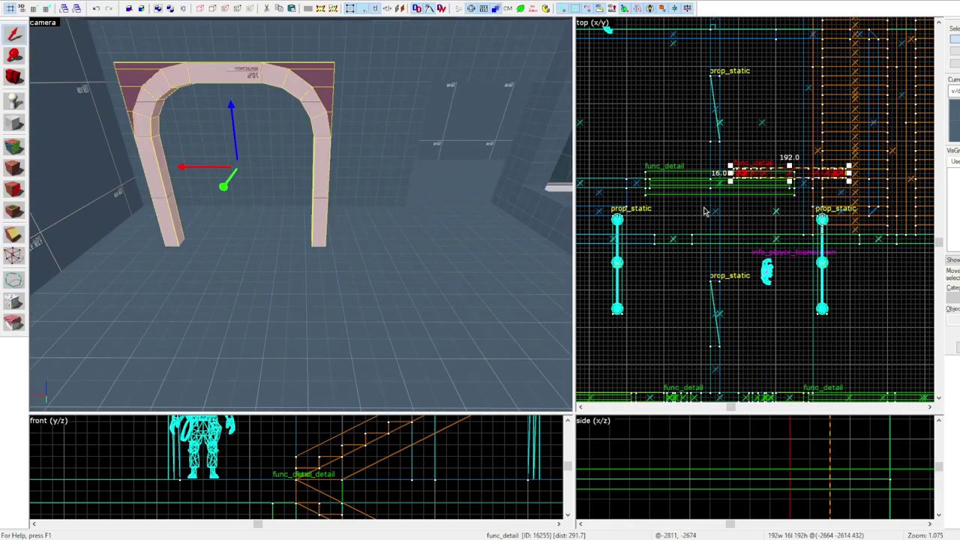
pyautogui.scroll(3, 717, 169)
pyautogui.click(285, 140)
pyautogui.press('Delete')
# Move the 192-unit-wide arched frame into the interior wall opening, aligned with one end of it
pyautogui.click(321, 143)
pyautogui.moveTo(795, 177); pyautogui.dragTo(724, 291)
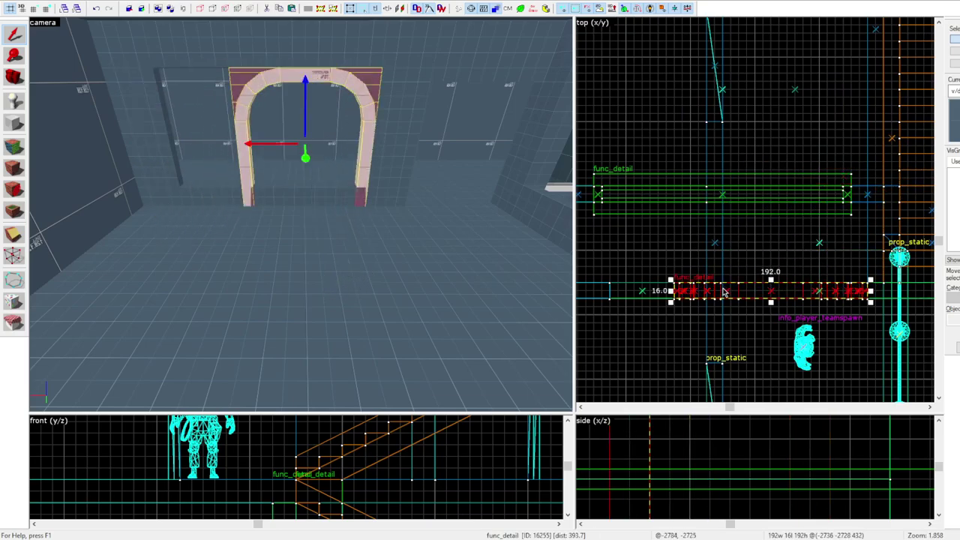
pyautogui.scroll(1, 711, 291)
pyautogui.press('z')
pyautogui.press('z')
# Clip the bottom 48 units off both legs of the arched frame
pyautogui.scroll(-9, 745, 444)
pyautogui.hotkey('shift', 'a')
pyautogui.scroll(2, 670, 465)
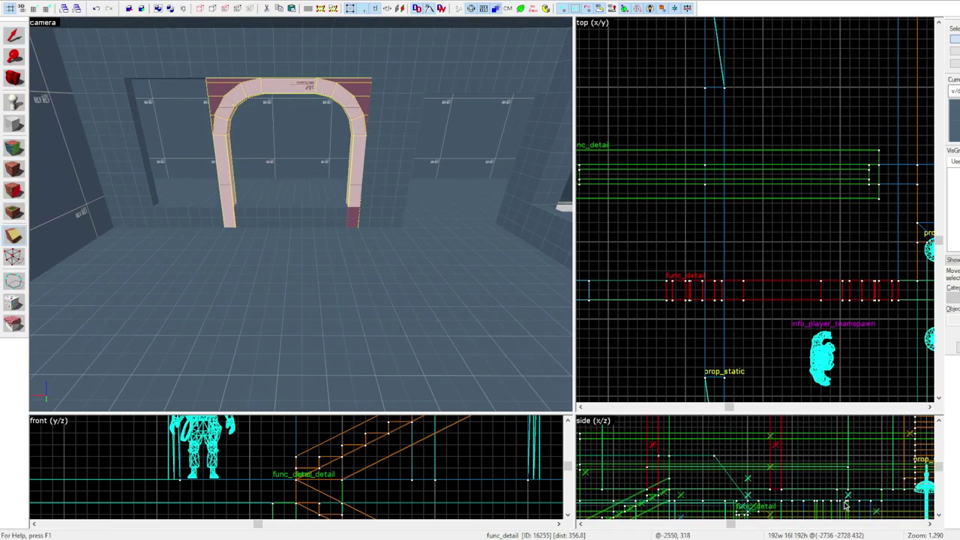
pyautogui.press('z')
pyautogui.scroll(-2, 692, 477)
pyautogui.scroll(3, 701, 475)
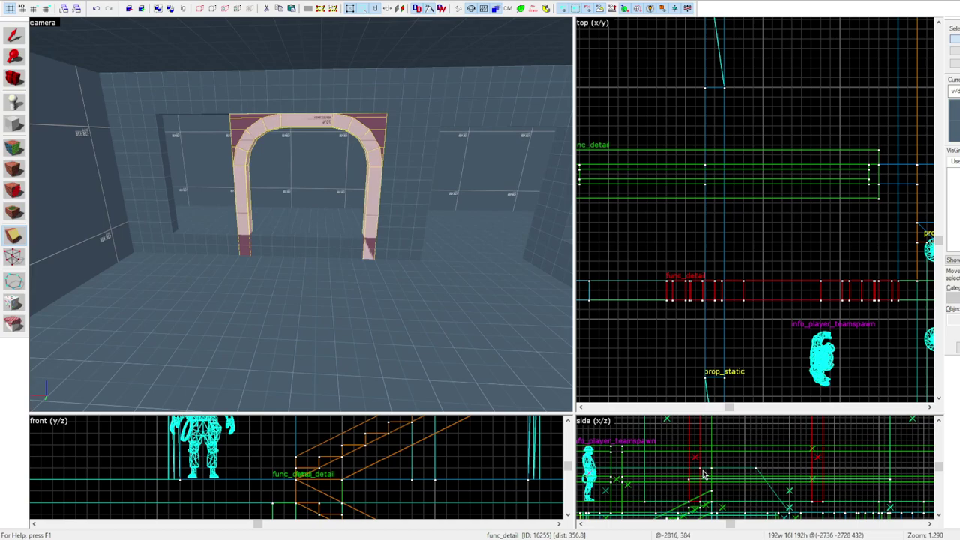
pyautogui.scroll(3, 701, 476)
pyautogui.moveTo(690, 476); pyautogui.dragTo(728, 475)
pyautogui.hotkey('shift', 'x')
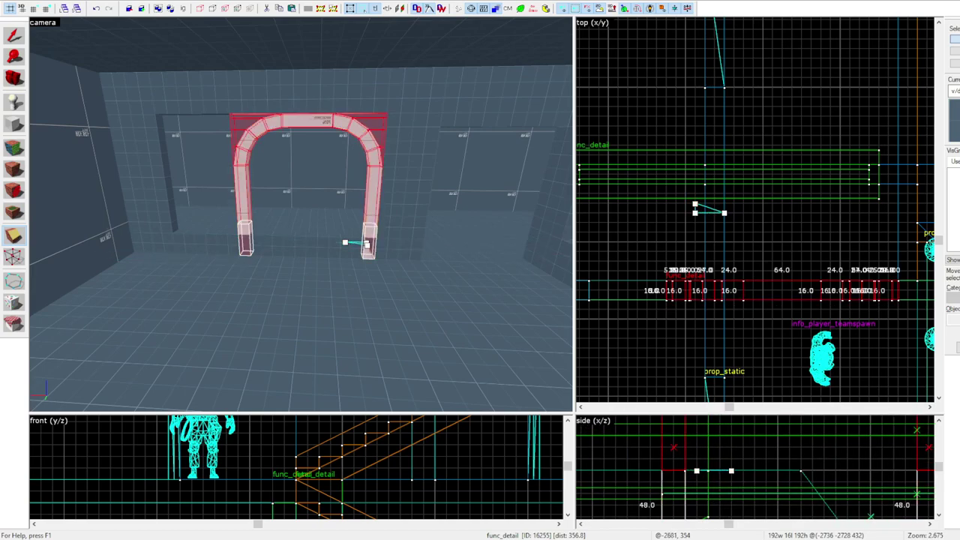
pyautogui.hotkey('shift', 'v')
pyautogui.scroll(-2, 659, 448)
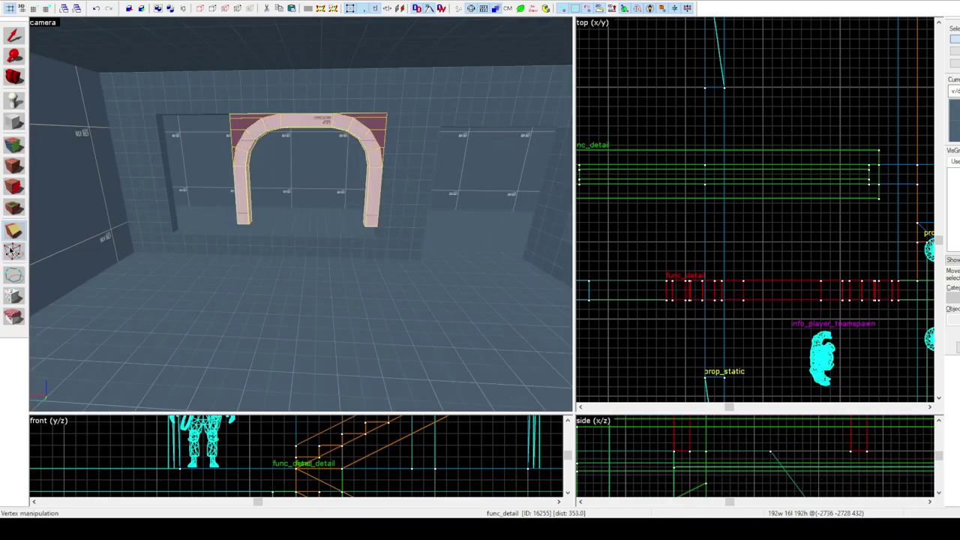
# Edit the arched frame's vertices to bring its legs onto the low wall and pull one side outward
pyautogui.press('z')
pyautogui.press('z')
pyautogui.click(14, 35)
pyautogui.click(13, 251)
pyautogui.scroll(-4, 705, 286)
pyautogui.moveTo(663, 270); pyautogui.dragTo(734, 309)
pyautogui.press('Left')
pyautogui.press('Left')
pyautogui.press('Left')
pyautogui.press('Left')
pyautogui.press('Left')
pyautogui.press('Left')
pyautogui.press('Left')
pyautogui.scroll(4, 635, 313)
pyautogui.press('Left')
# Shift the arched frame across the opening and pull its side vertices outward until it spans the full 288 units
pyautogui.hotkey('shift', 's')
pyautogui.press('z')
pyautogui.press('z')
pyautogui.scroll(-2, 606, 266)
pyautogui.moveTo(668, 261); pyautogui.dragTo(749, 262)
pyautogui.click(17, 247)
pyautogui.moveTo(795, 266); pyautogui.dragTo(746, 260, button='middle')
pyautogui.moveTo(643, 229); pyautogui.dragTo(743, 283)
pyautogui.press('Left')
pyautogui.press('Left')
pyautogui.press('Left')
pyautogui.press('Left')
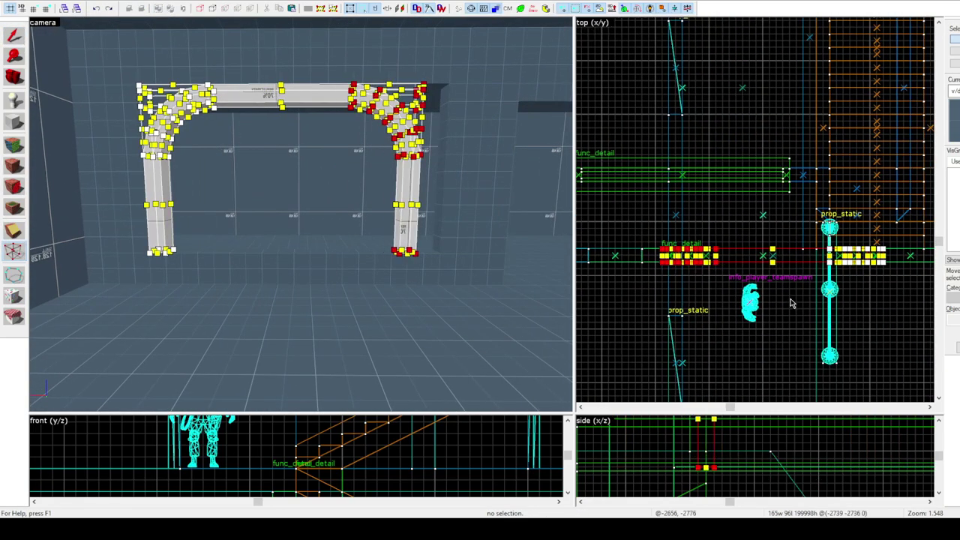
pyautogui.hotkey('shift', 's')
pyautogui.press('z')
pyautogui.press('z')
# Apply the wall texture in alignment from the wall around the arched frame onto the adjoining faces above it
pyautogui.hotkey('shift', 'a')
pyautogui.click(192, 105)
pyautogui.keyDown('alt'); pyautogui.rightClick(228, 84); pyautogui.keyUp('alt')
pyautogui.press('z')
pyautogui.press('z')
pyautogui.click(289, 104)
pyautogui.keyDown('alt'); pyautogui.rightClick(309, 125); pyautogui.keyUp('alt')
pyautogui.press('z')
pyautogui.press('z')
# Clip the low wall under the arched frame horizontally into an 8-unit-high sill and a 24-unit-high base
pyautogui.hotkey('shift', 's')
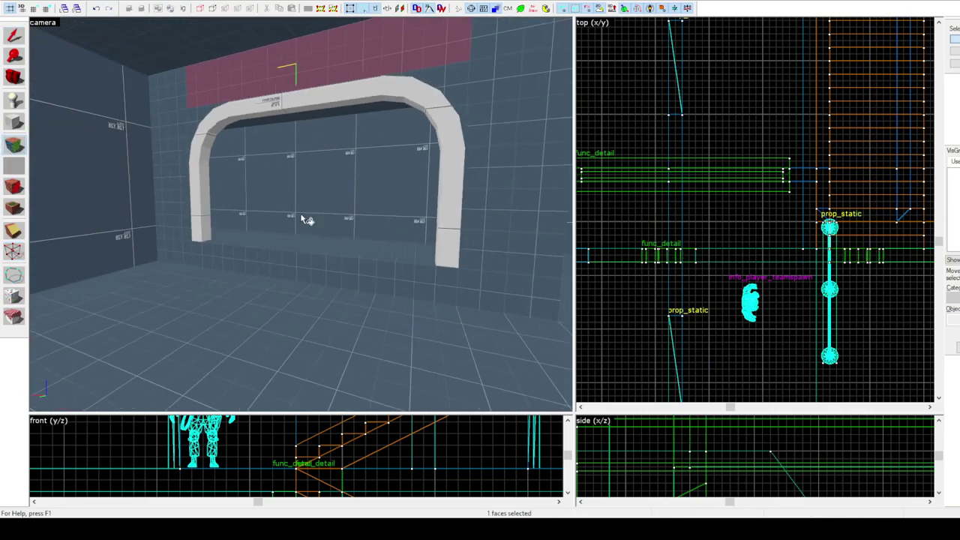
pyautogui.click(405, 278)
pyautogui.hotkey('shift', 'x')
pyautogui.scroll(1, 657, 471)
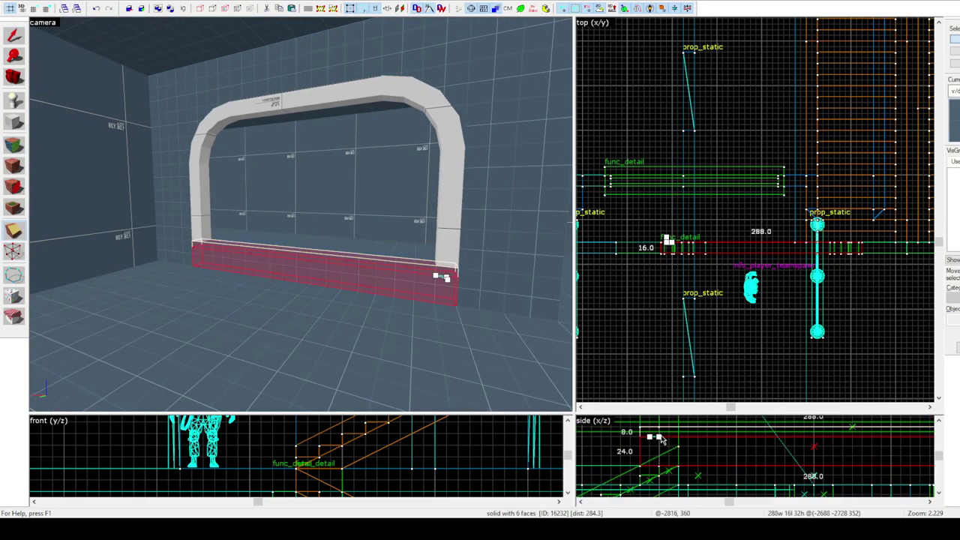
pyautogui.press('z')
pyautogui.press('z')
# Sample the arched frame's material and apply it to the thin sill piece below
pyautogui.hotkey('shift', 'a')
pyautogui.click(189, 206)
pyautogui.hotkey('shift', 's')
pyautogui.click(315, 282)
pyautogui.click(13, 167)
pyautogui.press('Escape')
# Extend the sill past both faces of the wall and clip its outer corners into chamfers
pyautogui.press('z')
pyautogui.press('z')
pyautogui.click(247, 327)
pyautogui.hotkey('shift', 'x')
pyautogui.scroll(4, 678, 258)
pyautogui.moveTo(655, 203); pyautogui.dragTo(644, 214)
pyautogui.scroll(-5, 647, 212)
pyautogui.moveTo(801, 247); pyautogui.dragTo(811, 238)
pyautogui.press('Return')
pyautogui.press('Escape')
pyautogui.press('z')
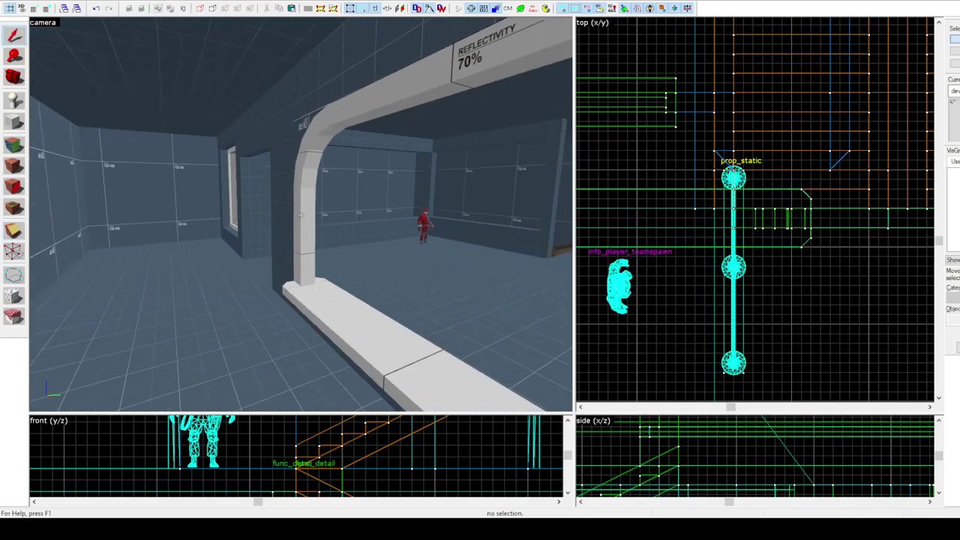
pyautogui.press('z')
# Check the sizes of the header above the interior doorway and of the wooden door frame prop
pyautogui.click(255, 191)
pyautogui.click(345, 112)
pyautogui.scroll(-6, 788, 195)
pyautogui.scroll(3, 660, 201)
pyautogui.scroll(-1, 660, 201)
pyautogui.scroll(1, 606, 203)
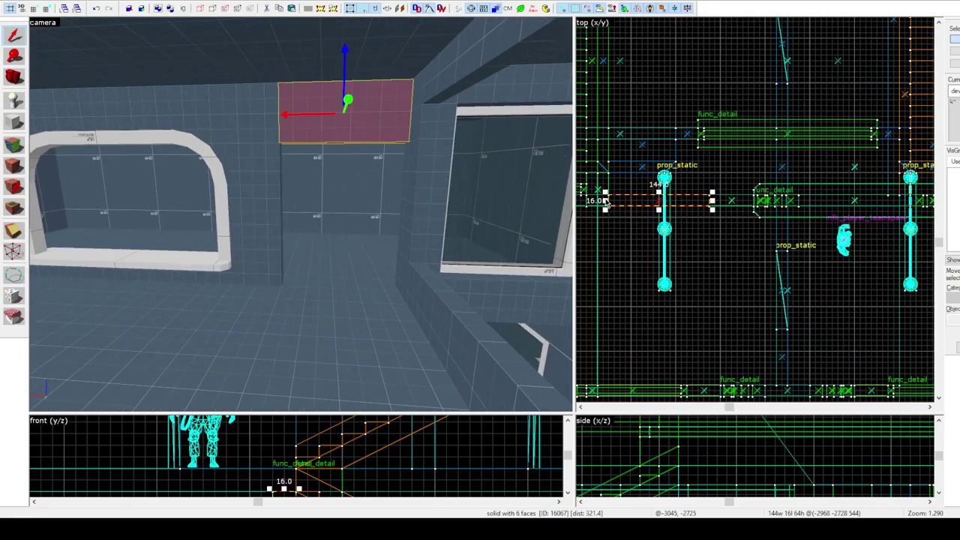
pyautogui.click(302, 214)
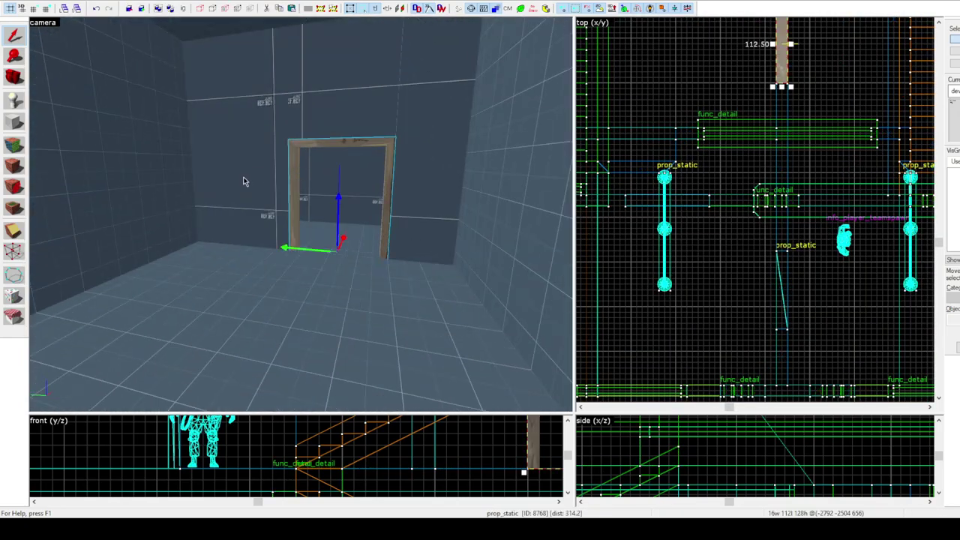
pyautogui.click(301, 214)
pyautogui.click(14, 36)
# Move the player spawn from the upper room to a spot beside the interior doorway as a scale reference
pyautogui.press('z')
pyautogui.click(302, 215)
pyautogui.scroll(-4, 673, 234)
pyautogui.moveTo(665, 90); pyautogui.dragTo(666, 182)
pyautogui.press('Escape')
# Reshape the header and both side walls of the interior doorway, making the opening 120 units wide and the header 80 units tall
pyautogui.click(245, 171)
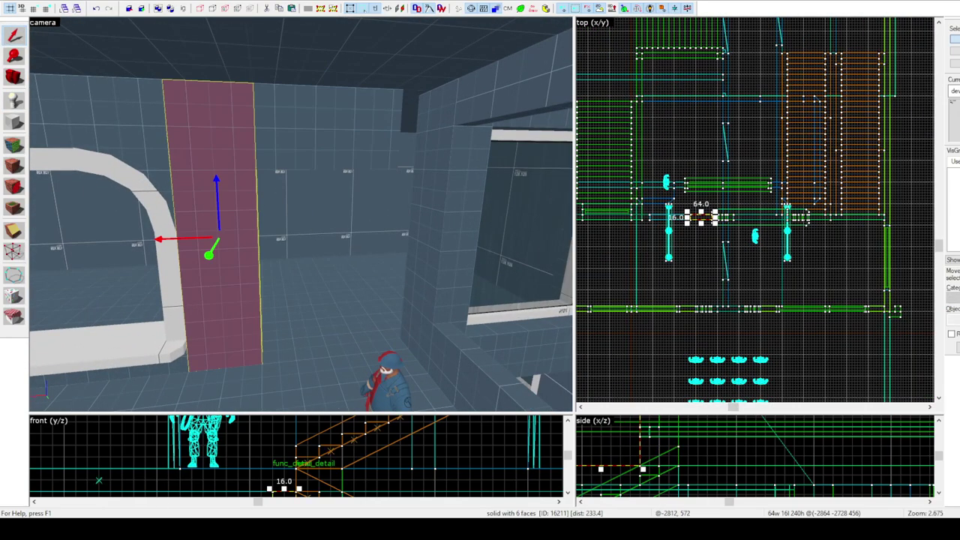
pyautogui.scroll(4, 669, 235)
pyautogui.click(669, 235)
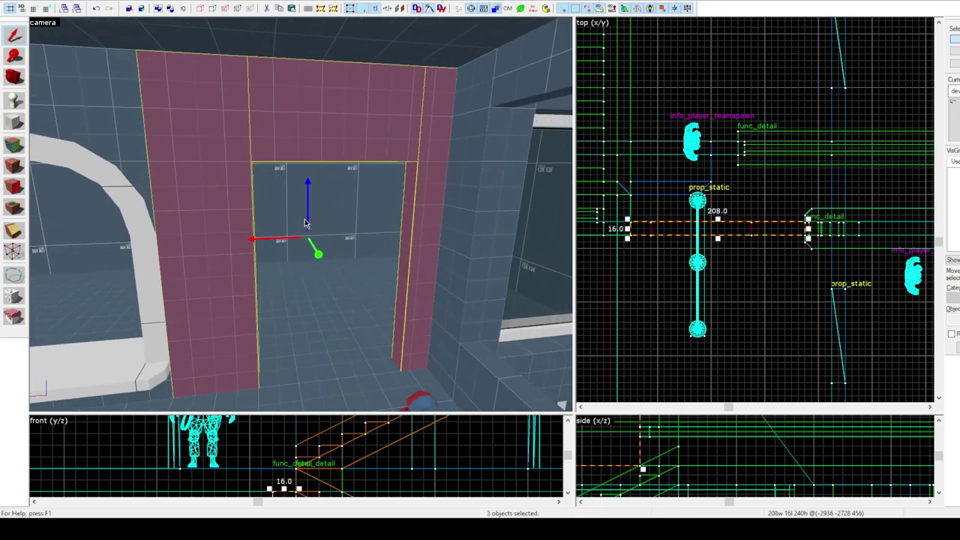
pyautogui.hotkey('shift', 'v')
pyautogui.moveTo(623, 210); pyautogui.dragTo(762, 250)
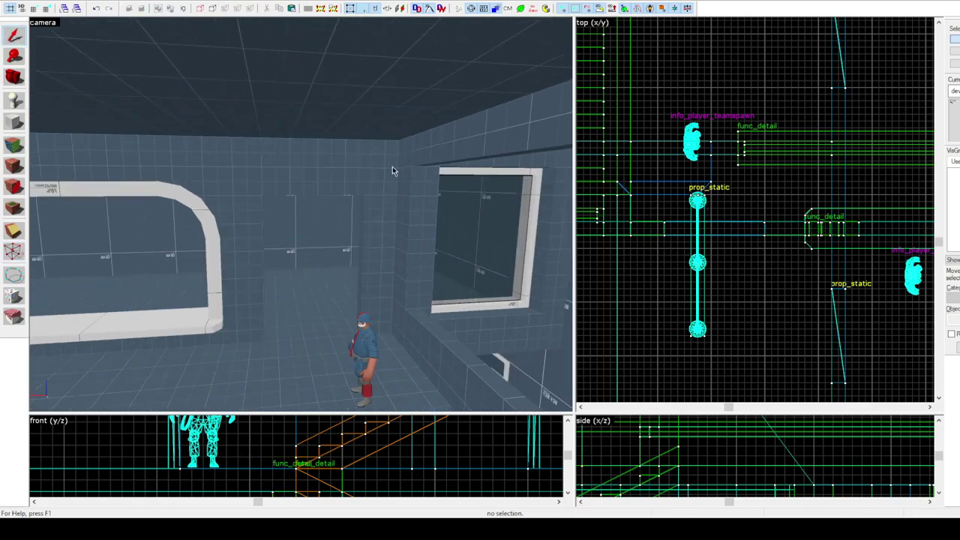
pyautogui.click(391, 171)
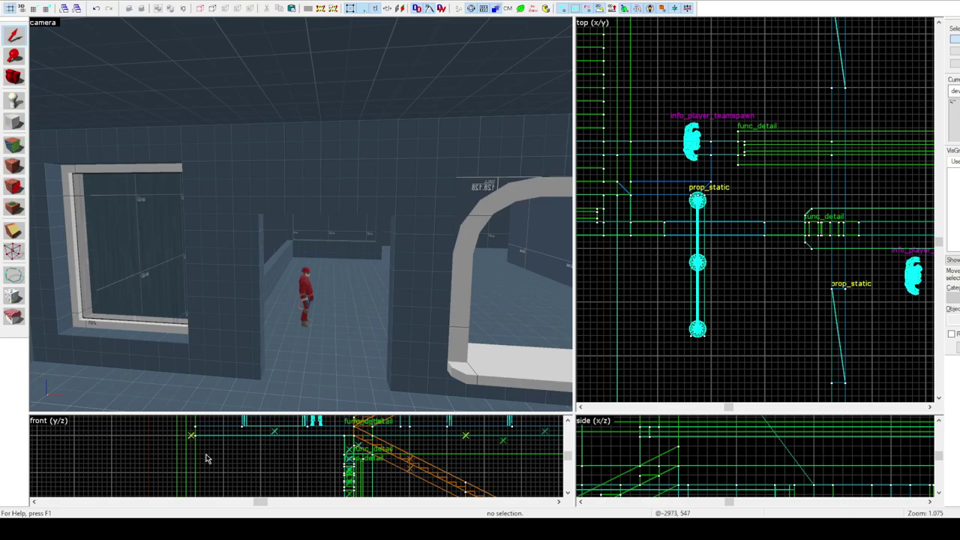
pyautogui.click(334, 196)
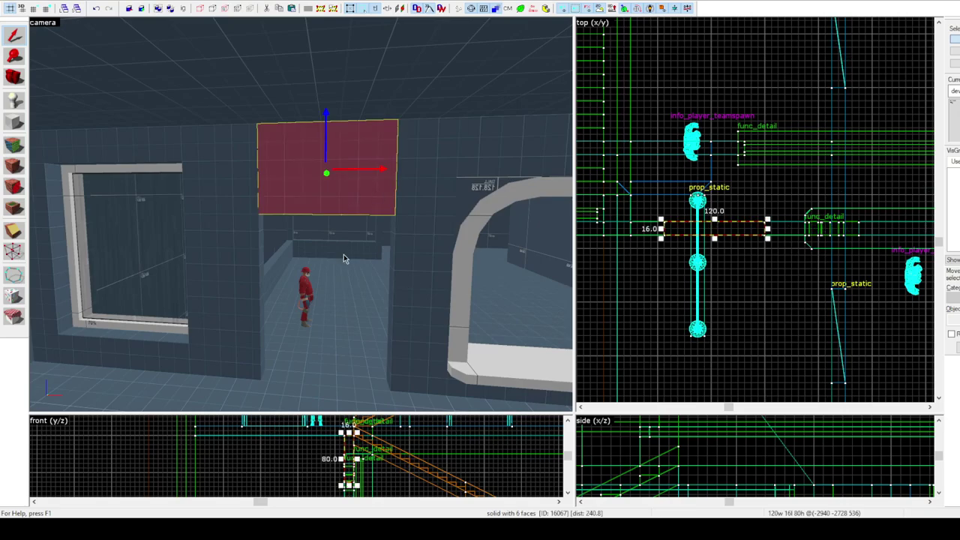
# Fill the upper corners of the interior doorway with 32-unit triangular wedges as deep as the 16-unit wall
pyautogui.press('z')
pyautogui.press('w')
pyautogui.press('z')
pyautogui.hotkey('shift', 'b')
pyautogui.scroll(-9, 751, 448)
pyautogui.moveTo(765, 450); pyautogui.dragTo(719, 447)
pyautogui.scroll(9, 734, 436)
pyautogui.moveTo(717, 438); pyautogui.dragTo(717, 445, button='middle')
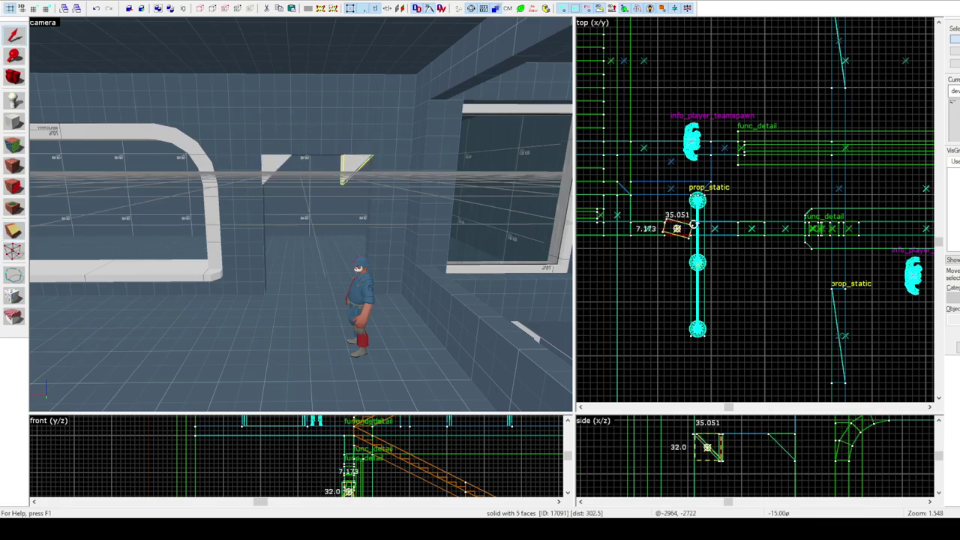
# Split both doorway corner wedges along their diagonals and move the middle vertices outward to form rounded corners
pyautogui.press('w')
pyautogui.hotkey('shift', 'a')
pyautogui.click(318, 84)
pyautogui.rightClick(254, 137)
pyautogui.click(254, 136)
pyautogui.keyDown('ctrl'); pyautogui.click(399, 137); pyautogui.keyUp('ctrl')
pyautogui.click(14, 231)
pyautogui.moveTo(694, 434); pyautogui.dragTo(708, 447)
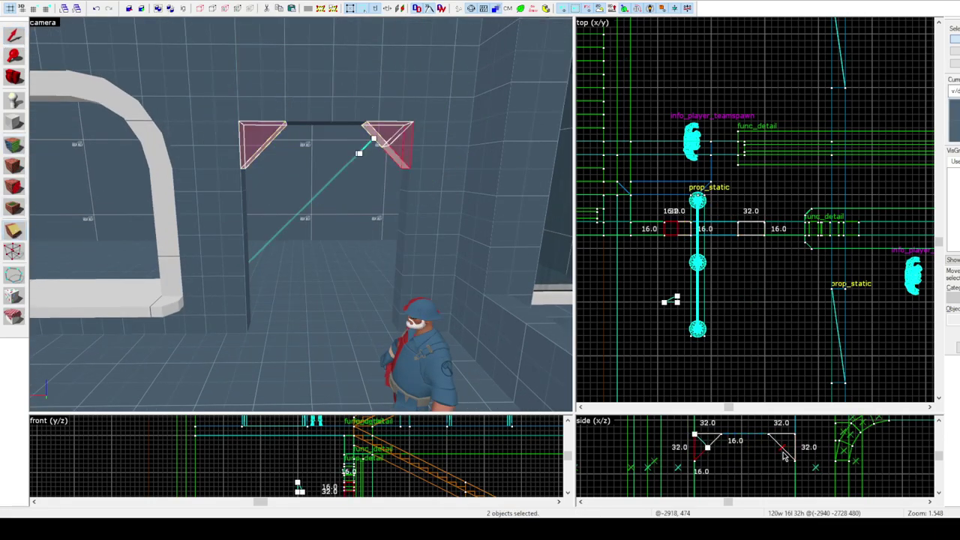
pyautogui.hotkey('shift', 'v')
pyautogui.scroll(3, 728, 457)
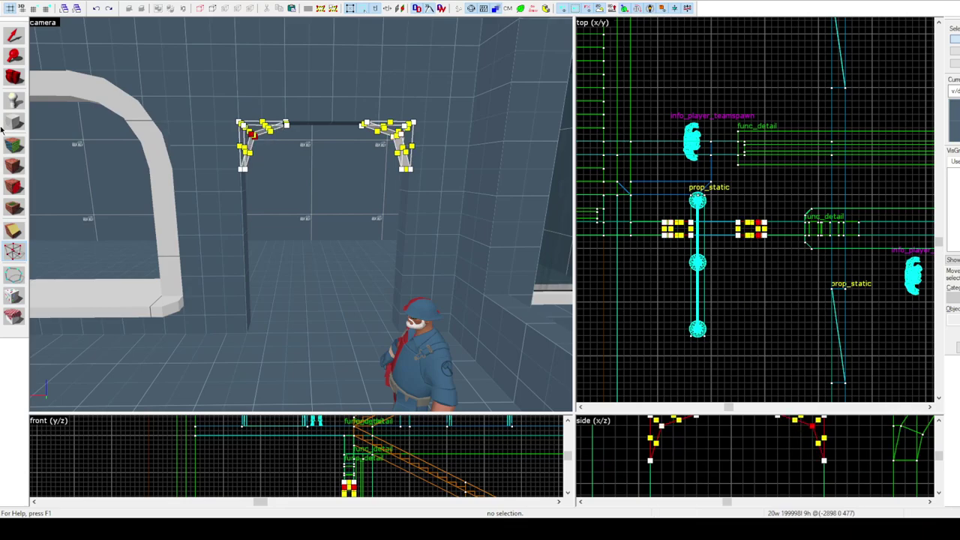
pyautogui.press('Escape')
# Give the doorway's corner pieces the light frame texture and tie them into one func_detail
pyautogui.hotkey('shift', 'a')
pyautogui.click(405, 150)
pyautogui.rightClick(215, 198)
pyautogui.hotkey('shift', 's')
pyautogui.click(378, 141)
pyautogui.keyDown('ctrl'); pyautogui.click(405, 169); pyautogui.keyUp('ctrl')
pyautogui.keyDown('ctrl'); pyautogui.click(178, 171); pyautogui.keyUp('ctrl')
pyautogui.hotkey('ctrl', 't')
# Apply the arched window frame's light texture to the inner faces of the doorway's jambs and rounded corners
pyautogui.hotkey('shift', 'a')
pyautogui.click(237, 122)
pyautogui.rightClick(323, 278)
pyautogui.rightClick(312, 195)
pyautogui.rightClick(285, 159)
pyautogui.rightClick(249, 141)
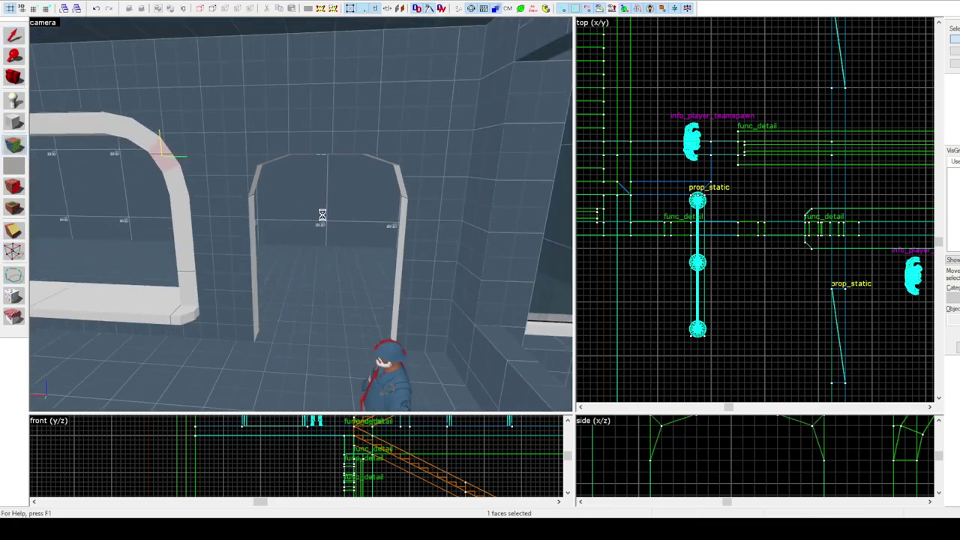
pyautogui.press('z')
pyautogui.press('z')
pyautogui.rightClick(193, 88)
pyautogui.press('z')
# Inspect the vertices of the doorway's rounded corner pieces
pyautogui.hotkey('shift', 's')
pyautogui.press('z')
pyautogui.click(244, 159)
pyautogui.hotkey('shift', 'v')
pyautogui.scroll(-3, 716, 439)
pyautogui.scroll(2, 694, 434)
pyautogui.press('Escape')
# Create an 8 by 8 unit vertical post, 240 units tall, in the corner at the hallway's end wall
pyautogui.press('z')
pyautogui.press('s')
pyautogui.press('w')
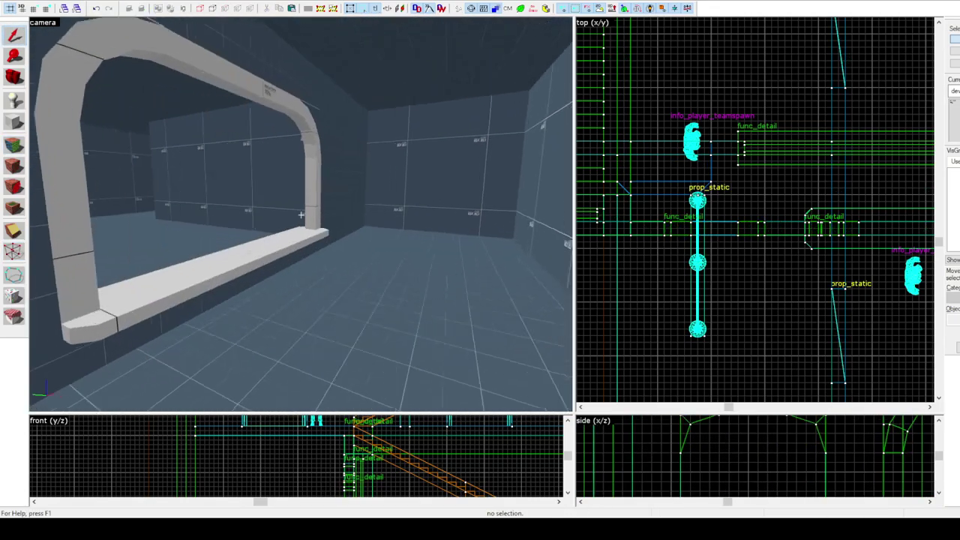
pyautogui.click(301, 214)
pyautogui.press('z')
pyautogui.hotkey('shift', 'b')
pyautogui.scroll(-7, 795, 162)
pyautogui.scroll(9, 833, 180)
pyautogui.moveTo(826, 171); pyautogui.dragTo(839, 185)
pyautogui.press('Return')
pyautogui.hotkey('shift', 's')
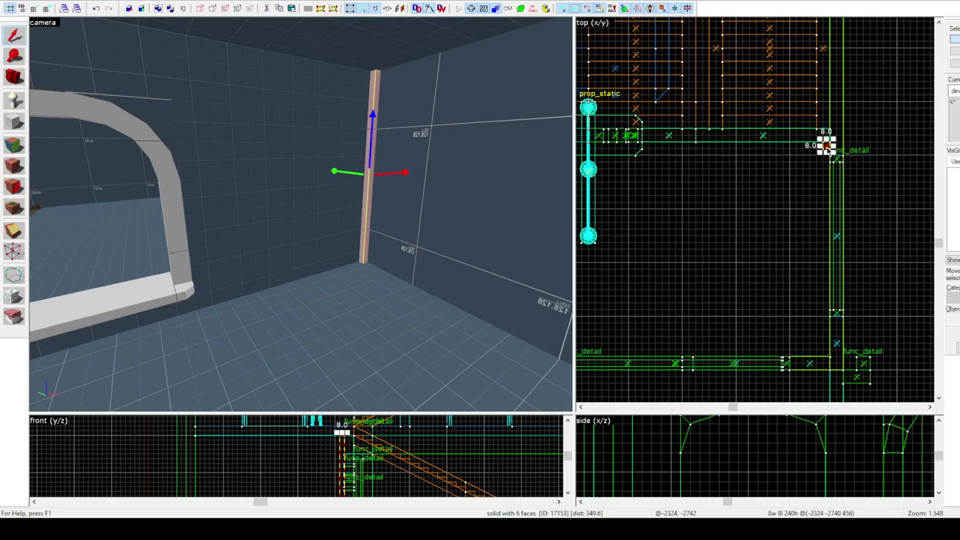
# Make 232-unit-tall posts in both corners of the end wall, with an 8-unit cube on top at the first corner
pyautogui.keyDown('ctrl'); pyautogui.click(378, 115); pyautogui.keyUp('ctrl')
pyautogui.scroll(-5, 858, 446)
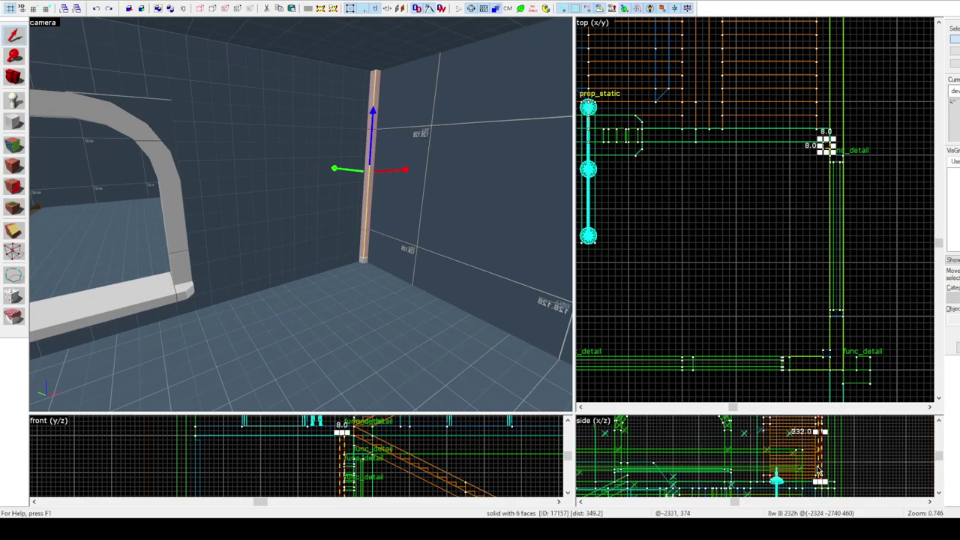
pyautogui.hotkey('ctrl', 'z')
pyautogui.scroll(5, 820, 465)
pyautogui.press('z')
pyautogui.press('z')
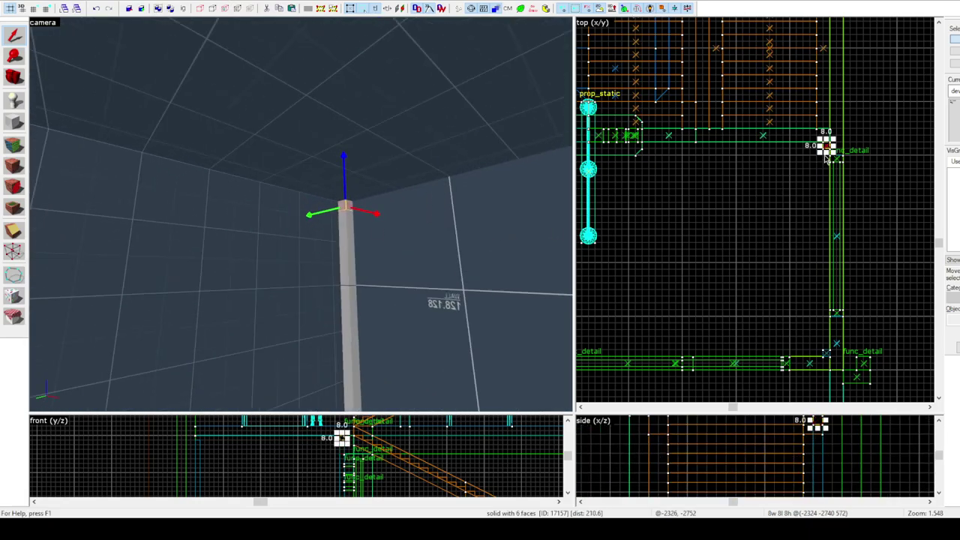
# Check how the corner posts and the small cube meet the end wall, side walls and ceiling
pyautogui.click(348, 248)
pyautogui.press('z')
pyautogui.press('z')
pyautogui.keyDown('ctrl'); pyautogui.click(454, 278); pyautogui.keyUp('ctrl')
pyautogui.press('z')
pyautogui.press('z')
pyautogui.press('Escape')
pyautogui.click(451, 150)
pyautogui.click(208, 154)
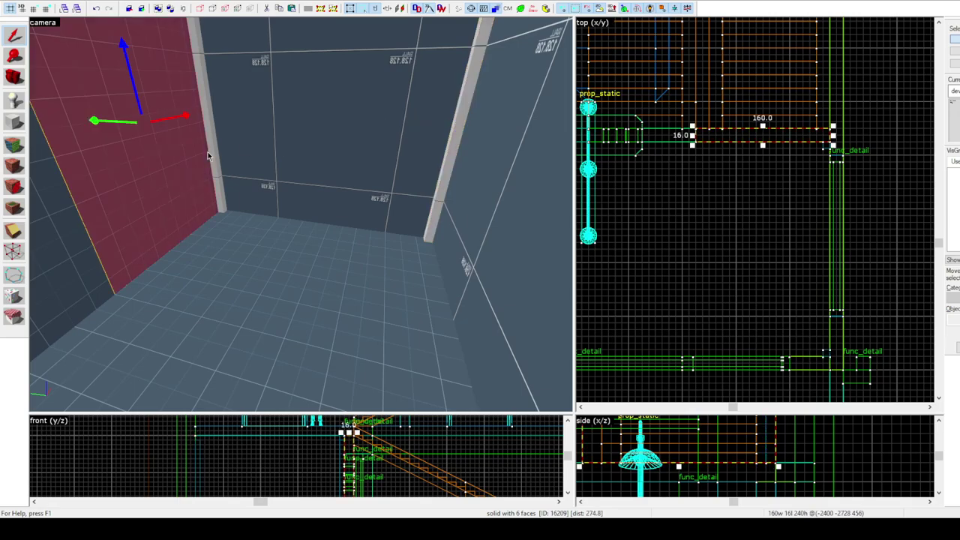
# Stretch the 8-unit cube along the ceiling to the opposite post, forming a beam 256 units long
pyautogui.click(214, 155)
pyautogui.press('z')
pyautogui.press('z')
pyautogui.click(258, 159)
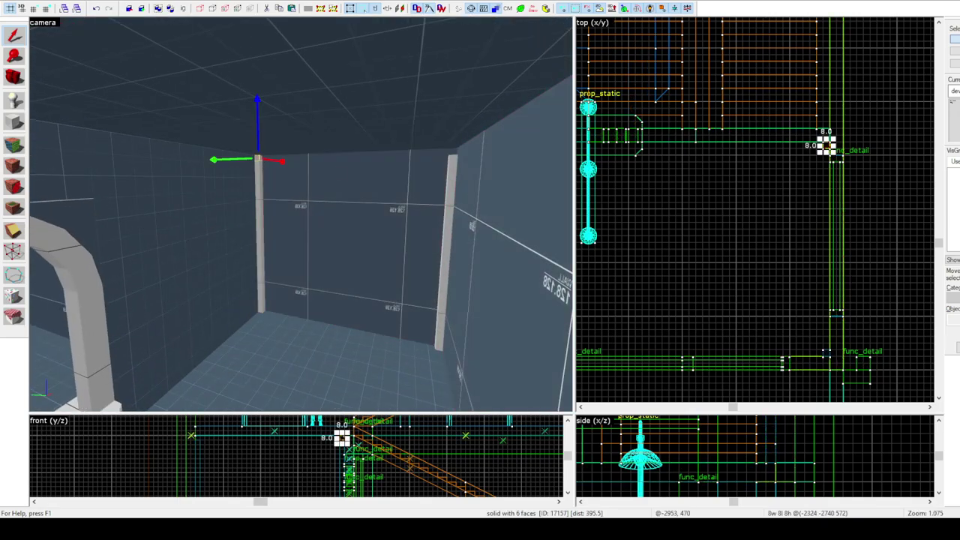
pyautogui.moveTo(827, 152); pyautogui.dragTo(830, 356)
# Tie the ceiling beam and both corner posts of the end wall together as one func_detail
pyautogui.click(449, 210)
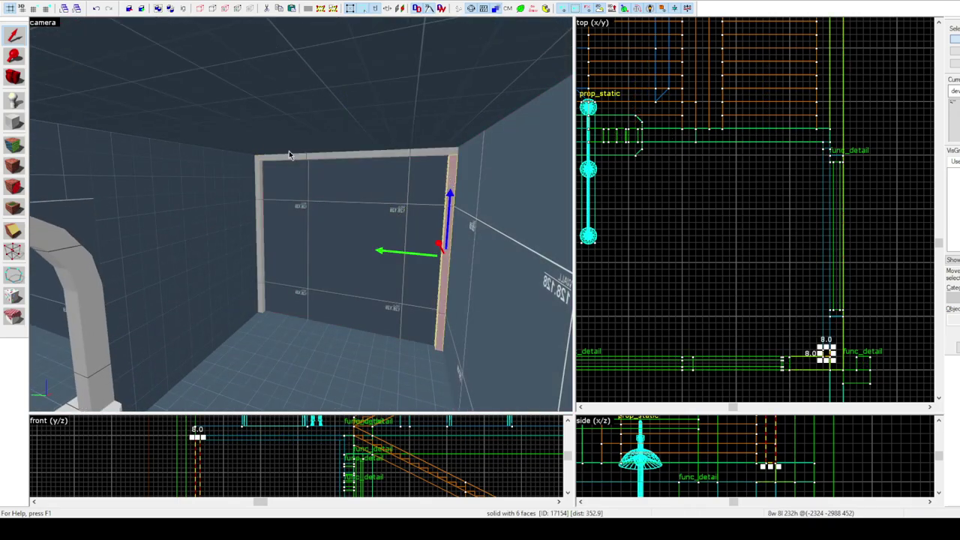
pyautogui.keyDown('ctrl'); pyautogui.click(300, 155); pyautogui.keyUp('ctrl')
pyautogui.keyDown('ctrl'); pyautogui.click(260, 184); pyautogui.keyUp('ctrl')
pyautogui.scroll(-5, 806, 188)
pyautogui.moveTo(610, 155); pyautogui.dragTo(696, 158, button='middle')
pyautogui.hotkey('ctrl', 't')
# Copy the end-wall trim frame so that both ends of the hallway have one
pyautogui.moveTo(923, 184)
pyautogui.mouseDown()
pyautogui.moveTo(622, 185)
pyautogui.moveTo(927, 204)
pyautogui.mouseUp()
pyautogui.scroll(1, 638, 188)
pyautogui.scroll(1, 929, 204)
pyautogui.moveTo(930, 206); pyautogui.dragTo(779, 225, button='middle')
pyautogui.moveTo(768, 219); pyautogui.dragTo(840, 198)
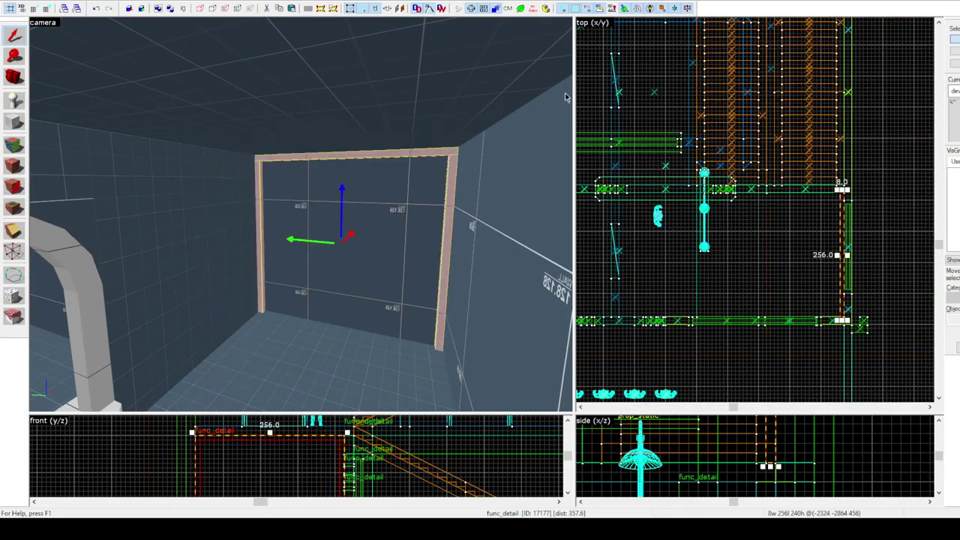
# Create a ceiling beam 904 units long with an 8 by 8 unit section along the window wall between both end frames
pyautogui.press('z')
pyautogui.press('z')
pyautogui.click(162, 170)
pyautogui.hotkey('shift', 'b')
pyautogui.moveTo(729, 189); pyautogui.dragTo(919, 218, button='middle')
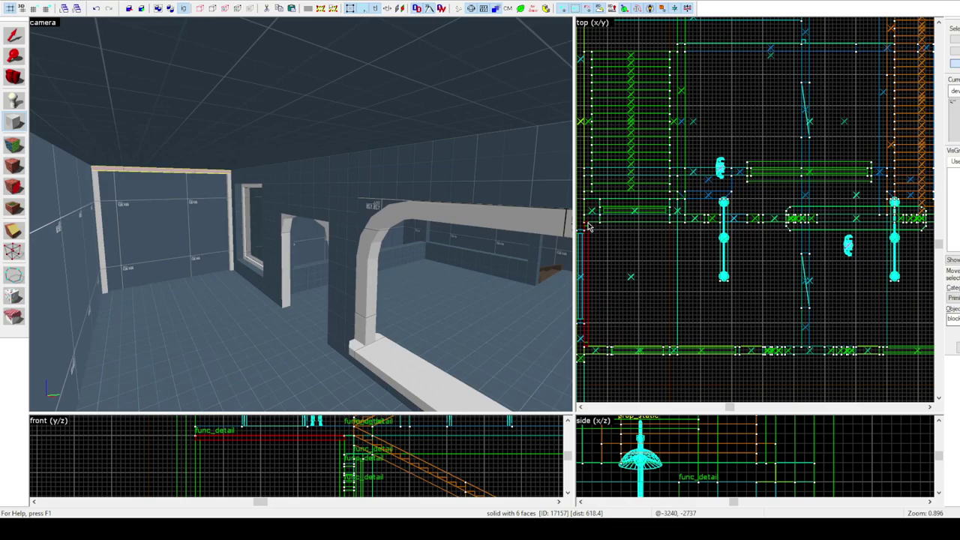
pyautogui.press('z')
pyautogui.press('w')
pyautogui.press('z')
pyautogui.scroll(-1, 598, 227)
pyautogui.moveTo(597, 227)
pyautogui.mouseDown()
pyautogui.moveTo(891, 228)
pyautogui.moveTo(881, 215)
pyautogui.mouseUp()
pyautogui.scroll(5, 889, 228)
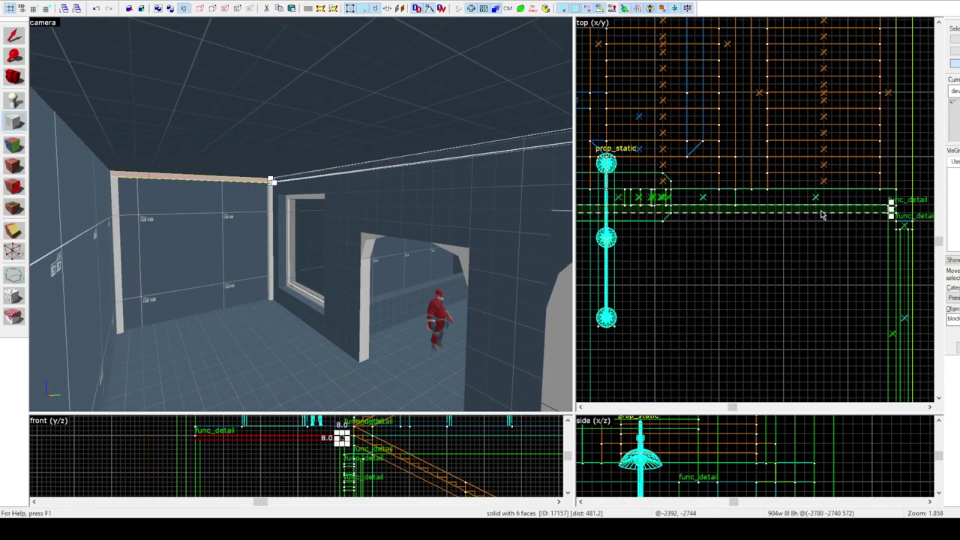
pyautogui.press('Return')
# Duplicate the long ceiling beam onto the opposite side wall of the hallway
pyautogui.hotkey('shift', 's')
pyautogui.scroll(-6, 713, 206)
pyautogui.scroll(3, 762, 195)
pyautogui.moveTo(762, 195); pyautogui.dragTo(673, 198, button='middle')
pyautogui.keyDown('shift'); pyautogui.moveTo(699, 182); pyautogui.dragTo(698, 325); pyautogui.keyUp('shift')
# Combine both end frames and the two long ceiling beams into a single func_detail
pyautogui.click(953, 40)
pyautogui.click(180, 198)
pyautogui.keyDown('ctrl'); pyautogui.click(64, 179); pyautogui.keyUp('ctrl')
pyautogui.press('z')
pyautogui.press('w')
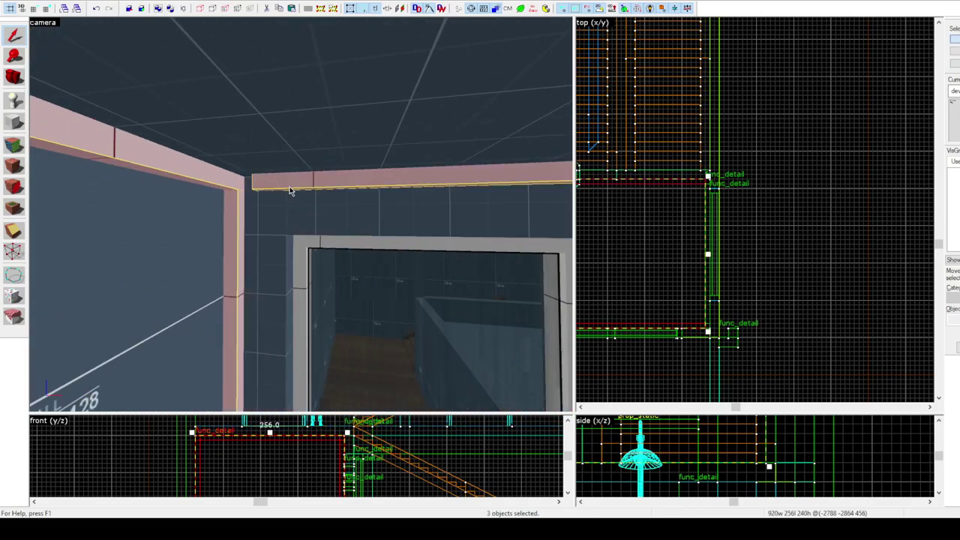
pyautogui.keyDown('ctrl'); pyautogui.click(290, 189); pyautogui.keyUp('ctrl')
pyautogui.hotkey('ctrl', 'shift', 'e')
# Check the long ceiling beams and their joins with the end frames in the hallway's corners
pyautogui.press('z')
pyautogui.hotkey('ctrl', 'w')
pyautogui.click(319, 229)
pyautogui.click(101, 119)
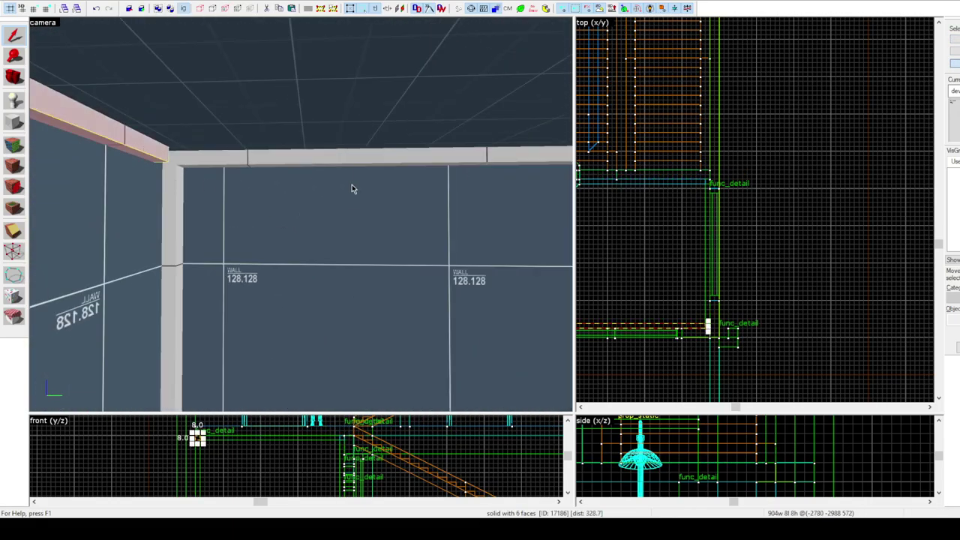
pyautogui.keyDown('ctrl'); pyautogui.click(488, 179); pyautogui.keyUp('ctrl')
pyautogui.scroll(-9, 679, 220)
pyautogui.moveTo(637, 232); pyautogui.dragTo(796, 242, button='middle')
pyautogui.scroll(13, 724, 240)
pyautogui.press('z')
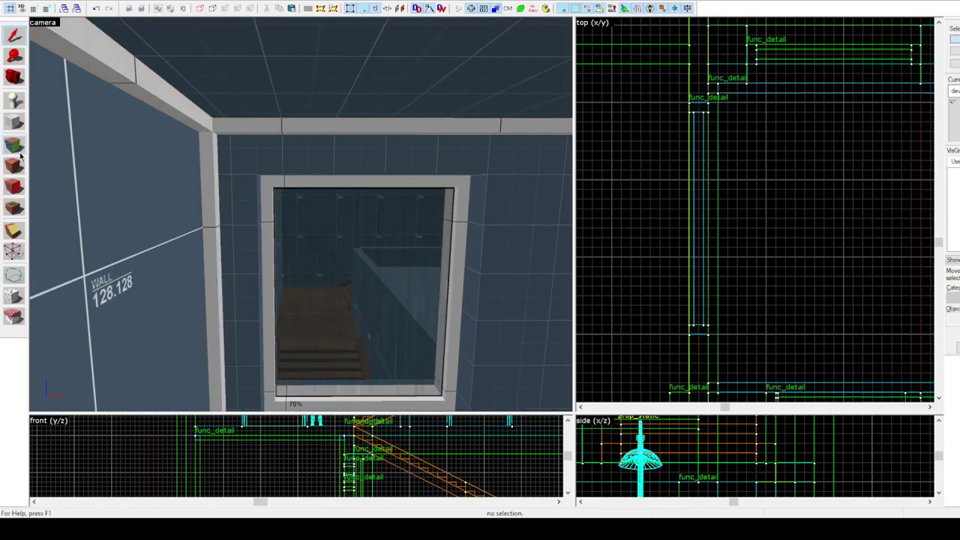
# Apply the 128-unit dev wall texture to the hallway wall faces around the window, doorway and arched opening
pyautogui.hotkey('shift', 'a')
pyautogui.press('z')
pyautogui.click(223, 263)
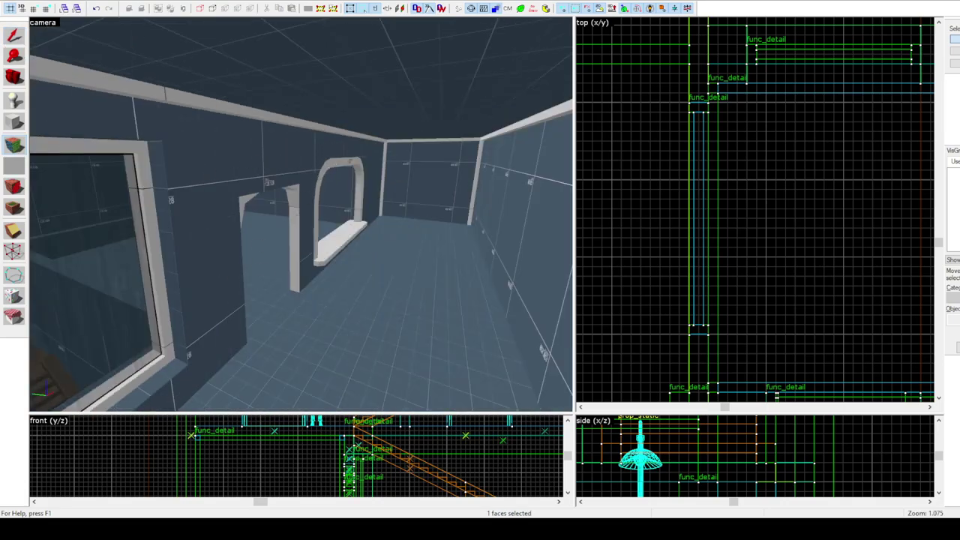
pyautogui.press('z')
pyautogui.press('w')
pyautogui.press('z')
pyautogui.click(323, 205)
pyautogui.press('z')
pyautogui.press('z')
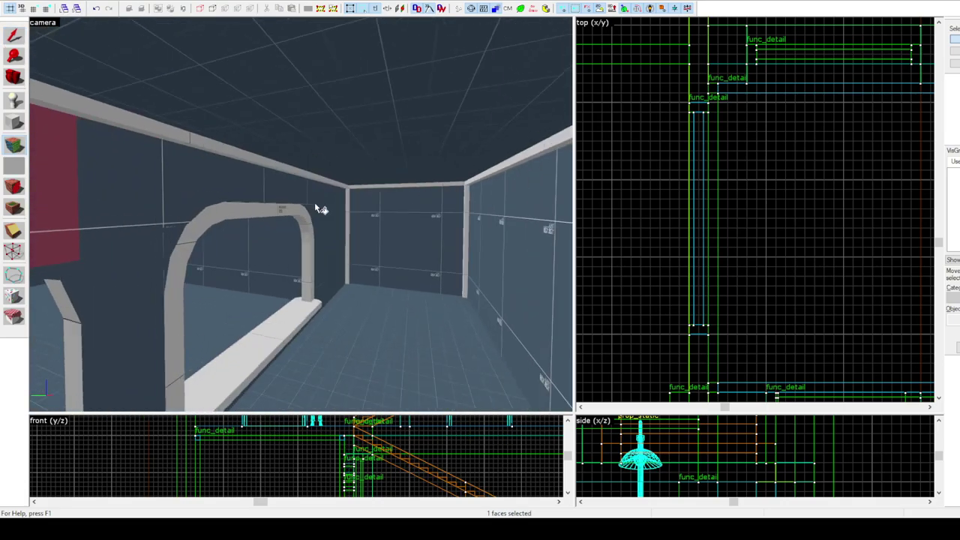
pyautogui.moveTo(164, 255); pyautogui.dragTo(419, 241)
pyautogui.click(610, 166)
# Look over the trimmed hallway and view its arched opening and doorway from the adjoining room
pyautogui.press('z')
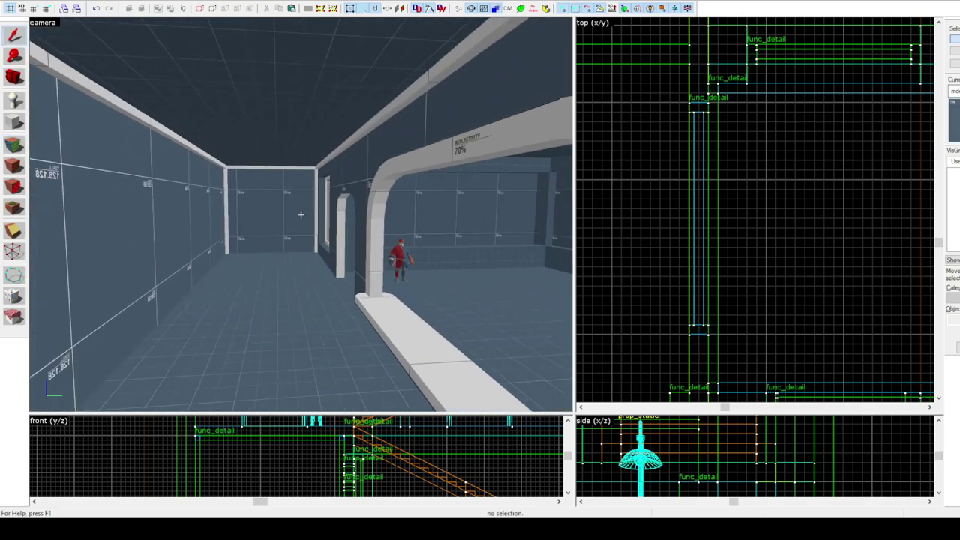
pyautogui.press('w')
pyautogui.press('z')
pyautogui.press('z')
pyautogui.press('w')
pyautogui.press('z')
pyautogui.press('z')
pyautogui.press('s')
pyautogui.press('z')
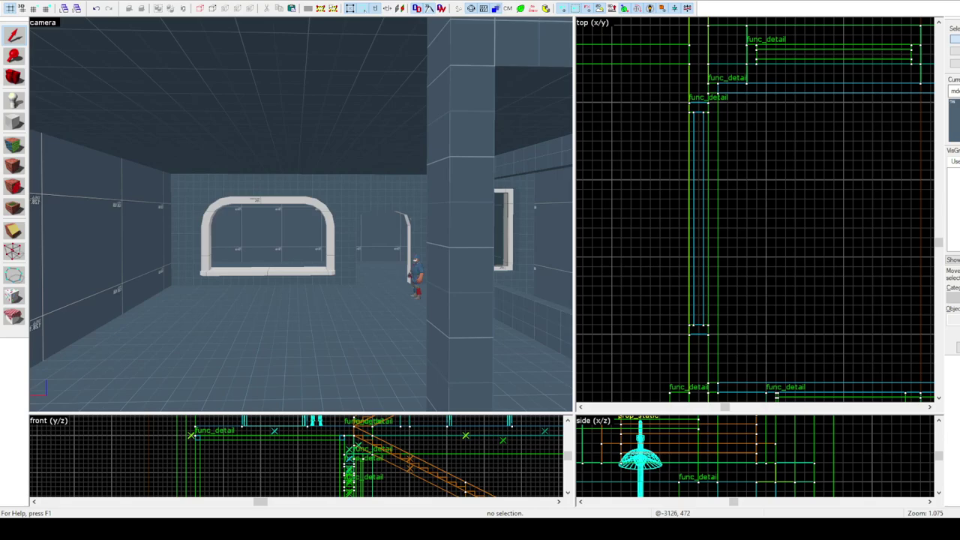
pyautogui.press('z')
# Examine the curved corner of the large arched window frame and compare it with the square stairwell window frame
pyautogui.click(332, 193)
pyautogui.press('z')
pyautogui.press('z')
pyautogui.press('w')
pyautogui.press('Escape')
pyautogui.press('z')
pyautogui.press('z')
pyautogui.click(375, 178)
pyautogui.click(382, 212)
pyautogui.press('Escape')
pyautogui.press('z')
pyautogui.press('w')
pyautogui.scroll(-3, 192, 442)
pyautogui.press('z')
pyautogui.click(384, 157)
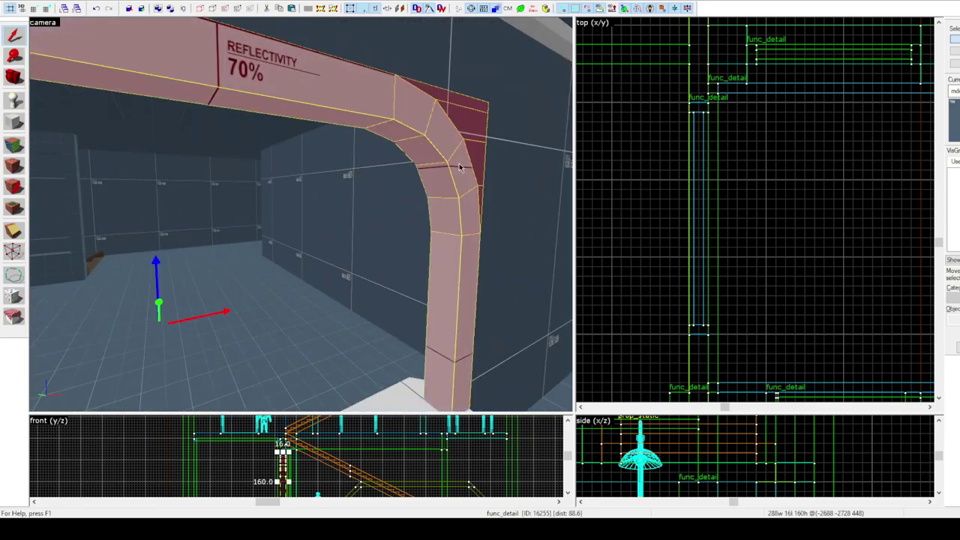
pyautogui.press('z')
pyautogui.scroll(-1, 588, 161)
pyautogui.press('z')
pyautogui.press('z')
pyautogui.click(301, 215)
pyautogui.press('Escape')
pyautogui.press('z')
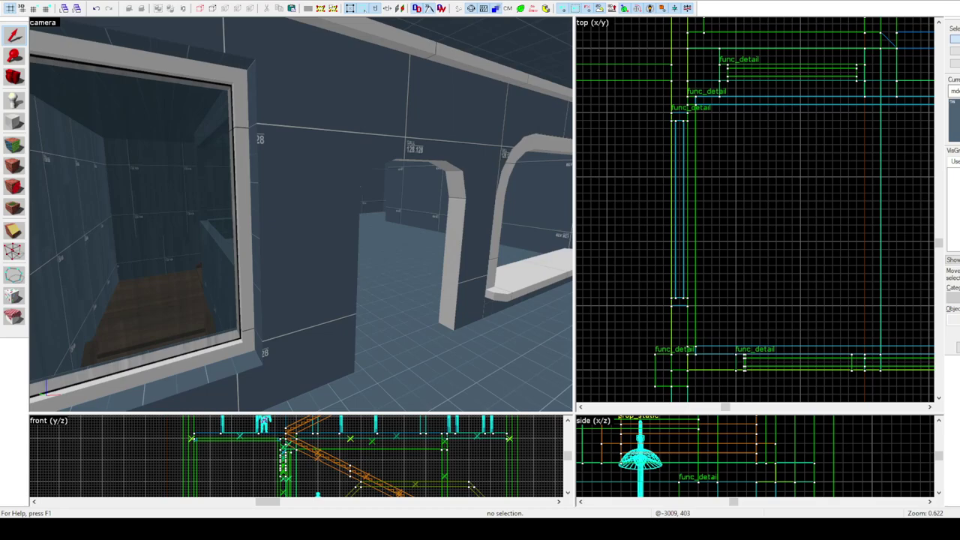
# Flare the outer edges of the stairwell window frame's top and bottom pieces to 32 units deep, keeping the inner edges at 16 units
pyautogui.press('z')
pyautogui.click(316, 191)
pyautogui.press('z')
pyautogui.press('z')
pyautogui.click(292, 263)
pyautogui.click(364, 285)
pyautogui.click(15, 251)
pyautogui.scroll(5, 739, 60)
pyautogui.click(15, 35)
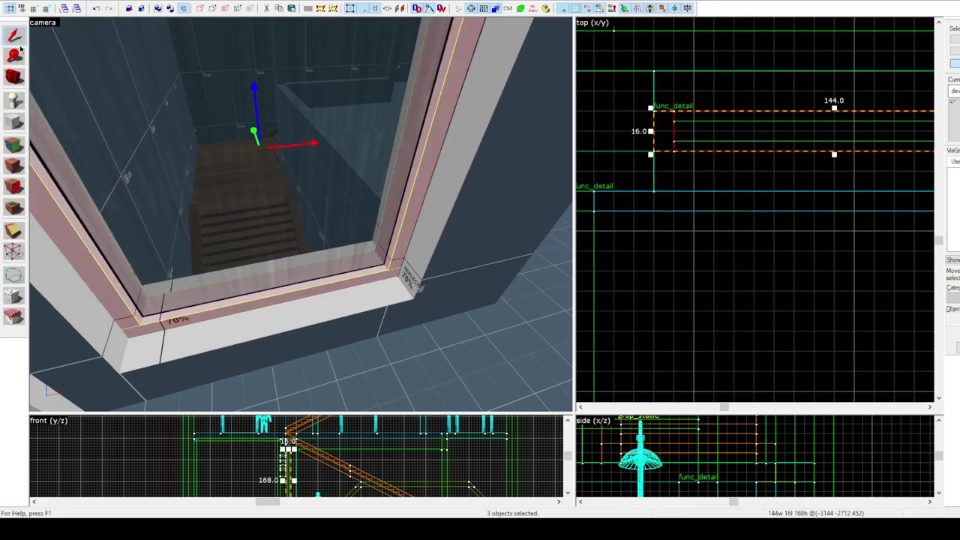
pyautogui.press('z')
pyautogui.press('z')
pyautogui.keyDown('ctrl'); pyautogui.click(309, 169); pyautogui.keyUp('ctrl')
pyautogui.click(14, 251)
pyautogui.moveTo(675, 127); pyautogui.dragTo(648, 134, button='middle')
pyautogui.press('z')
pyautogui.press('z')
pyautogui.scroll(11, 289, 451)
pyautogui.moveTo(307, 436); pyautogui.dragTo(331, 438)
pyautogui.moveTo(258, 436); pyautogui.dragTo(233, 436)
pyautogui.scroll(-10, 330, 454)
pyautogui.scroll(5, 334, 479)
pyautogui.scroll(4, 367, 474)
pyautogui.moveTo(369, 465); pyautogui.dragTo(327, 466)
pyautogui.press('z')
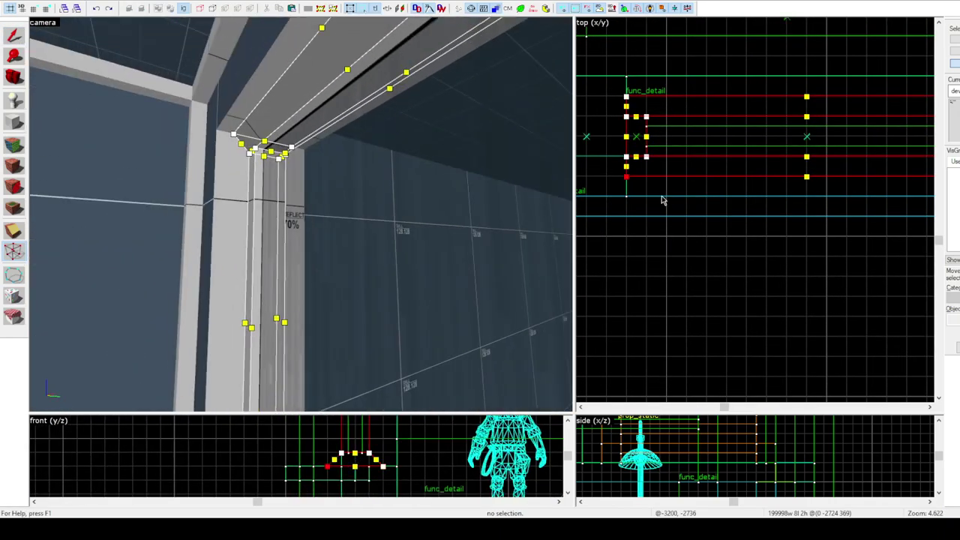
pyautogui.hotkey('shift', 's')
# Flare the outer edges of both side jambs of the stairwell window frame to match the 32-unit depth of the top and bottom
pyautogui.press('z')
pyautogui.click(14, 251)
pyautogui.click(312, 198)
pyautogui.press('z')
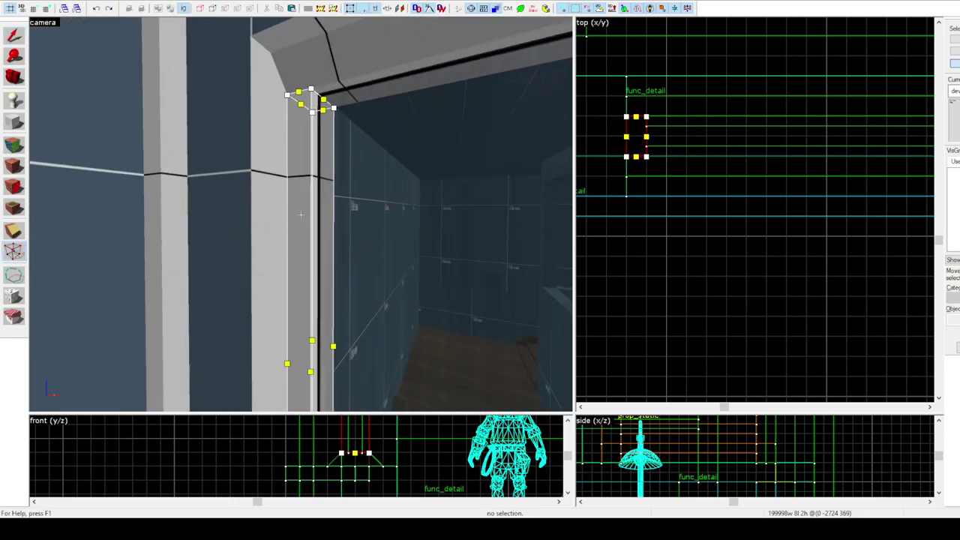
pyautogui.press('z')
pyautogui.keyDown('ctrl'); pyautogui.click(475, 165); pyautogui.keyUp('ctrl')
pyautogui.press('Up')
pyautogui.press('Down')
pyautogui.moveTo(619, 148); pyautogui.dragTo(662, 180)
pyautogui.scroll(-4, 588, 214)
pyautogui.scroll(5, 829, 212)
pyautogui.scroll(-2, 667, 173)
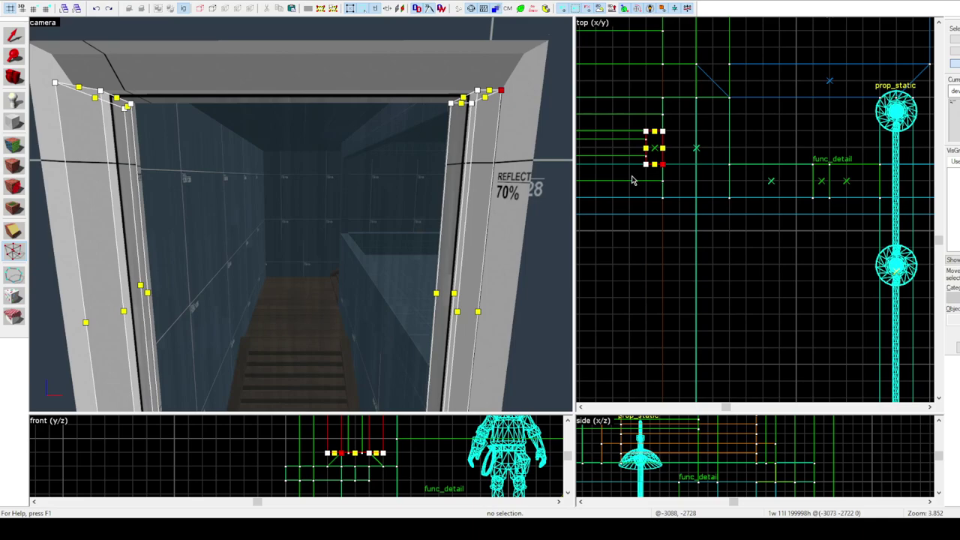
pyautogui.moveTo(648, 176); pyautogui.dragTo(657, 187, button='middle')
pyautogui.moveTo(671, 175); pyautogui.dragTo(672, 191)
pyautogui.moveTo(671, 141); pyautogui.dragTo(671, 125)
pyautogui.press('z')
pyautogui.hotkey('shift', 's')
pyautogui.press('z')
# Clip both ends of the stairwell window frame's 144-unit-wide bottom piece diagonally, 8 by 8 units
pyautogui.scroll(-10, 365, 450)
pyautogui.scroll(12, 364, 443)
pyautogui.click(365, 451)
pyautogui.click(260, 347)
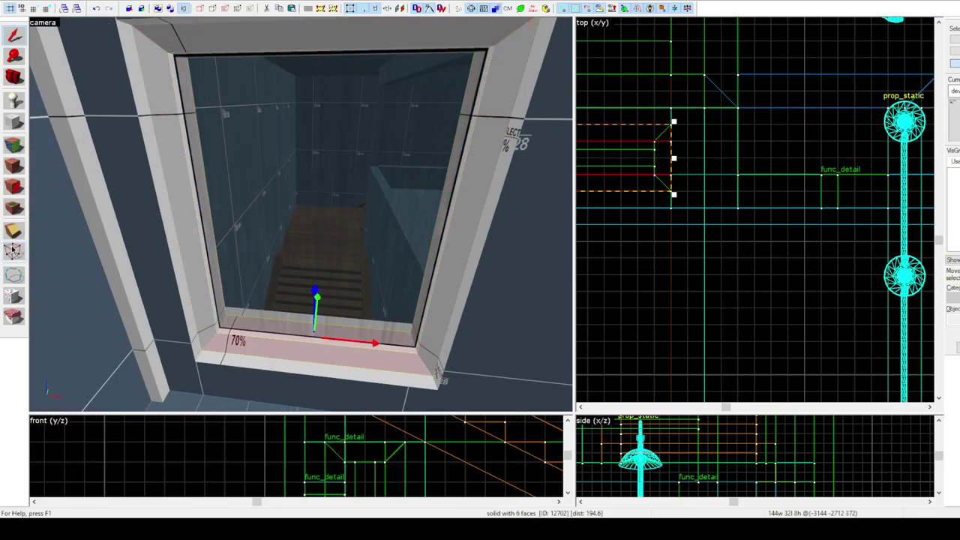
pyautogui.hotkey('shift', 'x')
pyautogui.scroll(-12, 392, 454)
pyautogui.scroll(-17, 682, 444)
pyautogui.hotkey('shift', 's')
pyautogui.scroll(12, 679, 444)
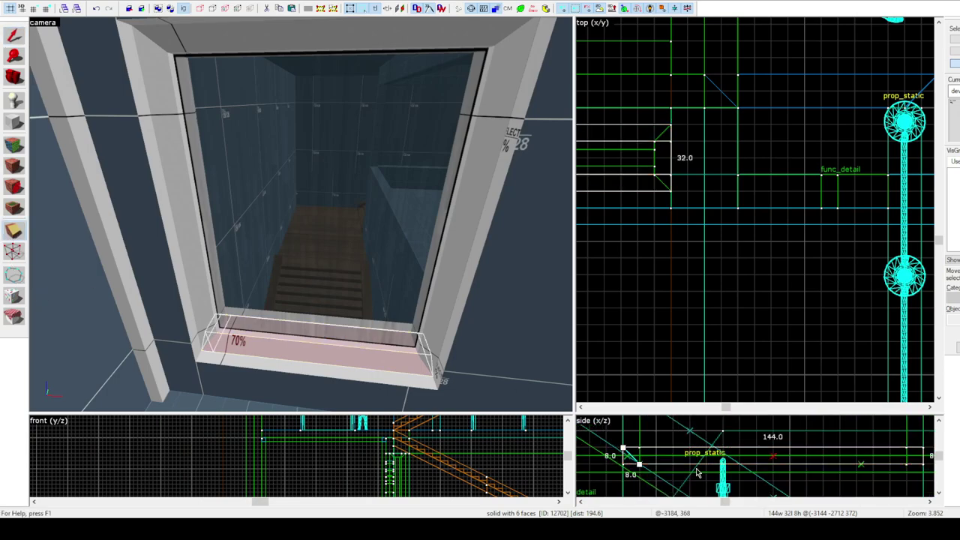
pyautogui.press('Return')
pyautogui.scroll(-2, 599, 440)
pyautogui.moveTo(824, 445); pyautogui.dragTo(814, 456)
pyautogui.press('Return')
# Clip the joint between the frame's bottom piece and the left jamb diagonally
pyautogui.click(14, 35)
pyautogui.press('Escape')
pyautogui.click(322, 354)
pyautogui.keyDown('ctrl'); pyautogui.click(187, 259); pyautogui.keyUp('ctrl')
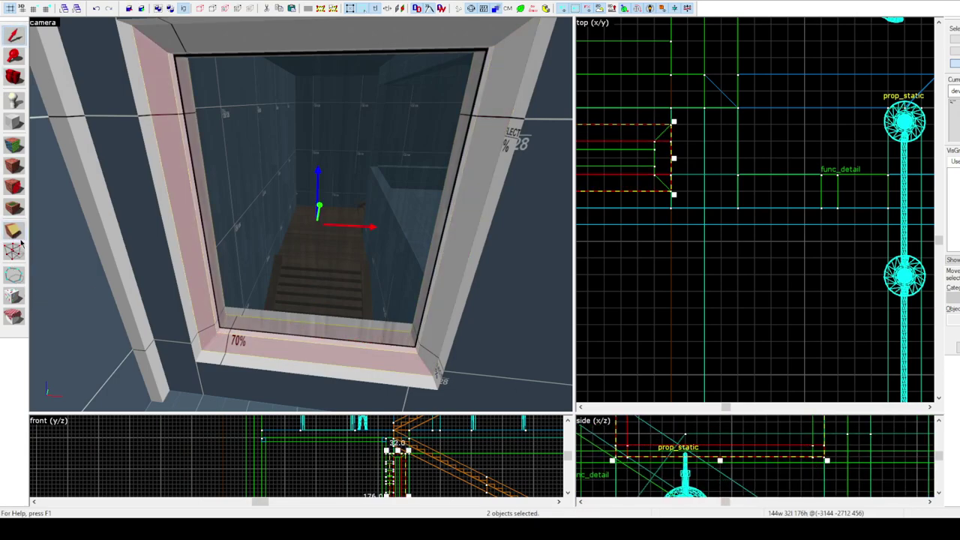
pyautogui.moveTo(627, 446); pyautogui.dragTo(616, 457)
pyautogui.press('Return')
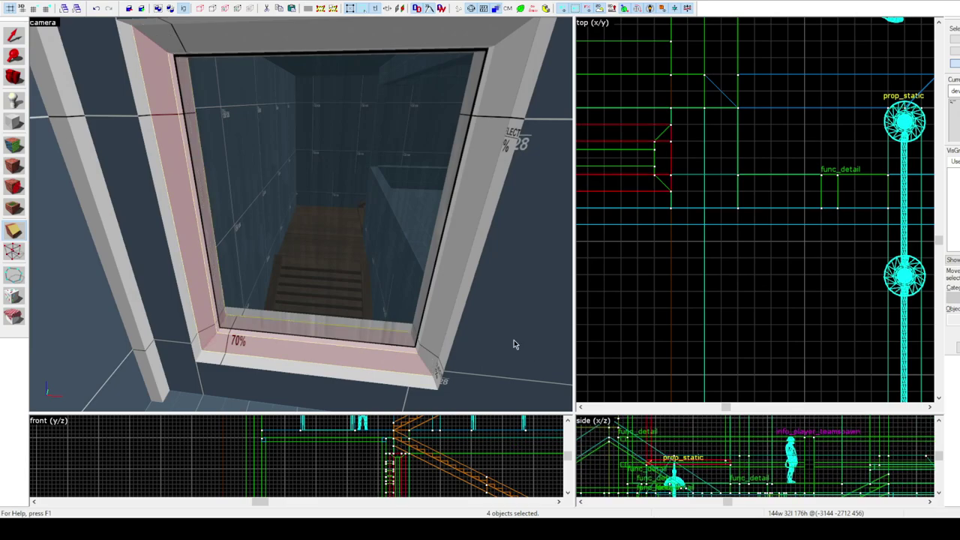
# Clip the joints between the top piece and both side jambs of the window frame diagonally
pyautogui.click(13, 36)
pyautogui.click(411, 225)
pyautogui.keyDown('ctrl'); pyautogui.click(396, 118); pyautogui.keyUp('ctrl')
pyautogui.hotkey('shift', 'x')
pyautogui.press('Return')
pyautogui.moveTo(708, 438); pyautogui.dragTo(683, 457)
pyautogui.click(13, 35)
pyautogui.click(154, 248)
pyautogui.keyDown('ctrl'); pyautogui.click(285, 115); pyautogui.keyUp('ctrl')
pyautogui.press('Return')
pyautogui.hotkey('shift', 's')
# Clip the remaining lower corner between the bottom piece and the right jamb diagonally
pyautogui.click(375, 391)
pyautogui.keyDown('ctrl'); pyautogui.click(399, 349); pyautogui.keyUp('ctrl')
pyautogui.hotkey('shift', 'x')
pyautogui.scroll(-3, 645, 397)
pyautogui.moveTo(741, 443); pyautogui.dragTo(748, 451)
pyautogui.press('Return')
pyautogui.hotkey('shift', 's')
# Copy the four mitred frame pieces out in front of the wall and delete the superfluous pieces
pyautogui.click(369, 393)
pyautogui.keyDown('ctrl'); pyautogui.click(409, 225); pyautogui.keyUp('ctrl')
pyautogui.keyDown('ctrl'); pyautogui.click(285, 116); pyautogui.keyUp('ctrl')
pyautogui.moveTo(585, 249); pyautogui.dragTo(683, 246, button='middle')
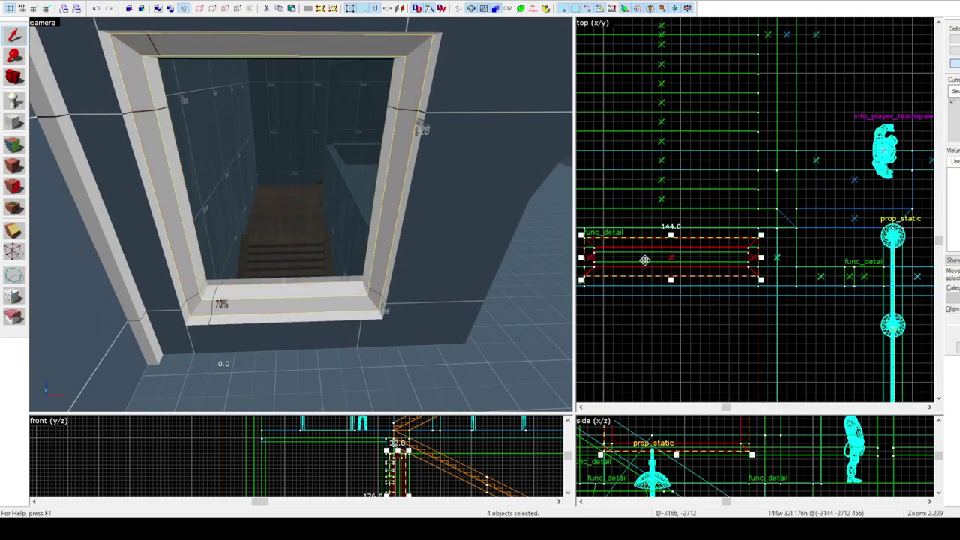
pyautogui.keyDown('shift'); pyautogui.moveTo(648, 257); pyautogui.dragTo(647, 373); pyautogui.keyUp('shift')
pyautogui.click(183, 325)
pyautogui.click(350, 219)
pyautogui.press('Delete')
pyautogui.click(67, 216)
pyautogui.press('Delete')
# Combine the mitred frame pieces into a single func_detail and move it back into the stairwell window opening
pyautogui.click(143, 188)
pyautogui.keyDown('ctrl'); pyautogui.click(363, 165); pyautogui.keyUp('ctrl')
pyautogui.keyDown('ctrl'); pyautogui.click(306, 245); pyautogui.keyUp('ctrl')
pyautogui.hotkey('ctrl', 't')
pyautogui.moveTo(685, 196); pyautogui.dragTo(767, 193, button='middle')
pyautogui.moveTo(679, 369); pyautogui.dragTo(679, 253)
pyautogui.press('Escape')
pyautogui.click(225, 150)
pyautogui.press('Escape')
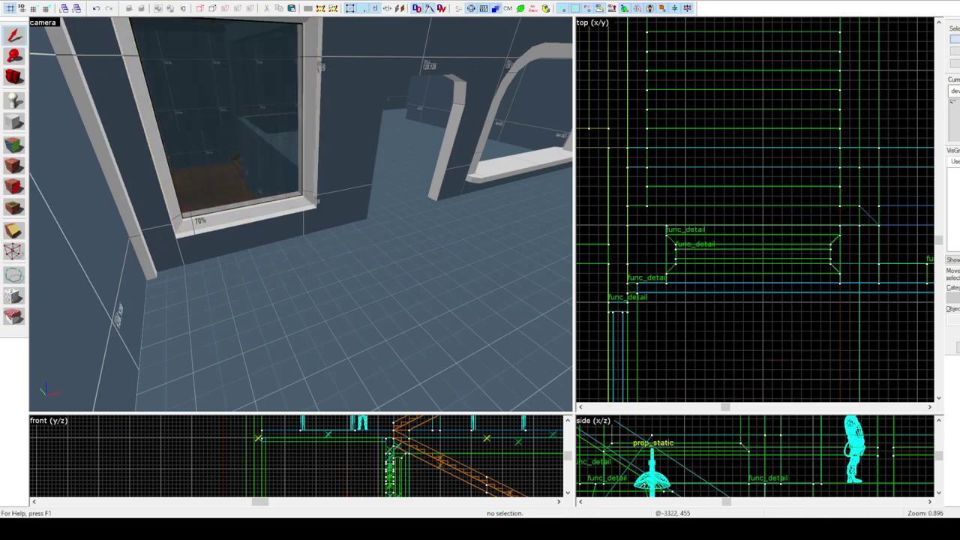
# Examine the finished bevelled window frame from the hallway and from the adjoining room
pyautogui.click(321, 182)
pyautogui.press('Escape')
pyautogui.press('z')
pyautogui.press('z')
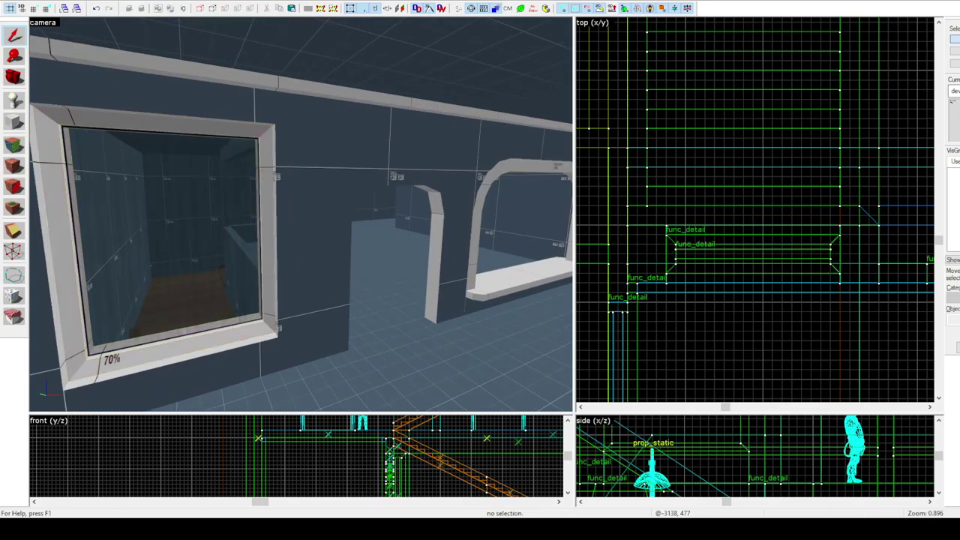
pyautogui.press('z')
pyautogui.press('s')
pyautogui.press('w')
pyautogui.press('z')
pyautogui.press('Escape')
pyautogui.scroll(4, 218, 278)
pyautogui.press('z')
pyautogui.press('z')
# Inspect the stairwell window's glass pane as an individual solid from the room side, then return to group selection
pyautogui.click(955, 63)
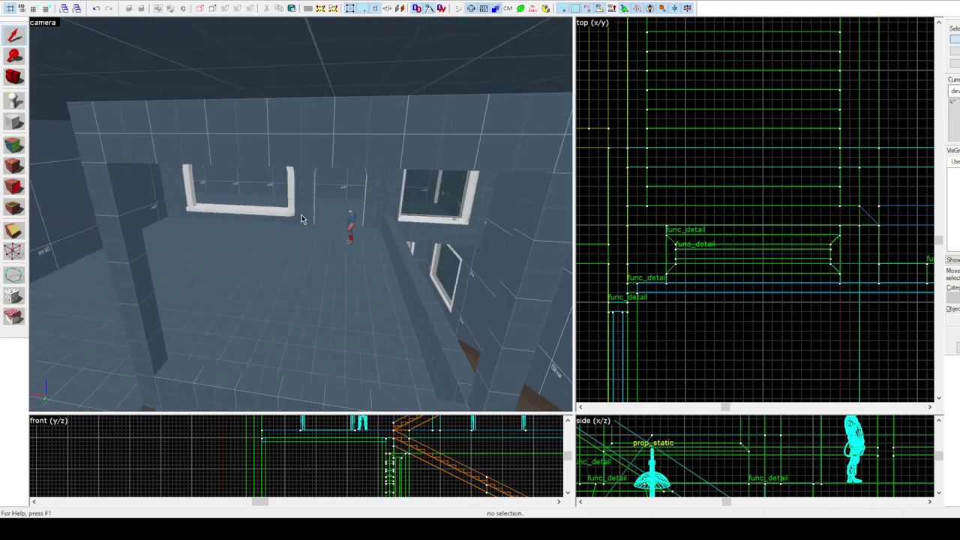
pyautogui.click(386, 113)
pyautogui.press('z')
pyautogui.press('w')
pyautogui.press('z')
pyautogui.click(188, 143)
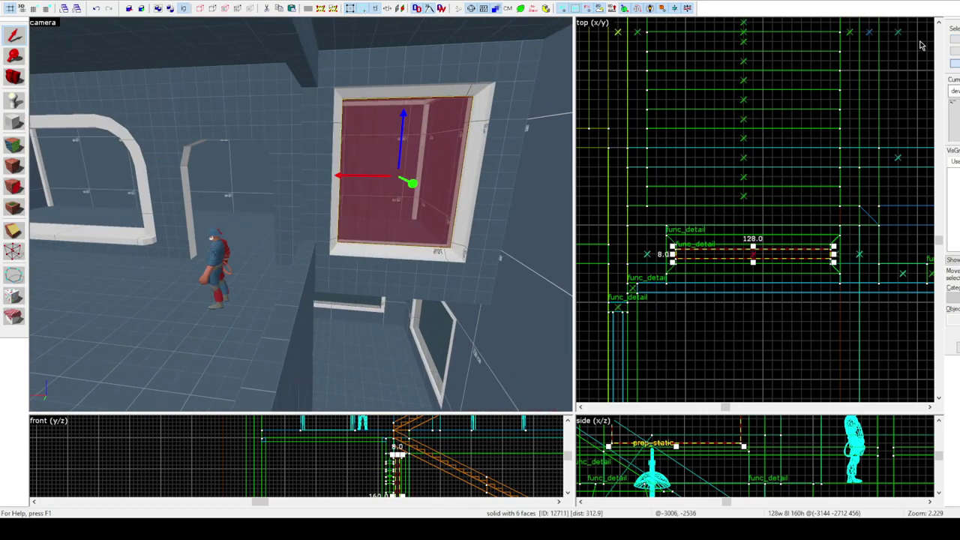
pyautogui.click(955, 39)
pyautogui.press('z')
pyautogui.press('w')
pyautogui.press('z')
# Combine the two thin wooden trim pieces at the edge of the wall opening under the stairs into a func_detail
pyautogui.click(316, 215)
pyautogui.keyDown('ctrl'); pyautogui.click(428, 215); pyautogui.keyUp('ctrl')
pyautogui.press('z')
pyautogui.press('w')
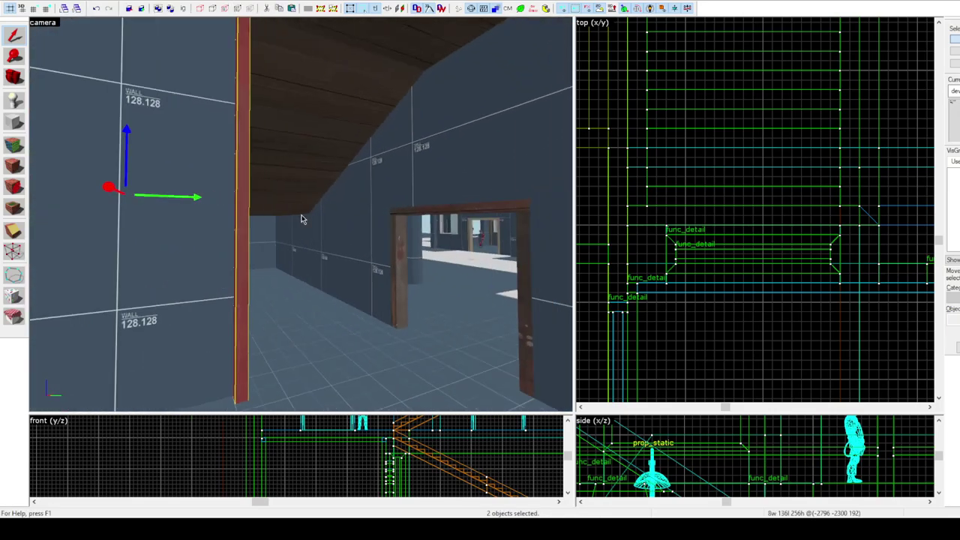
pyautogui.hotkey('ctrl', 't')
pyautogui.press('s')
pyautogui.press('z')
pyautogui.scroll(-5, 709, 461)
pyautogui.scroll(6, 840, 480)
pyautogui.moveTo(842, 476); pyautogui.dragTo(841, 486)
pyautogui.press('z')
pyautogui.press('z')
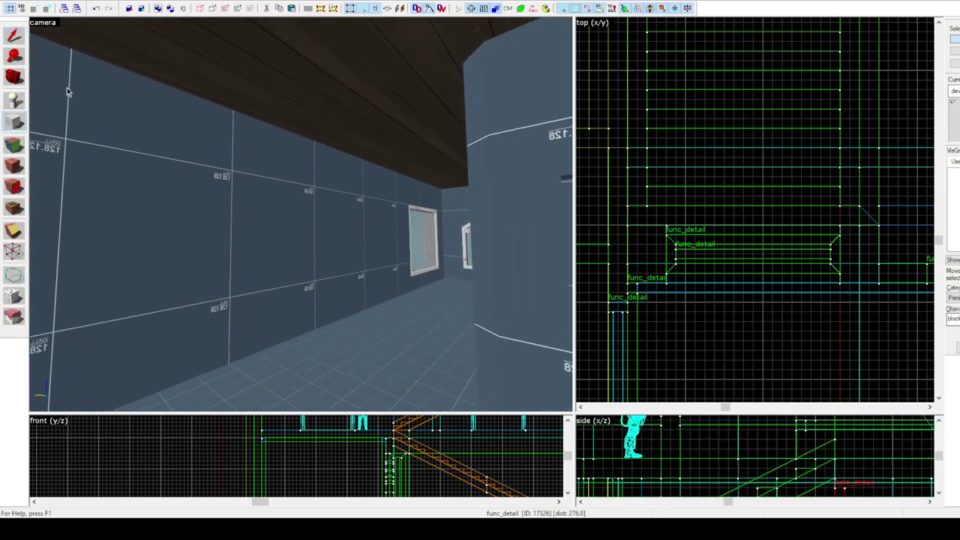
# Shift the func_detail with the two angled corner brackets sideways so it fits inside the wide interior wall opening
pyautogui.click(13, 36)
pyautogui.click(82, 101)
pyautogui.press('z')
pyautogui.press('w')
pyautogui.press('z')
pyautogui.click(414, 168)
pyautogui.press('z')
pyautogui.press('z')
pyautogui.click(354, 159)
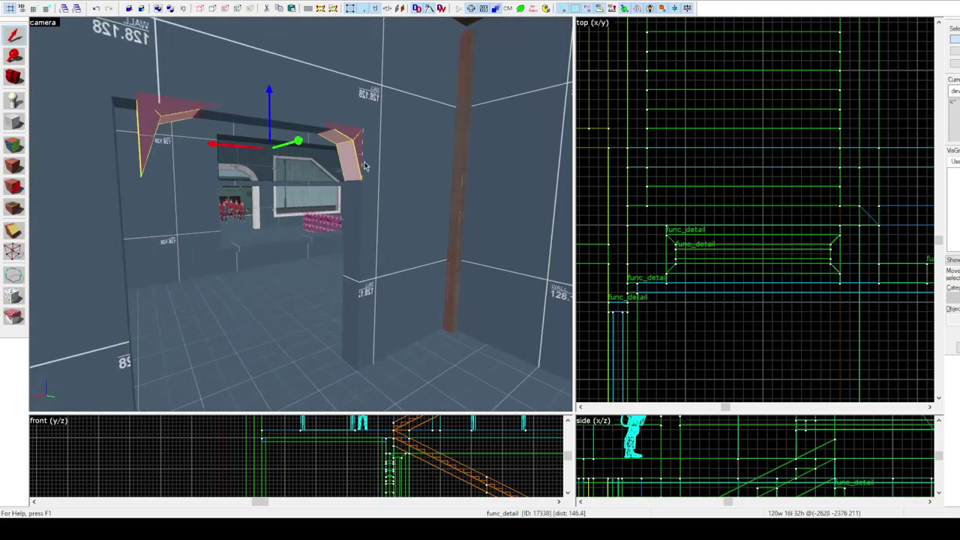
pyautogui.scroll(-5, 750, 225)
pyautogui.scroll(7, 808, 190)
pyautogui.moveTo(807, 190); pyautogui.dragTo(822, 191)
pyautogui.scroll(-5, 825, 465)
pyautogui.scroll(5, 848, 480)
# Select the two wall pieces around the bracketed opening and sample their wall texture with the face editing tool
pyautogui.press('Escape')
pyautogui.press('z')
pyautogui.click(375, 199)
pyautogui.keyDown('ctrl'); pyautogui.click(242, 131); pyautogui.keyUp('ctrl')
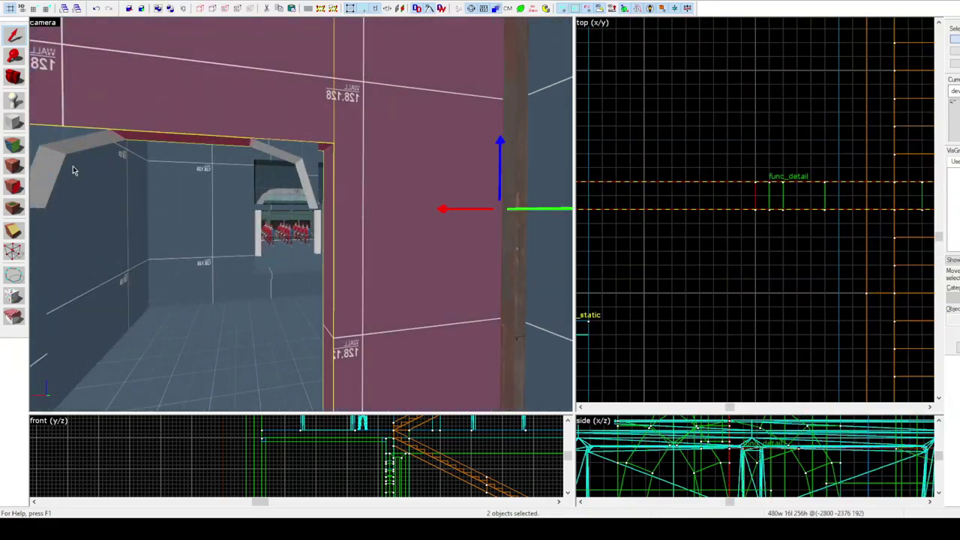
pyautogui.press('z')
pyautogui.press('z')
pyautogui.hotkey('shift', 'a')
pyautogui.click(231, 132)
pyautogui.hotkey('shift', 's')
pyautogui.press('z')
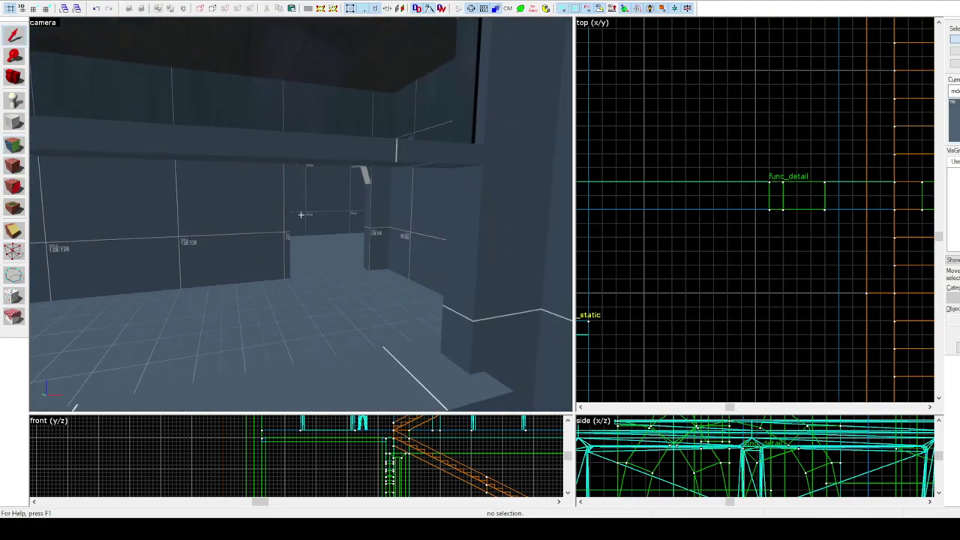
# Examine the lower rooms and the exterior end wall with the wood-framed doorway and tall window
pyautogui.press('z')
pyautogui.press('w')
pyautogui.press('z')
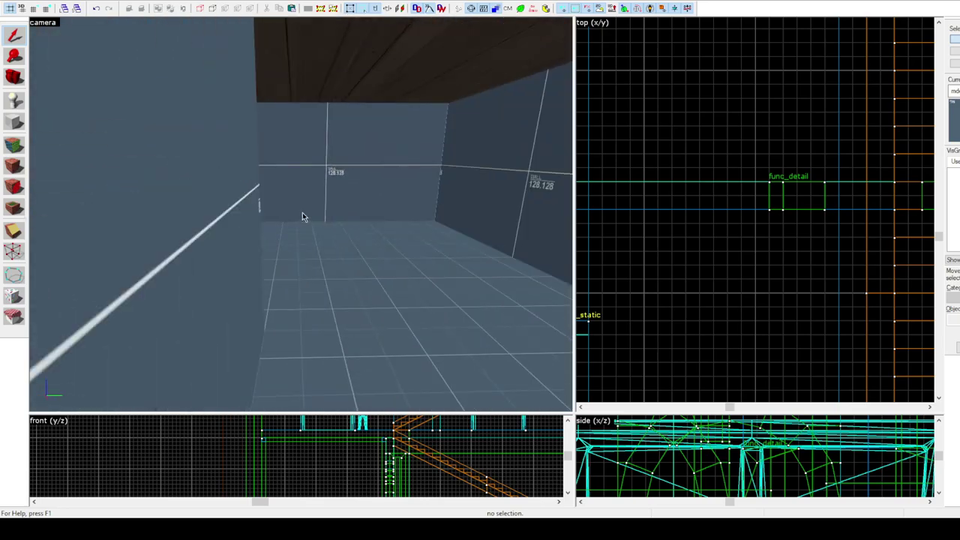
pyautogui.press('z')
pyautogui.press('z')
pyautogui.scroll(2, 304, 190)
pyautogui.press('z')
pyautogui.press('w')
pyautogui.press('z')
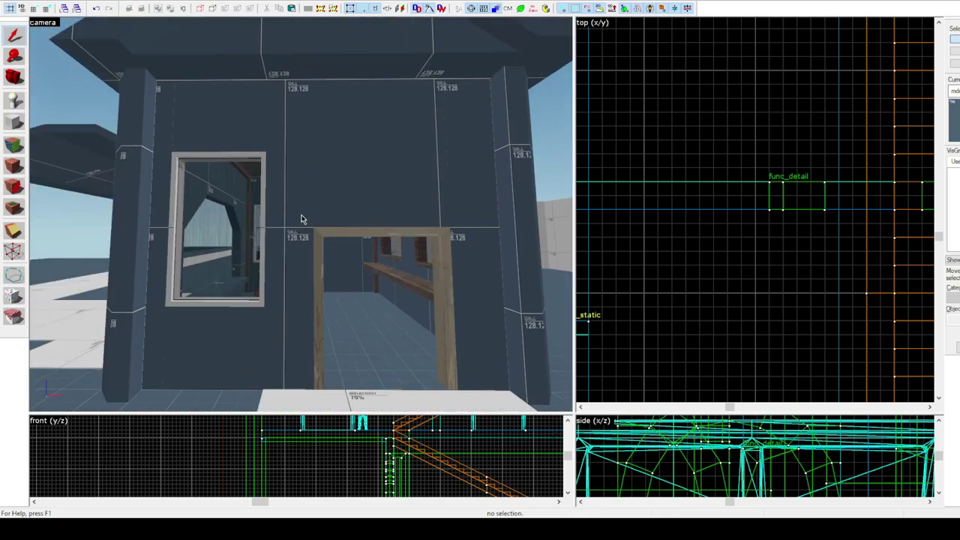
pyautogui.press('z')
pyautogui.press('z')
# Create an 8 by 8 trim post beside the corner pillar on the exterior end wall and copy it to the opposite pillar
pyautogui.click(259, 159)
pyautogui.click(234, 155)
pyautogui.hotkey('shift', 'b')
pyautogui.scroll(-13, 760, 172)
pyautogui.scroll(12, 686, 133)
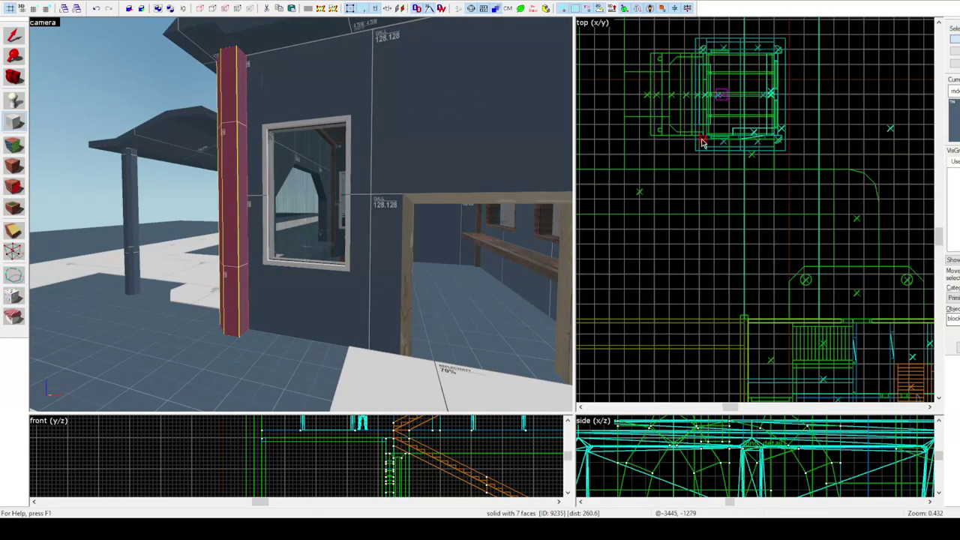
pyautogui.moveTo(728, 162); pyautogui.dragTo(774, 173)
pyautogui.scroll(5, 712, 143)
pyautogui.click(11, 39)
pyautogui.scroll(-12, 709, 161)
pyautogui.keyDown('shift'); pyautogui.moveTo(709, 159); pyautogui.dragTo(824, 160); pyautogui.keyUp('shift')
# Make a 248-unit-long copy of the trim post and rotate it into a horizontal beam under the eave
pyautogui.keyDown('ctrl'); pyautogui.click(249, 197); pyautogui.keyUp('ctrl')
pyautogui.scroll(-12, 695, 446)
pyautogui.scroll(11, 694, 442)
pyautogui.moveTo(723, 436); pyautogui.dragTo(723, 444)
pyautogui.click(249, 197)
pyautogui.scroll(-1, 688, 422)
pyautogui.click(639, 432)
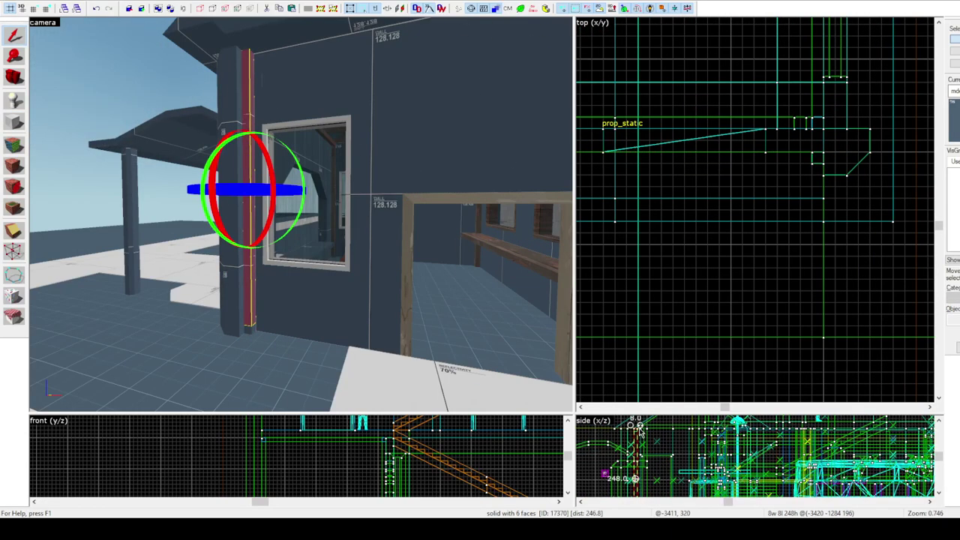
pyautogui.moveTo(651, 426); pyautogui.dragTo(640, 429)
pyautogui.scroll(7, 640, 429)
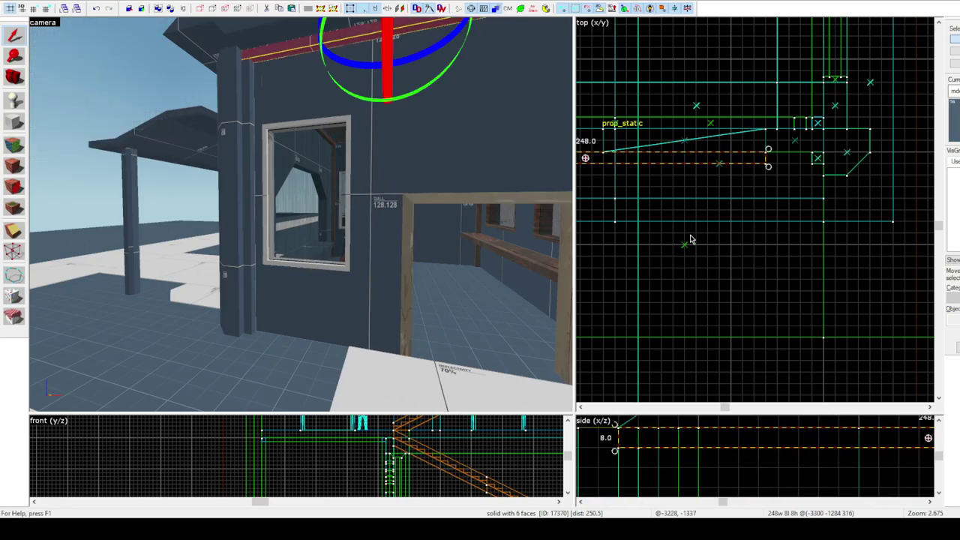
# Combine the two posts and the beam into a func_detail and place a copy on the opposite end wall
pyautogui.press('z')
pyautogui.press('z')
pyautogui.hotkey('ctrl', 't')
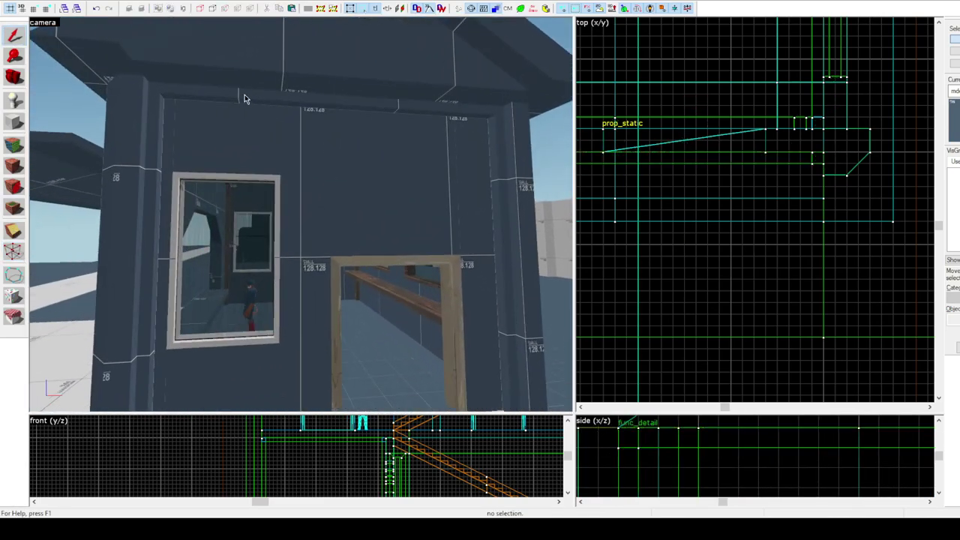
pyautogui.click(674, 134)
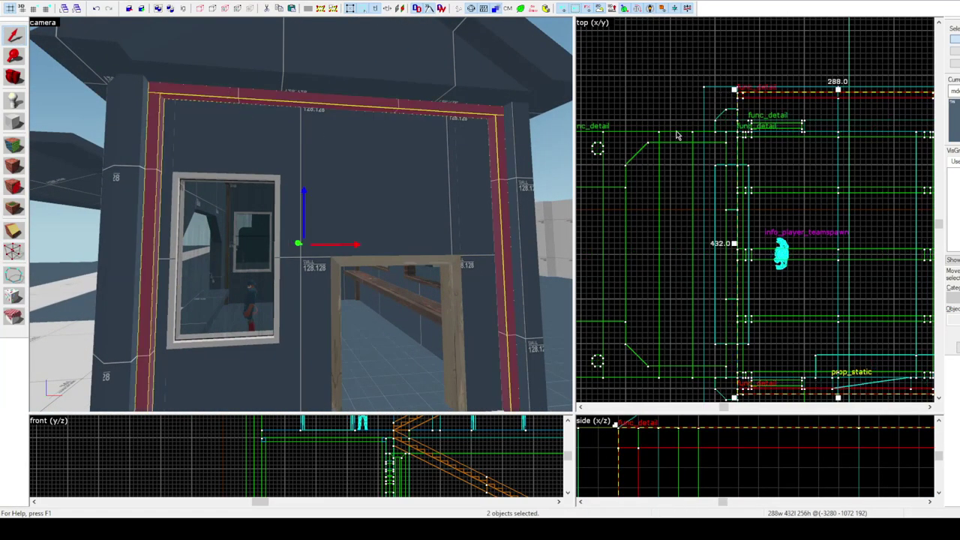
# Copy the wooden door frame prop to the matching doorway in the opposite end wall
pyautogui.press('Escape')
pyautogui.press('z')
pyautogui.press('w')
pyautogui.press('z')
pyautogui.press('Delete')
pyautogui.press('z')
pyautogui.click(315, 250)
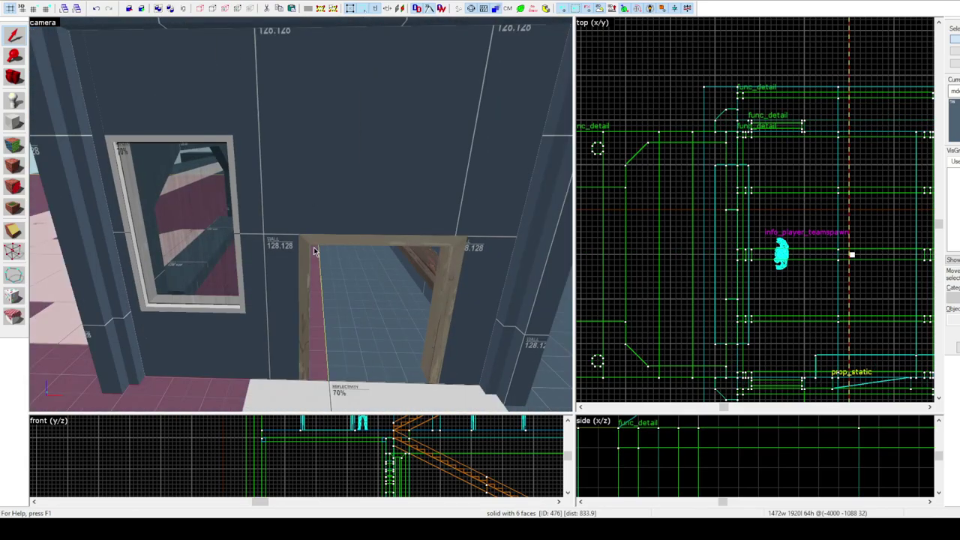
pyautogui.press('Escape')
pyautogui.keyDown('ctrl'); pyautogui.click(463, 255); pyautogui.keyUp('ctrl')
pyautogui.moveTo(812, 382); pyautogui.dragTo(806, 186)
pyautogui.press('Escape')
# Copy the upper wooden shelf above the doorway to the opposite side wall of the spawn room
pyautogui.press('z')
pyautogui.press('w')
pyautogui.press('z')
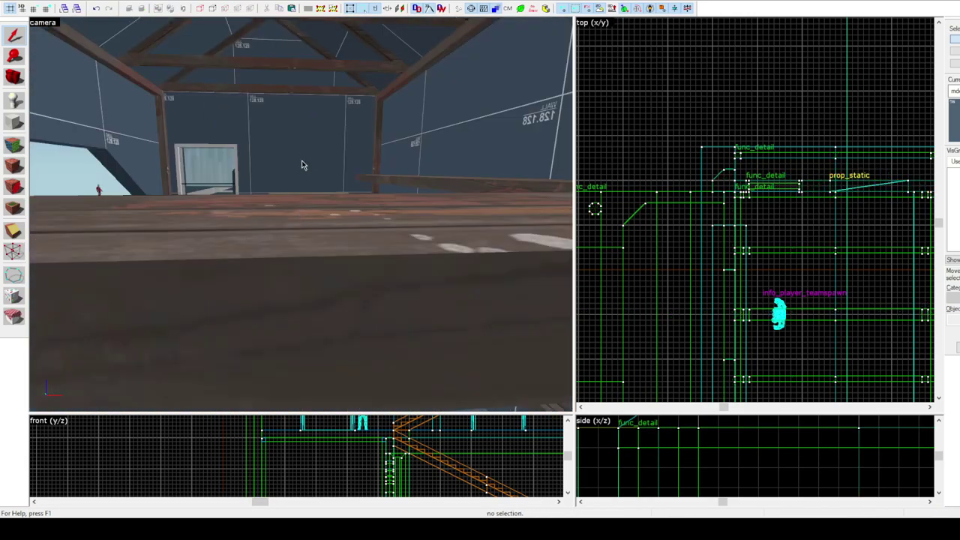
pyautogui.press('z')
pyautogui.press('w')
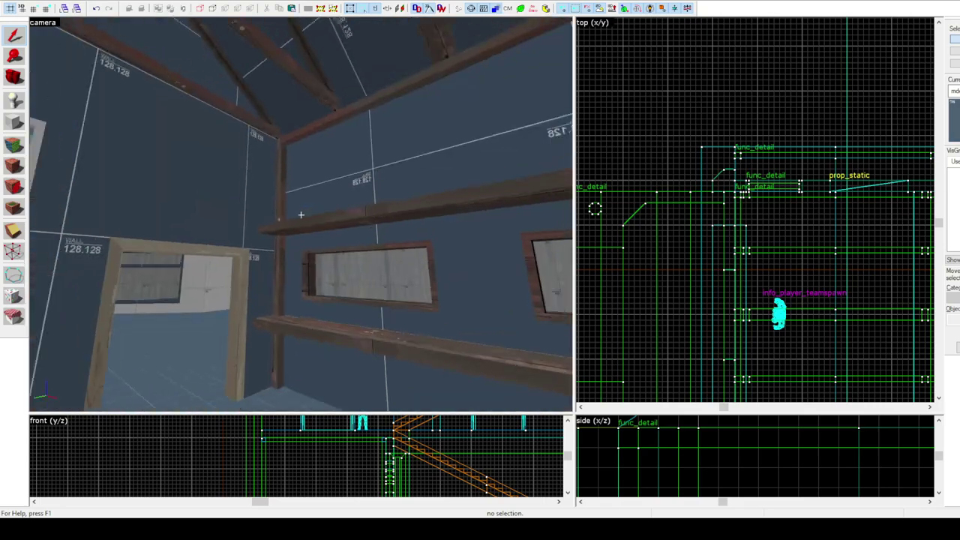
pyautogui.press('z')
pyautogui.click(387, 98)
pyautogui.scroll(-4, 665, 45)
pyautogui.scroll(2, 739, 214)
pyautogui.keyDown('shift'); pyautogui.moveTo(744, 230); pyautogui.dragTo(775, 78); pyautogui.keyUp('shift')
pyautogui.press('z')
pyautogui.press('w')
pyautogui.press('z')
pyautogui.scroll(1, 783, 43)
pyautogui.press('Escape')
# Undo the last two changes to the copied shelf and move it flush against the side wall
pyautogui.press('z')
pyautogui.press('s')
pyautogui.press('z')
pyautogui.hotkey('ctrl', 'z')
pyautogui.hotkey('ctrl', 'z')
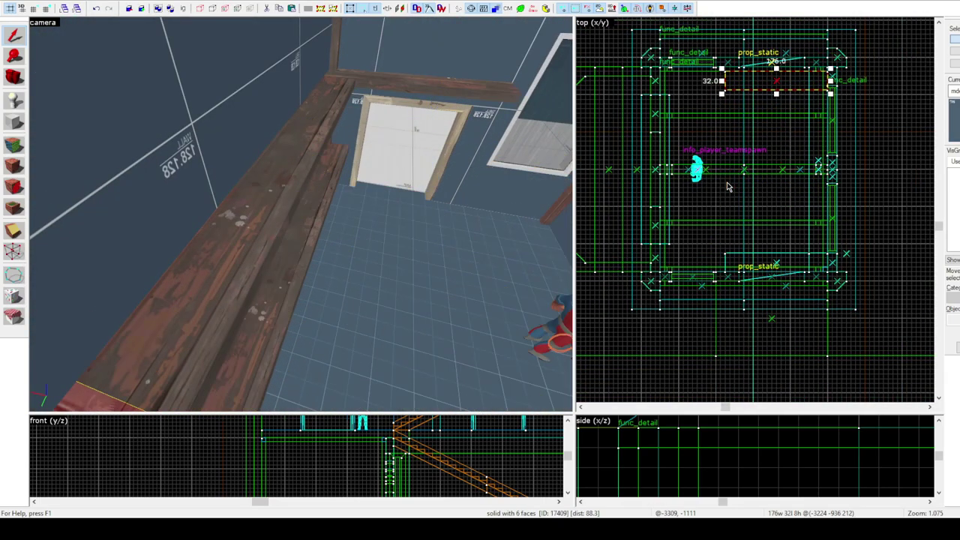
pyautogui.press('z')
pyautogui.press('z')
pyautogui.moveTo(821, 79); pyautogui.dragTo(821, 83)
pyautogui.press('Escape')
# Select both side-wall shelves and clip a 16 by 16 bevel at the free corner of the first one
pyautogui.press('z')
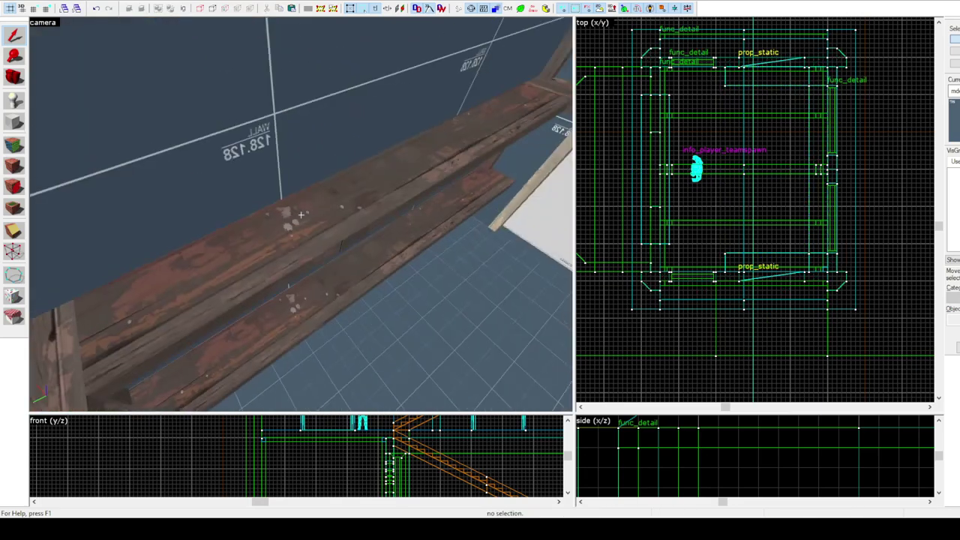
pyautogui.press('s')
pyautogui.press('z')
pyautogui.click(492, 174)
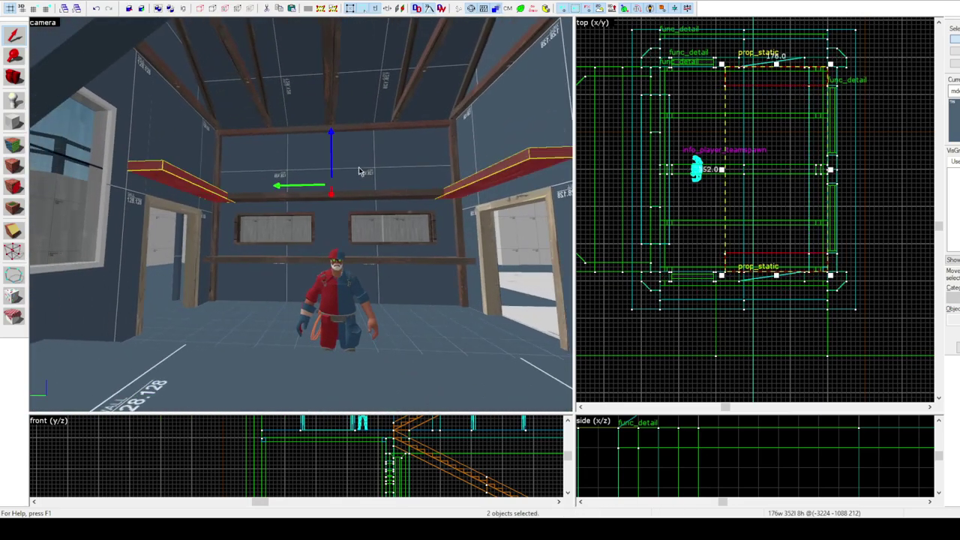
pyautogui.scroll(3, 754, 66)
pyautogui.moveTo(722, 90); pyautogui.dragTo(739, 102)
pyautogui.scroll(-4, 722, 102)
pyautogui.scroll(2, 728, 243)
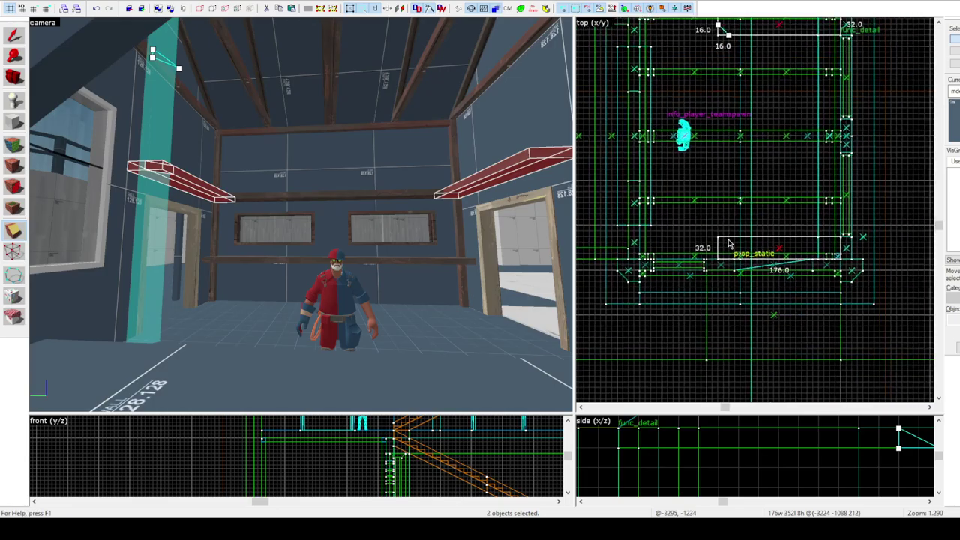
pyautogui.press('Return')
# Clip a matching 16 by 16 bevel at the free corner of the opposite side-wall shelf
pyautogui.scroll(4, 705, 255)
pyautogui.moveTo(726, 249); pyautogui.dragTo(694, 273)
pyautogui.moveTo(726, 249); pyautogui.dragTo(715, 250)
pyautogui.scroll(-5, 715, 249)
pyautogui.scroll(1, 714, 255)
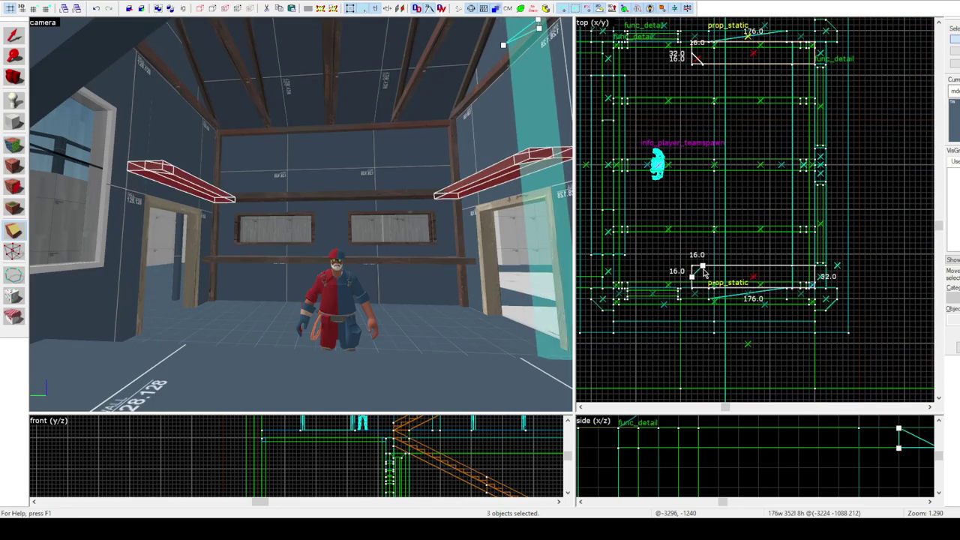
pyautogui.scroll(2, 774, 60)
pyautogui.press('Return')
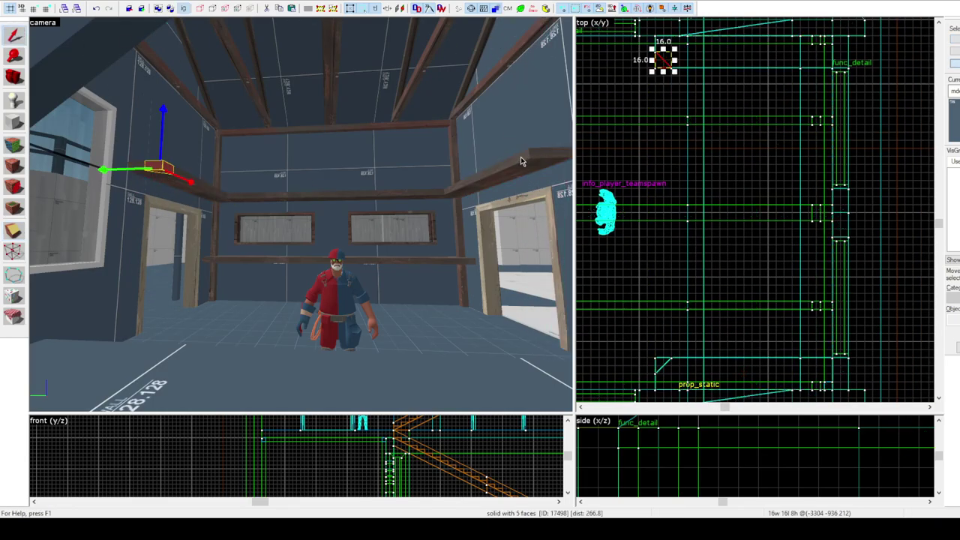
# Delete the leftover triangular cut-off and combine the two bevelled shelves into a func_detail
pyautogui.press('z')
pyautogui.press('z')
pyautogui.click(534, 160)
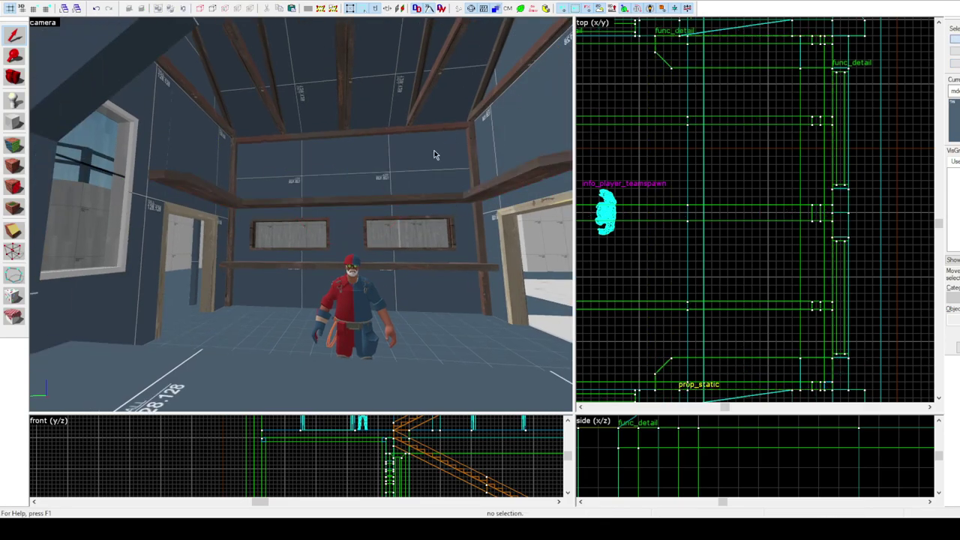
pyautogui.click(505, 168)
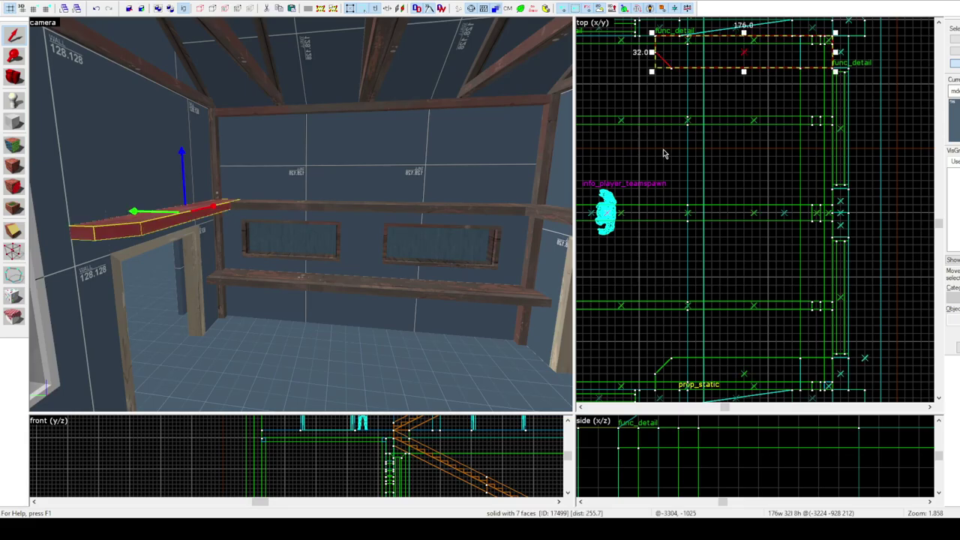
pyautogui.click(663, 153)
# Inspect the bevelled upper shelves and the lower back-wall shelf from inside and outside the spawn room
pyautogui.press('z')
pyautogui.press('z')
pyautogui.click(292, 222)
pyautogui.press('z')
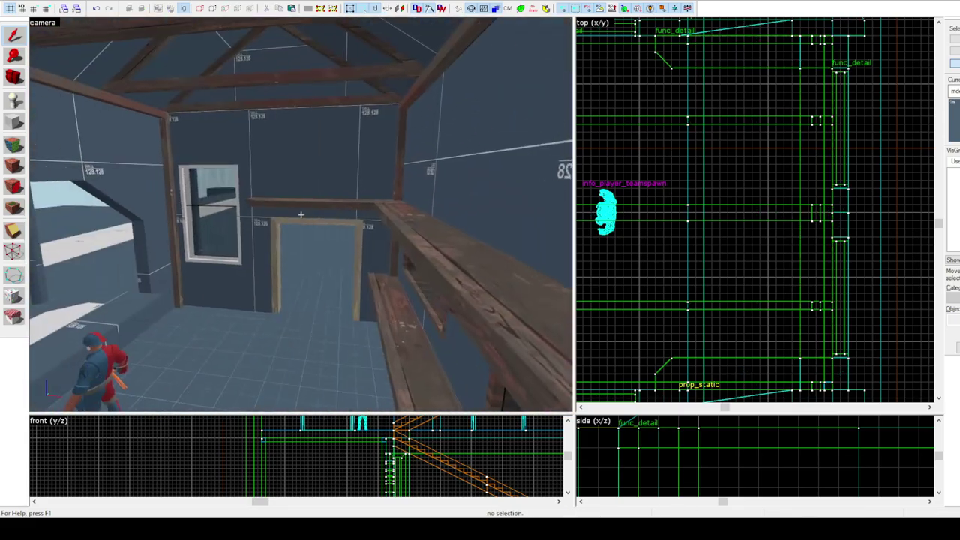
pyautogui.press('z')
pyautogui.click(313, 227)
pyautogui.press('z')
pyautogui.press('z')
pyautogui.click(293, 219)
pyautogui.press('z')
pyautogui.press('s')
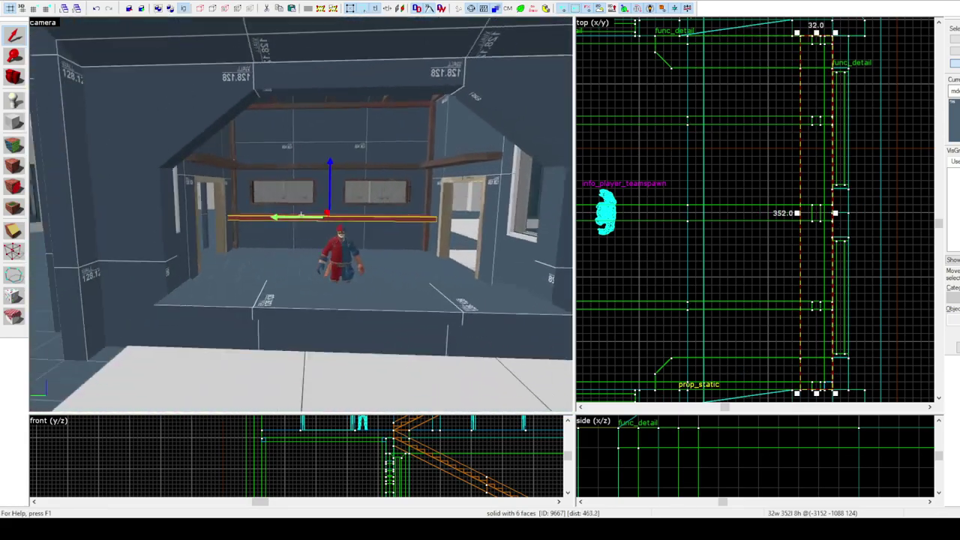
pyautogui.press('Escape')
pyautogui.press('z')
# Clip 8 by 8 bevels on the two corners at one end of the counter slab in the large opening
pyautogui.click(303, 224)
pyautogui.hotkey('shift', 'x')
pyautogui.scroll(-5, 738, 201)
pyautogui.scroll(7, 641, 152)
pyautogui.moveTo(673, 171); pyautogui.dragTo(734, 165)
pyautogui.moveTo(734, 165); pyautogui.dragTo(752, 154, button='middle')
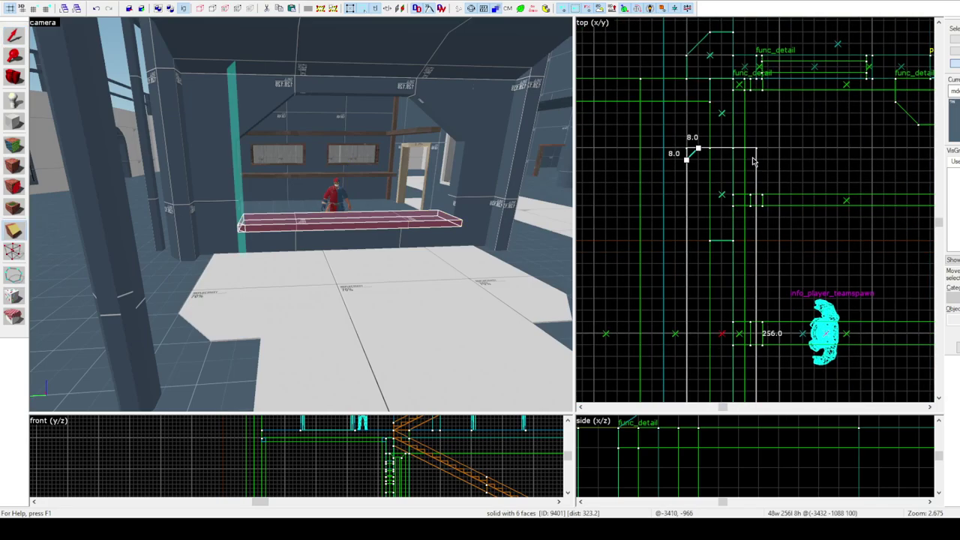
pyautogui.press('Return')
pyautogui.moveTo(760, 135); pyautogui.dragTo(772, 148)
pyautogui.press('Return')
# Bevel the two corners at the opposite end of the counter slab by 8 by 8 and discard the cut-off pieces
pyautogui.scroll(-5, 772, 151)
pyautogui.scroll(5, 743, 281)
pyautogui.moveTo(743, 299); pyautogui.dragTo(755, 309)
pyautogui.press('Return')
pyautogui.moveTo(813, 310); pyautogui.dragTo(804, 310)
pyautogui.scroll(5, 804, 310)
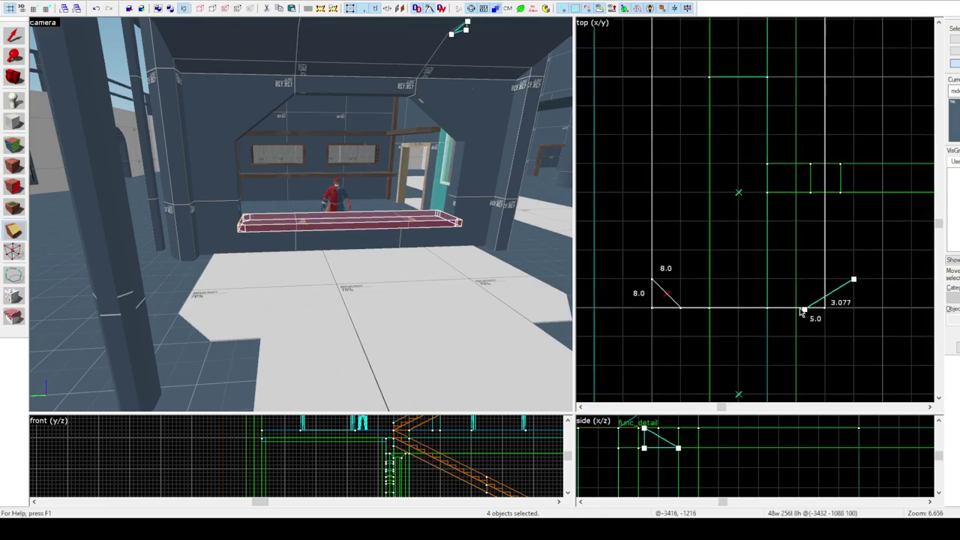
pyautogui.press('Escape')
pyautogui.press('z')
pyautogui.press('z')
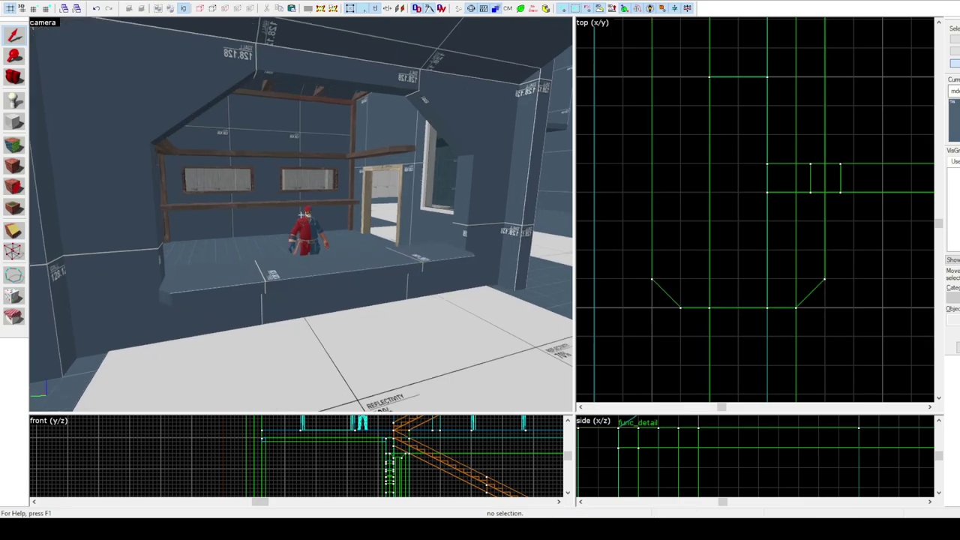
# Examine the bevelled counter slab and the angled upper corners of the large opening
pyautogui.press('z')
pyautogui.press('z')
pyautogui.click(381, 231)
pyautogui.press('z')
pyautogui.press('Escape')
pyautogui.press('z')
pyautogui.press('s')
pyautogui.press('z')
pyautogui.press('z')
pyautogui.press('z')
# Clip the two upper corner brushes of the large opening horizontally so their triangular parts become separate 48-unit-tall pieces
pyautogui.click(397, 214)
pyautogui.keyDown('ctrl'); pyautogui.click(113, 214); pyautogui.keyUp('ctrl')
pyautogui.hotkey('shift', 'x')
pyautogui.scroll(-3, 765, 465)
pyautogui.moveTo(753, 477); pyautogui.dragTo(765, 481)
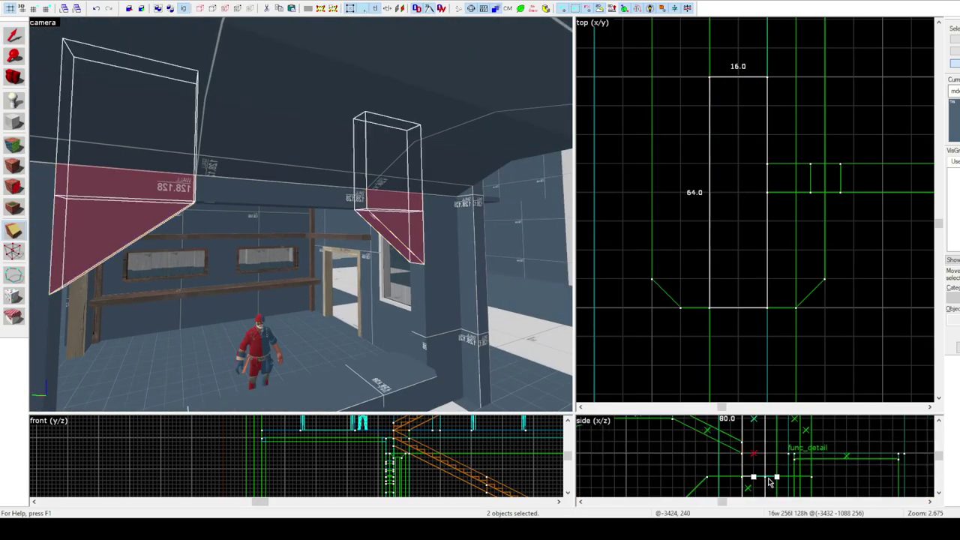
pyautogui.scroll(-3, 738, 444)
pyautogui.scroll(-7, 744, 216)
pyautogui.scroll(-7, 407, 443)
pyautogui.scroll(5, 338, 456)
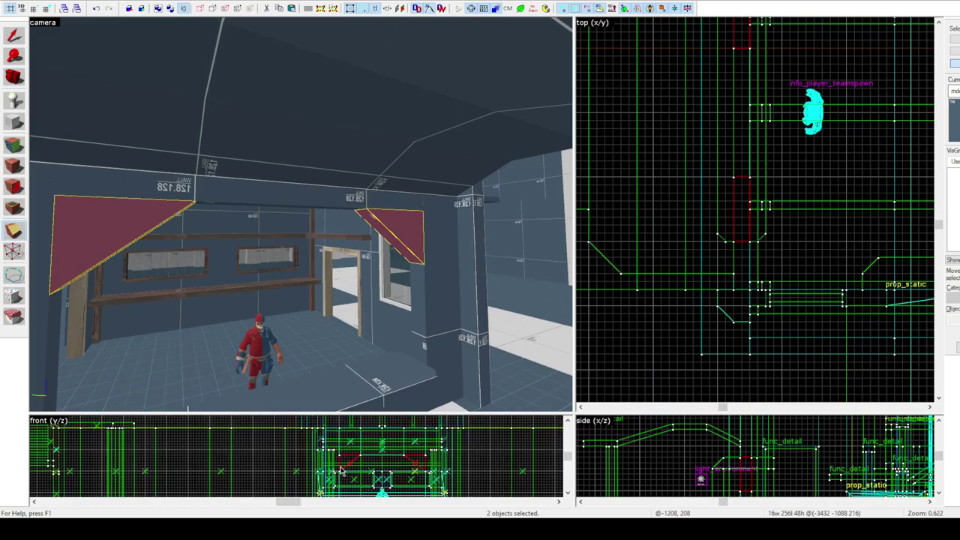
# Split each triangular corner piece diagonally and pull the middle vertices toward the outer corners to round the opening's upper edge
pyautogui.moveTo(291, 437); pyautogui.dragTo(311, 451)
pyautogui.press('Return')
pyautogui.scroll(3, 442, 454)
pyautogui.moveTo(445, 451); pyautogui.dragTo(483, 424)
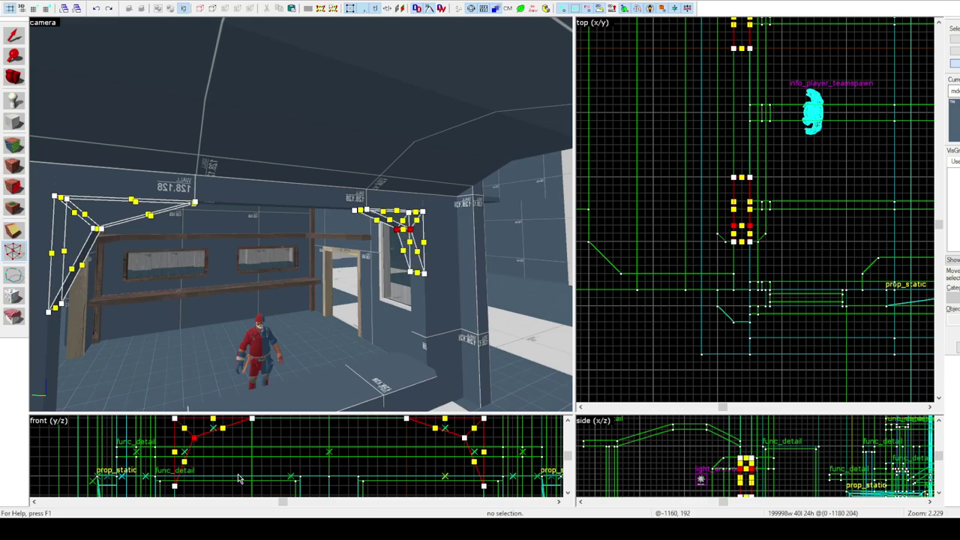
pyautogui.press('Escape')
# Tie the reshaped corner pieces of the large opening to a func_detail entity
pyautogui.press('z')
pyautogui.press('z')
pyautogui.click(321, 231)
pyautogui.press('Escape')
pyautogui.click(184, 9)
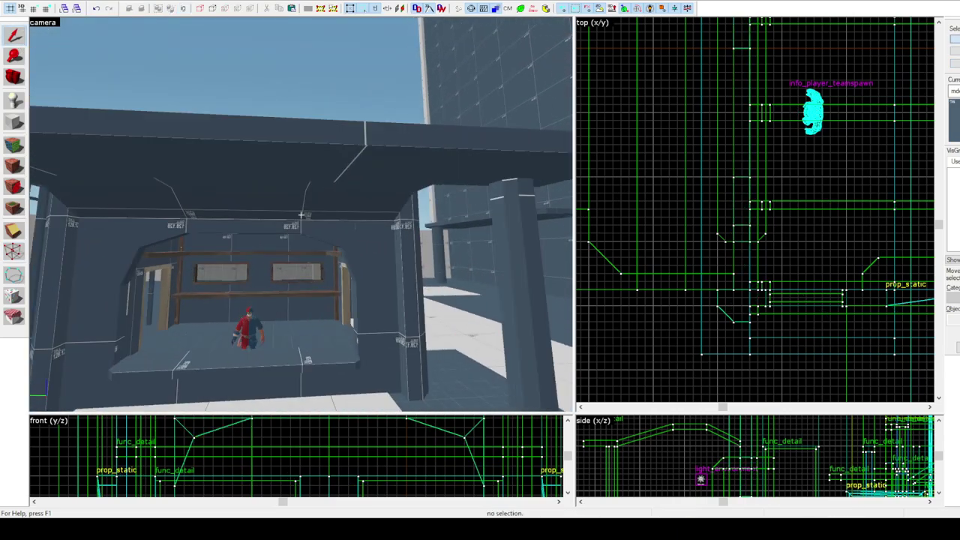
pyautogui.press('z')
pyautogui.press('z')
pyautogui.click(433, 231)
pyautogui.keyDown('ctrl'); pyautogui.click(156, 246); pyautogui.keyUp('ctrl')
pyautogui.press('Escape')
# Examine the small building's gabled wall, rounded counter opening and porch from several exterior viewpoints
pyautogui.press('z')
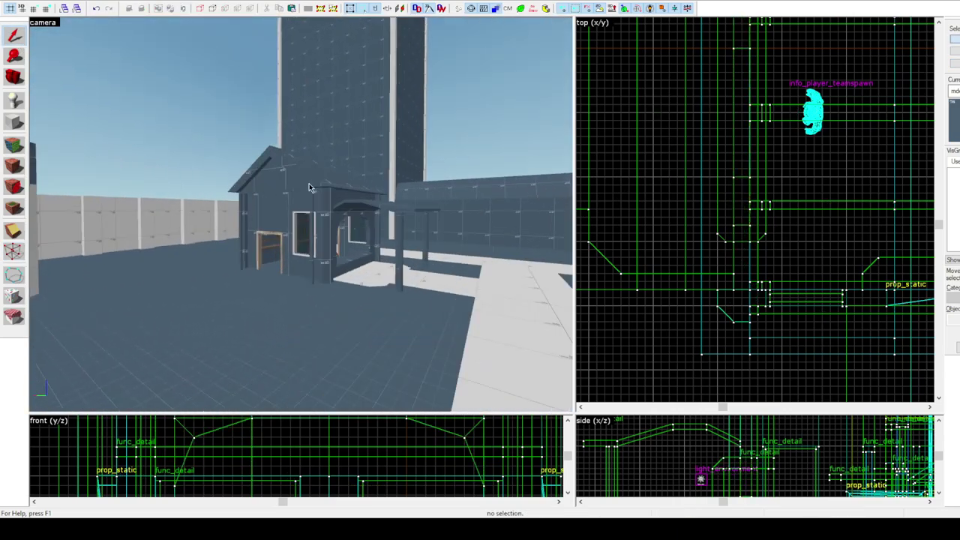
pyautogui.press('z')
pyautogui.click(355, 149)
pyautogui.scroll(3, 773, 310)
pyautogui.moveTo(772, 309); pyautogui.dragTo(638, 277, button='middle')
pyautogui.scroll(-1, 638, 276)
pyautogui.moveTo(638, 277)
pyautogui.mouseDown()
pyautogui.moveTo(656, 257)
pyautogui.moveTo(660, 314)
pyautogui.mouseUp()
pyautogui.press('z')
pyautogui.press('z')
pyautogui.click(693, 311)
pyautogui.press('Escape')
pyautogui.press('z')
pyautogui.press('z')
pyautogui.click(356, 180)
pyautogui.press('Escape')
pyautogui.press('z')
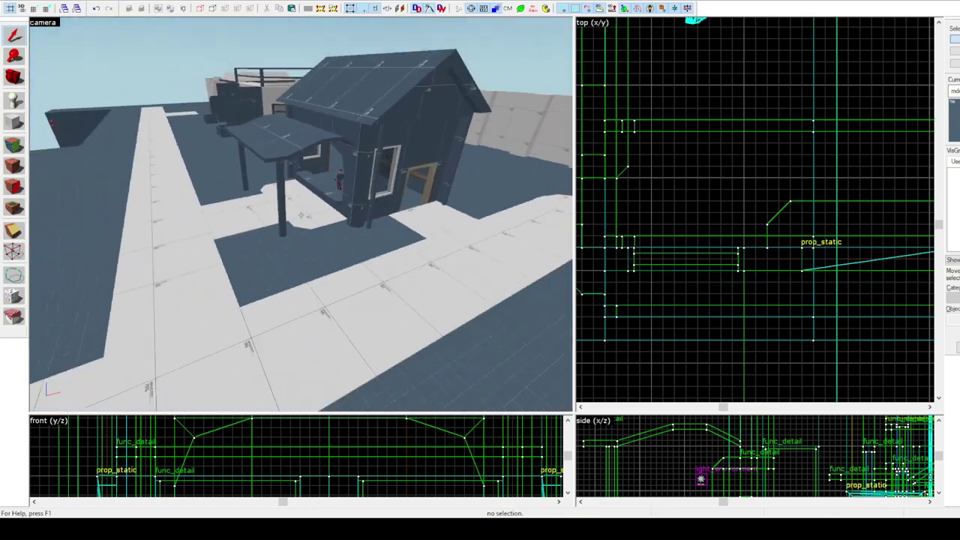
pyautogui.press('z')
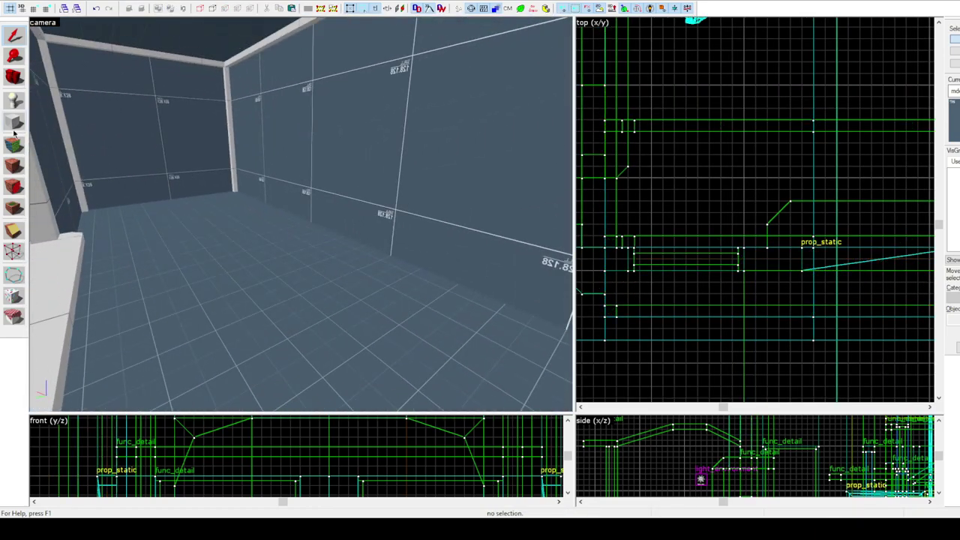
# Try copying the ground-floor end windows with their frames and surrounding wall pieces up to the floor above
pyautogui.press('z')
pyautogui.press('z')
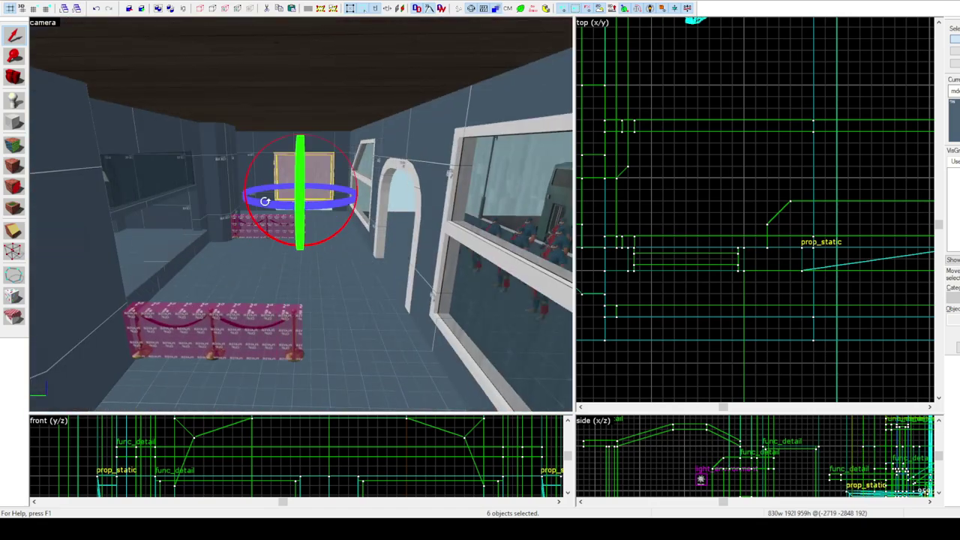
pyautogui.scroll(-7, 711, 465)
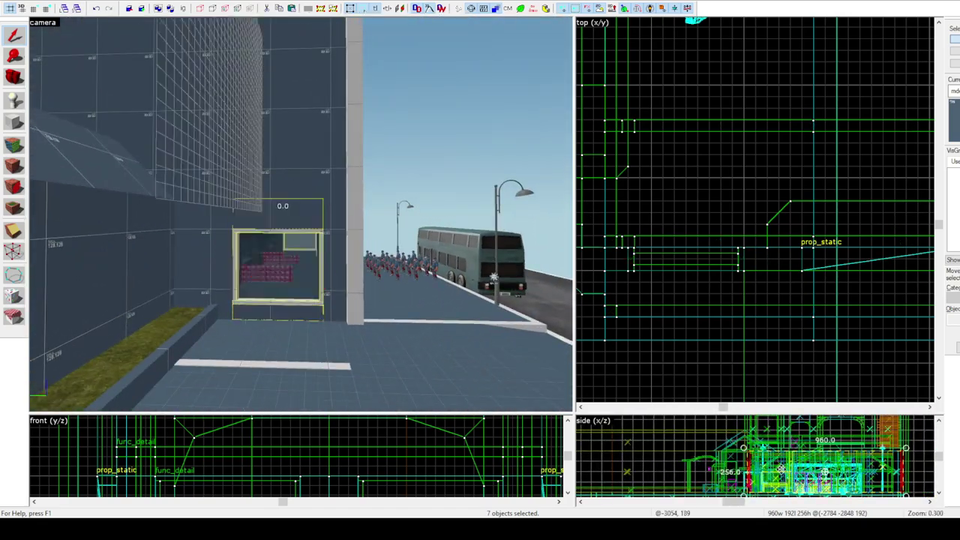
pyautogui.moveTo(782, 478); pyautogui.dragTo(782, 427)
pyautogui.scroll(6, 754, 438)
pyautogui.press('z')
pyautogui.press('w')
pyautogui.press('z')
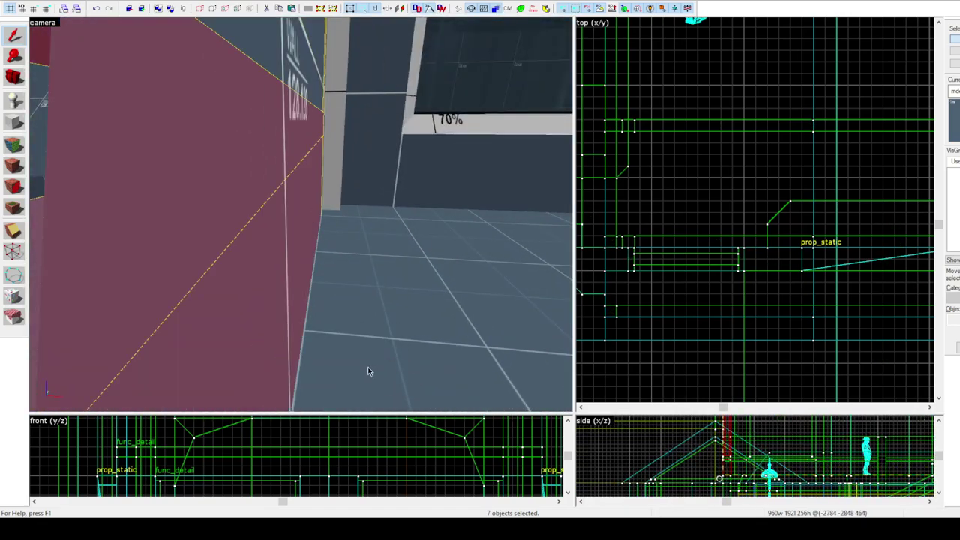
pyautogui.press('z')
pyautogui.press('s')
pyautogui.press('z')
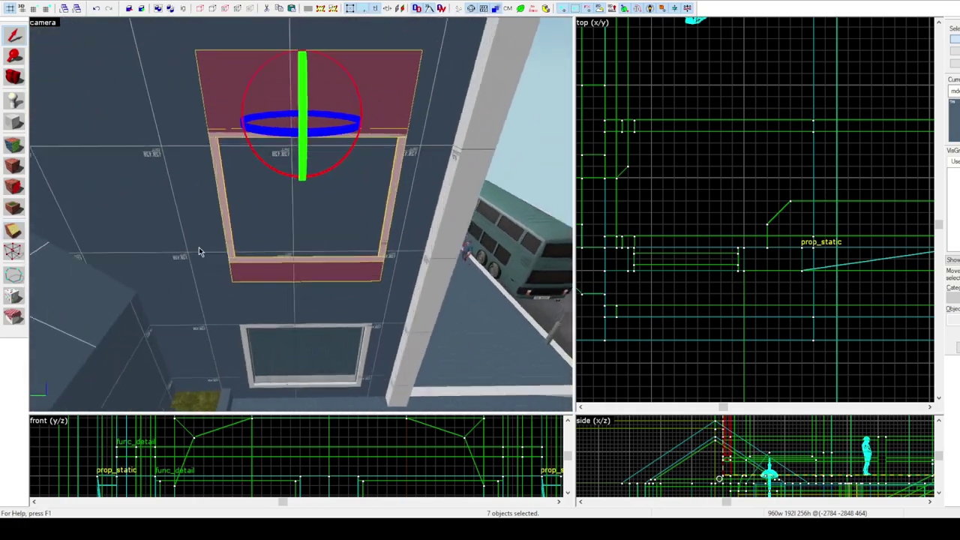
pyautogui.press('z')
pyautogui.press('Escape')
# Try to clip the end wall of the upper room across its thickness in plan
pyautogui.click(302, 215)
pyautogui.press('z')
pyautogui.hotkey('ctrl', 'w')
pyautogui.press('z')
pyautogui.press('z')
pyautogui.hotkey('shift', 'x')
pyautogui.scroll(-11, 742, 176)
pyautogui.scroll(7, 808, 360)
pyautogui.scroll(7, 690, 314)
pyautogui.moveTo(687, 271); pyautogui.dragTo(668, 272)
pyautogui.scroll(-4, 729, 180)
# Create an 8 by 240 by 512 wall block between the corner posts at the upper room's end
pyautogui.click(14, 35)
pyautogui.press('z')
pyautogui.click(302, 215)
pyautogui.press('z')
pyautogui.click(14, 128)
pyautogui.scroll(2, 719, 230)
pyautogui.moveTo(701, 204); pyautogui.dragTo(713, 397)
pyautogui.scroll(4, 709, 197)
pyautogui.press('Return')
pyautogui.press('z')
pyautogui.press('z')
pyautogui.click(14, 35)
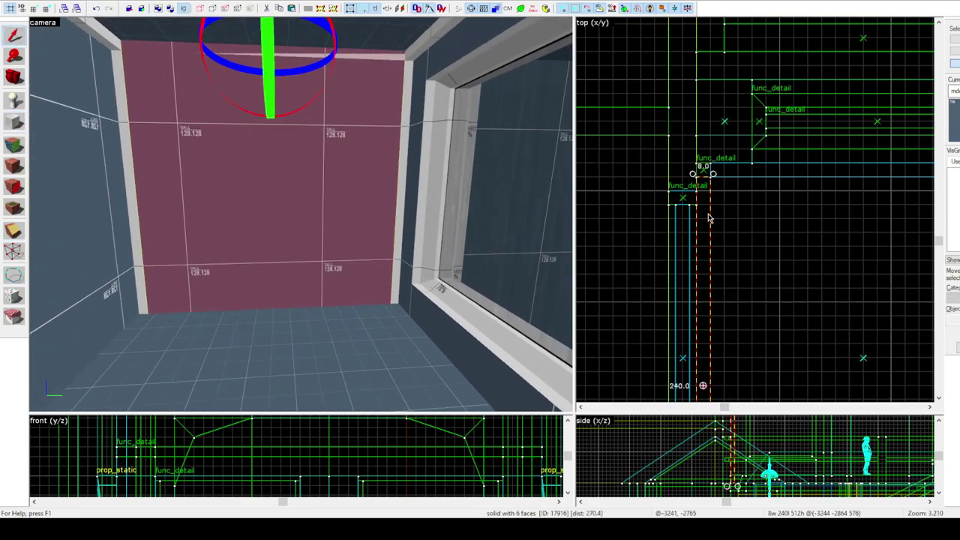
# Try clipping the new end-wall block horizontally to reduce its height
pyautogui.scroll(-2, 705, 214)
pyautogui.scroll(-8, 746, 484)
pyautogui.hotkey('shift', 'x')
pyautogui.scroll(3, 744, 483)
pyautogui.moveTo(736, 450); pyautogui.dragTo(752, 449)
pyautogui.press('Return')
pyautogui.hotkey('shift', 's')
pyautogui.click(244, 94)
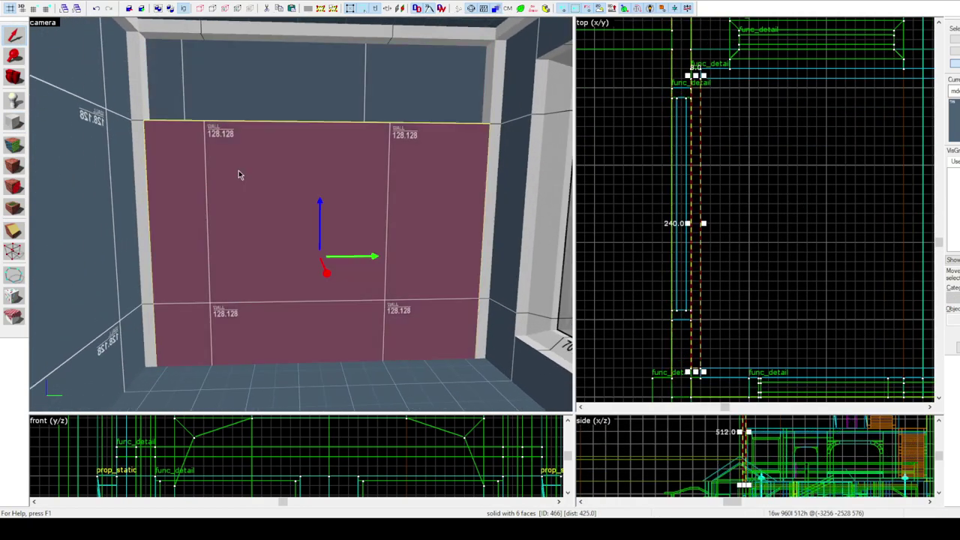
# Clip the full-length walls at both ends of the upper room to isolate 160-unit-wide sections for windows
pyautogui.press('z')
pyautogui.press('z')
pyautogui.keyDown('ctrl'); pyautogui.click(491, 216); pyautogui.keyUp('ctrl')
pyautogui.hotkey('shift', 'x')
pyautogui.scroll(-3, 817, 251)
pyautogui.scroll(3, 752, 188)
pyautogui.moveTo(748, 237); pyautogui.dragTo(747, 206, button='middle')
pyautogui.scroll(-2, 758, 337)
pyautogui.scroll(2, 753, 379)
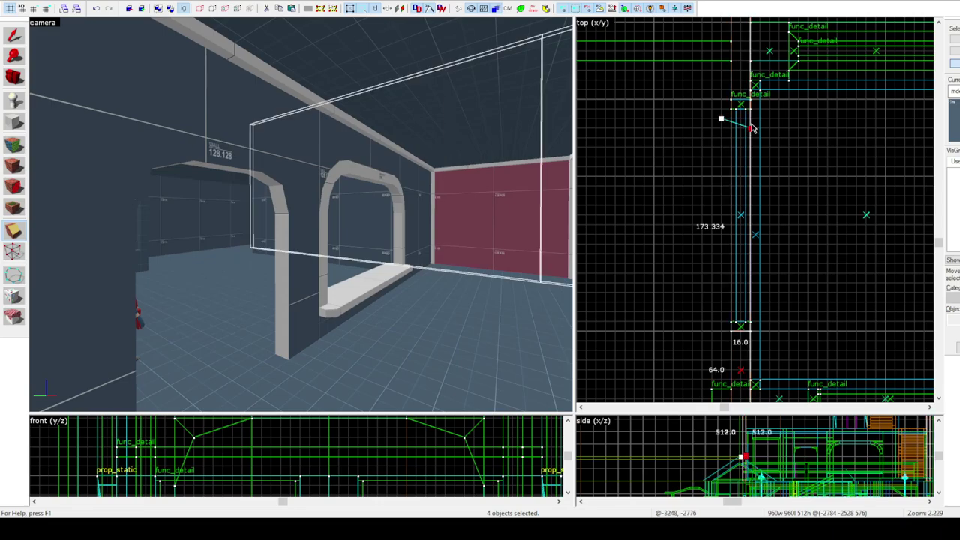
pyautogui.scroll(4, 756, 237)
pyautogui.press('z')
pyautogui.press('Escape')
# Clip the two 160-unit-wide wall sections horizontally to separate 160-unit-tall window blocks from the wall above and below
pyautogui.press('z')
pyautogui.click(246, 182)
pyautogui.press('z')
pyautogui.press('z')
pyautogui.keyDown('ctrl'); pyautogui.click(350, 227); pyautogui.keyUp('ctrl')
pyautogui.click(13, 231)
pyautogui.scroll(5, 714, 454)
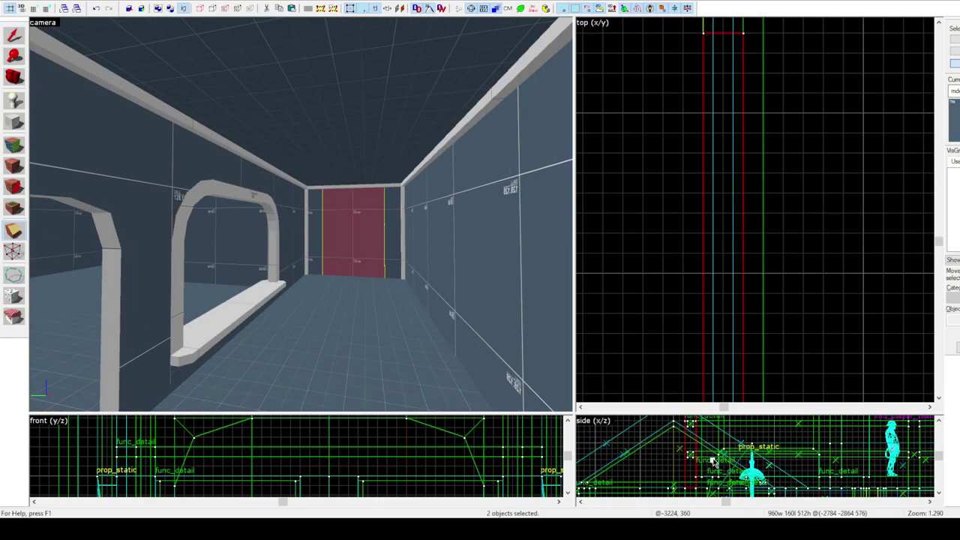
pyautogui.moveTo(709, 484); pyautogui.dragTo(703, 478)
pyautogui.hotkey('shift', 'x')
pyautogui.hotkey('shift', 'x')
pyautogui.scroll(-5, 704, 477)
pyautogui.press('Return')
pyautogui.scroll(5, 704, 438)
pyautogui.moveTo(694, 444); pyautogui.dragTo(703, 446)
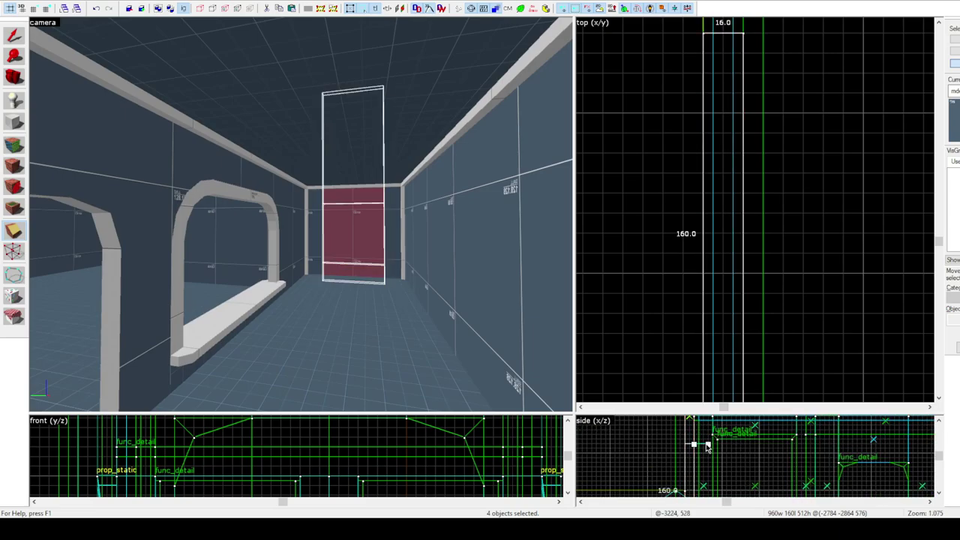
# Clip 8-unit strips from the top and bottom of both 160 by 160 window blocks for the frames
pyautogui.click(379, 220)
pyautogui.press('z')
pyautogui.press('z')
pyautogui.keyDown('ctrl'); pyautogui.click(302, 216); pyautogui.keyUp('ctrl')
pyautogui.click(13, 231)
pyautogui.scroll(5, 712, 450)
pyautogui.press('Return')
pyautogui.click(14, 35)
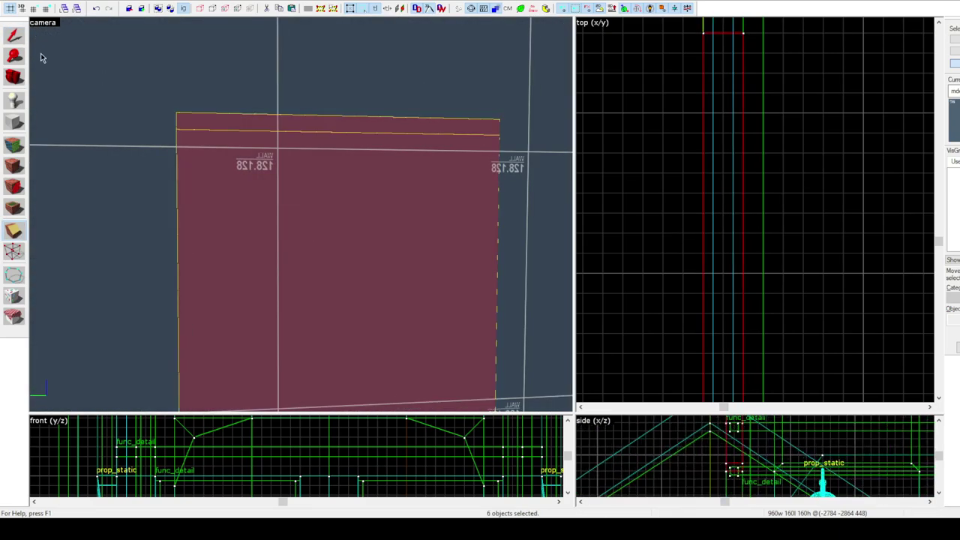
# Clip 8-unit vertical strips from both sides of the remaining window blocks to form the frame jambs
pyautogui.click(309, 198)
pyautogui.keyDown('ctrl'); pyautogui.click(302, 216); pyautogui.keyUp('ctrl')
pyautogui.click(13, 231)
pyautogui.scroll(-5, 705, 75)
pyautogui.moveTo(699, 57); pyautogui.dragTo(716, 57)
pyautogui.press('Return')
pyautogui.moveTo(699, 224); pyautogui.dragTo(718, 225)
pyautogui.press('Return')
pyautogui.click(13, 35)
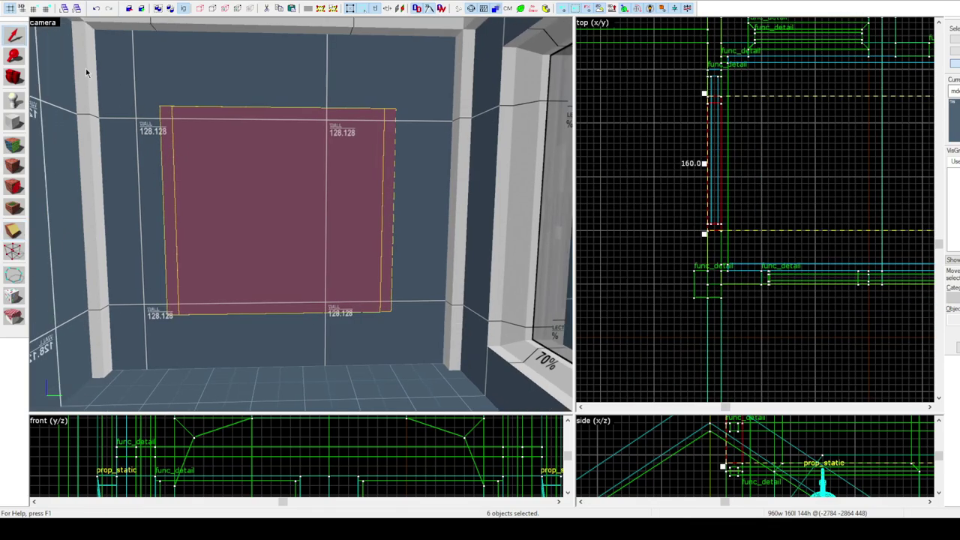
# Tie the window frame strips to func_detail and clip an 8-unit horizontal crossbar through both inner blocks
pyautogui.press('z')
pyautogui.hotkey('ctrl', 't')
pyautogui.click(300, 214)
pyautogui.keyDown('ctrl'); pyautogui.click(301, 215); pyautogui.keyUp('ctrl')
pyautogui.hotkey('shift', 'x')
pyautogui.scroll(-5, 775, 442)
pyautogui.scroll(6, 772, 453)
pyautogui.moveTo(766, 461); pyautogui.dragTo(775, 470)
pyautogui.press('Return')
pyautogui.press('Return')
pyautogui.press('z')
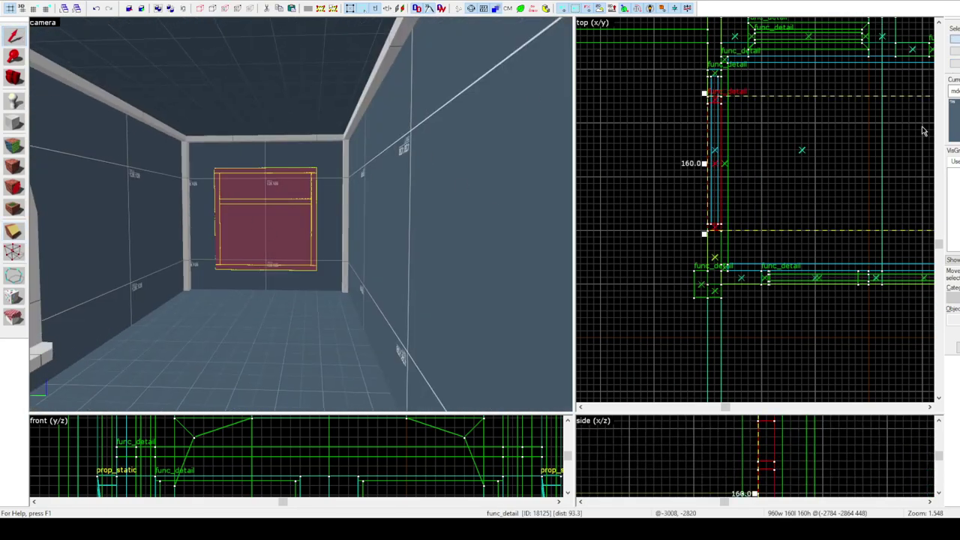
# Select the four pane blocks inside the end-wall window frames and move their vertices inward so the panes sit recessed within the frames
pyautogui.press('z')
pyautogui.hotkey('ctrl', 'w')
pyautogui.click(301, 214)
pyautogui.keyDown('ctrl'); pyautogui.click(300, 214); pyautogui.keyUp('ctrl')
pyautogui.press('z')
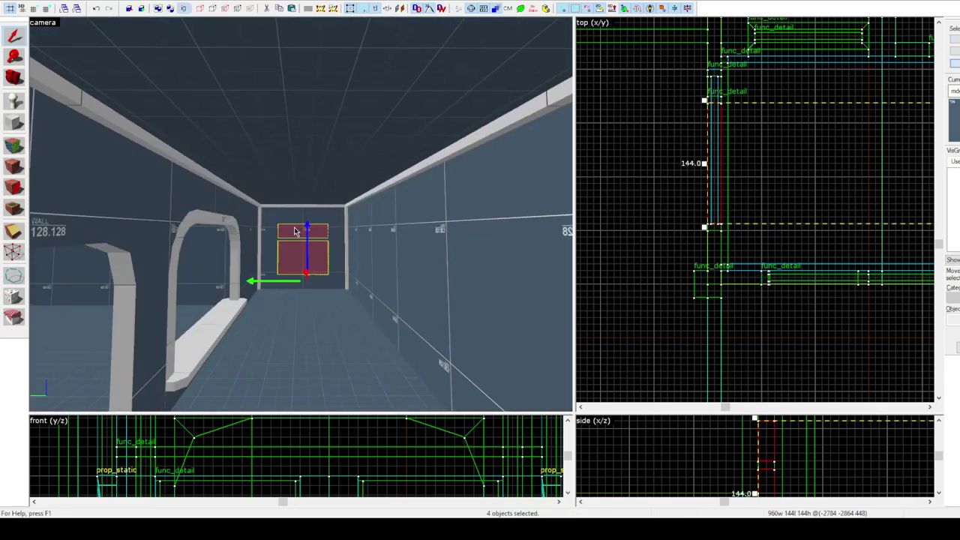
pyautogui.click(14, 251)
pyautogui.scroll(3, 802, 100)
pyautogui.click(33, 10)
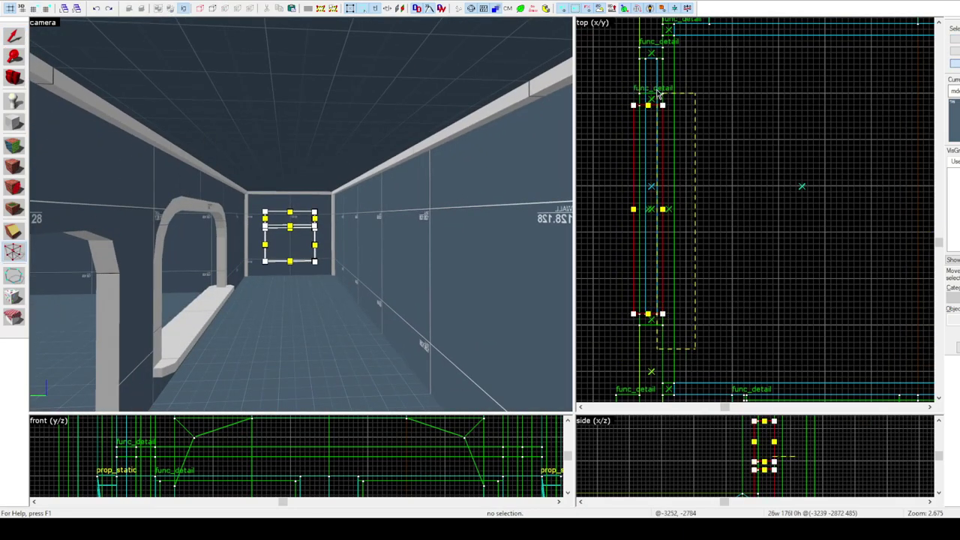
pyautogui.hotkey('shift', 's')
pyautogui.press('z')
pyautogui.press('z')
pyautogui.press('z')
pyautogui.press('z')
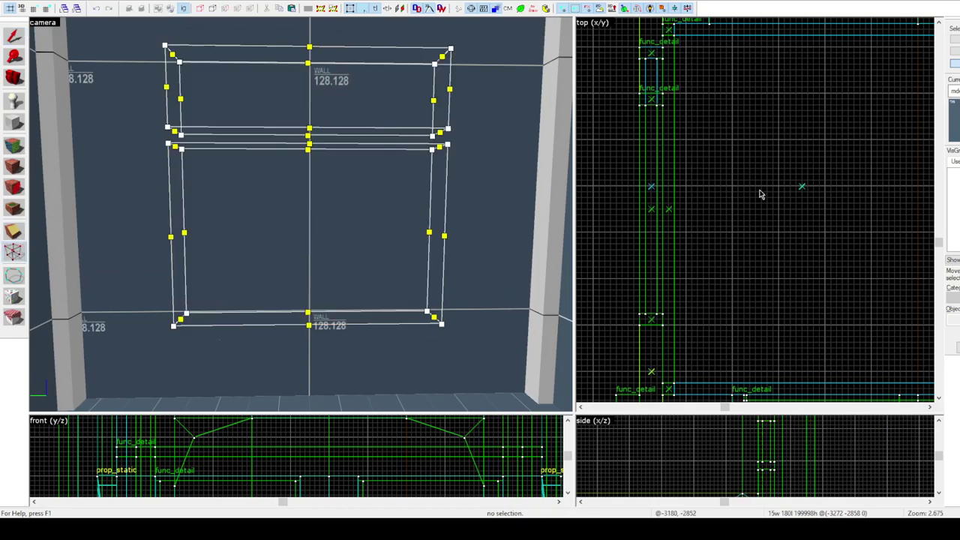
pyautogui.scroll(-4, 867, 314)
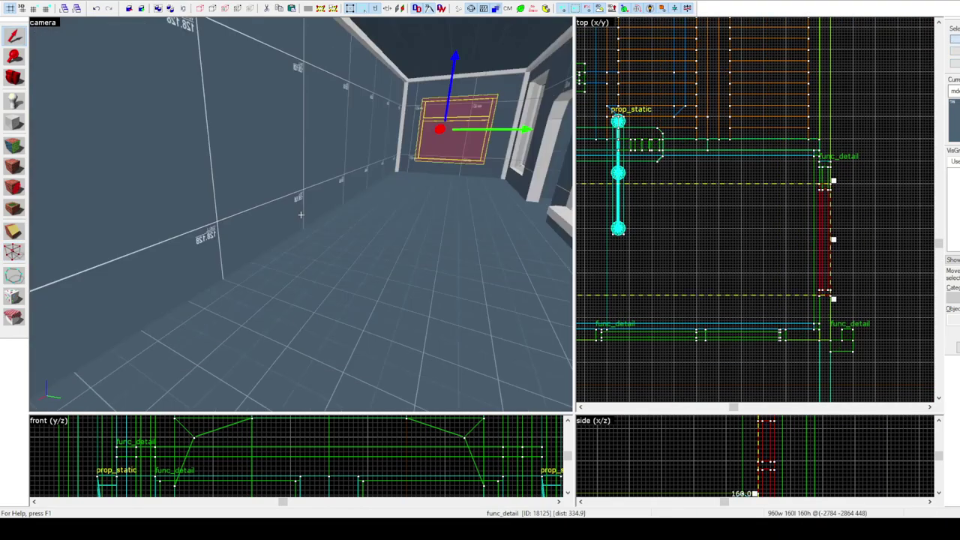
# Sample the glass texture from the large side-wall window and apply it to both panes of one end-wall window
pyautogui.click(14, 147)
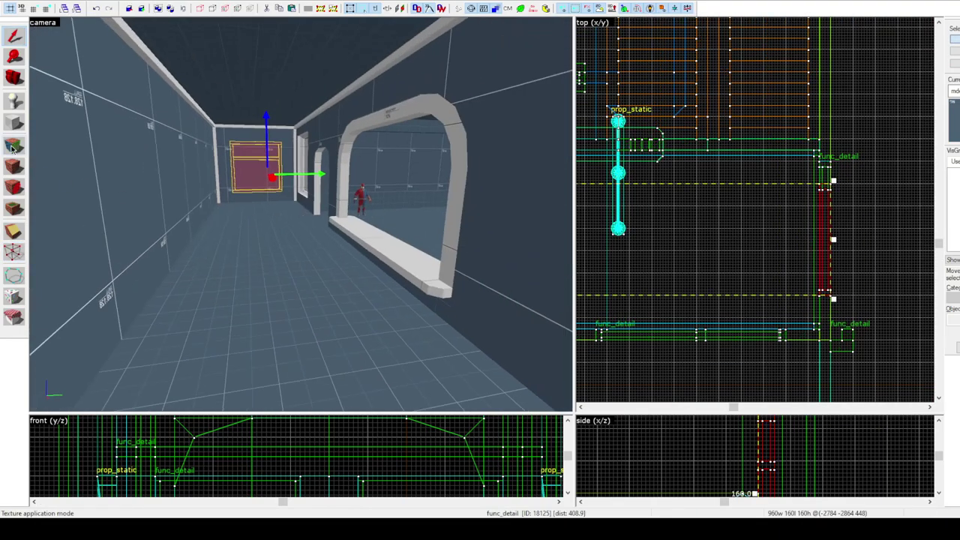
pyautogui.press('z')
pyautogui.press('z')
pyautogui.hotkey('shift', 'a')
pyautogui.click(330, 232)
pyautogui.rightClick(119, 251)
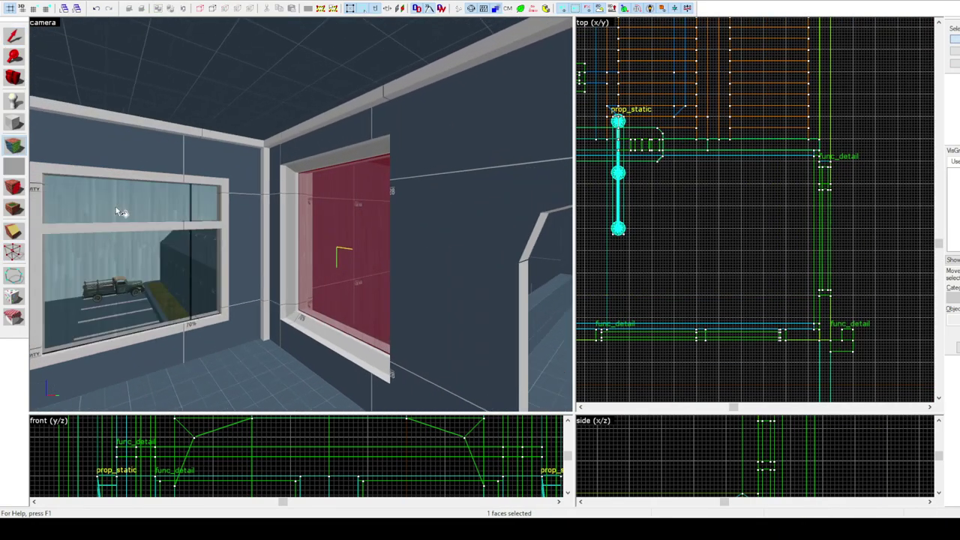
pyautogui.rightClick(117, 209)
pyautogui.press('z')
pyautogui.press('z')
pyautogui.press('z')
pyautogui.press('z')
pyautogui.press('z')
pyautogui.press('z')
pyautogui.press('z')
pyautogui.press('z')
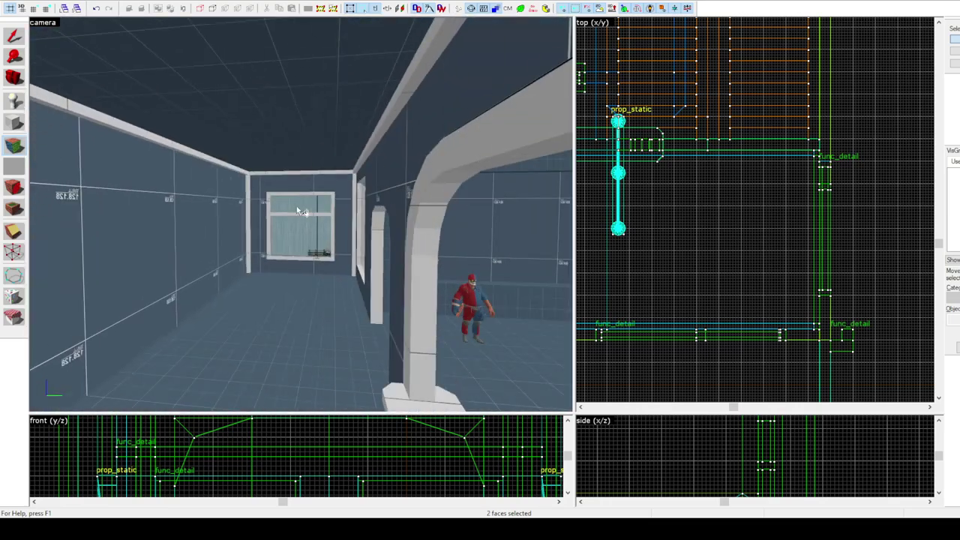
# Apply the same glass texture to the remaining faces of the end-wall window panes
pyautogui.keyDown('shift'); pyautogui.click(301, 214); pyautogui.keyUp('shift')
pyautogui.press('z')
pyautogui.press('z')
pyautogui.keyDown('ctrl'); pyautogui.click(307, 183); pyautogui.keyUp('ctrl')
pyautogui.keyDown('ctrl'); pyautogui.click(319, 259); pyautogui.keyUp('ctrl')
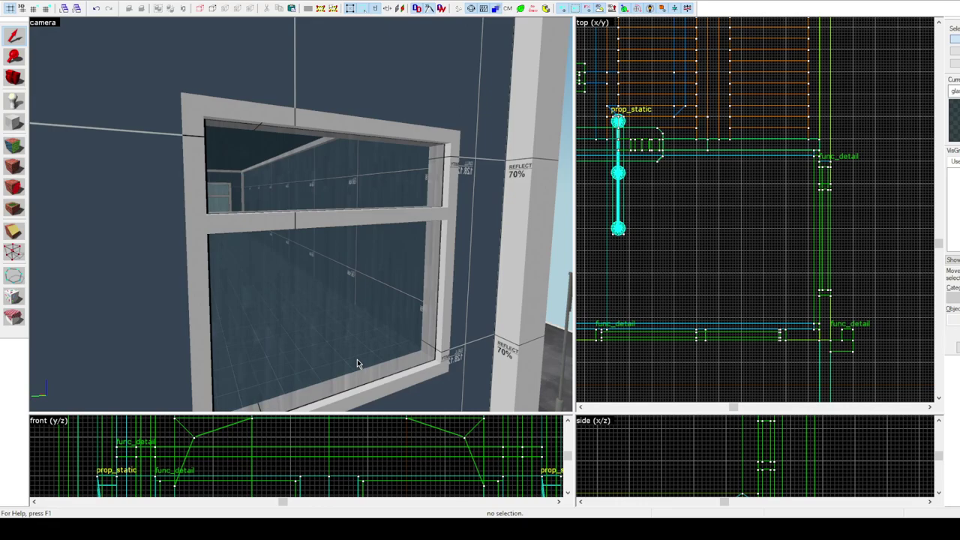
# Examine the glazed end-wall windows and their frames from outside and inside the upper room
pyautogui.press('z')
pyautogui.press('z')
pyautogui.press('z')
pyautogui.press('z')
pyautogui.click(301, 215)
pyautogui.click(652, 169)
pyautogui.press('z')
pyautogui.press('z')
pyautogui.click(302, 207)
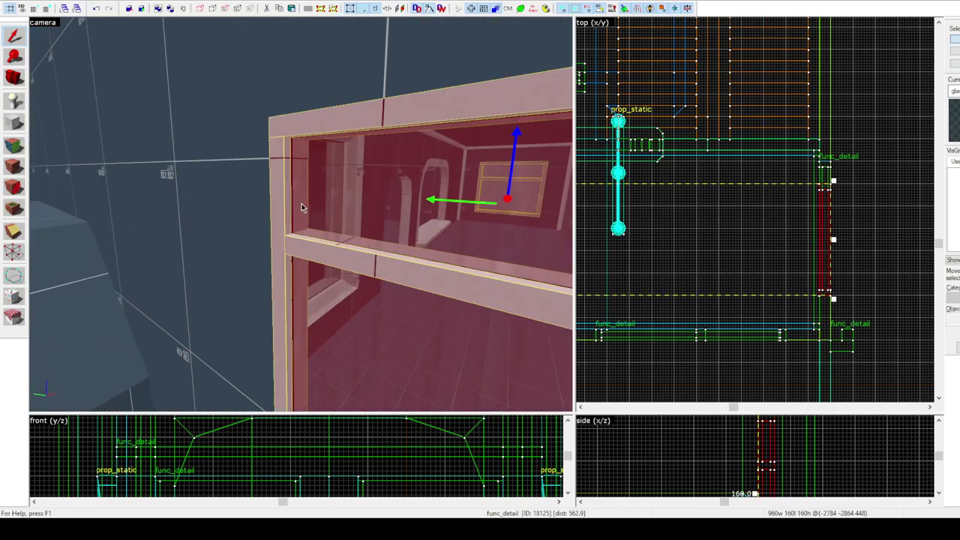
pyautogui.press('z')
pyautogui.click(301, 216)
pyautogui.press('Escape')
pyautogui.press('z')
pyautogui.press('z')
pyautogui.press('z')
pyautogui.press('z')
pyautogui.press('z')
pyautogui.press('z')
# Examine the upper room's arched doorway, counter opening and large side window, including the area outside the end wall
pyautogui.click(309, 253)
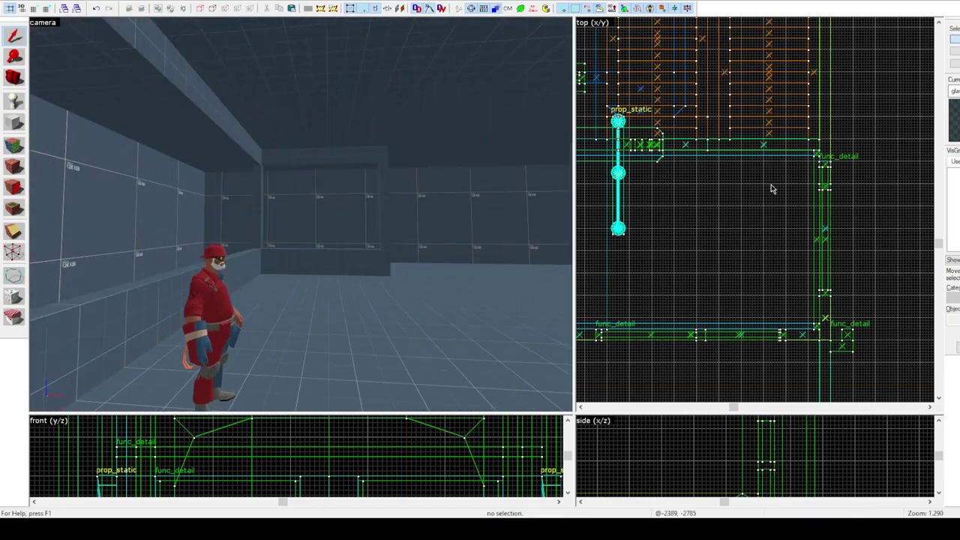
pyautogui.press('z')
pyautogui.click(301, 215)
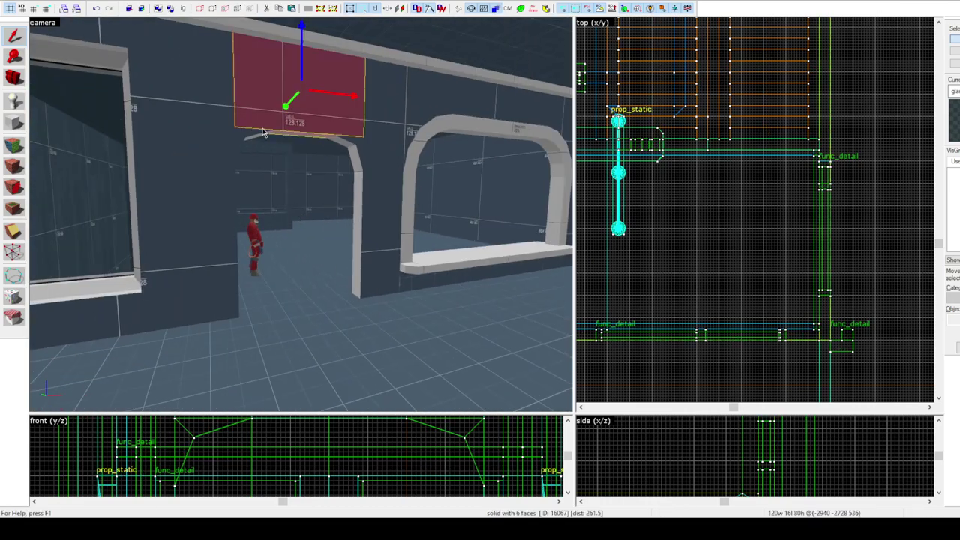
pyautogui.press('Escape')
pyautogui.press('z')
pyautogui.press('z')
pyautogui.press('z')
pyautogui.press('z')
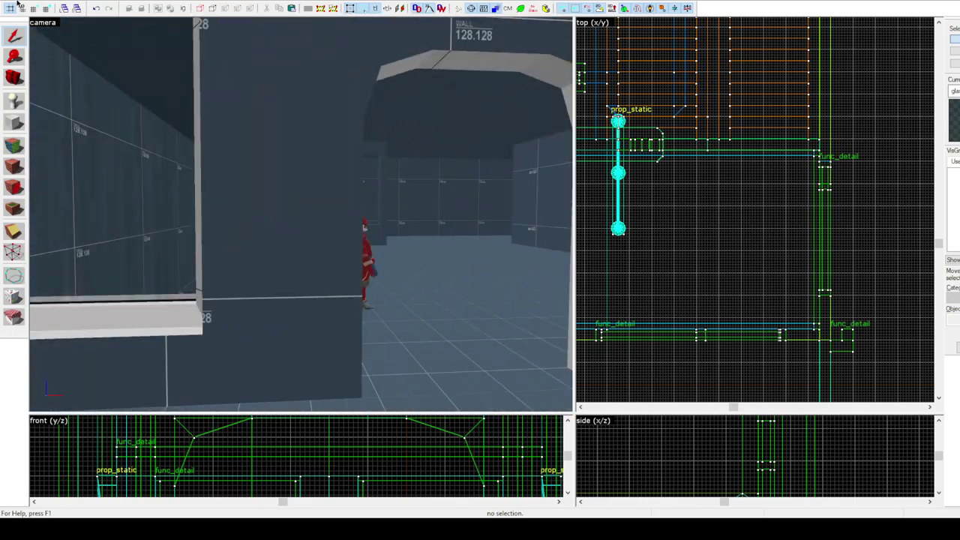
pyautogui.press('z')
pyautogui.press('z')
pyautogui.press('z')
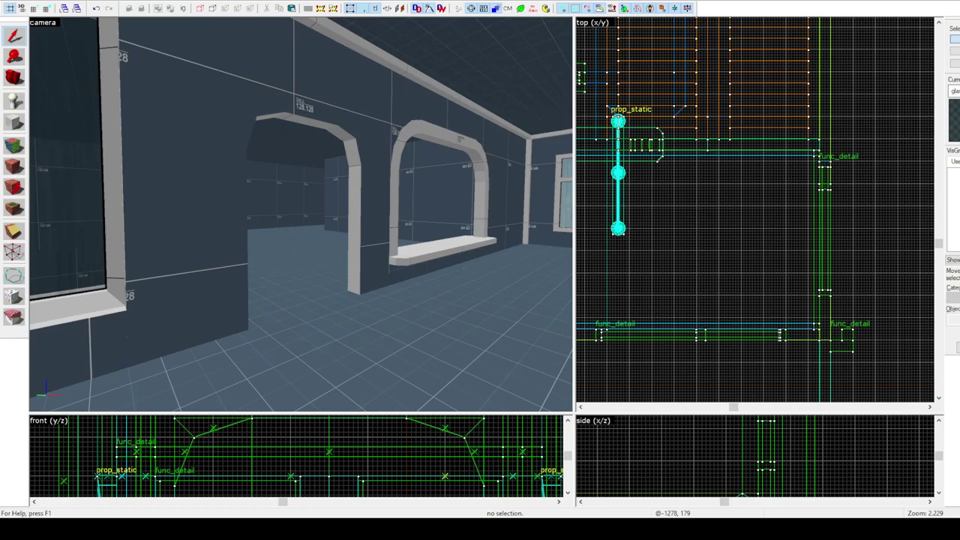
pyautogui.press('z')
pyautogui.press('z')
pyautogui.press('z')
pyautogui.press('z')
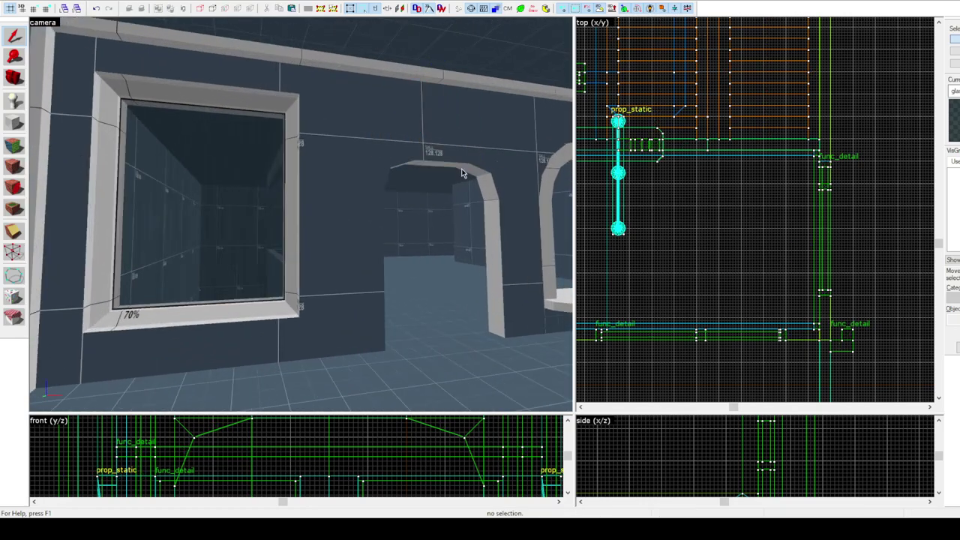
pyautogui.click(201, 203)
pyautogui.press('z')
pyautogui.press('z')
pyautogui.press('Escape')
pyautogui.click(181, 161)
pyautogui.press('Escape')
pyautogui.press('z')
pyautogui.press('s')
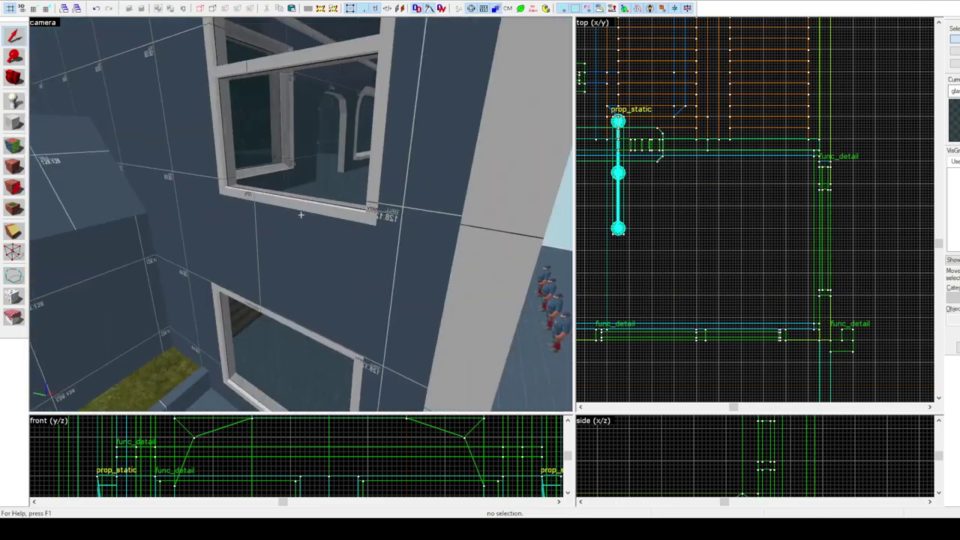
# Try to clip the four exterior wall sections surrounding the upper end-wall window in the side view
pyautogui.click(301, 215)
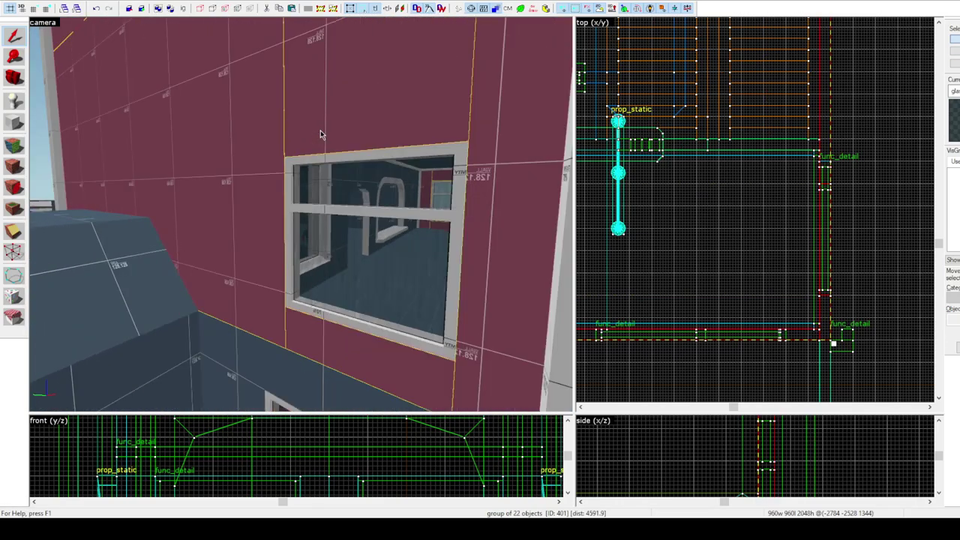
pyautogui.scroll(-2, 244, 190)
pyautogui.hotkey('ctrl', 'w')
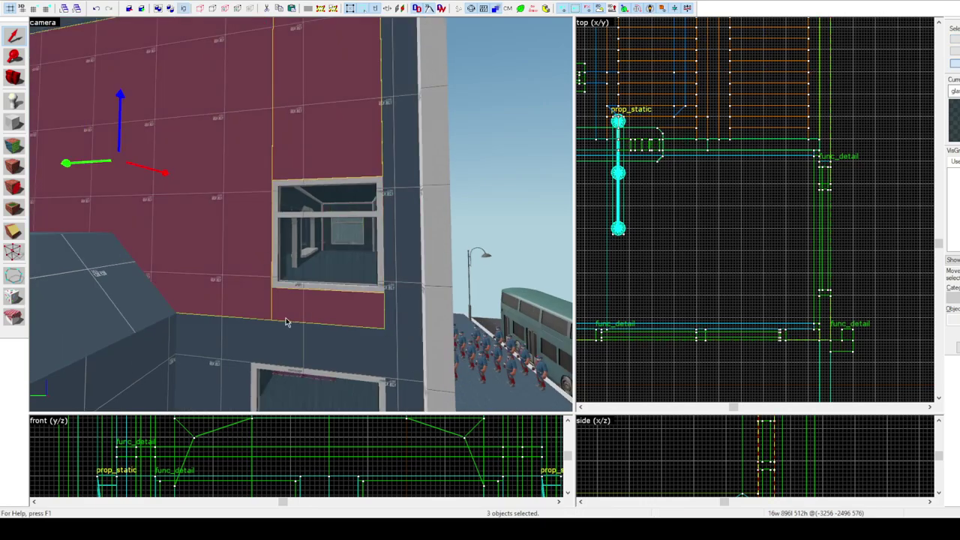
pyautogui.keyDown('ctrl'); pyautogui.click(284, 323); pyautogui.keyUp('ctrl')
pyautogui.keyDown('ctrl'); pyautogui.click(402, 296); pyautogui.keyUp('ctrl')
pyautogui.press('z')
pyautogui.press('z')
pyautogui.scroll(2, 289, 297)
pyautogui.scroll(-1, 268, 79)
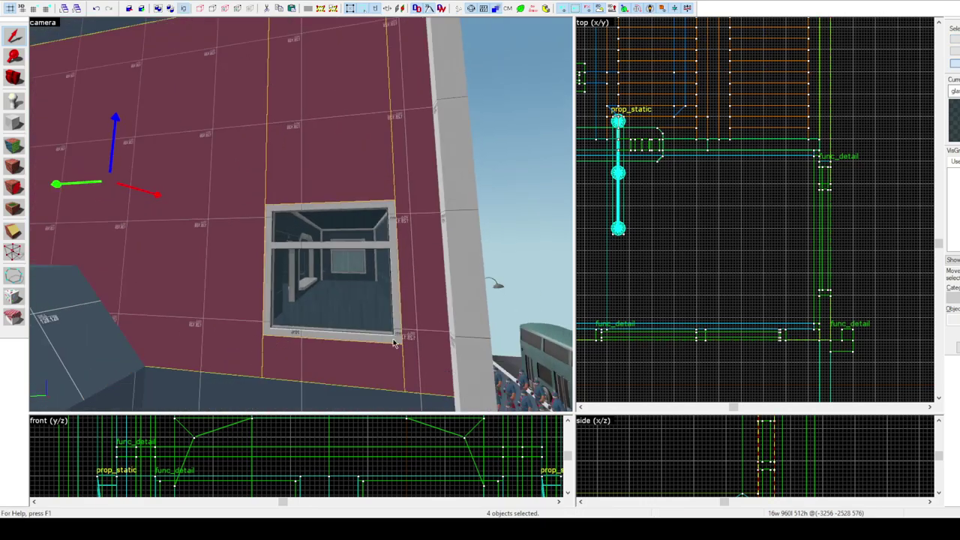
pyautogui.click(14, 231)
pyautogui.scroll(-3, 793, 469)
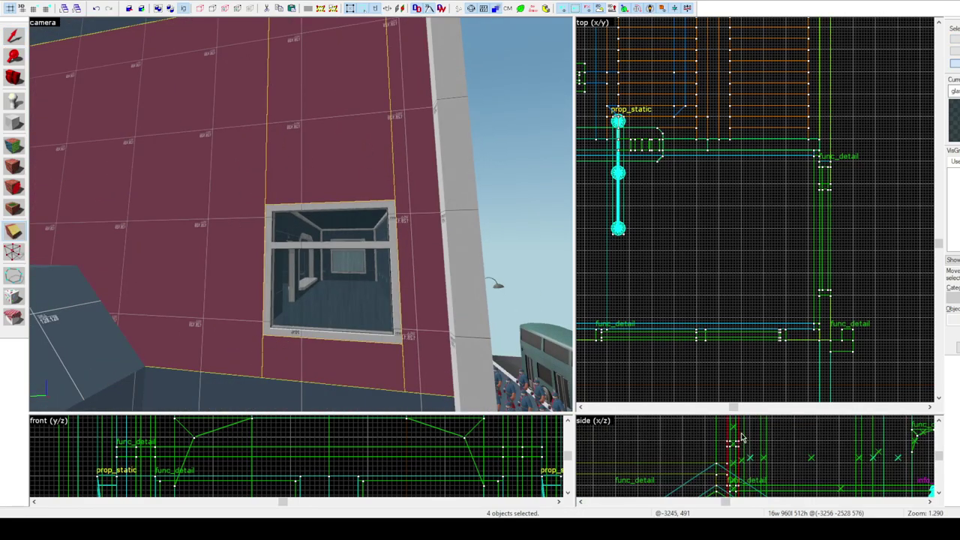
pyautogui.scroll(1, 738, 457)
pyautogui.moveTo(729, 444); pyautogui.dragTo(757, 473)
pyautogui.press('Return')
pyautogui.press('Return')
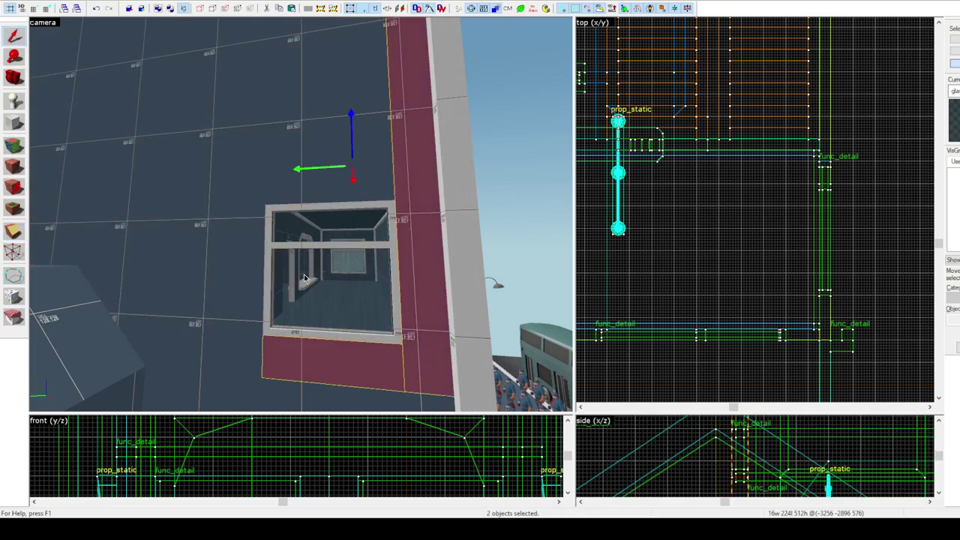
# Examine the building's exterior around the end-wall window and the front wall above the entrance canopy
pyautogui.press('z')
pyautogui.press('z')
pyautogui.click(353, 244)
pyautogui.scroll(-3, 325, 154)
pyautogui.click(255, 80)
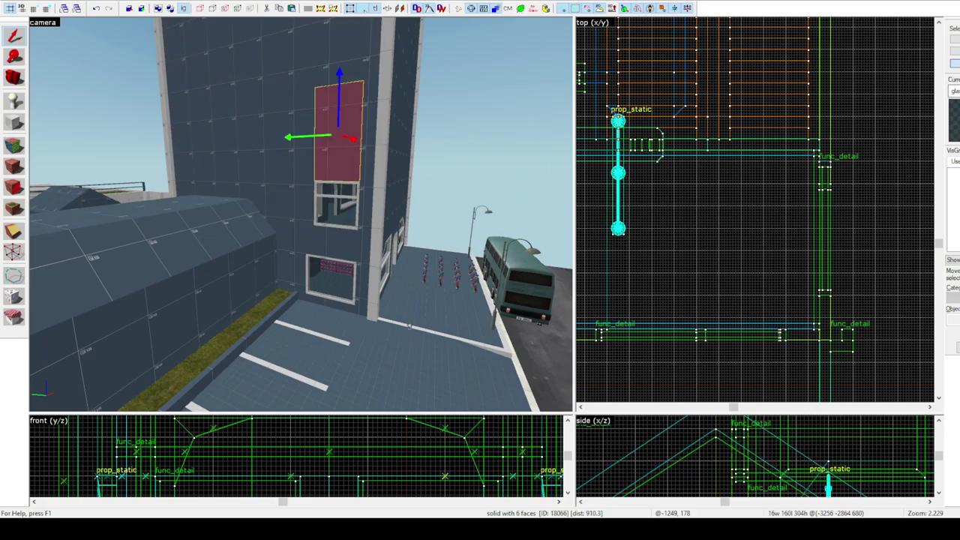
pyautogui.scroll(3, 408, 326)
pyautogui.click(187, 204)
pyautogui.press('Escape')
pyautogui.scroll(-3, 421, 337)
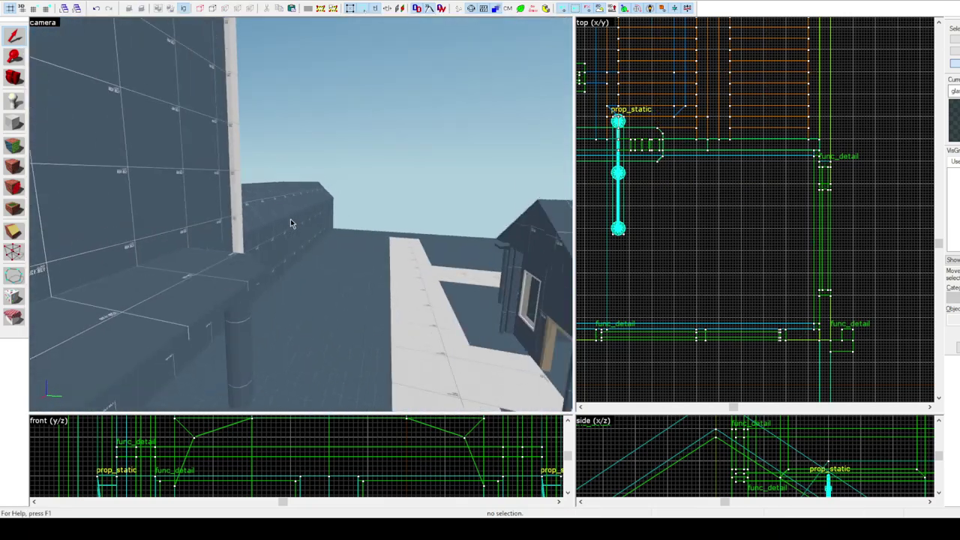
pyautogui.press('z')
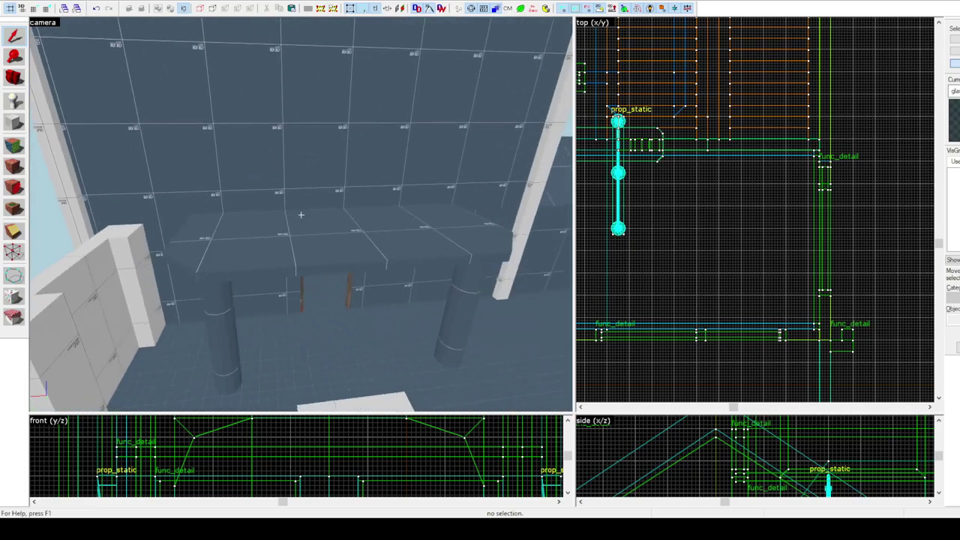
pyautogui.press('z')
pyautogui.click(300, 214)
pyautogui.click(375, 227)
pyautogui.press('z')
pyautogui.press('z')
pyautogui.press('z')
pyautogui.press('Escape')
pyautogui.click(300, 215)
pyautogui.press('z')
pyautogui.scroll(-5, 735, 208)
# Select an existing arched doorway surround on its own and paste a copy of it
pyautogui.press('z')
pyautogui.click(301, 215)
pyautogui.hotkey('ctrl', 'w')
pyautogui.click(301, 214)
pyautogui.click(301, 214)
pyautogui.press('s')
pyautogui.hotkey('ctrl', 'v')
pyautogui.hotkey('shift', 'v')
pyautogui.press('z')
# Position the 160-unit-wide, 192-unit-high arch copy in the front wall above the entrance canopy
pyautogui.scroll(-6, 665, 206)
pyautogui.scroll(12, 664, 206)
pyautogui.moveTo(589, 189); pyautogui.dragTo(705, 281)
pyautogui.scroll(-4, 796, 196)
pyautogui.hotkey('shift', 's')
pyautogui.moveTo(766, 223); pyautogui.dragTo(756, 285)
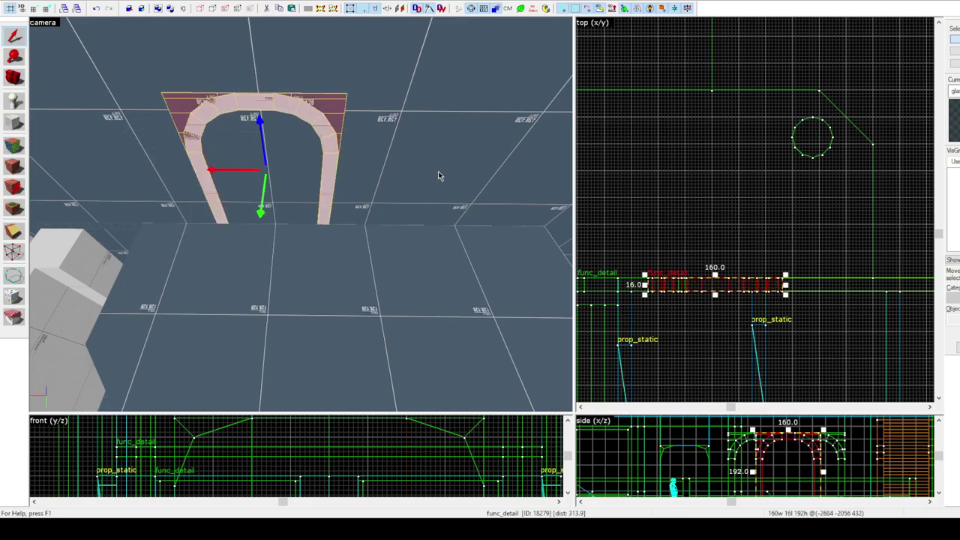
# Clip the front wall vertically through its thickness beside the new arch
pyautogui.press('z')
pyautogui.press('z')
pyautogui.click(300, 212)
pyautogui.hotkey('shift', 'x')
pyautogui.scroll(3, 705, 291)
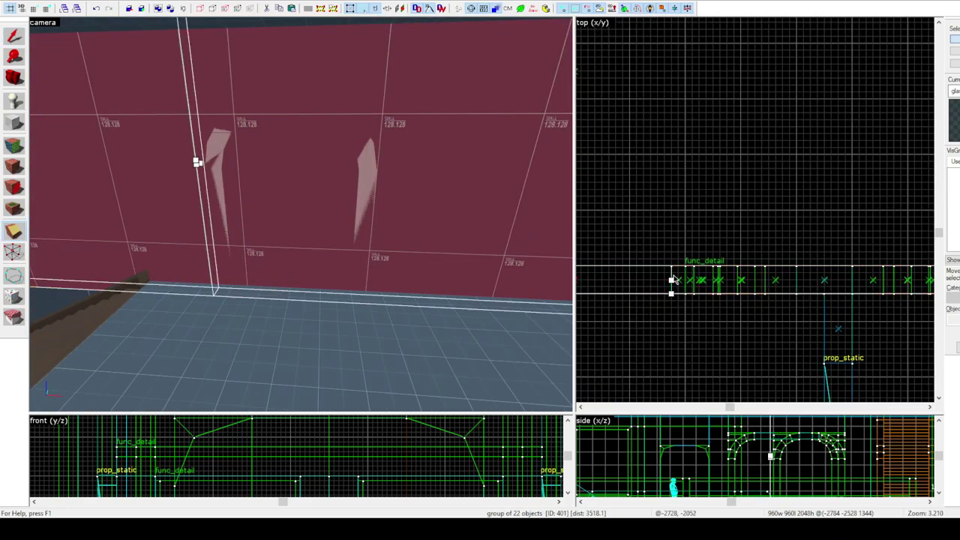
pyautogui.moveTo(670, 291); pyautogui.dragTo(670, 263)
pyautogui.press('Return')
# Clip the 168-unit-wide wall section horizontally at the arch's top and clear the wall from the archway
pyautogui.scroll(-4, 687, 274)
pyautogui.click(183, 8)
pyautogui.click(300, 180)
pyautogui.hotkey('shift', 'x')
pyautogui.moveTo(833, 428); pyautogui.dragTo(778, 427)
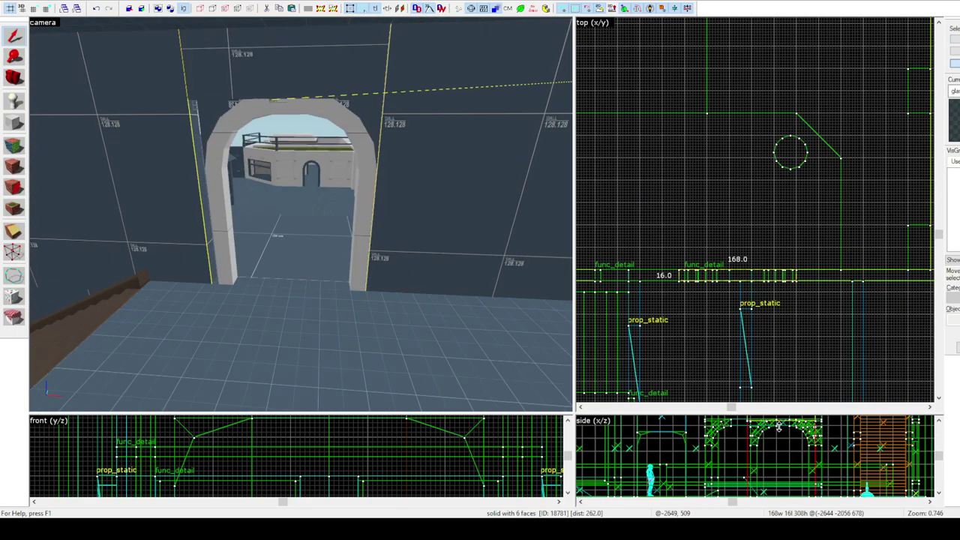
# Examine the new arched opening and its adjoining wall sections from inside and outside
pyautogui.press('z')
pyautogui.click(301, 215)
pyautogui.press('z')
pyautogui.click(273, 240)
pyautogui.press('z')
pyautogui.press('z')
pyautogui.press('z')
pyautogui.press('z')
pyautogui.click(301, 215)
pyautogui.scroll(1, 781, 255)
pyautogui.moveTo(776, 235); pyautogui.dragTo(777, 253)
pyautogui.press('Escape')
# Select the front wall sections around the arch and shift their edge vertices one grid step sideways to fit the arch
pyautogui.press('z')
pyautogui.click(301, 214)
pyautogui.scroll(4, 620, 253)
pyautogui.press('z')
pyautogui.keyDown('ctrl'); pyautogui.click(300, 215); pyautogui.keyUp('ctrl')
pyautogui.keyDown('ctrl'); pyautogui.click(301, 214); pyautogui.keyUp('ctrl')
pyautogui.press('z')
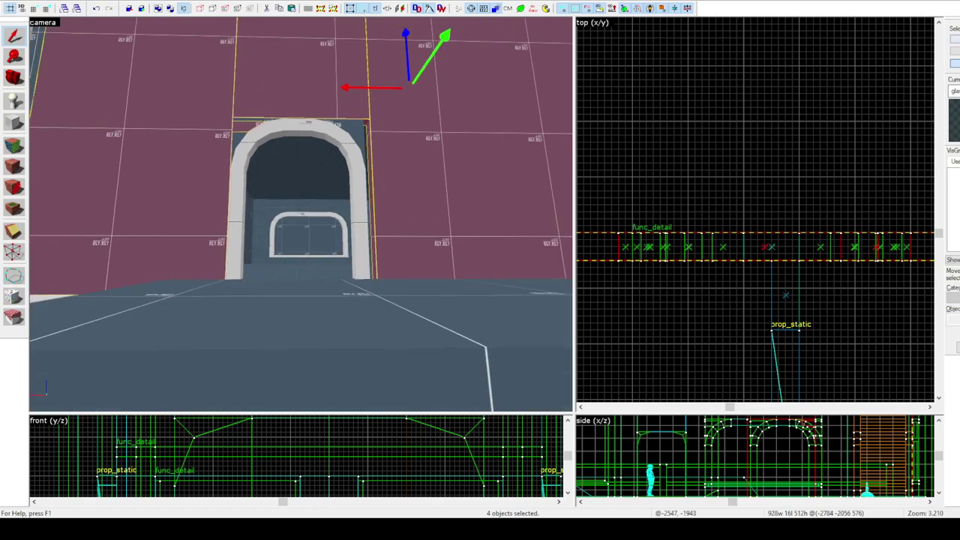
pyautogui.hotkey('ctrl', 'w')
pyautogui.click(765, 242)
pyautogui.hotkey('shift', 'v')
pyautogui.scroll(-2, 709, 209)
pyautogui.moveTo(627, 188); pyautogui.dragTo(761, 272)
pyautogui.press('Left')
pyautogui.hotkey('shift', 's')
# Shift the remaining wall vertices beside the arch sideways by one further grid step
pyautogui.hotkey('shift', 'v')
pyautogui.moveTo(627, 201); pyautogui.dragTo(748, 266)
pyautogui.press('Left')
pyautogui.hotkey('shift', 's')
pyautogui.press('Escape')
# Create a block 168 units wide, 16 units deep and 16 units high in the floor gap beneath the archway
pyautogui.press('z')
pyautogui.click(300, 215)
pyautogui.press('z')
pyautogui.click(14, 122)
pyautogui.moveTo(645, 220); pyautogui.dragTo(849, 240)
pyautogui.scroll(3, 851, 242)
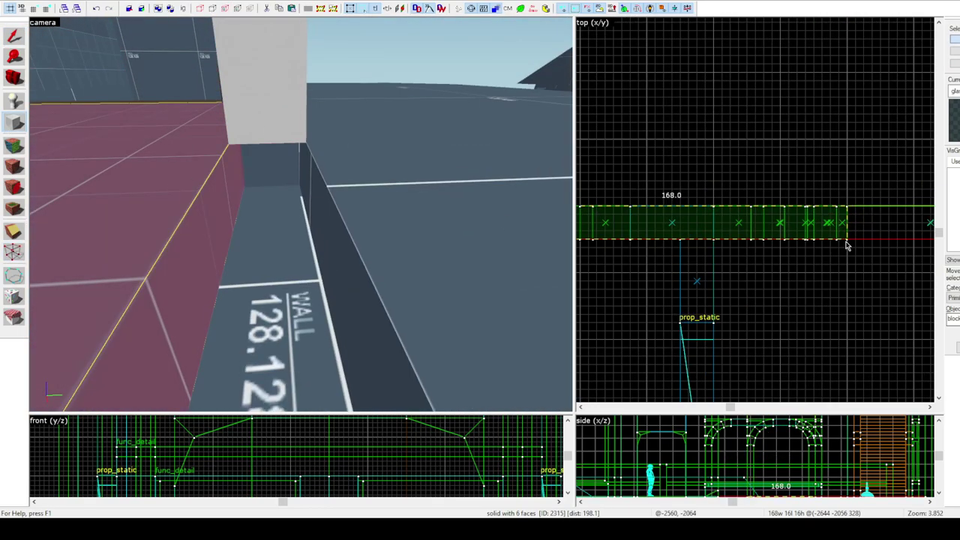
pyautogui.press('Return')
# Sample the adjoining floor's developer texture and apply it to the new threshold block
pyautogui.hotkey('shift', 'a')
pyautogui.press('z')
pyautogui.press('z')
pyautogui.click(189, 244)
pyautogui.hotkey('shift', 's')
pyautogui.click(293, 216)
pyautogui.hotkey('shift', 't')
pyautogui.hotkey('ctrl', 'shift', 'e')
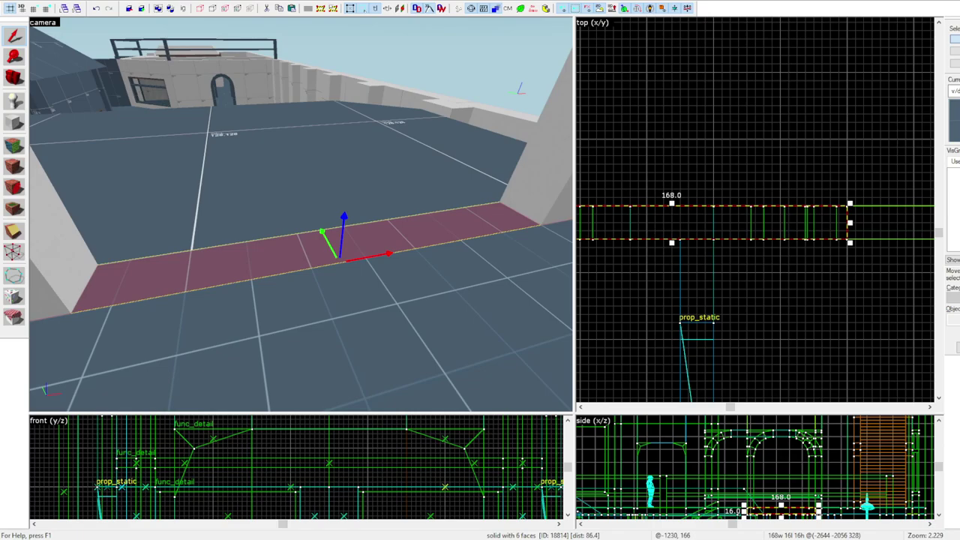
# Examine the arch and its filled threshold from outside above the entrance canopy
pyautogui.press('Escape')
pyautogui.click(301, 214)
pyautogui.press('z')
pyautogui.click(310, 164)
pyautogui.press('z')
pyautogui.press('w')
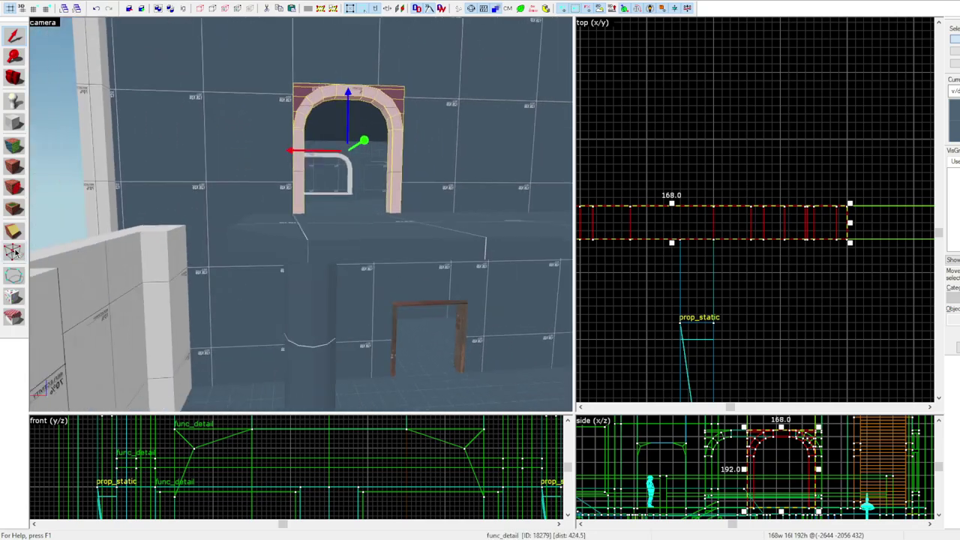
pyautogui.press('z')
pyautogui.hotkey('shift', 'v')
pyautogui.scroll(-5, 734, 427)
pyautogui.press('z')
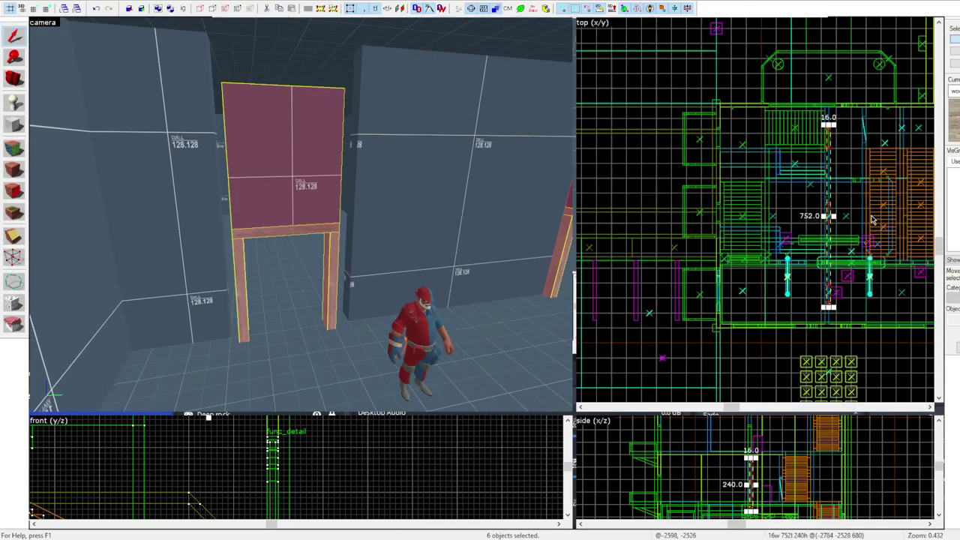
# Select the interior partition's wall sections and align their edge vertices with the first wooden door frame
pyautogui.scroll(2, 783, 189)
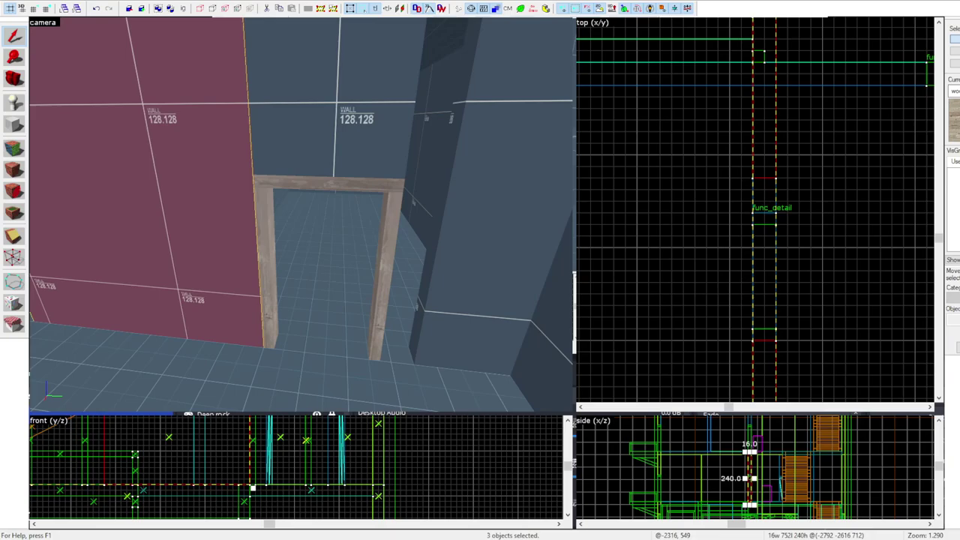
pyautogui.keyDown('ctrl'); pyautogui.click(300, 214); pyautogui.keyUp('ctrl')
pyautogui.press('z')
pyautogui.hotkey('shift', 'v')
pyautogui.scroll(-2, 765, 292)
pyautogui.moveTo(742, 204); pyautogui.dragTo(784, 237)
pyautogui.scroll(-4, 739, 247)
pyautogui.scroll(4, 720, 112)
pyautogui.moveTo(692, 122); pyautogui.dragTo(722, 162)
pyautogui.press('z')
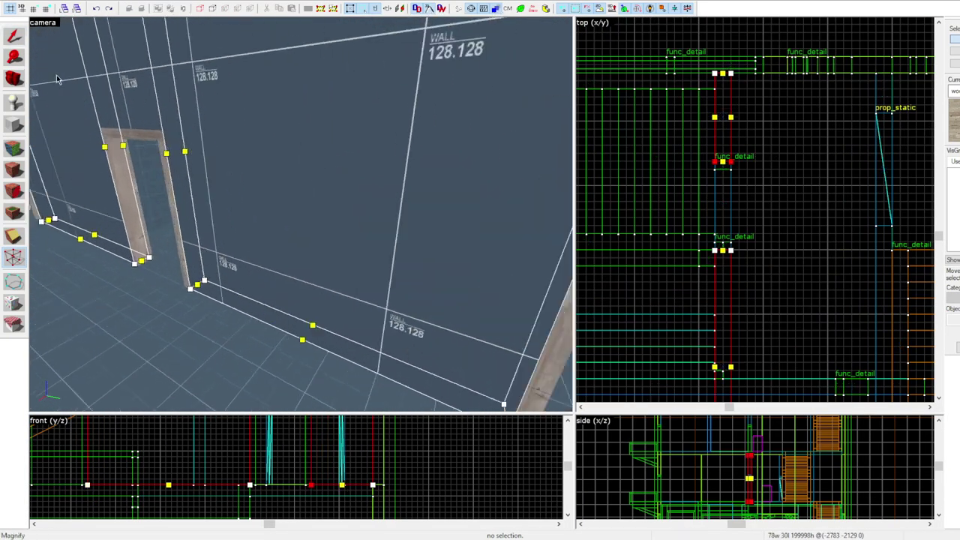
# Move the partition wall's edge vertices at the second doorway to the outer edge of the near door jamb
pyautogui.press('s')
pyautogui.press('z')
pyautogui.scroll(-5, 804, 178)
pyautogui.scroll(4, 778, 367)
pyautogui.scroll(-5, 788, 285)
pyautogui.scroll(5, 789, 383)
pyautogui.moveTo(744, 269); pyautogui.dragTo(792, 292)
pyautogui.moveTo(772, 282); pyautogui.dragTo(773, 296)
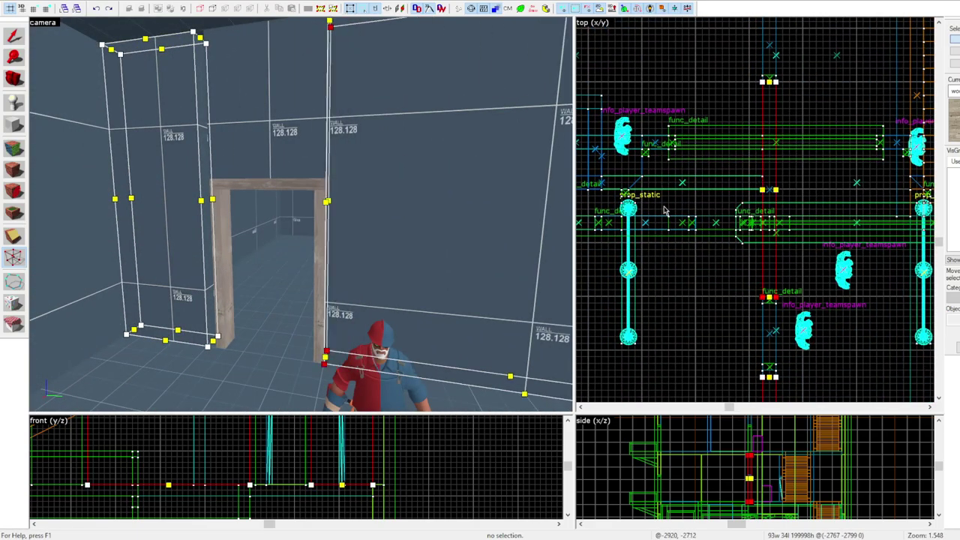
pyautogui.press('z')
# Move the wall vertices on the second doorway's opposite side to the outer edge of its door jamb
pyautogui.press('z')
pyautogui.scroll(-4, 738, 259)
pyautogui.scroll(5, 776, 322)
pyautogui.moveTo(698, 296); pyautogui.dragTo(757, 318)
pyautogui.moveTo(727, 291); pyautogui.dragTo(727, 282)
pyautogui.scroll(-4, 738, 263)
pyautogui.scroll(4, 739, 283)
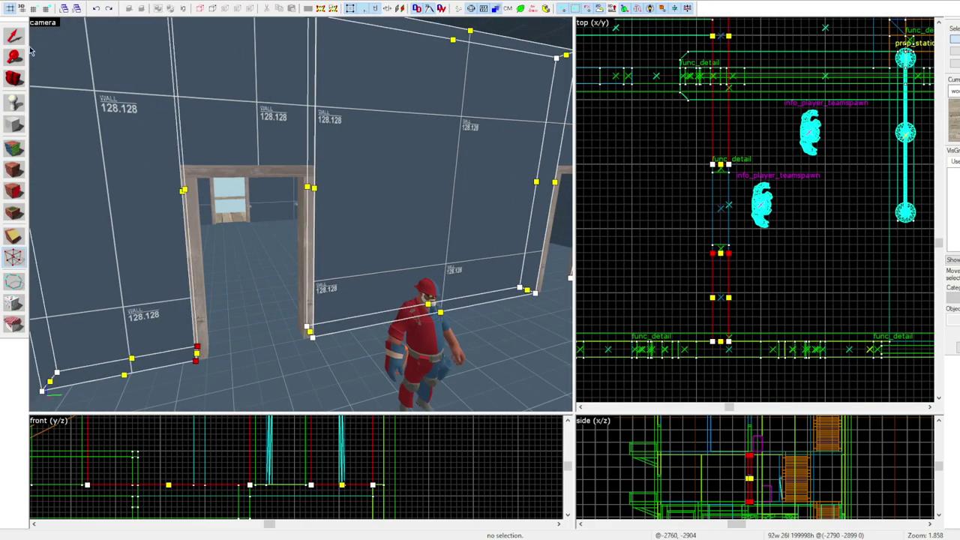
pyautogui.press('z')
pyautogui.press('z')
pyautogui.hotkey('shift', 's')
pyautogui.press('Escape')
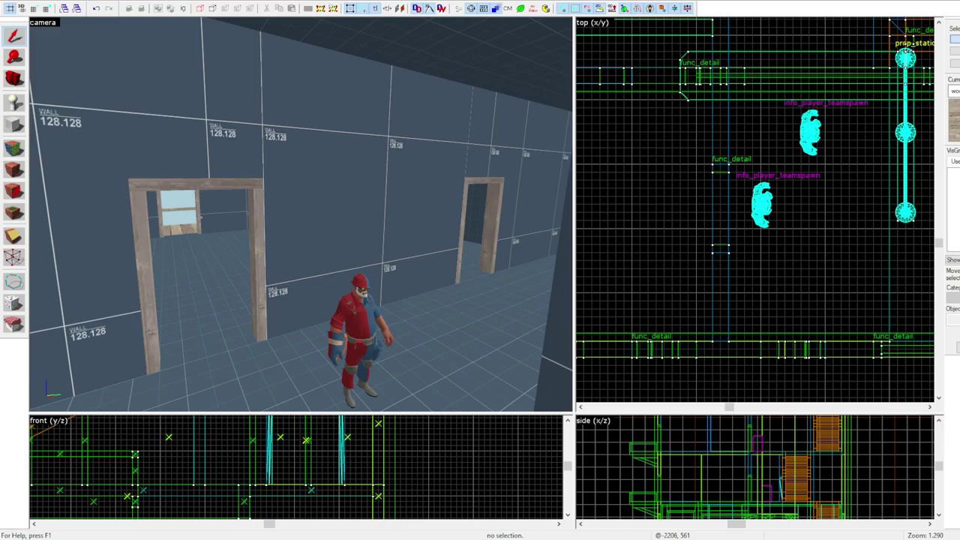
# Inspect the adjusted interior doorways from both sides of the partition wall
pyautogui.click(257, 227)
pyautogui.click(489, 135)
pyautogui.press('Escape')
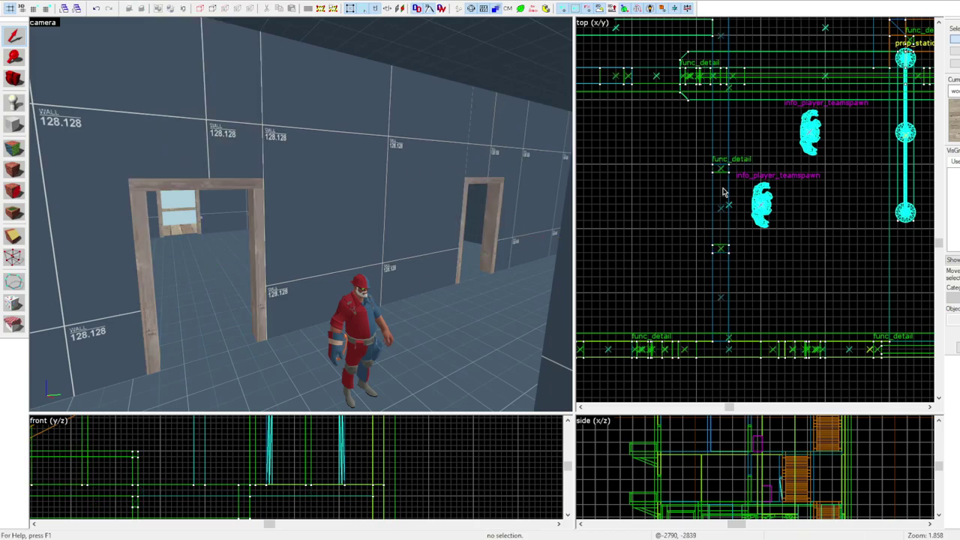
pyautogui.press('z')
pyautogui.press('w')
pyautogui.press('z')
pyautogui.click(358, 201)
pyautogui.press('Escape')
pyautogui.press('z')
pyautogui.press('w')
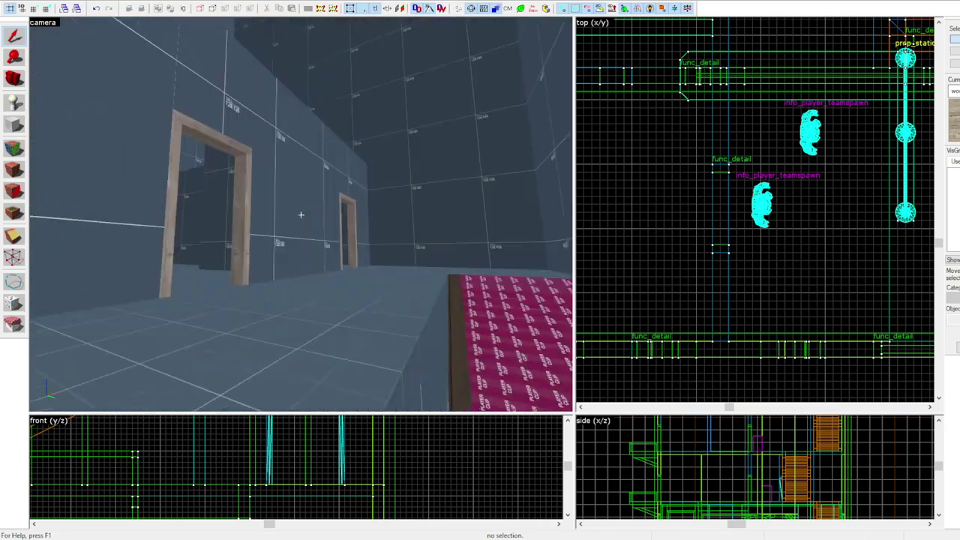
# Inspect the balcony wall from outside and inside, checking the wall sections on both sides of the balcony door
pyautogui.press('z')
pyautogui.click(299, 111)
pyautogui.press('z')
pyautogui.press('w')
pyautogui.click(300, 215)
pyautogui.hotkey('ctrl', 'w')
pyautogui.press('s')
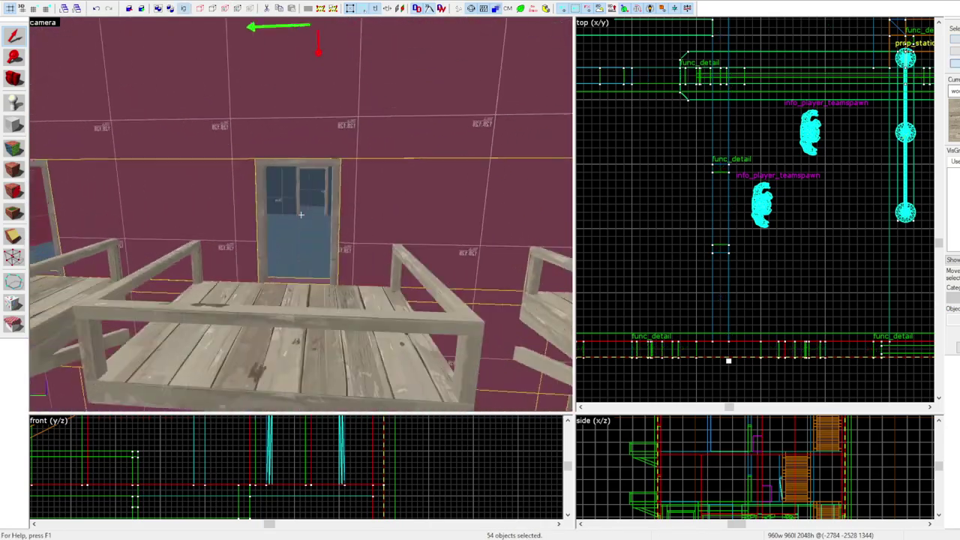
pyautogui.press('w')
pyautogui.press('z')
pyautogui.click(329, 204)
pyautogui.press('z')
pyautogui.press('w')
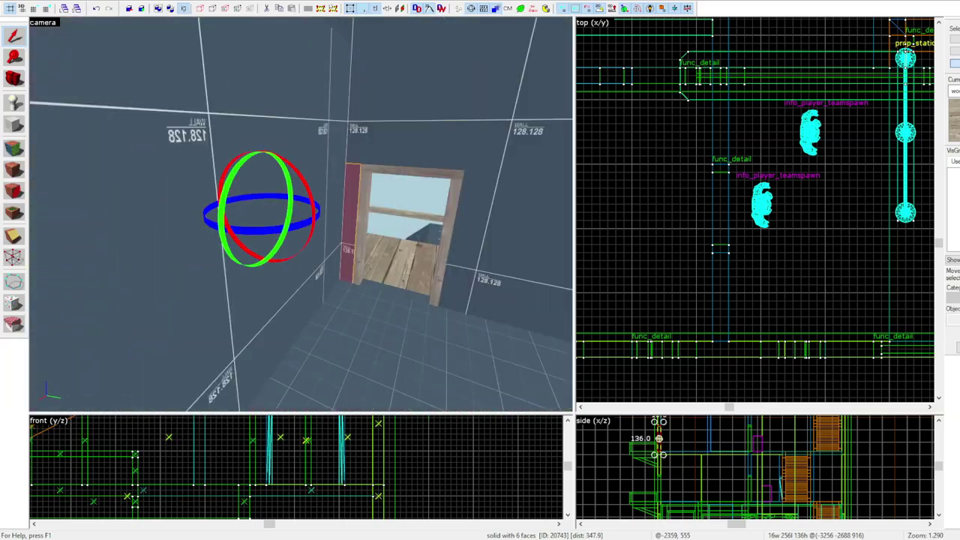
pyautogui.press('Escape')
pyautogui.click(377, 200)
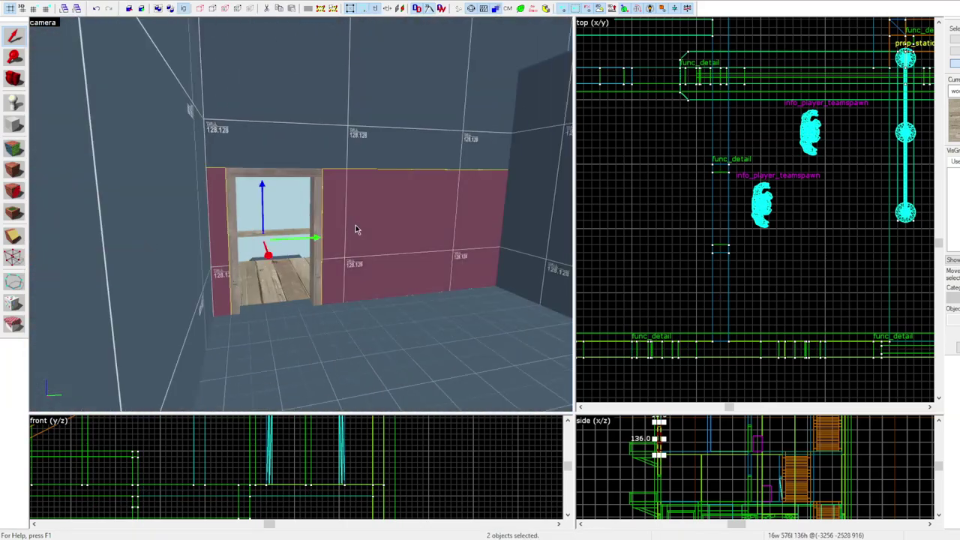
pyautogui.press('z')
pyautogui.press('w')
pyautogui.press('s')
pyautogui.press('z')
pyautogui.scroll(-5, 701, 183)
pyautogui.scroll(5, 662, 167)
pyautogui.hotkey('shift', 'x')
pyautogui.press('Escape')
pyautogui.press('Escape')
# Copy the balcony door frame along the wall to between the two balcony doors and raise its jamb bottoms to window height
pyautogui.click(685, 290)
pyautogui.moveTo(685, 289)
pyautogui.keyDown('shift'); pyautogui.mouseDown()
pyautogui.moveTo(683, 157)
pyautogui.moveTo(679, 176)
pyautogui.mouseUp(); pyautogui.keyUp('shift')
pyautogui.scroll(3, 679, 177)
pyautogui.hotkey('shift', 'v')
pyautogui.scroll(5, 664, 448)
pyautogui.moveTo(639, 442); pyautogui.dragTo(737, 491)
pyautogui.moveTo(653, 458); pyautogui.dragTo(653, 438)
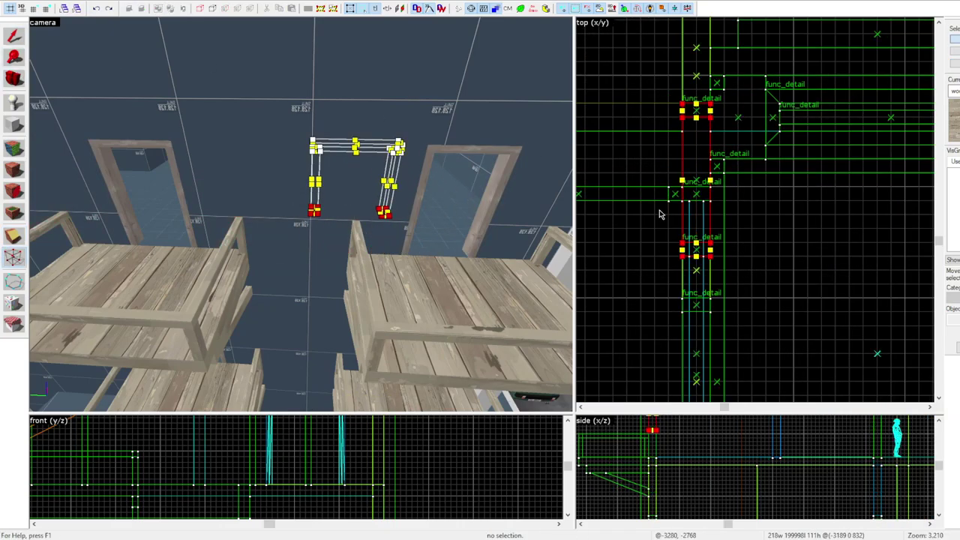
# Extend one side of the copied frame along the wall to an overall width of 112 units
pyautogui.scroll(-2, 656, 220)
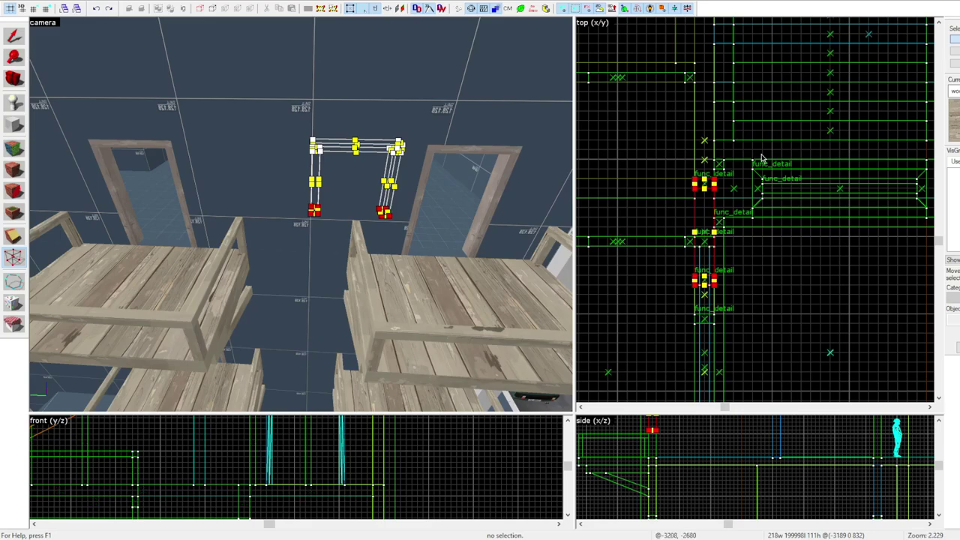
pyautogui.scroll(-2, 733, 212)
pyautogui.moveTo(673, 345); pyautogui.dragTo(672, 364, button='middle')
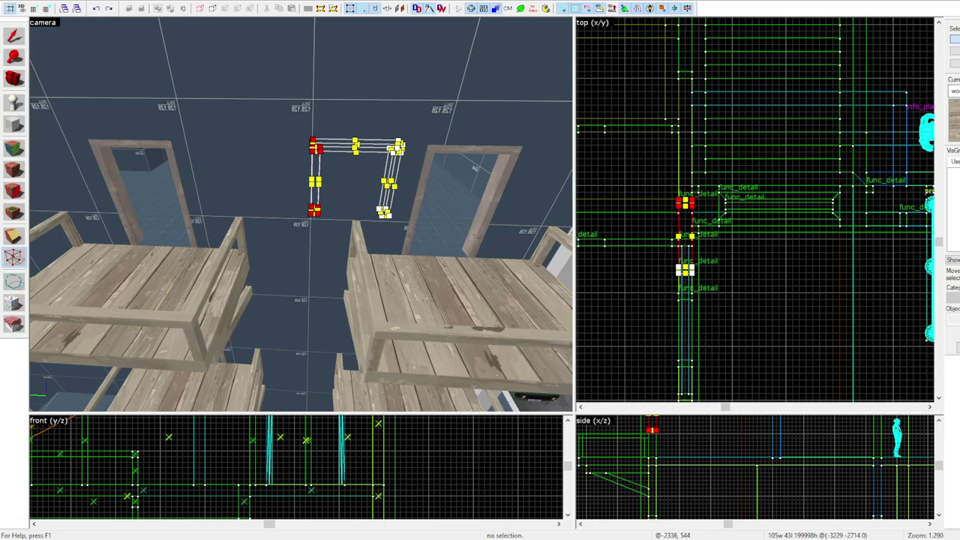
pyautogui.moveTo(647, 160); pyautogui.dragTo(658, 184, button='middle')
pyautogui.scroll(2, 525, 154)
pyautogui.scroll(-1, 525, 154)
pyautogui.press('z')
pyautogui.press('z')
pyautogui.hotkey('shift', 's')
# Copy the frame's top beam down as a sill, completing a window frame 112 units wide and 88 units high
pyautogui.click(157, 167)
pyautogui.press('z')
pyautogui.click(301, 215)
pyautogui.moveTo(750, 450); pyautogui.dragTo(766, 479, button='middle')
pyautogui.keyDown('shift'); pyautogui.moveTo(669, 424); pyautogui.dragTo(671, 458); pyautogui.keyUp('shift')
pyautogui.scroll(3, 667, 477)
pyautogui.hotkey('ctrl', 'w')
pyautogui.press('z')
pyautogui.press('z')
pyautogui.click(252, 225)
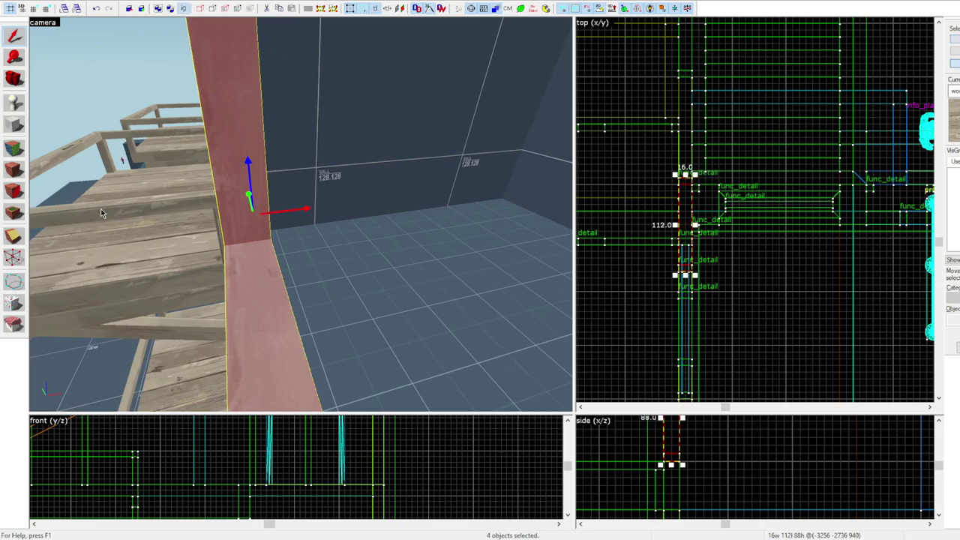
# Examine the balcony wall around the new window frame from inside the upper room
pyautogui.press('z')
pyautogui.click(301, 214)
pyautogui.press('z')
pyautogui.hotkey('ctrl', 'w')
pyautogui.click(455, 211)
pyautogui.hotkey('ctrl', 'w')
pyautogui.press('z')
pyautogui.press('z')
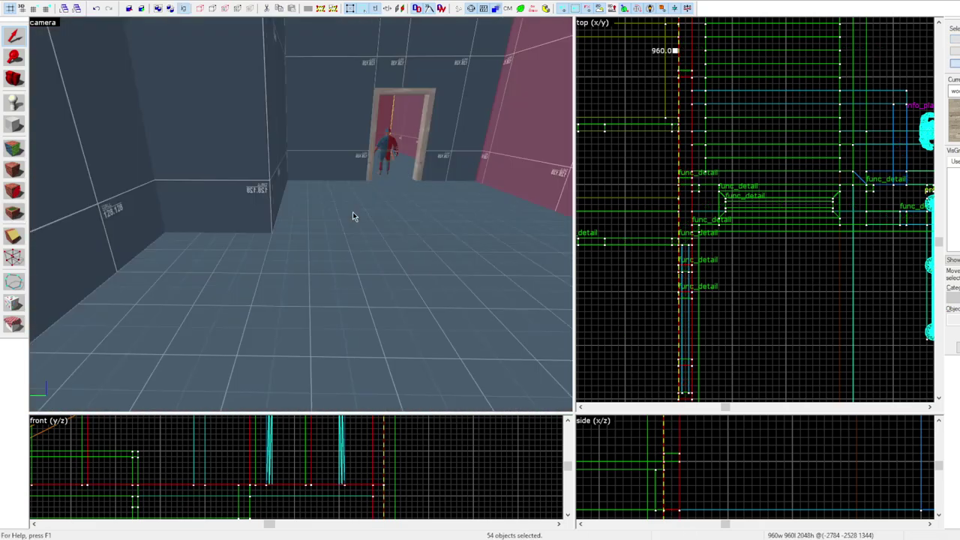
# Select the window frame between the balcony doors and raise its sill by vertex editing to an overall height of 80 units
pyautogui.press('z')
pyautogui.press('z')
pyautogui.press('z')
pyautogui.press('z')
pyautogui.hotkey('ctrl', 'w')
pyautogui.click(302, 214)
pyautogui.hotkey('ctrl', 'w')
pyautogui.press('z')
pyautogui.press('z')
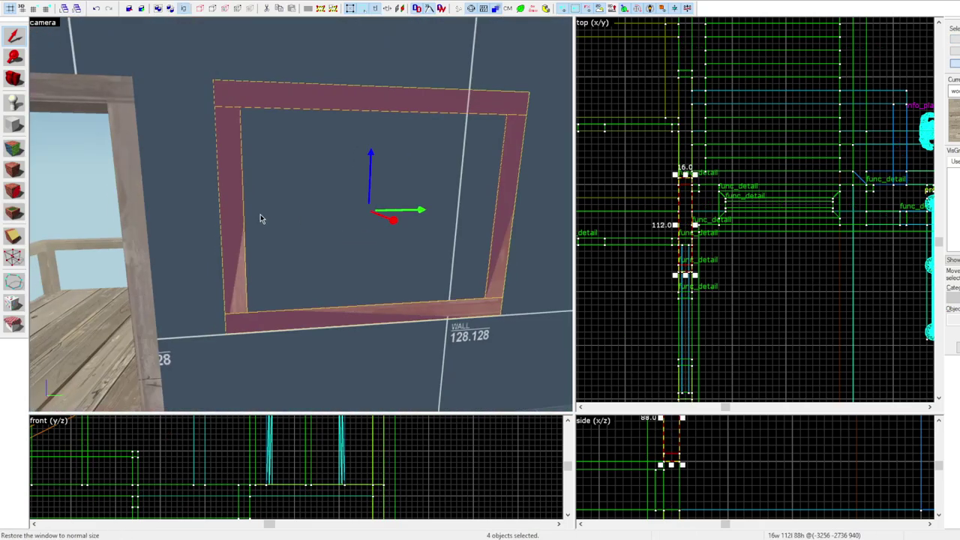
pyautogui.scroll(-5, 288, 218)
pyautogui.hotkey('shift', 'v')
pyautogui.moveTo(688, 463); pyautogui.dragTo(688, 455)
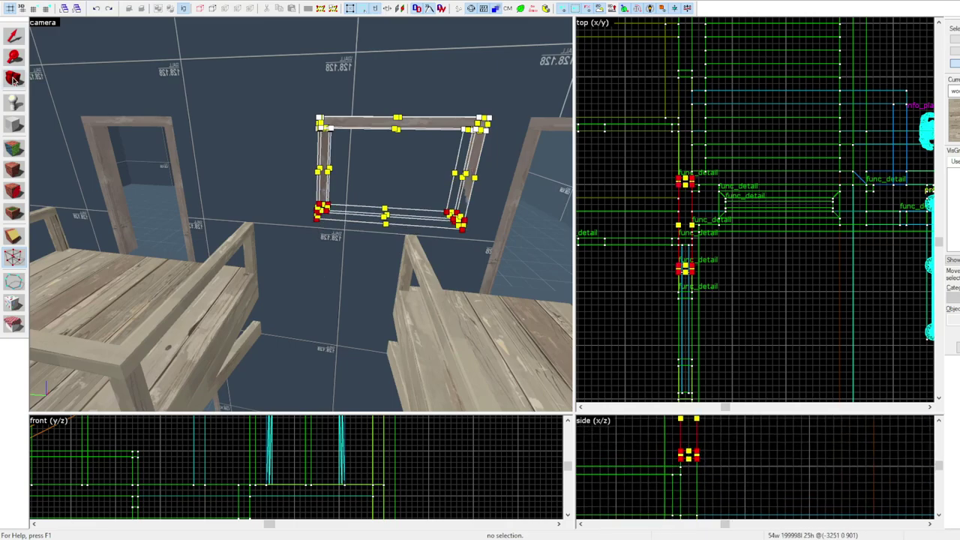
# Split the wall section between the balcony doors with vertical clips along both outer sides of the window frame
pyautogui.press('z')
pyautogui.hotkey('shift', 's')
pyautogui.click(301, 214)
pyautogui.hotkey('shift', 'x')
pyautogui.scroll(2, 699, 241)
pyautogui.moveTo(670, 235); pyautogui.dragTo(715, 253)
pyautogui.hotkey('shift', 's')
pyautogui.scroll(1, 301, 215)
pyautogui.hotkey('shift', 'x')
pyautogui.scroll(-4, 694, 218)
pyautogui.scroll(2, 696, 232)
pyautogui.press('z')
pyautogui.press('z')
pyautogui.scroll(2, 701, 244)
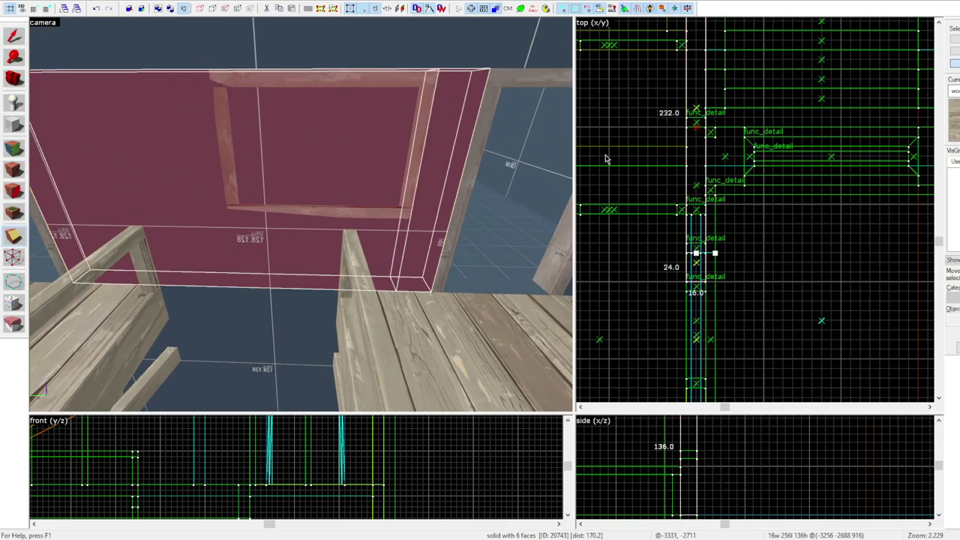
pyautogui.moveTo(606, 159); pyautogui.dragTo(608, 181, button='middle')
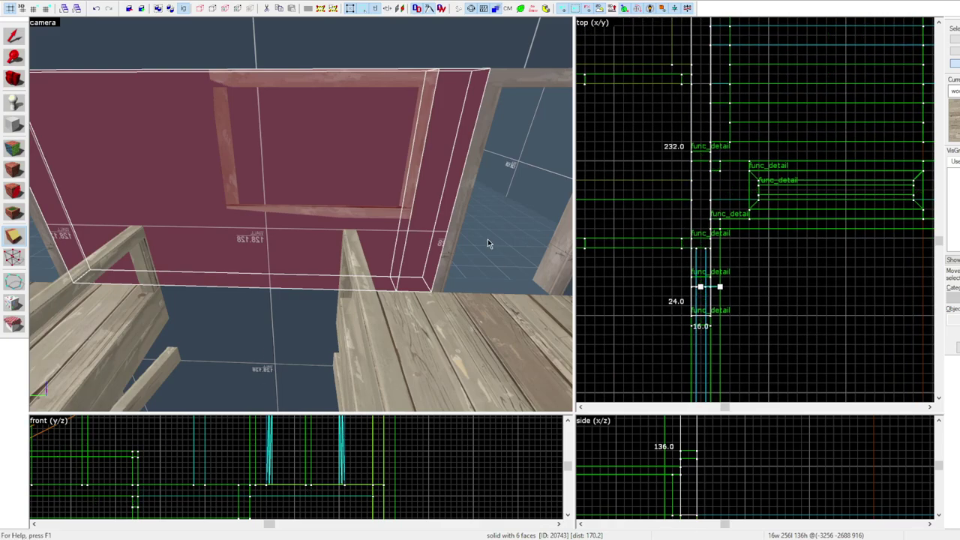
pyautogui.press('Return')
pyautogui.moveTo(700, 159); pyautogui.dragTo(700, 176, button='middle')
pyautogui.moveTo(692, 169); pyautogui.dragTo(710, 169)
pyautogui.press('Return')
# Clip the wall piece behind the frame along the sill and delete the 112 by 80 unit part filling the window
pyautogui.hotkey('shift', 's')
pyautogui.click(700, 236)
pyautogui.hotkey('shift', 'x')
pyautogui.scroll(-2, 690, 458)
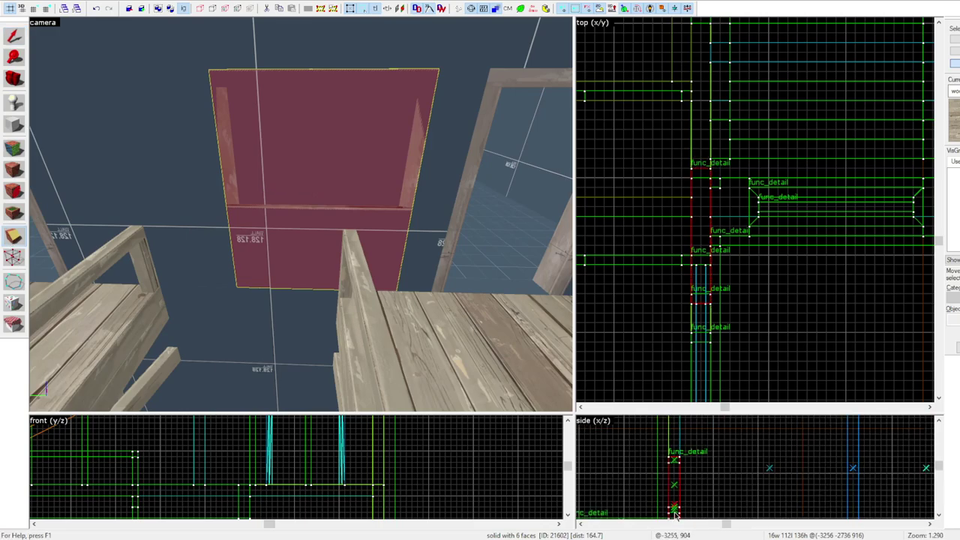
pyautogui.moveTo(669, 513); pyautogui.dragTo(681, 512)
pyautogui.press('Return')
pyautogui.moveTo(676, 514); pyautogui.dragTo(682, 500, button='middle')
pyautogui.press('z')
pyautogui.press('s')
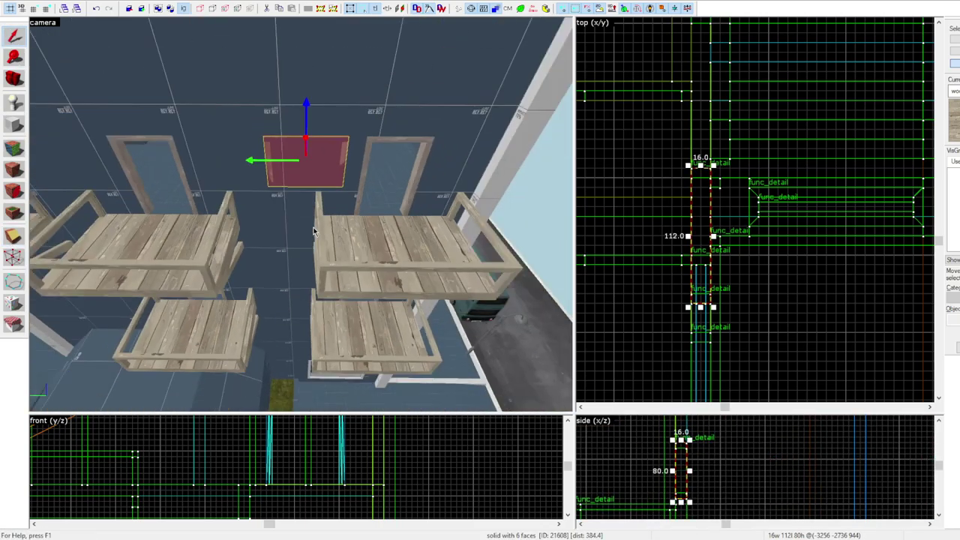
pyautogui.press('w')
pyautogui.press('z')
pyautogui.press('Delete')
pyautogui.press('z')
pyautogui.press('z')
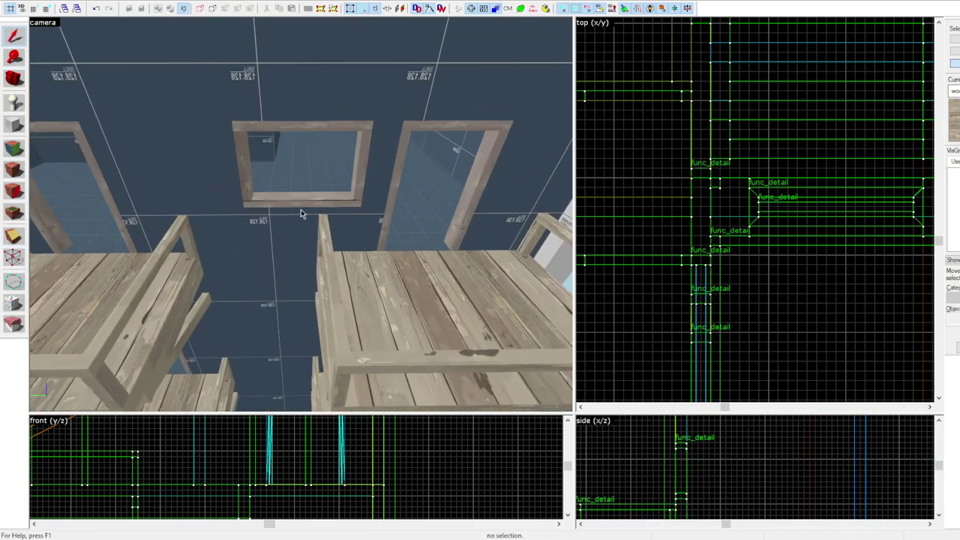
# Copy the window frame's sill up into the opening as the block for the pane
pyautogui.click(301, 205)
pyautogui.click(621, 197)
pyautogui.press('z')
pyautogui.press('z')
pyautogui.hotkey('ctrl', 'w')
pyautogui.click(301, 229)
pyautogui.click(627, 141)
pyautogui.click(301, 228)
pyautogui.hotkey('ctrl', 'w')
pyautogui.click(301, 228)
pyautogui.scroll(5, 675, 501)
pyautogui.keyDown('shift'); pyautogui.moveTo(690, 488); pyautogui.dragTo(690, 473); pyautogui.keyUp('shift')
# Make the copied block thinner than the frame and fit its length between the two jambs on a finer grid
pyautogui.click(34, 10)
pyautogui.scroll(5, 709, 174)
pyautogui.moveTo(714, 155); pyautogui.dragTo(703, 154)
pyautogui.scroll(-8, 686, 231)
pyautogui.scroll(5, 690, 310)
pyautogui.scroll(5, 698, 474)
pyautogui.moveTo(698, 474); pyautogui.dragTo(718, 474)
pyautogui.scroll(4, 677, 66)
pyautogui.moveTo(691, 81); pyautogui.dragTo(691, 111)
pyautogui.scroll(1, 739, 99)
pyautogui.moveTo(711, 340); pyautogui.dragTo(732, 324)
# Stretch the pane block vertically so it fills the window frame from sill to top beam
pyautogui.press('z')
pyautogui.press('z')
pyautogui.scroll(-6, 740, 464)
pyautogui.press('z')
pyautogui.press('z')
pyautogui.scroll(-7, 780, 261)
pyautogui.scroll(3, 775, 353)
pyautogui.press('z')
pyautogui.press('z')
pyautogui.scroll(-1, 721, 467)
pyautogui.moveTo(720, 459); pyautogui.dragTo(721, 501)
pyautogui.press('Escape')
# Apply the glass texture to the new window pane
pyautogui.press('z')
pyautogui.hotkey('shift', 'a')
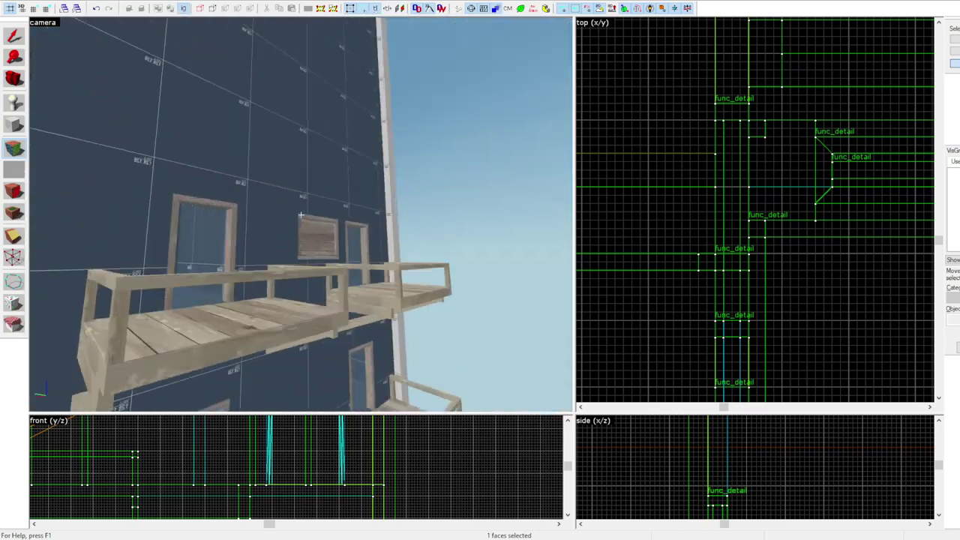
pyautogui.click(301, 215)
pyautogui.press('z')
pyautogui.hotkey('shift', 's')
pyautogui.click(196, 189)
pyautogui.click(13, 162)
pyautogui.hotkey('shift', 'a')
pyautogui.click(239, 156)
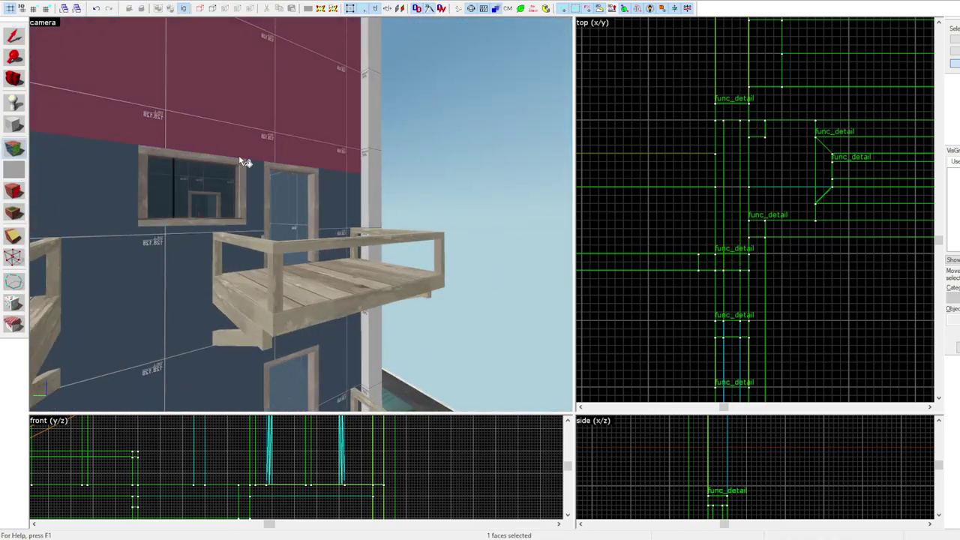
pyautogui.hotkey('shift', 's')
pyautogui.click(240, 188)
pyautogui.click(14, 163)
pyautogui.hotkey('shift', 'a')
pyautogui.press('z')
pyautogui.click(300, 214)
pyautogui.rightClick(501, 187)
pyautogui.hotkey('shift', 's')
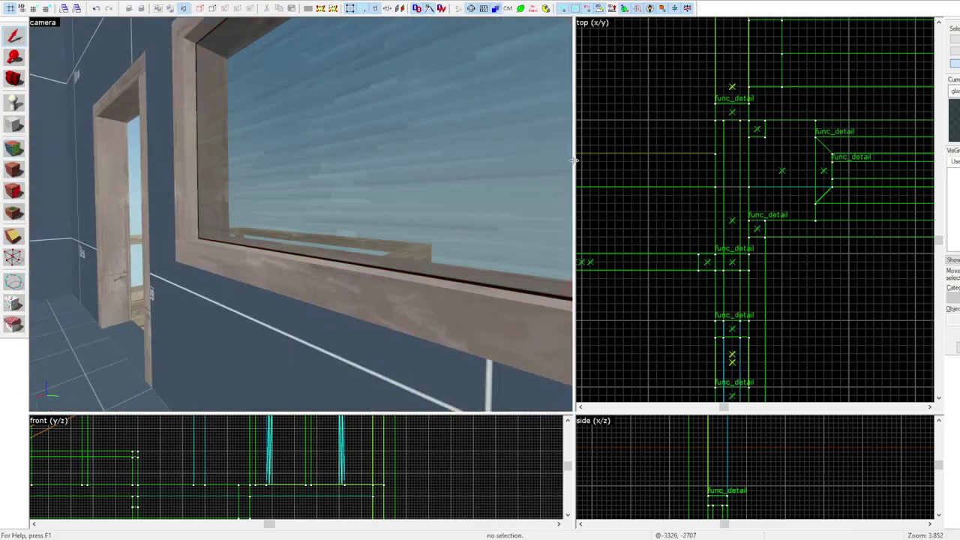
# Select the window frame together with its glass pane and tie them into one func_detail entity
pyautogui.press('z')
pyautogui.press('z')
pyautogui.click(243, 188)
pyautogui.click(955, 39)
pyautogui.press('z')
pyautogui.press('z')
pyautogui.keyDown('ctrl'); pyautogui.click(181, 199); pyautogui.keyUp('ctrl')
pyautogui.hotkey('ctrl', 't')
pyautogui.press('z')
pyautogui.press('z')
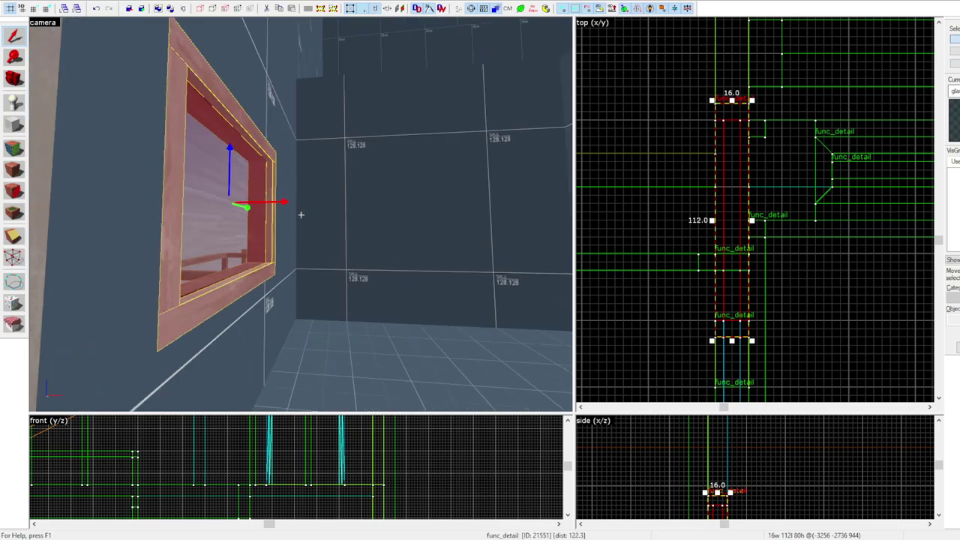
# Copy the finished window along the balcony wall to the stretch between the next two upper balcony doors
pyautogui.scroll(-6, 764, 151)
pyautogui.moveTo(764, 151); pyautogui.dragTo(755, 275, button='middle')
pyautogui.keyDown('shift'); pyautogui.moveTo(755, 275); pyautogui.dragTo(755, 126); pyautogui.keyUp('shift')
pyautogui.press('z')
pyautogui.press('z')
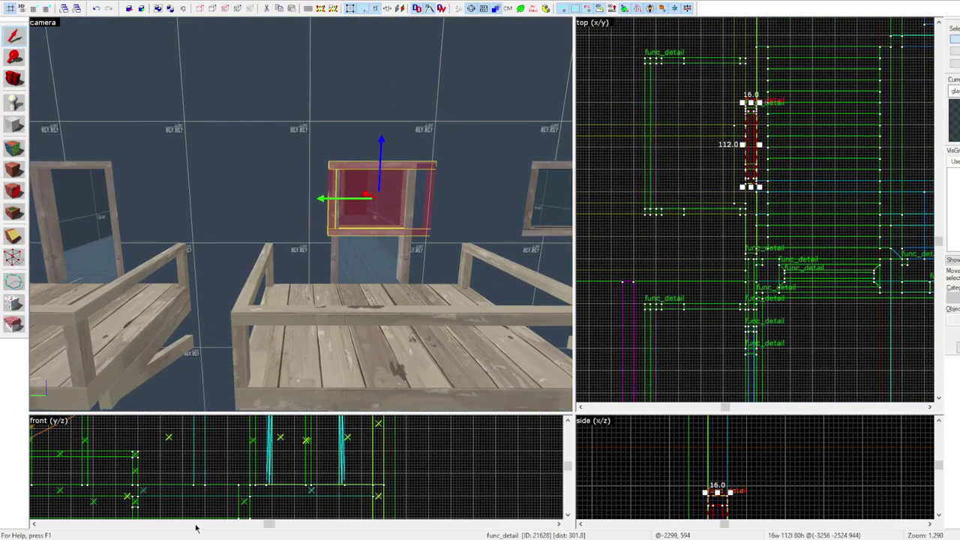
pyautogui.moveTo(330, 199); pyautogui.dragTo(209, 200)
pyautogui.press('z')
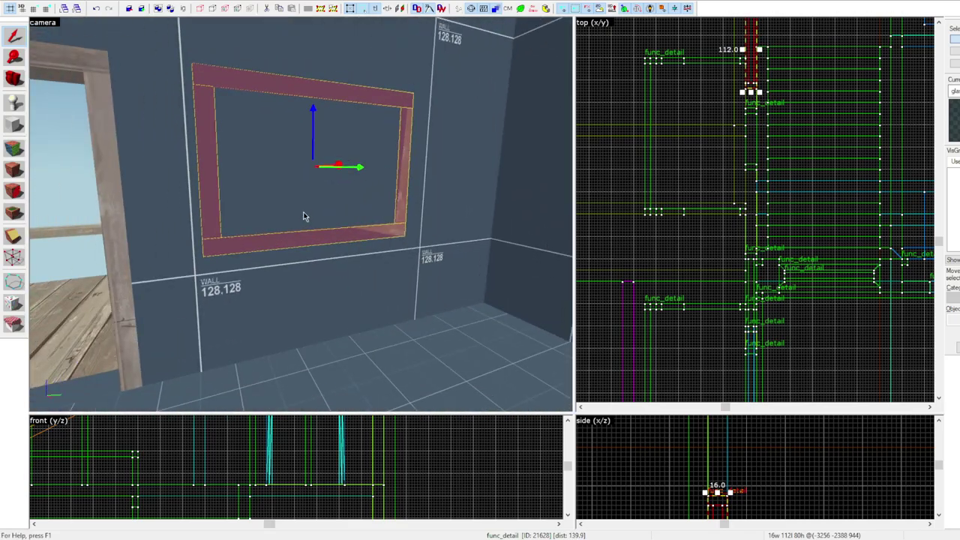
# Clip the wall around the second window and remove the part filling its frame
pyautogui.press('z')
pyautogui.click(320, 216)
pyautogui.hotkey('ctrl', 'w')
pyautogui.click(320, 217)
pyautogui.press('z')
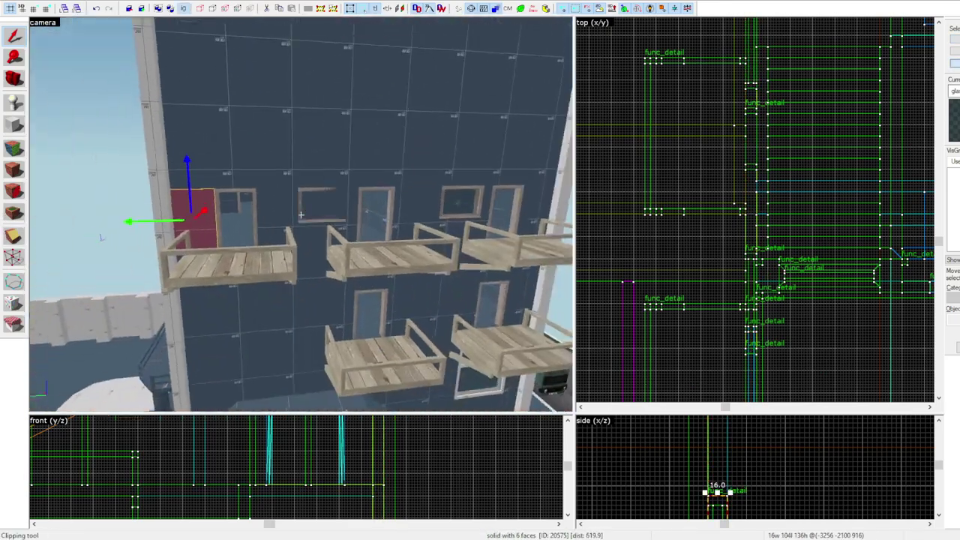
pyautogui.press('s')
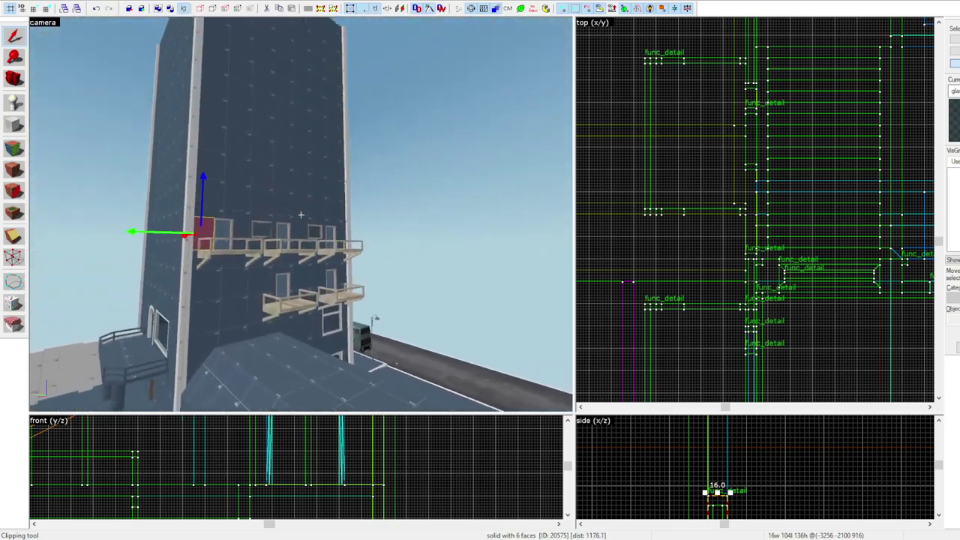
pyautogui.press('z')
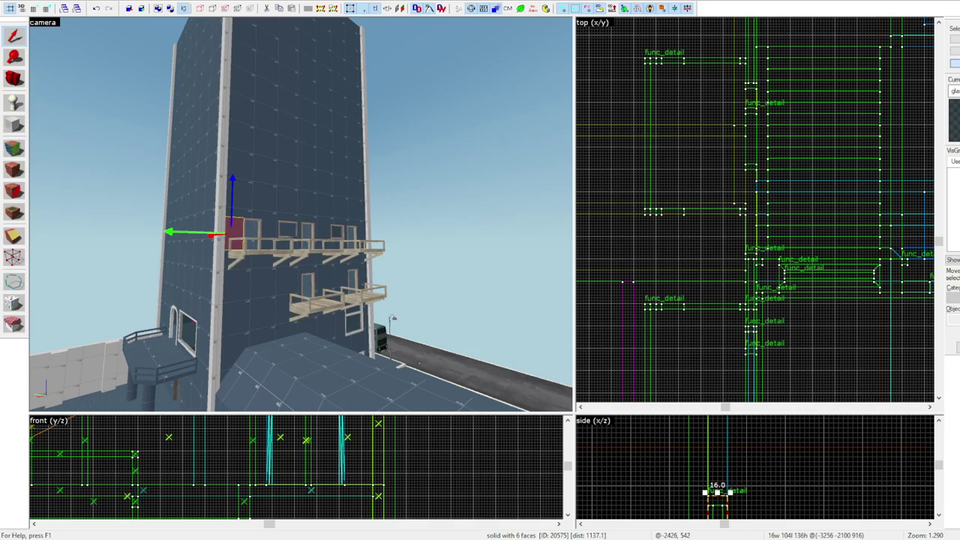
pyautogui.scroll(5, 210, 221)
pyautogui.scroll(2, 785, 156)
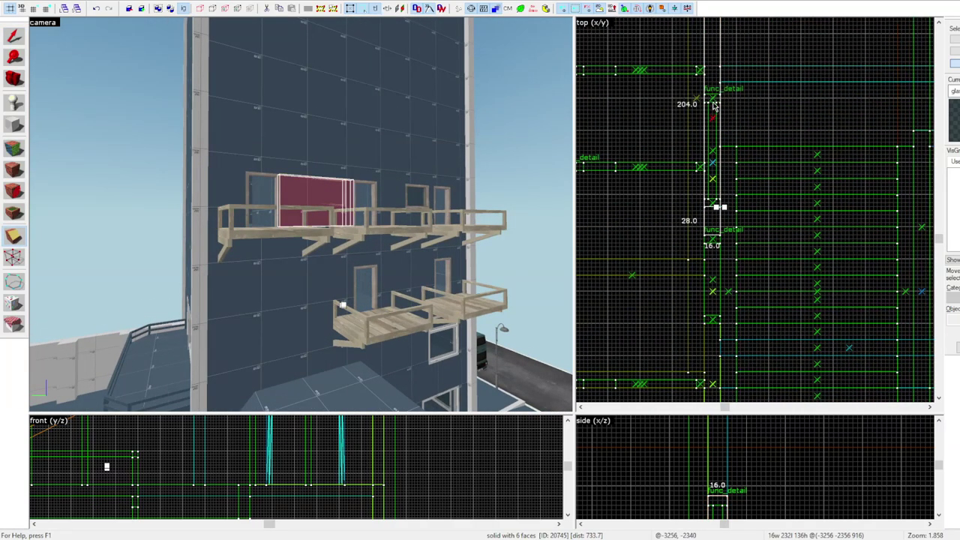
pyautogui.moveTo(718, 492); pyautogui.dragTo(710, 503)
pyautogui.scroll(5, 710, 503)
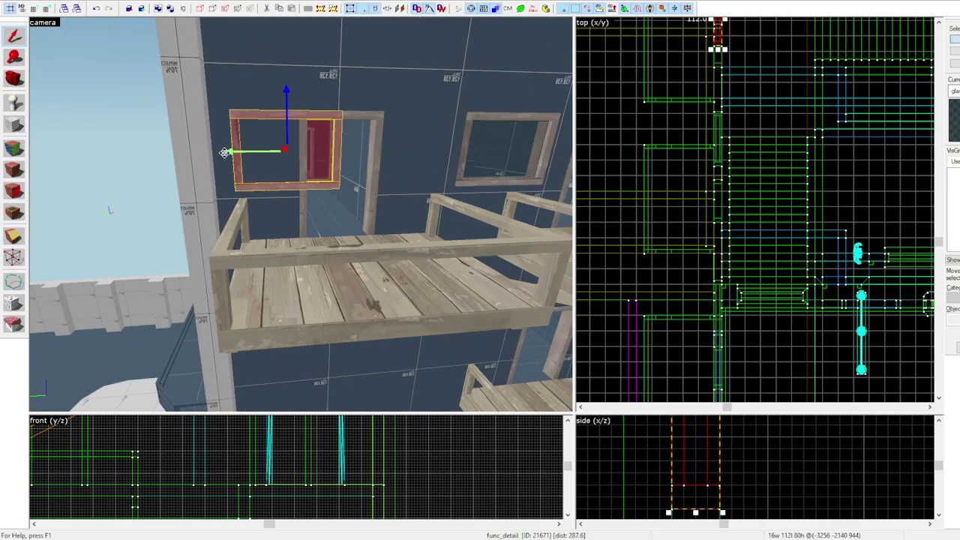
# Place a third window copy between the end balcony door and the building corner, and shorten it to about 80 units wide
pyautogui.moveTo(224, 152)
pyautogui.mouseDown()
pyautogui.moveTo(168, 160)
pyautogui.moveTo(180, 159)
pyautogui.mouseUp()
pyautogui.click(14, 257)
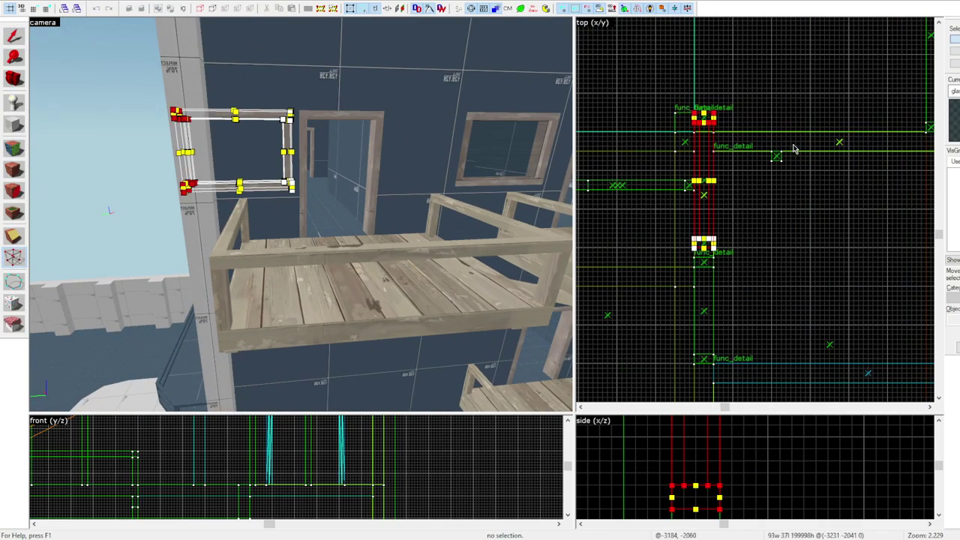
pyautogui.press('Down')
pyautogui.press('Down')
pyautogui.press('Down')
pyautogui.press('Down')
pyautogui.press('Down')
pyautogui.press('Down')
pyautogui.press('Down')
pyautogui.press('Down')
pyautogui.press('Down')
pyautogui.press('Down')
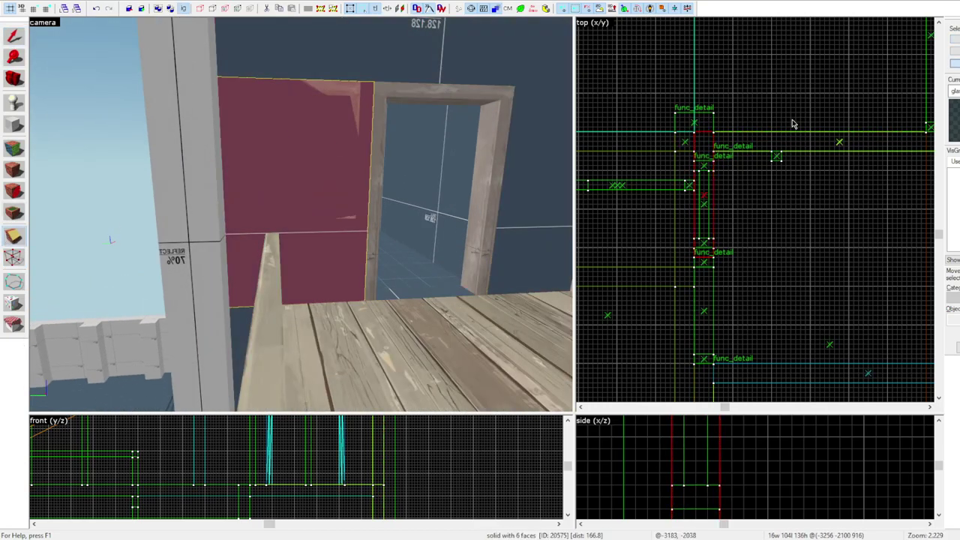
# Clip the wall beside the end balcony door around the third window and clear the opening within its frame
pyautogui.click(330, 236)
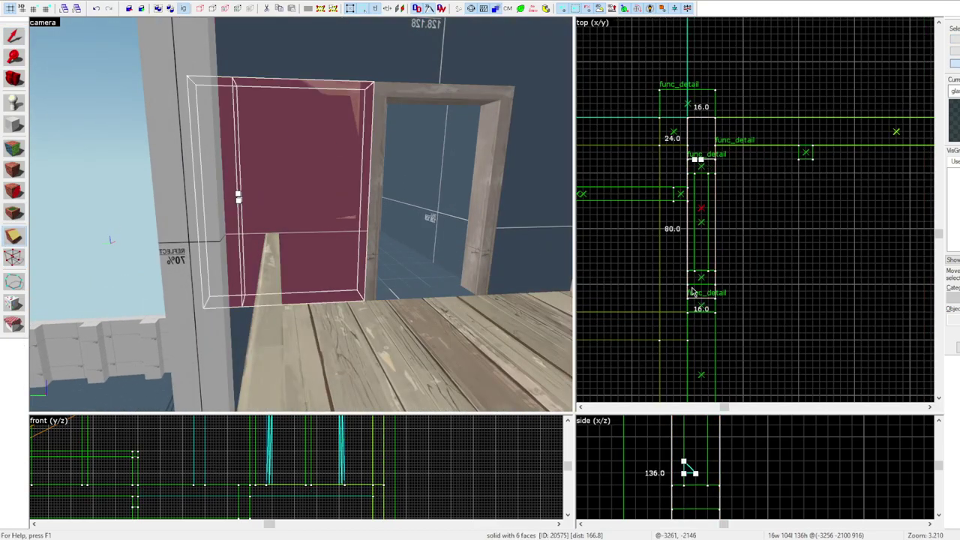
pyautogui.hotkey('shift', 's')
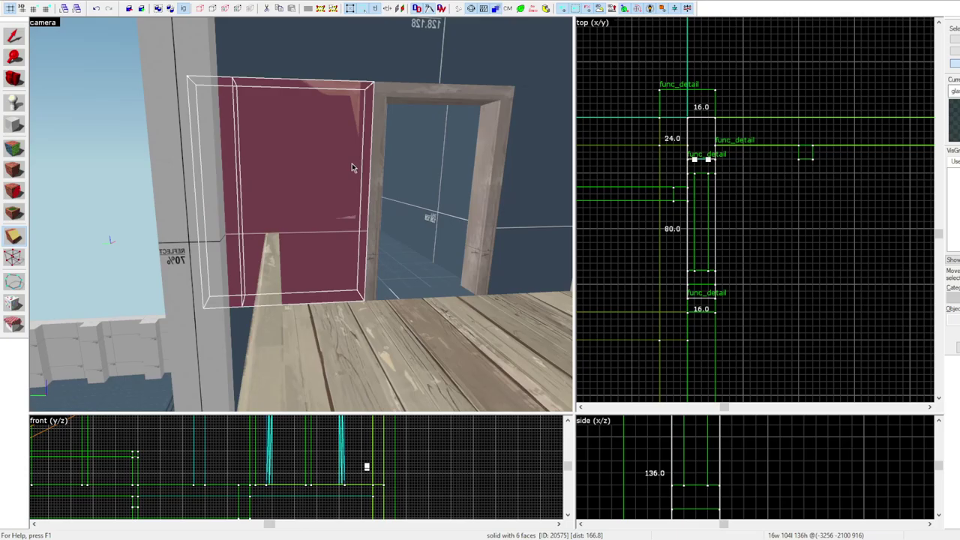
pyautogui.press('Return')
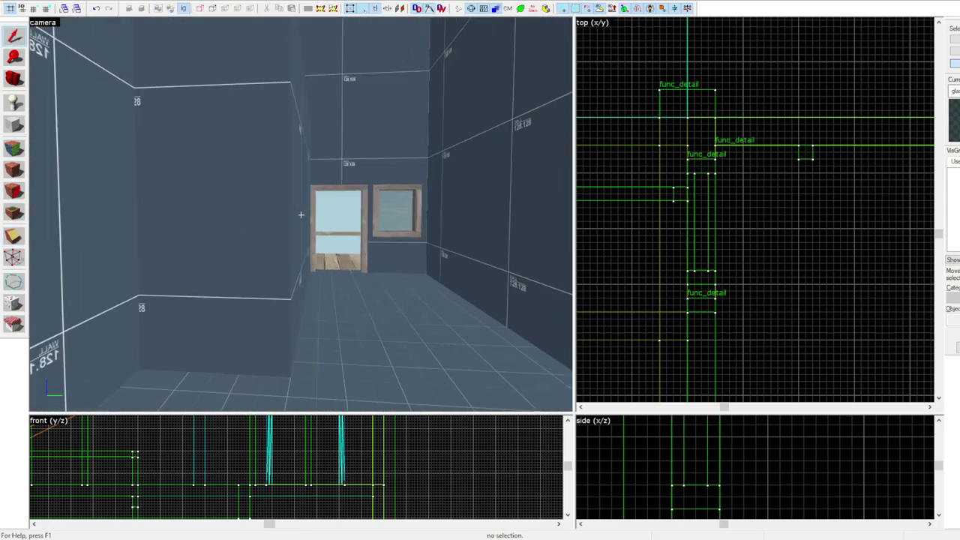
pyautogui.press('z')
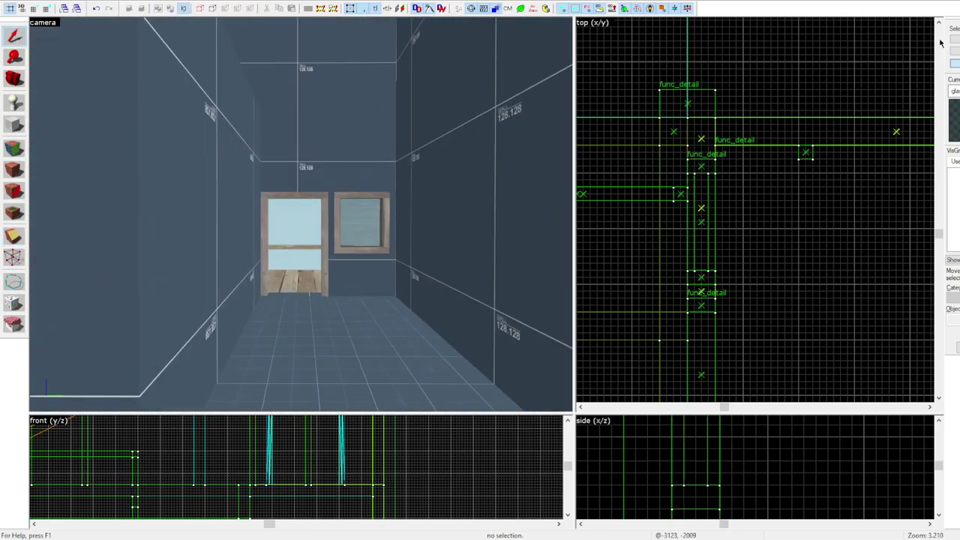
# Try to clip the three wall sections around the balcony doors on the floor below
pyautogui.click(954, 39)
pyautogui.press('z')
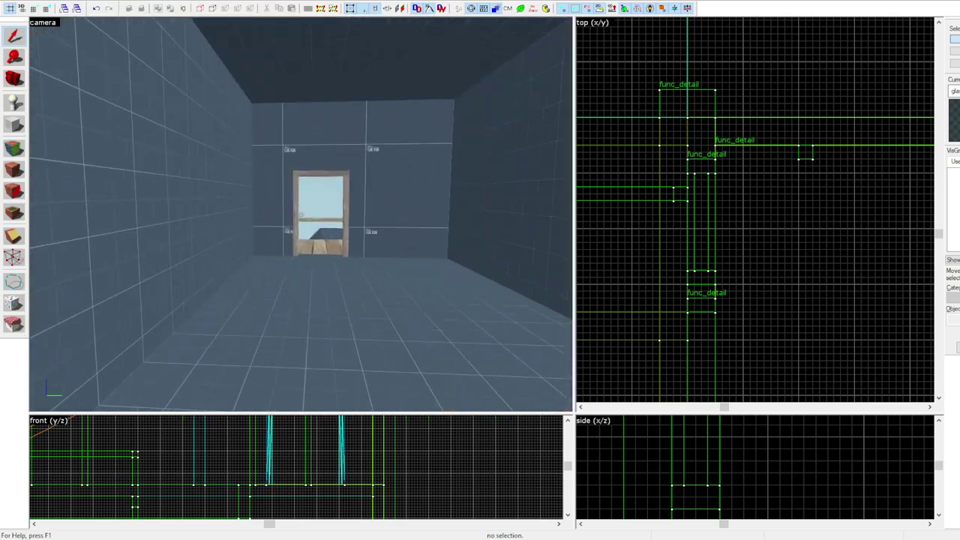
pyautogui.click(300, 215)
pyautogui.click(309, 200)
pyautogui.keyDown('ctrl'); pyautogui.click(154, 203); pyautogui.keyUp('ctrl')
pyautogui.hotkey('shift', 'x')
pyautogui.scroll(-8, 806, 196)
pyautogui.click(46, 10)
pyautogui.moveTo(836, 398); pyautogui.dragTo(760, 295, button='middle')
pyautogui.scroll(2, 778, 264)
pyautogui.press('z')
pyautogui.press('z')
pyautogui.scroll(-2, 821, 210)
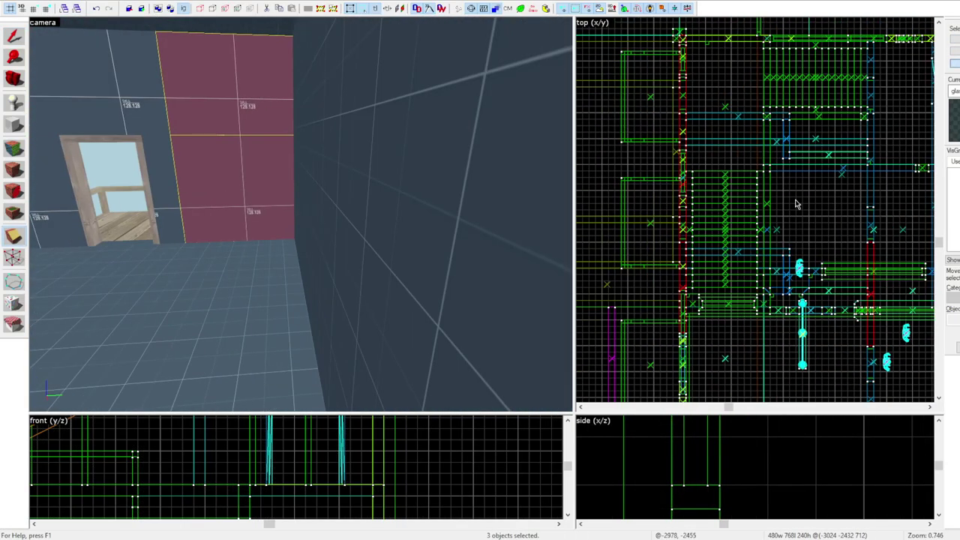
pyautogui.scroll(1, 730, 197)
pyautogui.scroll(-2, 193, 270)
pyautogui.scroll(8, 230, 266)
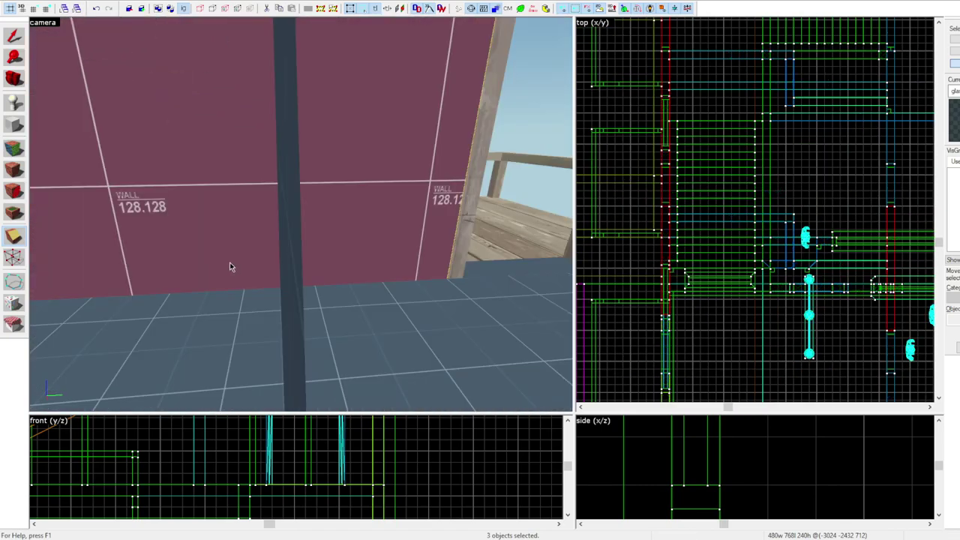
pyautogui.moveTo(756, 173); pyautogui.dragTo(746, 145, button='middle')
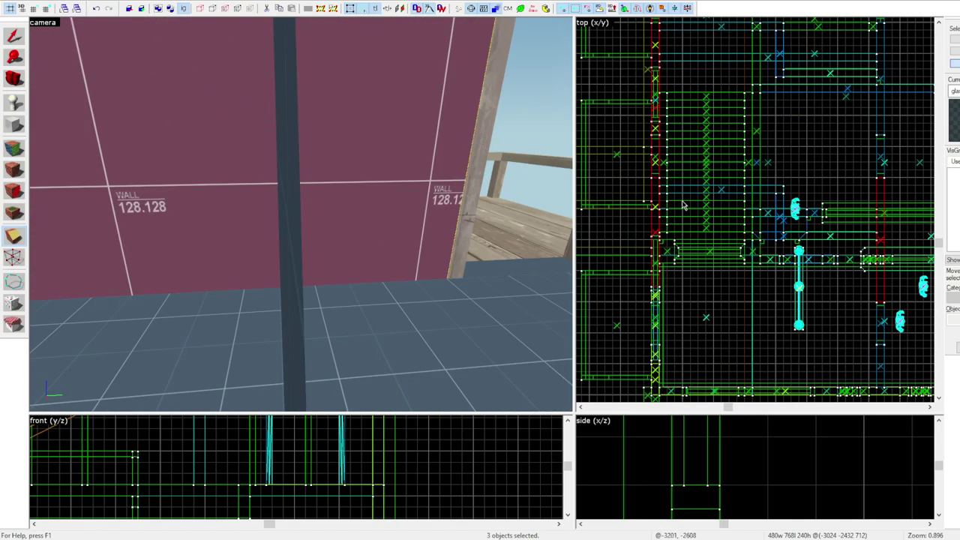
pyautogui.scroll(-1, 684, 205)
pyautogui.scroll(4, 645, 102)
pyautogui.press('z')
pyautogui.press('z')
pyautogui.hotkey('shift', 's')
pyautogui.click(345, 227)
pyautogui.hotkey('ctrl', 'z')
pyautogui.hotkey('shift', 'x')
pyautogui.press('Down')
pyautogui.scroll(-4, 761, 216)
# Examine the interior walls, door openings and stair ramp on the lower floor
pyautogui.click(12, 38)
pyautogui.click(71, 220)
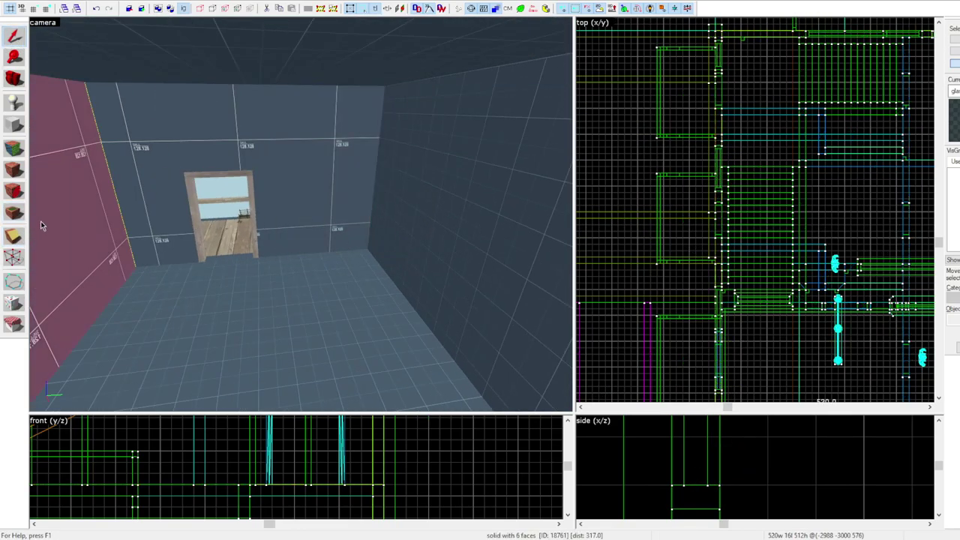
pyautogui.scroll(-3, 684, 257)
pyautogui.press('z')
pyautogui.press('w')
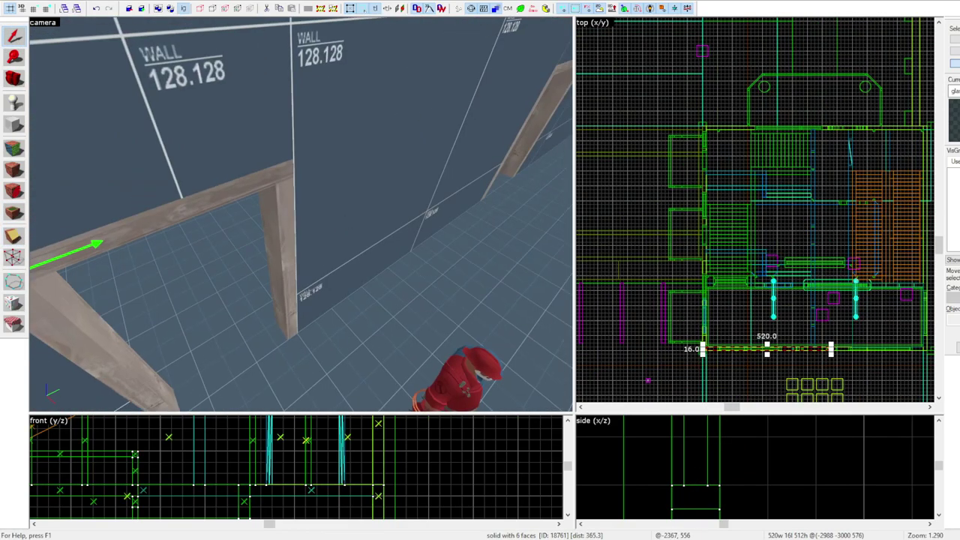
pyautogui.press('z')
pyautogui.scroll(3, 385, 221)
pyautogui.scroll(-3, 386, 221)
pyautogui.scroll(3, 386, 221)
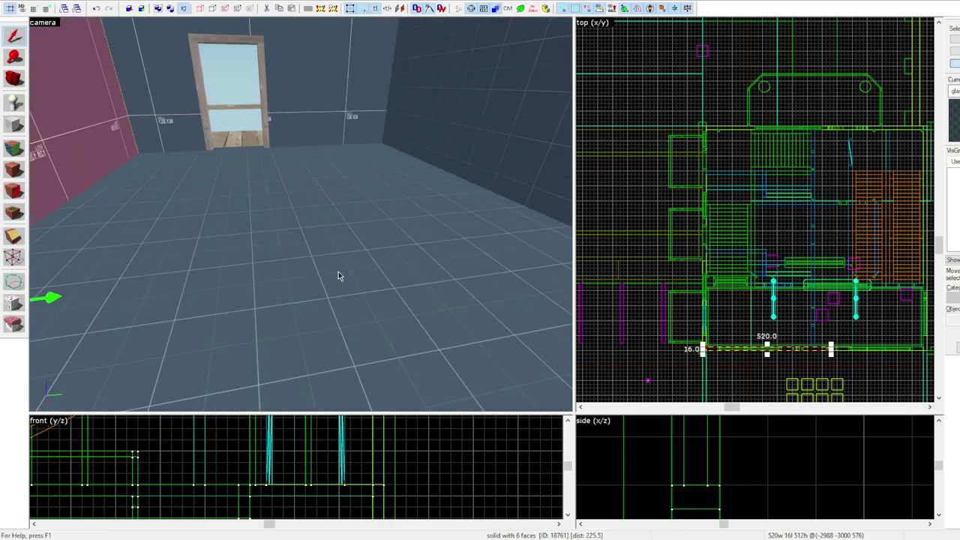
pyautogui.press('Escape')
pyautogui.press('z')
pyautogui.press('z')
pyautogui.scroll(-3, 279, 211)
pyautogui.press('z')
pyautogui.press('s')
pyautogui.press('z')
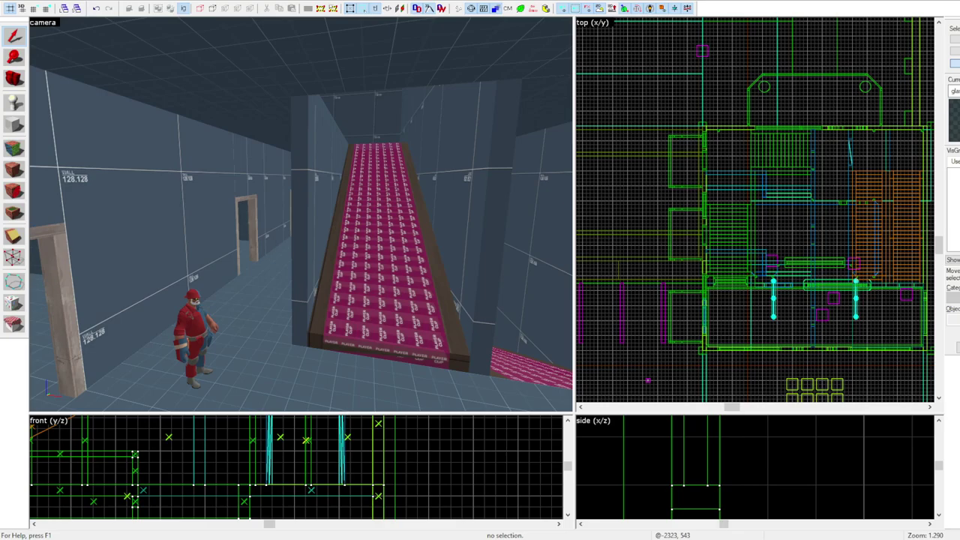
pyautogui.click(301, 214)
pyautogui.press('w')
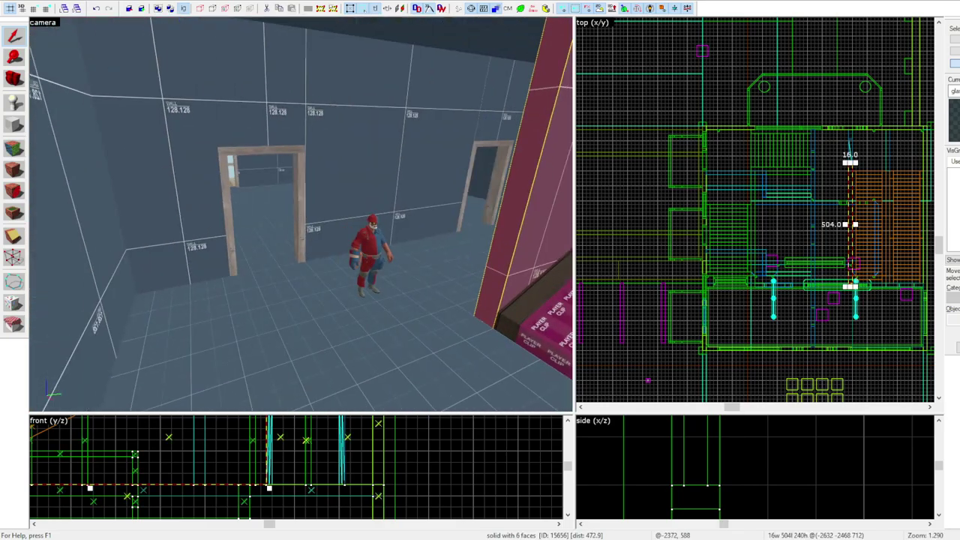
pyautogui.press('z')
pyautogui.click(264, 82)
pyautogui.press('Escape')
pyautogui.press('w')
pyautogui.click(343, 128)
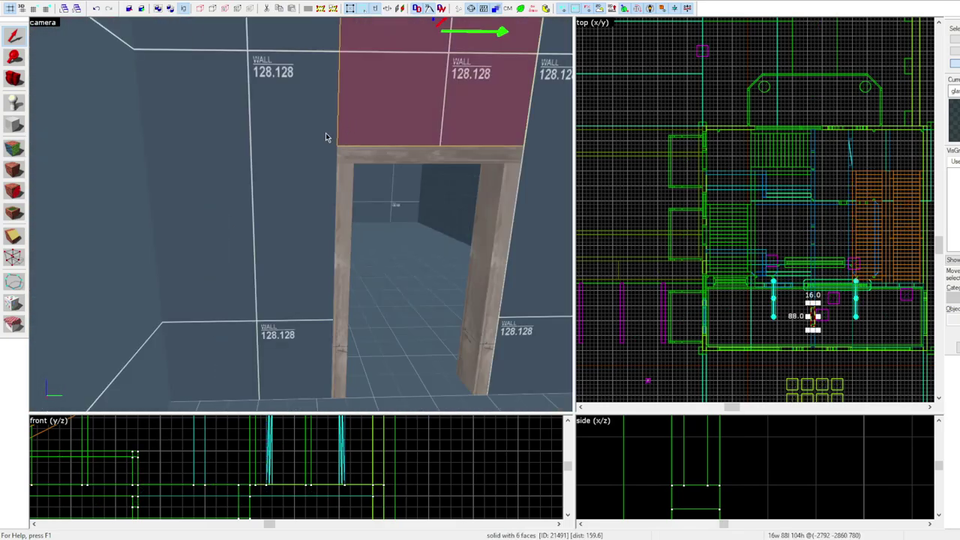
pyautogui.press('Escape')
pyautogui.click(276, 173)
pyautogui.press('w')
pyautogui.press('z')
pyautogui.press('s')
pyautogui.press('w')
pyautogui.press('z')
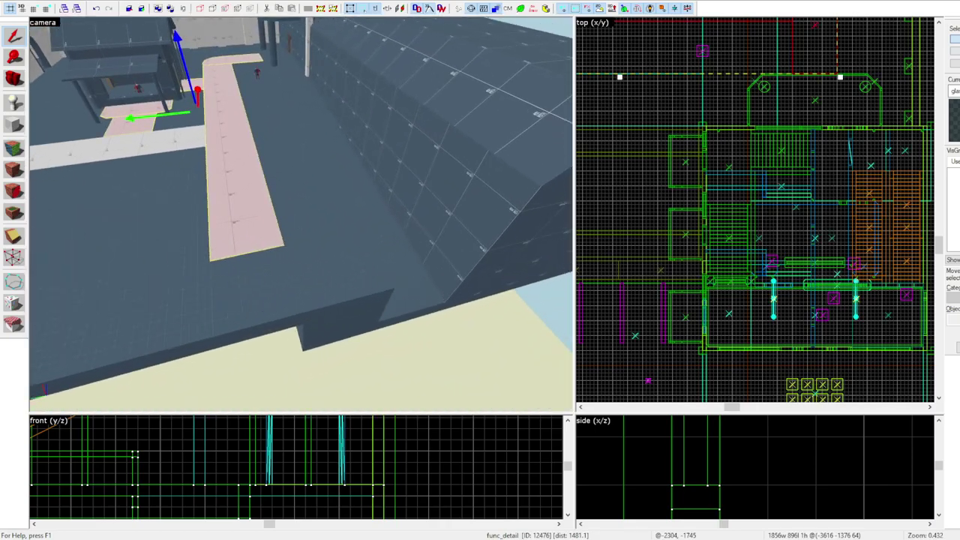
# Adjust the end of the light path surface and draw a 256 by 640 unit platform block at the map edge beyond it
pyautogui.scroll(5, 691, 130)
pyautogui.moveTo(689, 130); pyautogui.dragTo(696, 130)
pyautogui.hotkey('shift', 'b')
pyautogui.scroll(-2, 707, 171)
pyautogui.moveTo(653, 77); pyautogui.dragTo(715, 234)
pyautogui.press('Return')
pyautogui.hotkey('shift', 's')
pyautogui.scroll(2, 696, 105)
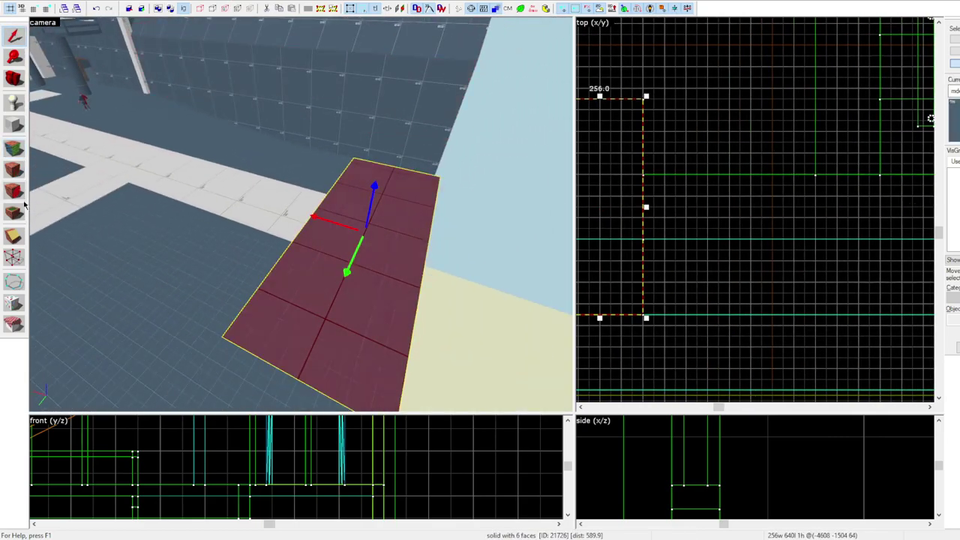
# Make the platform block 32 units thick and resize its width to 320 units
pyautogui.scroll(-3, 750, 210)
pyautogui.scroll(-3, 750, 472)
pyautogui.scroll(2, 301, 215)
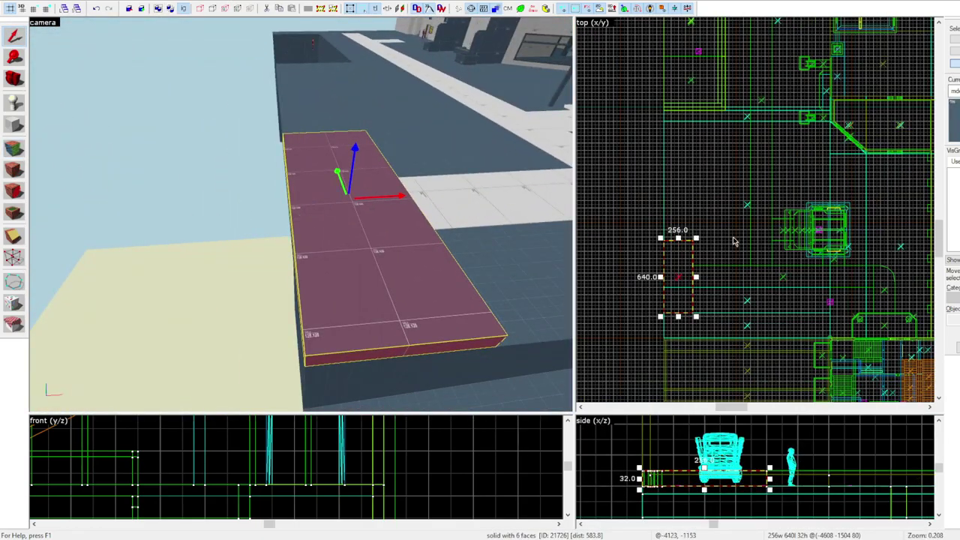
pyautogui.scroll(3, 750, 225)
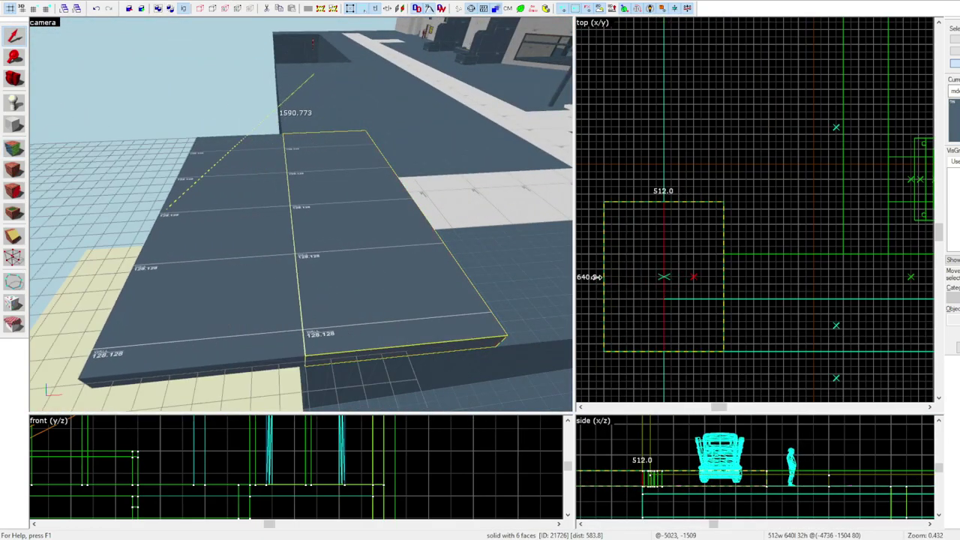
# Add a 192-unit-long block between the platform and the path, and shape it into a 64-unit-deep ramp
pyautogui.press('Return')
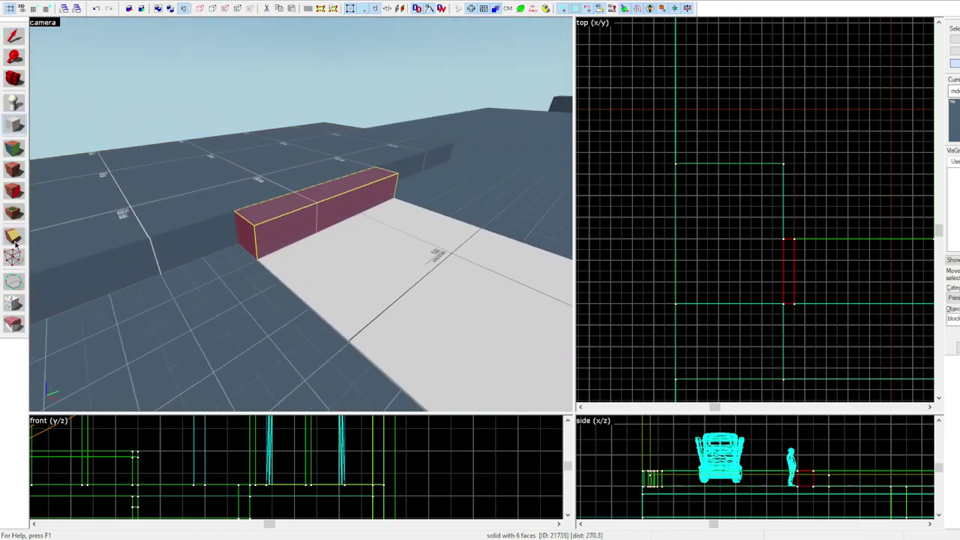
pyautogui.scroll(3, 813, 484)
pyautogui.hotkey('shift', 'v')
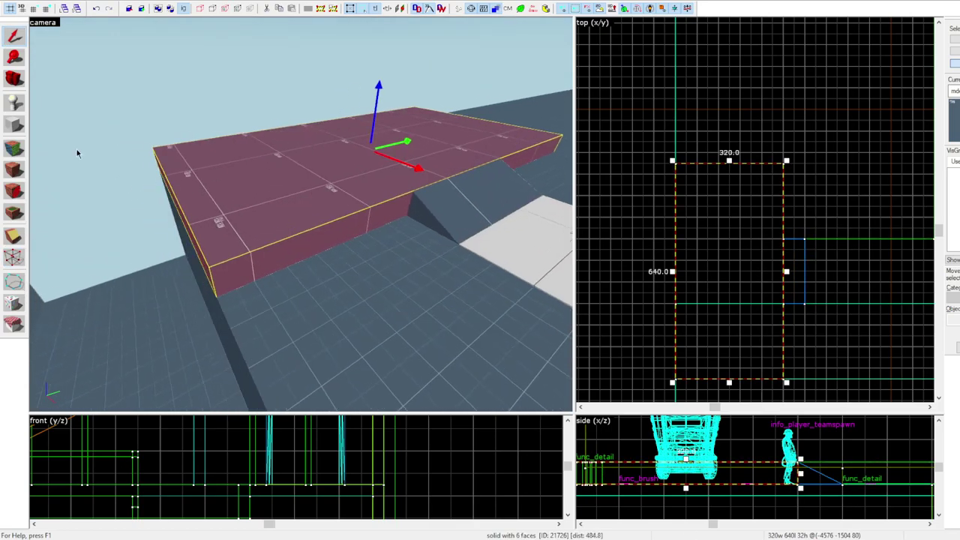
# Clip 32-unit border strips off the edges of the platform
pyautogui.hotkey('shift', 'b')
pyautogui.moveTo(675, 167); pyautogui.dragTo(796, 180)
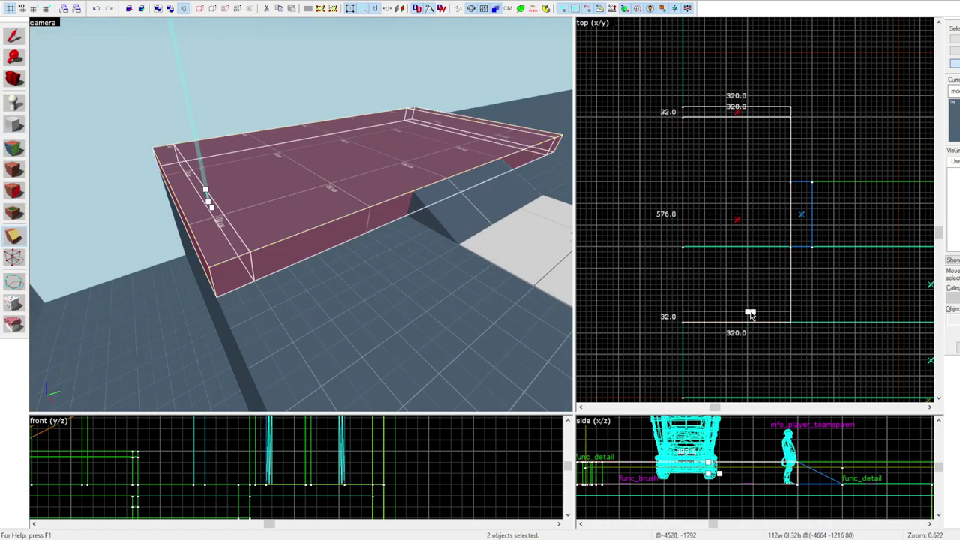
pyautogui.press('Return')
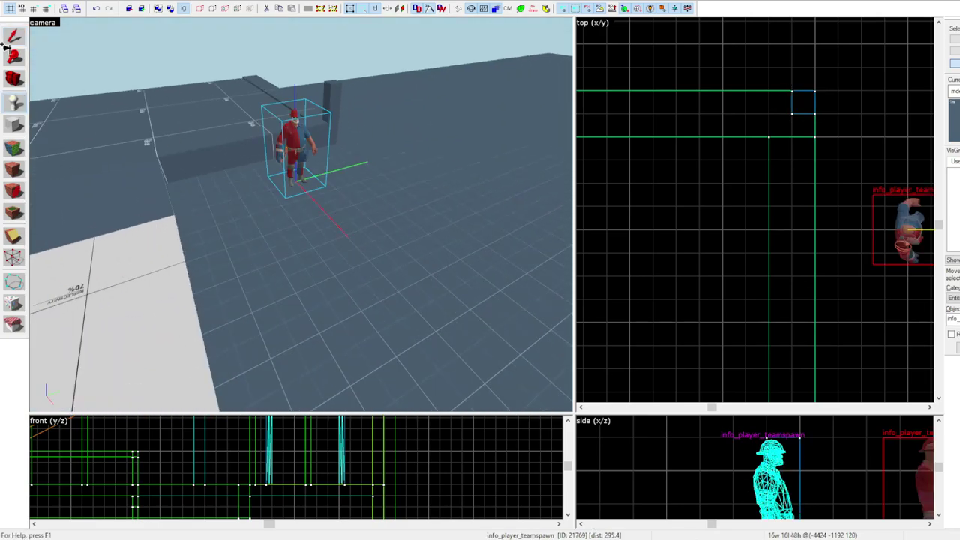
# Cut the corners off the 16 by 16 unit post at the platform corner to make it octagonal
pyautogui.click(13, 36)
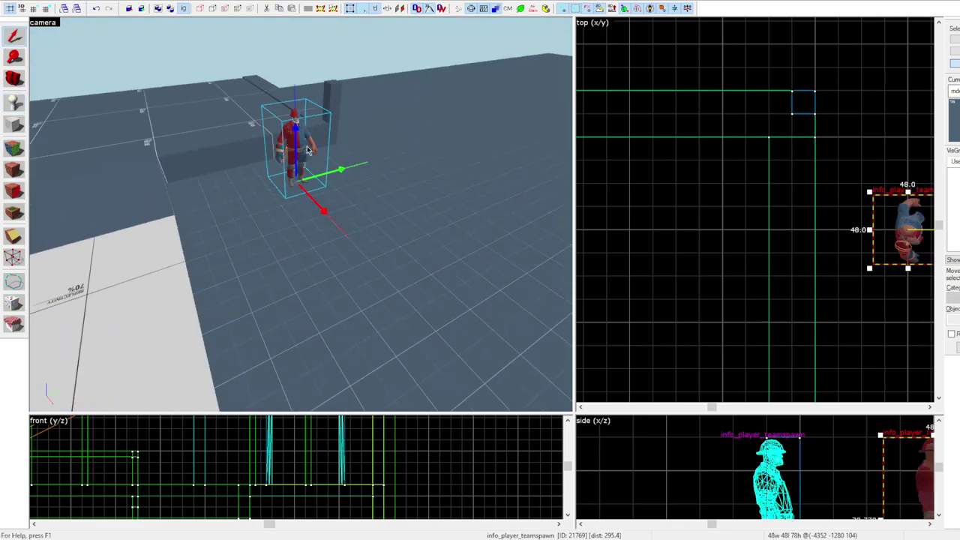
pyautogui.press('Escape')
pyautogui.click(793, 102)
pyautogui.scroll(2, 785, 99)
pyautogui.moveTo(808, 110); pyautogui.dragTo(807, 112)
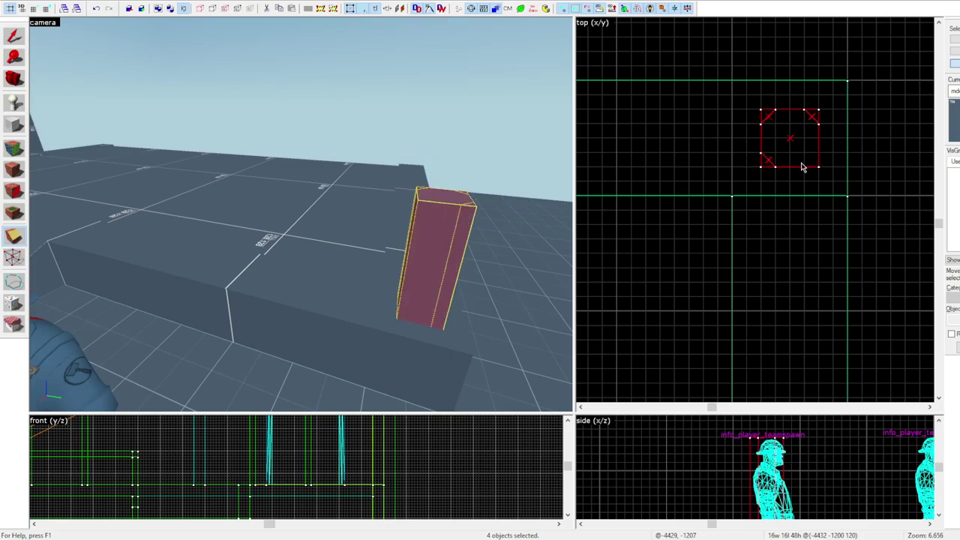
pyautogui.scroll(2, 812, 160)
pyautogui.moveTo(801, 172); pyautogui.dragTo(821, 152)
pyautogui.press('Return')
pyautogui.moveTo(816, 170); pyautogui.dragTo(806, 180, button='middle')
pyautogui.hotkey('shift', 's')
pyautogui.press('a')
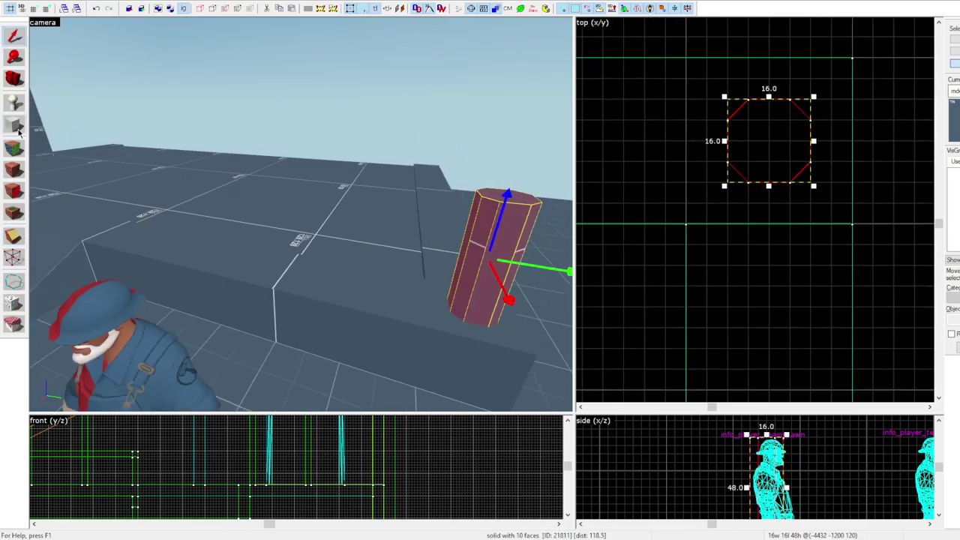
# Copy the octagonal post along the platform's front edge to the side of the ramp
pyautogui.scroll(-4, 763, 87)
pyautogui.keyDown('shift'); pyautogui.moveTo(764, 83); pyautogui.dragTo(747, 240); pyautogui.keyUp('shift')
pyautogui.scroll(5, 757, 174)
pyautogui.scroll(-6, 754, 173)
pyautogui.scroll(5, 747, 240)
# Cut the player spawn reference model and paste it onto the platform behind the posts
pyautogui.press('z')
pyautogui.click(390, 216)
pyautogui.press('Delete')
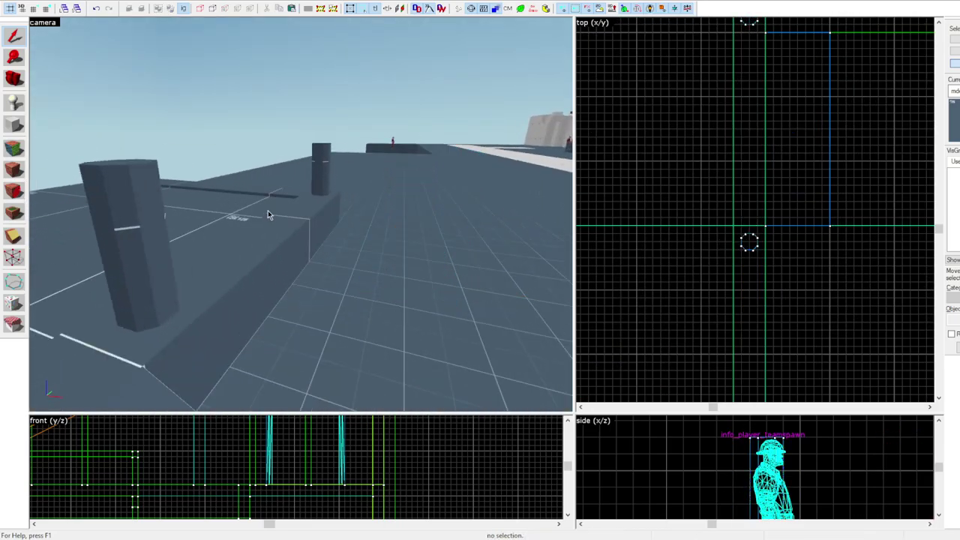
pyautogui.hotkey('ctrl', 'v')
pyautogui.press('z')
pyautogui.press('w')
pyautogui.press('z')
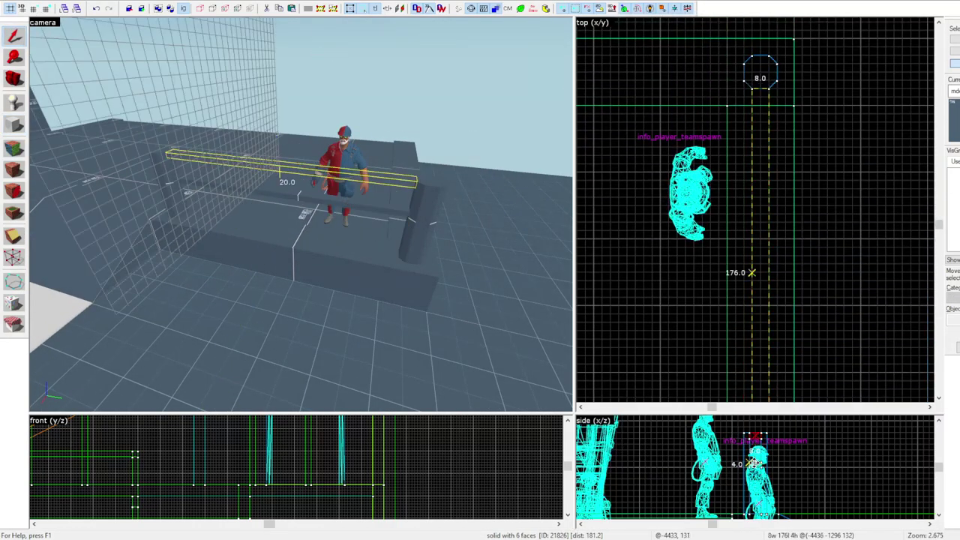
# Run 8 by 4 unit horizontal rails between the posts and copy the railing to the platform's opposite side
pyautogui.press('Return')
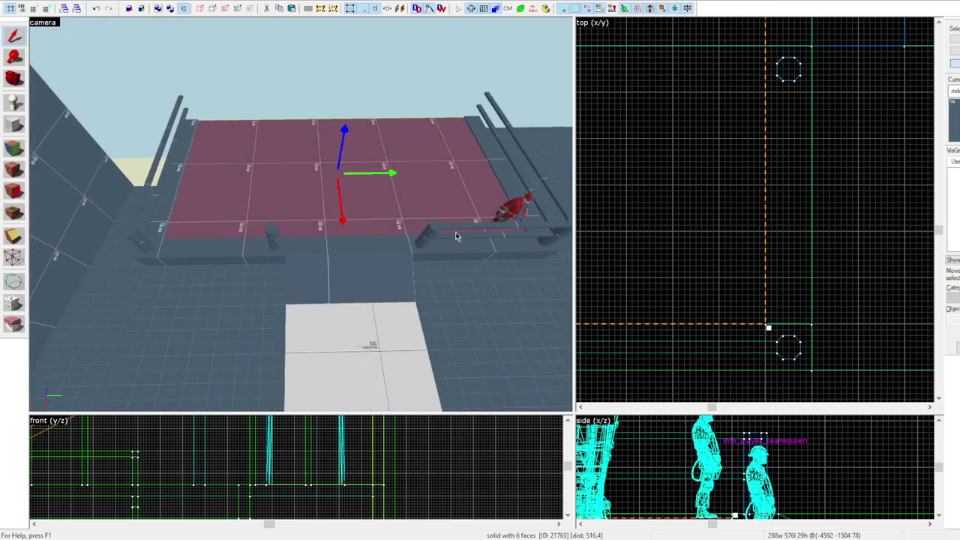
pyautogui.click(453, 232)
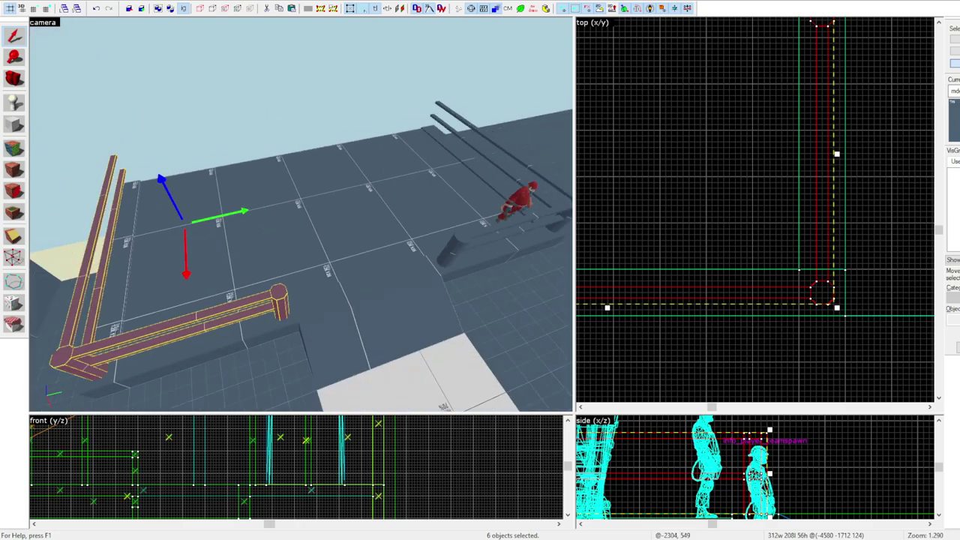
# Select the railing pieces on both sides of the platform and tie them to a func_detail entity
pyautogui.keyDown('ctrl'); pyautogui.click(442, 269); pyautogui.keyUp('ctrl')
pyautogui.keyDown('ctrl'); pyautogui.click(510, 181); pyautogui.keyUp('ctrl')
pyautogui.press('z')
pyautogui.press('z')
pyautogui.press('z')
pyautogui.press('z')
pyautogui.hotkey('ctrl', 't')
pyautogui.click(954, 39)
# Clip 16-unit curb strips off both sides of the ramp and split the adjoining platform border at the same lines
pyautogui.click(465, 234)
pyautogui.press('z')
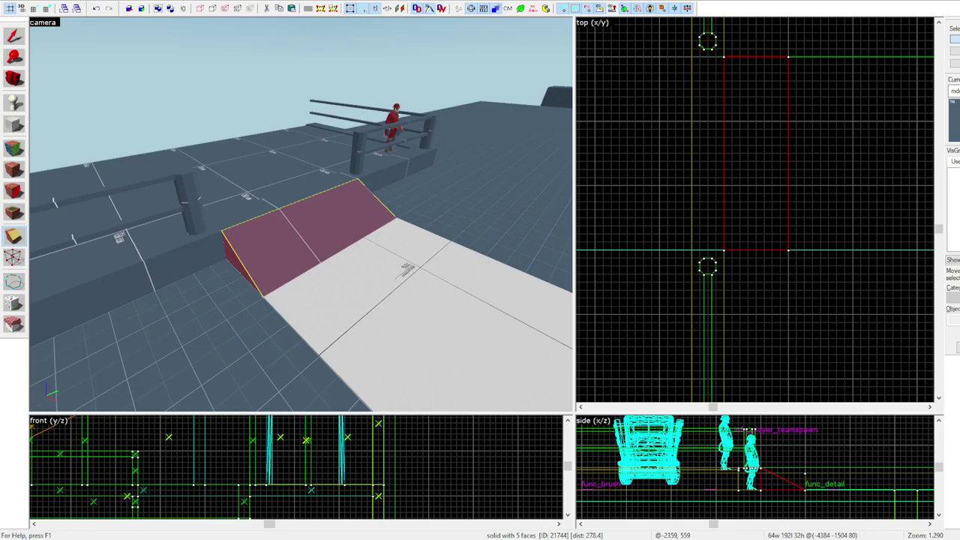
pyautogui.click(13, 237)
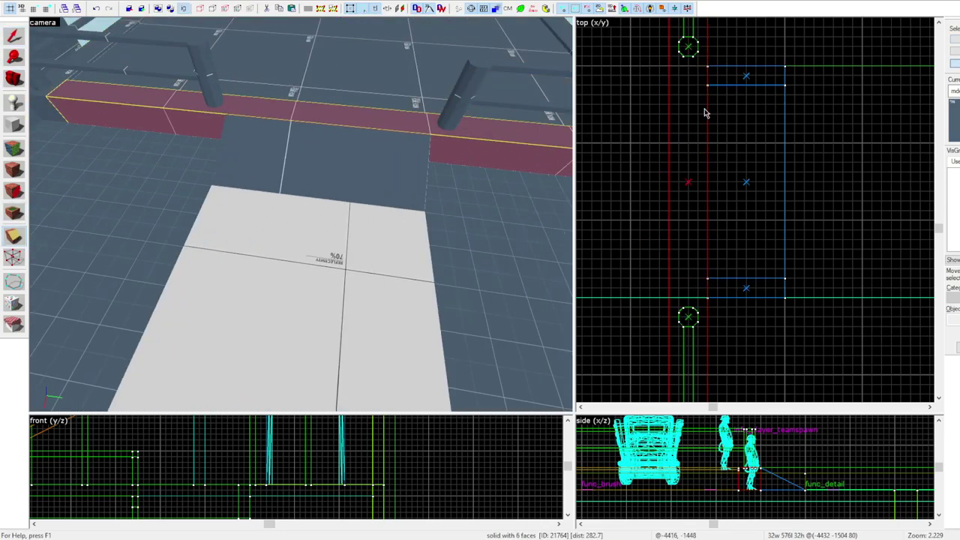
pyautogui.hotkey('shift', 's')
# Lower the top vertices of the ramp's middle section and the adjoining 160-unit border section below the side curbs
pyautogui.click(187, 111)
pyautogui.click(324, 114)
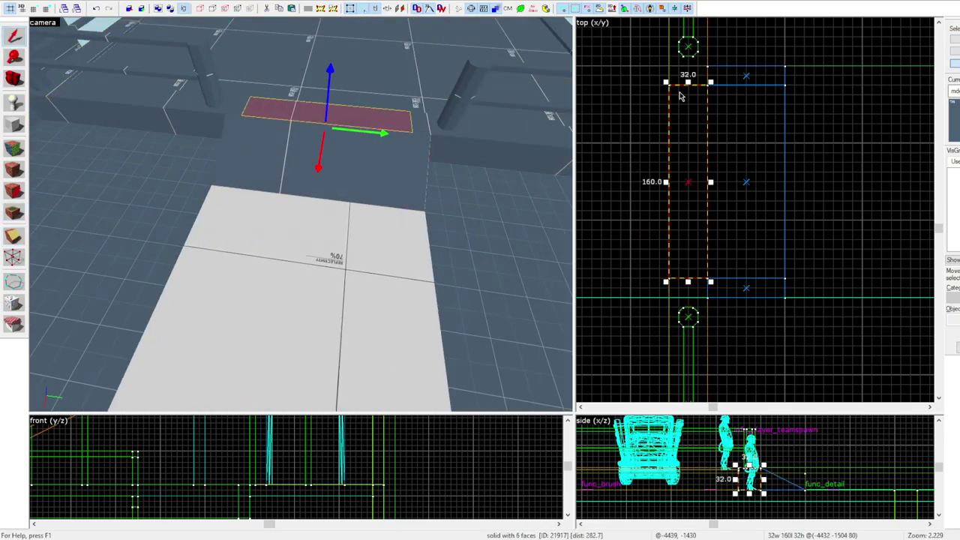
pyautogui.press('Delete')
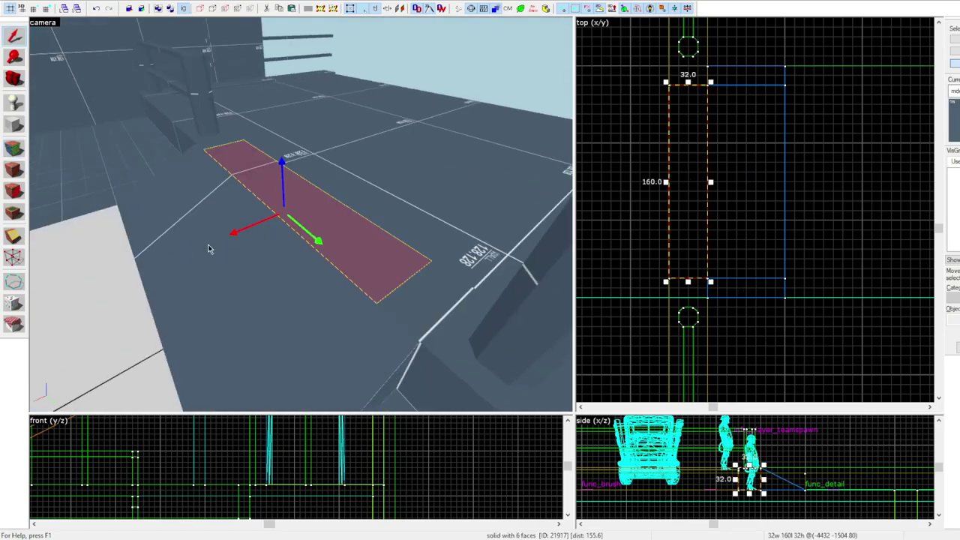
pyautogui.hotkey('shift', 'v')
pyautogui.scroll(4, 797, 485)
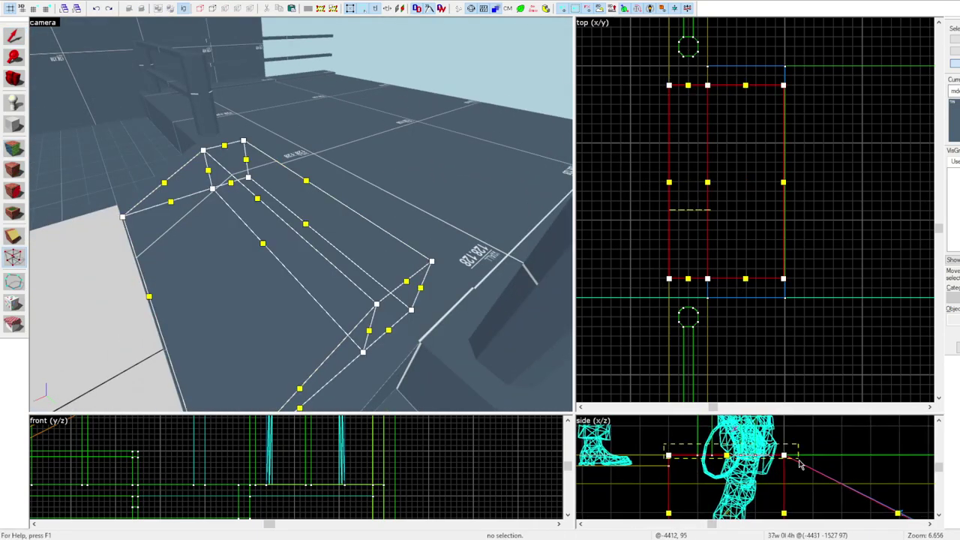
pyautogui.hotkey('shift', 's')
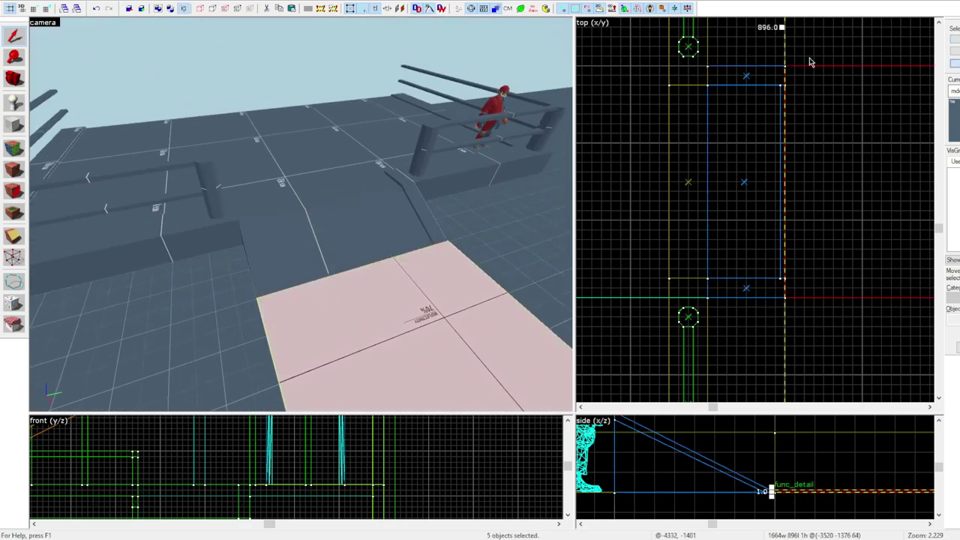
# Adjust the edge of the light path surface at the foot of the ramp and clip it in line with the curbs
pyautogui.press('z')
pyautogui.click(301, 214)
pyautogui.press('z')
pyautogui.scroll(5, 828, 175)
pyautogui.moveTo(817, 180); pyautogui.dragTo(806, 180)
pyautogui.press('z')
pyautogui.press('z')
pyautogui.click(13, 236)
pyautogui.scroll(-2, 833, 491)
pyautogui.moveTo(796, 492); pyautogui.dragTo(796, 510)
pyautogui.press('Return')
# Select the ramp's middle section and both side curbs and tie them to a func_detail entity
pyautogui.press('z')
pyautogui.press('Escape')
pyautogui.press('z')
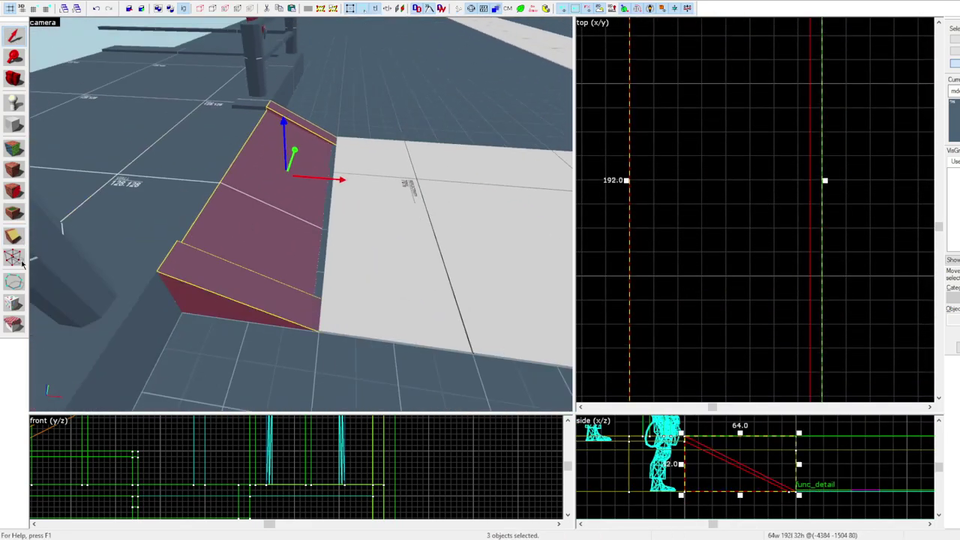
pyautogui.hotkey('shift', 'v')
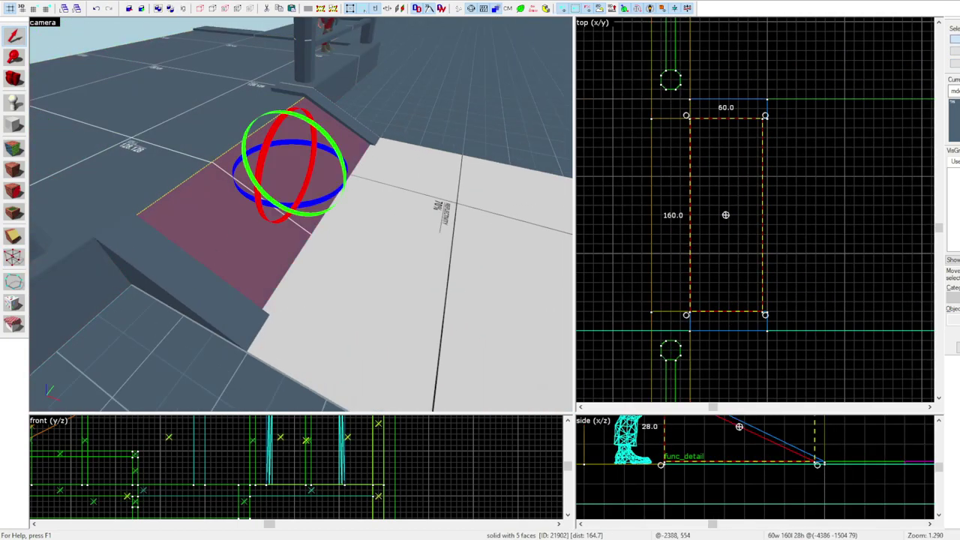
pyautogui.keyDown('ctrl'); pyautogui.click(180, 274); pyautogui.keyUp('ctrl')
pyautogui.keyDown('ctrl'); pyautogui.click(340, 109); pyautogui.keyUp('ctrl')
pyautogui.hotkey('ctrl', 't')
pyautogui.press('Escape')
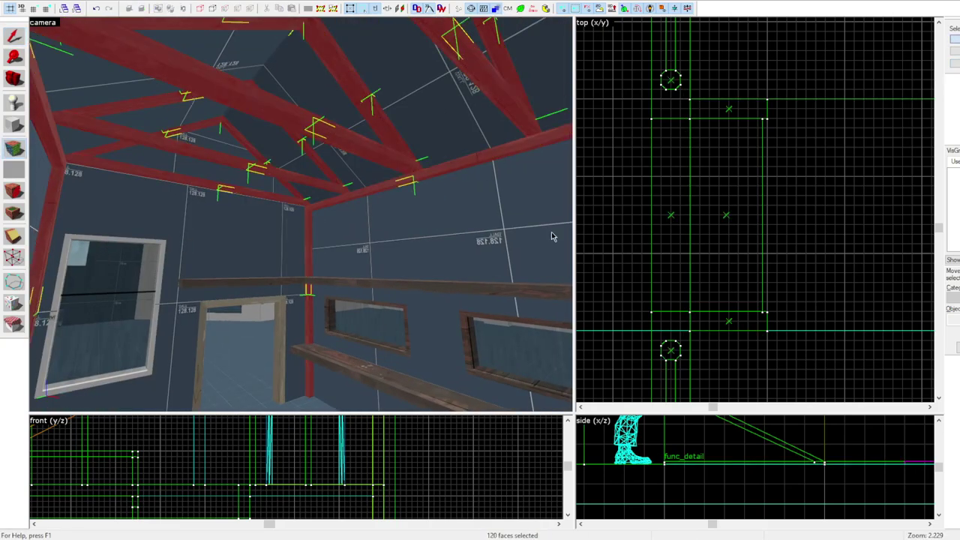
# Apply the wood texture to the faces of the interior roof trusses and corner posts, and finish face editing
pyautogui.hotkey('shift', 's')
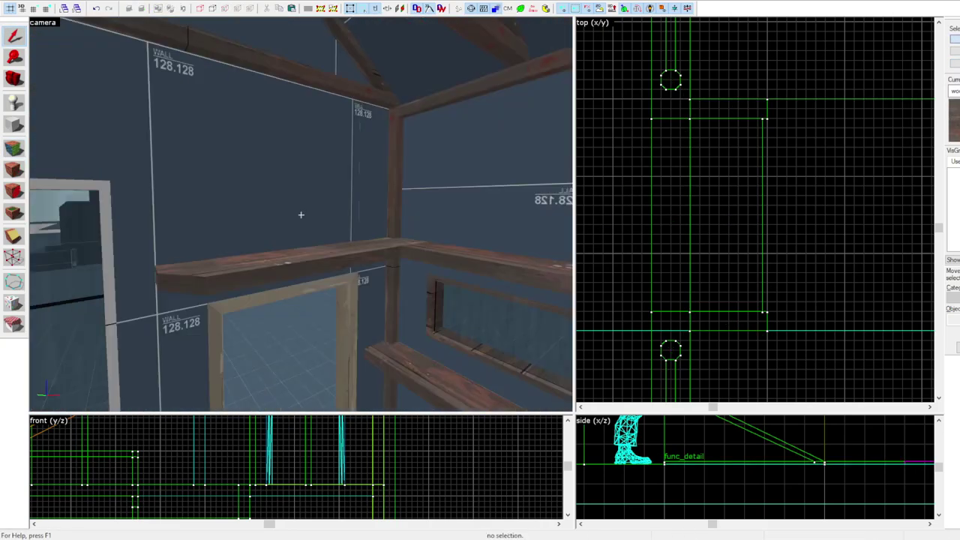
# Apply the wood texture to the remaining faces of the long side-window frames inside the building and finish face editing
pyautogui.click(301, 215)
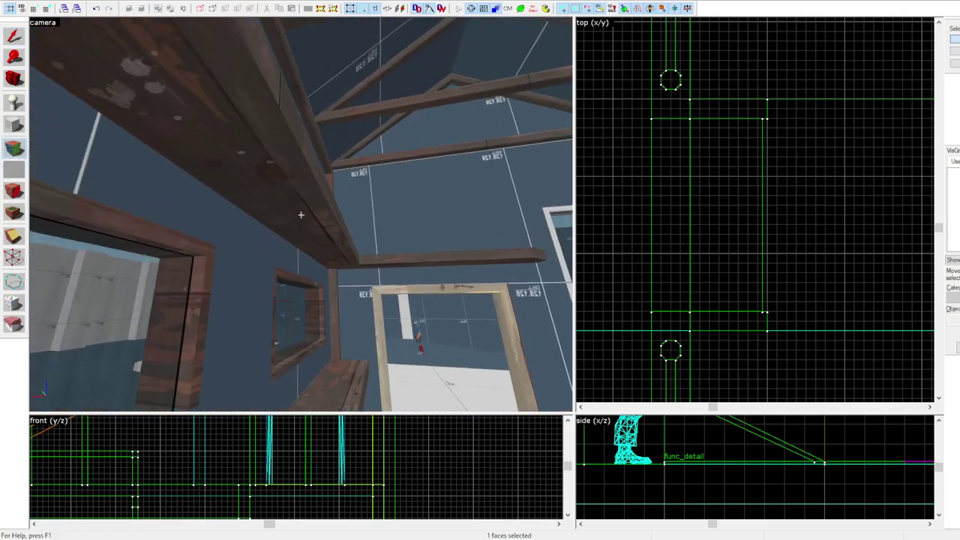
pyautogui.press('z')
pyautogui.click(331, 163)
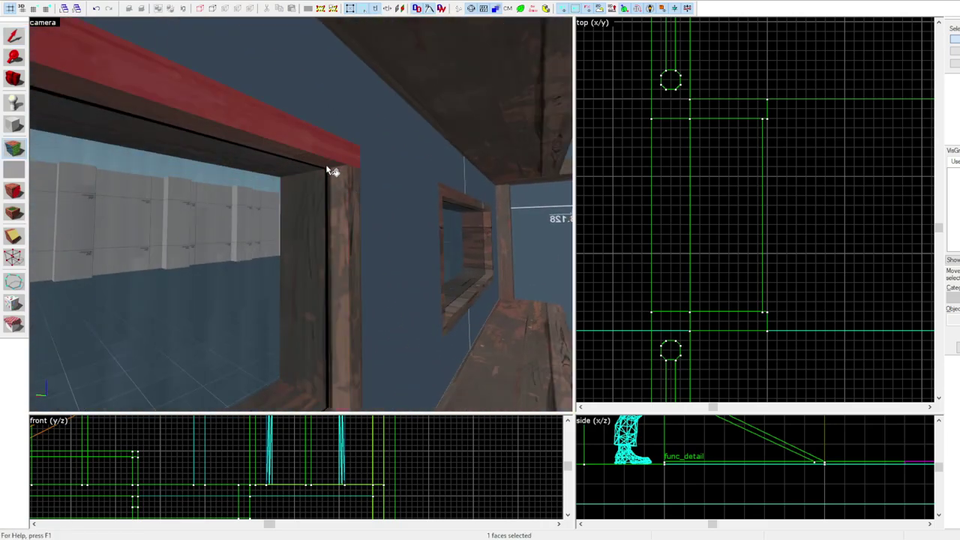
pyautogui.press('z')
pyautogui.press('z')
pyautogui.click(240, 229)
pyautogui.press('z')
pyautogui.press('z')
pyautogui.click(325, 199)
pyautogui.press('z')
pyautogui.click(302, 215)
pyautogui.click(302, 214)
pyautogui.press('z')
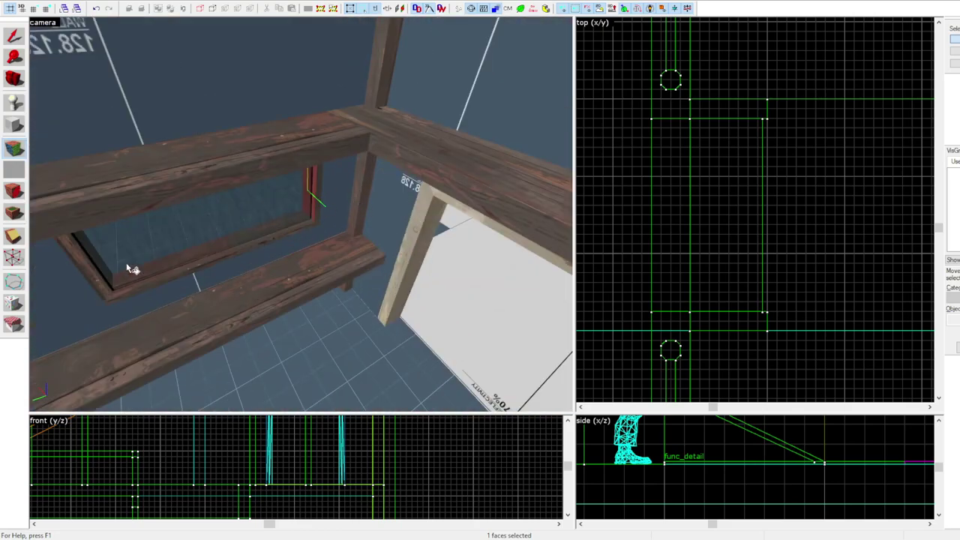
pyautogui.press('z')
pyautogui.press('z')
pyautogui.hotkey('shift', 's')
pyautogui.click(268, 210)
pyautogui.press('z')
pyautogui.press('z')
pyautogui.click(501, 282)
pyautogui.press('z')
pyautogui.press('Escape')
# Move the end vertices of the timber frame that protrudes through the building's end wall inward
pyautogui.press('z')
pyautogui.press('z')
pyautogui.press('z')
pyautogui.click(376, 211)
pyautogui.press('z')
pyautogui.press('z')
pyautogui.click(238, 186)
pyautogui.press('z')
pyautogui.keyDown('ctrl'); pyautogui.click(300, 214); pyautogui.keyUp('ctrl')
pyautogui.press('z')
pyautogui.click(375, 240)
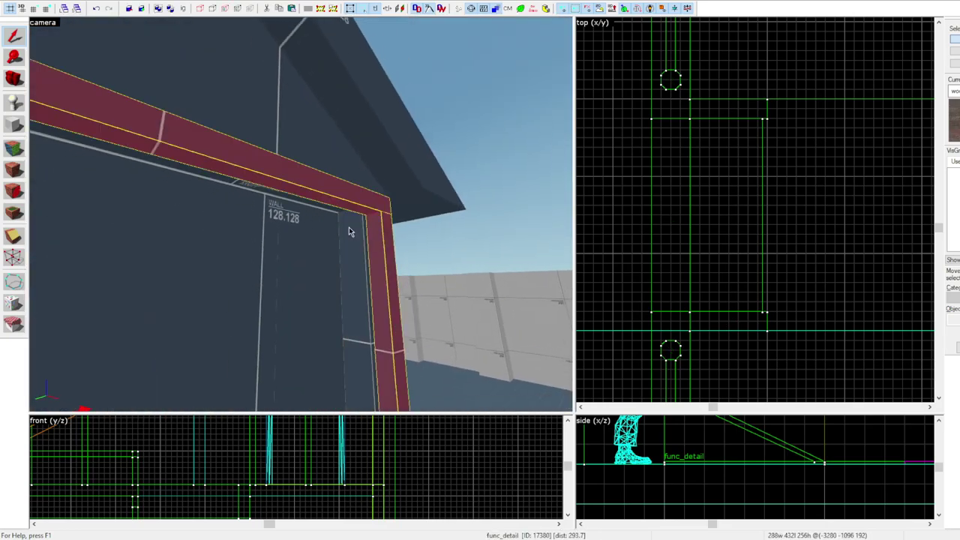
pyautogui.press('z')
pyautogui.press('z')
pyautogui.scroll(-10, 743, 213)
pyautogui.scroll(4, 840, 195)
pyautogui.hotkey('ctrl', 'w')
pyautogui.hotkey('shift', 'v')
pyautogui.scroll(4, 855, 234)
pyautogui.moveTo(675, 254); pyautogui.dragTo(890, 218)
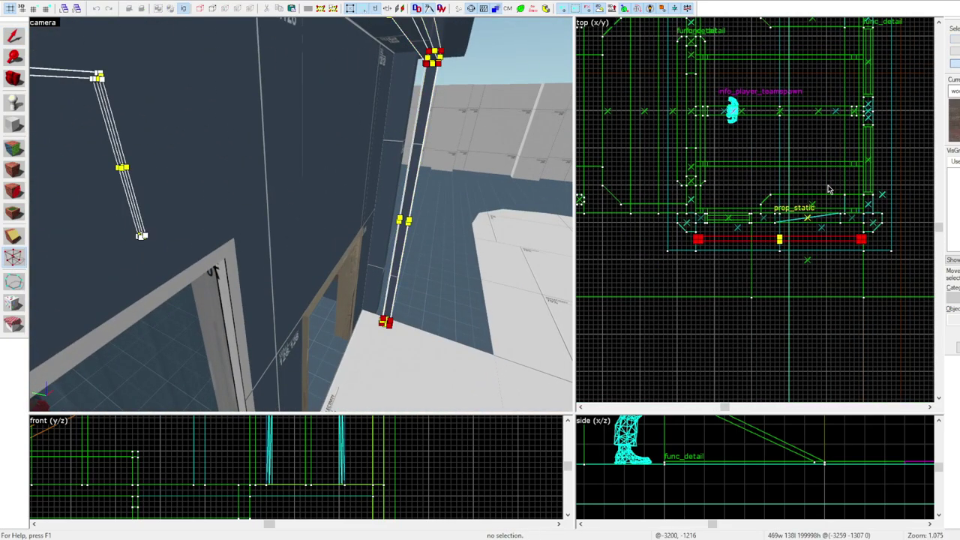
pyautogui.moveTo(700, 237); pyautogui.dragTo(700, 223)
pyautogui.hotkey('shift', 's')
pyautogui.scroll(4, 658, 304)
pyautogui.press('Escape')
# Shorten the tall window frames in the building's end walls to 80 units by raising their lower vertices
pyautogui.press('z')
pyautogui.press('z')
pyautogui.press('z')
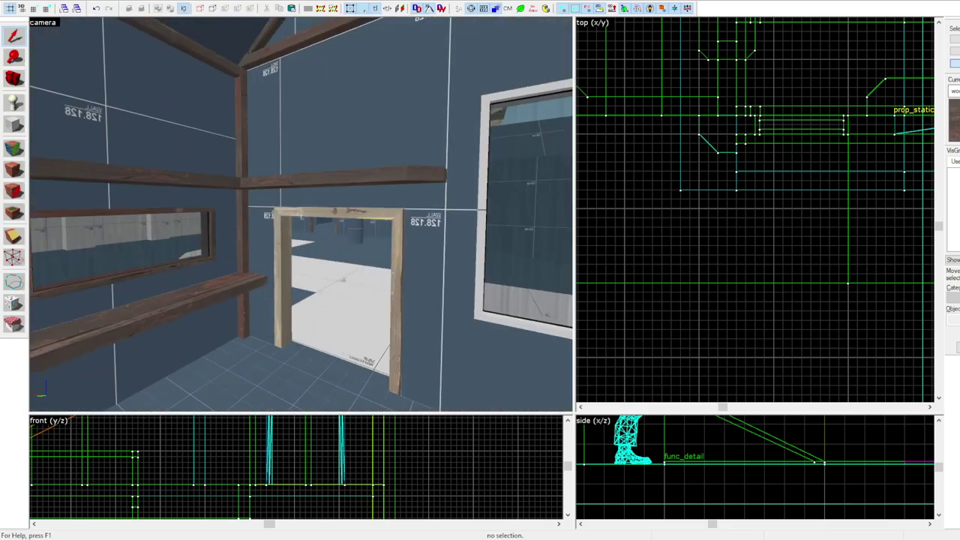
pyautogui.press('z')
pyautogui.press('z')
pyautogui.press('z')
pyautogui.hotkey('ctrl', 'w')
pyautogui.press('z')
pyautogui.press('z')
pyautogui.click(302, 216)
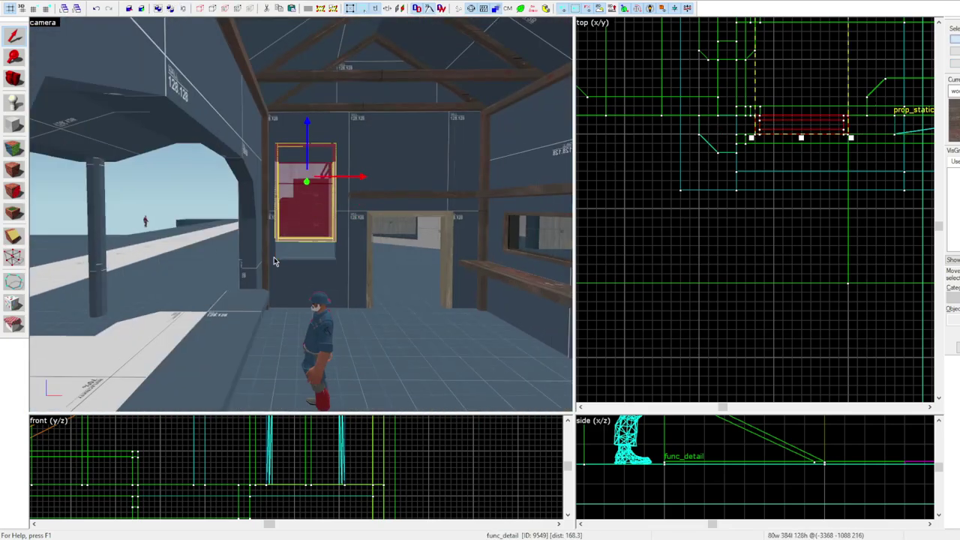
pyautogui.hotkey('shift', 'v')
pyautogui.scroll(-10, 740, 474)
pyautogui.scroll(5, 892, 455)
pyautogui.moveTo(719, 465); pyautogui.dragTo(816, 489)
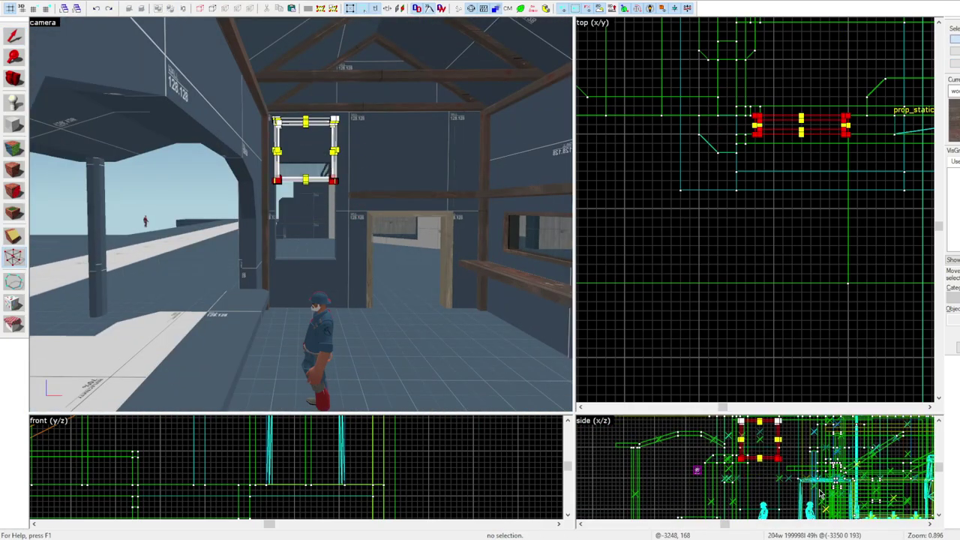
pyautogui.hotkey('shift', 's')
# Shift the shortened window frames sideways along the end walls so they are centred above the doorways
pyautogui.press('z')
pyautogui.press('z')
pyautogui.press('z')
pyautogui.press('z')
pyautogui.moveTo(912, 128); pyautogui.dragTo(720, 168, button='middle')
pyautogui.press('z')
pyautogui.press('z')
pyautogui.press('Right')
pyautogui.press('Right')
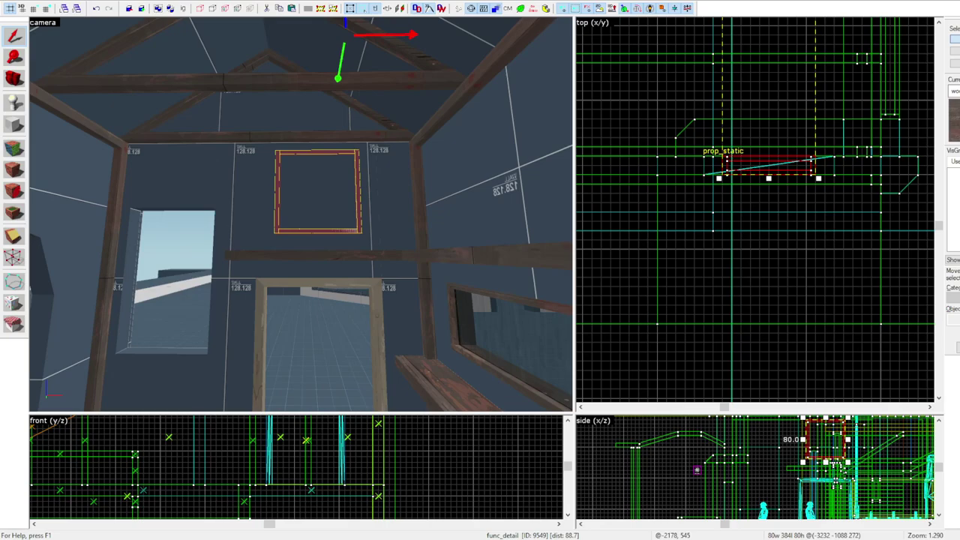
pyautogui.press('z')
pyautogui.press('z')
pyautogui.scroll(4, 786, 175)
pyautogui.click(375, 292)
pyautogui.scroll(-4, 734, 231)
pyautogui.scroll(4, 759, 216)
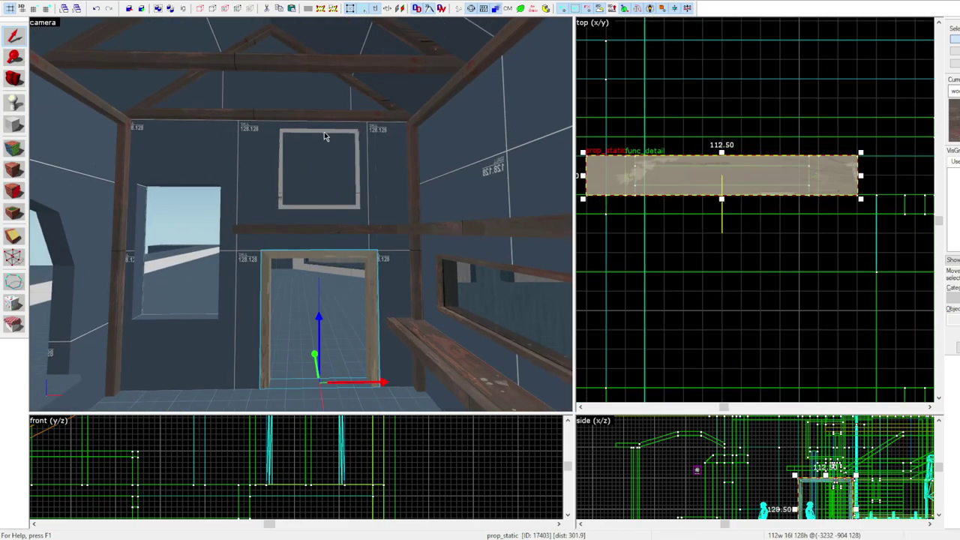
pyautogui.click(326, 133)
pyautogui.press('z')
pyautogui.press('z')
# Delete the wall pieces above and below the former window openings in both end walls
pyautogui.click(292, 256)
pyautogui.keyDown('ctrl'); pyautogui.click(289, 135); pyautogui.keyUp('ctrl')
pyautogui.press('Delete')
pyautogui.press('z')
pyautogui.press('z')
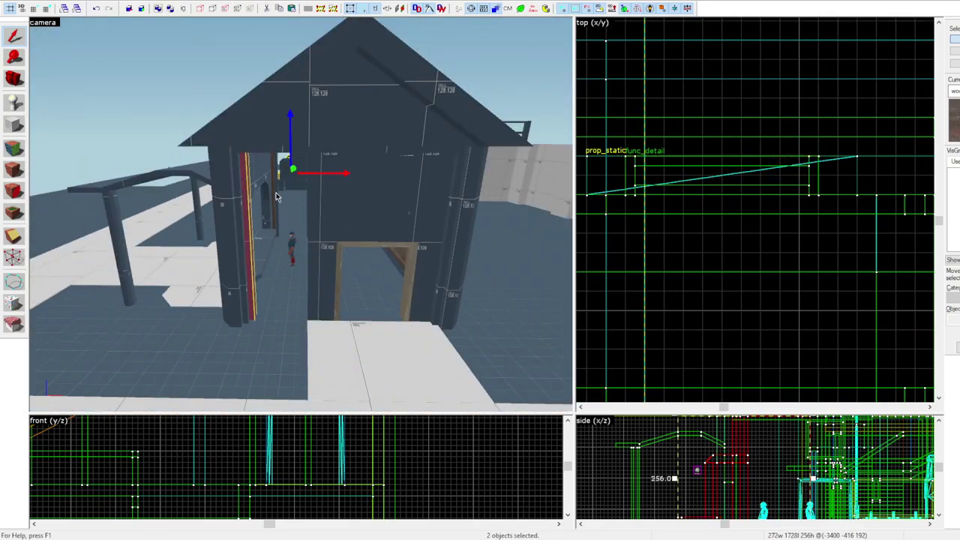
# Extend the adjoining wall sections of both end walls by moving their edge vertices to close the former window openings
pyautogui.press('z')
pyautogui.press('z')
pyautogui.click(159, 214)
pyautogui.click(361, 192)
pyautogui.keyDown('ctrl'); pyautogui.click(322, 180); pyautogui.keyUp('ctrl')
pyautogui.hotkey('shift', 'v')
pyautogui.scroll(-8, 784, 159)
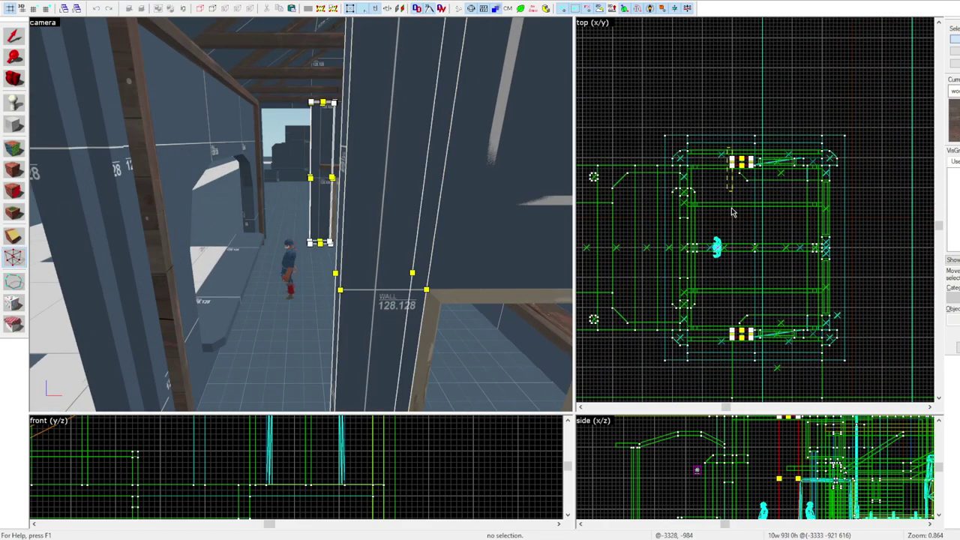
pyautogui.moveTo(728, 151); pyautogui.dragTo(736, 347)
pyautogui.scroll(3, 736, 348)
pyautogui.press('Left')
pyautogui.press('Left')
pyautogui.press('Left')
pyautogui.press('Left')
pyautogui.press('Left')
pyautogui.press('Left')
pyautogui.press('Left')
pyautogui.press('Left')
pyautogui.press('Left')
pyautogui.press('Left')
pyautogui.press('Left')
pyautogui.press('Left')
pyautogui.hotkey('shift', 's')
# Inspect how the wall sections above both doorways line up with the relocated window frames
pyautogui.press('z')
pyautogui.click(301, 216)
pyautogui.keyDown('ctrl'); pyautogui.click(301, 215); pyautogui.keyUp('ctrl')
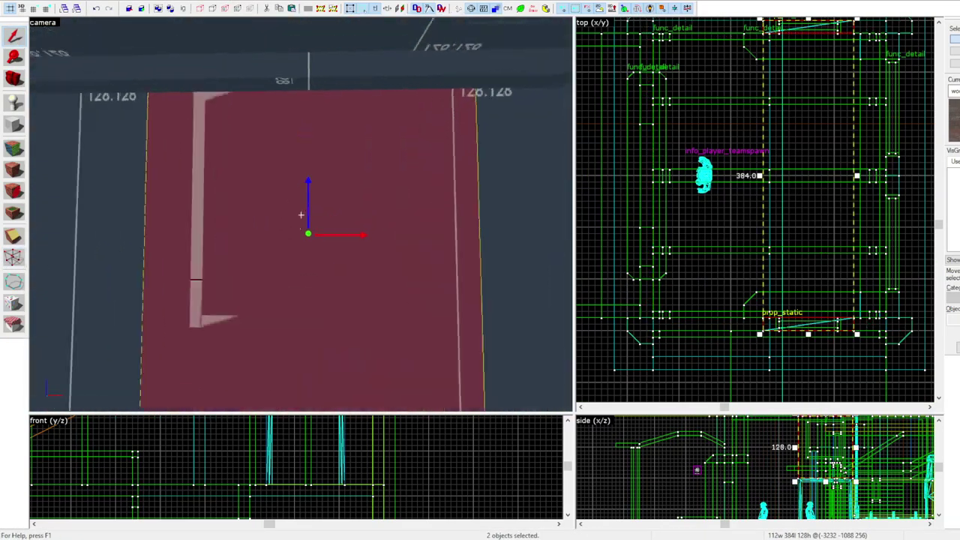
pyautogui.press('z')
pyautogui.press('Delete')
pyautogui.click(358, 216)
pyautogui.press('z')
pyautogui.press('z')
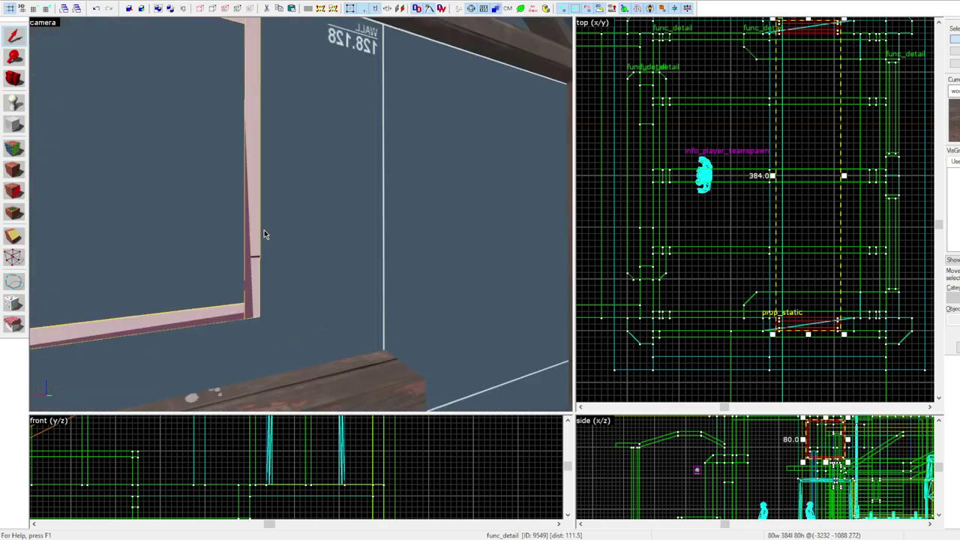
pyautogui.press('z')
pyautogui.press('z')
pyautogui.press('z')
# Clip the wall sections above both doorways along the edges of the window frames
pyautogui.press('z')
pyautogui.click(293, 214)
pyautogui.press('z')
pyautogui.press('z')
pyautogui.keyDown('ctrl'); pyautogui.click(300, 214); pyautogui.keyUp('ctrl')
pyautogui.hotkey('shift', 'x')
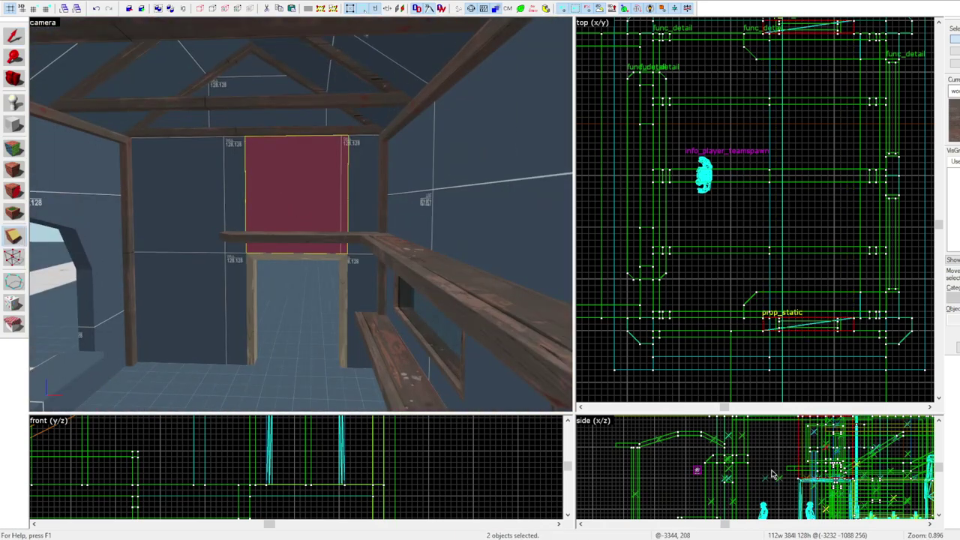
pyautogui.hotkey('ctrl', 'e')
pyautogui.hotkey('shift', 's')
pyautogui.press('z')
pyautogui.press('z')
pyautogui.click(308, 220)
pyautogui.keyDown('ctrl'); pyautogui.click(304, 225); pyautogui.keyUp('ctrl')
pyautogui.hotkey('shift', 'x')
pyautogui.press('Return')
pyautogui.hotkey('shift', 's')
# Delete the 80-unit wall block inside the window frame above one doorway to open the window
pyautogui.press('z')
pyautogui.press('z')
pyautogui.click(318, 222)
pyautogui.press('z')
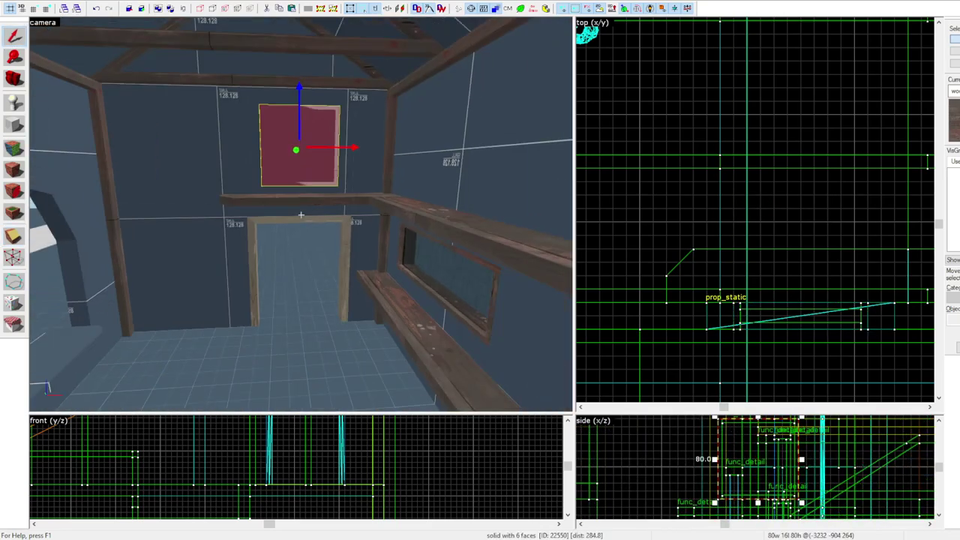
pyautogui.press('Delete')
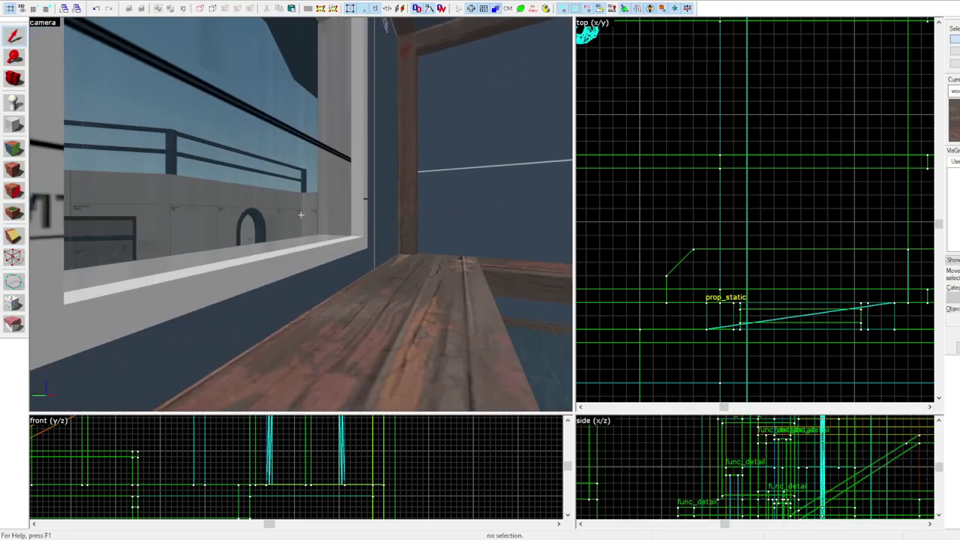
# Examine the new window opening and the view out of it from inside the building
pyautogui.press('z')
pyautogui.click(249, 210)
pyautogui.hotkey('shift', 'a')
pyautogui.press('z')
pyautogui.press('z')
pyautogui.hotkey('shift', 's')
pyautogui.press('z')
pyautogui.press('z')
pyautogui.press('z')
pyautogui.press('z')
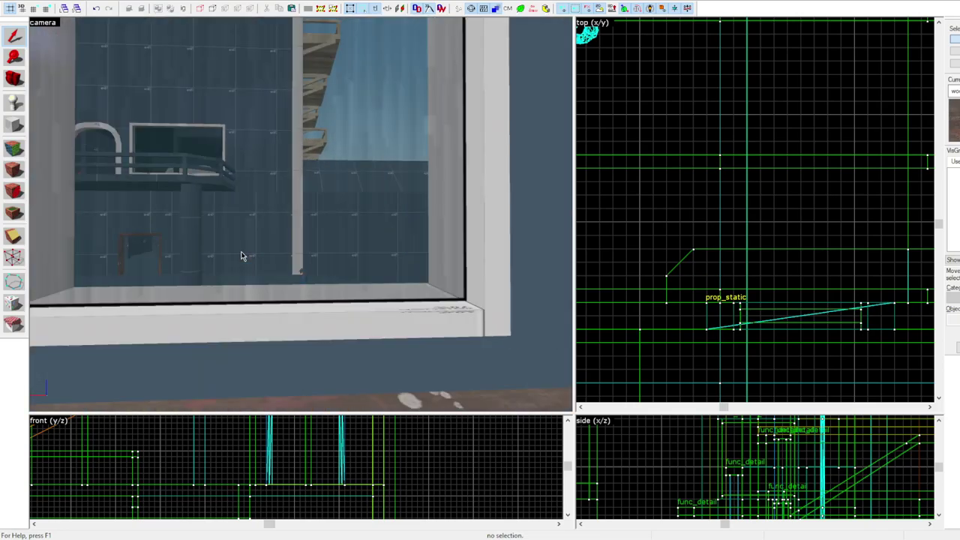
pyautogui.press('z')
pyautogui.press('z')
pyautogui.press('z')
pyautogui.press('z')
# Delete the remaining clipped wall block inside the other window frame
pyautogui.click(304, 217)
pyautogui.press('Delete')
pyautogui.press('z')
pyautogui.press('z')
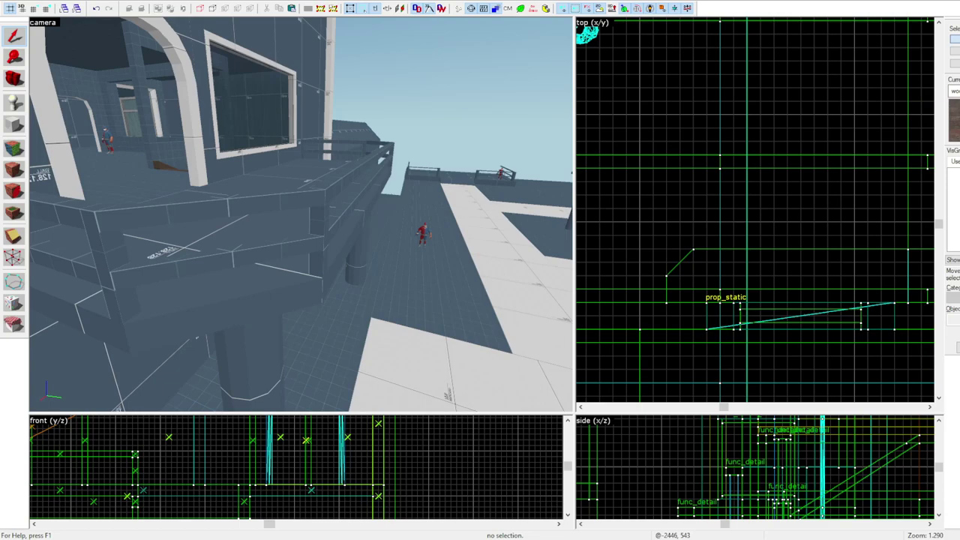
pyautogui.press('z')
pyautogui.click(302, 215)
pyautogui.press('z')
pyautogui.hotkey('shift', 'x')
pyautogui.scroll(-6, 667, 195)
pyautogui.scroll(-5, 667, 195)
pyautogui.scroll(12, 807, 258)
pyautogui.moveTo(785, 231)
pyautogui.mouseDown()
pyautogui.moveTo(805, 243)
pyautogui.moveTo(846, 237)
pyautogui.mouseUp()
pyautogui.press('Escape')
pyautogui.press('Escape')
pyautogui.press('Escape')
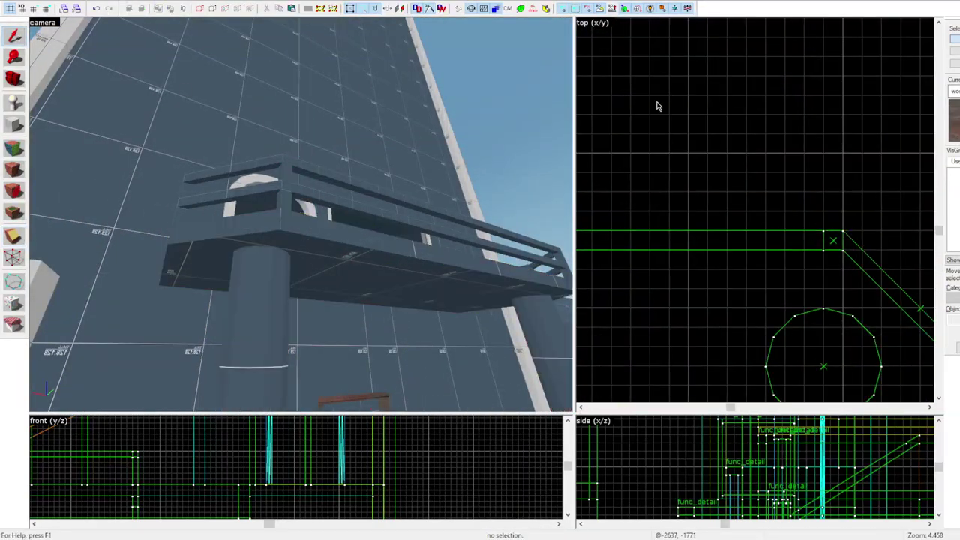
pyautogui.press('z')
pyautogui.press('z')
pyautogui.click(350, 190)
pyautogui.press('z')
pyautogui.click(302, 215)
pyautogui.press('z')
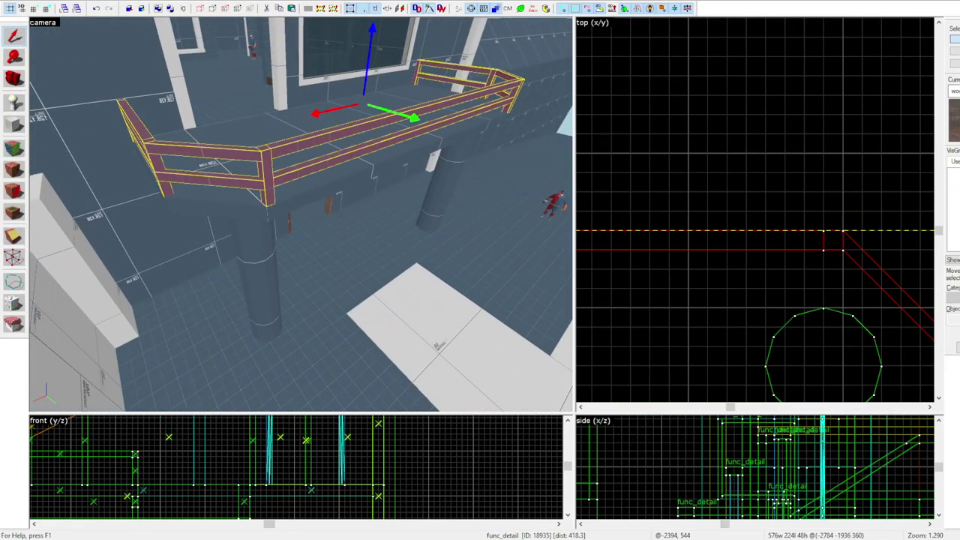
pyautogui.click(302, 216)
pyautogui.press('z')
pyautogui.hotkey('shift', 'x')
pyautogui.scroll(-9, 818, 222)
pyautogui.press('Escape')
pyautogui.press('Escape')
# Select the two gable pieces under the small building's roof overhang and centre the 2D views on them
pyautogui.press('z')
pyautogui.press('w')
pyautogui.click(302, 215)
pyautogui.keyDown('ctrl'); pyautogui.click(301, 215); pyautogui.keyUp('ctrl')
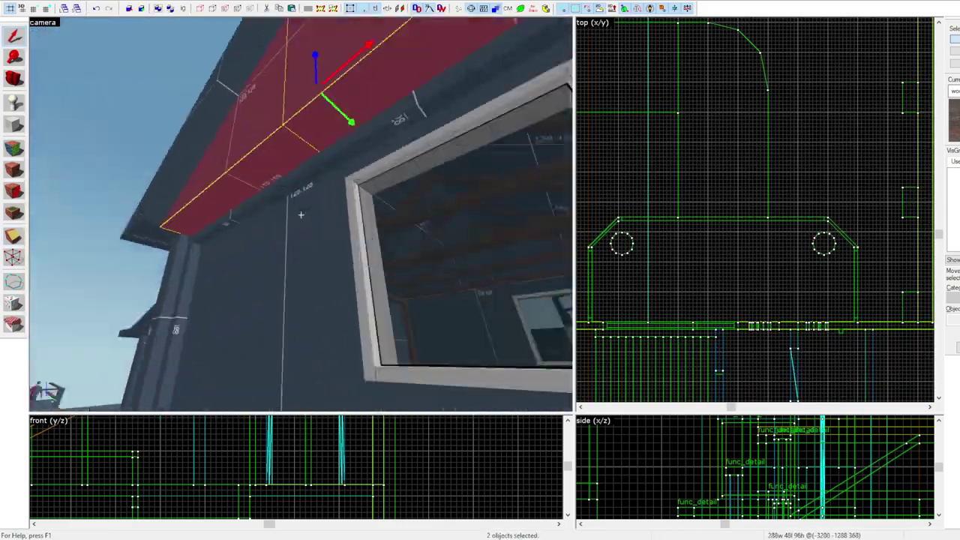
pyautogui.press('z')
pyautogui.scroll(-4, 675, 218)
pyautogui.scroll(6, 662, 208)
pyautogui.moveTo(662, 208); pyautogui.dragTo(713, 242, button='middle')
pyautogui.moveTo(713, 242); pyautogui.dragTo(713, 246)
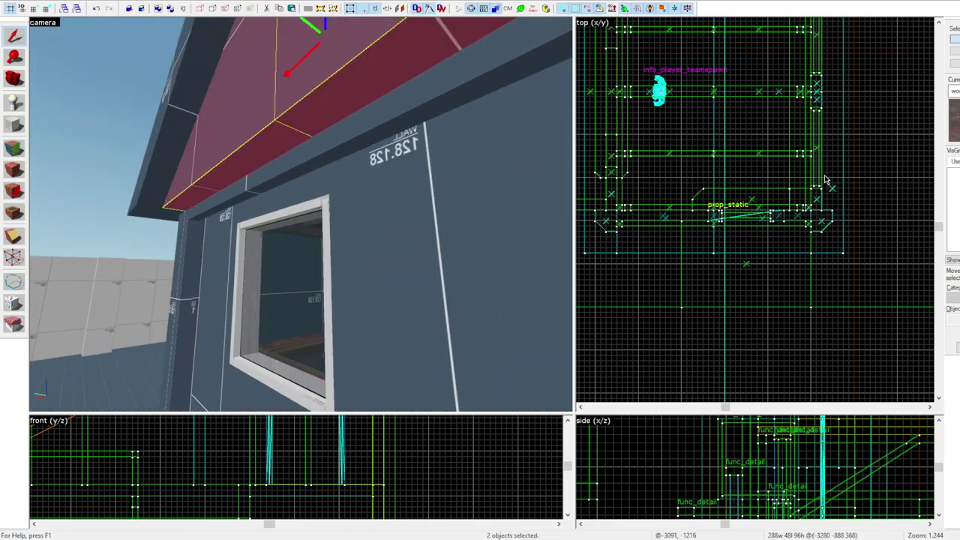
pyautogui.hotkey('ctrl', 'e')
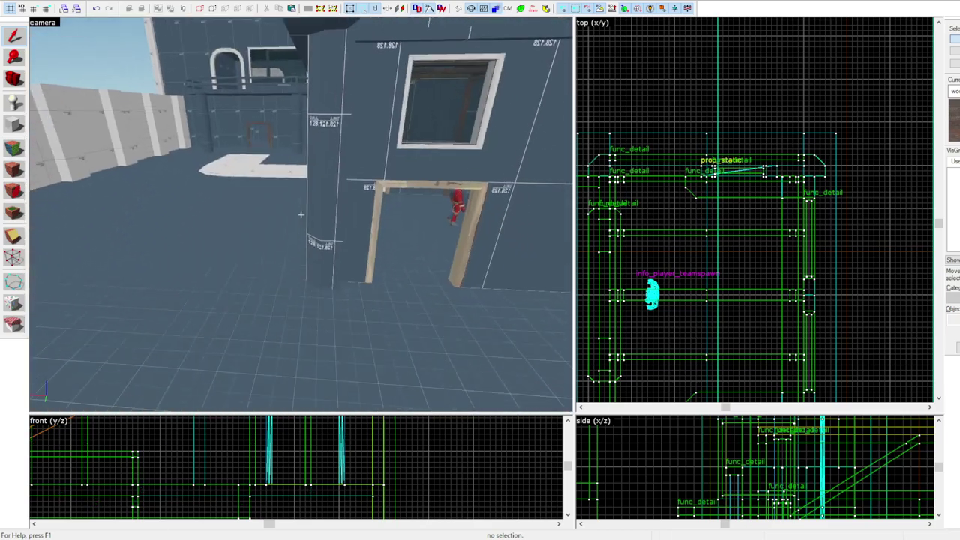
# Examine the small building, its surrounding yard and the railed platform opposite from outside
pyautogui.click(300, 215)
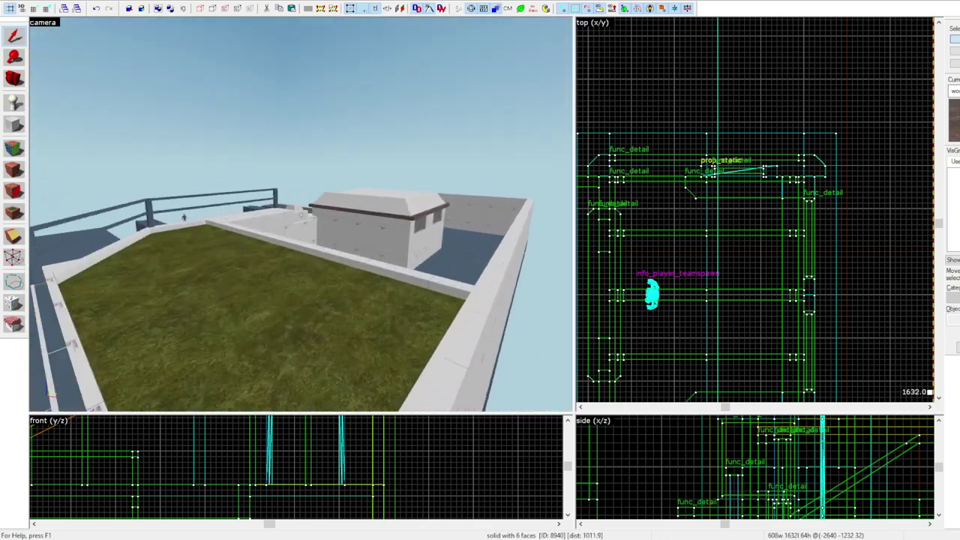
pyautogui.press('Escape')
pyautogui.press('w')
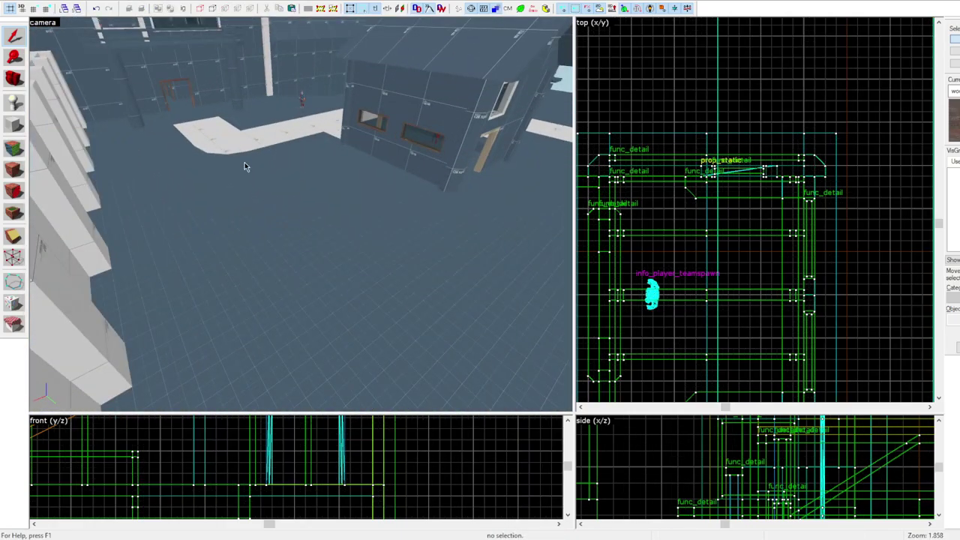
pyautogui.press('z')
pyautogui.scroll(-6, 825, 248)
pyautogui.scroll(2, 804, 156)
pyautogui.scroll(3, 289, 227)
pyautogui.click(232, 90)
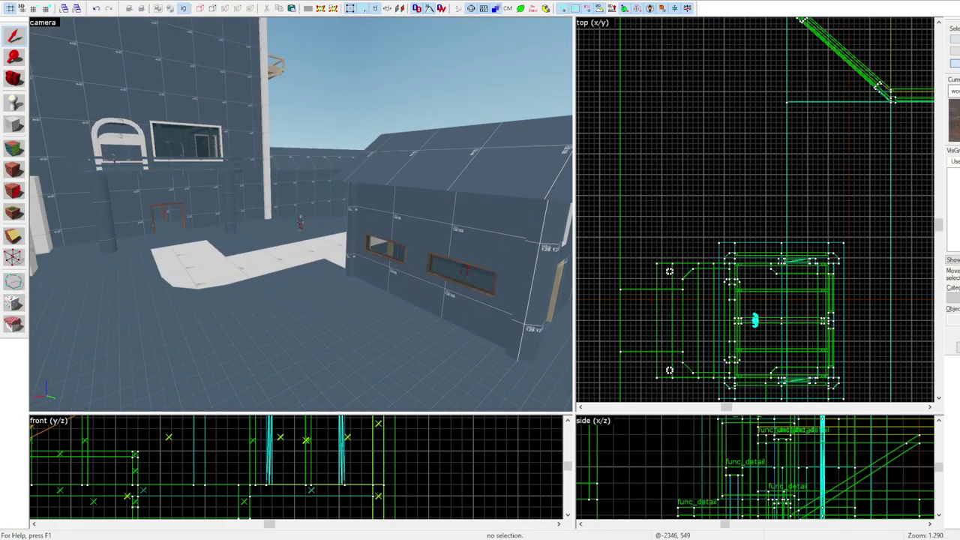
pyautogui.press('w')
pyautogui.press('z')
pyautogui.scroll(5, 308, 206)
pyautogui.click(312, 201)
pyautogui.press('Escape')
pyautogui.scroll(-5, 285, 218)
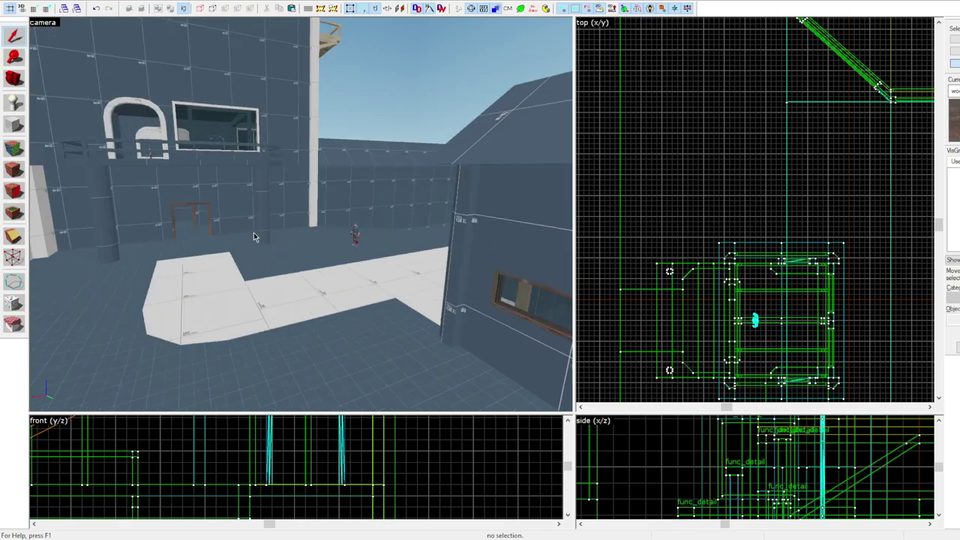
pyautogui.scroll(-1, 285, 218)
pyautogui.press('z')
pyautogui.press('w')
pyautogui.press('z')
# Apply the wood texture to all faces of both upper window frames above the doorways
pyautogui.click(322, 170)
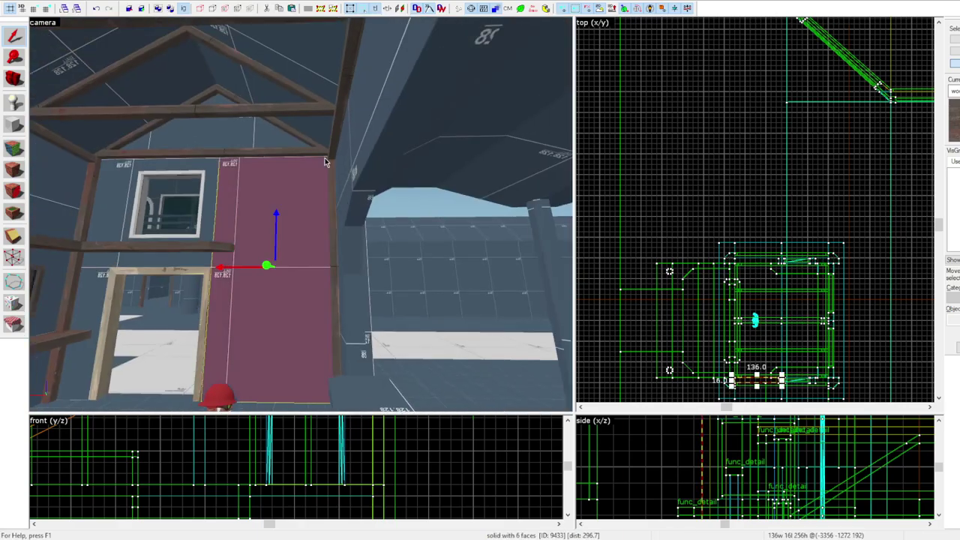
pyautogui.click(318, 109)
pyautogui.press('z')
pyautogui.press('z')
pyautogui.press('z')
pyautogui.press('z')
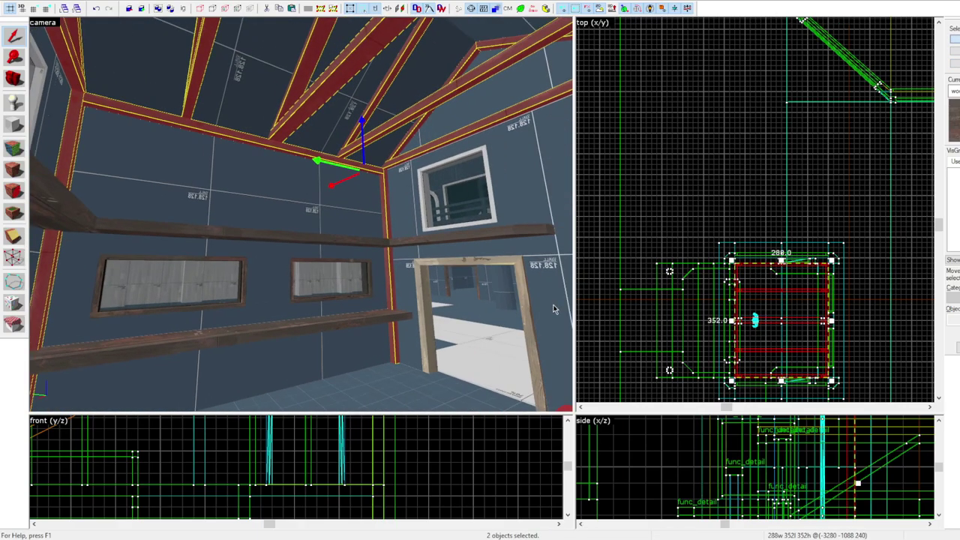
pyautogui.press('Escape')
pyautogui.click(467, 132)
pyautogui.press('z')
pyautogui.press('z')
pyautogui.press('Escape')
pyautogui.click(277, 107)
pyautogui.hotkey('ctrl', 'w')
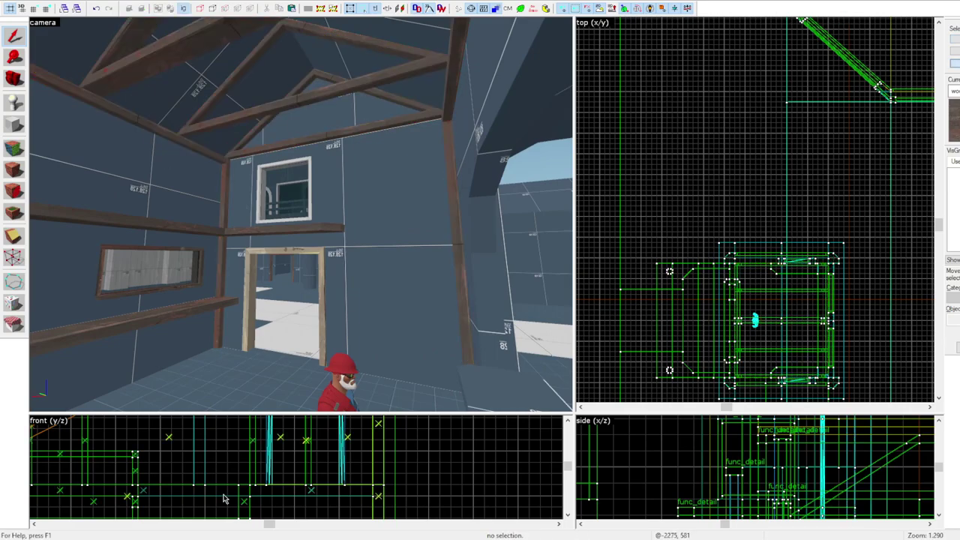
pyautogui.click(276, 214)
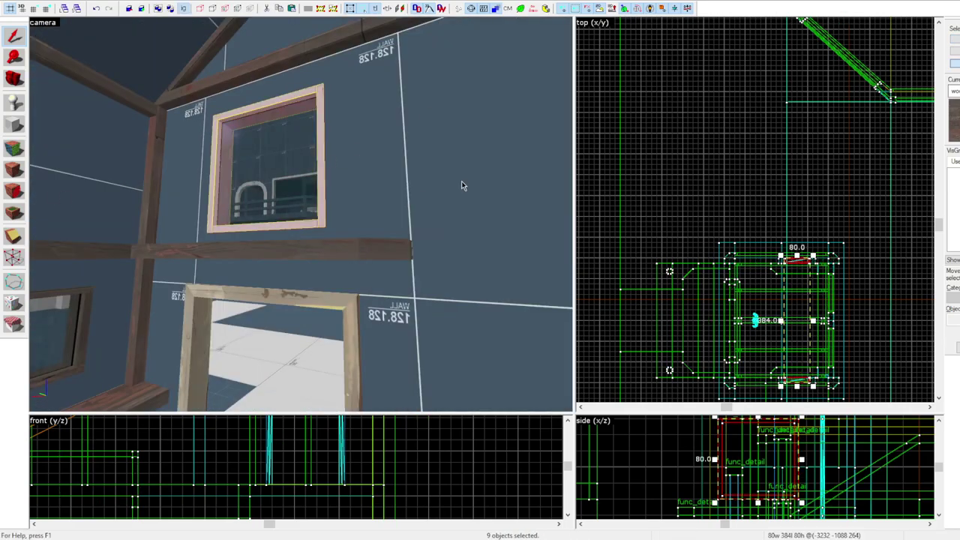
pyautogui.hotkey('shift', 'a')
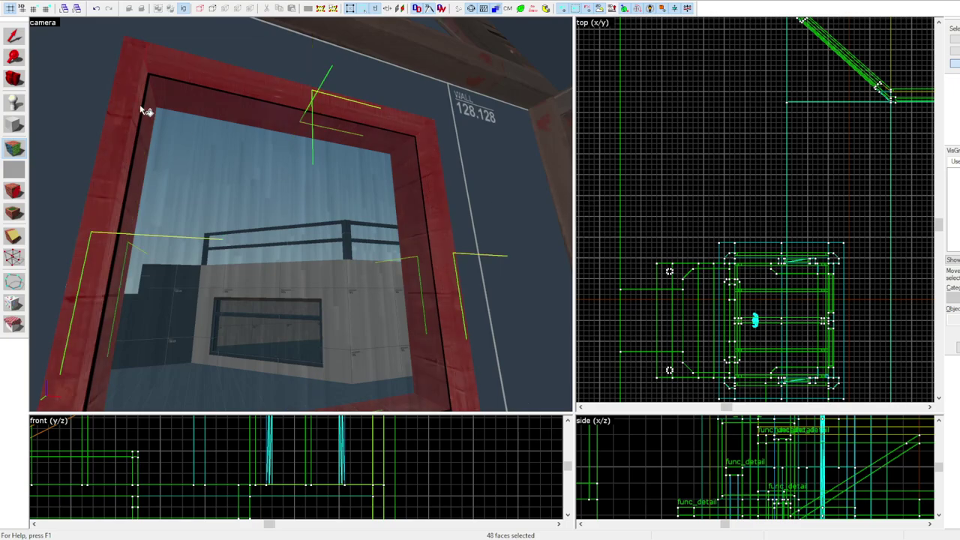
# Realign the wood texture on individual faces of one upper window frame, using the interior timber as reference
pyautogui.press('z')
pyautogui.press('z')
pyautogui.click(308, 156)
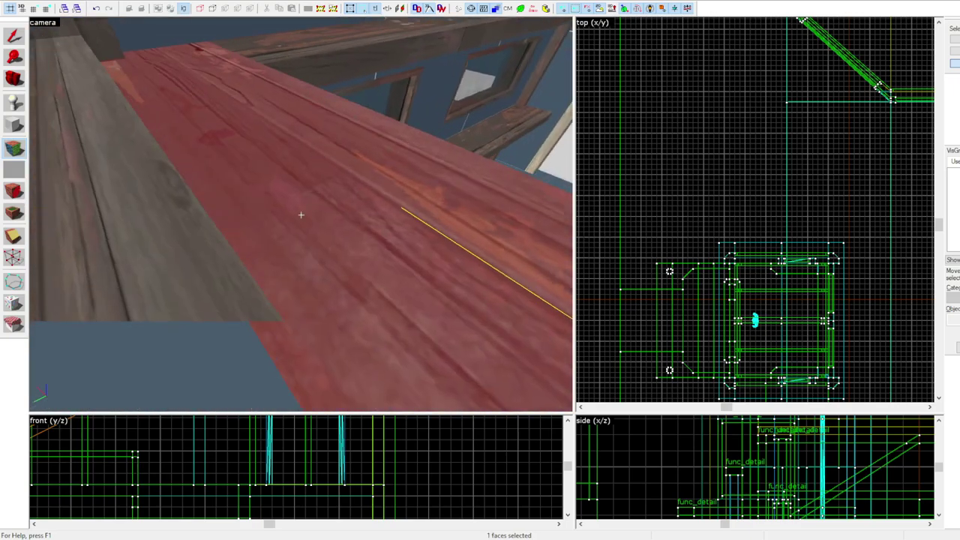
pyautogui.press('z')
pyautogui.press('z')
pyautogui.press('z')
pyautogui.press('z')
pyautogui.click(251, 210)
pyautogui.click(301, 215)
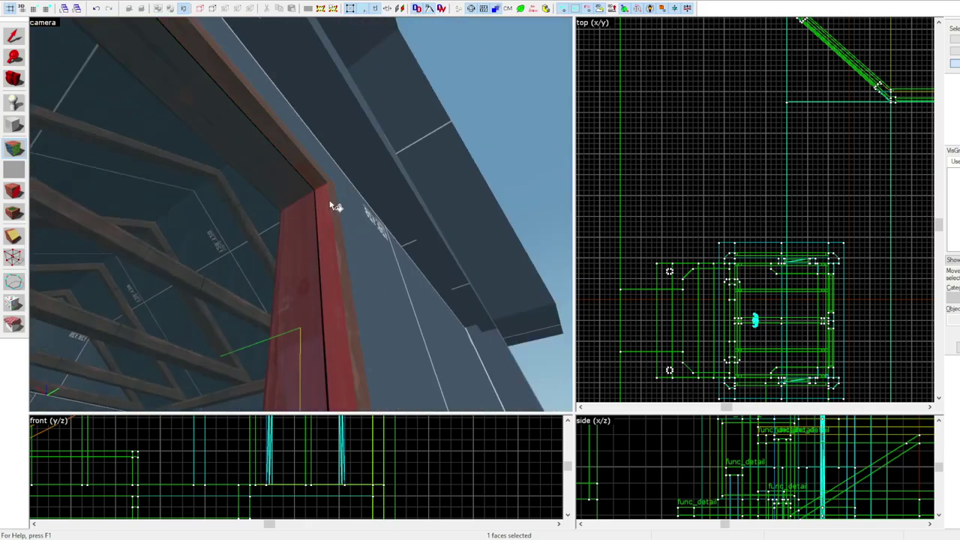
pyautogui.click(306, 211)
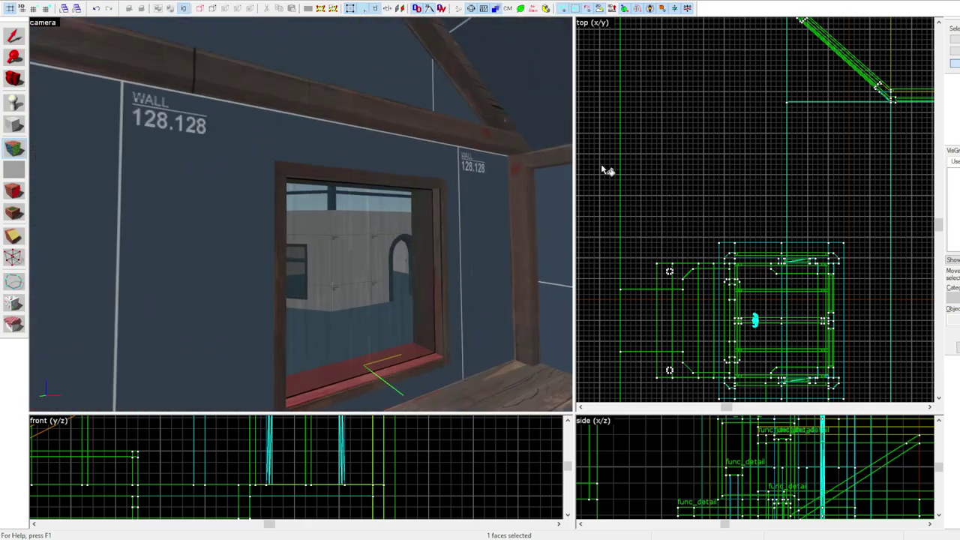
pyautogui.press('z')
pyautogui.click(300, 214)
pyautogui.press('z')
# Reselect the opposite upper window frame for face texturing and select the underside of its top member
pyautogui.hotkey('shift', 's')
pyautogui.press('z')
pyautogui.press('z')
pyautogui.hotkey('ctrl', 'w')
pyautogui.press('z')
pyautogui.click(300, 214)
pyautogui.hotkey('shift', 'a')
pyautogui.press('z')
pyautogui.click(245, 177)
pyautogui.press('z')
pyautogui.press('z')
pyautogui.click(367, 138)
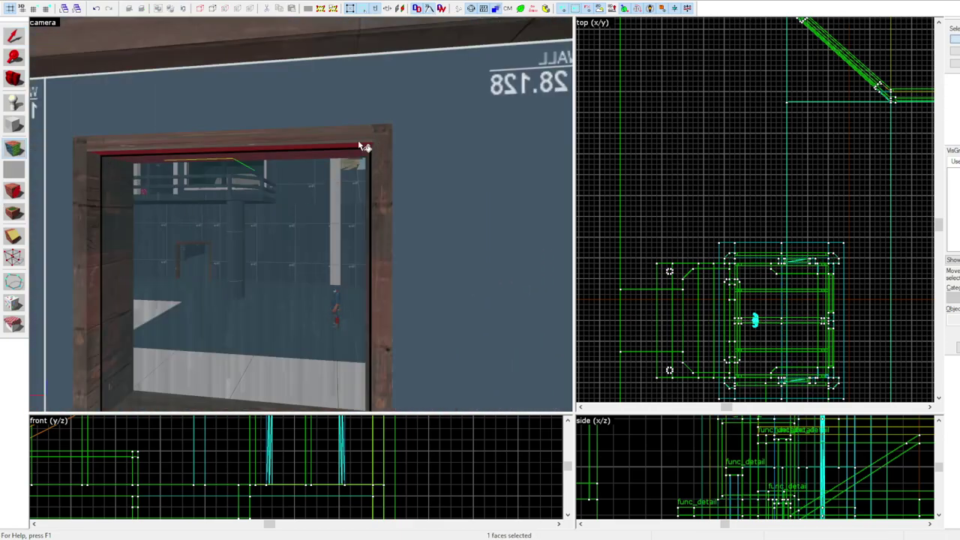
# Align the wood texture on the top member of the opposite upper window frame, including its exterior faces
pyautogui.press('z')
pyautogui.press('z')
pyautogui.press('z')
pyautogui.click(301, 214)
pyautogui.press('z')
pyautogui.keyDown('alt'); pyautogui.rightClick(304, 250); pyautogui.keyUp('alt')
pyautogui.press('z')
pyautogui.press('z')
pyautogui.click(299, 192)
pyautogui.press('z')
pyautogui.press('z')
pyautogui.press('z')
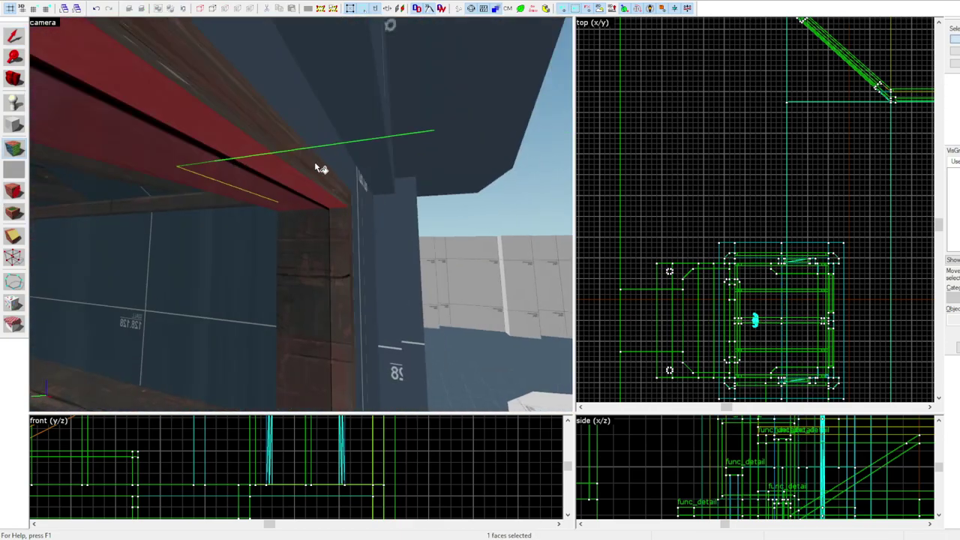
# Align the wood texture on the vertical side members of the same upper window frame and finish face texturing
pyautogui.click(301, 214)
pyautogui.press('z')
pyautogui.press('z')
pyautogui.press('z')
pyautogui.press('z')
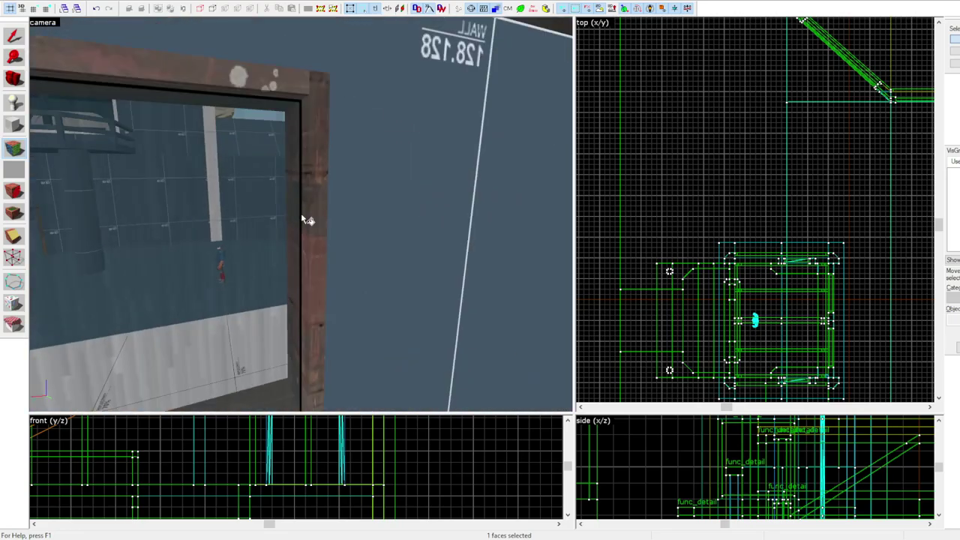
pyautogui.click(301, 214)
pyautogui.press('z')
pyautogui.press('z')
pyautogui.press('z')
pyautogui.click(612, 167)
pyautogui.press('z')
pyautogui.click(300, 215)
pyautogui.press('Escape')
# Make the blue wall texture the current texture and select the porch canopy with its two posts
pyautogui.press('z')
pyautogui.click(413, 142)
pyautogui.hotkey('shift', 'a')
pyautogui.click(504, 118)
pyautogui.hotkey('shift', 's')
pyautogui.hotkey('shift', 't')
pyautogui.press('z')
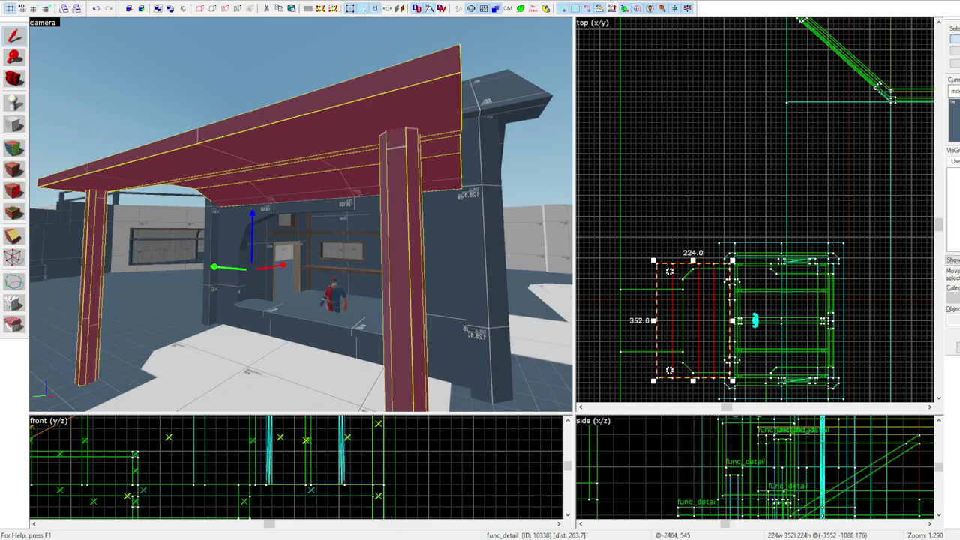
pyautogui.press('Escape')
pyautogui.press('z')
pyautogui.click(428, 215)
pyautogui.press('z')
pyautogui.press('z')
pyautogui.hotkey('shift', 'x')
pyautogui.scroll(-6, 734, 225)
pyautogui.click(46, 9)
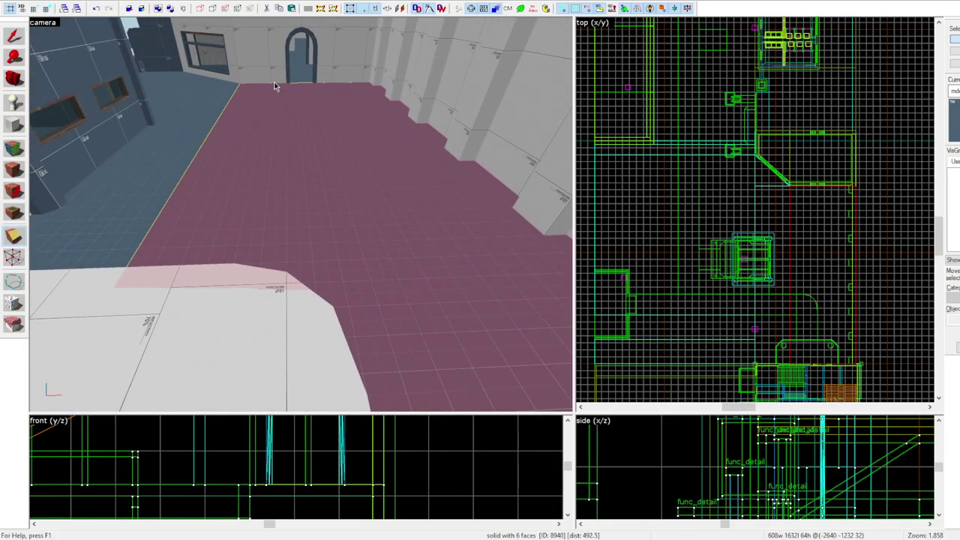
pyautogui.scroll(5, 863, 275)
pyautogui.press('z')
pyautogui.press('z')
pyautogui.hotkey('shift', 's')
# Copy the 16-unit-thick wall section beneath the two wood-framed side windows 16 units outward against the exterior face
pyautogui.click(182, 129)
pyautogui.scroll(10, 622, 188)
pyautogui.click(35, 10)
pyautogui.scroll(3, 716, 248)
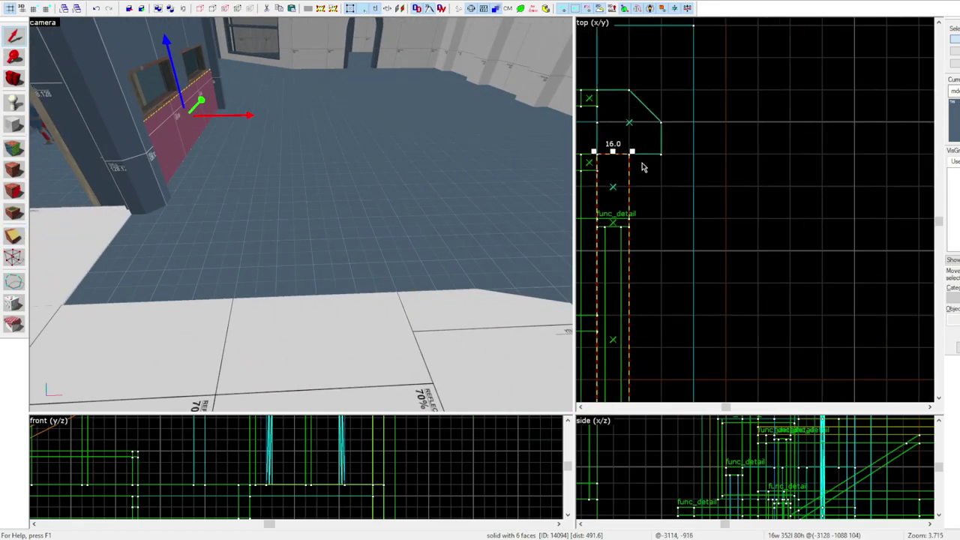
pyautogui.press('z')
pyautogui.press('z')
pyautogui.scroll(-5, 710, 460)
pyautogui.scroll(5, 750, 459)
pyautogui.moveTo(761, 450); pyautogui.dragTo(763, 447)
pyautogui.scroll(3, 762, 444)
pyautogui.scroll(11, 765, 448)
pyautogui.moveTo(728, 479); pyautogui.dragTo(730, 475)
pyautogui.scroll(-3, 735, 476)
pyautogui.scroll(4, 798, 470)
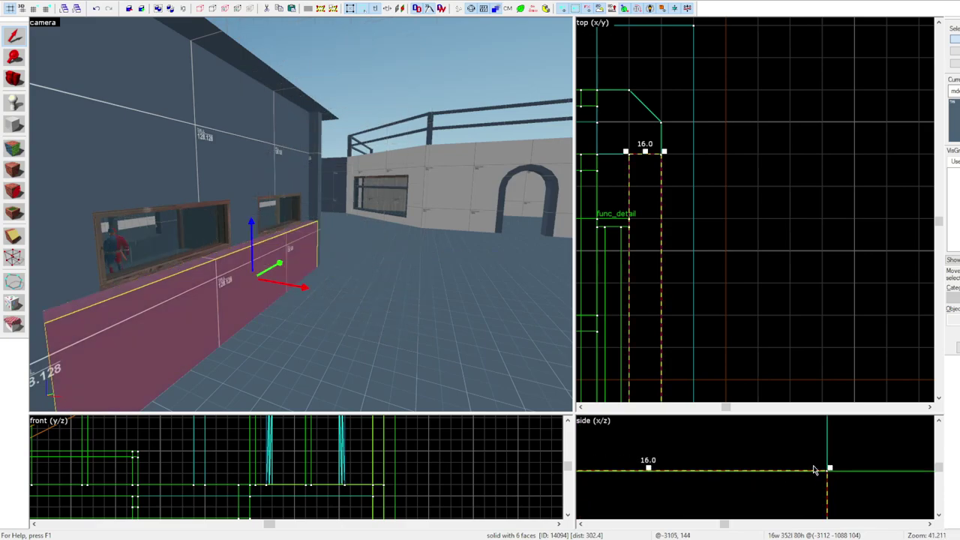
# Try to lower the top edge of the copied wall section beneath the side windows
pyautogui.scroll(-12, 724, 452)
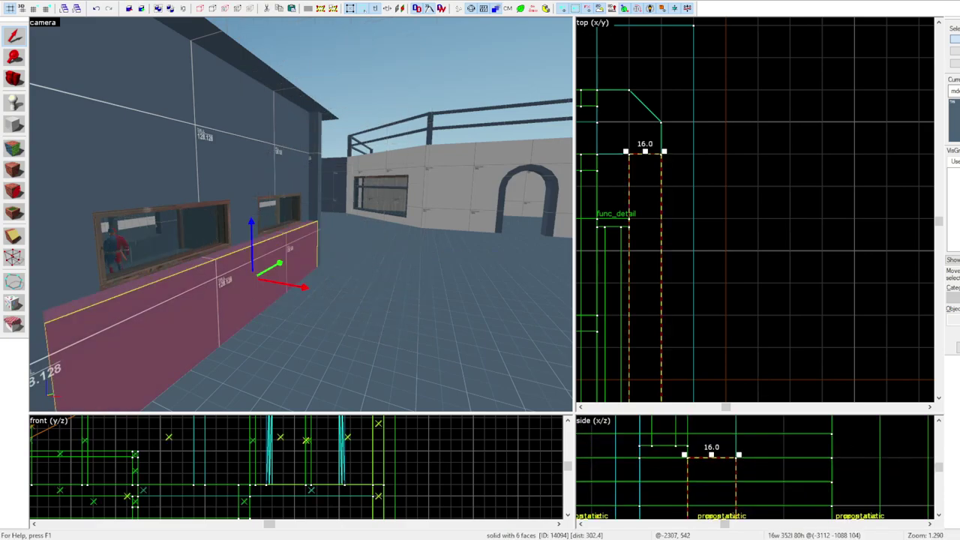
pyautogui.scroll(6, 709, 462)
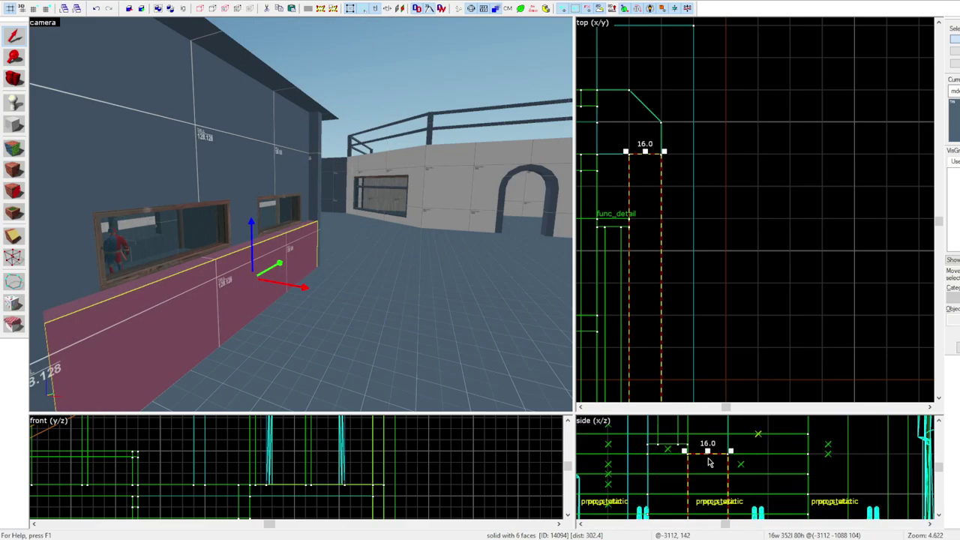
pyautogui.moveTo(709, 453); pyautogui.dragTo(709, 493)
pyautogui.press('z')
pyautogui.press('w')
pyautogui.hotkey('ctrl', 'z')
pyautogui.press('w')
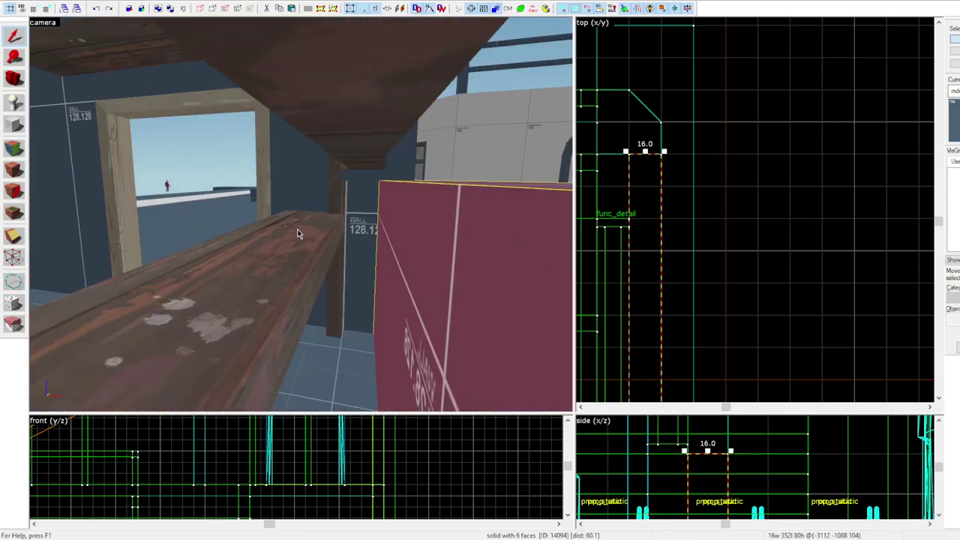
# Tie the added exterior wall section beneath the small building's side windows to a func_detail entity
pyautogui.press('s')
pyautogui.press('Escape')
pyautogui.click(302, 216)
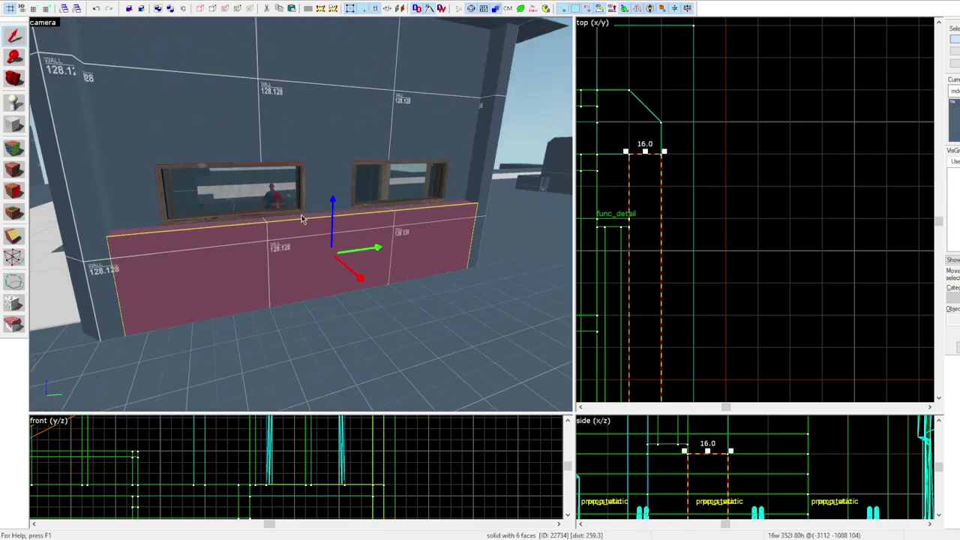
pyautogui.press('z')
pyautogui.press('w')
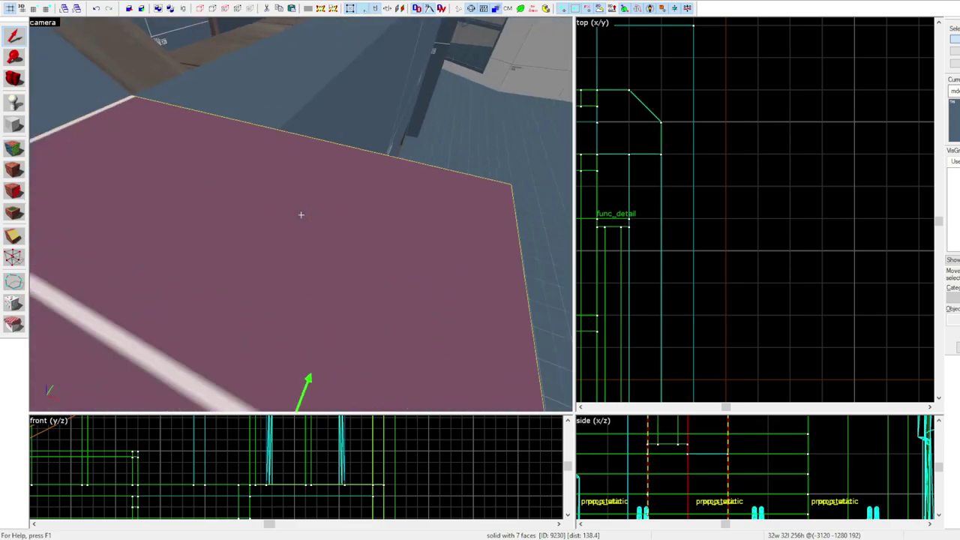
pyautogui.click(301, 216)
pyautogui.press('z')
pyautogui.hotkey('ctrl', 't')
pyautogui.press('Escape')
pyautogui.press('z')
pyautogui.press('z')
pyautogui.hotkey('ctrl', 'w')
pyautogui.click(133, 163)
pyautogui.press('z')
pyautogui.press('Escape')
pyautogui.press('z')
pyautogui.scroll(-3, 822, 259)
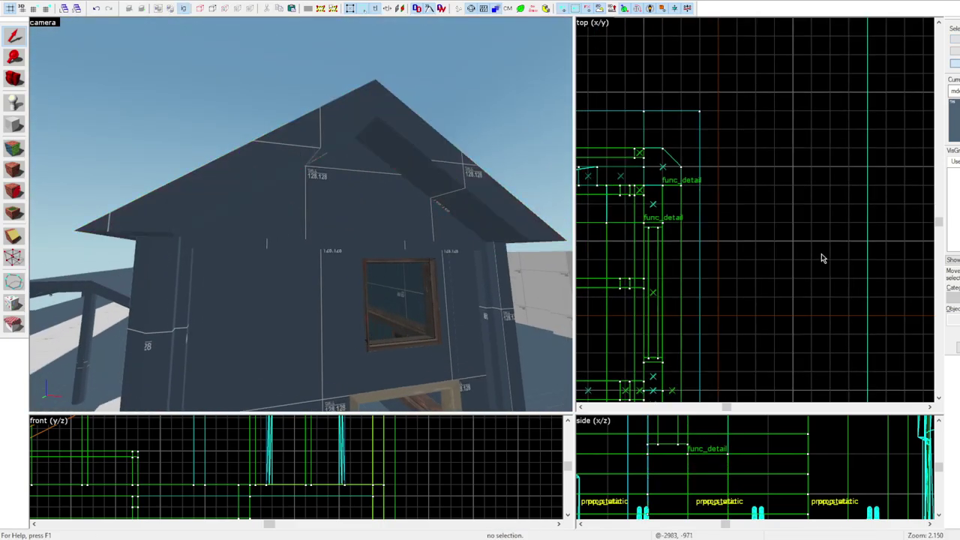
# Make the dark wood texture current by sampling it from a roof timber inside the small building
pyautogui.scroll(-3, 335, 213)
pyautogui.click(335, 212)
pyautogui.press('z')
pyautogui.press('z')
pyautogui.press('z')
pyautogui.press('z')
pyautogui.click(14, 149)
pyautogui.press('z')
pyautogui.press('z')
pyautogui.click(247, 190)
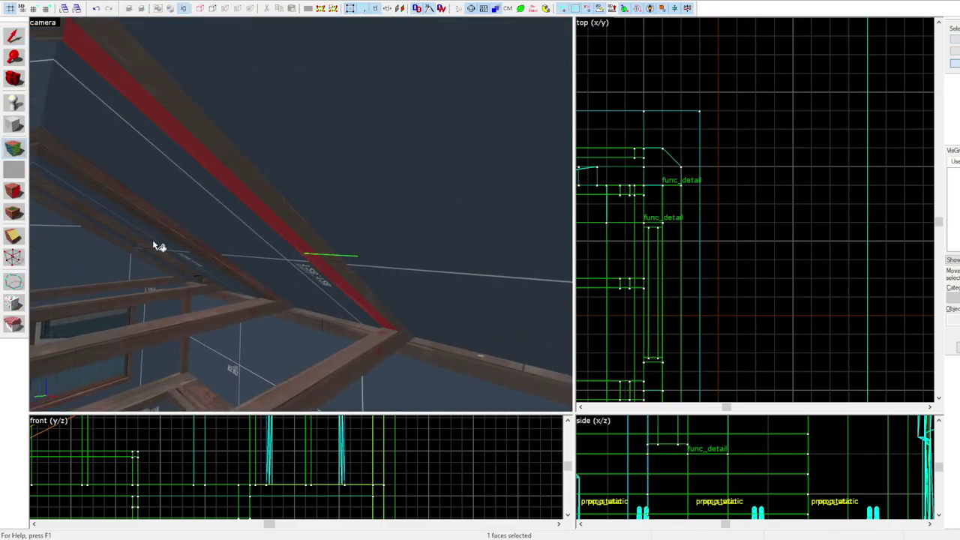
pyautogui.press('z')
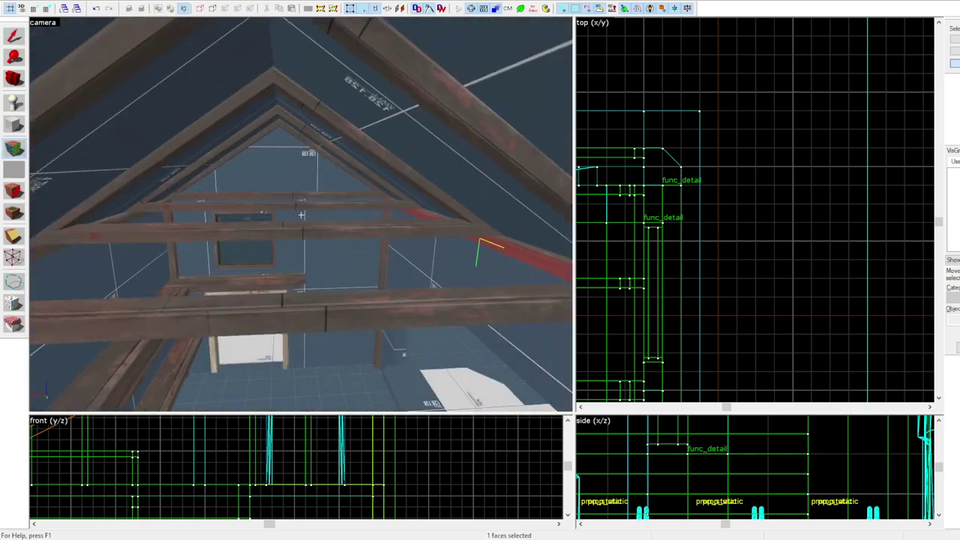
pyautogui.press('z')
# Apply the dark wood texture to the whole balcony railing on the tall building
pyautogui.hotkey('shift', 's')
pyautogui.hotkey('ctrl', 'w')
pyautogui.click(398, 321)
pyautogui.hotkey('shift', 'a')
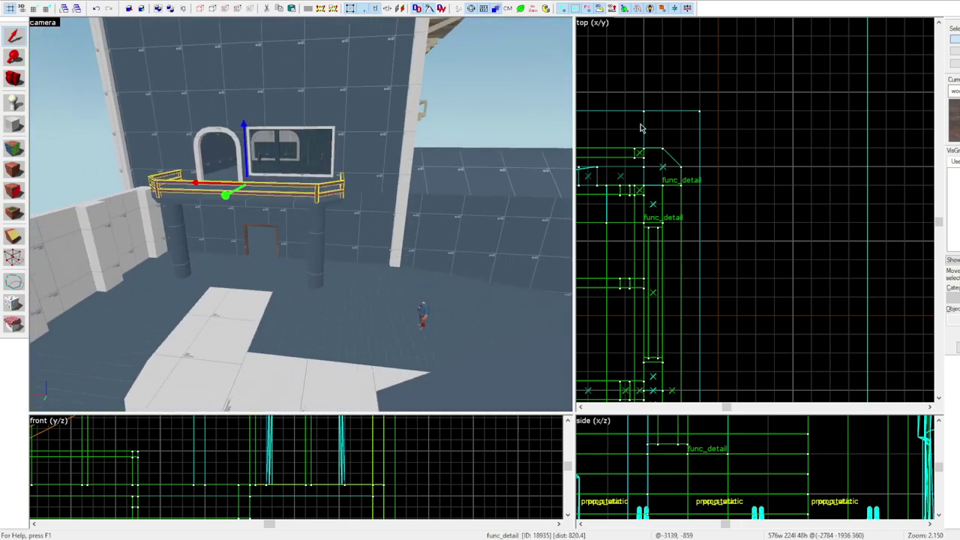
pyautogui.scroll(5, 337, 195)
pyautogui.press('z')
pyautogui.press('z')
pyautogui.hotkey('shift', 'a')
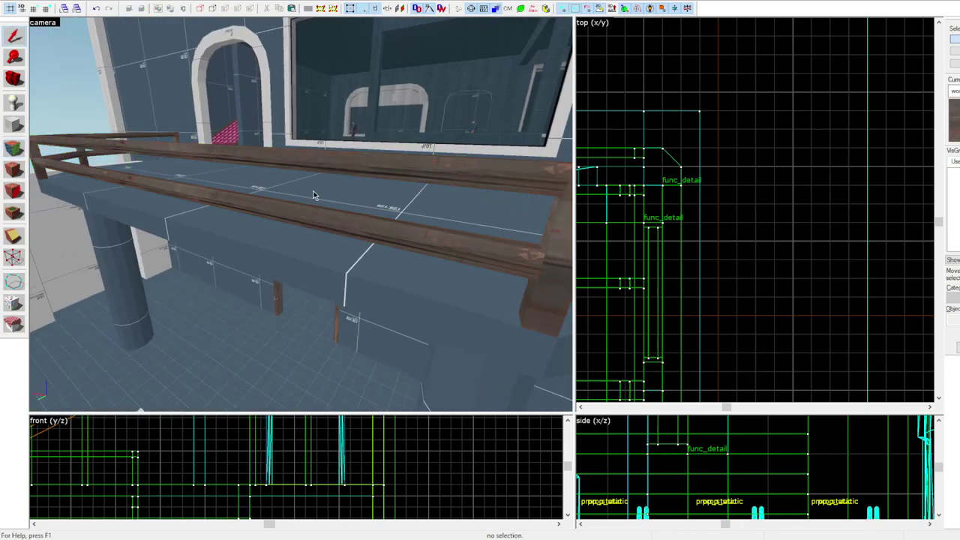
# Select the balcony railing's six posts and align the wood grain on their faces
pyautogui.press('w')
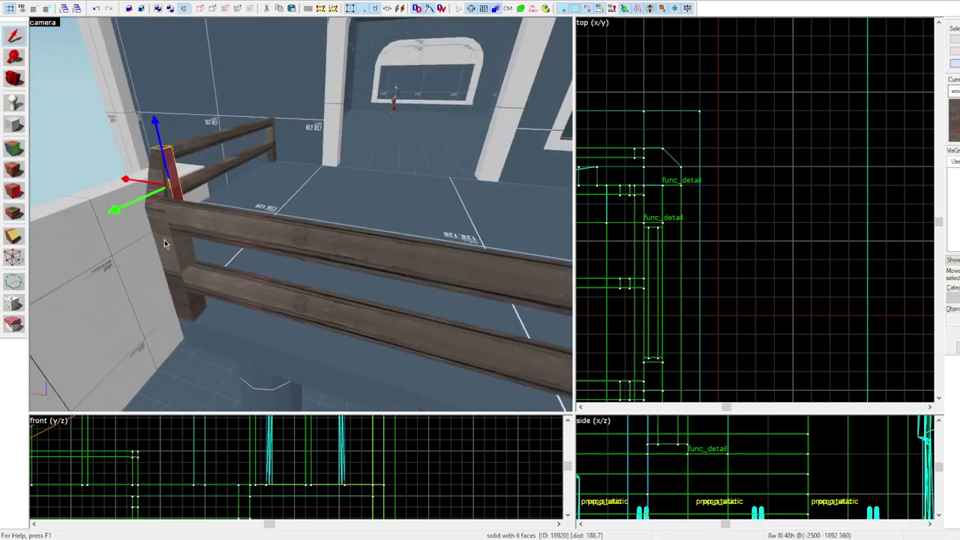
pyautogui.keyDown('ctrl'); pyautogui.click(165, 240); pyautogui.keyUp('ctrl')
pyautogui.keyDown('ctrl'); pyautogui.click(380, 244); pyautogui.keyUp('ctrl')
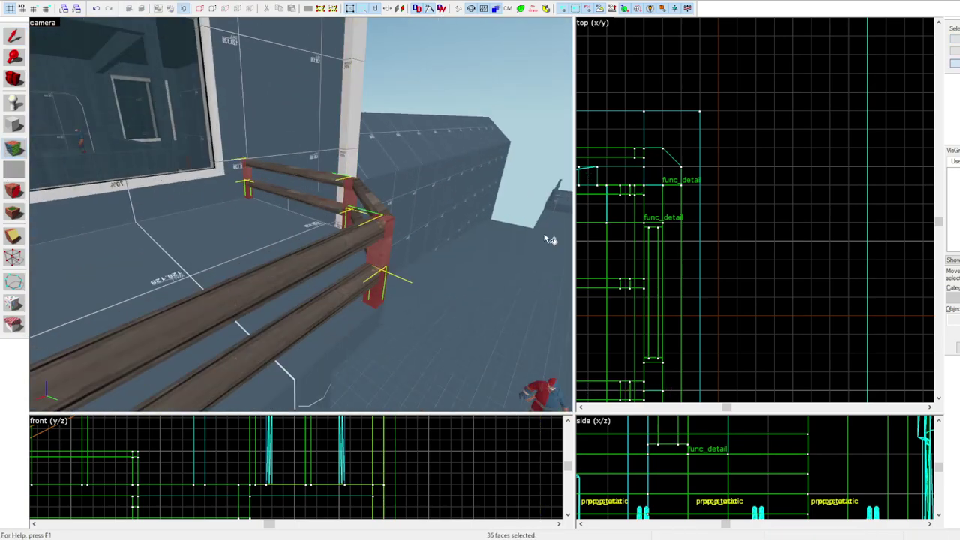
pyautogui.press('z')
pyautogui.hotkey('shift', 'a')
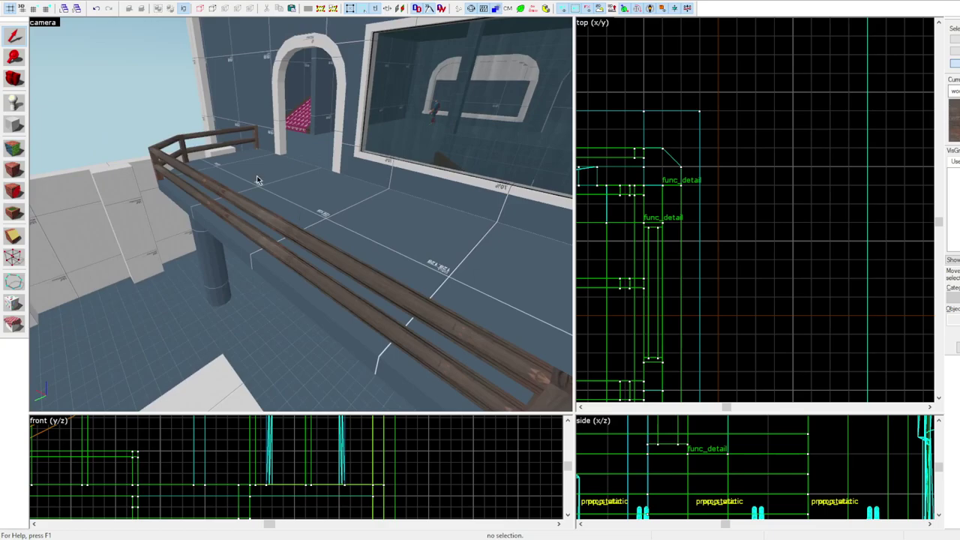
# Align the wood texture along the rail faces of the balcony railing's side section beyond the arched doorway
pyautogui.hotkey('shift', 'a')
pyautogui.press('z')
pyautogui.hotkey('shift', 'a')
pyautogui.hotkey('shift', 'a')
pyautogui.press('z')
pyautogui.press('w')
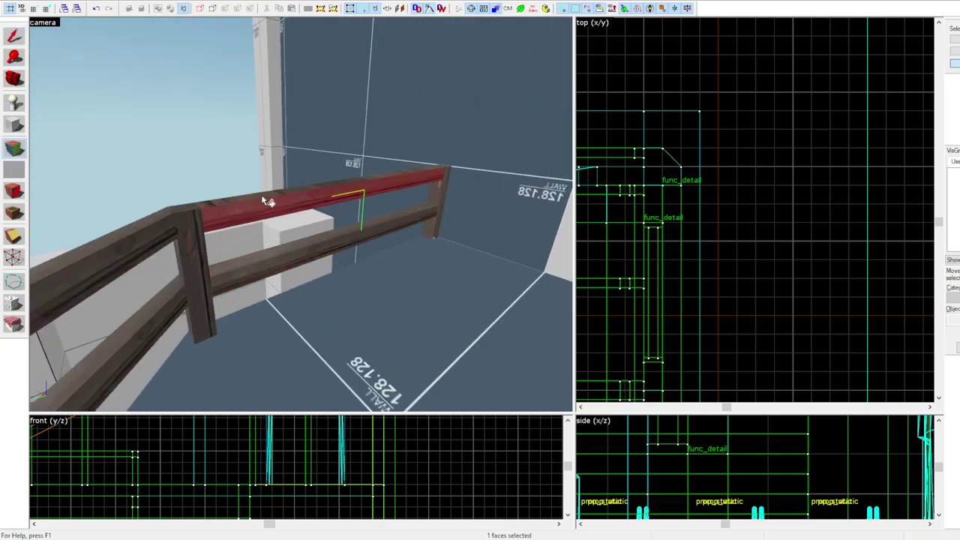
pyautogui.keyDown('alt'); pyautogui.rightClick(261, 194); pyautogui.keyUp('alt')
pyautogui.press('z')
pyautogui.press('z')
# Align the wood texture on the remaining angled and side rails of the balcony railing and finish face texturing
pyautogui.click(180, 311)
pyautogui.press('z')
pyautogui.press('z')
pyautogui.press('z')
pyautogui.press('z')
pyautogui.press('z')
pyautogui.press('z')
pyautogui.moveTo(201, 178); pyautogui.dragTo(304, 155)
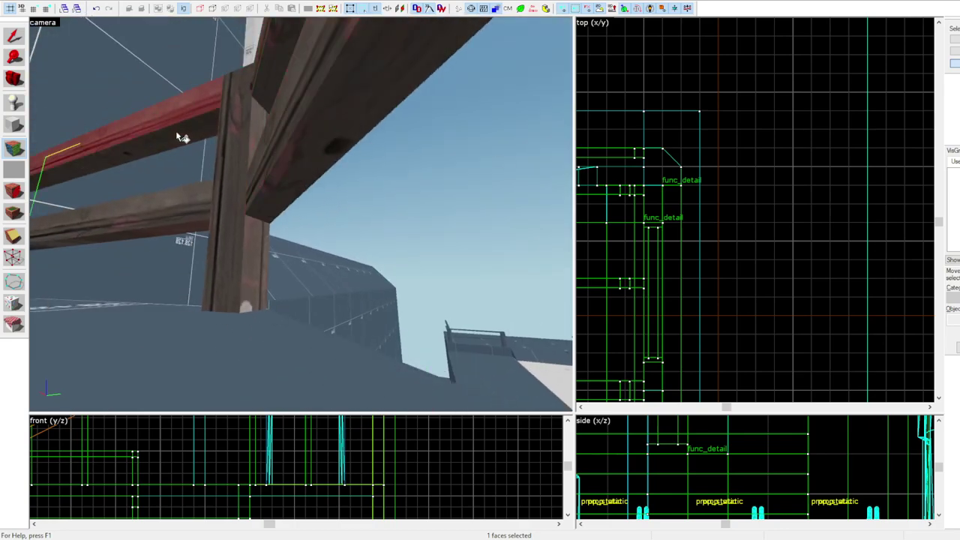
pyautogui.press('z')
pyautogui.press('z')
pyautogui.click(323, 227)
pyautogui.press('Escape')
pyautogui.press('z')
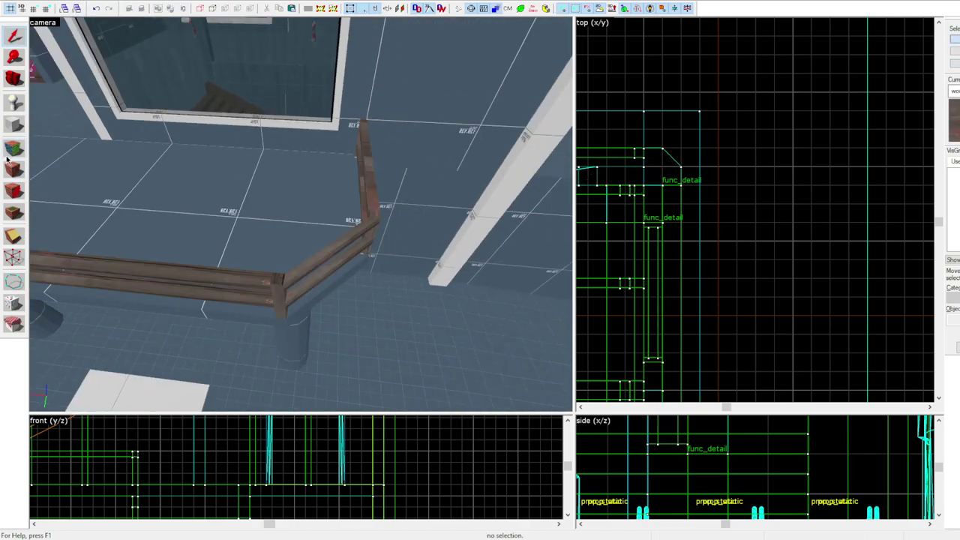
# Enlarge the balcony railing's posts so that they stand above and proud of the rails
pyautogui.press('z')
pyautogui.hotkey('shift', 'a')
pyautogui.click(301, 224)
pyautogui.moveTo(311, 204); pyautogui.dragTo(338, 229)
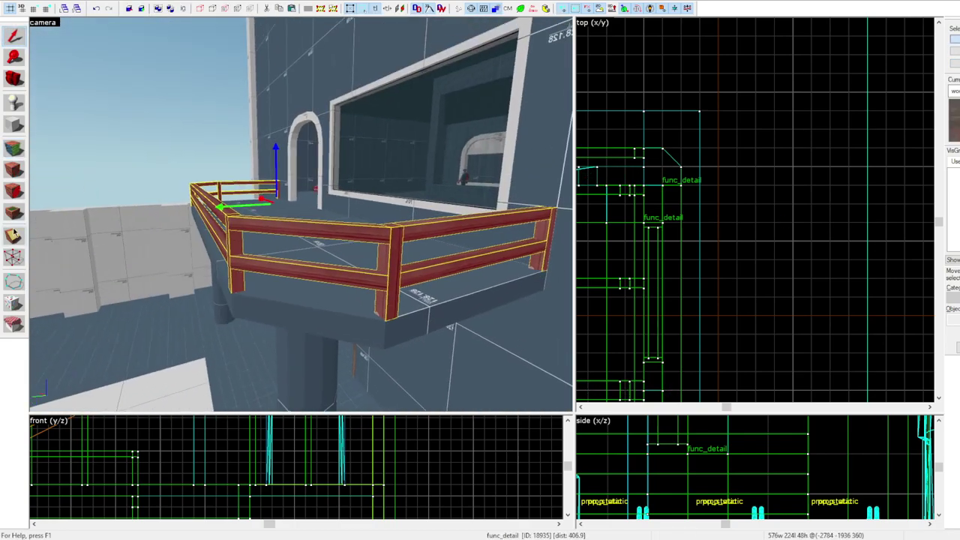
pyautogui.click(408, 219)
pyautogui.press('z')
pyautogui.press('w')
pyautogui.press('z')
pyautogui.keyDown('ctrl'); pyautogui.click(265, 178); pyautogui.keyUp('ctrl')
pyautogui.scroll(-6, 700, 380)
pyautogui.scroll(-6, 687, 468)
pyautogui.scroll(4, 697, 474)
pyautogui.click(717, 333)
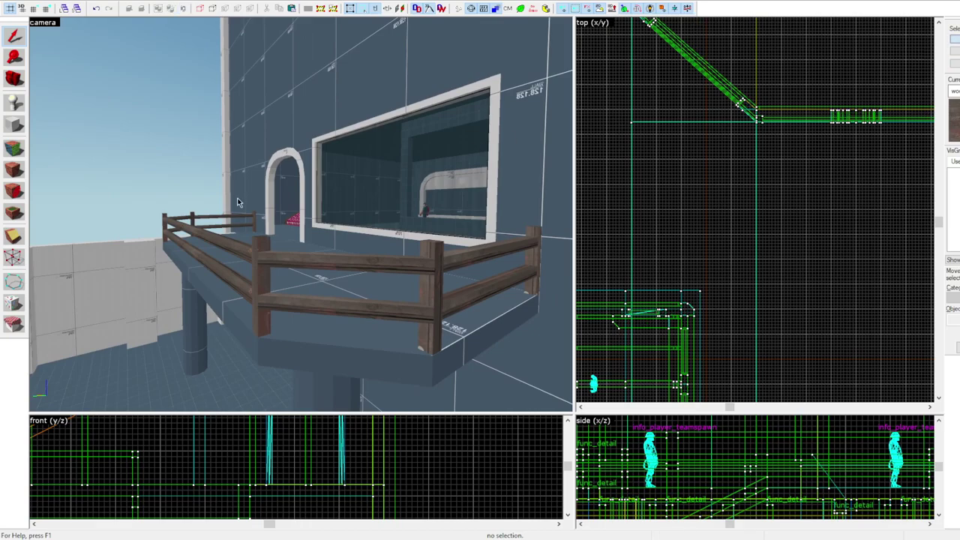
# Examine the balcony railing, the large window and the arched doorway frame from several sides
pyautogui.click(246, 218)
pyautogui.press('Escape')
pyautogui.press('z')
pyautogui.press('w')
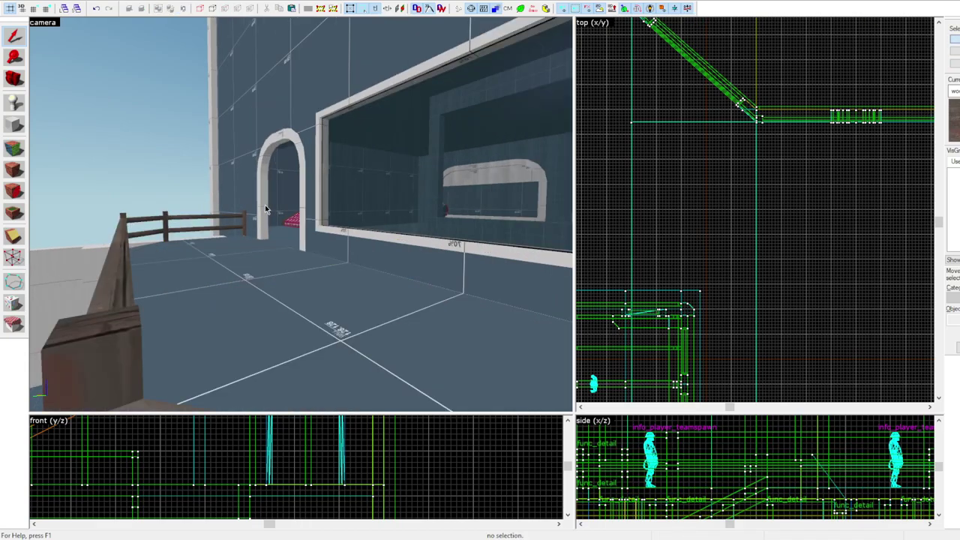
pyautogui.press('z')
pyautogui.click(273, 171)
pyautogui.press('Escape')
pyautogui.press('z')
pyautogui.press('a')
pyautogui.press('z')
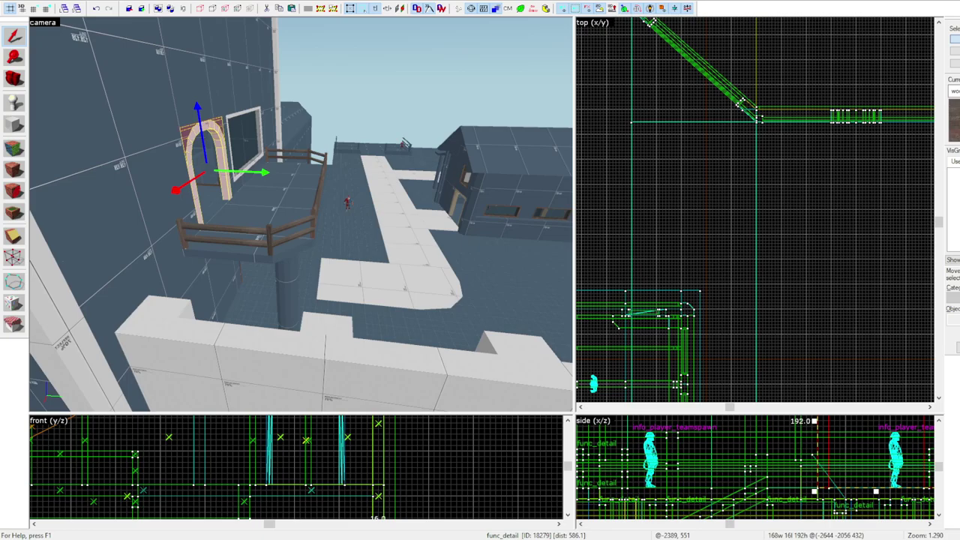
pyautogui.click(304, 210)
pyautogui.hotkey('ctrl', 'w')
pyautogui.click(306, 210)
pyautogui.hotkey('shift', 'x')
pyautogui.scroll(-10, 740, 206)
pyautogui.scroll(16, 740, 203)
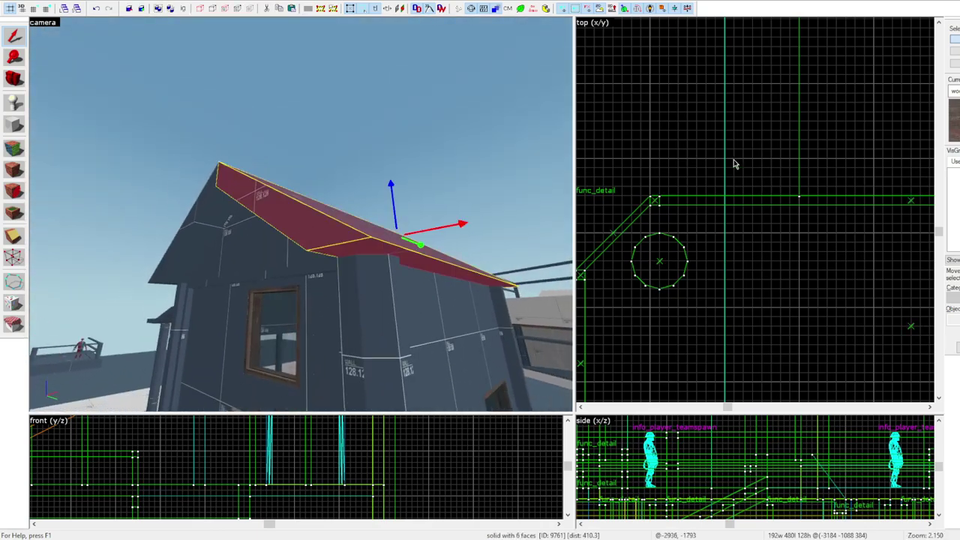
# Look over the small building's roof and the surrounding walls for places that need more detail
pyautogui.press('Escape')
pyautogui.press('z')
pyautogui.press('s')
pyautogui.click(298, 208)
pyautogui.press('Escape')
pyautogui.press('w')
pyautogui.click(301, 214)
pyautogui.click(301, 215)
pyautogui.click(301, 215)
pyautogui.click(301, 215)
pyautogui.press('Escape')
pyautogui.press('w')
# Create a dark wood block on the ground against the light wall beside the arched doorway and hollow it out
pyautogui.click(300, 215)
pyautogui.press('z')
pyautogui.hotkey('shift', 'b')
pyautogui.scroll(-12, 837, 169)
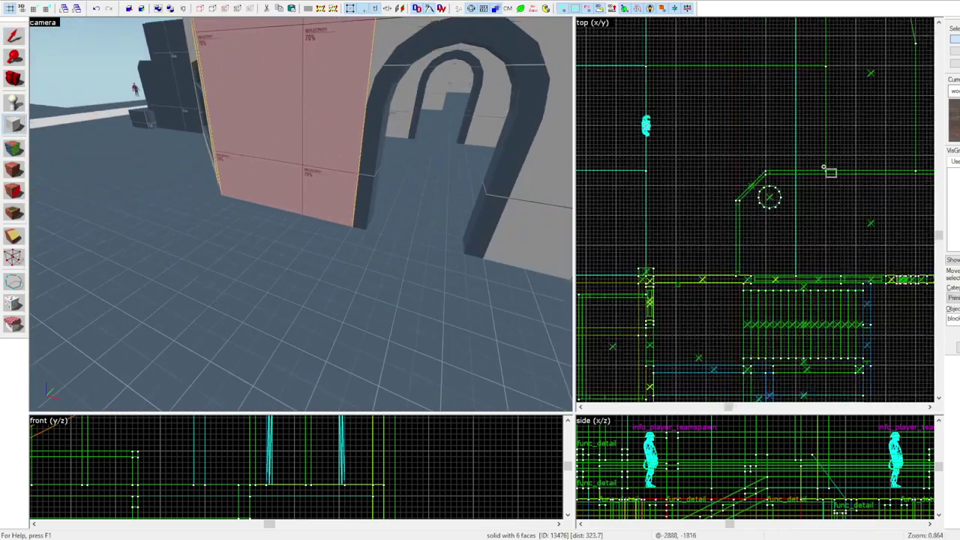
pyautogui.scroll(14, 851, 152)
pyautogui.press('z')
pyautogui.press('z')
pyautogui.moveTo(678, 179)
pyautogui.mouseDown()
pyautogui.moveTo(698, 253)
pyautogui.moveTo(671, 297)
pyautogui.moveTo(768, 293)
pyautogui.mouseUp()
pyautogui.scroll(-4, 671, 257)
pyautogui.press('Return')
pyautogui.press('Return')
pyautogui.press('Return')
# Select the hollow block's three outer sides and reduce them to a low planter border 48 units high
pyautogui.press('z')
pyautogui.hotkey('shift', 's')
pyautogui.keyDown('ctrl'); pyautogui.click(301, 214); pyautogui.keyUp('ctrl')
pyautogui.keyDown('ctrl'); pyautogui.click(301, 215); pyautogui.keyUp('ctrl')
pyautogui.scroll(-5, 750, 465)
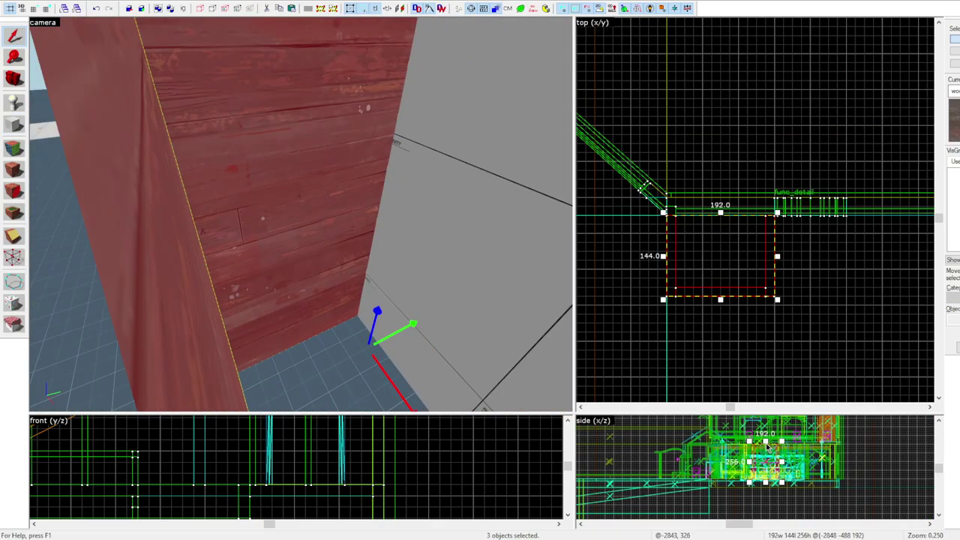
pyautogui.moveTo(750, 443); pyautogui.dragTo(751, 497)
pyautogui.press('z')
# Thin the planter's three wooden sides and bevel its two outer corners by moving their vertices
pyautogui.click(14, 257)
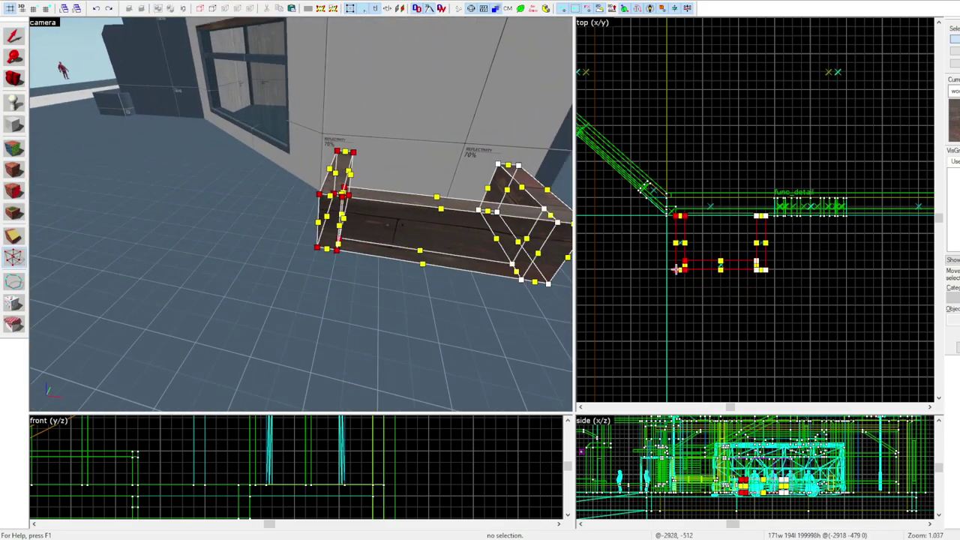
pyautogui.press('z')
pyautogui.click(301, 214)
pyautogui.keyDown('ctrl'); pyautogui.click(274, 225); pyautogui.keyUp('ctrl')
pyautogui.keyDown('ctrl'); pyautogui.click(491, 135); pyautogui.keyUp('ctrl')
pyautogui.keyDown('ctrl'); pyautogui.click(386, 248); pyautogui.keyUp('ctrl')
pyautogui.hotkey('shift', 'v')
pyautogui.scroll(3, 678, 254)
pyautogui.moveTo(685, 300); pyautogui.dragTo(723, 170)
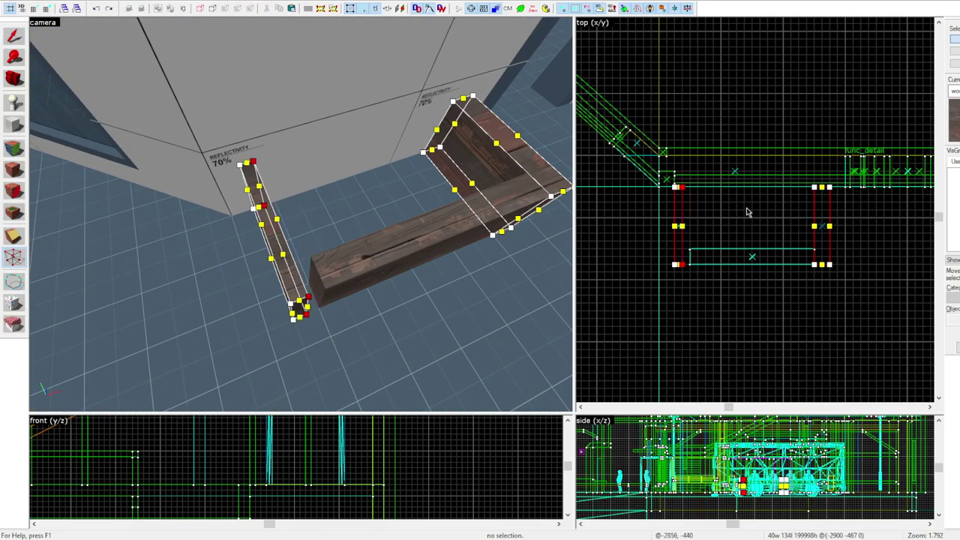
pyautogui.moveTo(803, 280); pyautogui.dragTo(808, 276, button='middle')
pyautogui.moveTo(819, 256); pyautogui.dragTo(827, 256)
pyautogui.click(823, 244)
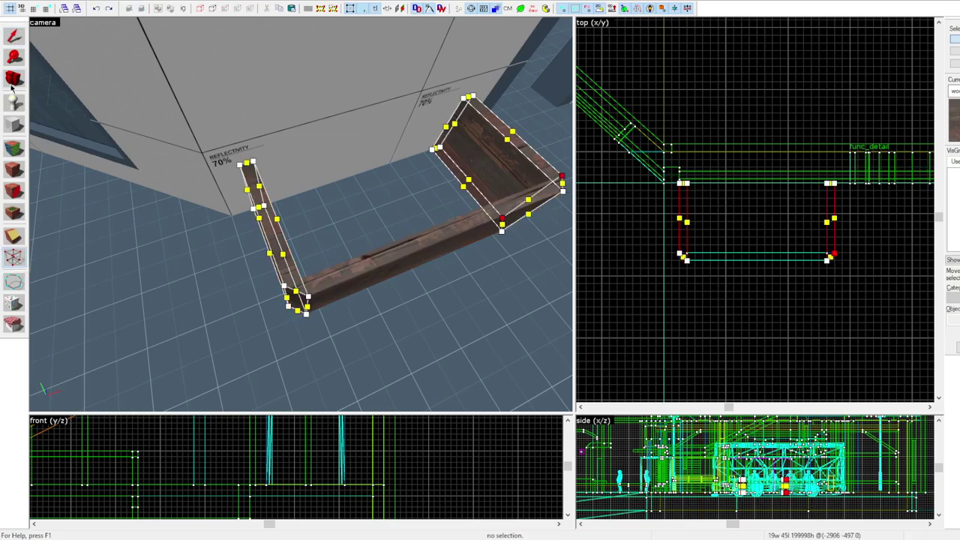
# Align the wood texture on the planter's top and inner side faces
pyautogui.click(14, 148)
pyautogui.click(310, 285)
pyautogui.click(364, 165)
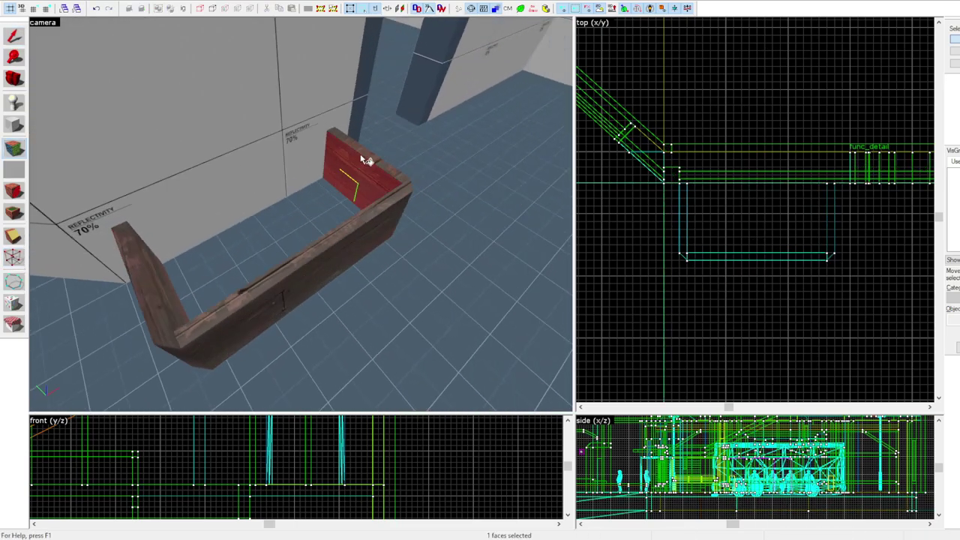
pyautogui.hotkey('shift', 's')
# Select the planter's three wooden sides and tie them to a single func_detail entity
pyautogui.press('z')
pyautogui.click(301, 214)
pyautogui.keyDown('ctrl'); pyautogui.click(301, 214); pyautogui.keyUp('ctrl')
pyautogui.press('z')
pyautogui.keyDown('ctrl'); pyautogui.click(187, 219); pyautogui.keyUp('ctrl')
pyautogui.hotkey('ctrl', 't')
# Copy the wooden planter to the other side of the arched doorway and nudge the copy farther along the wall
pyautogui.scroll(-3, 673, 225)
pyautogui.keyDown('shift'); pyautogui.moveTo(673, 225); pyautogui.dragTo(825, 225); pyautogui.keyUp('shift')
pyautogui.press('z')
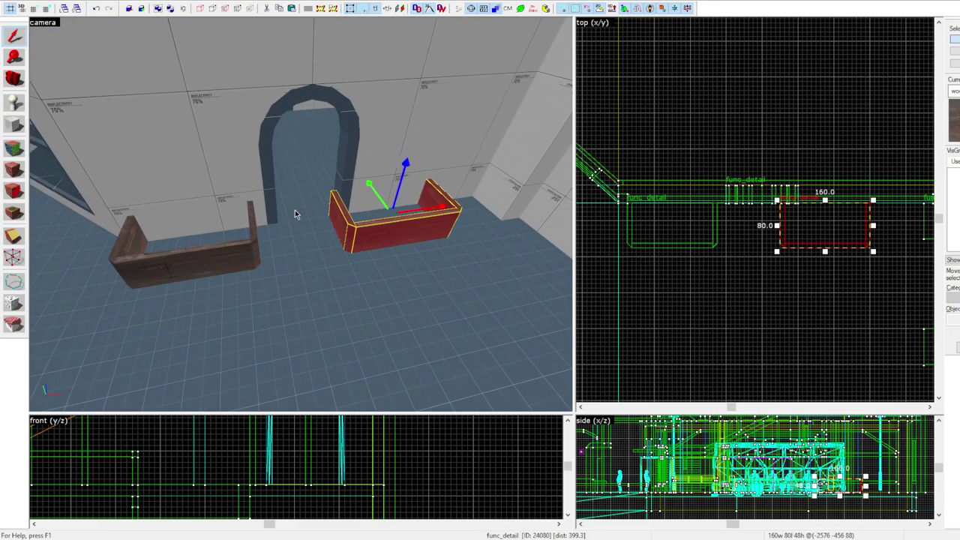
pyautogui.press('Right')
pyautogui.press('Right')
pyautogui.press('Right')
pyautogui.press('Right')
pyautogui.press('Right')
pyautogui.press('Right')
pyautogui.press('Escape')
pyautogui.press('z')
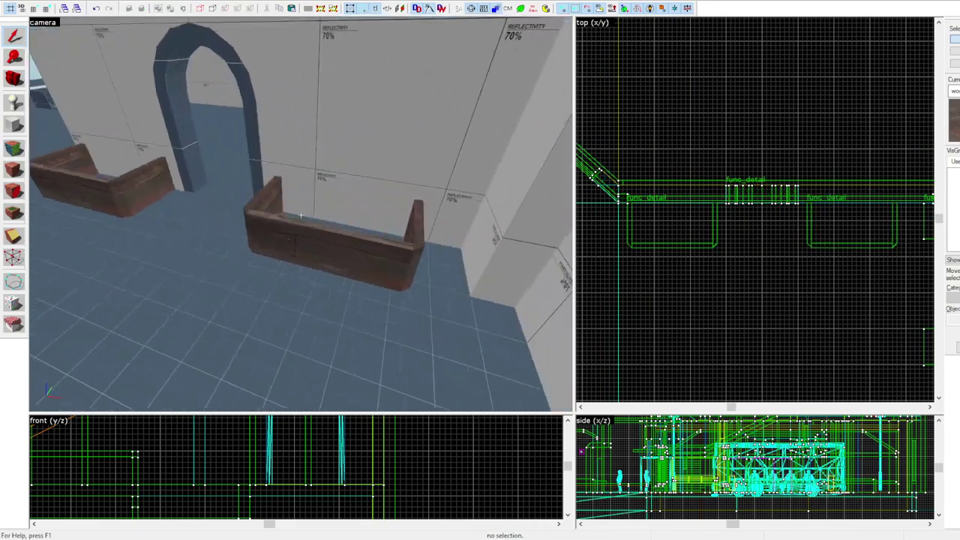
# Draw a 144 x 64 x 48 unit soil block inside the wooden planter and place a matching block in the other planter
pyautogui.click(300, 215)
pyautogui.press('z')
pyautogui.hotkey('shift', 'b')
pyautogui.moveTo(812, 208); pyautogui.dragTo(900, 240)
pyautogui.scroll(3, 887, 238)
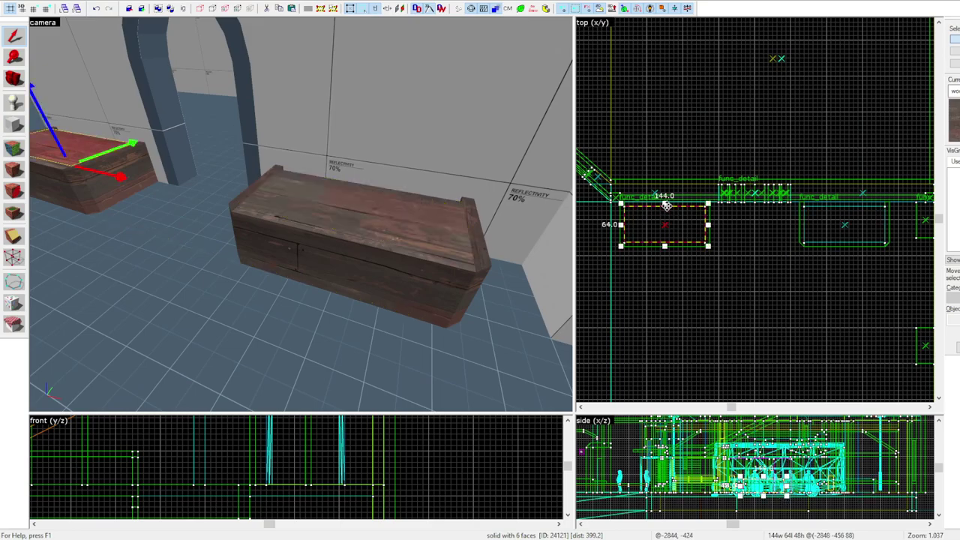
pyautogui.scroll(2, 679, 248)
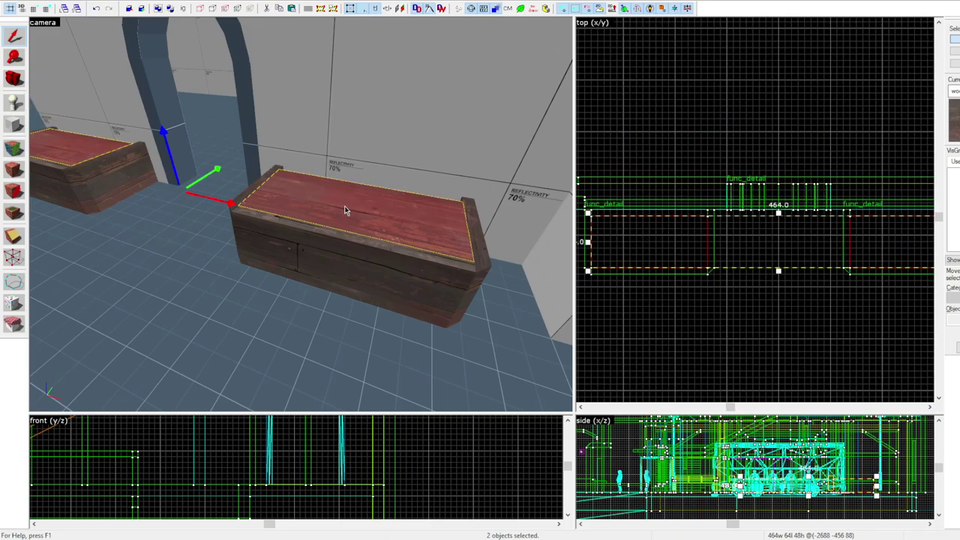
# Retexture both planters' soil tops with the mossy grass material and their sides with the light wall material
pyautogui.press('Escape')
pyautogui.click(778, 214)
pyautogui.scroll(3, 726, 458)
pyautogui.scroll(-3, 726, 457)
pyautogui.press('h')
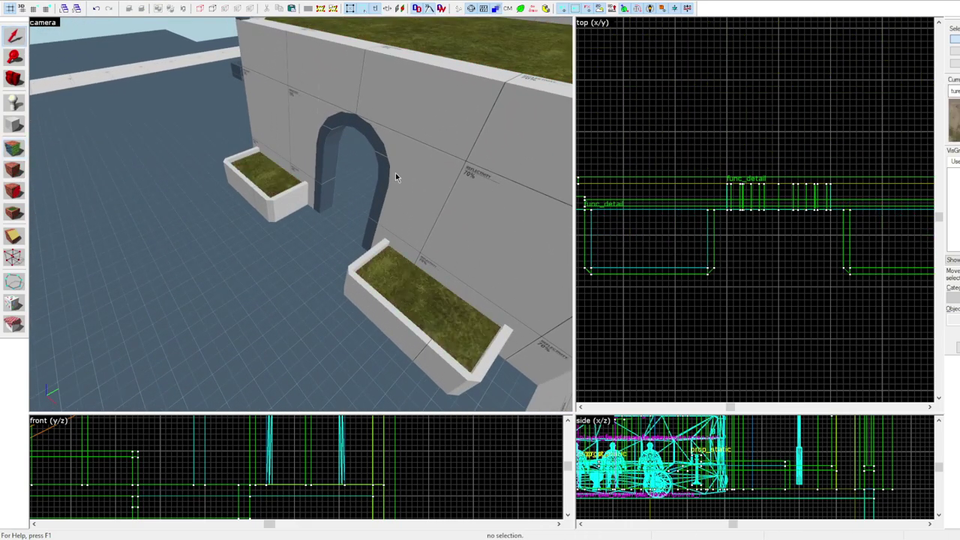
# Open the asset map that holds the props and texture samples
pyautogui.click(311, 280)
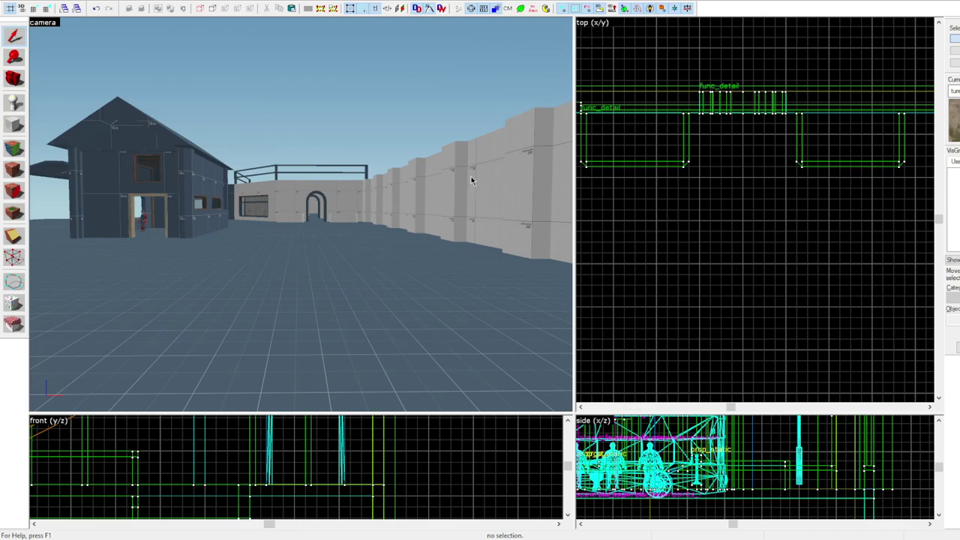
pyautogui.press('z')
pyautogui.press('w')
pyautogui.press('z')
pyautogui.click(15, 104)
pyautogui.click(6, 39)
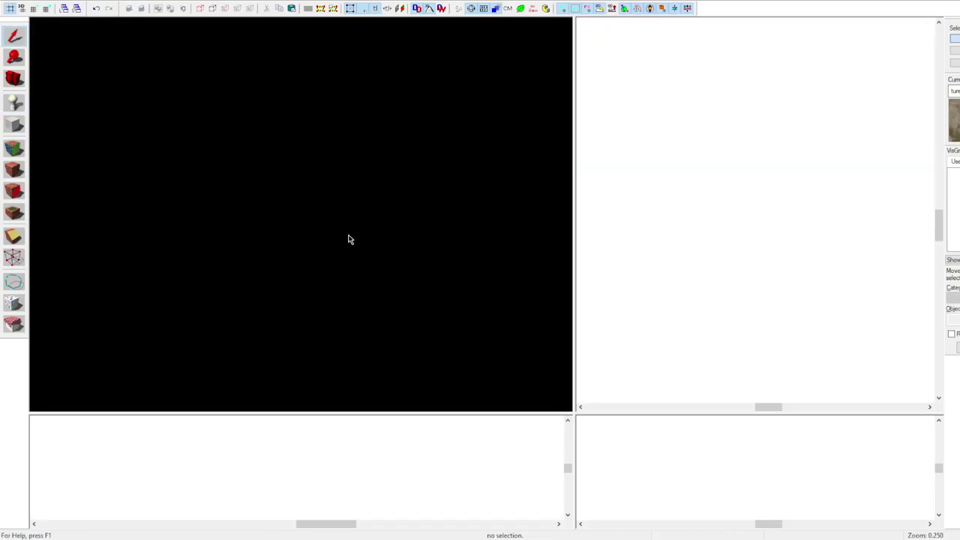
pyautogui.press('z')
pyautogui.press('w')
pyautogui.press('w')
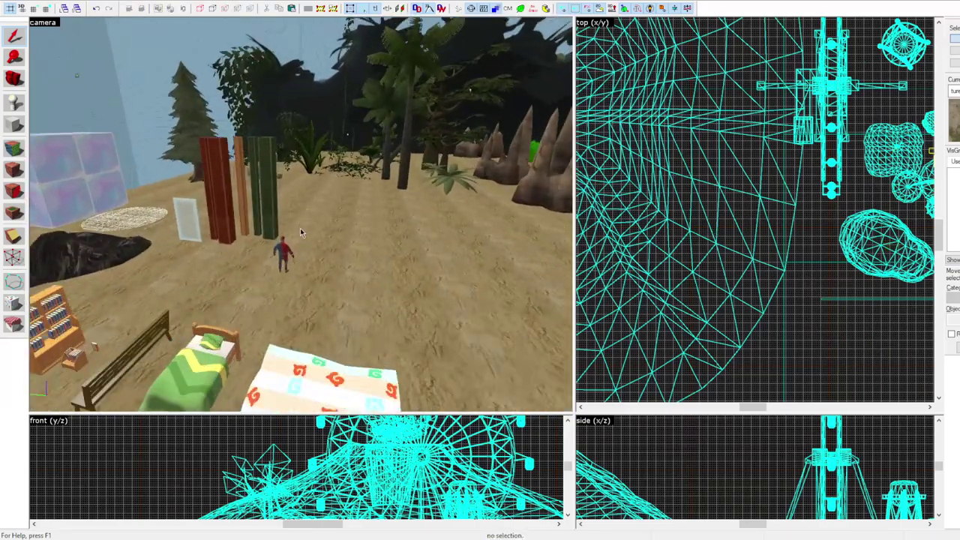
# Examine the props, park structures and material samples laid out in the asset map
pyautogui.click(301, 215)
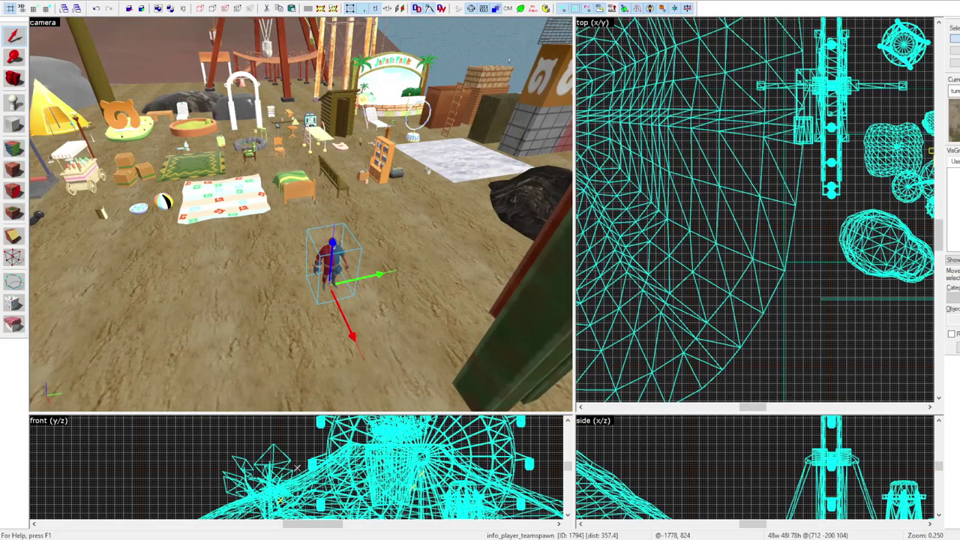
pyautogui.press('s')
pyautogui.press('w')
pyautogui.click(335, 241)
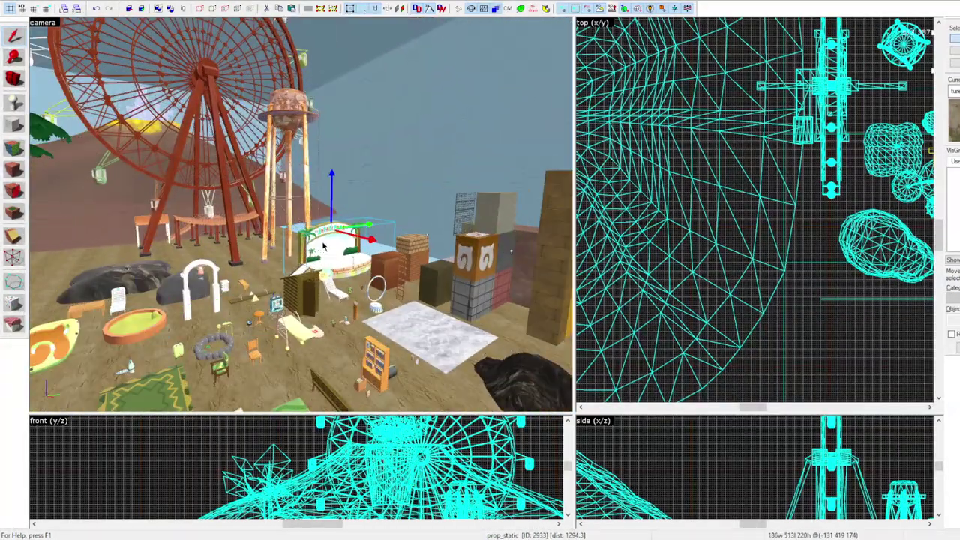
pyautogui.press('s')
pyautogui.click(273, 266)
pyautogui.press('w')
pyautogui.click(228, 177)
pyautogui.click(363, 228)
pyautogui.press('w')
pyautogui.click(408, 338)
pyautogui.press('Escape')
pyautogui.click(373, 214)
pyautogui.press('s')
pyautogui.click(262, 171)
pyautogui.click(450, 268)
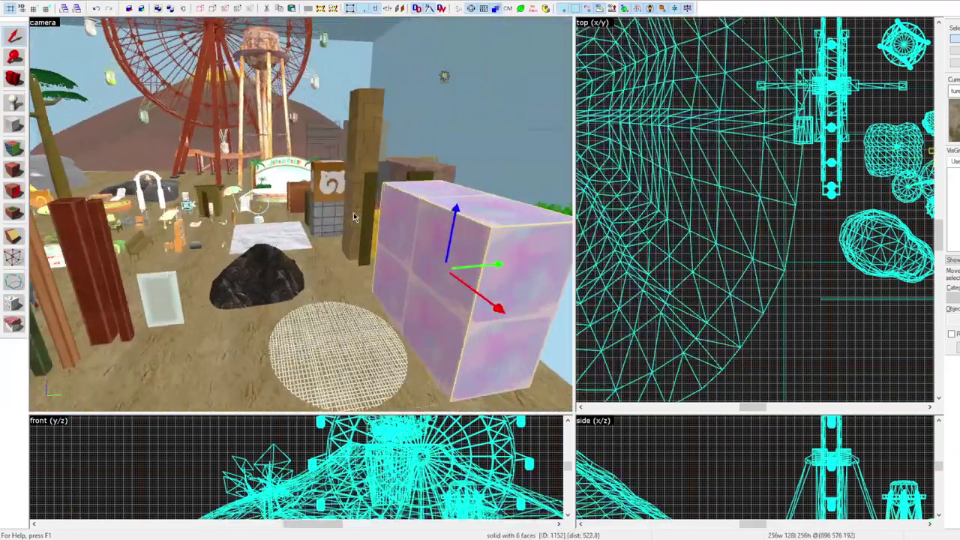
# Approach the pink and purple glass block and switch the 3D view to lighting preview
pyautogui.press('Escape')
pyautogui.click(353, 249)
pyautogui.press('w')
pyautogui.press('z')
pyautogui.click(43, 23)
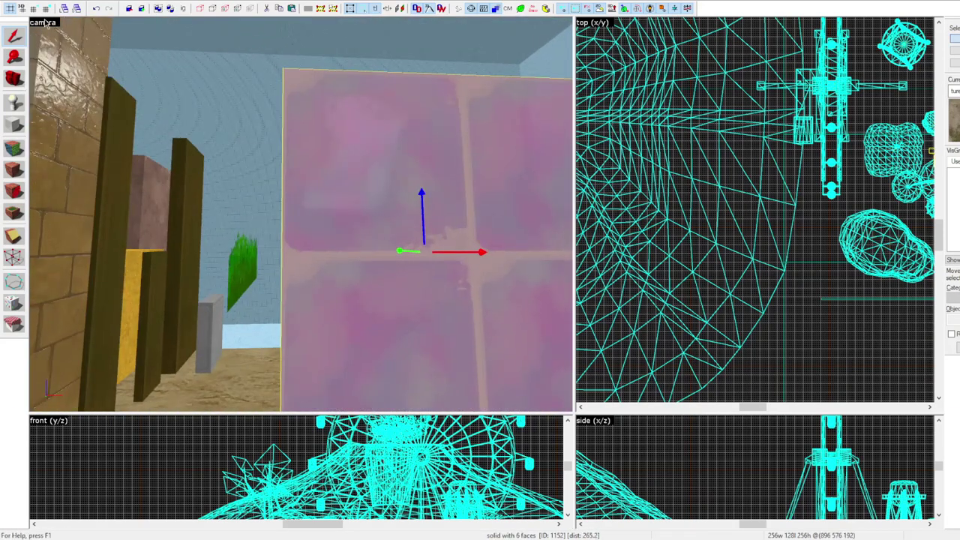
pyautogui.click(90, 29)
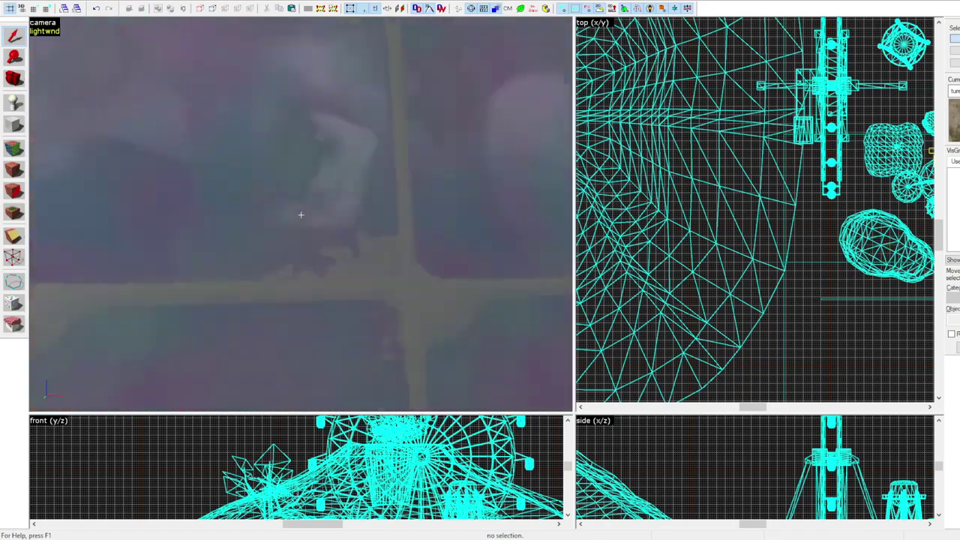
# Examine the glass block and the surrounding park props under lighting preview
pyautogui.press('s')
pyautogui.press('z')
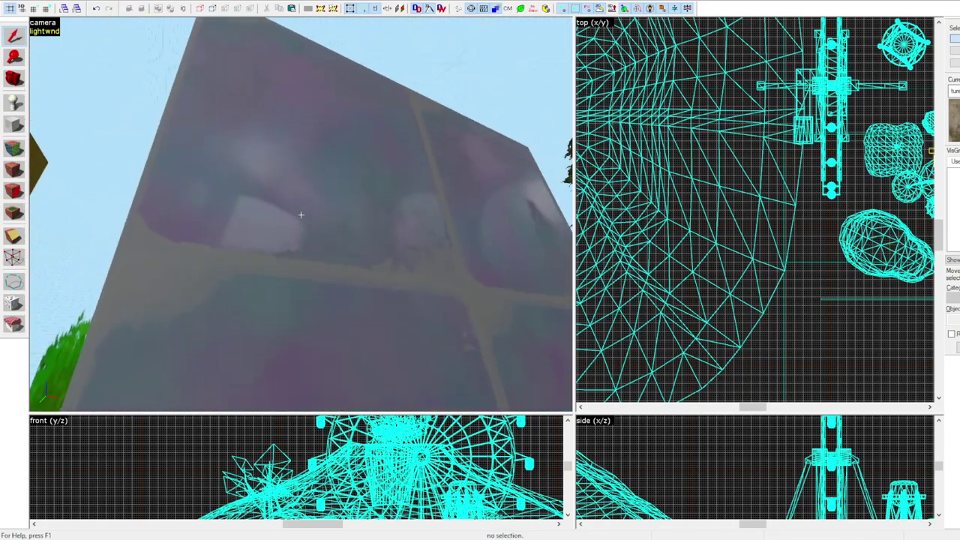
pyautogui.press('s')
pyautogui.press('z')
pyautogui.press('z')
pyautogui.press('w')
pyautogui.press('z')
pyautogui.press('w')
pyautogui.click(301, 215)
pyautogui.press('s')
pyautogui.press('w')
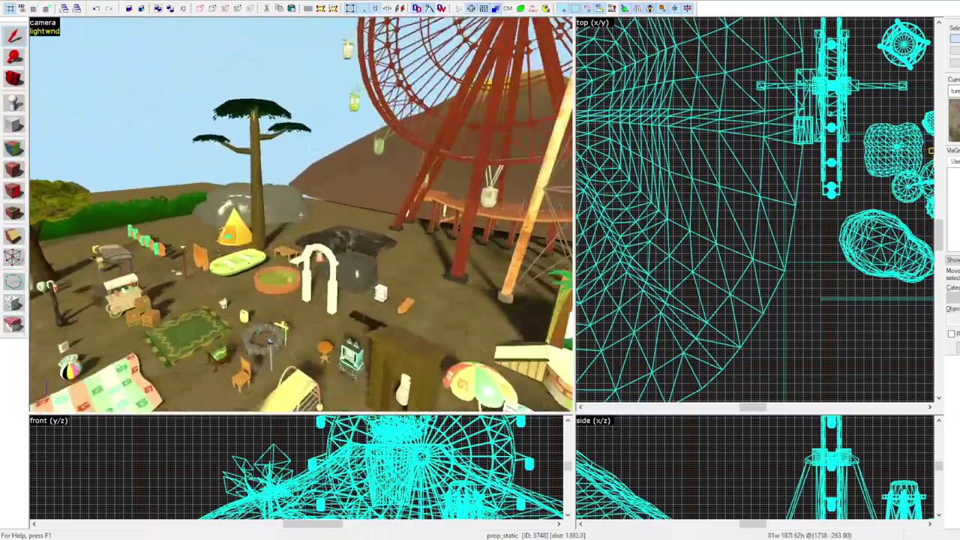
pyautogui.press('s')
pyautogui.press('w')
pyautogui.press('w')
pyautogui.click(301, 215)
pyautogui.press('s')
pyautogui.press('z')
pyautogui.press('Escape')
pyautogui.press('z')
pyautogui.press('w')
pyautogui.press('w')
pyautogui.press('s')
pyautogui.press('w')
pyautogui.press('z')
# Examine the player spawn model up close under lighting preview
pyautogui.click(277, 213)
pyautogui.press('Escape')
pyautogui.press('z')
pyautogui.press('s')
pyautogui.press('w')
pyautogui.press('z')
pyautogui.press('z')
pyautogui.press('s')
pyautogui.press('z')
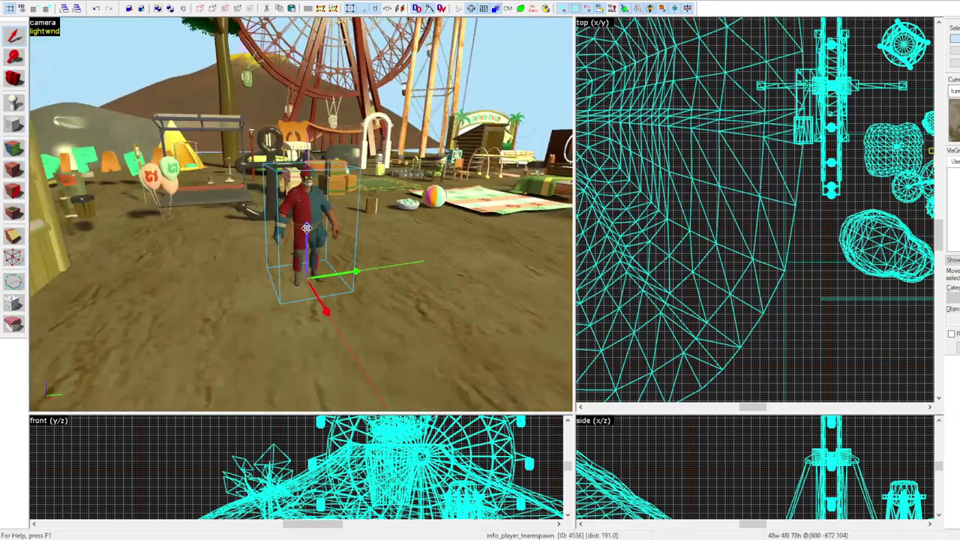
pyautogui.press('z')
pyautogui.press('w')
pyautogui.press('z')
pyautogui.click(311, 252)
pyautogui.press('s')
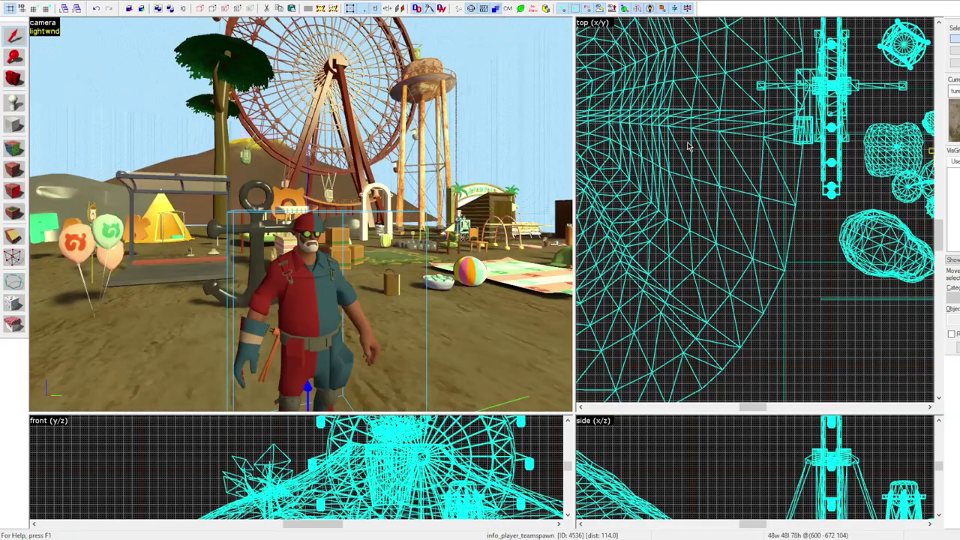
# Copy the broad-leaved plant prop from the asset map's foliage area and paste it into the blockout map at a planter
pyautogui.press('w')
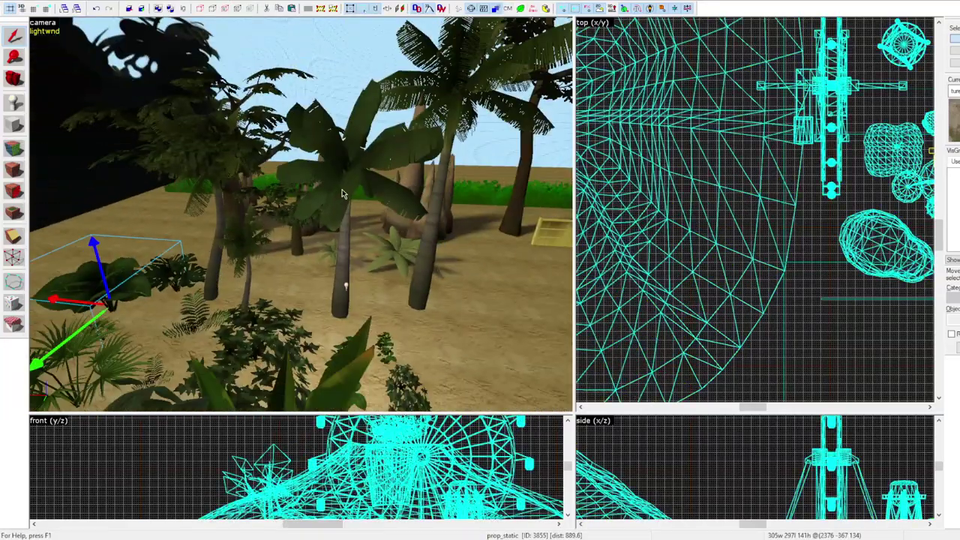
pyautogui.press('w')
pyautogui.click(346, 191)
pyautogui.press('z')
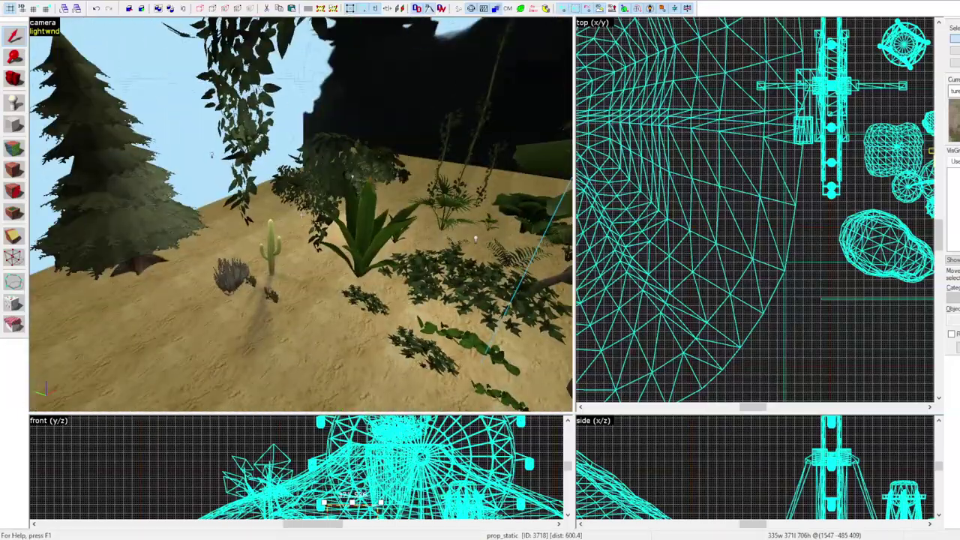
pyautogui.press('z')
pyautogui.press('z')
pyautogui.press('z')
pyautogui.click(298, 128)
pyautogui.press('z')
pyautogui.press('s')
pyautogui.press('z')
pyautogui.click(161, 83)
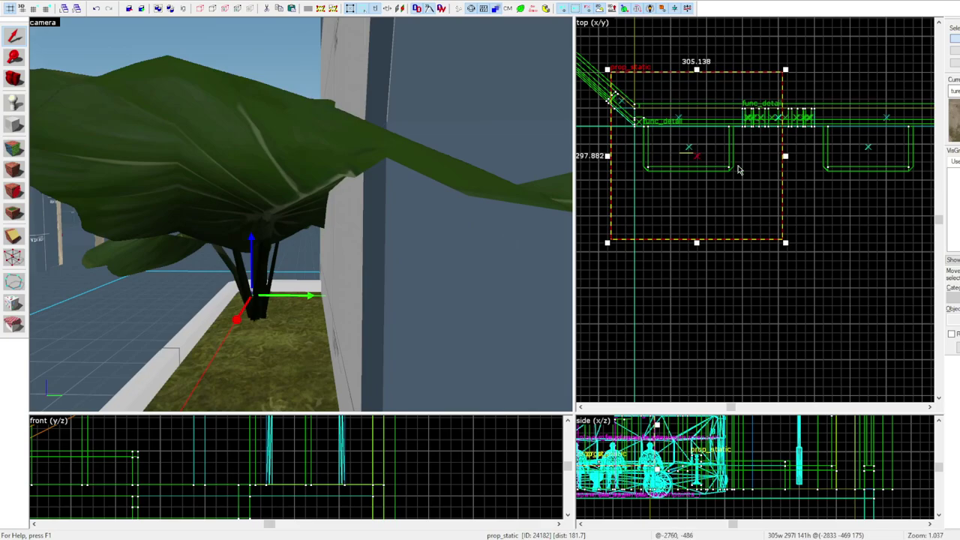
# Shift the plant prop within the planter beside the arched doorway and rotate it about the vertical axis
pyautogui.moveTo(744, 167); pyautogui.dragTo(744, 176)
pyautogui.click(744, 175)
pyautogui.press('z')
pyautogui.press('w')
pyautogui.moveTo(786, 79); pyautogui.dragTo(798, 168)
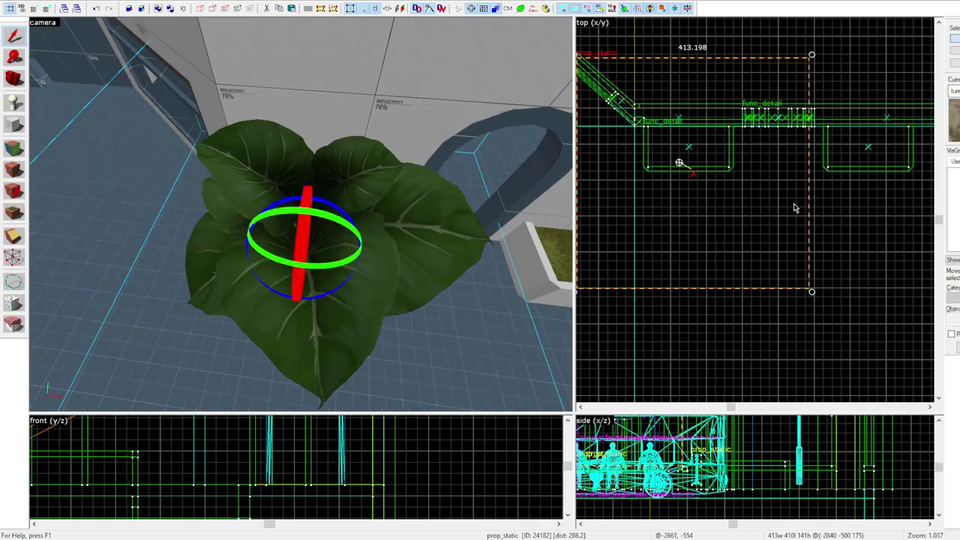
# Scale the plant prop down to about 165 x 164 x 56 units to suit the planter
pyautogui.press('Escape')
pyautogui.press('z')
pyautogui.press('s')
pyautogui.click(301, 215)
pyautogui.press('z')
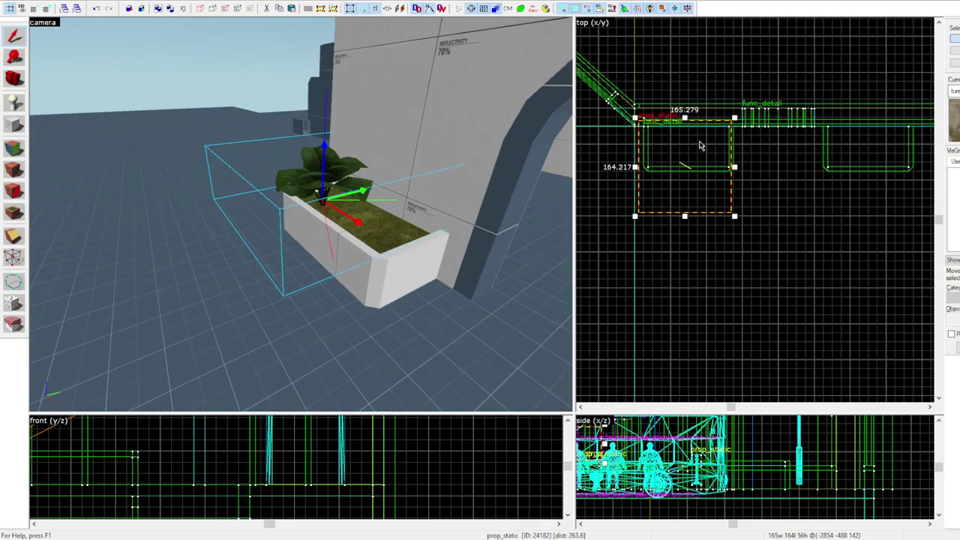
# Copy the small plant to the other half of the same planter and rotate the copy
pyautogui.press('z')
pyautogui.press('w')
pyautogui.press('z')
pyautogui.scroll(3, 683, 157)
pyautogui.press('z')
pyautogui.press('w')
pyautogui.moveTo(684, 170)
pyautogui.mouseDown()
pyautogui.moveTo(684, 154)
pyautogui.moveTo(729, 159)
pyautogui.mouseUp()
pyautogui.press('z')
pyautogui.click(729, 159)
pyautogui.scroll(-3, 729, 159)
pyautogui.moveTo(780, 110); pyautogui.dragTo(808, 255)
# Select both plants and copy them into the planter on the other side of the arched doorway
pyautogui.press('Escape')
pyautogui.press('z')
pyautogui.press('z')
pyautogui.click(342, 180)
pyautogui.press('z')
pyautogui.press('z')
pyautogui.keyDown('ctrl'); pyautogui.click(255, 222); pyautogui.keyUp('ctrl')
pyautogui.press('z')
pyautogui.press('z')
pyautogui.keyDown('shift'); pyautogui.moveTo(274, 197); pyautogui.dragTo(482, 191); pyautogui.keyUp('shift')
pyautogui.press('Escape')
pyautogui.press('z')
pyautogui.press('z')
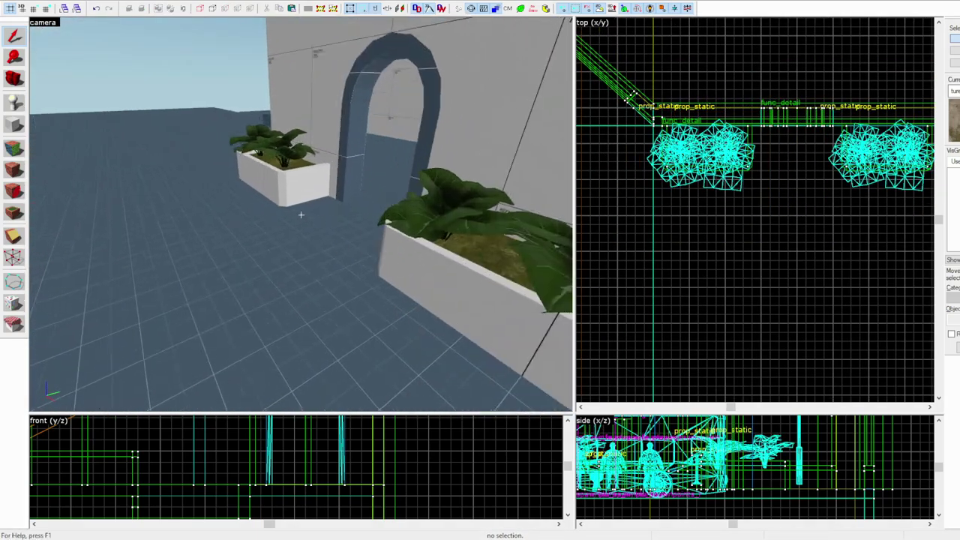
# Look over the planted doorway and the surrounding courtyard from above
pyautogui.press('z')
pyautogui.press('z')
pyautogui.press('z')
pyautogui.press('z')
pyautogui.press('z')
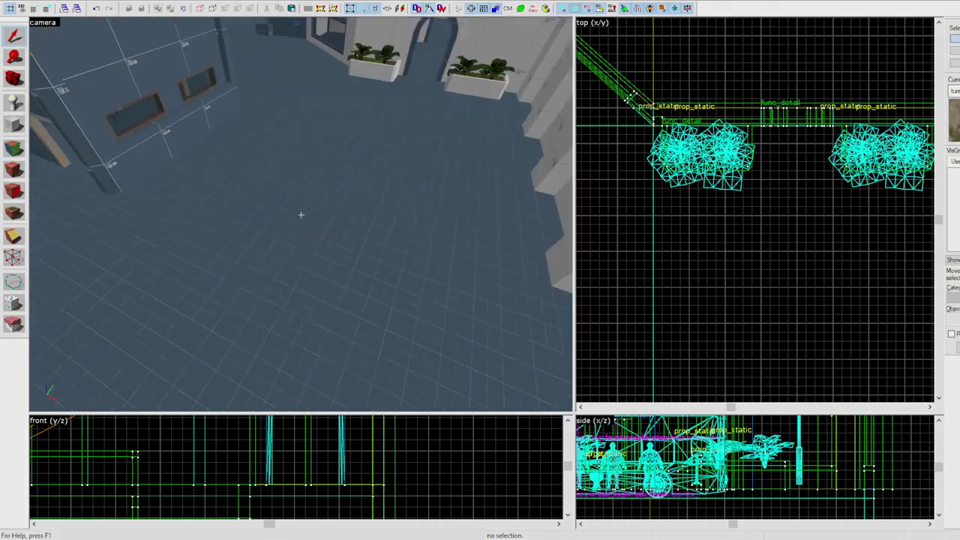
pyautogui.press('z')
pyautogui.press('z')
pyautogui.click(301, 215)
pyautogui.press('Escape')
pyautogui.press('z')
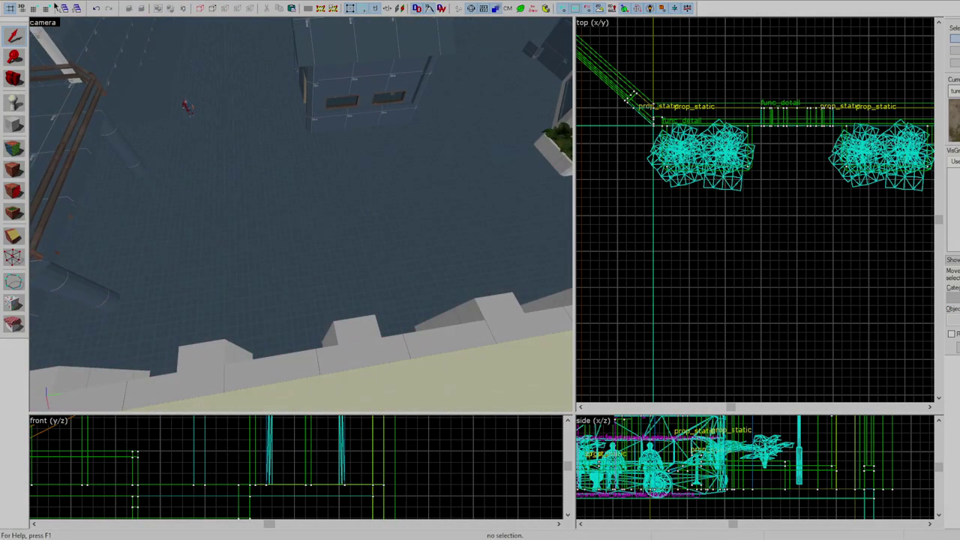
# Select the long courtyard wall together with its row of pilasters
pyautogui.scroll(-5, 816, 154)
pyautogui.press('z')
pyautogui.press('z')
pyautogui.scroll(2, 809, 260)
pyautogui.press('z')
pyautogui.press('z')
pyautogui.click(348, 211)
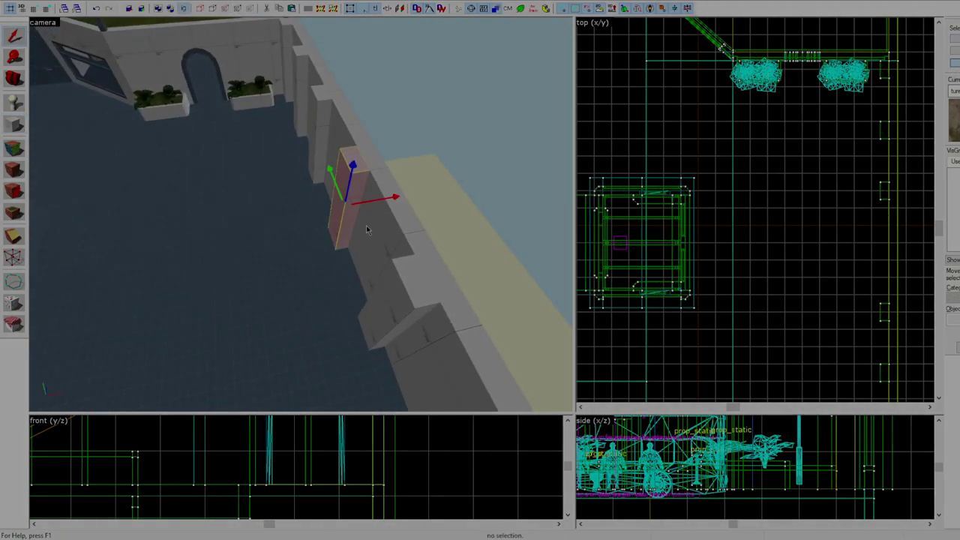
pyautogui.press('z')
pyautogui.press('z')
pyautogui.click(206, 117)
pyautogui.press('z')
pyautogui.press('z')
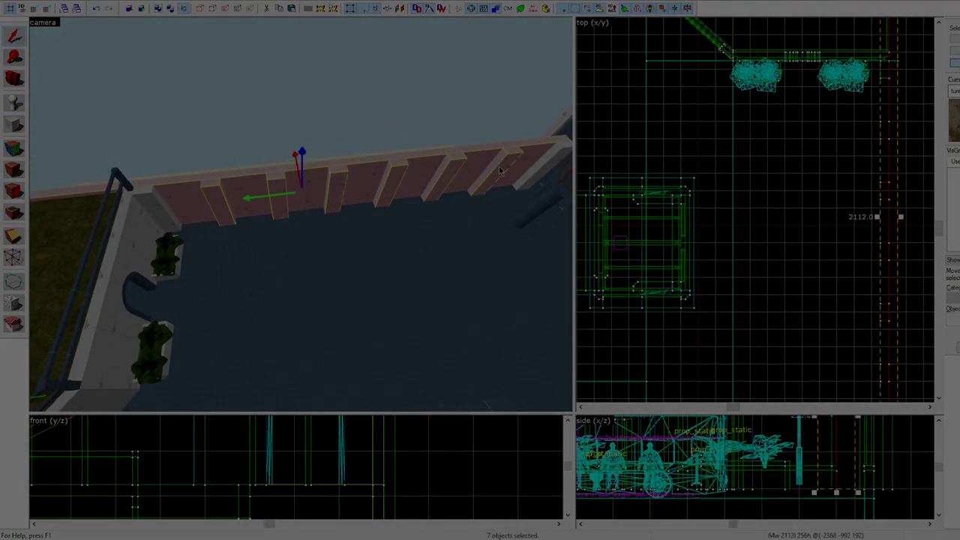
pyautogui.press('z')
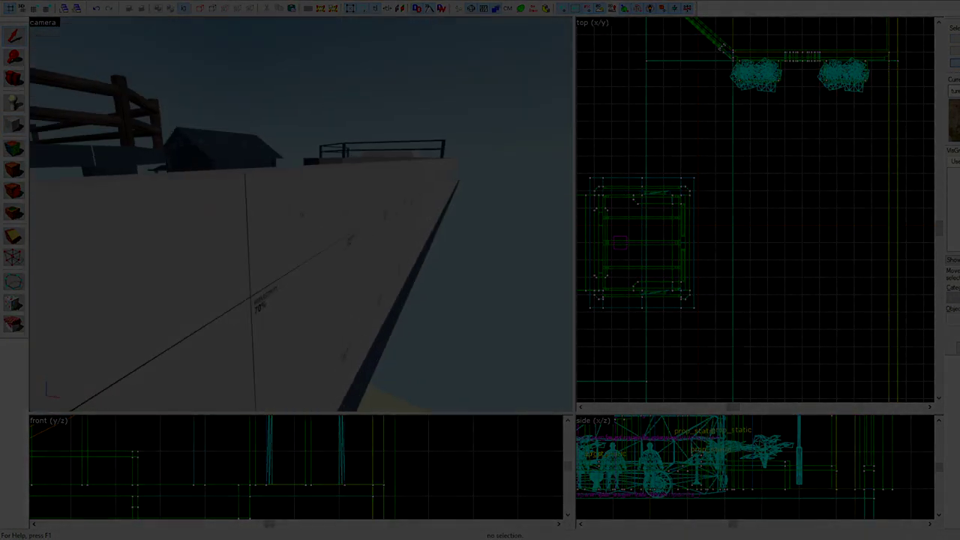
pyautogui.press('z')
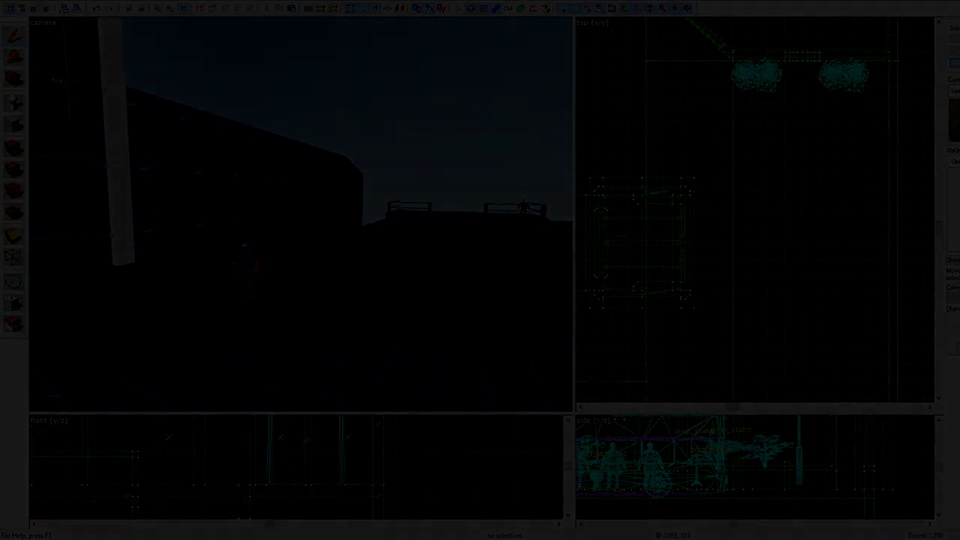